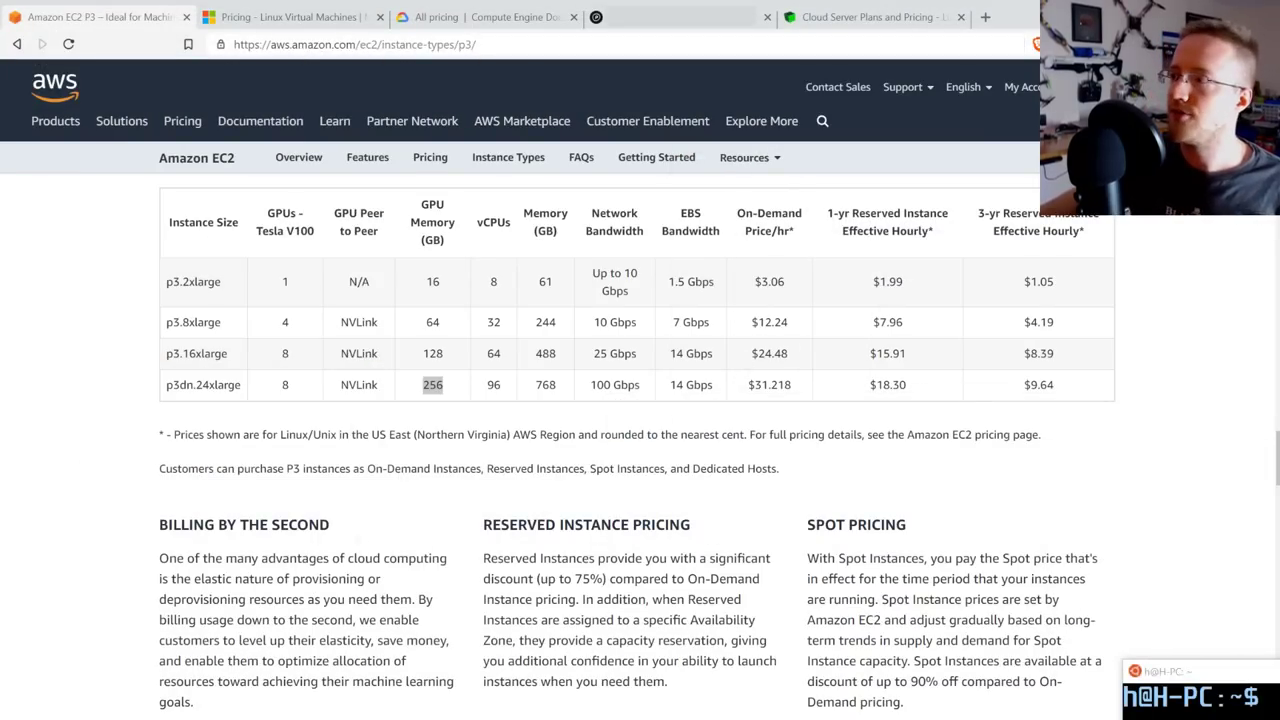
Bring the P3 pricing table, with p3.2xlarge at $3.06/hour, in front of the terminal.
{"action": "left_click", "coordinate": [60, 468]}
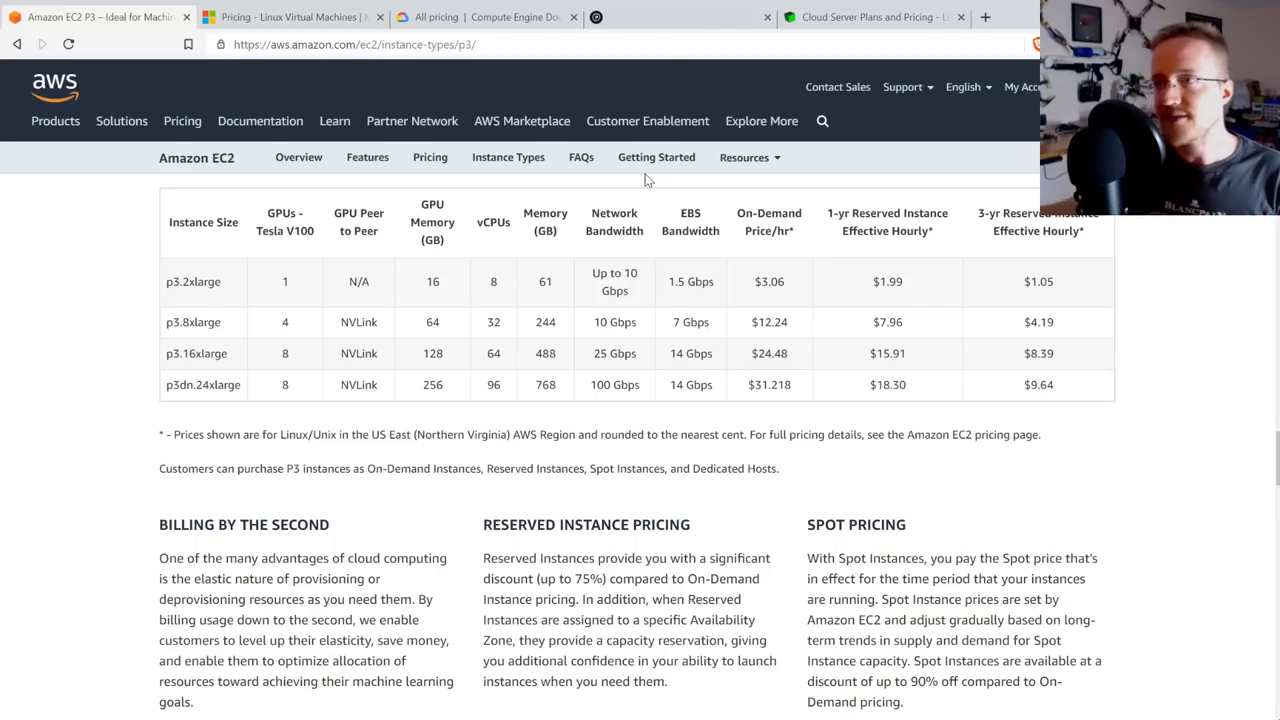
Highlight the p3dn.24xlarge's 256 GB GPU memory and $31.218 on-demand hourly price.
{"action": "left_click_drag", "start_coordinate": [398, 390], "coordinate": [466, 392]}
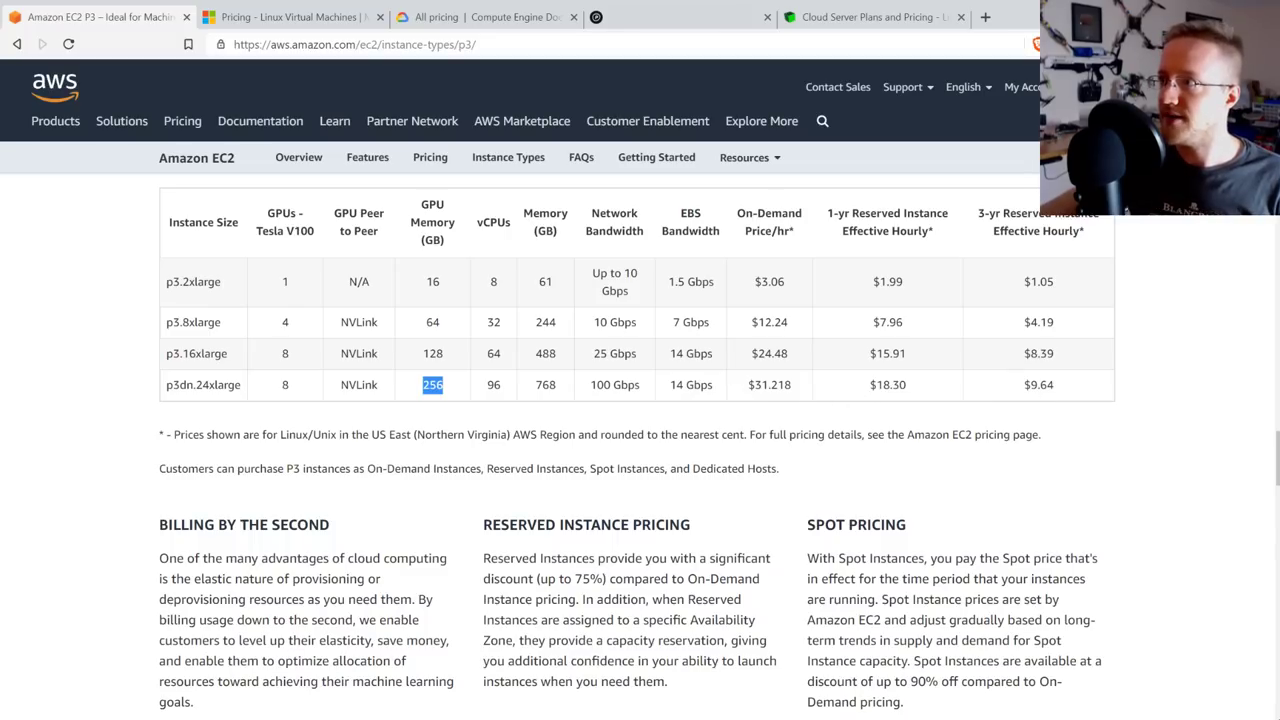
{"action": "left_click_drag", "start_coordinate": [754, 390], "coordinate": [840, 399]}
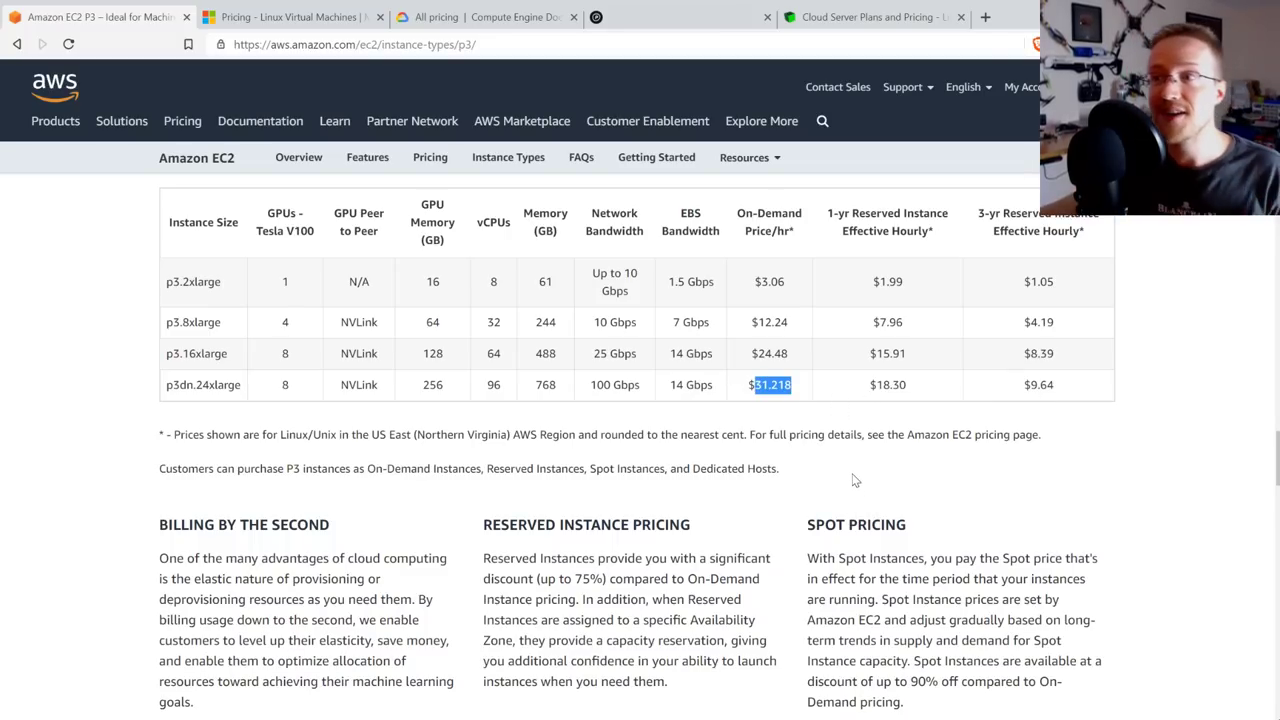
{"action": "double_click", "coordinate": [432, 385]}
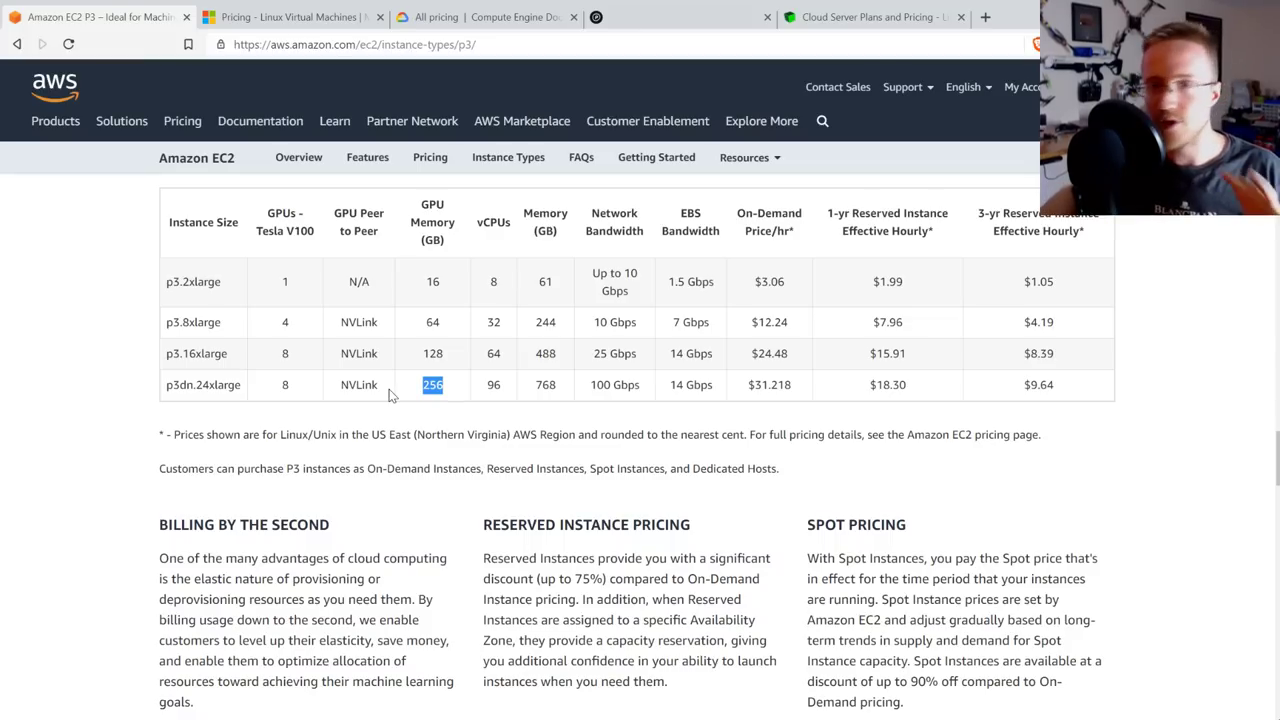
{"action": "left_click", "coordinate": [450, 392]}
{"action": "left_click_drag", "start_coordinate": [450, 392], "coordinate": [163, 390]}
{"action": "left_click", "coordinate": [365, 458]}
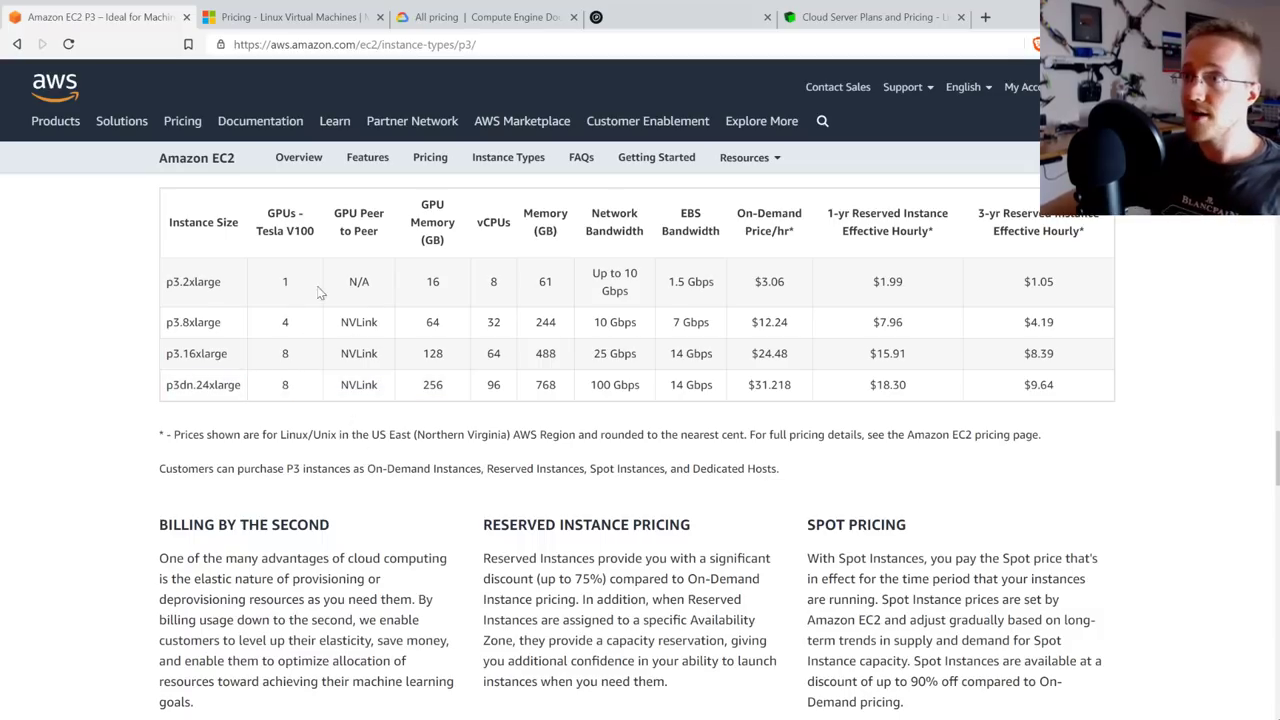
Compare p3.2xlarge's $3.06 on-demand and $1.99 one-year reserved prices, then open Azure Linux VM pricing.
{"action": "left_click_drag", "start_coordinate": [260, 210], "coordinate": [338, 234]}
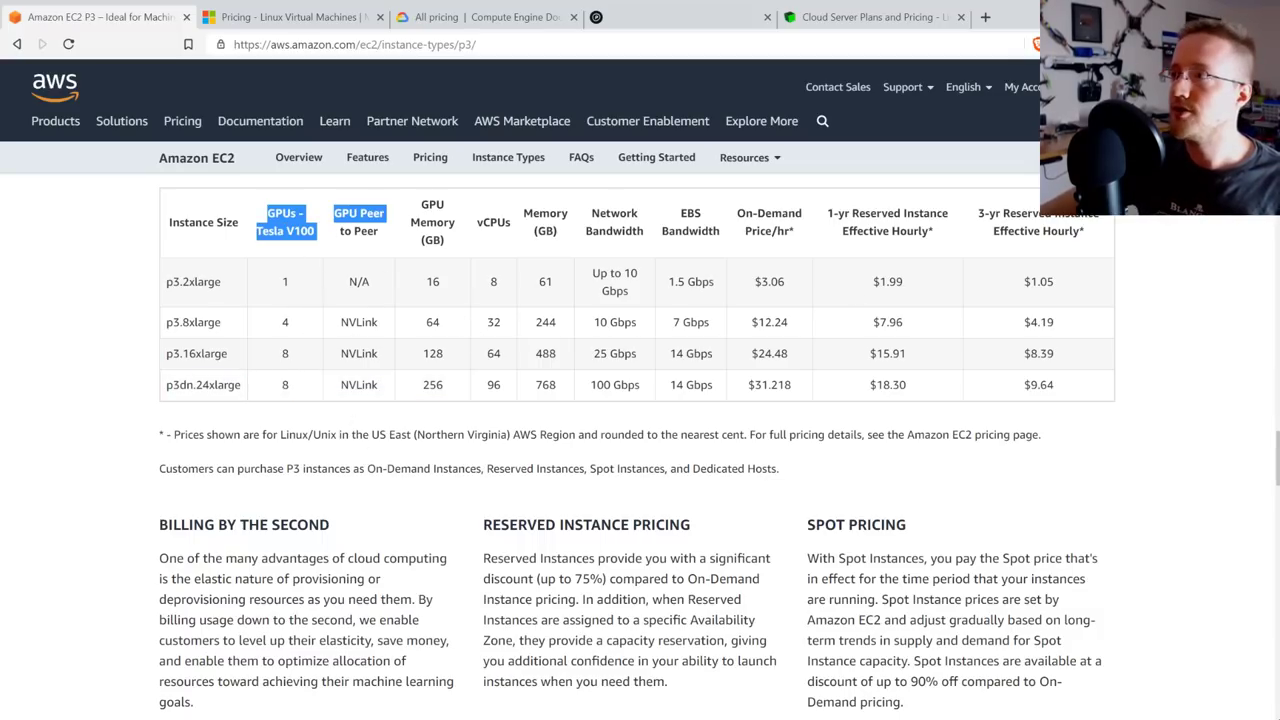
{"action": "left_click_drag", "start_coordinate": [798, 290], "coordinate": [710, 292]}
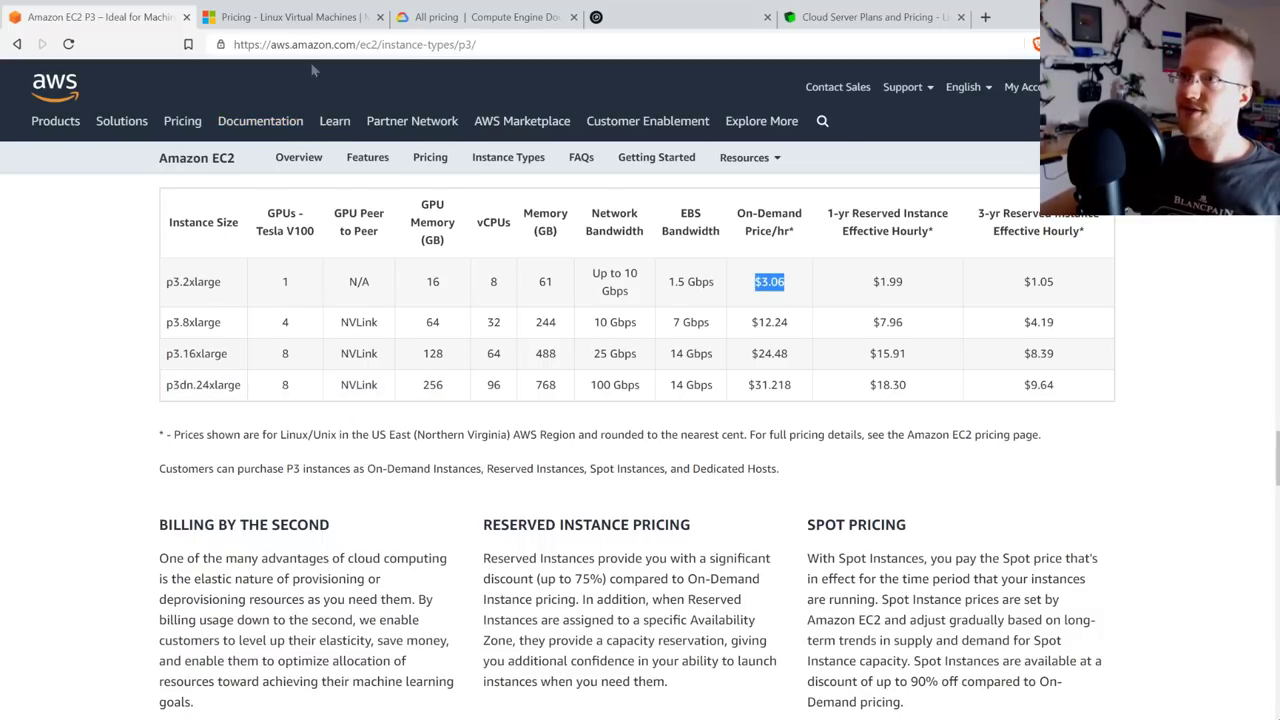
{"action": "left_click_drag", "start_coordinate": [836, 220], "coordinate": [1085, 240]}
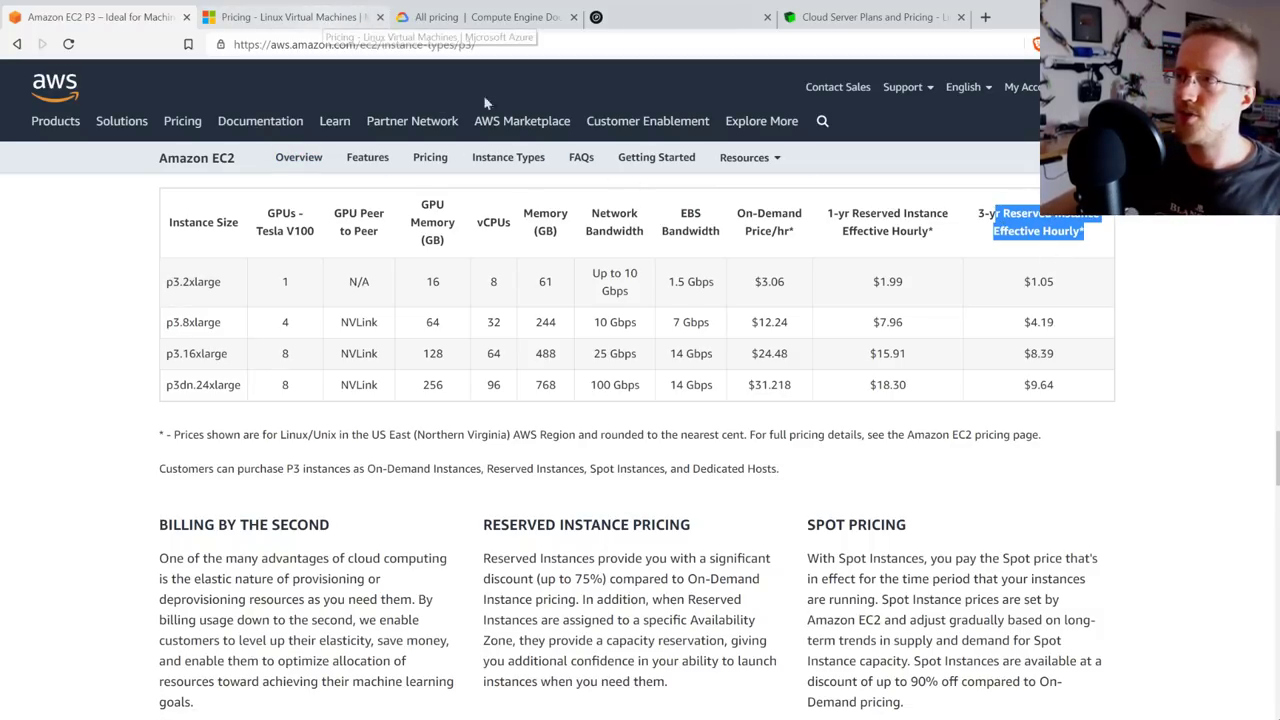
{"action": "left_click_drag", "start_coordinate": [908, 283], "coordinate": [838, 276]}
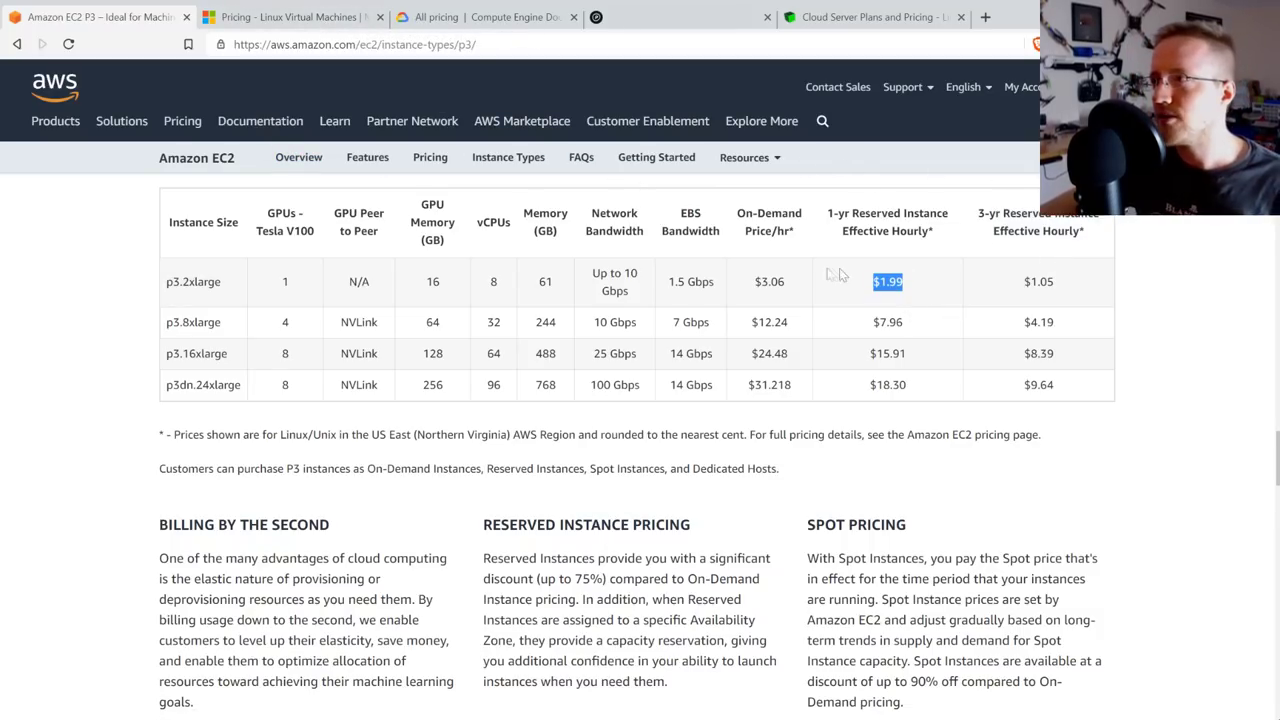
{"action": "left_click", "coordinate": [240, 20]}
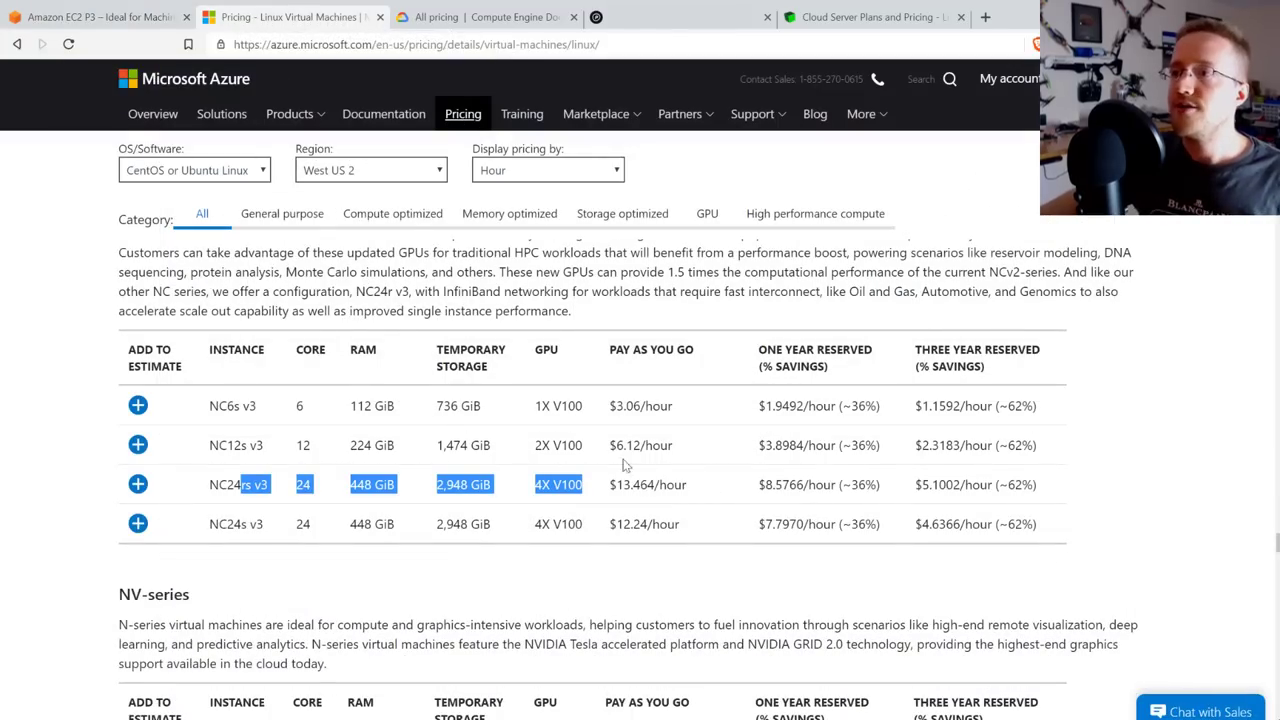
Highlight NC6s v3's hourly and one-year prices, RAM and temporary storage, then open Google Cloud GPU pricing.
{"action": "left_click", "coordinate": [609, 574]}
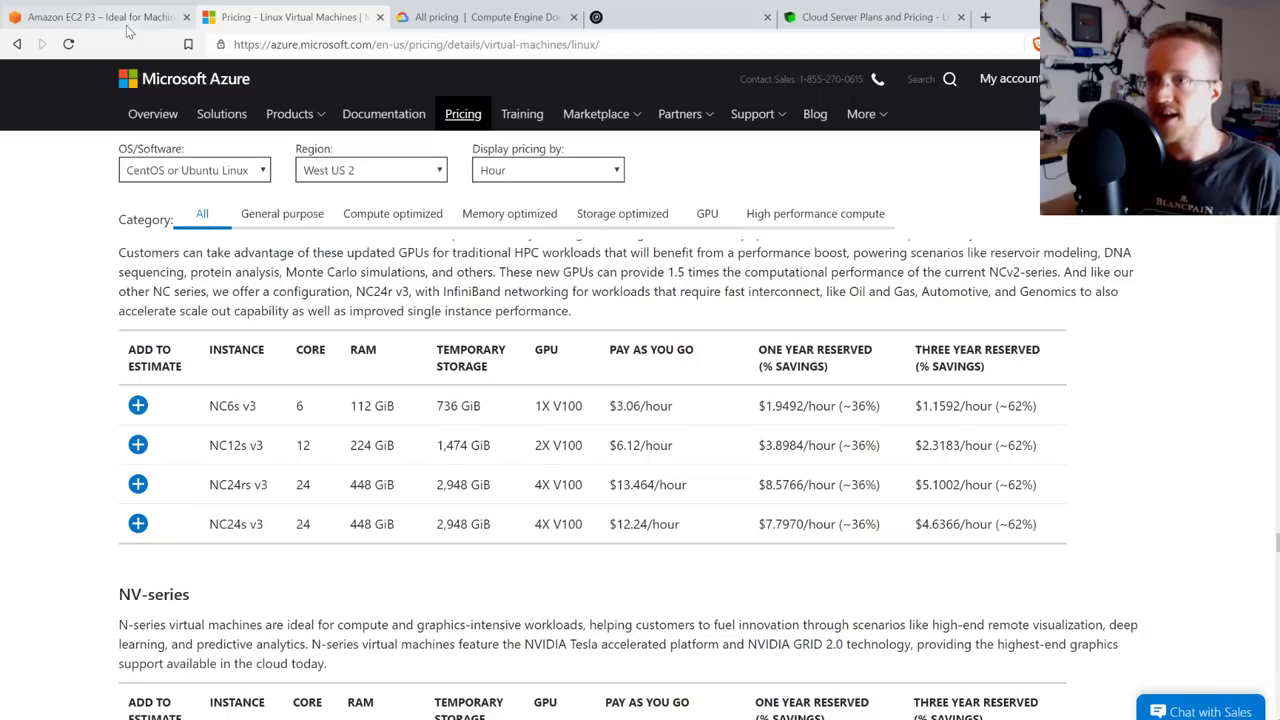
{"action": "left_click_drag", "start_coordinate": [633, 406], "coordinate": [860, 406]}
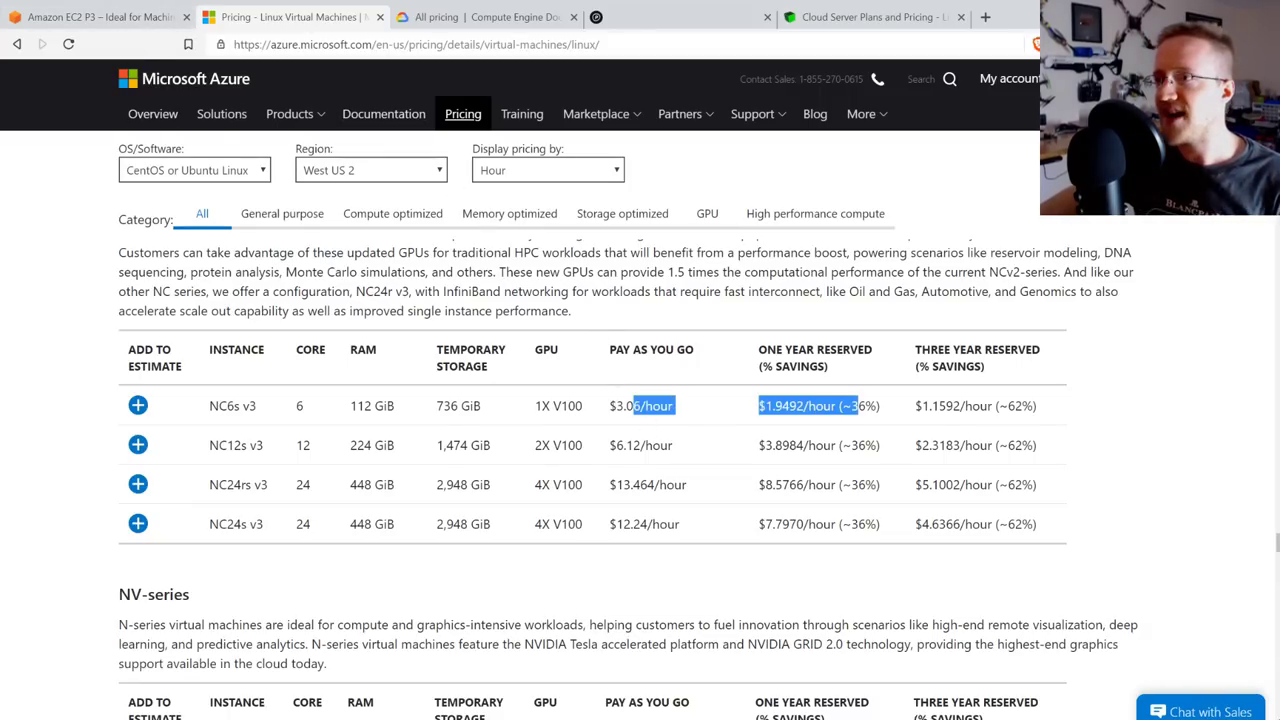
{"action": "left_click_drag", "start_coordinate": [363, 406], "coordinate": [397, 415]}
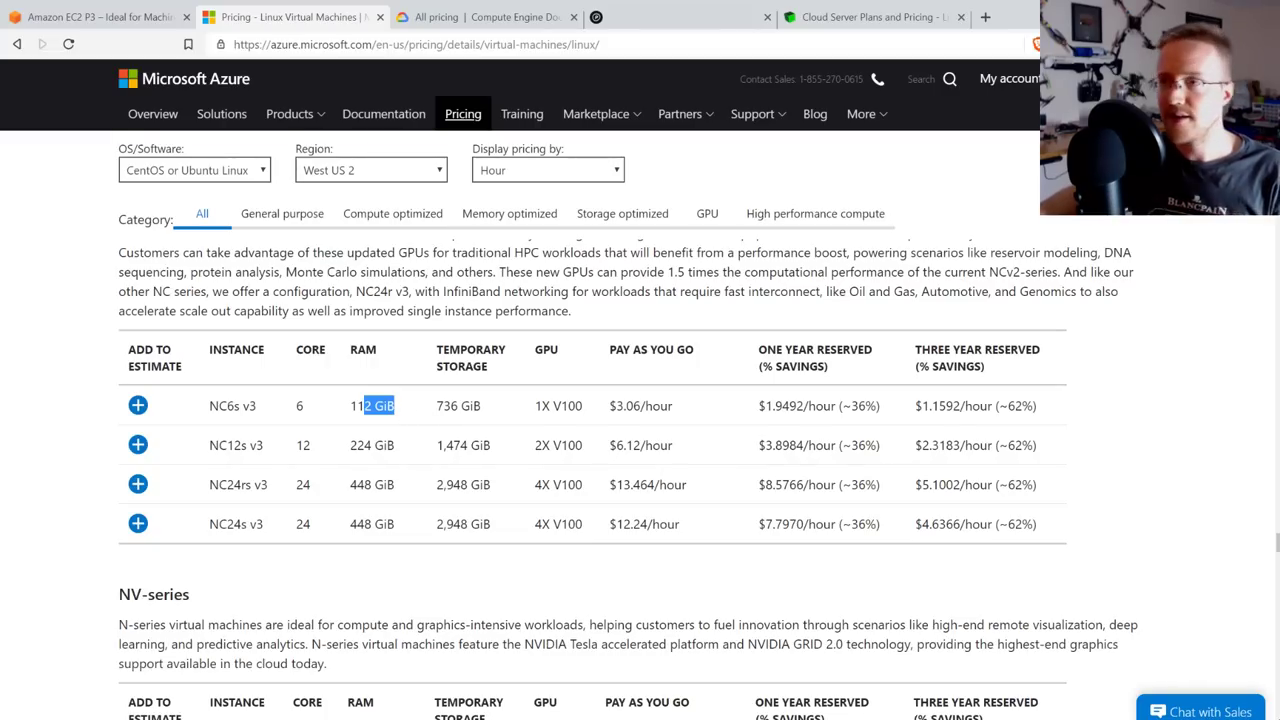
{"action": "left_click", "coordinate": [402, 414]}
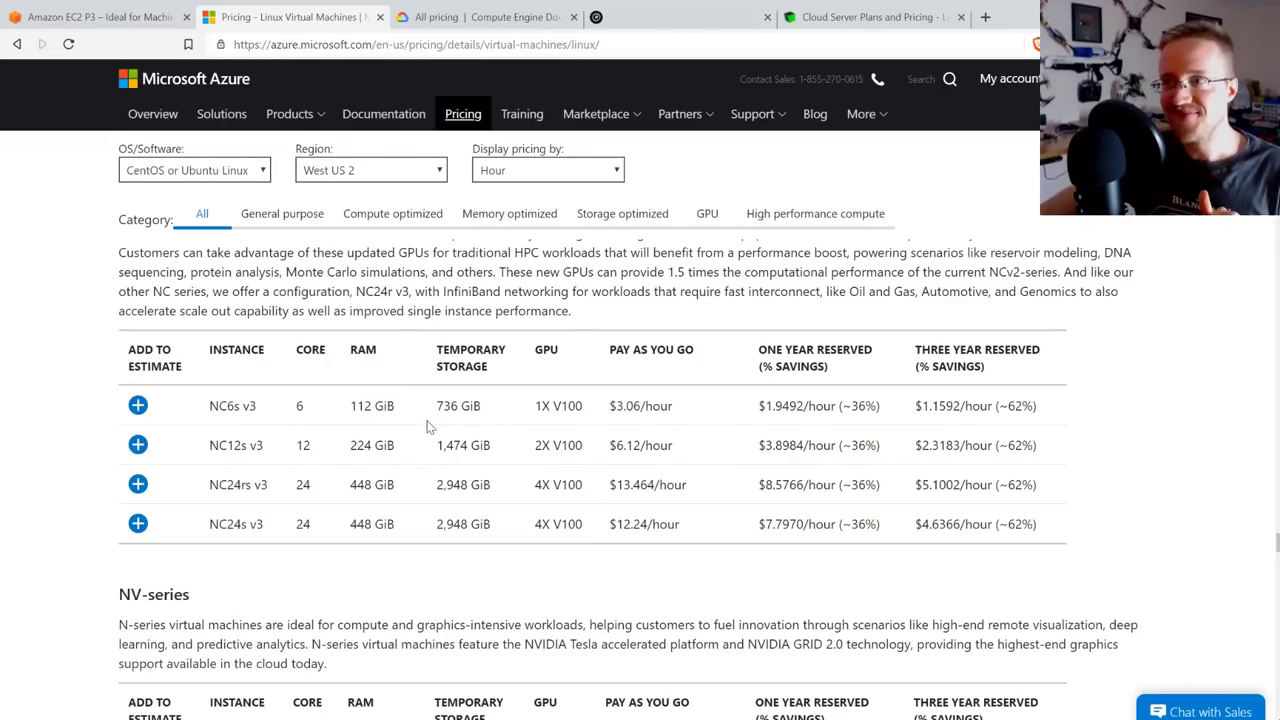
{"action": "left_click_drag", "start_coordinate": [443, 410], "coordinate": [522, 416]}
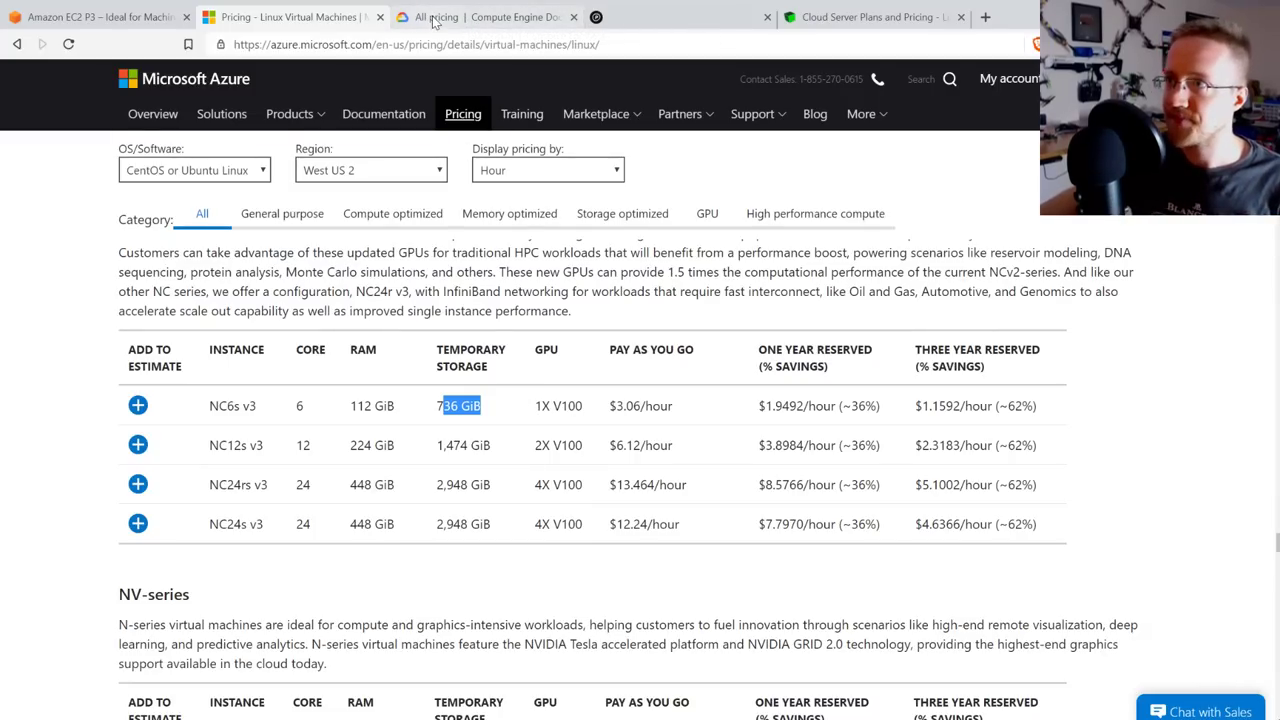
{"action": "left_click", "coordinate": [435, 21]}
{"action": "left_click", "coordinate": [438, 506]}
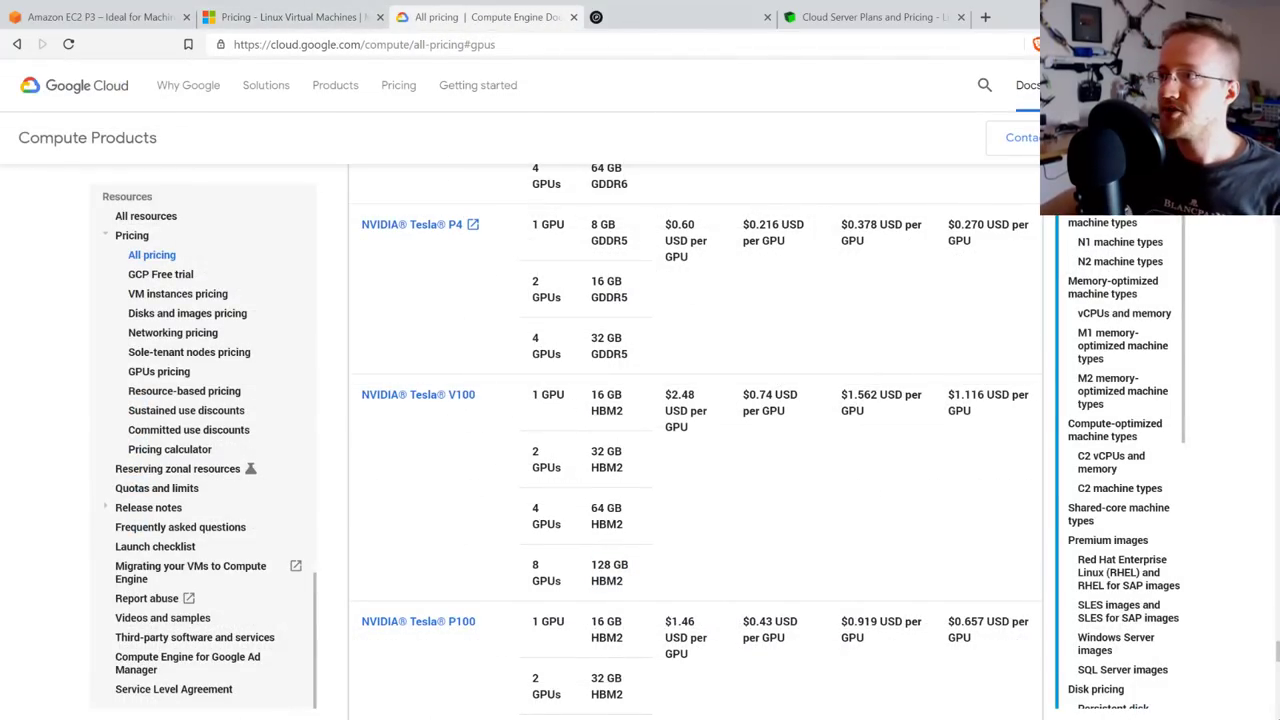
{"action": "left_click_drag", "start_coordinate": [664, 392], "coordinate": [709, 434]}
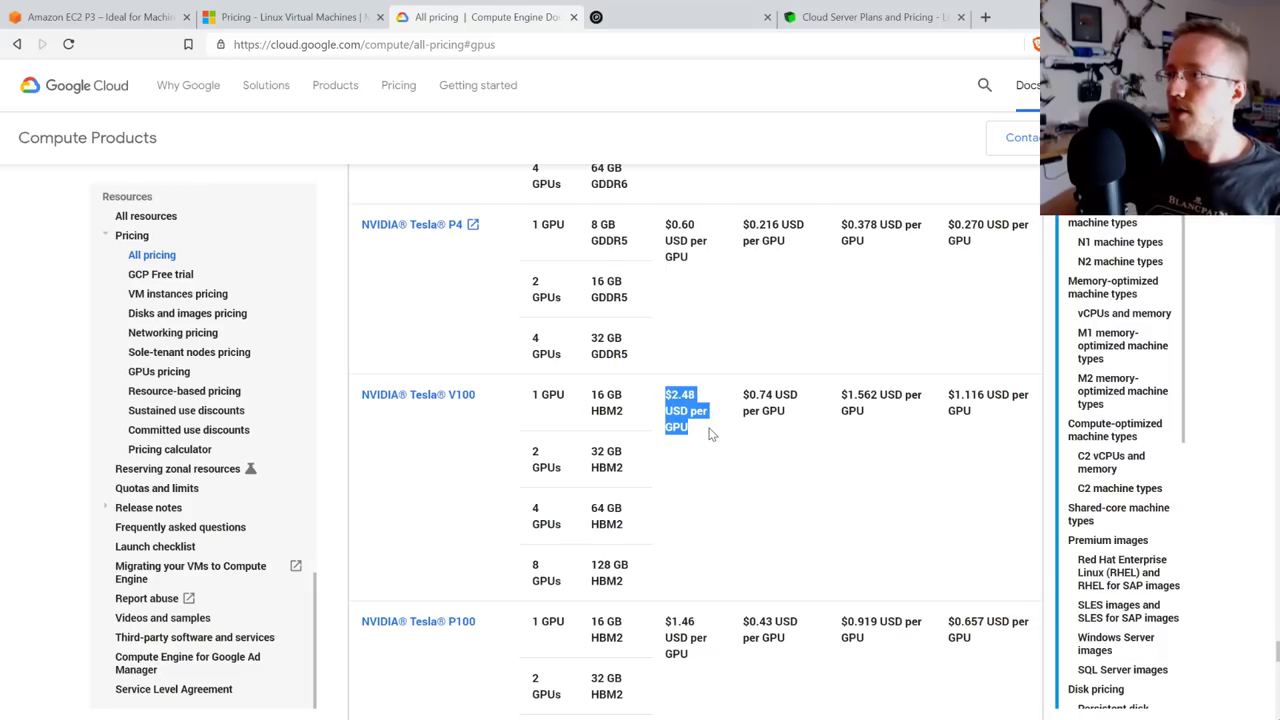
{"action": "left_click", "coordinate": [710, 451]}
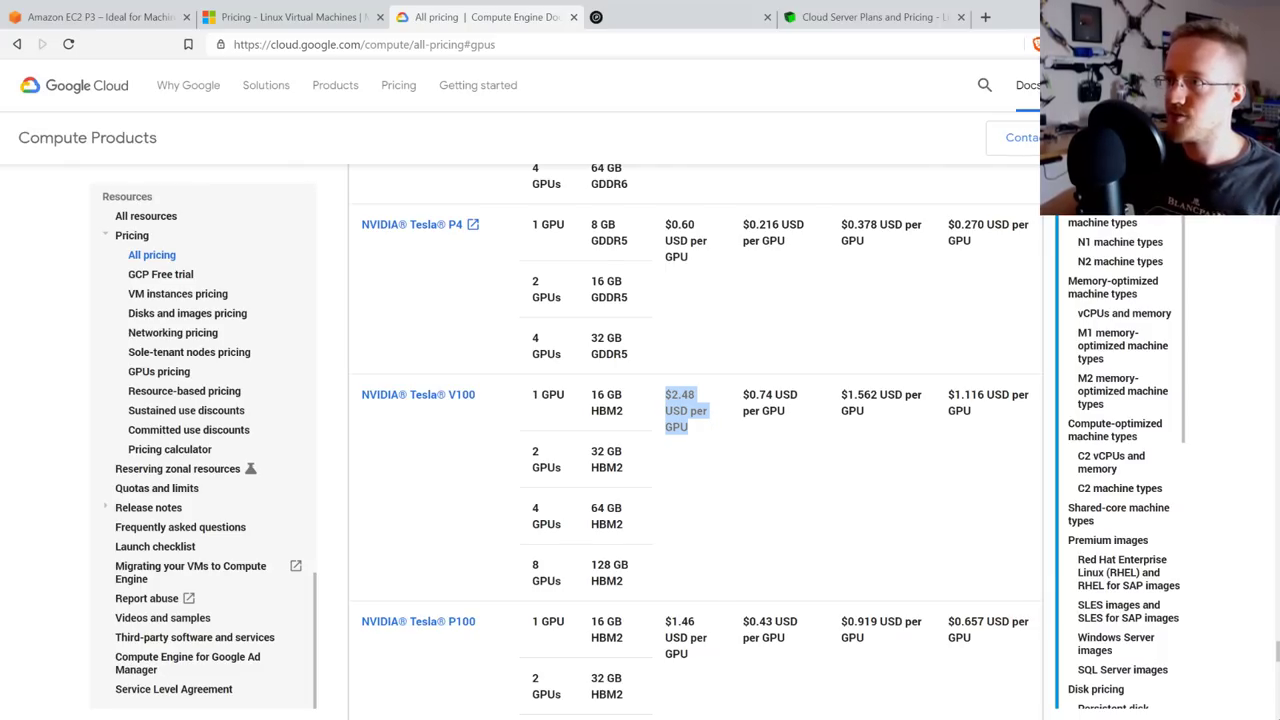
{"action": "double_click", "coordinate": [698, 396]}
{"action": "left_click", "coordinate": [737, 439]}
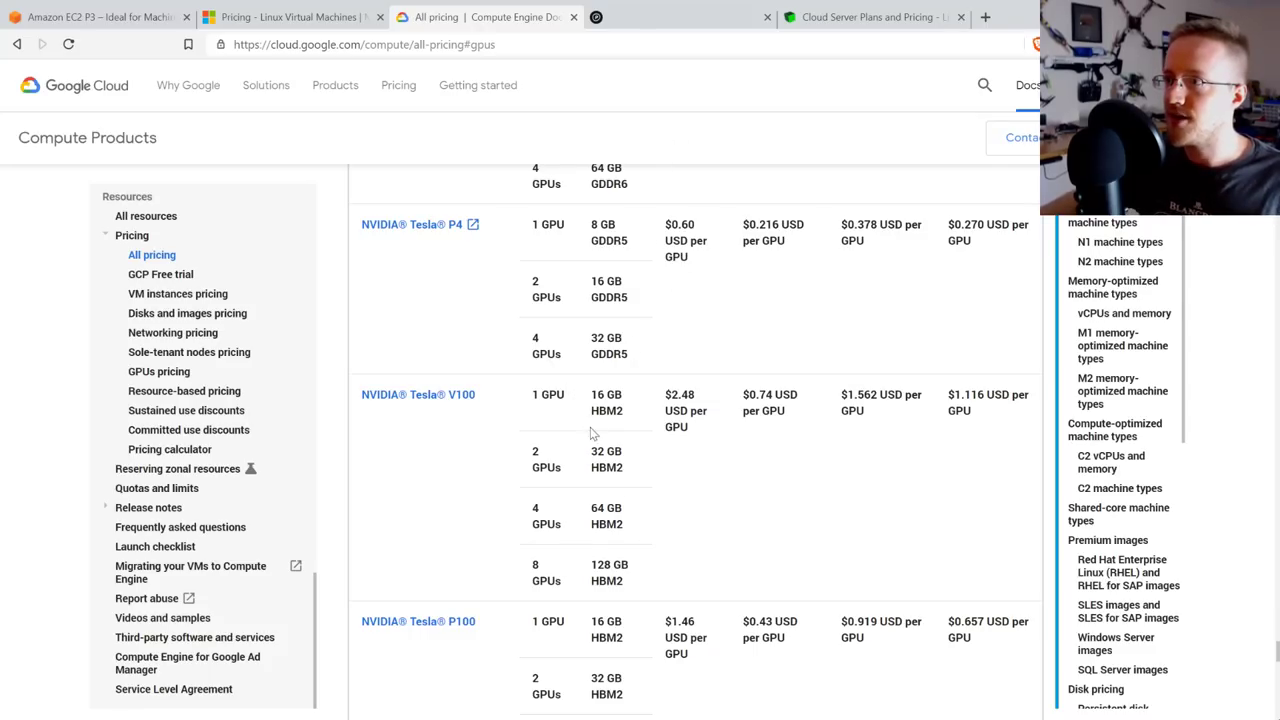
{"action": "left_click_drag", "start_coordinate": [590, 572], "coordinate": [414, 36]}
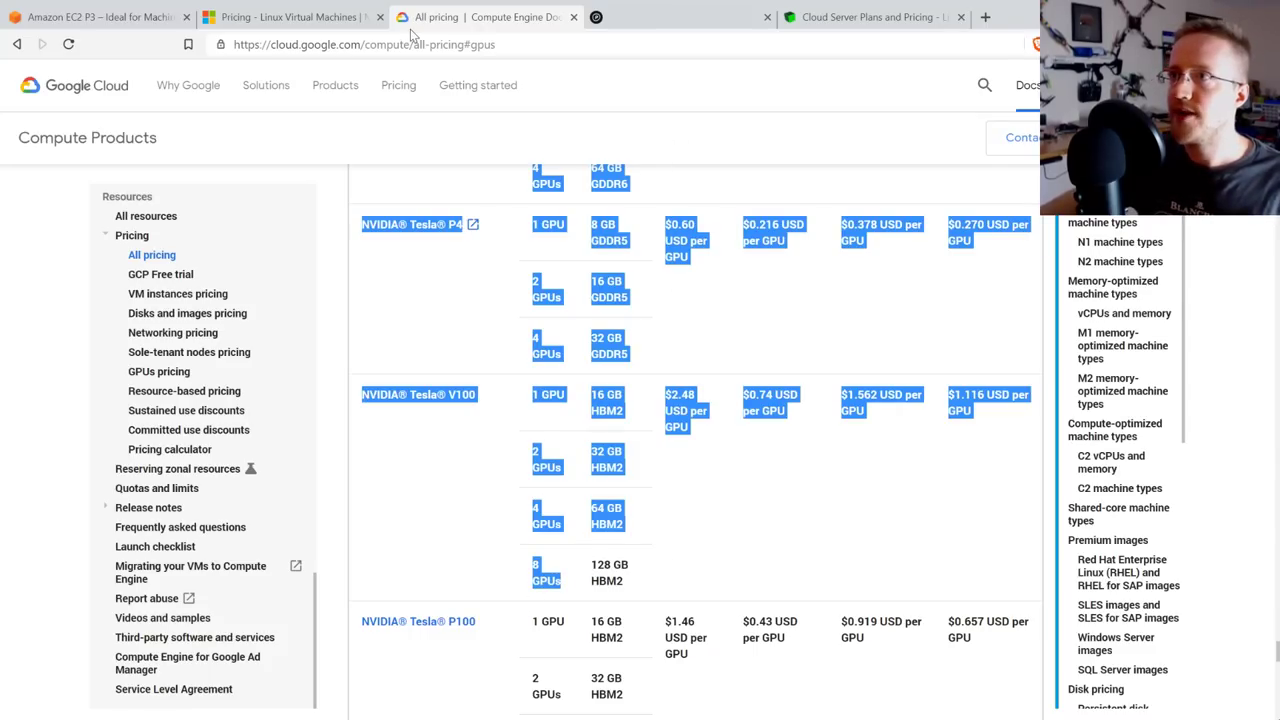
Return to Azure pricing and highlight the NC24s v3 GPU count and price.
{"action": "left_click", "coordinate": [290, 17]}
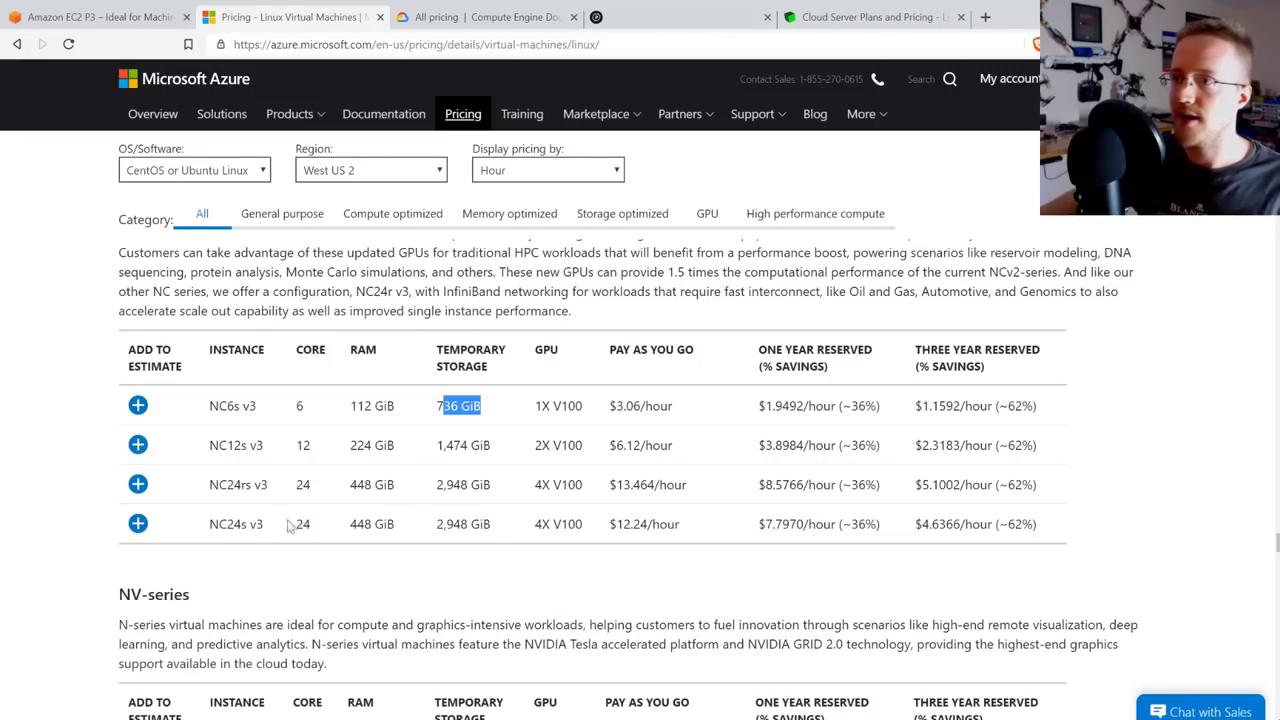
{"action": "left_click", "coordinate": [530, 524]}
{"action": "left_click_drag", "start_coordinate": [531, 524], "coordinate": [623, 524]}
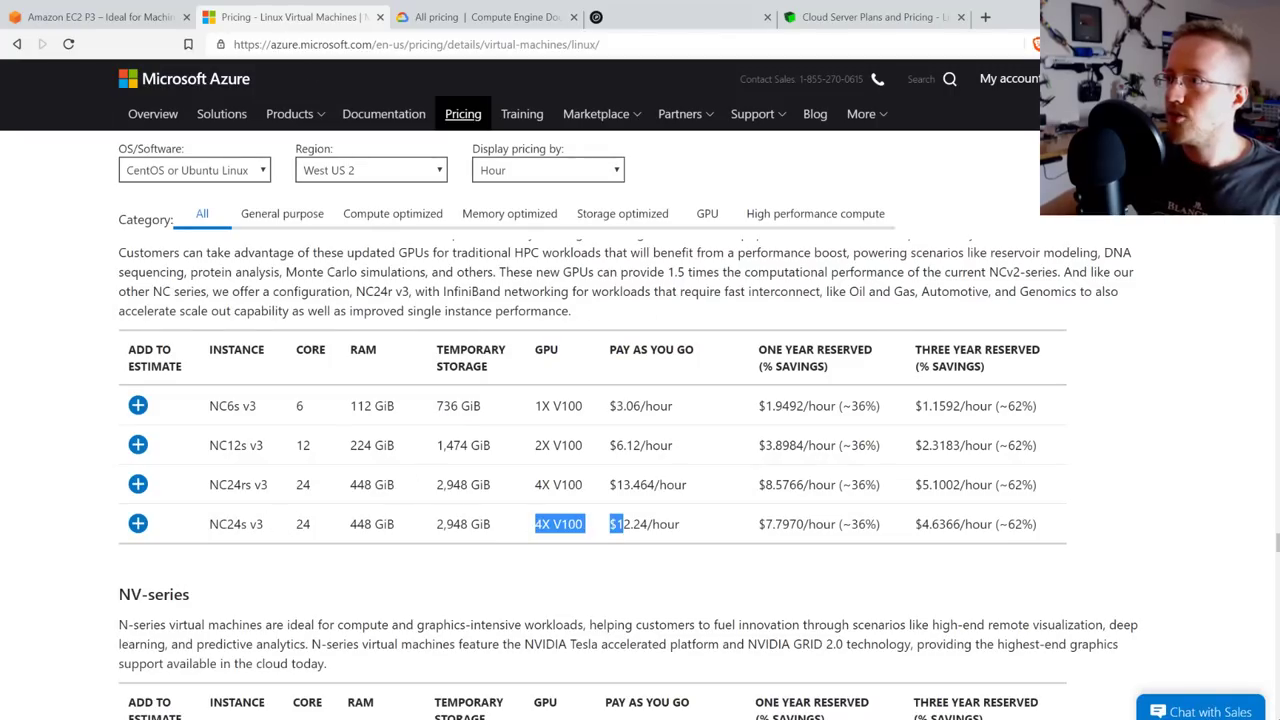
{"action": "left_click", "coordinate": [579, 502]}
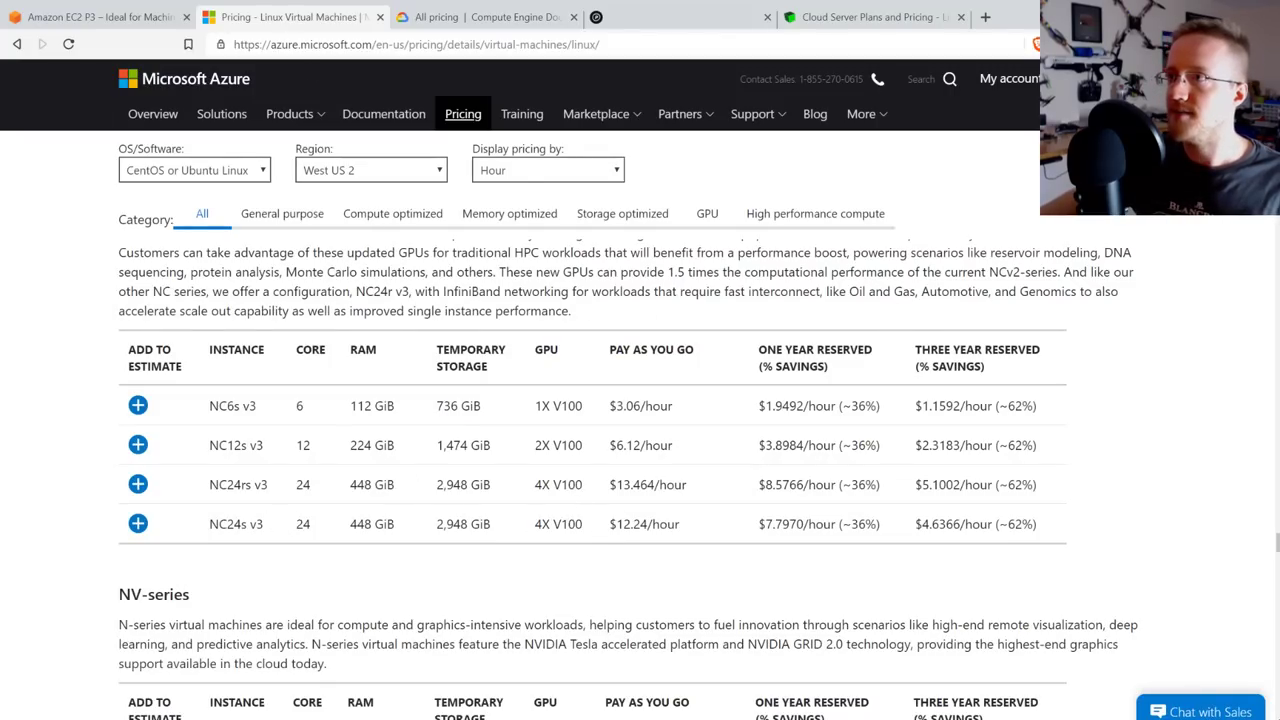
{"action": "left_click", "coordinate": [480, 22]}
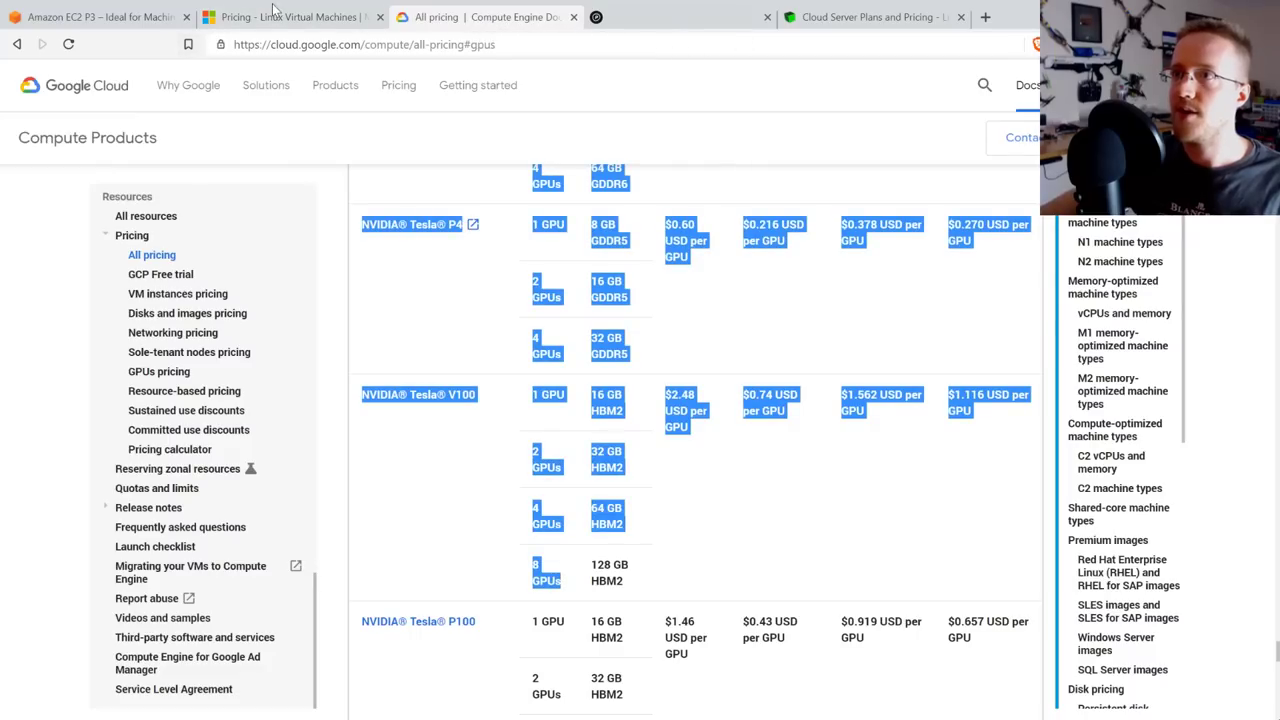
{"action": "left_click", "coordinate": [278, 12]}
{"action": "left_click", "coordinate": [497, 22]}
{"action": "left_click", "coordinate": [360, 18]}
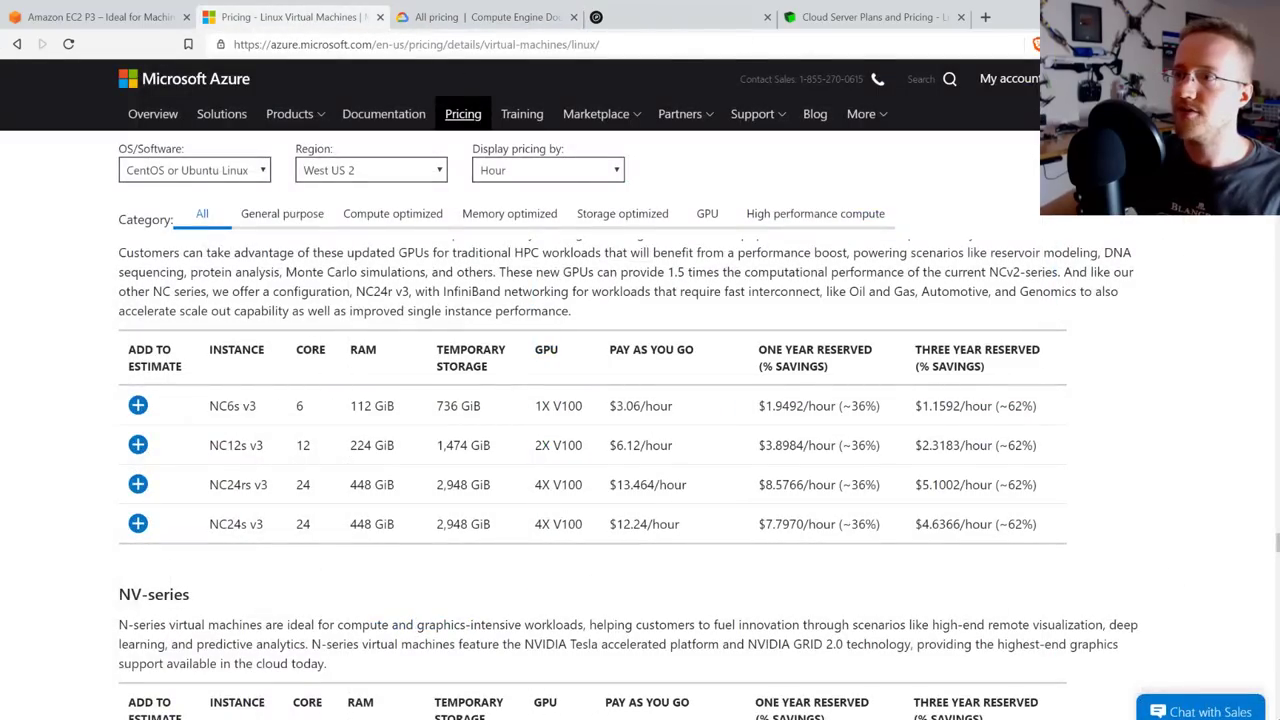
Highlight NC24s v3's 4X V100 and NC24rs v3's $13.464/hour row, then open Paperspace pricing.
{"action": "left_click_drag", "start_coordinate": [535, 524], "coordinate": [603, 530]}
{"action": "left_click", "coordinate": [600, 534]}
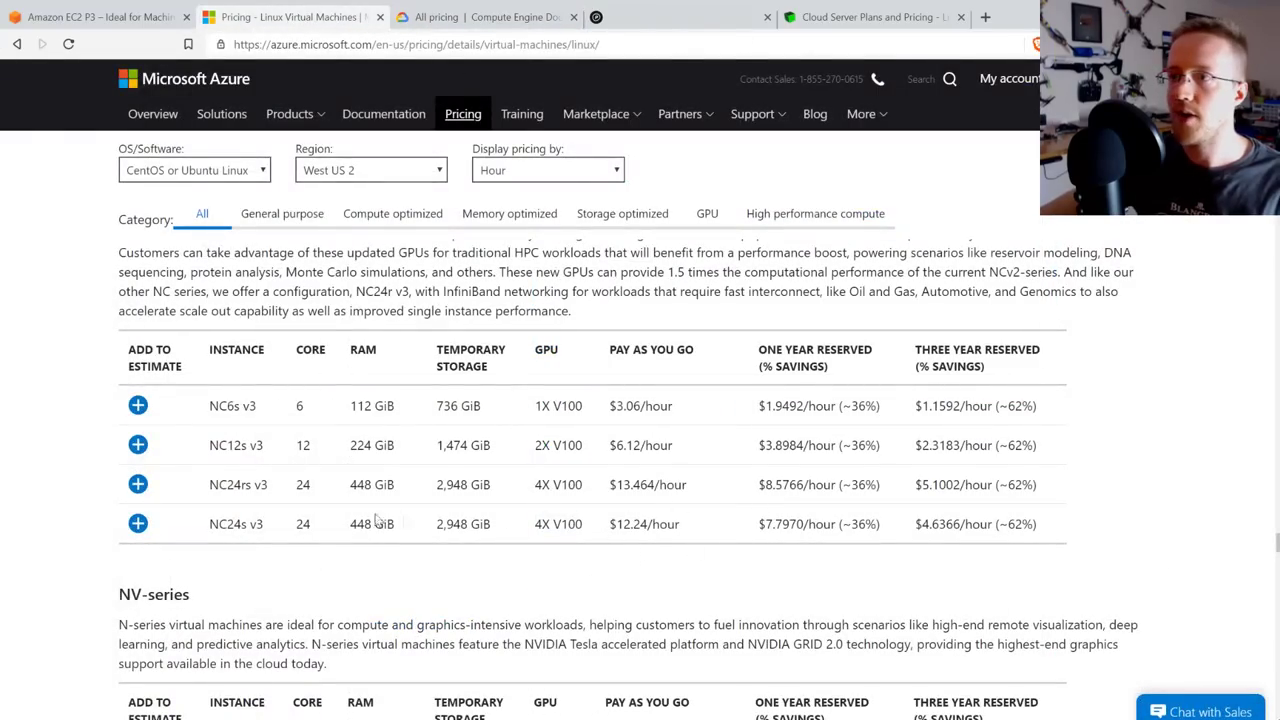
{"action": "left_click_drag", "start_coordinate": [606, 487], "coordinate": [710, 491]}
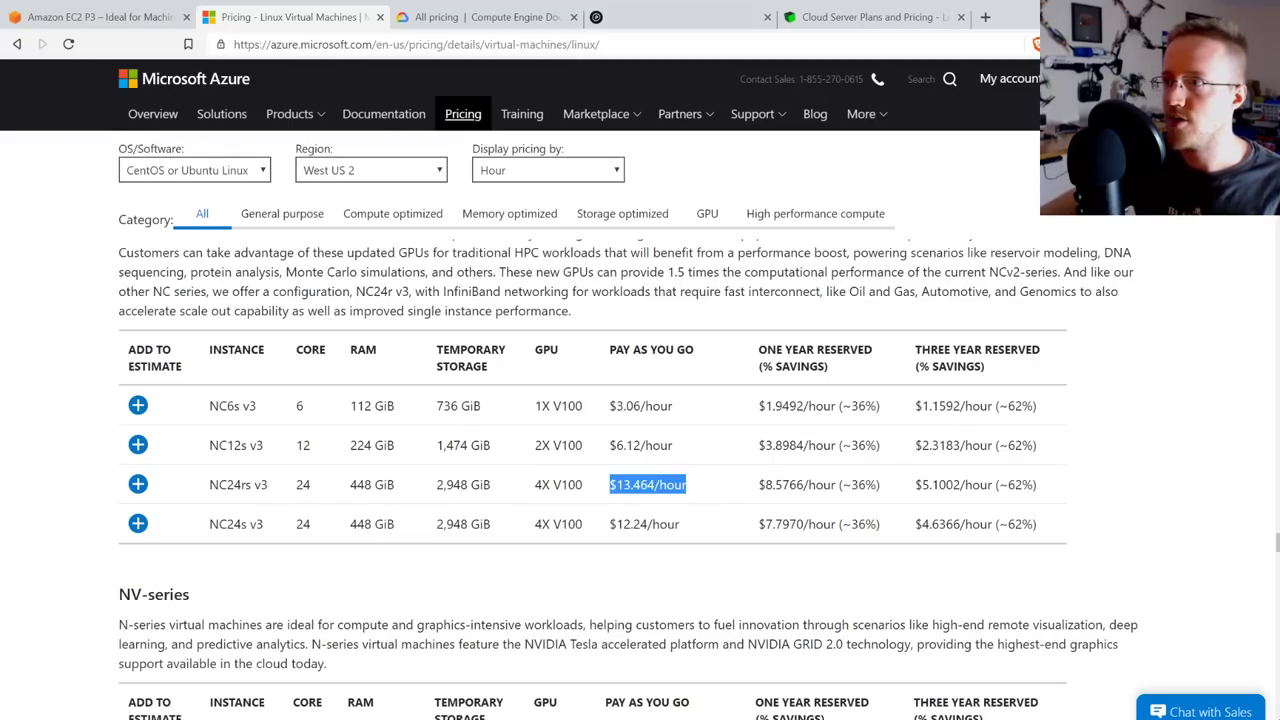
{"action": "left_click_drag", "start_coordinate": [702, 488], "coordinate": [178, 492]}
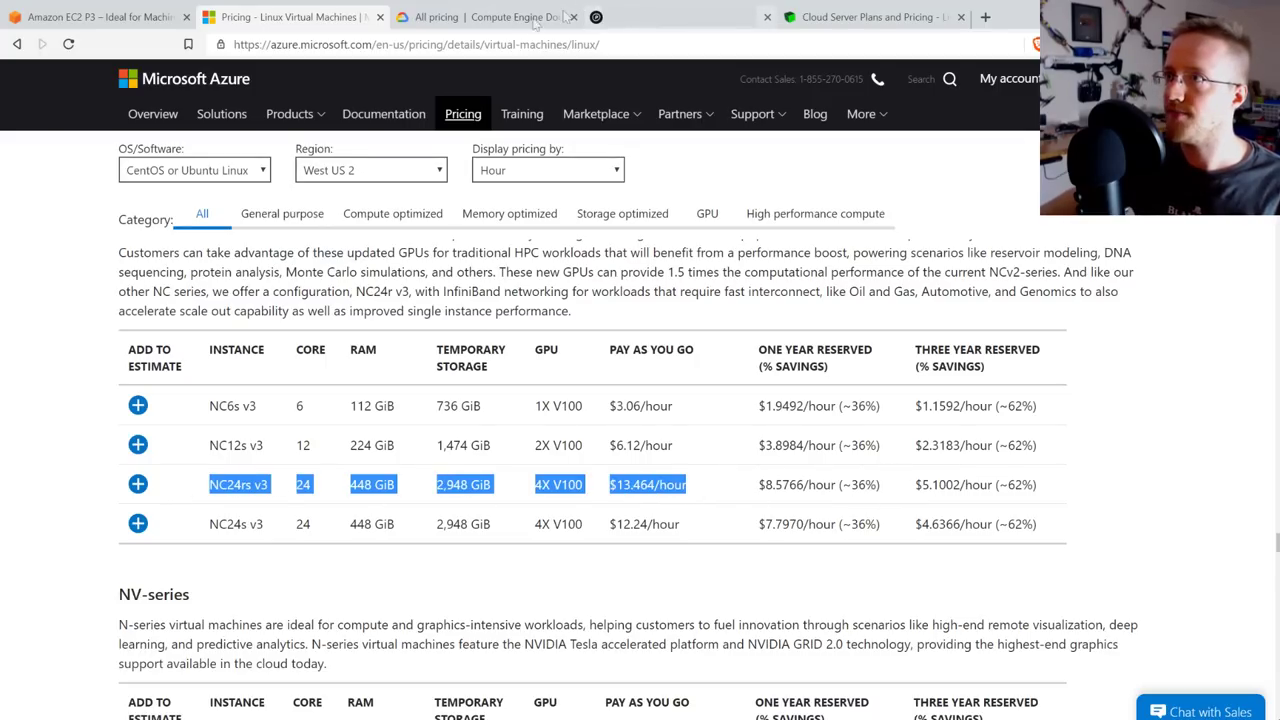
{"action": "left_click", "coordinate": [485, 20]}
{"action": "left_click", "coordinate": [636, 18]}
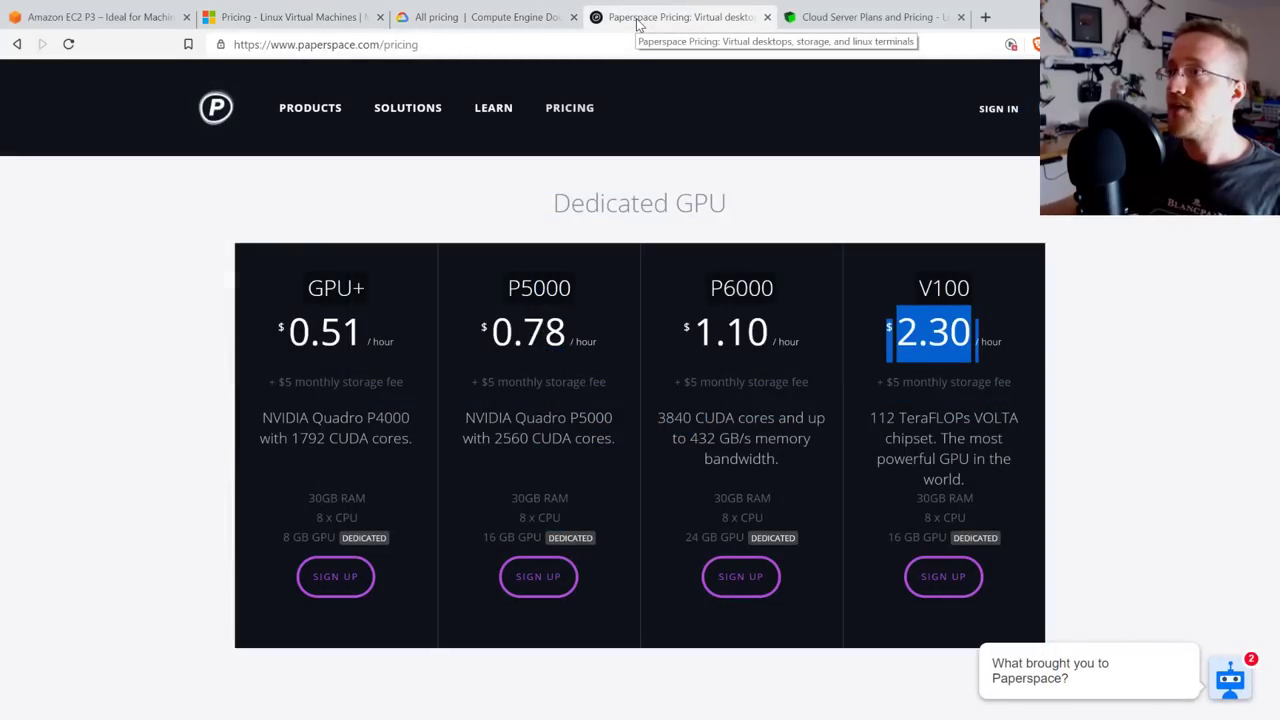
Compare Paperspace's P6000 and V100 ($2.30/hour) plans and V100 GPU memory, then open Linode pricing.
{"action": "left_click", "coordinate": [428, 187]}
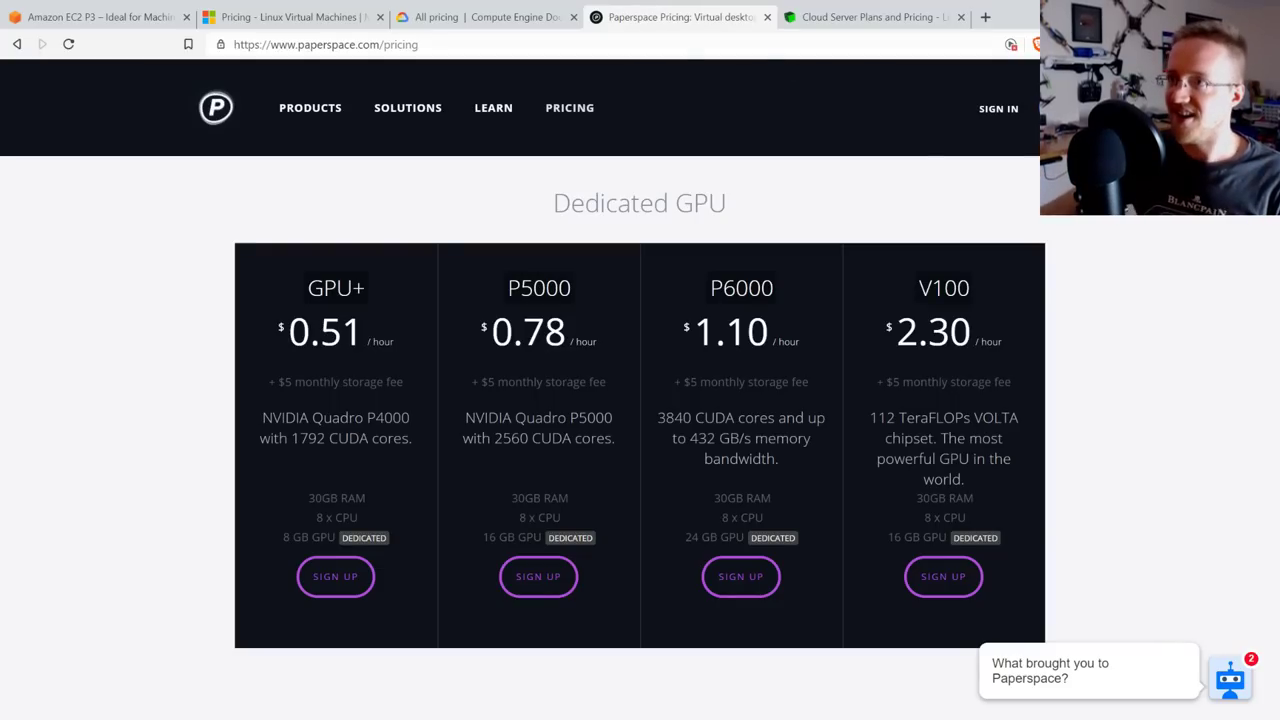
{"action": "left_click_drag", "start_coordinate": [918, 285], "coordinate": [996, 336]}
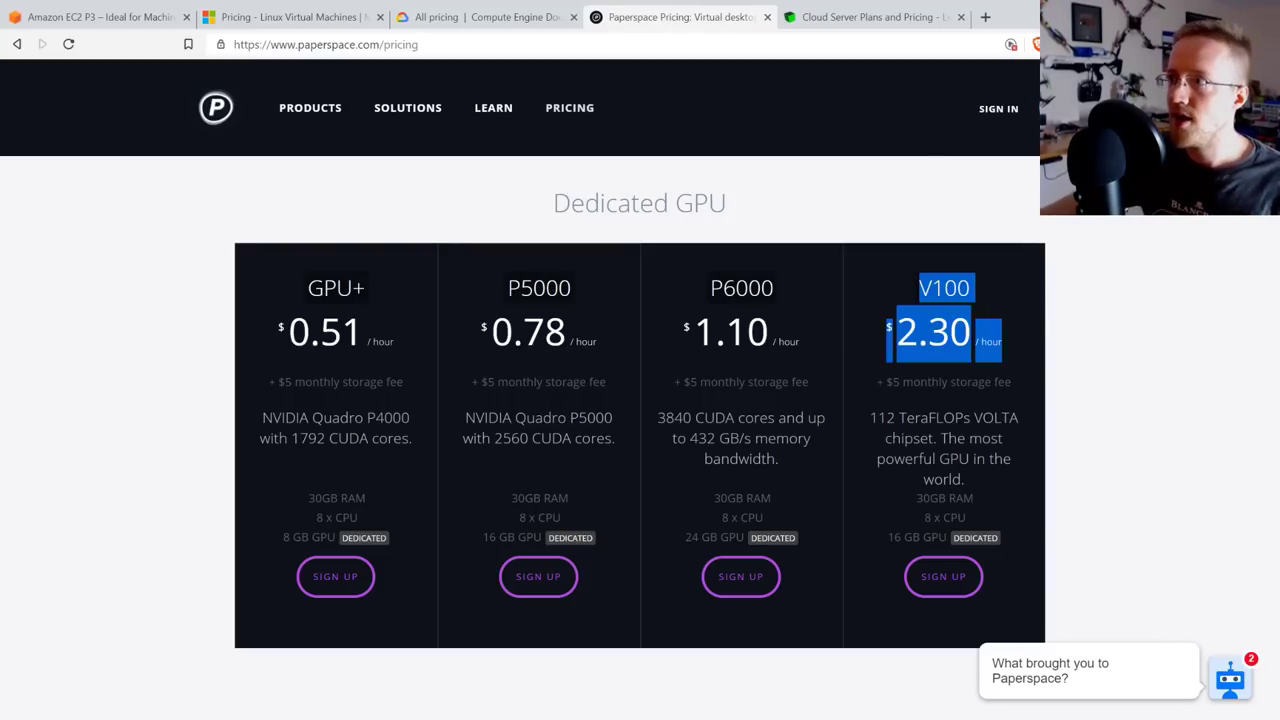
{"action": "left_click_drag", "start_coordinate": [701, 290], "coordinate": [814, 292]}
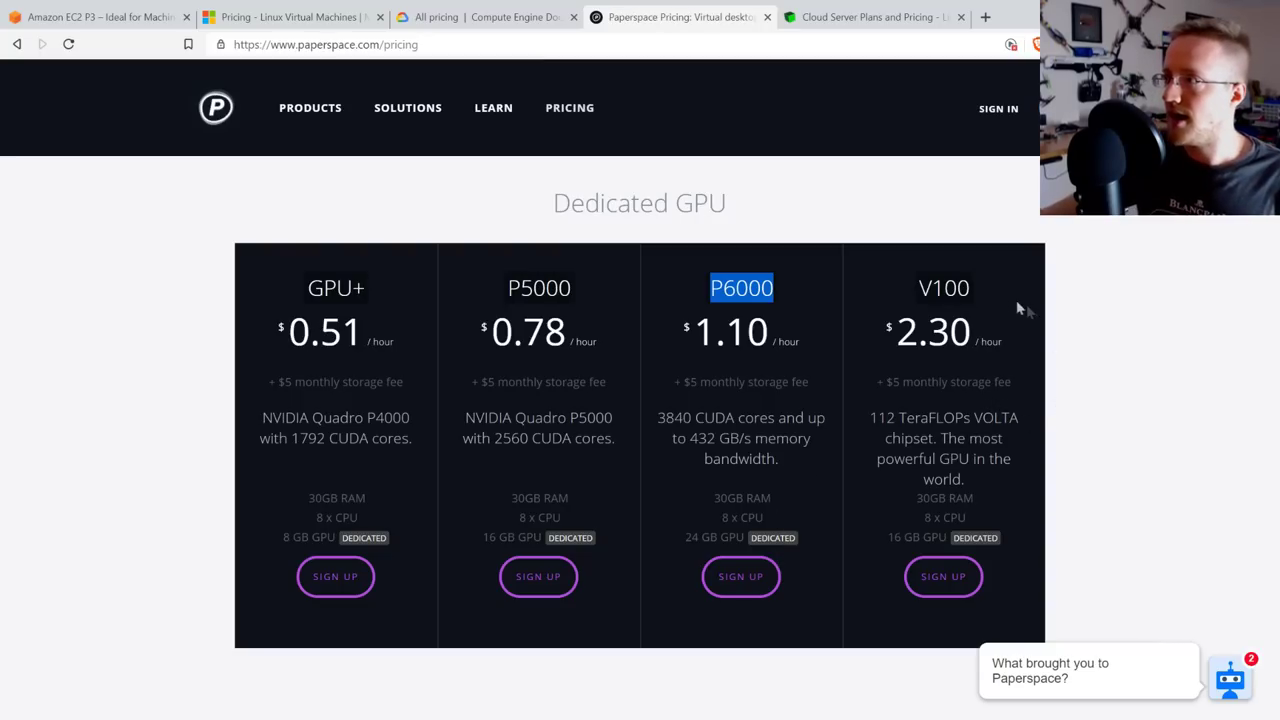
{"action": "left_click_drag", "start_coordinate": [917, 330], "coordinate": [950, 332]}
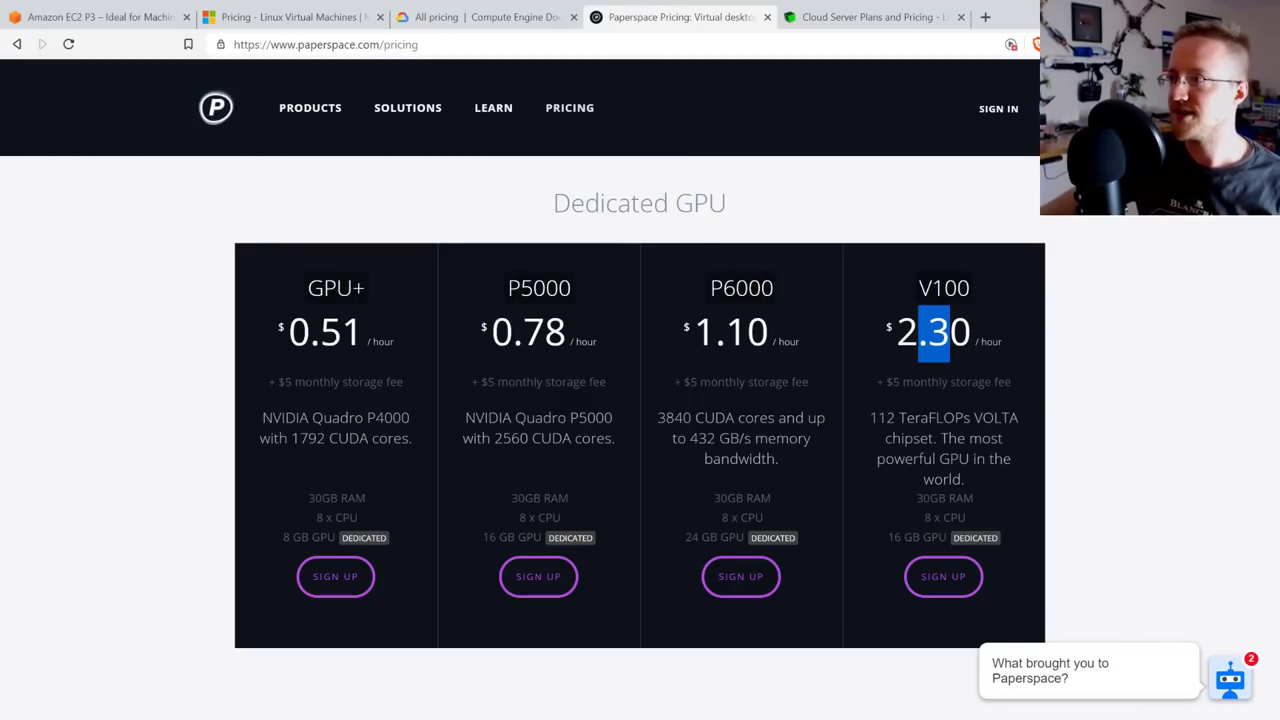
{"action": "triple_click", "coordinate": [917, 537]}
{"action": "left_click_drag", "start_coordinate": [916, 280], "coordinate": [922, 350]}
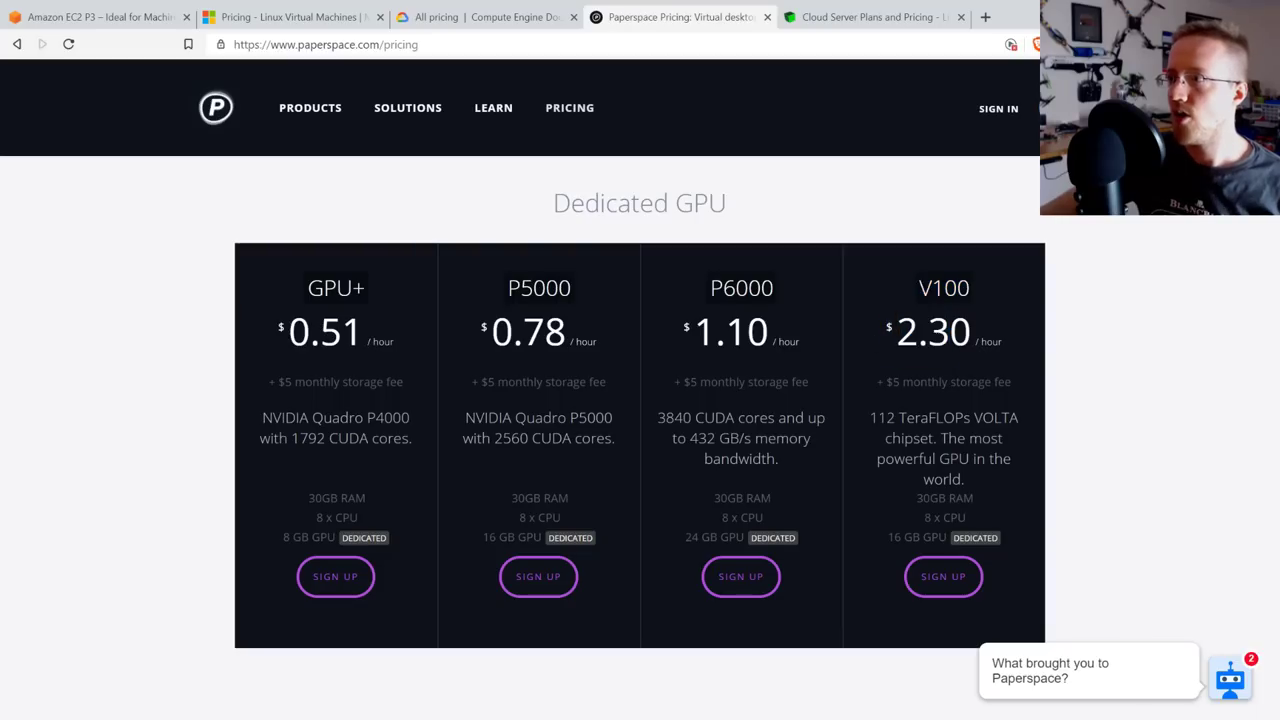
{"action": "left_click_drag", "start_coordinate": [706, 280], "coordinate": [725, 350]}
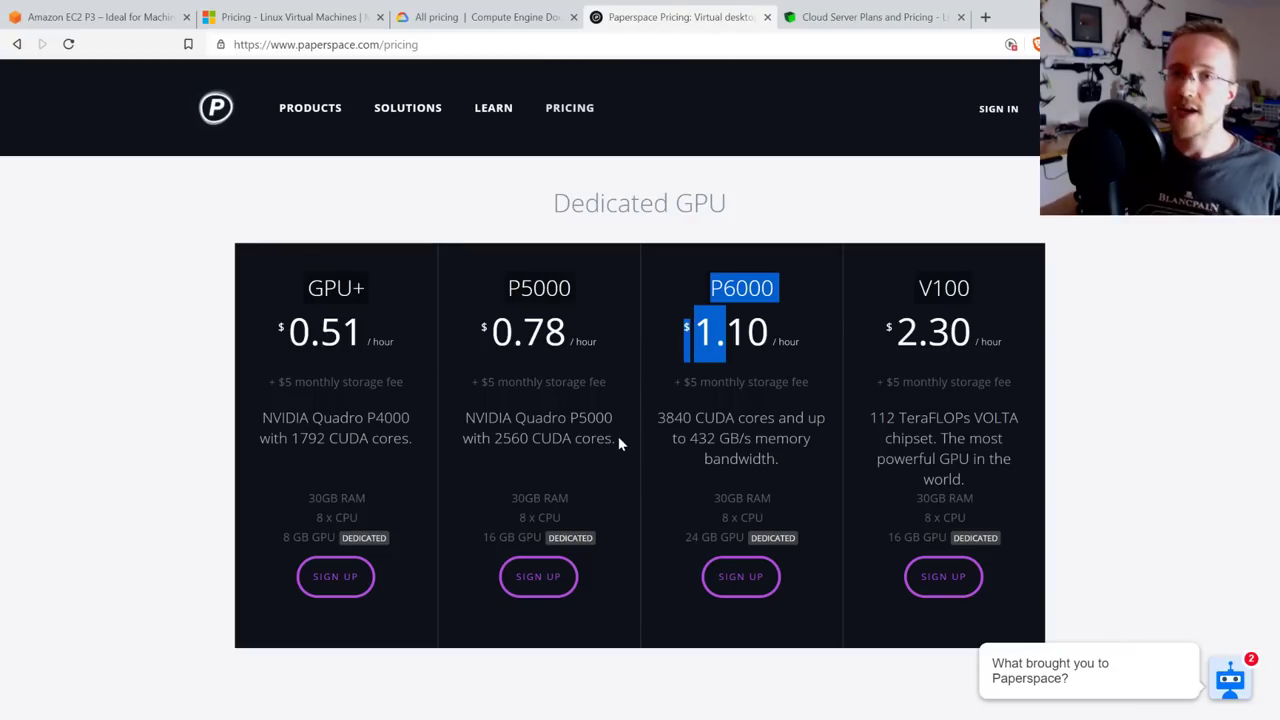
{"action": "left_click", "coordinate": [830, 19]}
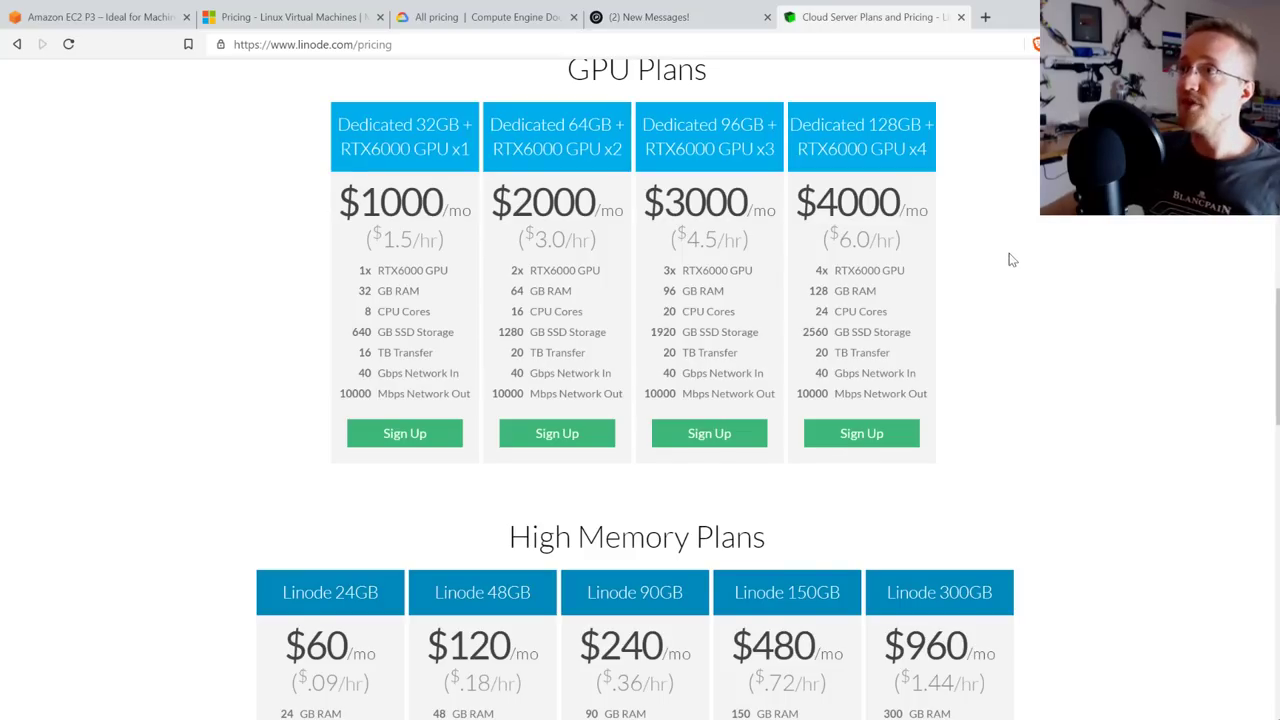
{"action": "scroll", "coordinate": [1010, 254], "scroll_direction": "up", "scroll_amount": 1}
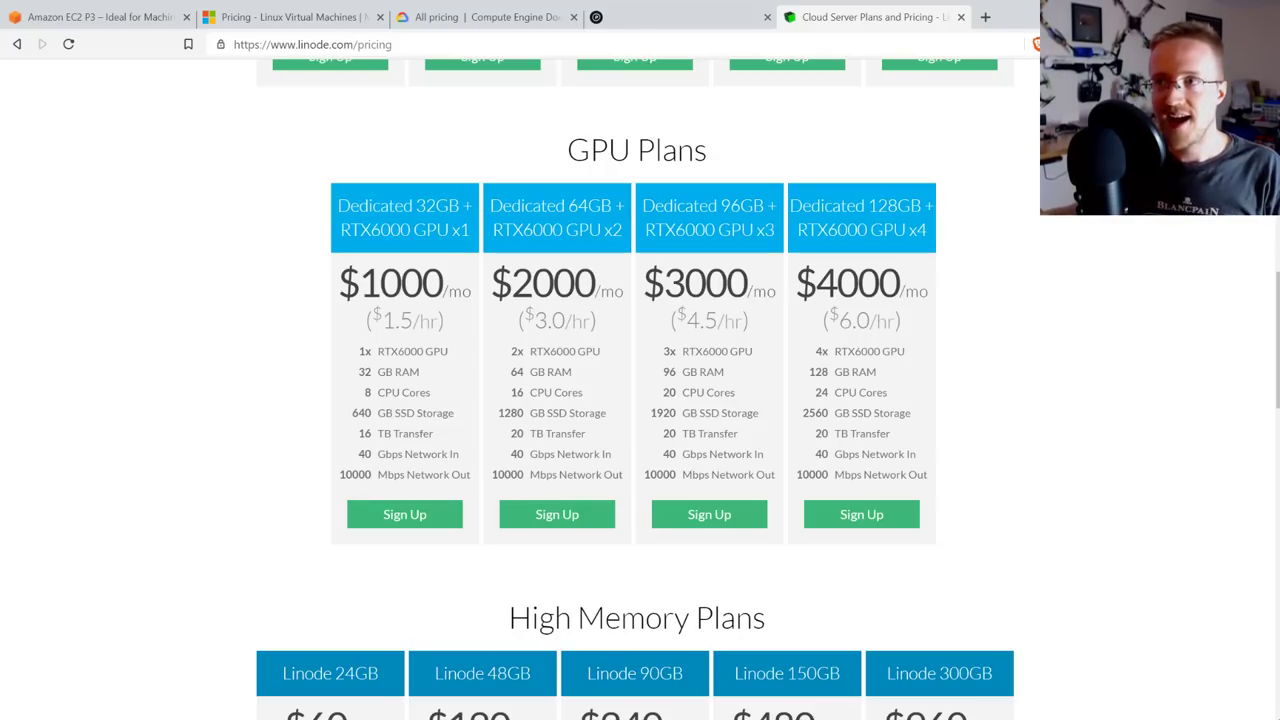
{"action": "left_click_drag", "start_coordinate": [383, 320], "coordinate": [450, 317]}
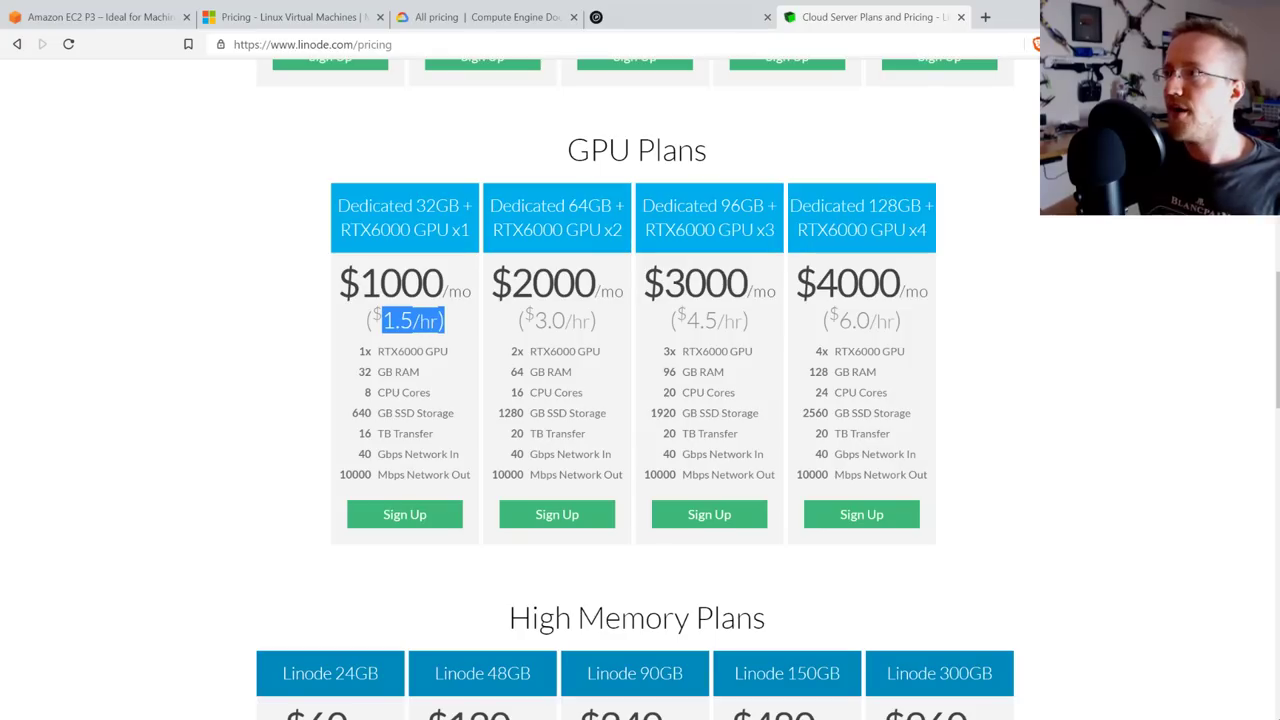
{"action": "left_click_drag", "start_coordinate": [792, 198], "coordinate": [934, 236]}
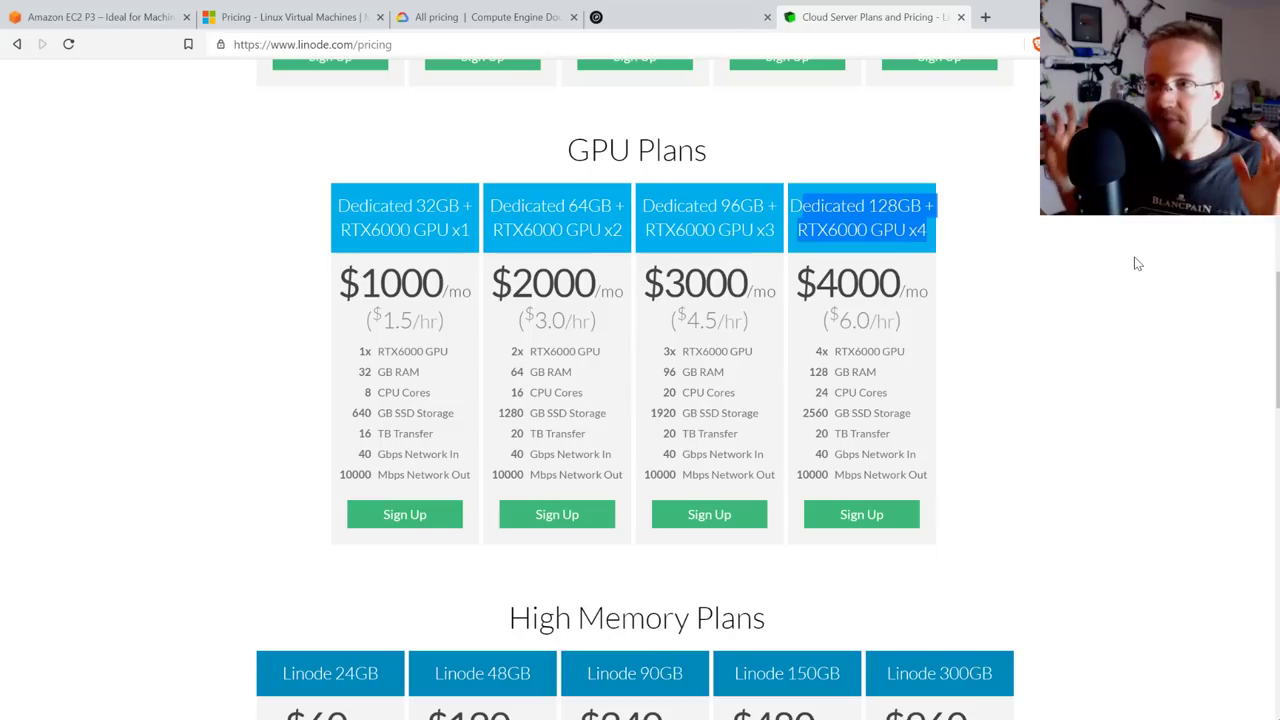
{"action": "left_click_drag", "start_coordinate": [366, 318], "coordinate": [455, 322]}
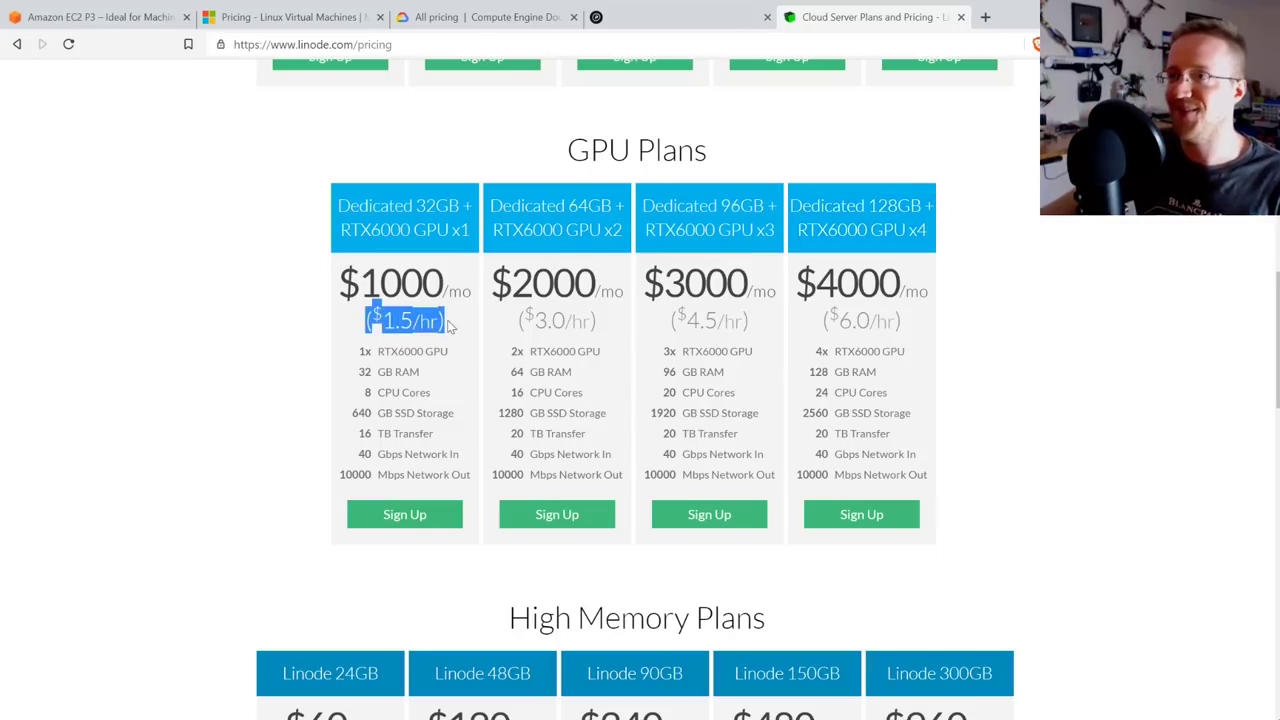
Clear the highlights and scroll back up to Linode's Standard Plans, then select the page address.
{"action": "left_click", "coordinate": [452, 323]}
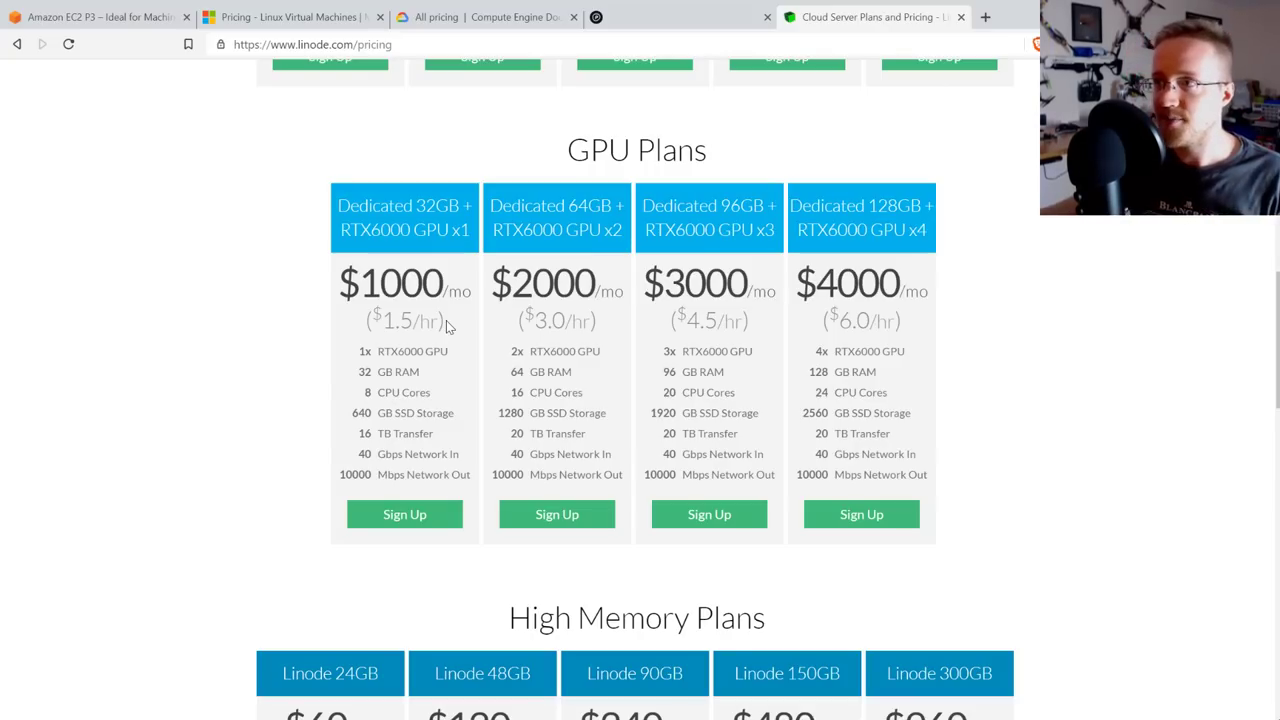
{"action": "left_click_drag", "start_coordinate": [352, 44], "coordinate": [310, 44]}
{"action": "left_click", "coordinate": [300, 209]}
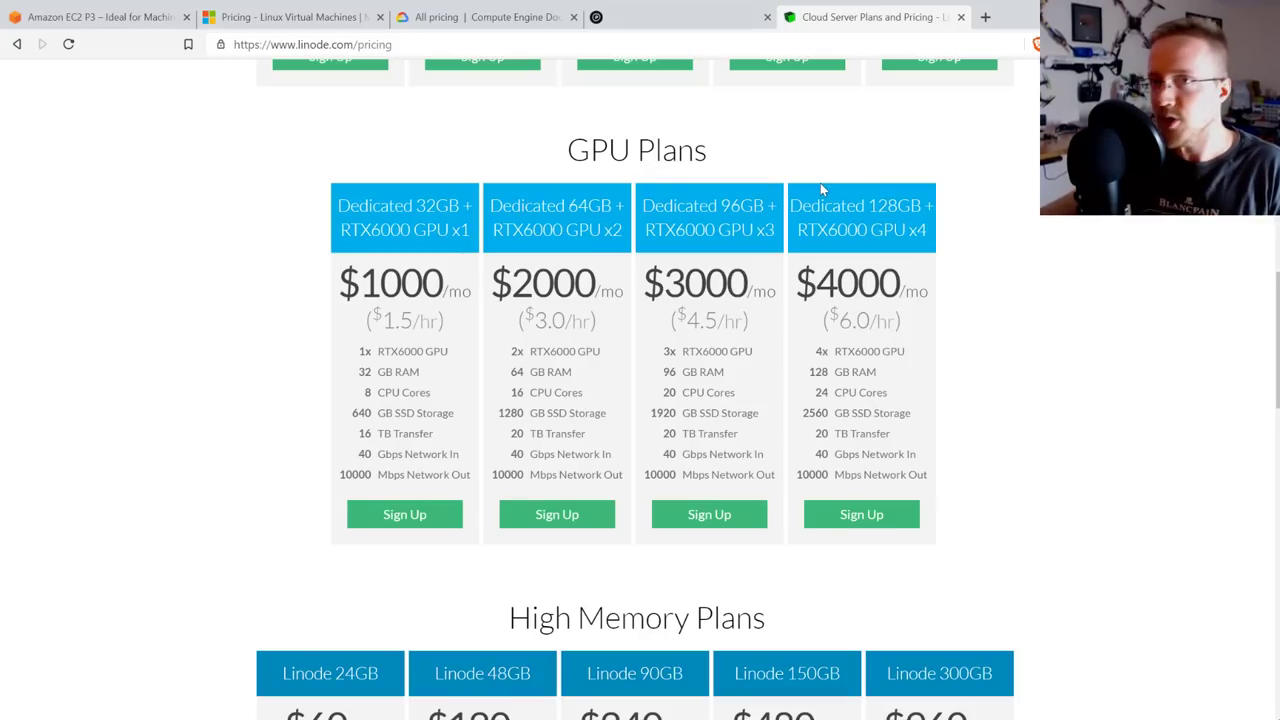
{"action": "left_click_drag", "start_coordinate": [566, 150], "coordinate": [748, 158]}
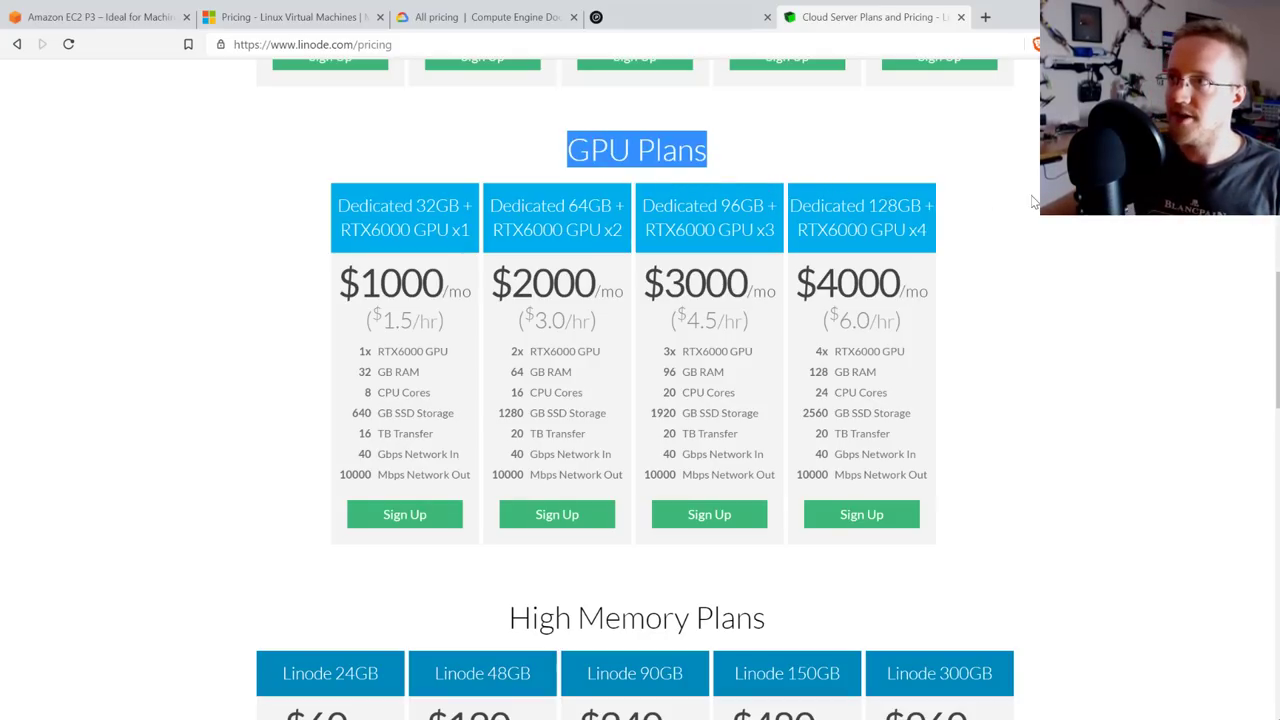
{"action": "left_click", "coordinate": [995, 216]}
{"action": "scroll", "coordinate": [975, 229], "scroll_direction": "up", "scroll_amount": 1}
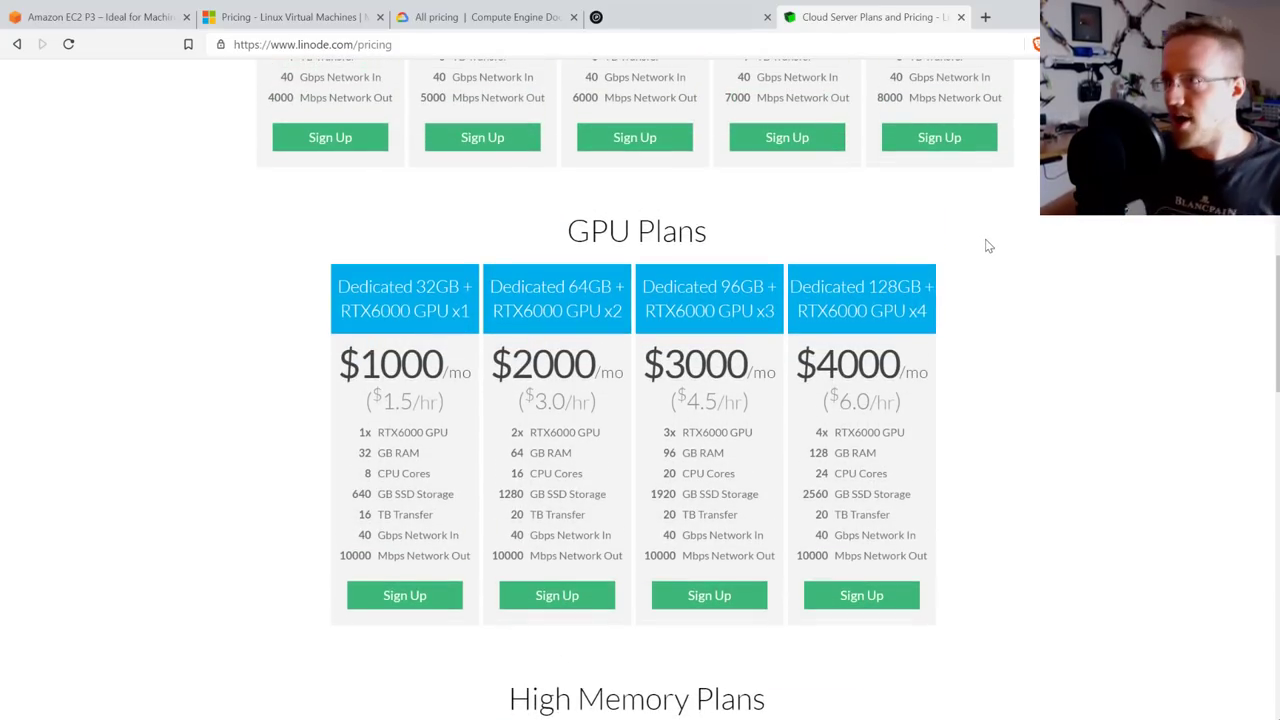
{"action": "scroll", "coordinate": [980, 240], "scroll_direction": "up", "scroll_amount": 10}
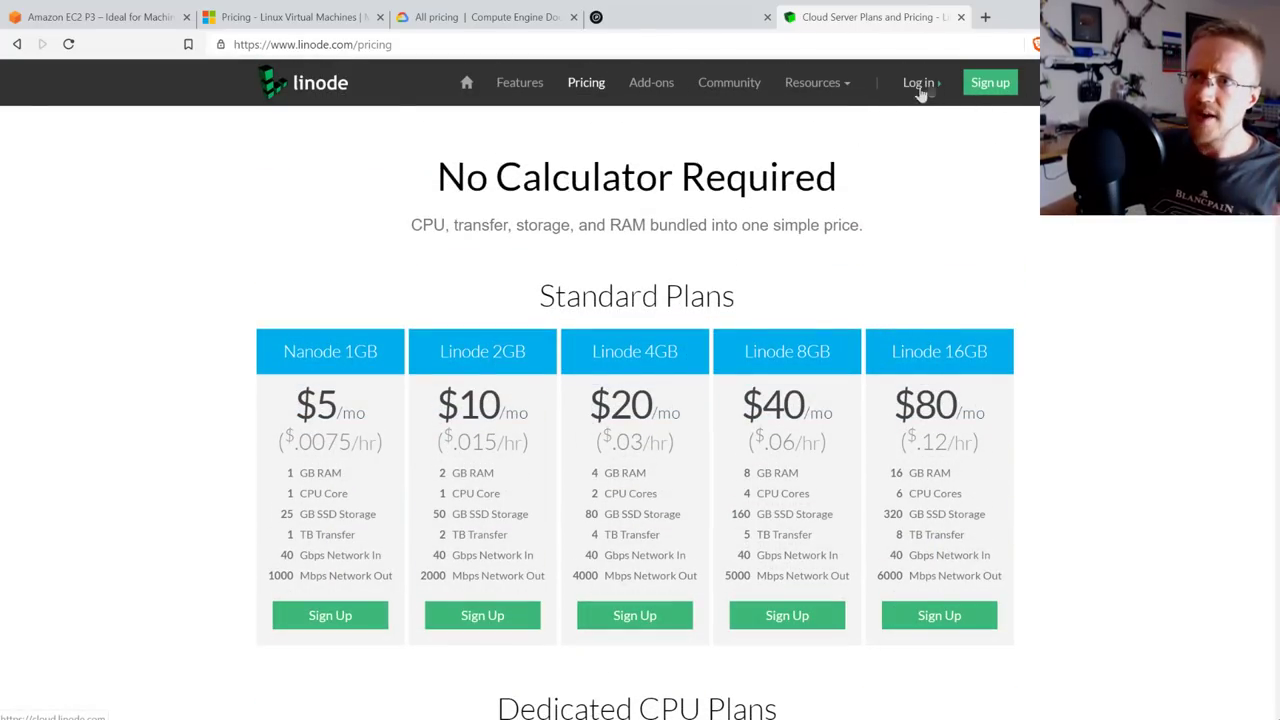
{"action": "left_click", "coordinate": [371, 45]}
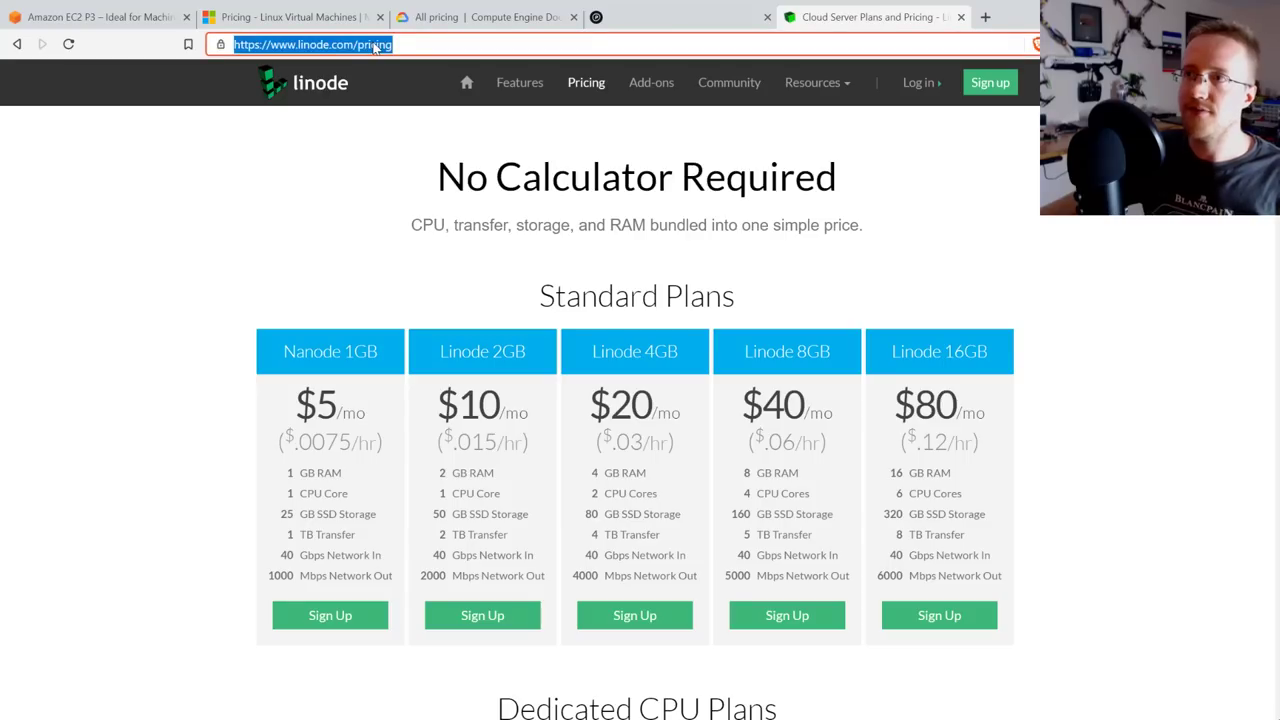
Replace 'pricing' in the address with 'sentdex' to view the $20-credit promo, then go home.
{"action": "left_click", "coordinate": [371, 45]}
{"action": "key", "text": "BackSpace"}
{"action": "key", "text": "BackSpace"}
{"action": "key", "text": "BackSpace"}
{"action": "key", "text": "BackSpace"}
{"action": "key", "text": "BackSpace"}
{"action": "key", "text": "BackSpace"}
{"action": "key", "text": "BackSpace"}
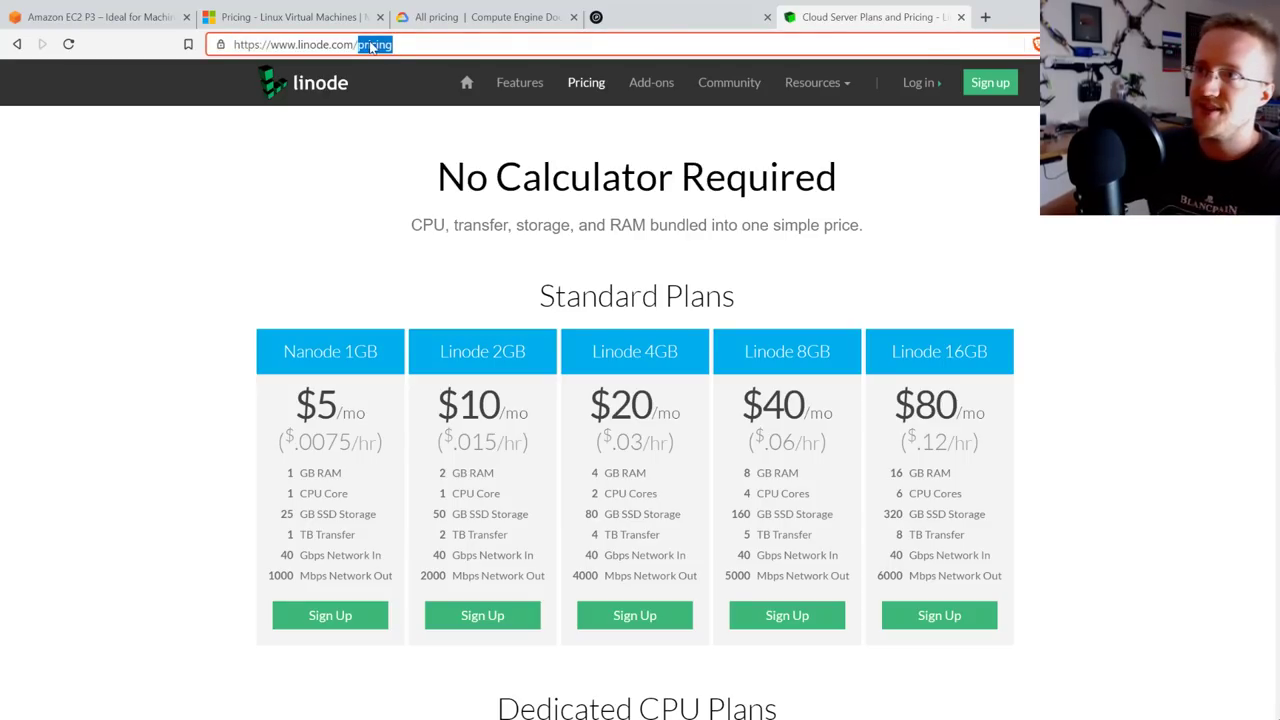
{"action": "type", "text": "sentdex"}
{"action": "key", "text": "Return"}
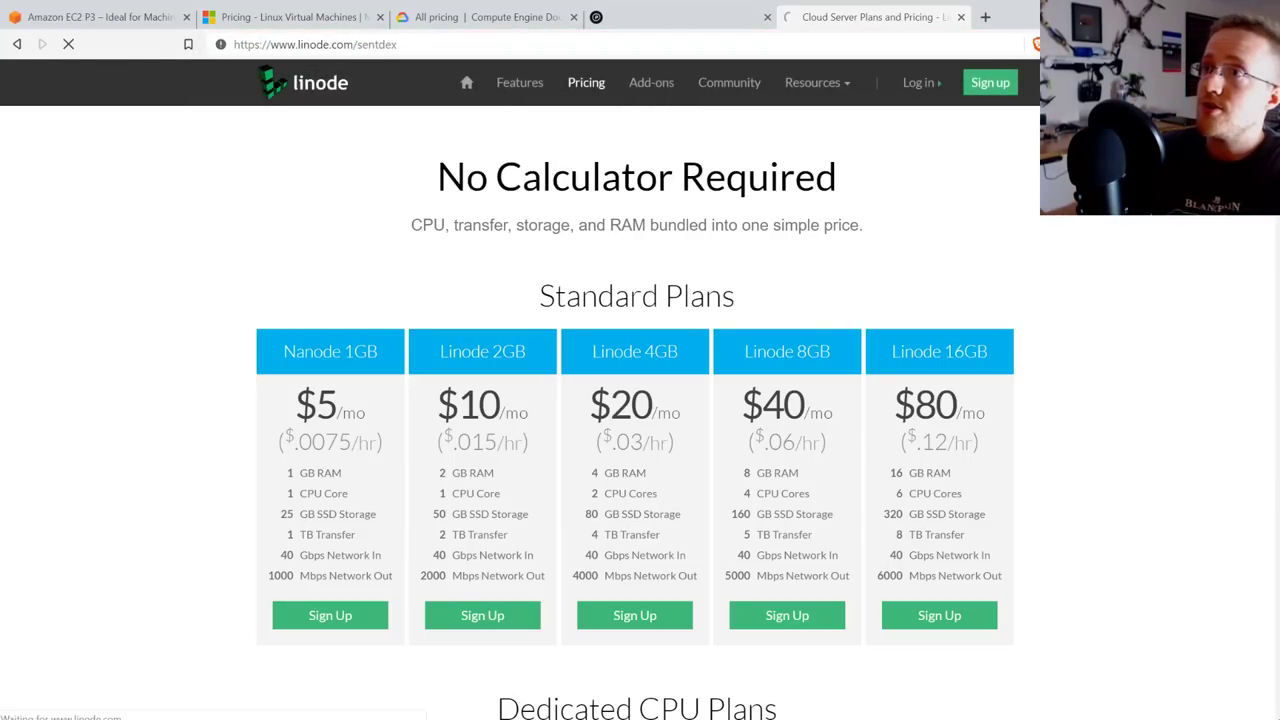
{"action": "scroll", "coordinate": [913, 343], "scroll_direction": "down", "scroll_amount": 2}
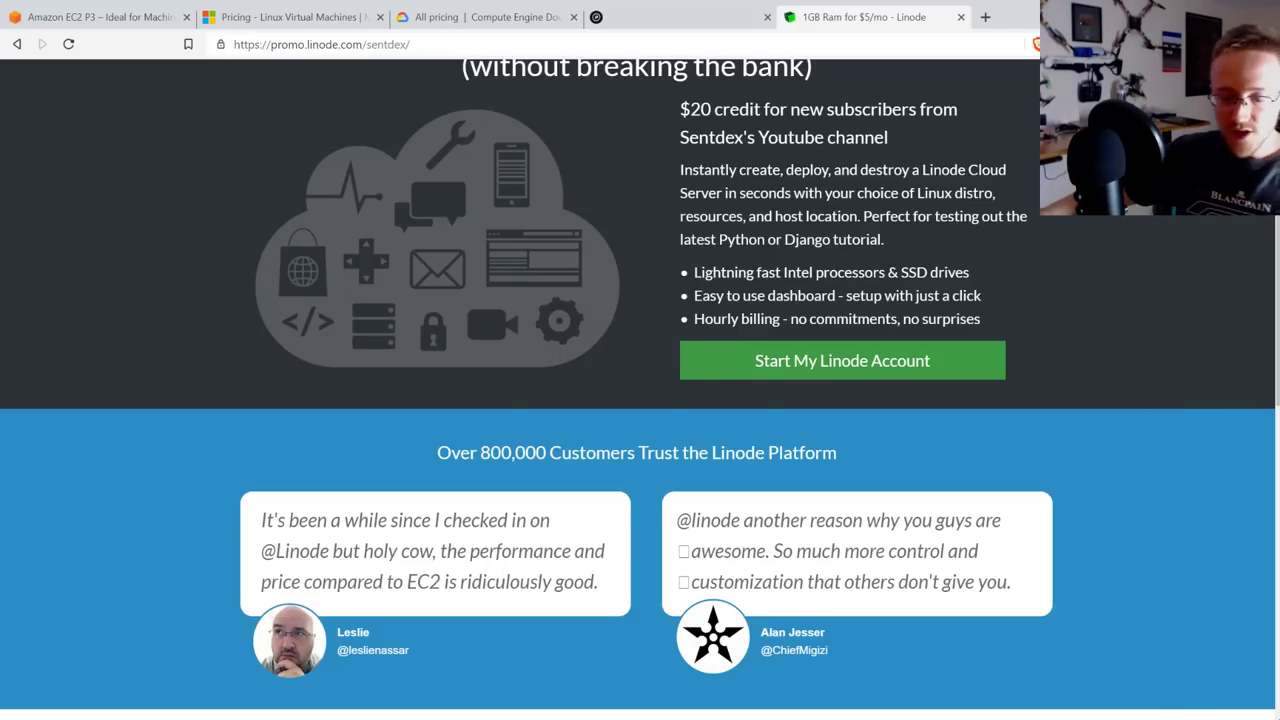
{"action": "scroll", "coordinate": [850, 85], "scroll_direction": "up", "scroll_amount": 2}
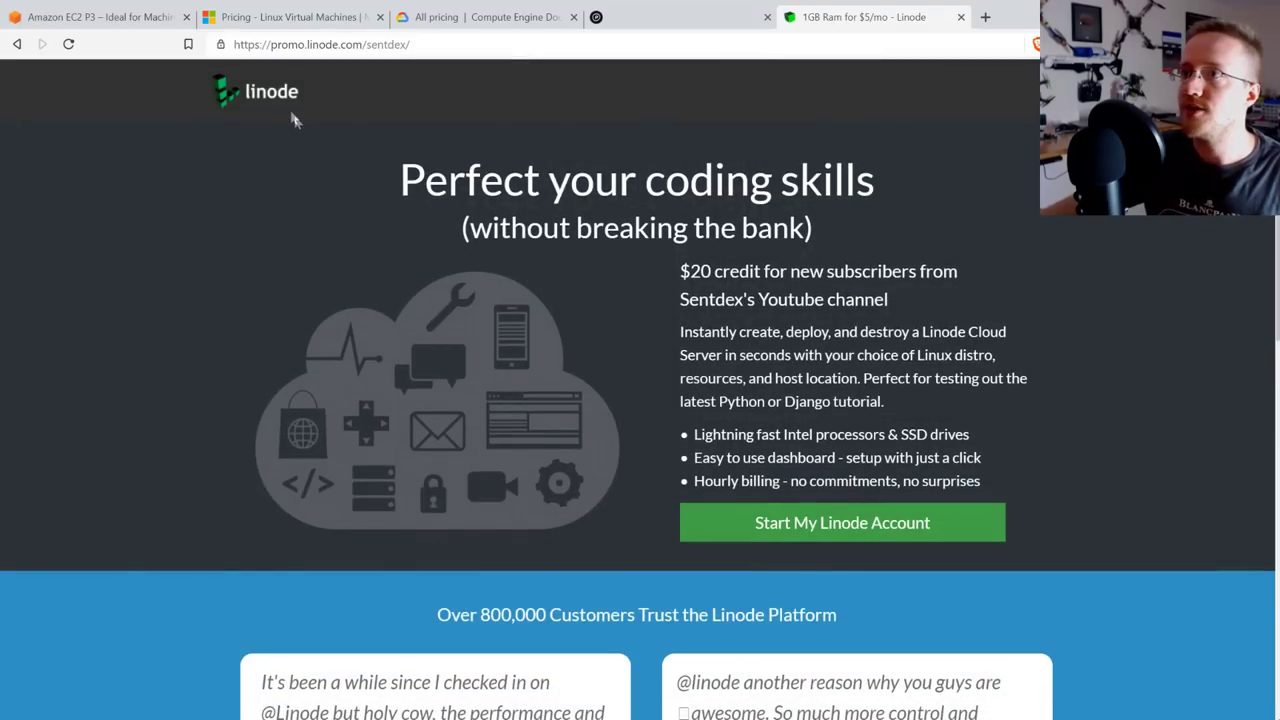
{"action": "left_click", "coordinate": [238, 100]}
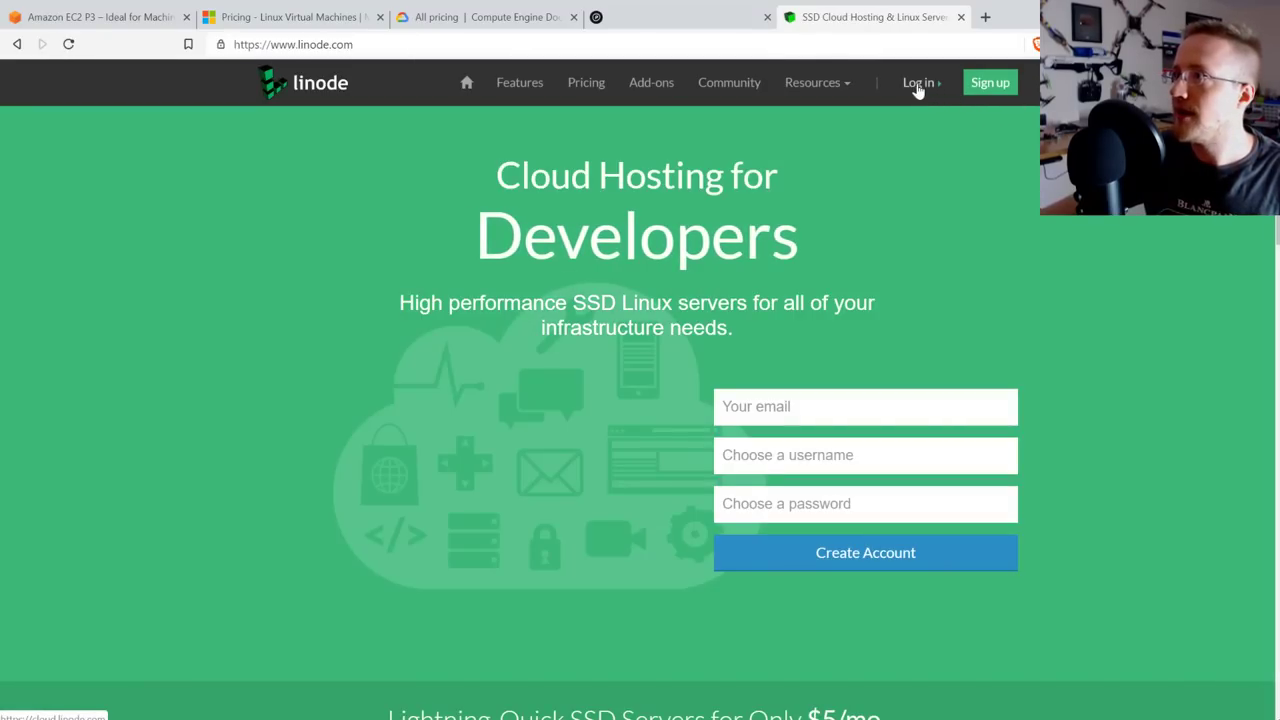
Begin logging in to the Linode account from the linode.com home page.
{"action": "left_click", "coordinate": [917, 86]}
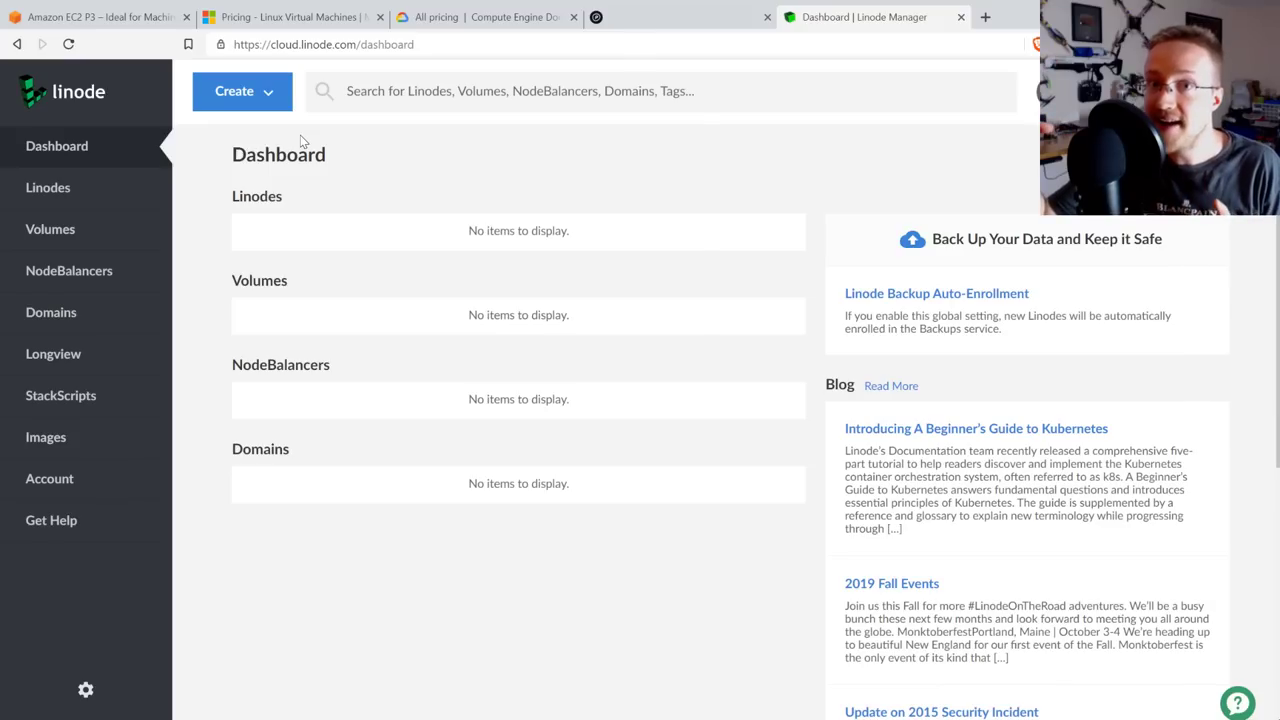
Create a new Linode and pick Ubuntu 18.04 LTS from the older images instead of Debian 9.
{"action": "left_click", "coordinate": [256, 93]}
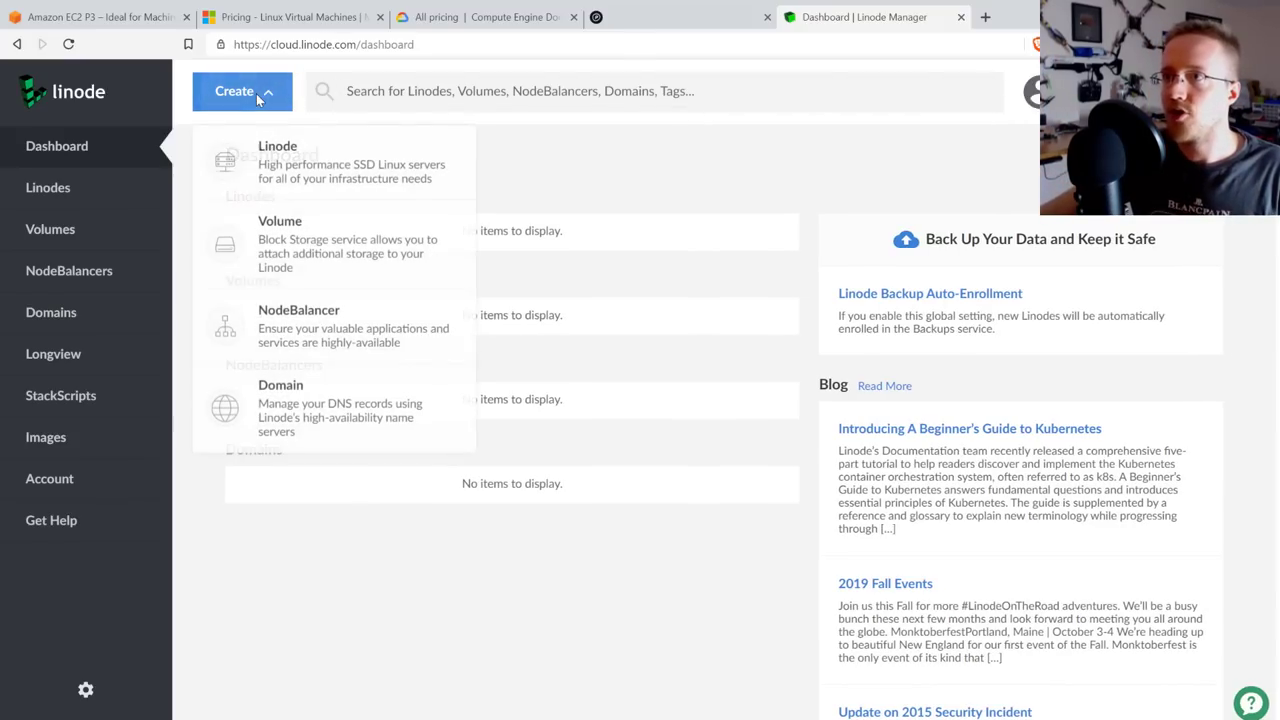
{"action": "left_click", "coordinate": [220, 168]}
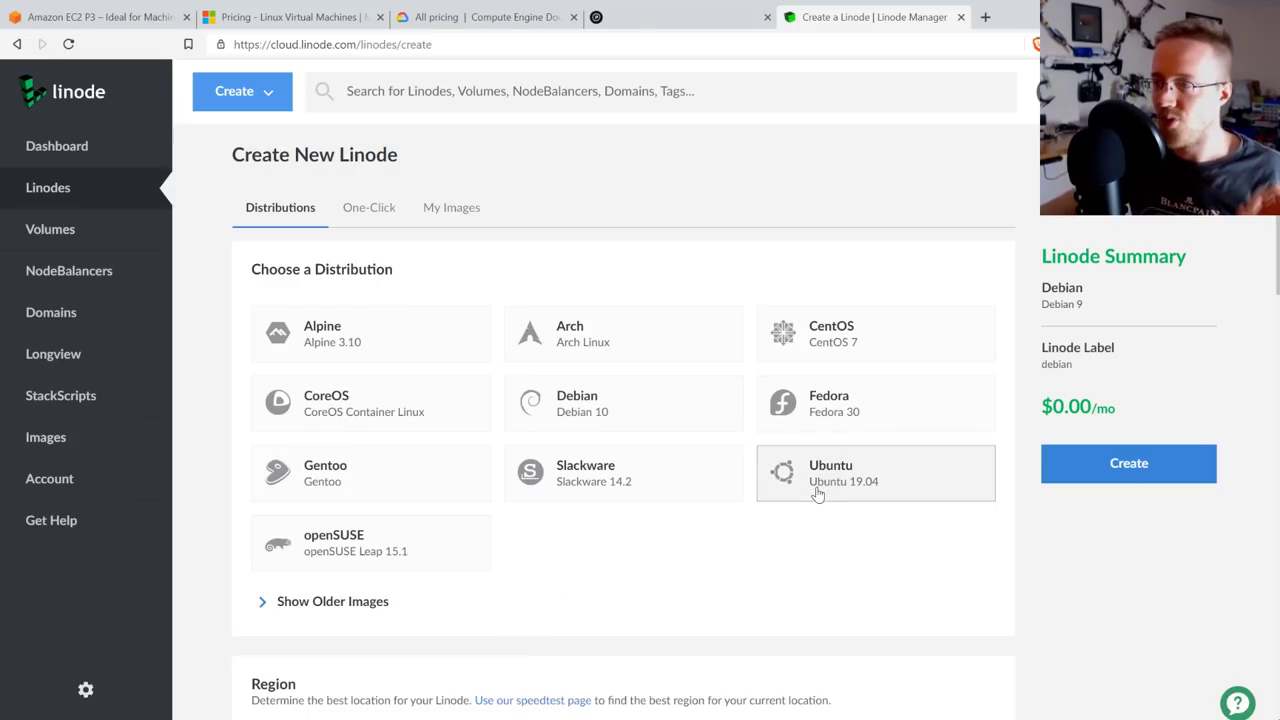
{"action": "left_click", "coordinate": [283, 603]}
{"action": "scroll", "coordinate": [700, 357], "scroll_direction": "down", "scroll_amount": 4}
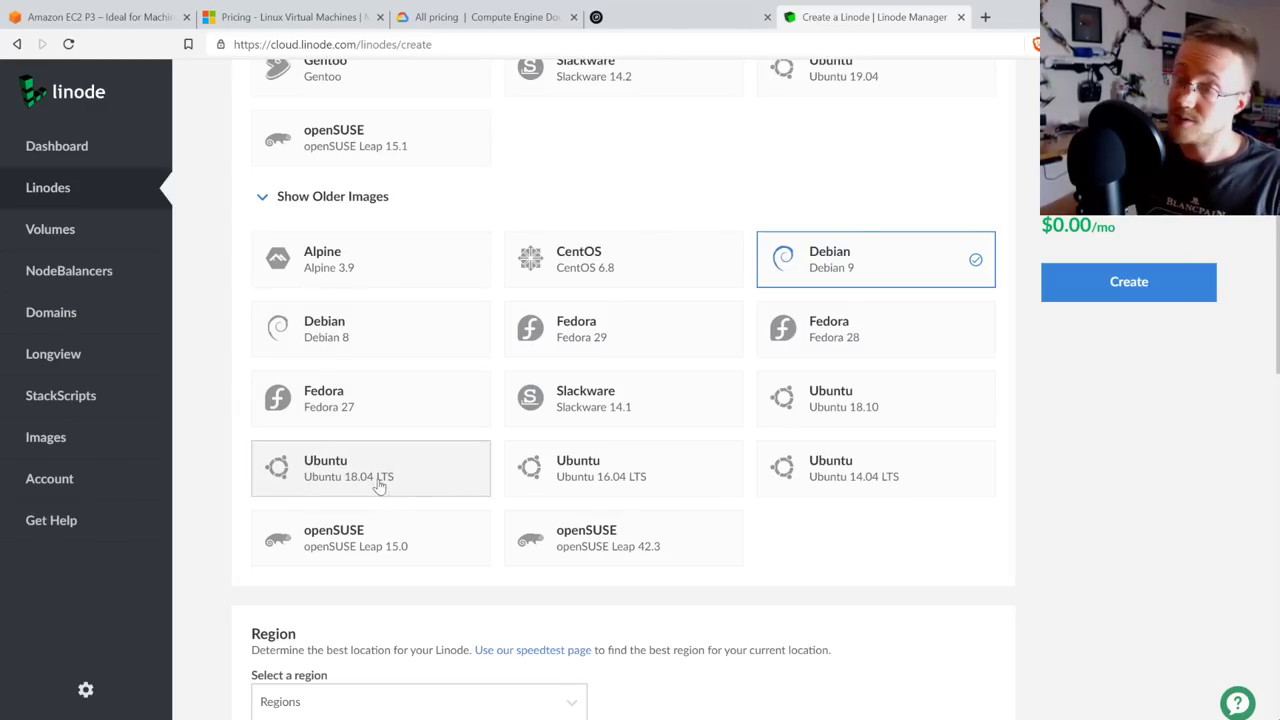
{"action": "left_click", "coordinate": [368, 472]}
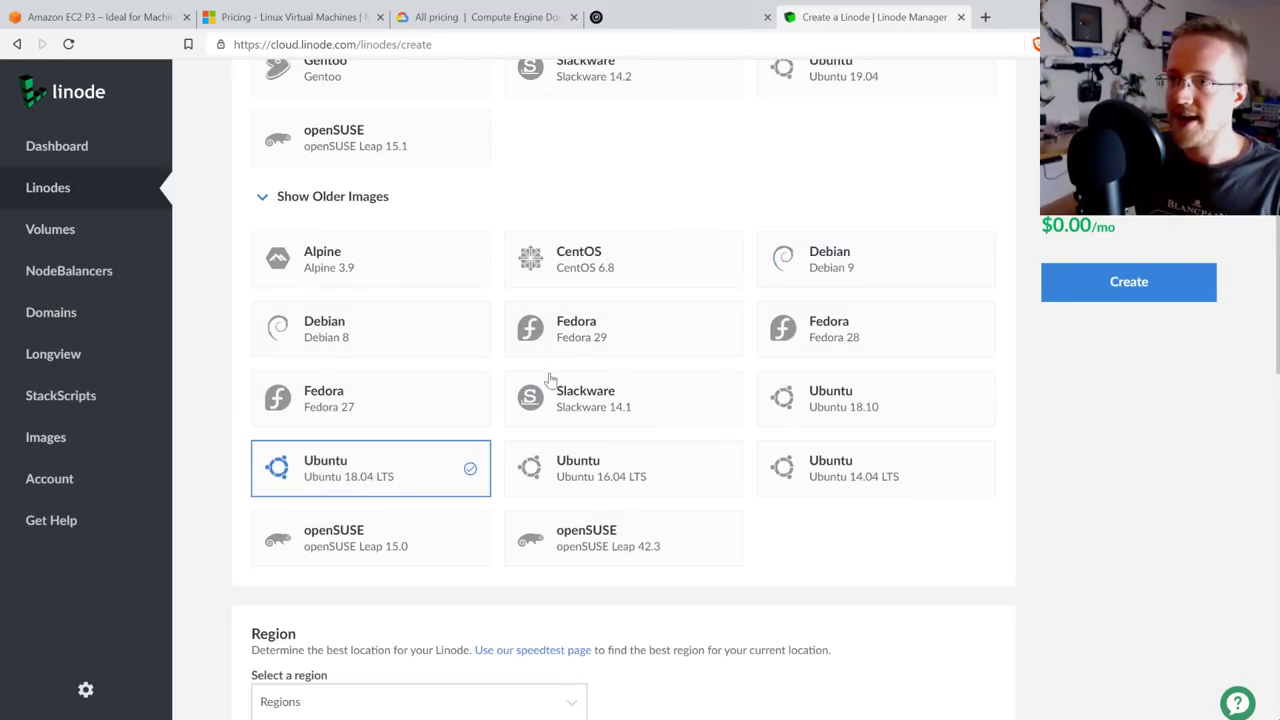
{"action": "scroll", "coordinate": [366, 472], "scroll_direction": "down", "scroll_amount": 2}
Set the region to Newark, NJ, replacing an initial Dallas, TX choice.
{"action": "left_click", "coordinate": [363, 466]}
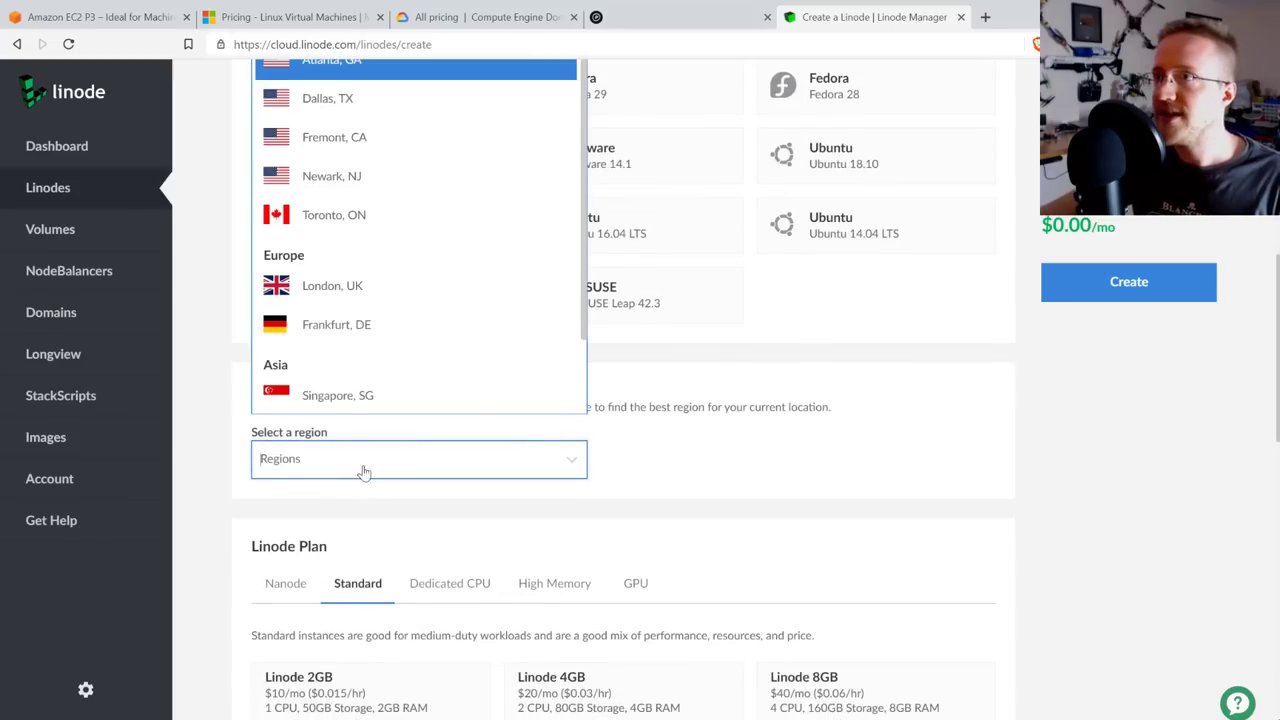
{"action": "left_click", "coordinate": [359, 108]}
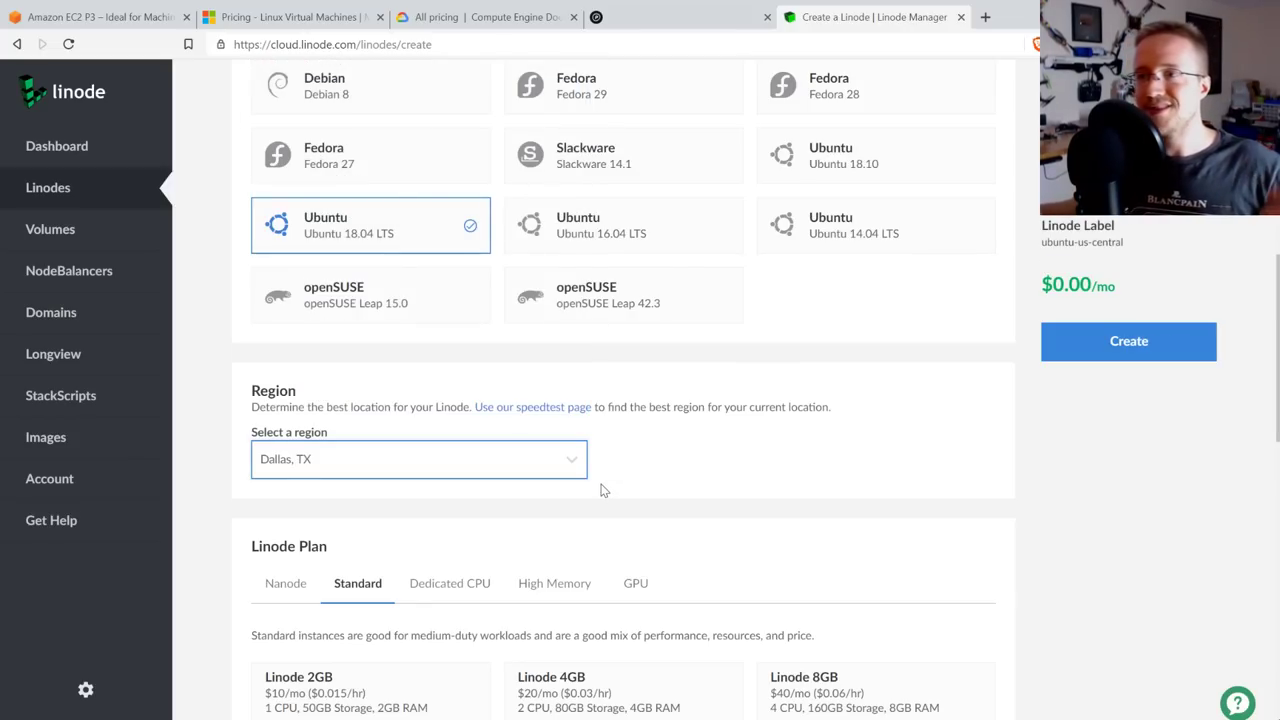
{"action": "left_click", "coordinate": [346, 458]}
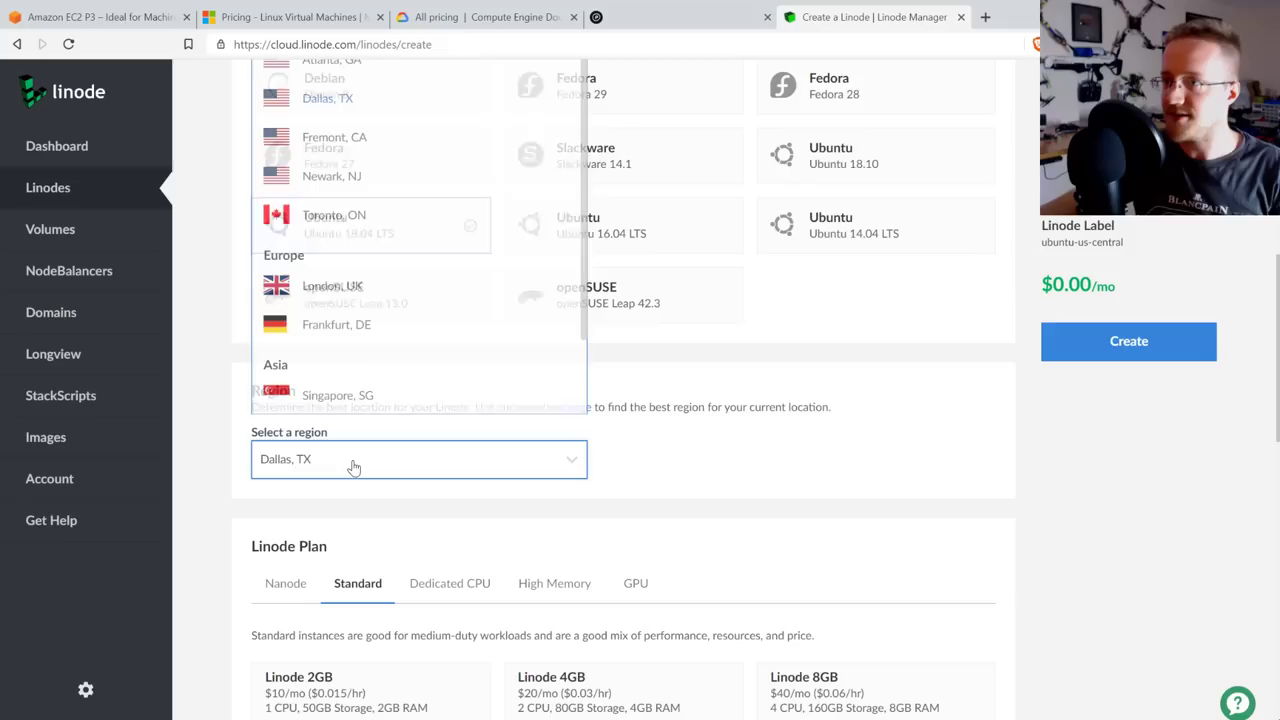
{"action": "left_click", "coordinate": [379, 179]}
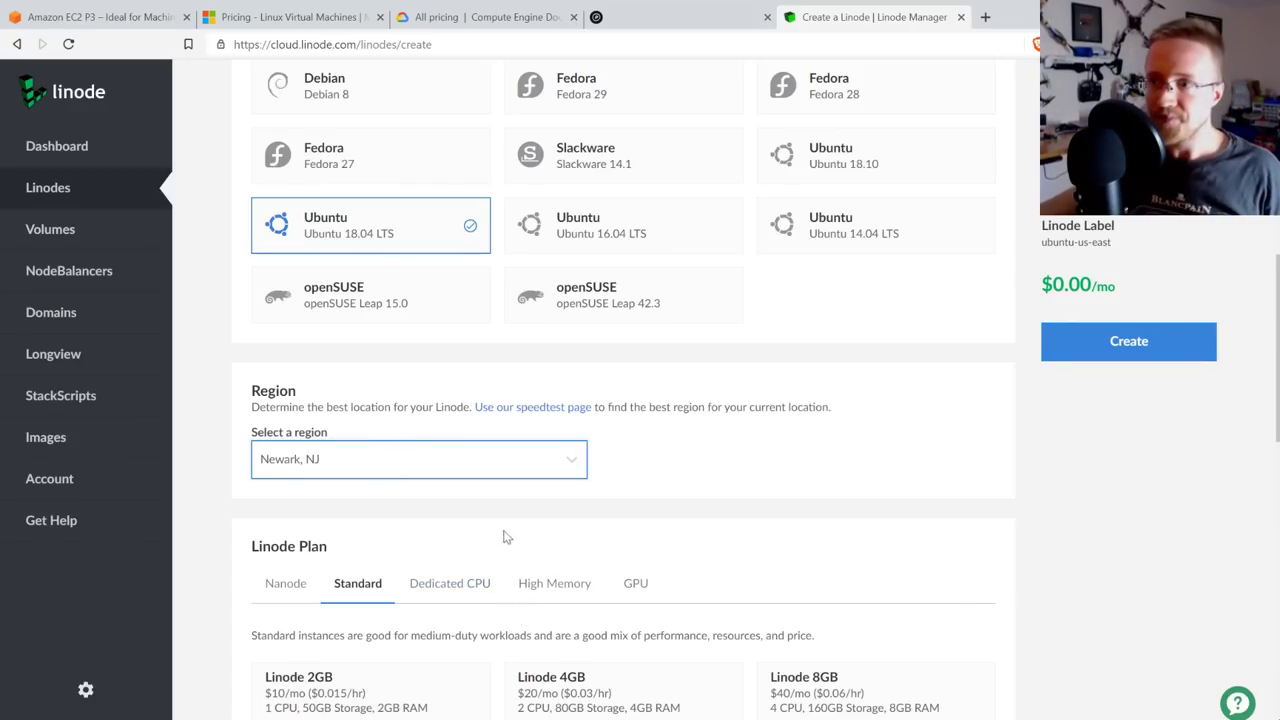
{"action": "scroll", "coordinate": [502, 532], "scroll_direction": "down", "scroll_amount": 1}
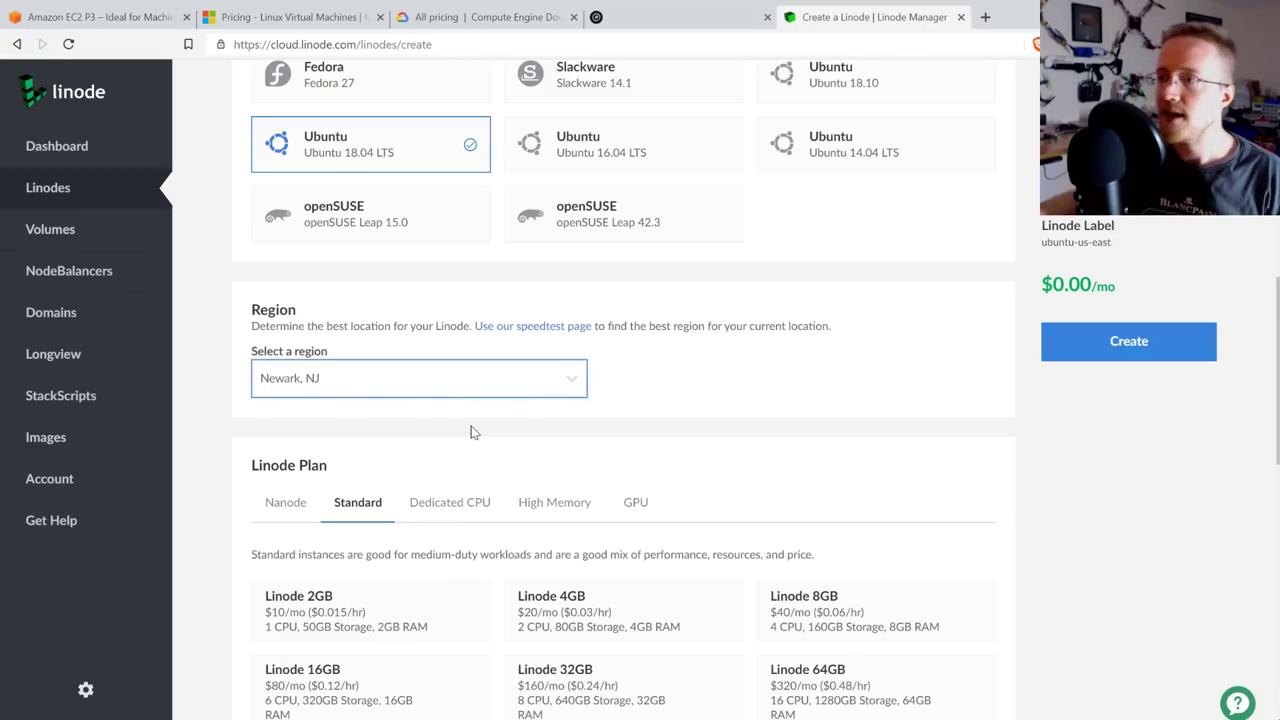
Compare the Nanode and Standard plan tabs, then pick the Standard Linode 2GB plan at $10/mo.
{"action": "scroll", "coordinate": [523, 363], "scroll_direction": "down", "scroll_amount": 3}
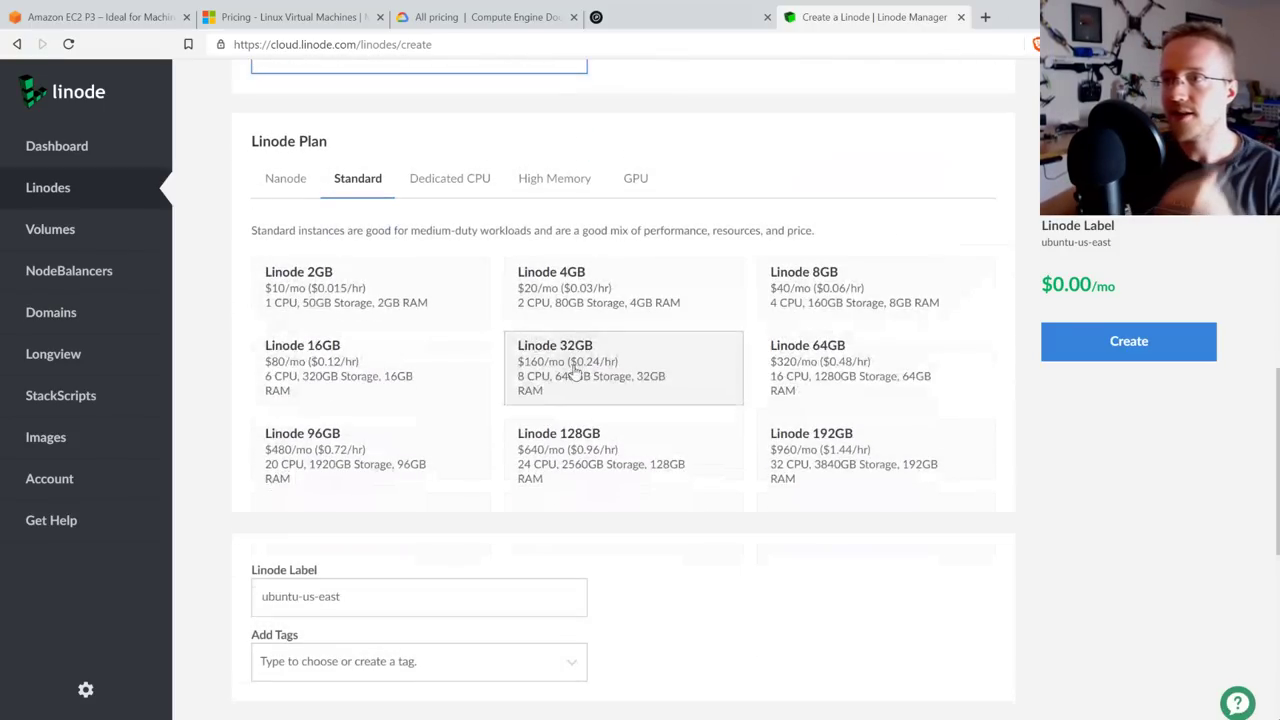
{"action": "scroll", "coordinate": [728, 442], "scroll_direction": "up", "scroll_amount": 2}
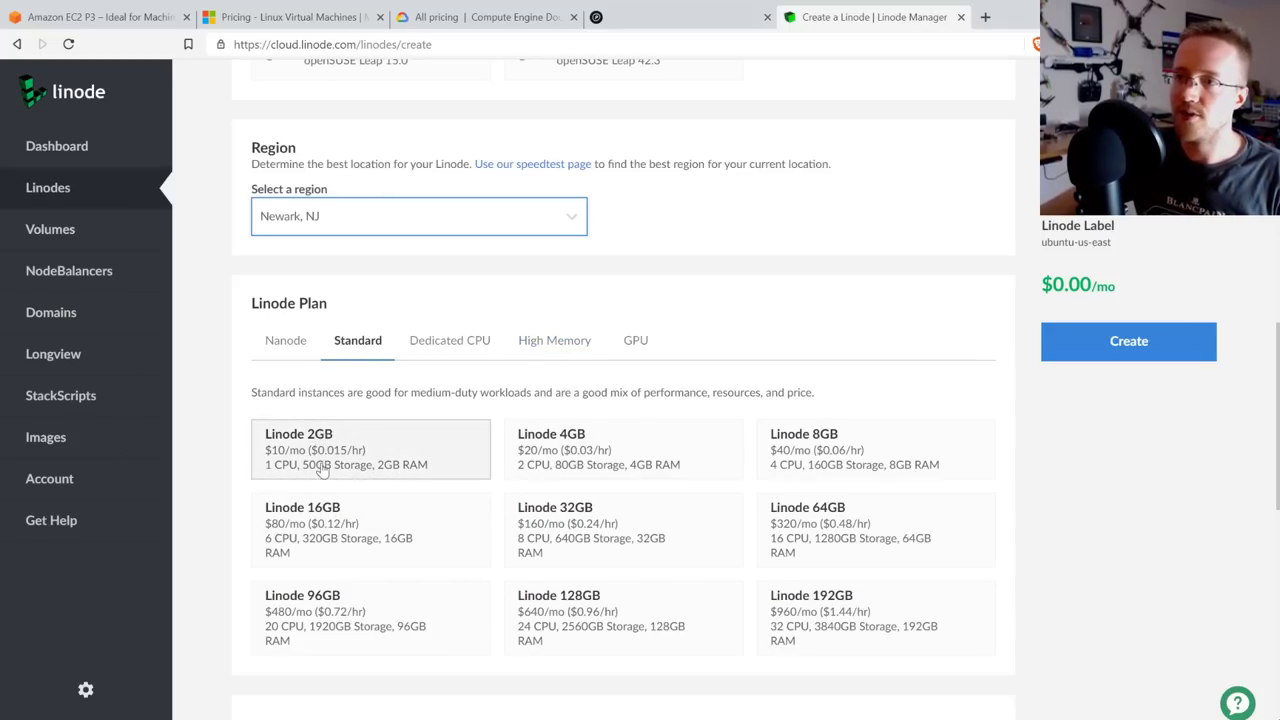
{"action": "left_click", "coordinate": [286, 340]}
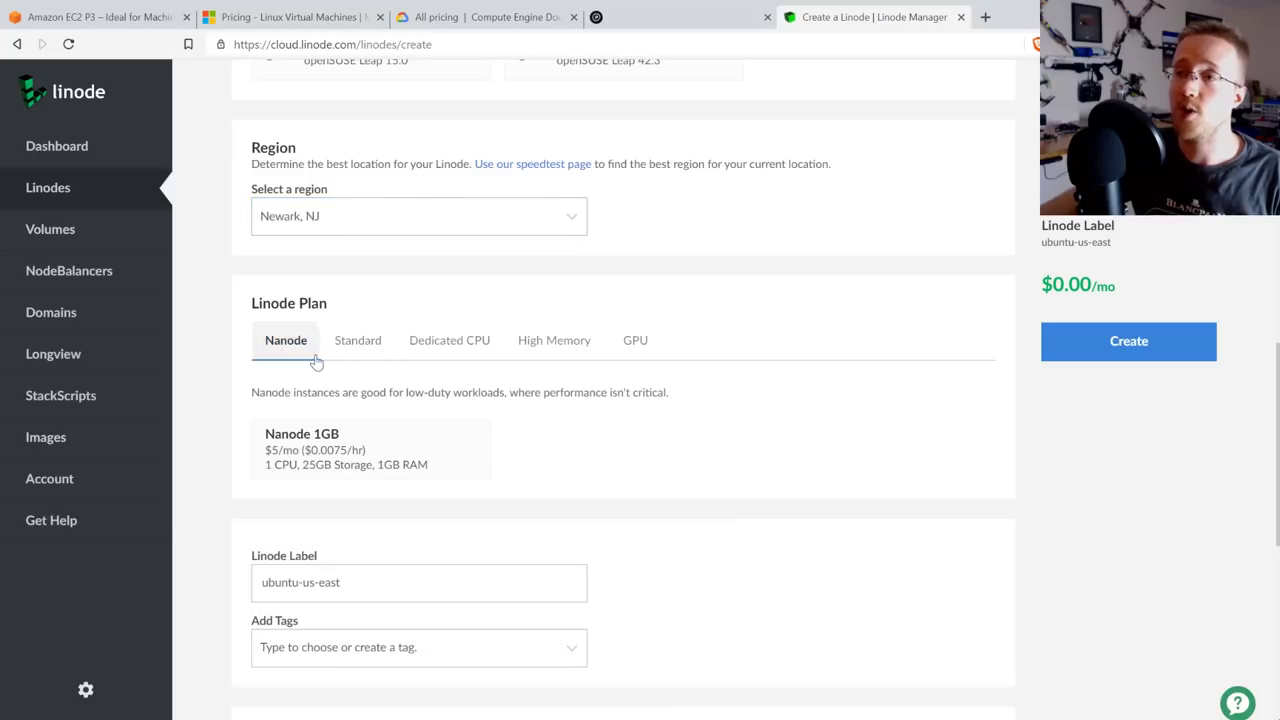
{"action": "left_click", "coordinate": [342, 338]}
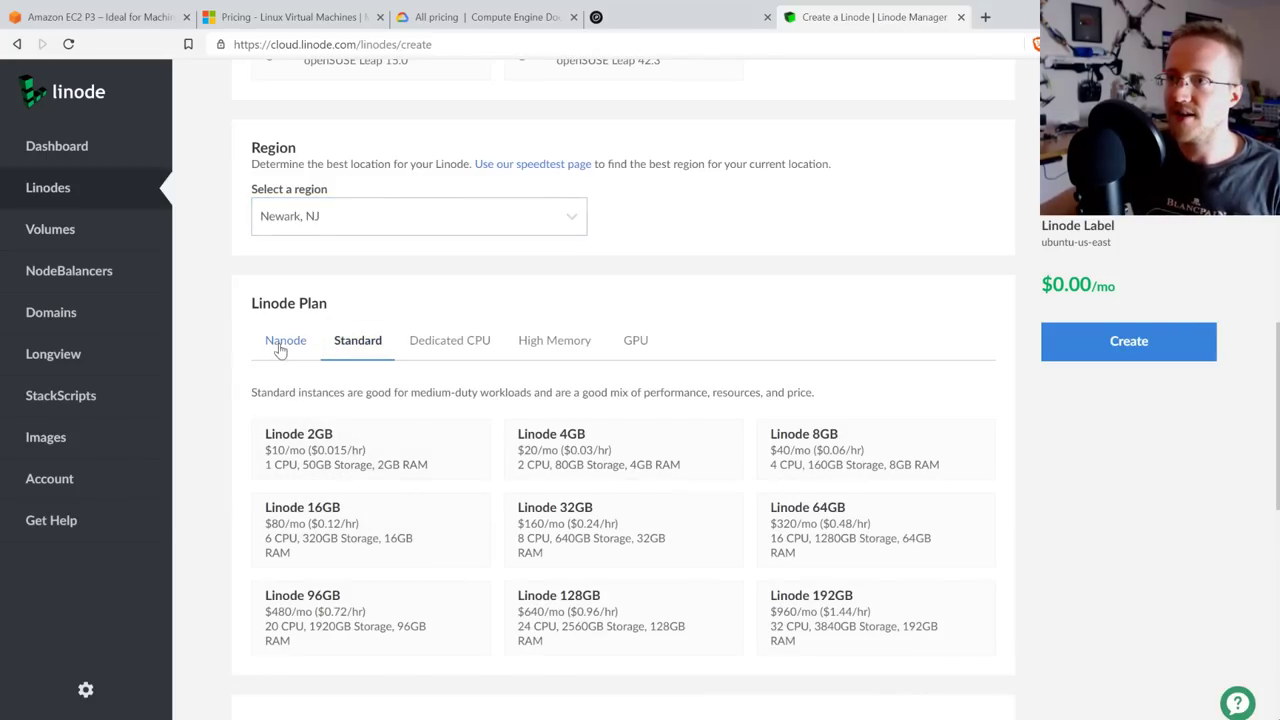
{"action": "left_click", "coordinate": [278, 340]}
{"action": "left_click", "coordinate": [358, 341]}
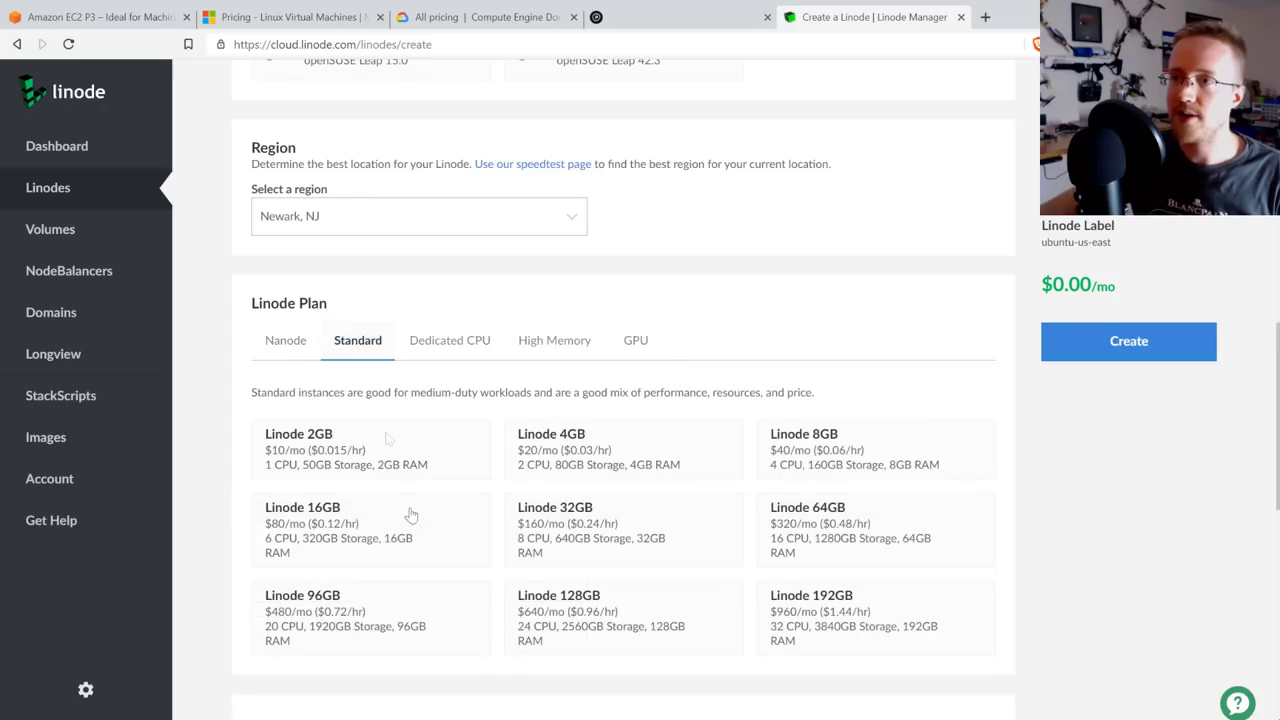
{"action": "left_click", "coordinate": [372, 462]}
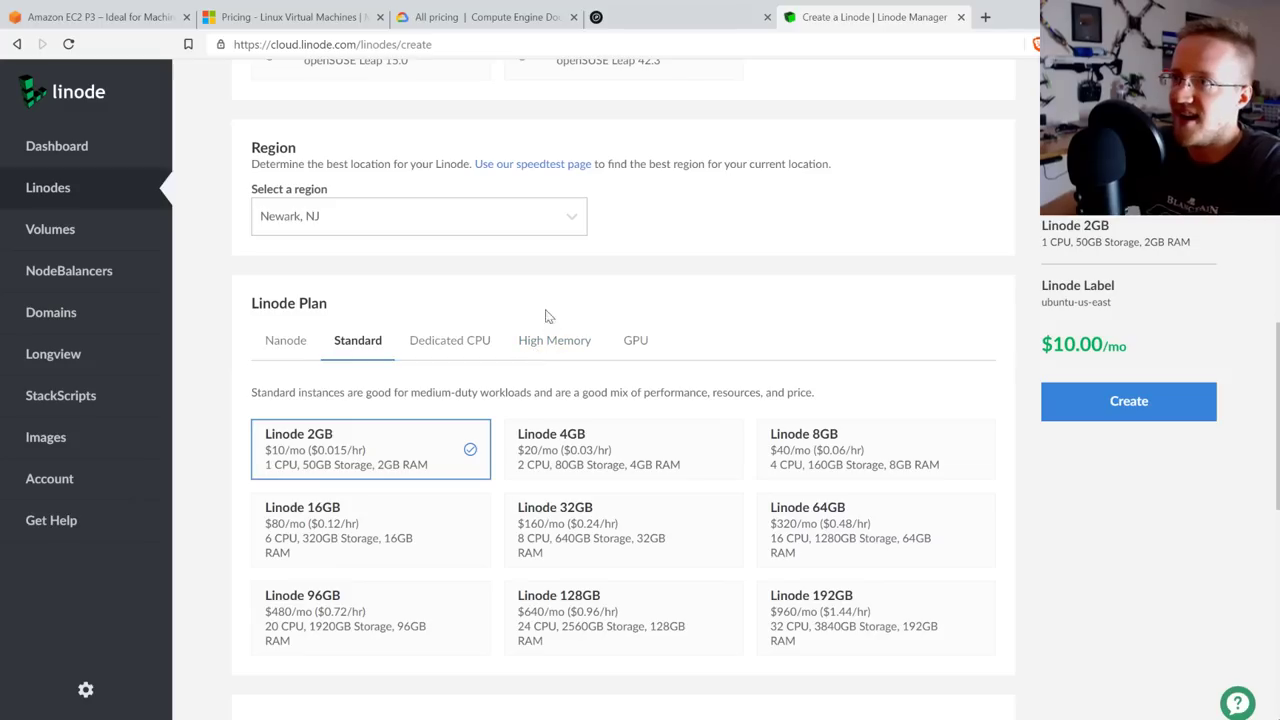
Replace the Linode Label with data-server.
{"action": "scroll", "coordinate": [557, 300], "scroll_direction": "down", "scroll_amount": 3}
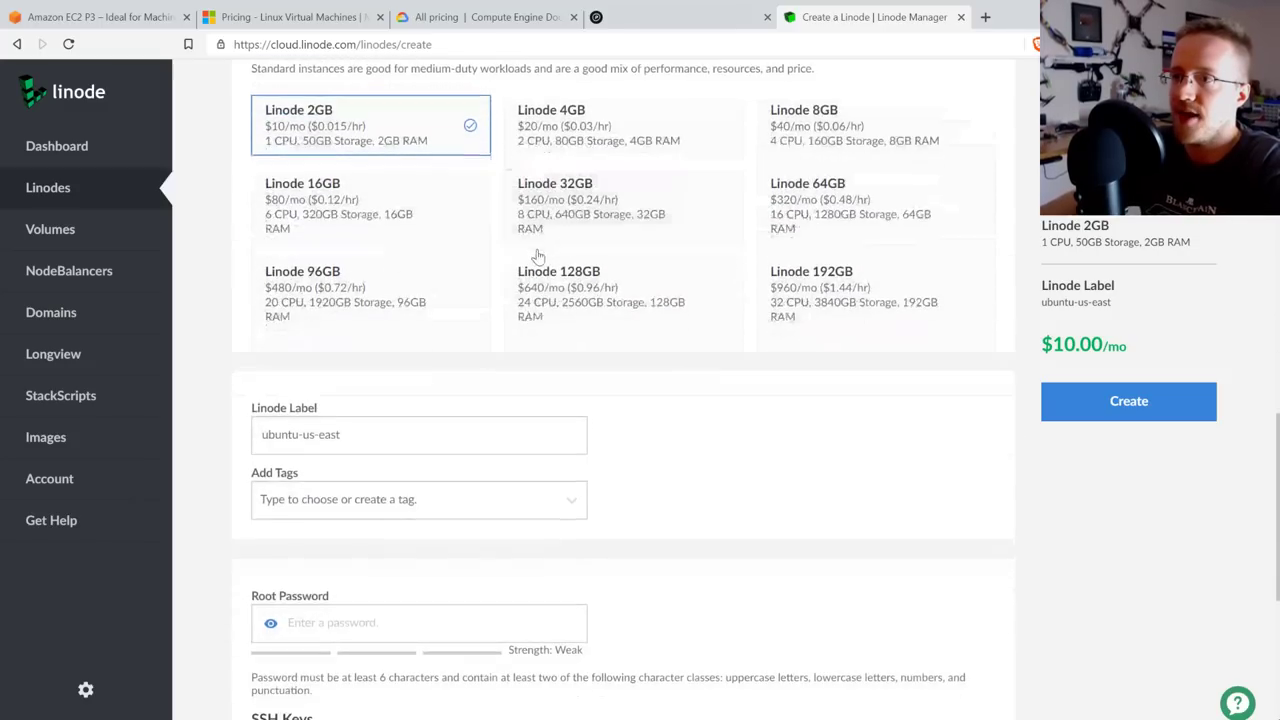
{"action": "triple_click", "coordinate": [419, 434]}
{"action": "type", "text": "d"}
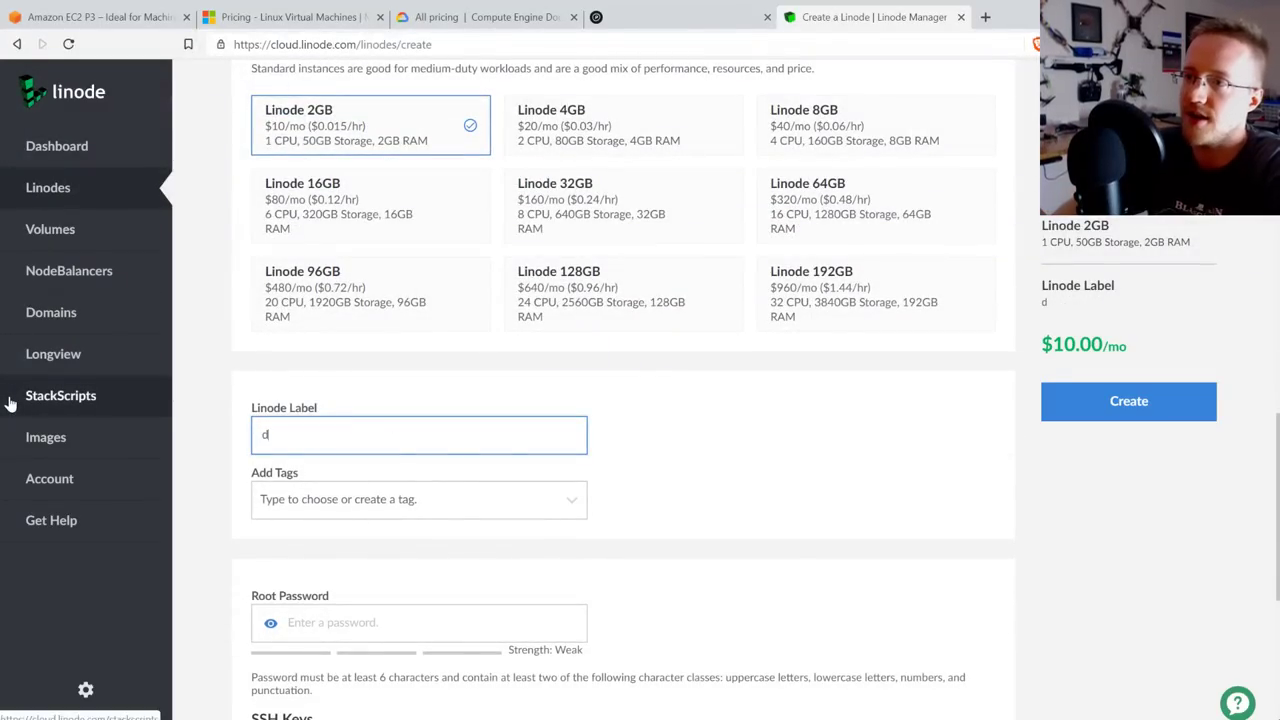
{"action": "type", "text": "ata-server"}
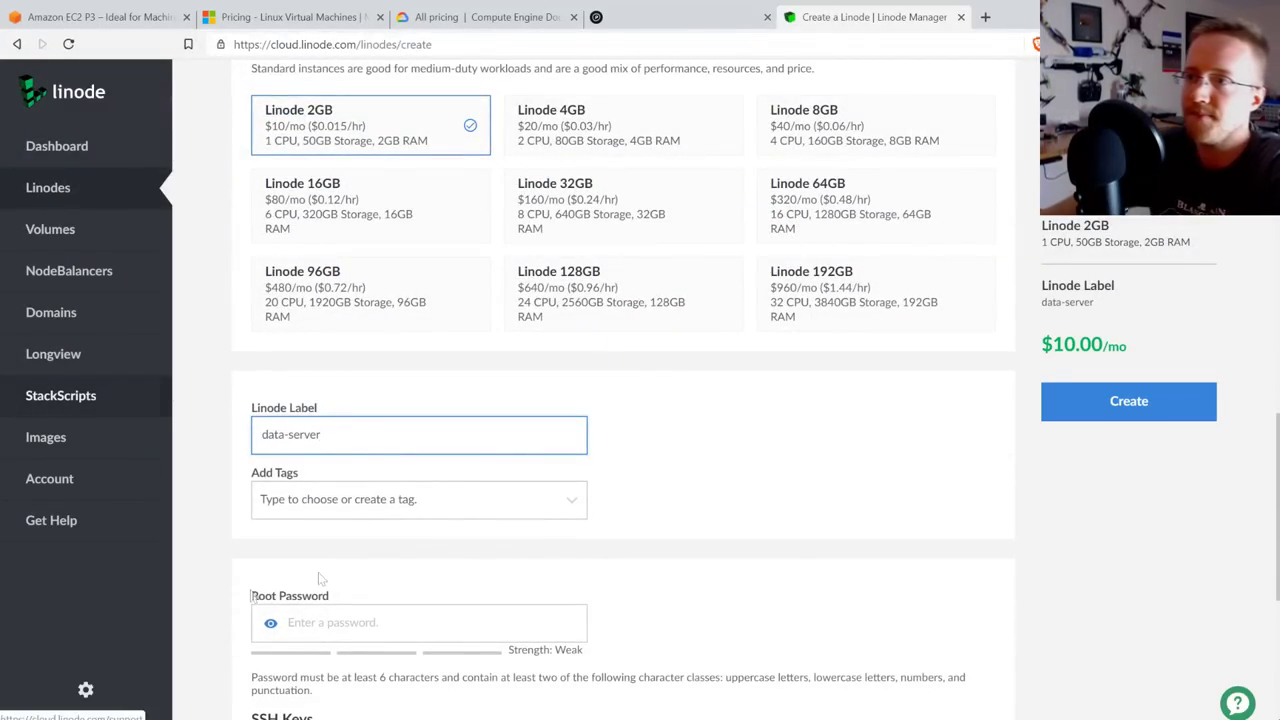
Enter a root password and scroll through the form to review the order.
{"action": "scroll", "coordinate": [376, 588], "scroll_direction": "down", "scroll_amount": 1}
{"action": "left_click", "coordinate": [380, 541]}
{"action": "type", "text": "*******"}
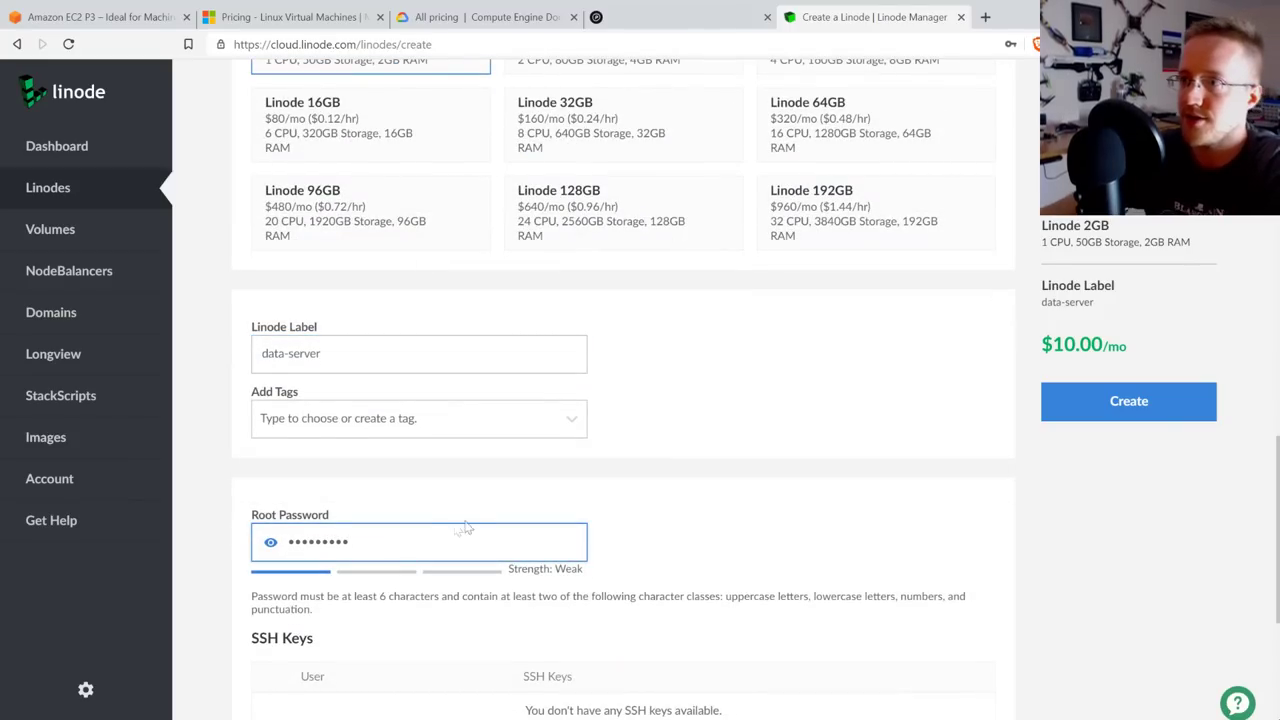
{"action": "scroll", "coordinate": [428, 491], "scroll_direction": "down", "scroll_amount": 4}
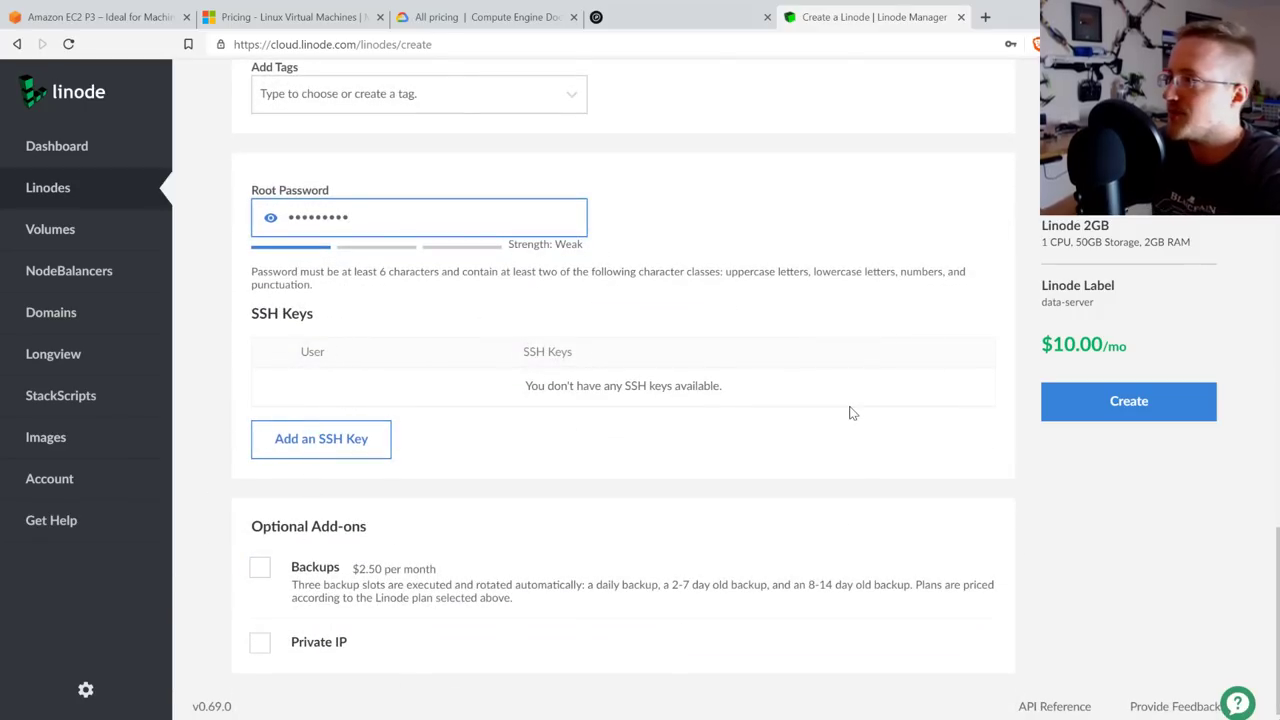
{"action": "scroll", "coordinate": [760, 266], "scroll_direction": "up", "scroll_amount": 10}
{"action": "scroll", "coordinate": [633, 197], "scroll_direction": "down", "scroll_amount": 10}
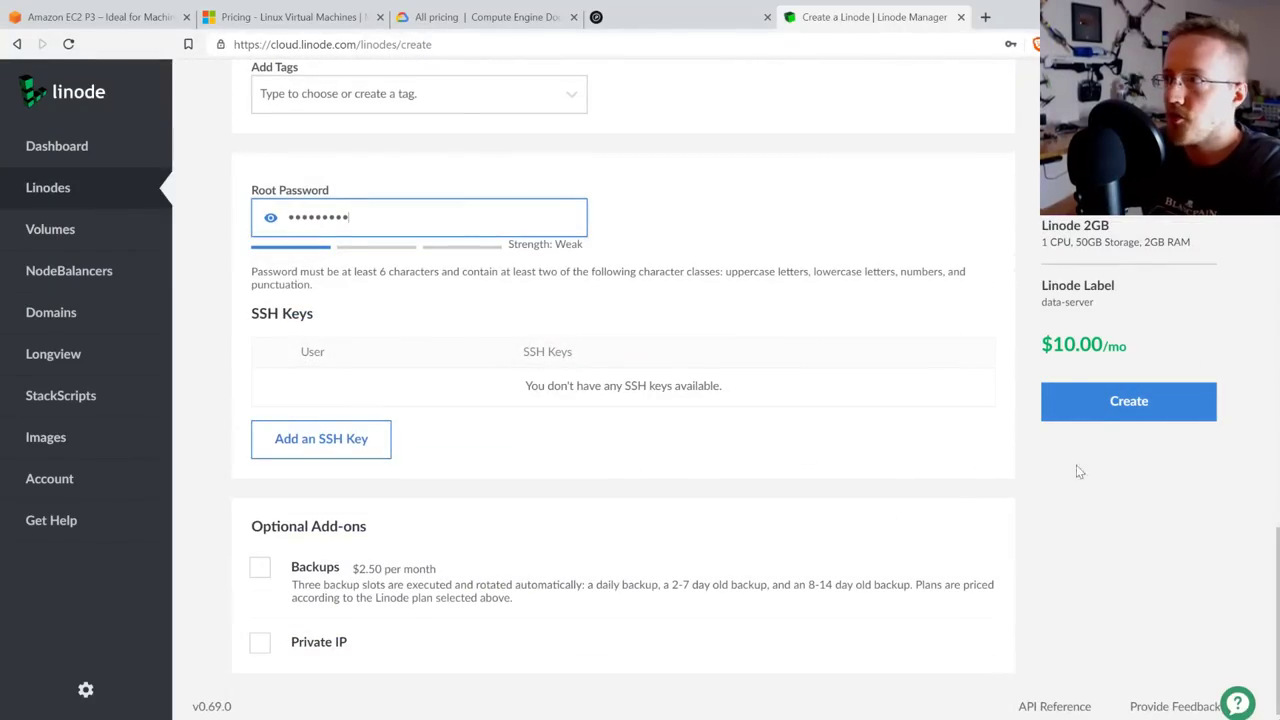
{"action": "scroll", "coordinate": [723, 266], "scroll_direction": "up", "scroll_amount": 10}
{"action": "scroll", "coordinate": [436, 348], "scroll_direction": "down", "scroll_amount": 5}
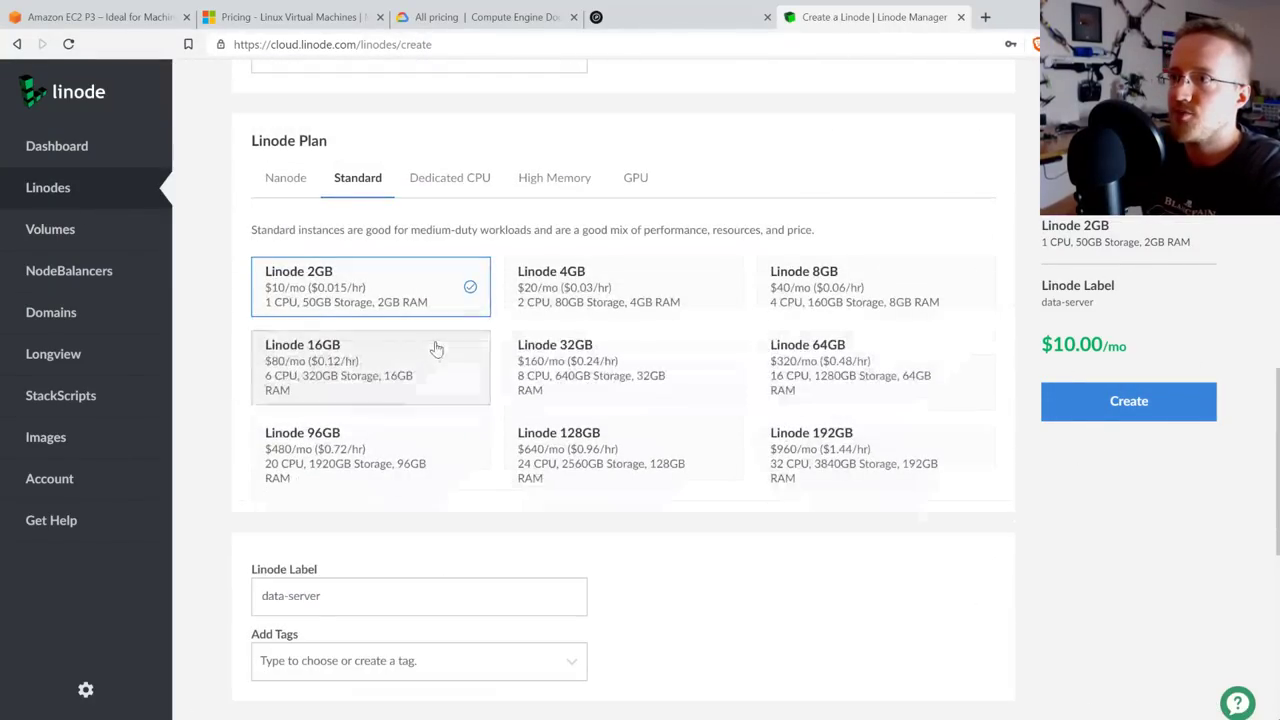
{"action": "scroll", "coordinate": [436, 348], "scroll_direction": "down", "scroll_amount": 2}
{"action": "scroll", "coordinate": [386, 360], "scroll_direction": "up", "scroll_amount": 6}
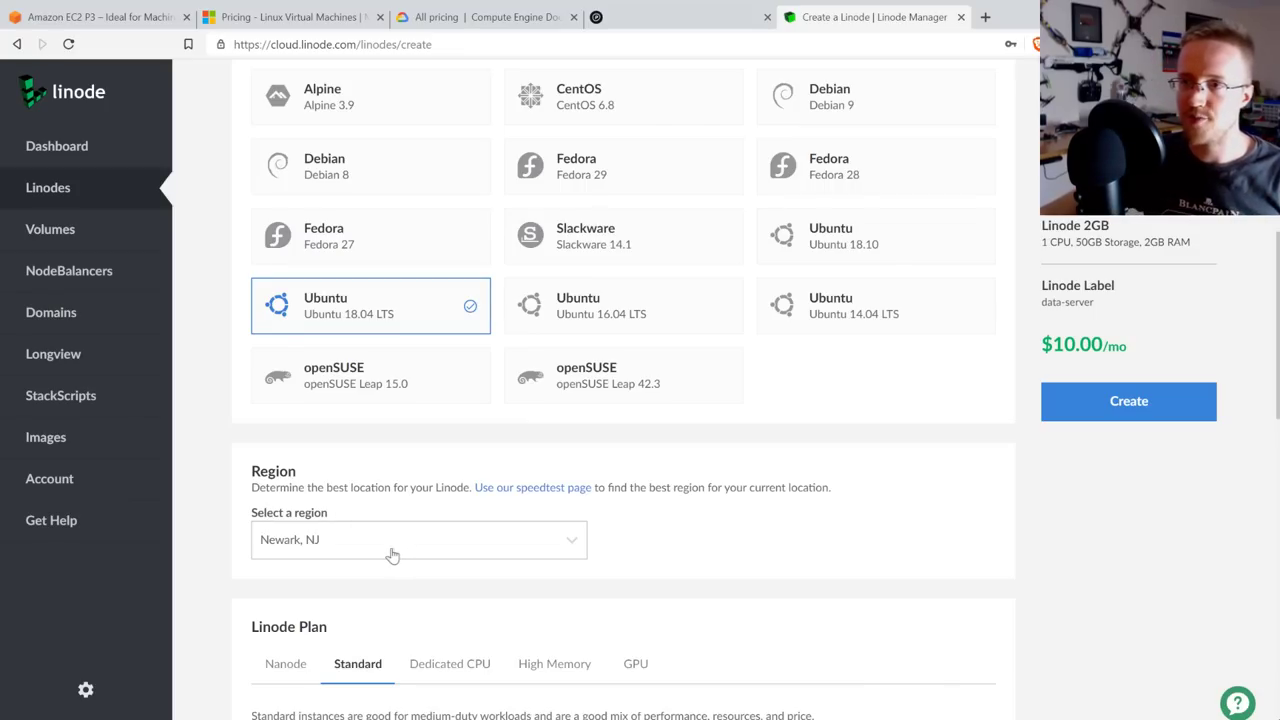
Check the $10.00/mo price in the order summary and submit the Create request.
{"action": "left_click_drag", "start_coordinate": [1168, 352], "coordinate": [1033, 348]}
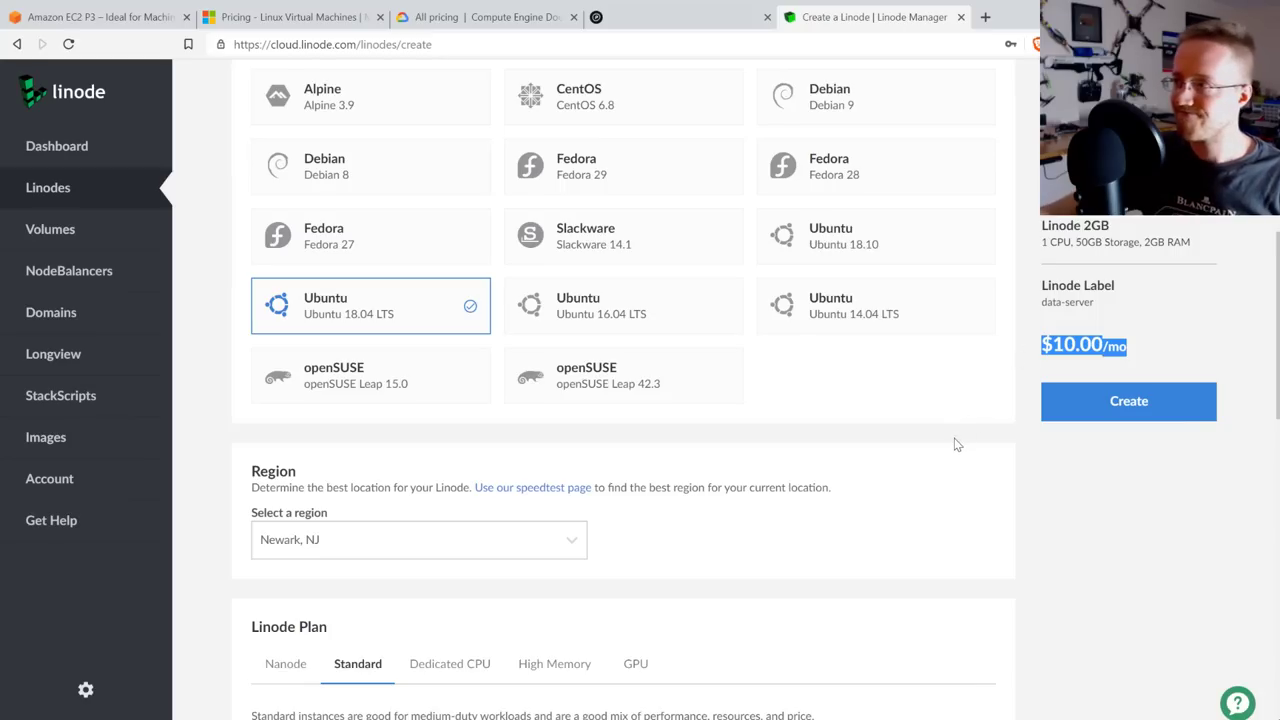
{"action": "left_click", "coordinate": [1131, 345]}
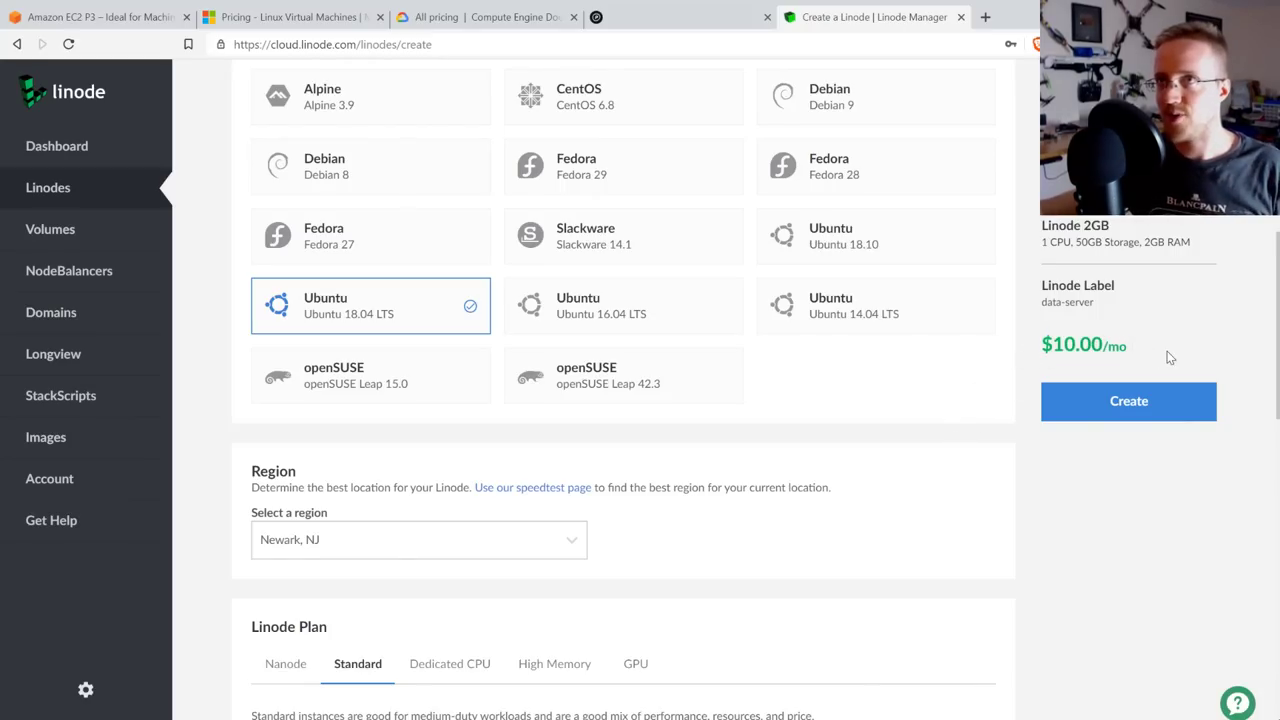
{"action": "left_click_drag", "start_coordinate": [1168, 354], "coordinate": [1026, 349]}
{"action": "left_click", "coordinate": [1108, 536]}
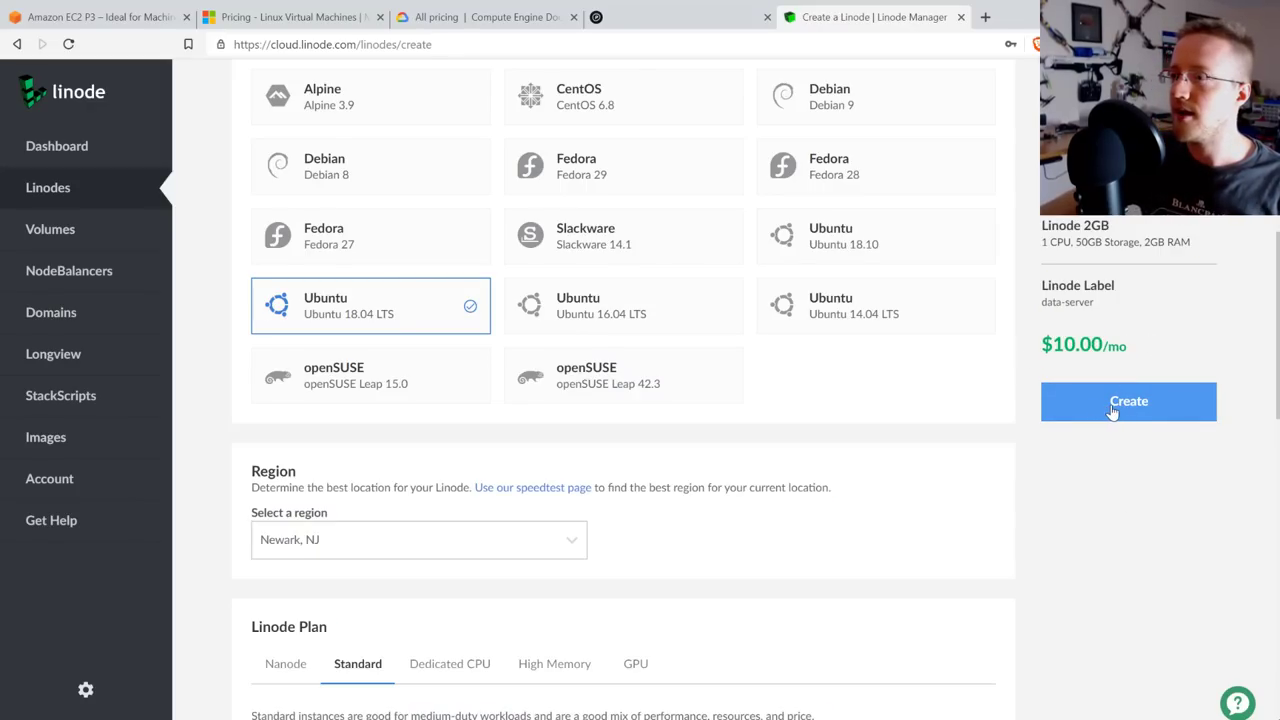
{"action": "left_click", "coordinate": [1112, 410]}
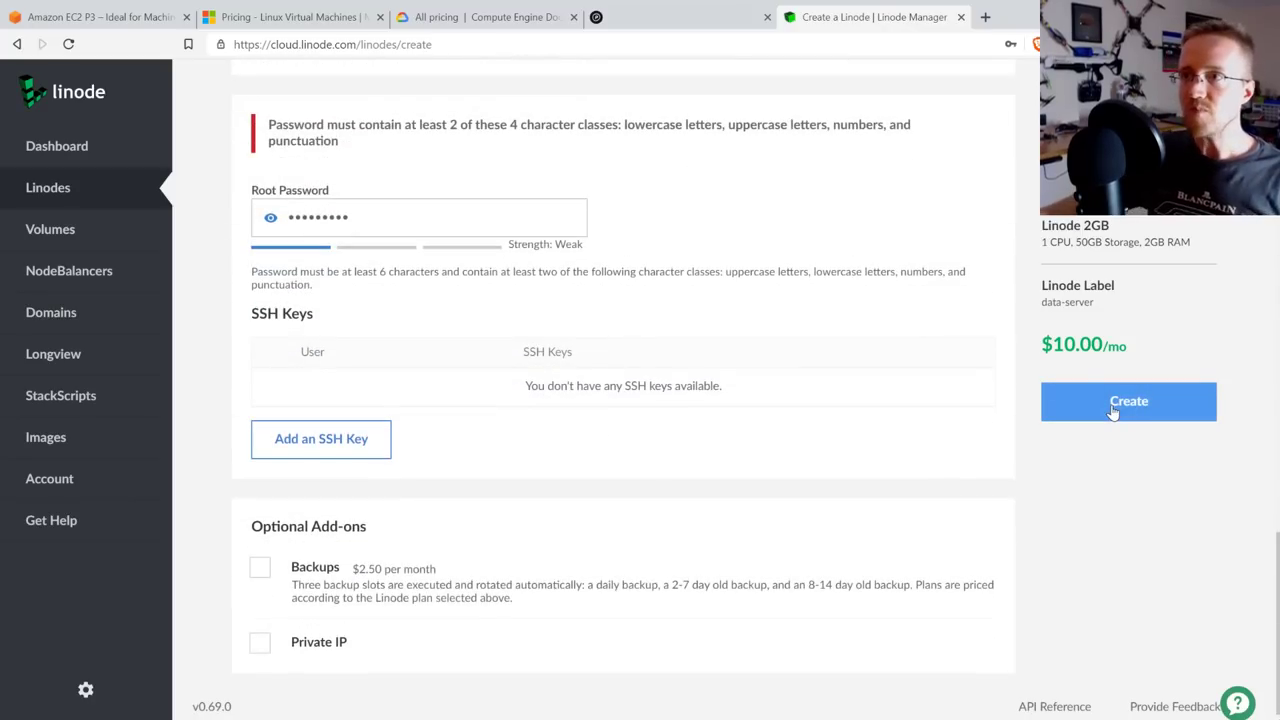
Replace the rejected root password with a stronger one and create the Linode.
{"action": "left_click_drag", "start_coordinate": [484, 217], "coordinate": [128, 204]}
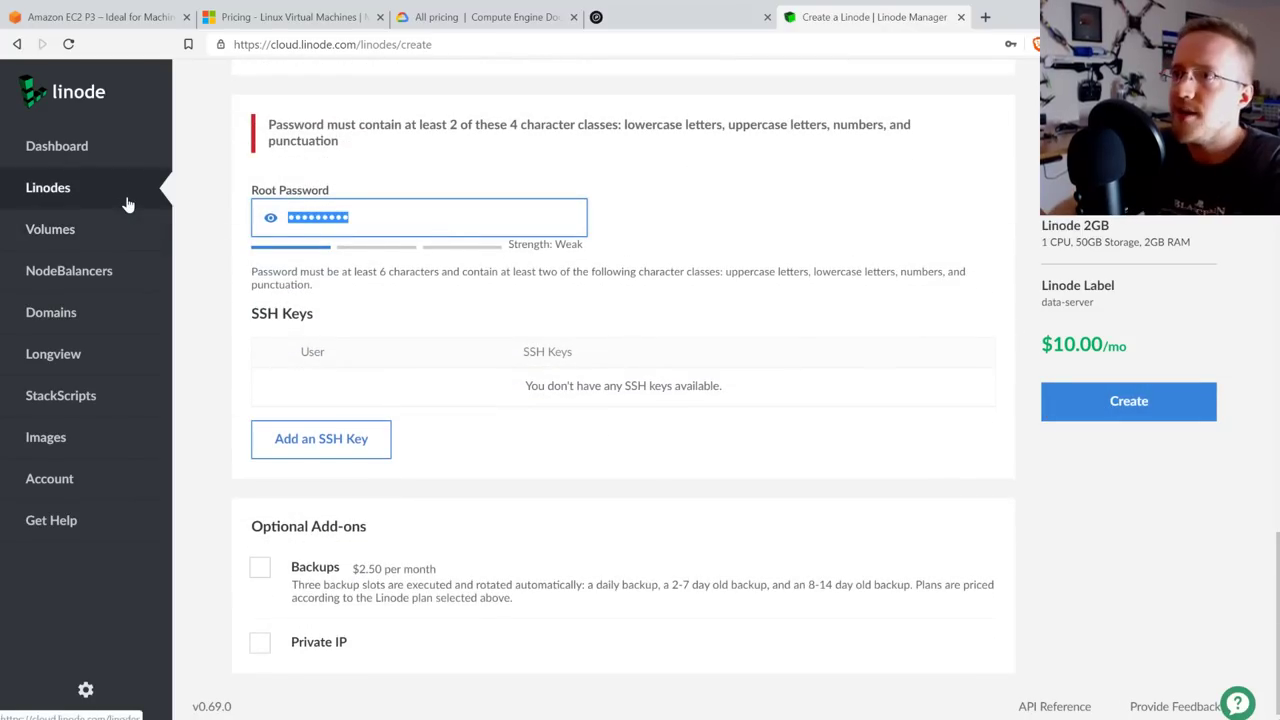
{"action": "type", "text": "p•••••"}
{"action": "key", "text": "BackSpace"}
{"action": "key", "text": "BackSpace"}
{"action": "key", "text": "BackSpace"}
{"action": "key", "text": "BackSpace"}
{"action": "key", "text": "BackSpace"}
{"action": "key", "text": "BackSpace"}
{"action": "key", "text": "BackSpace"}
{"action": "key", "text": "BackSpace"}
{"action": "type", "text": "•••••••••"}
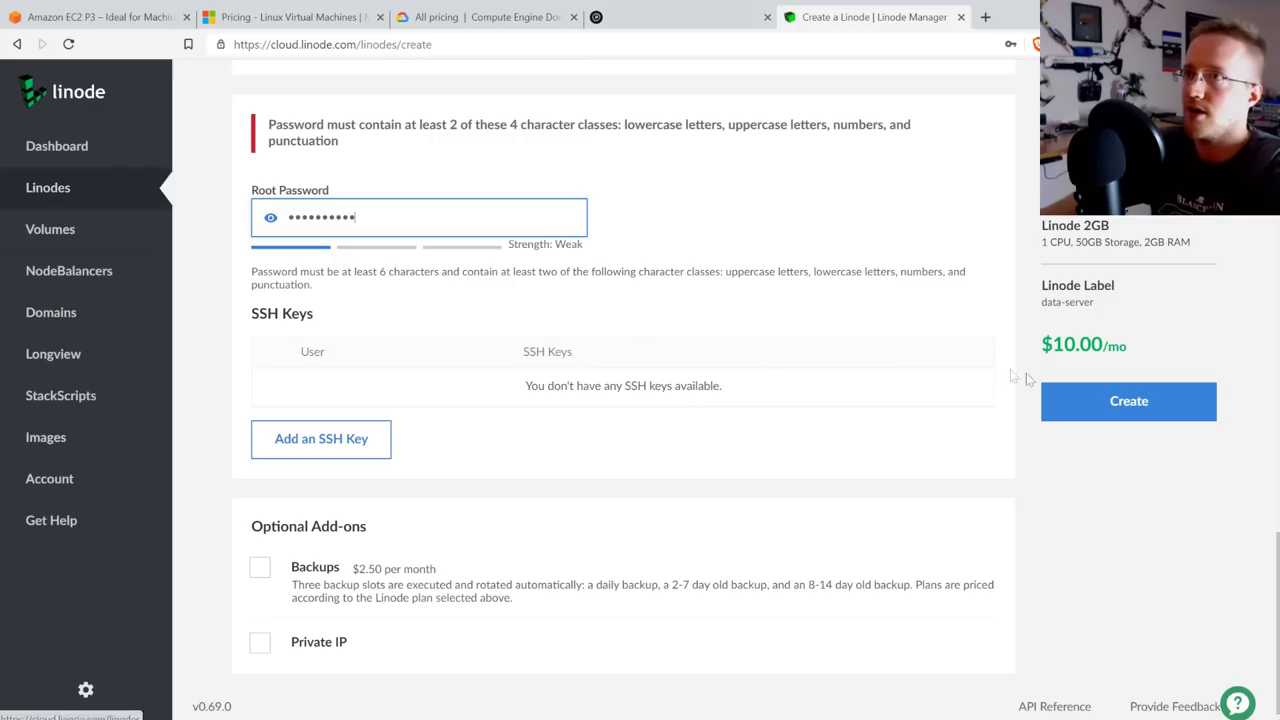
{"action": "left_click", "coordinate": [1111, 413]}
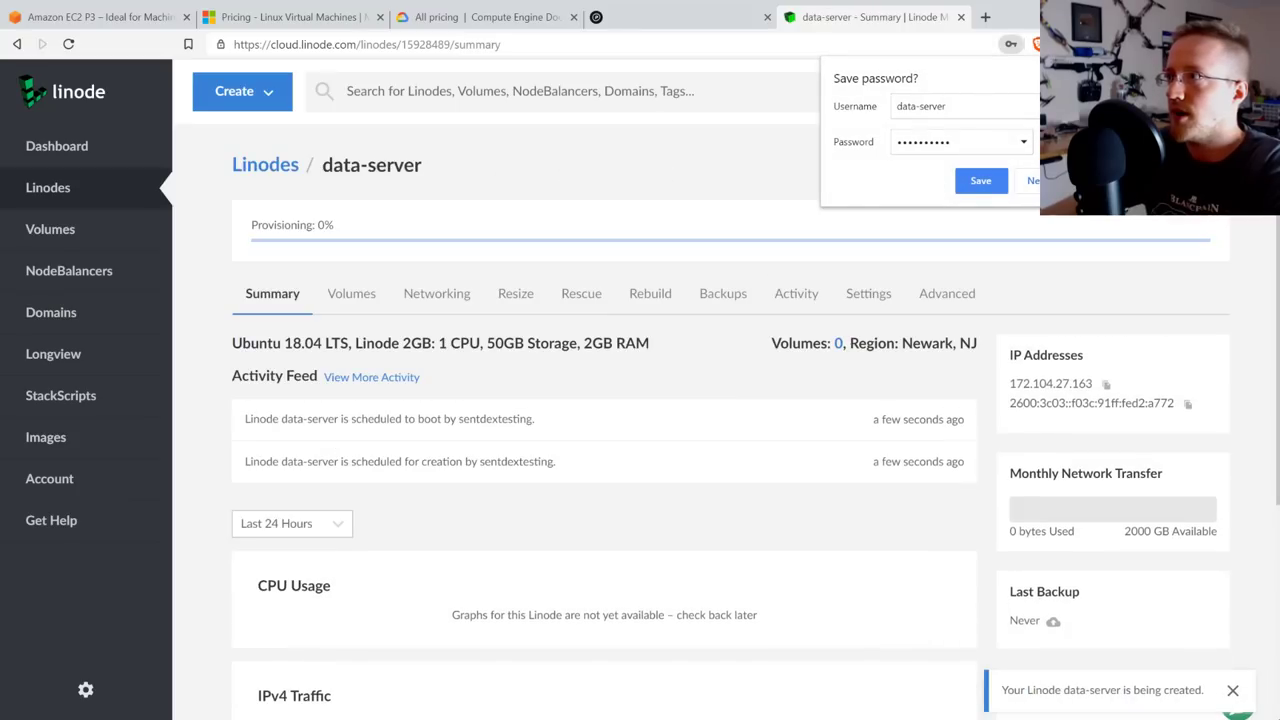
Dismiss the save-password prompt, copy data-server's IPv4 address, and go back to Azure pricing.
{"action": "key", "text": "Escape"}
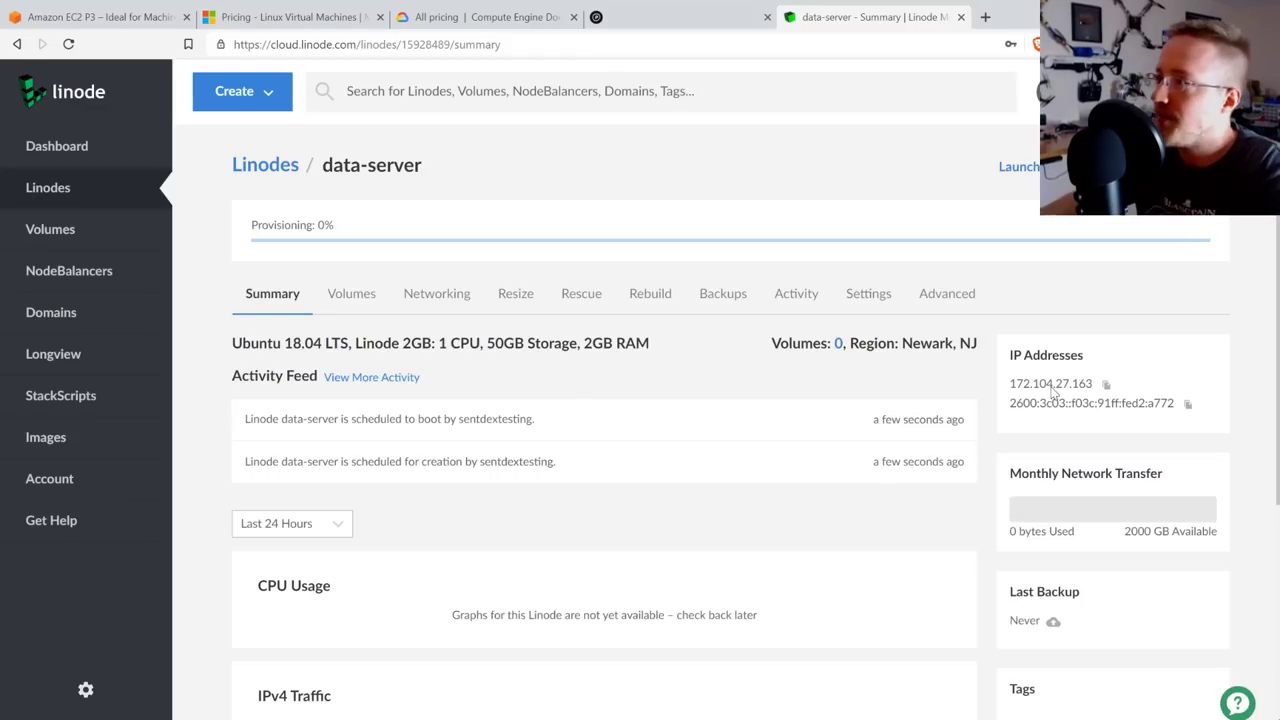
{"action": "left_click", "coordinate": [1106, 384]}
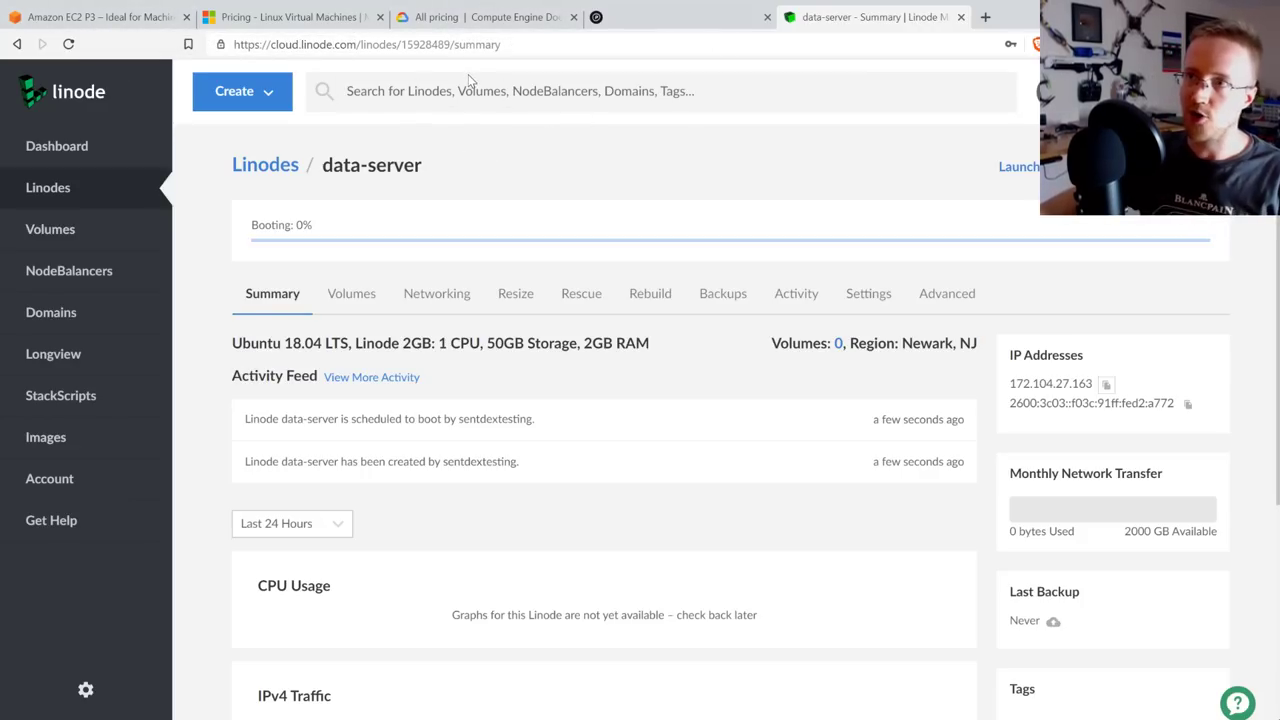
{"action": "left_click", "coordinate": [287, 20]}
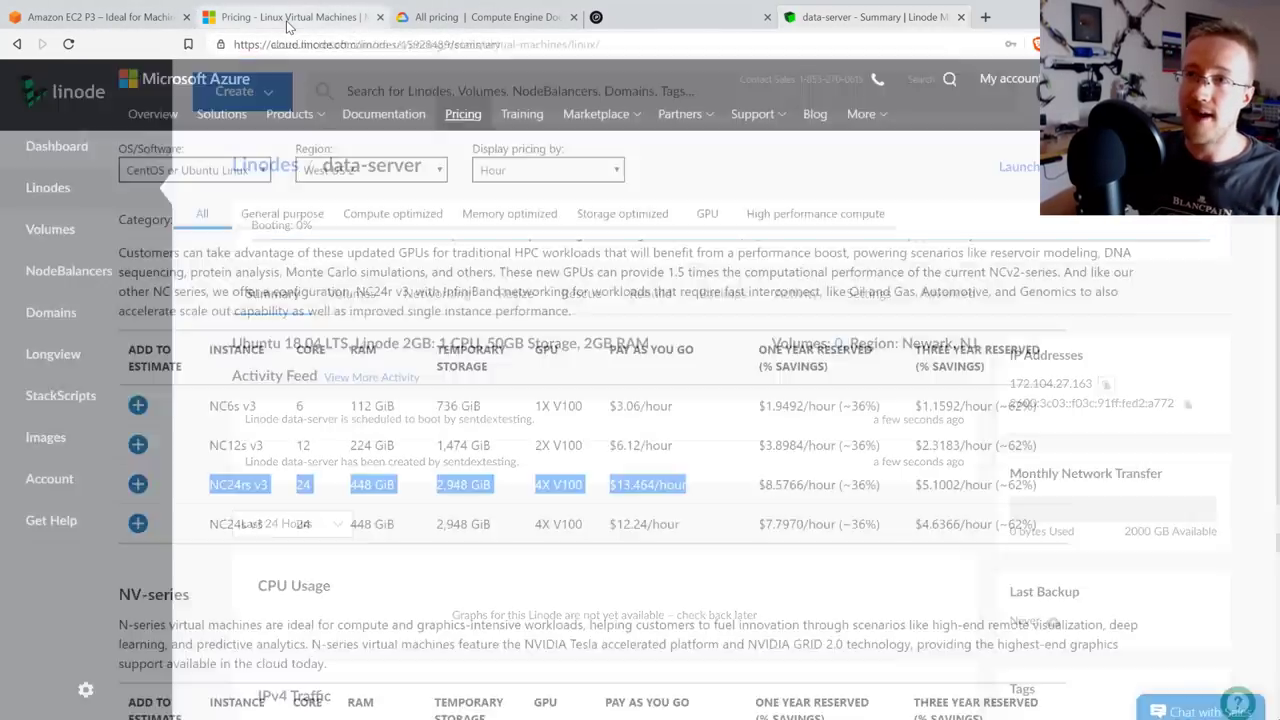
{"action": "scroll", "coordinate": [600, 400], "scroll_direction": "up", "scroll_amount": 10}
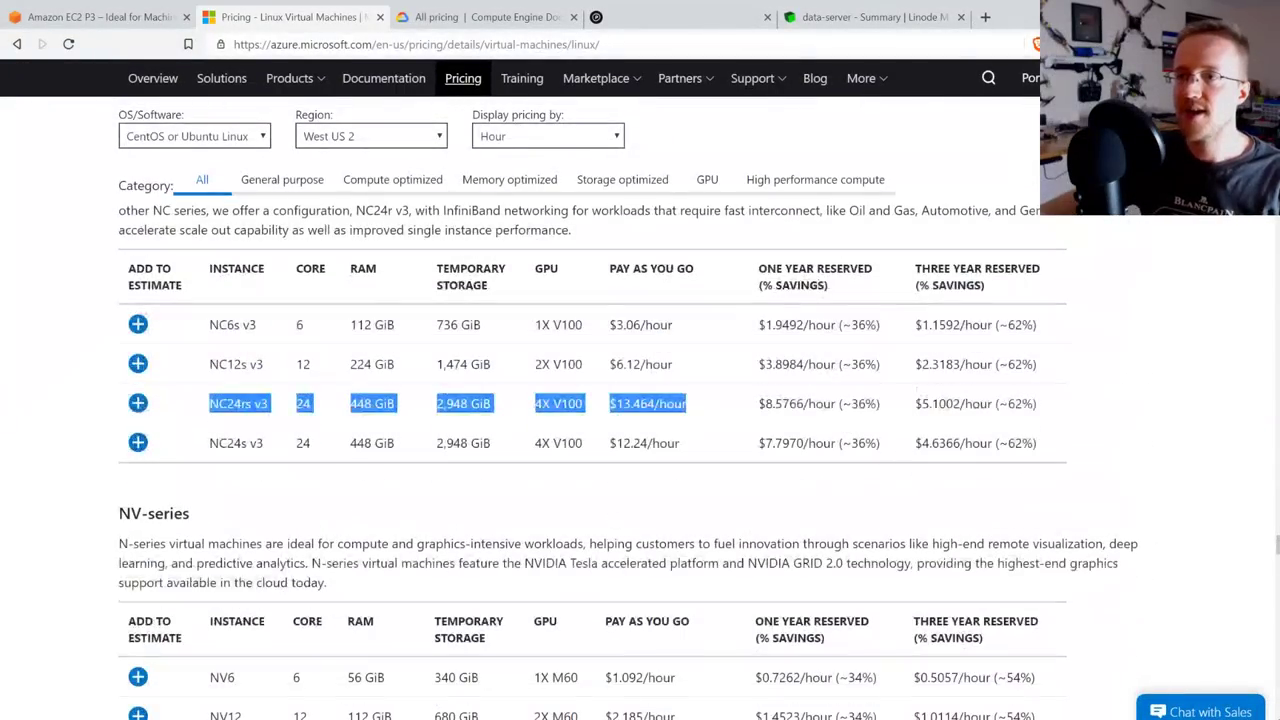
Review Azure N-series and Paperspace GPU prices, then return to the booted data-server summary.
{"action": "scroll", "coordinate": [137, 397], "scroll_direction": "down", "scroll_amount": 3}
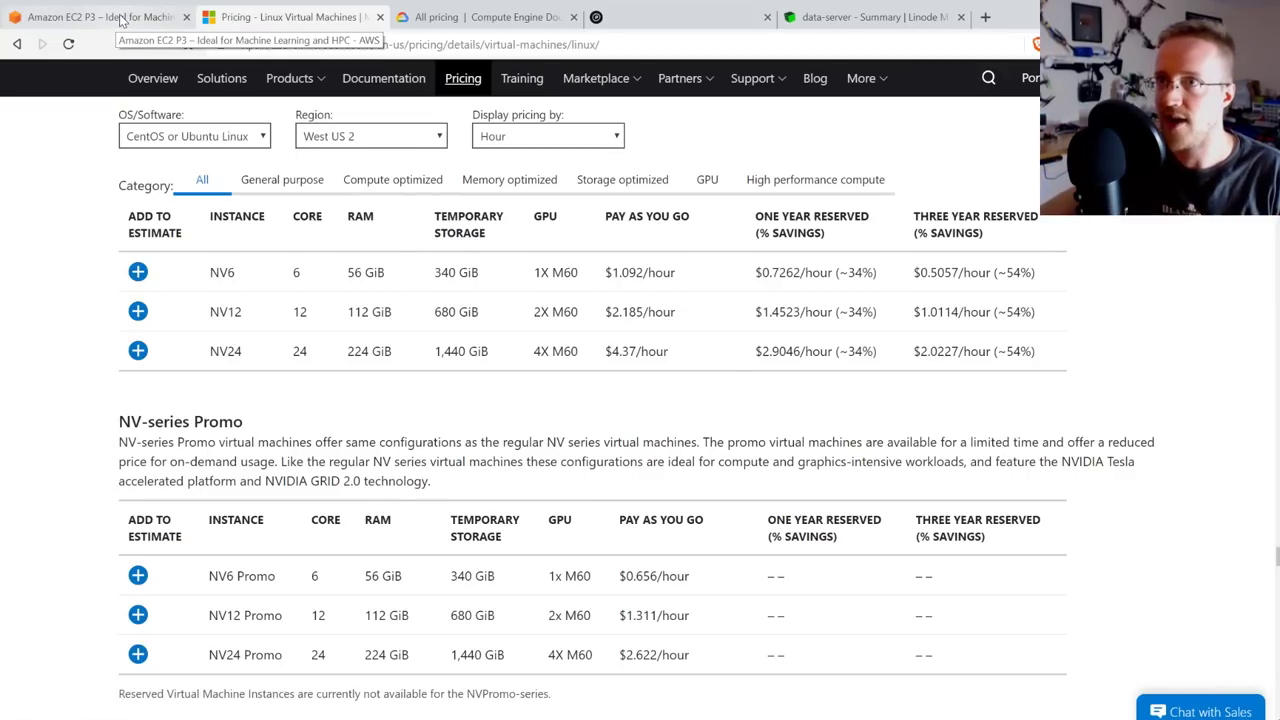
{"action": "left_click", "coordinate": [674, 28]}
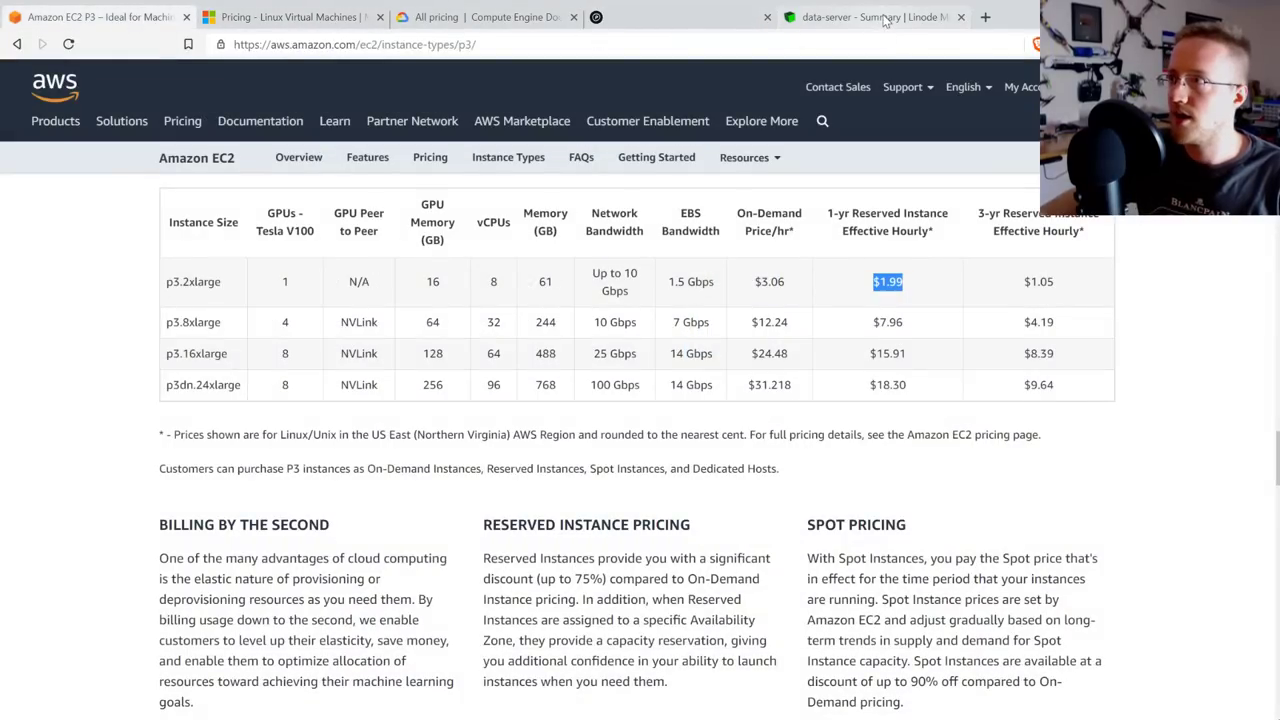
{"action": "left_click", "coordinate": [845, 17]}
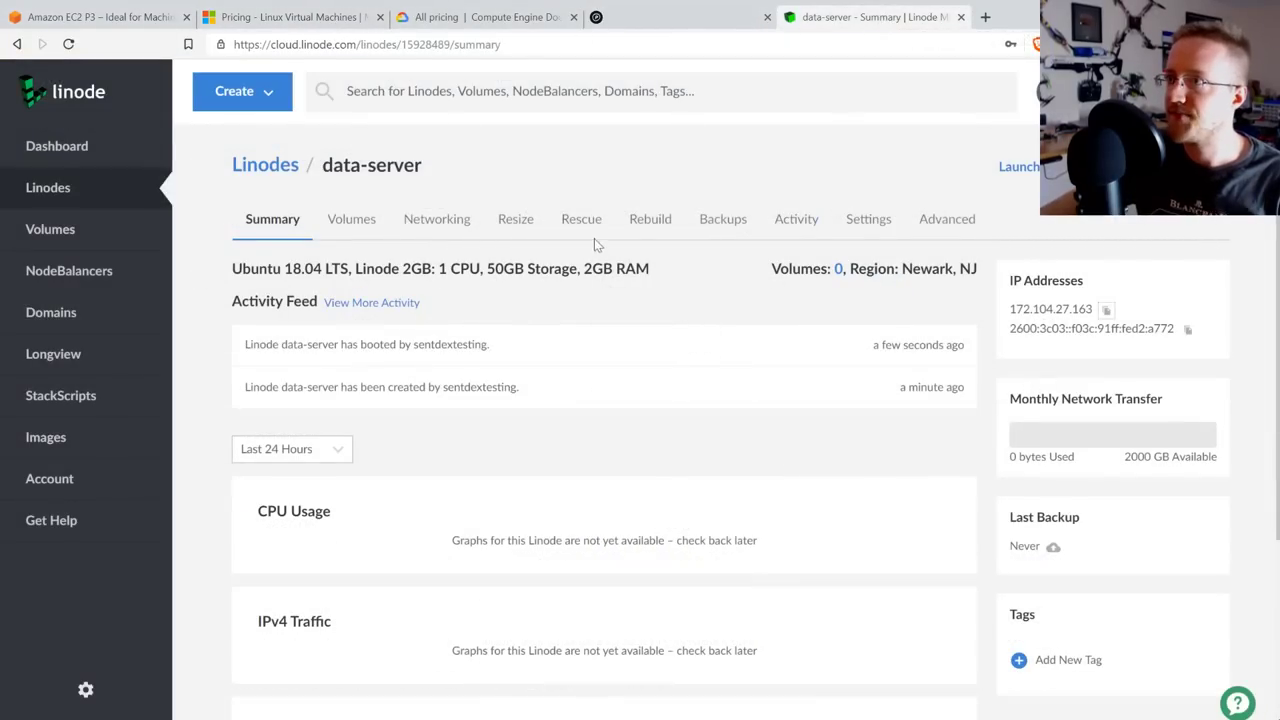
{"action": "left_click", "coordinate": [1108, 310]}
{"action": "left_click_drag", "start_coordinate": [1266, 441], "coordinate": [573, 214]}
{"action": "key", "text": "alt+Tab"}
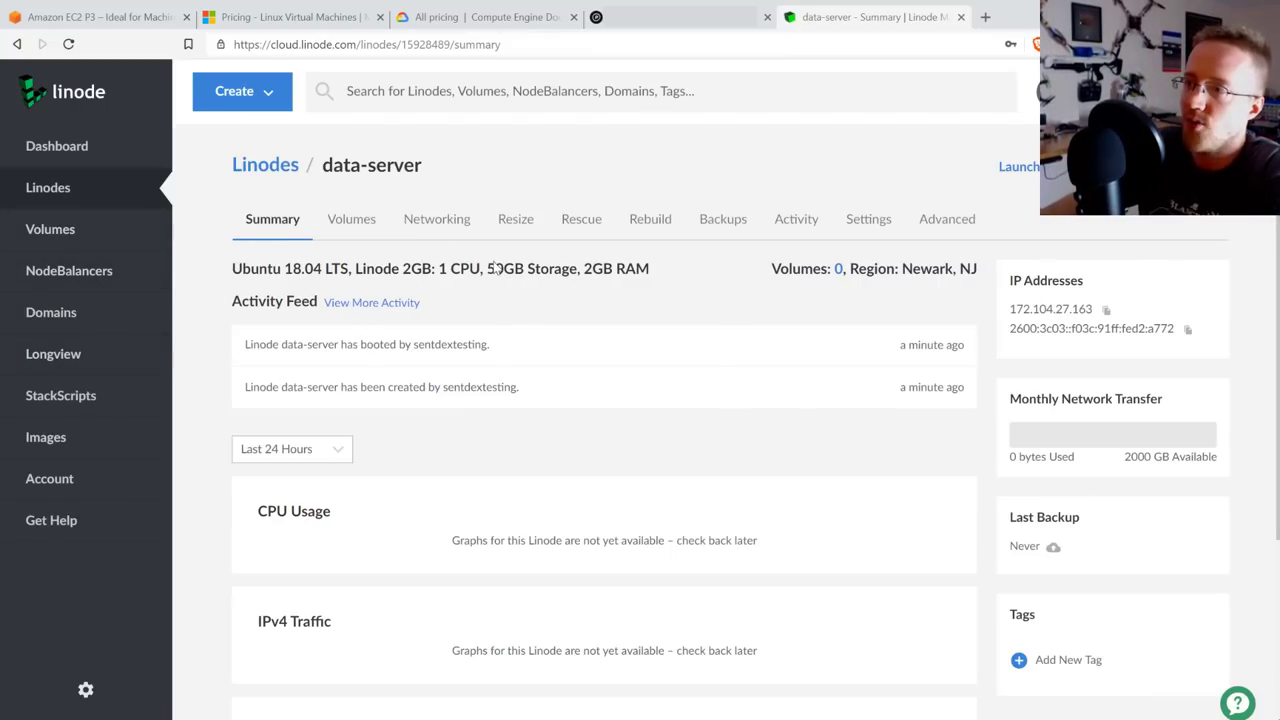
{"action": "left_click_drag", "start_coordinate": [494, 268], "coordinate": [563, 270]}
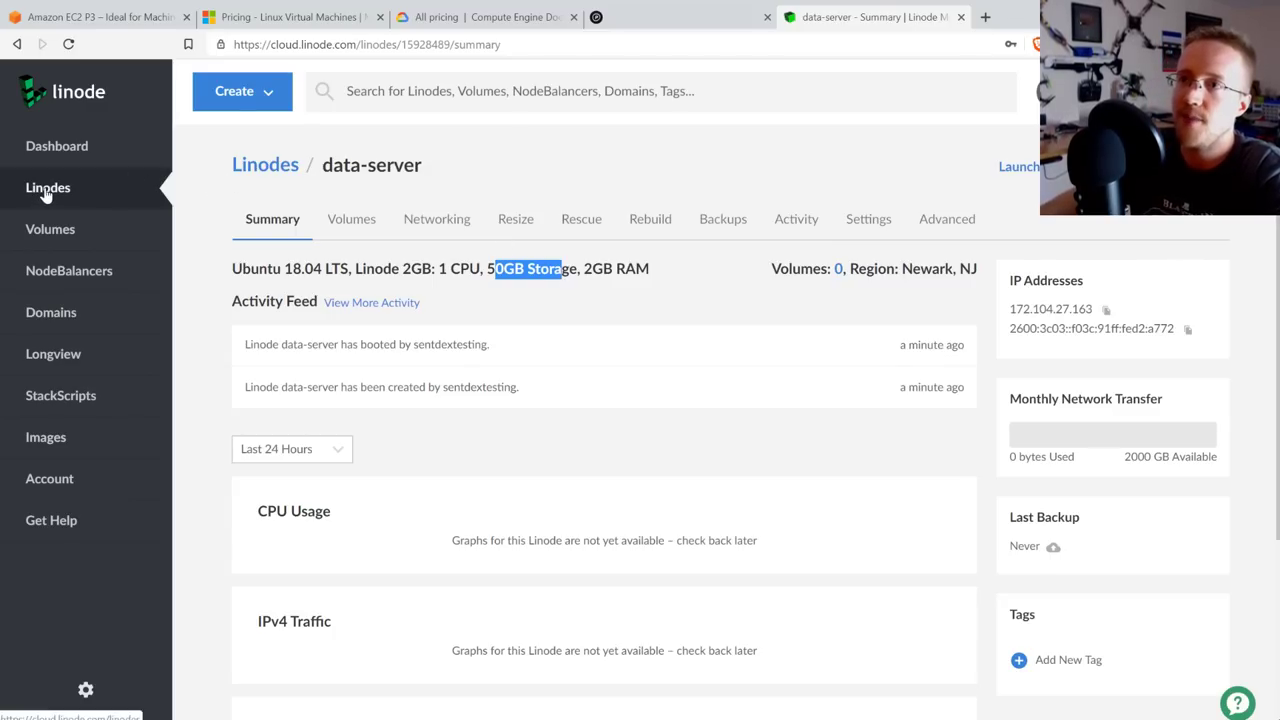
{"action": "left_click_drag", "start_coordinate": [436, 268], "coordinate": [578, 268]}
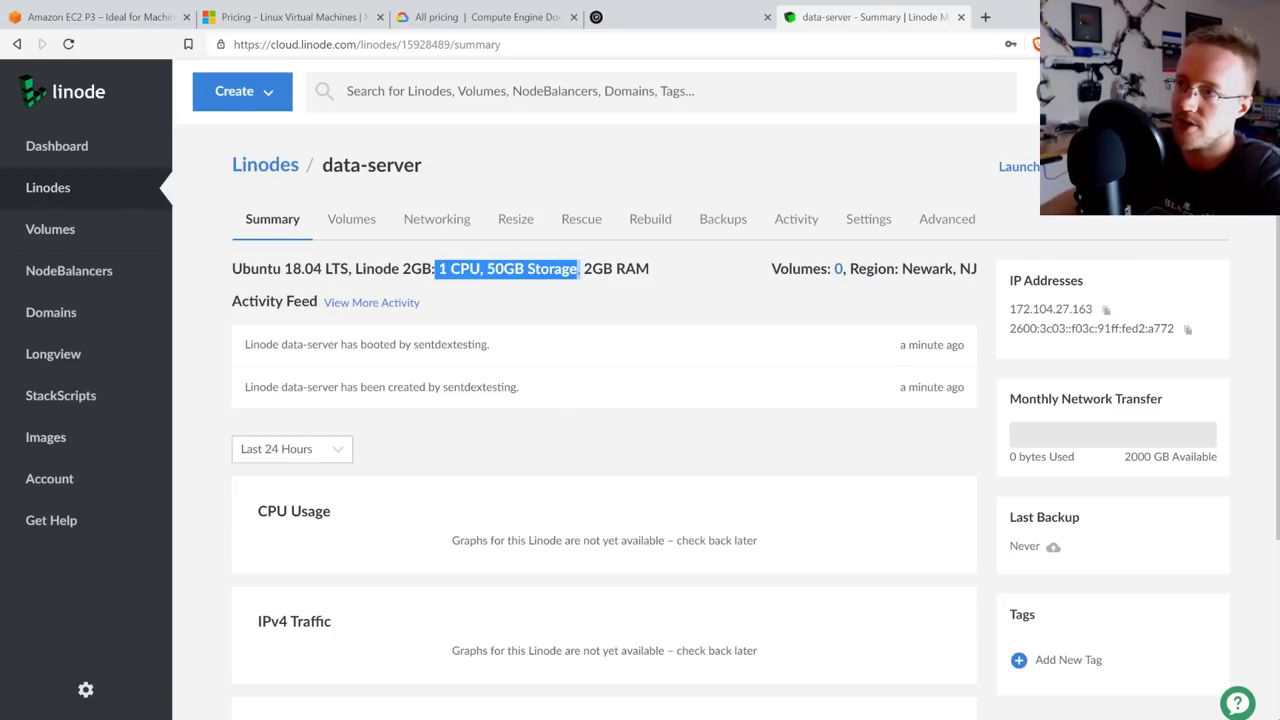
{"action": "left_click", "coordinate": [578, 268]}
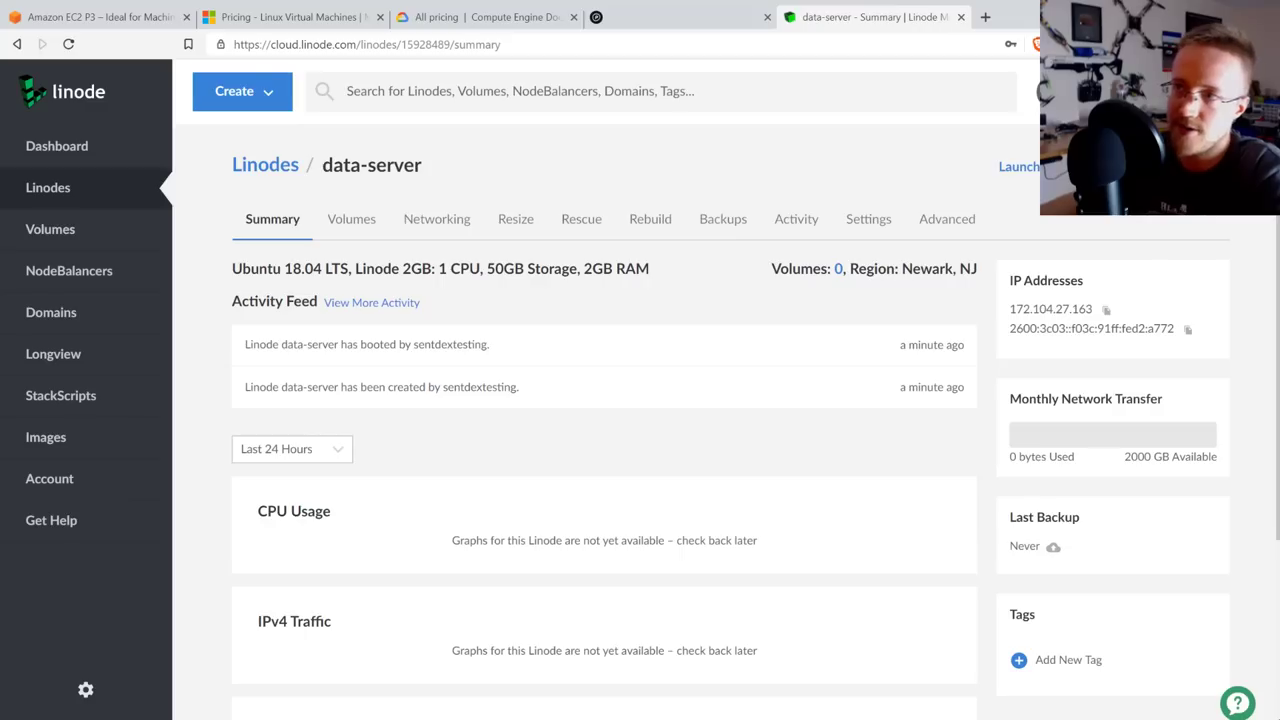
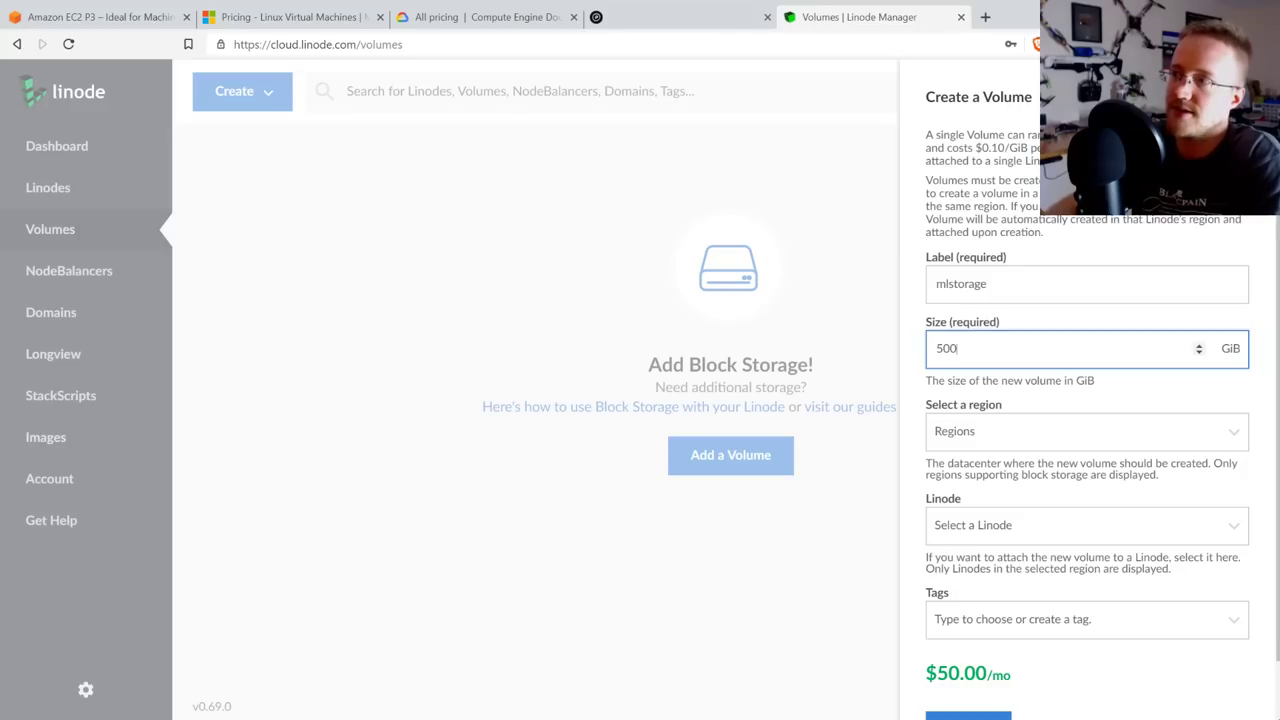
Set the volume size to 100 GiB and pick the Newark, NJ region.
{"action": "key", "text": "BackSpace"}
{"action": "key", "text": "BackSpace"}
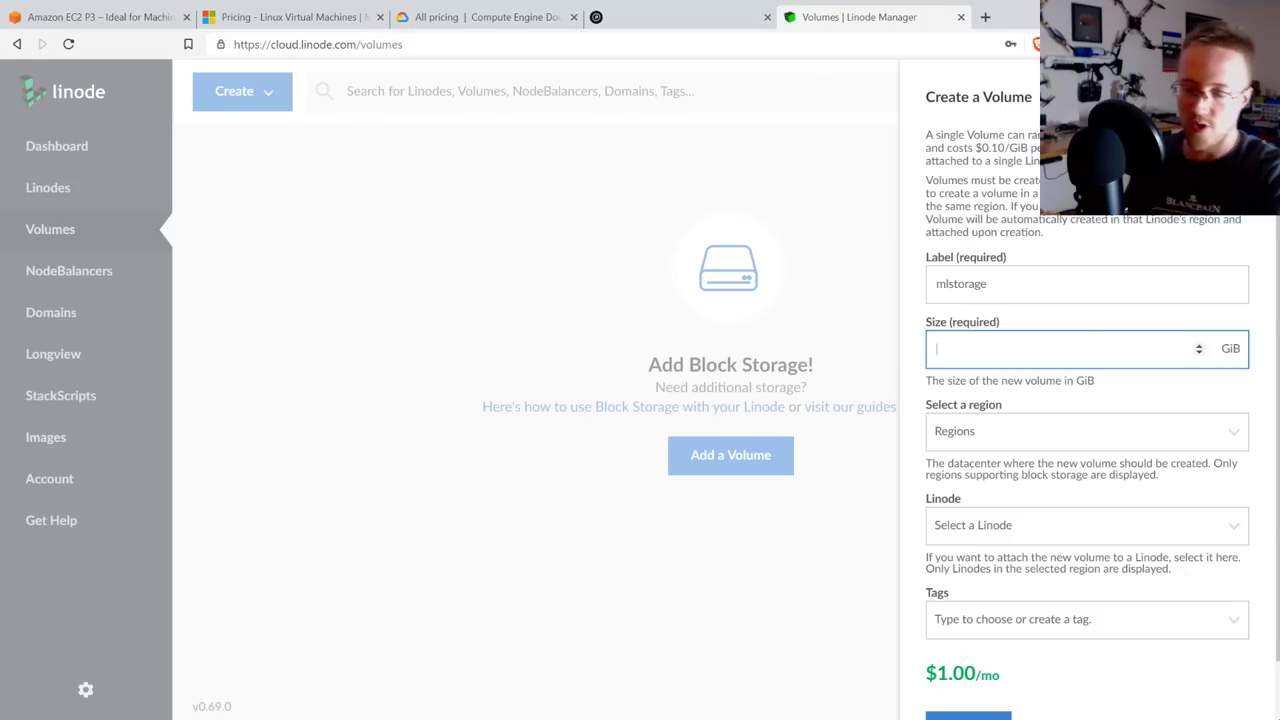
{"action": "type", "text": "00"}
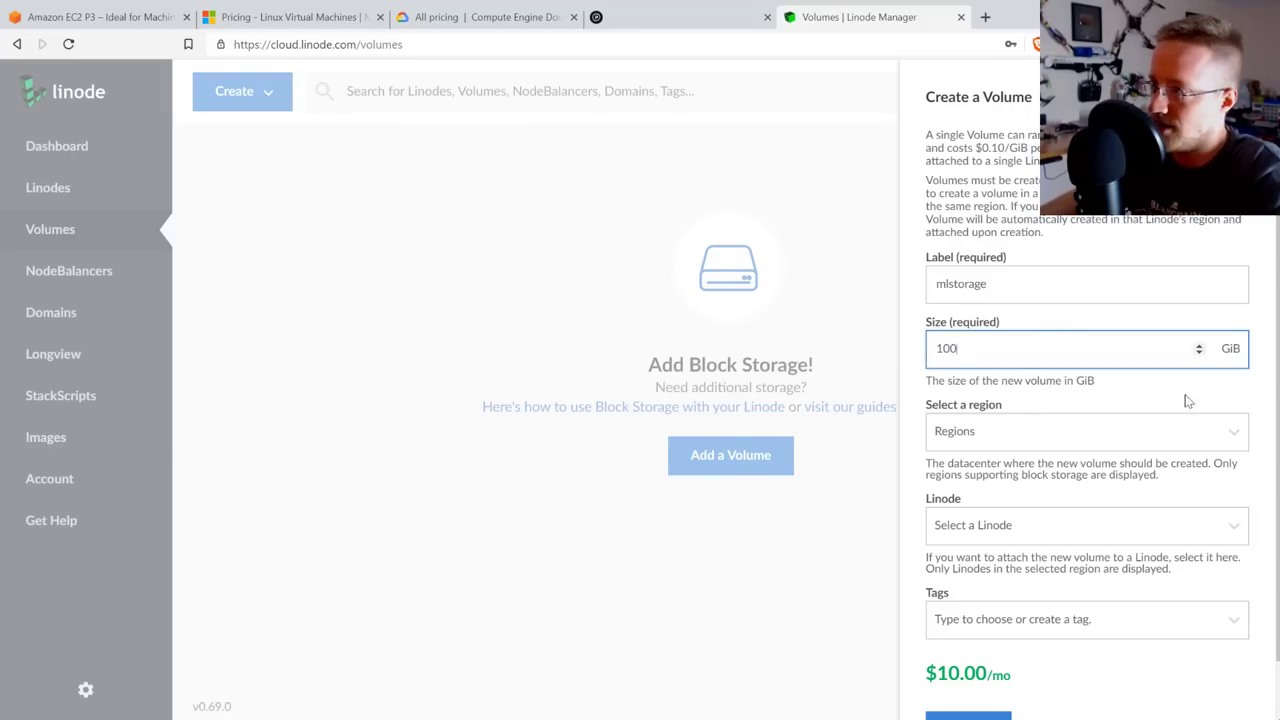
{"action": "left_click", "coordinate": [985, 435]}
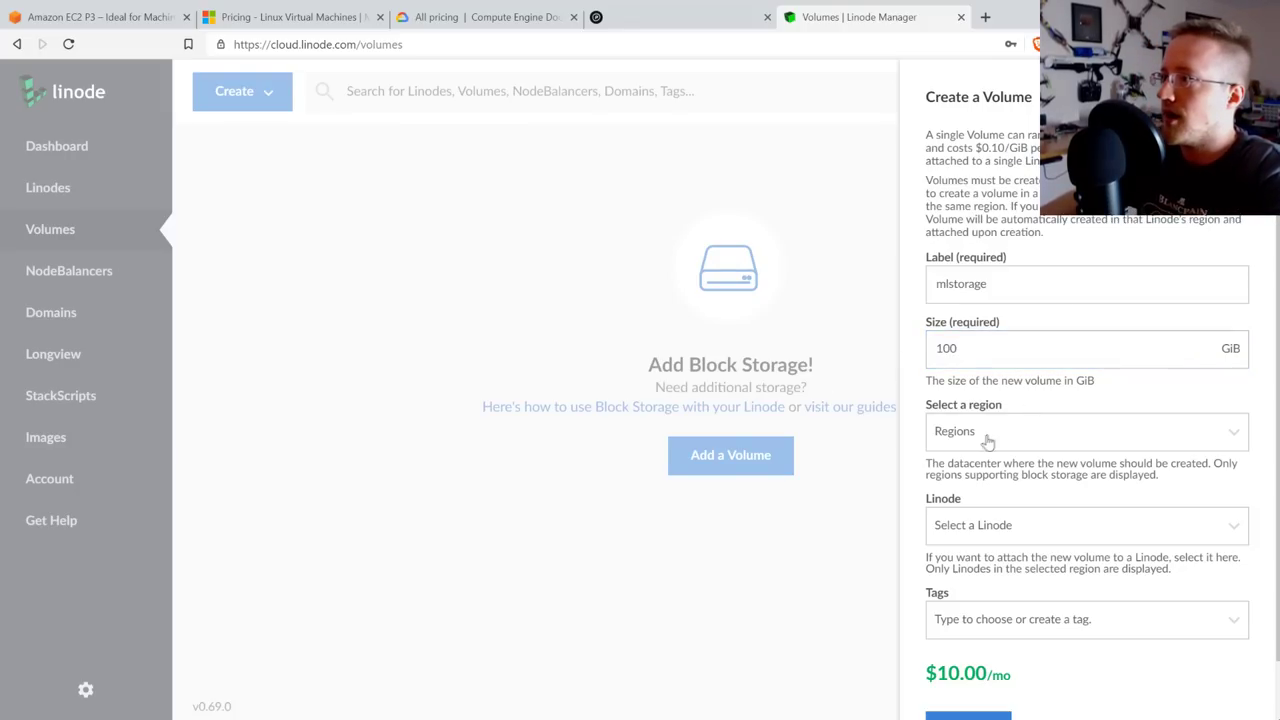
{"action": "left_click", "coordinate": [1020, 576]}
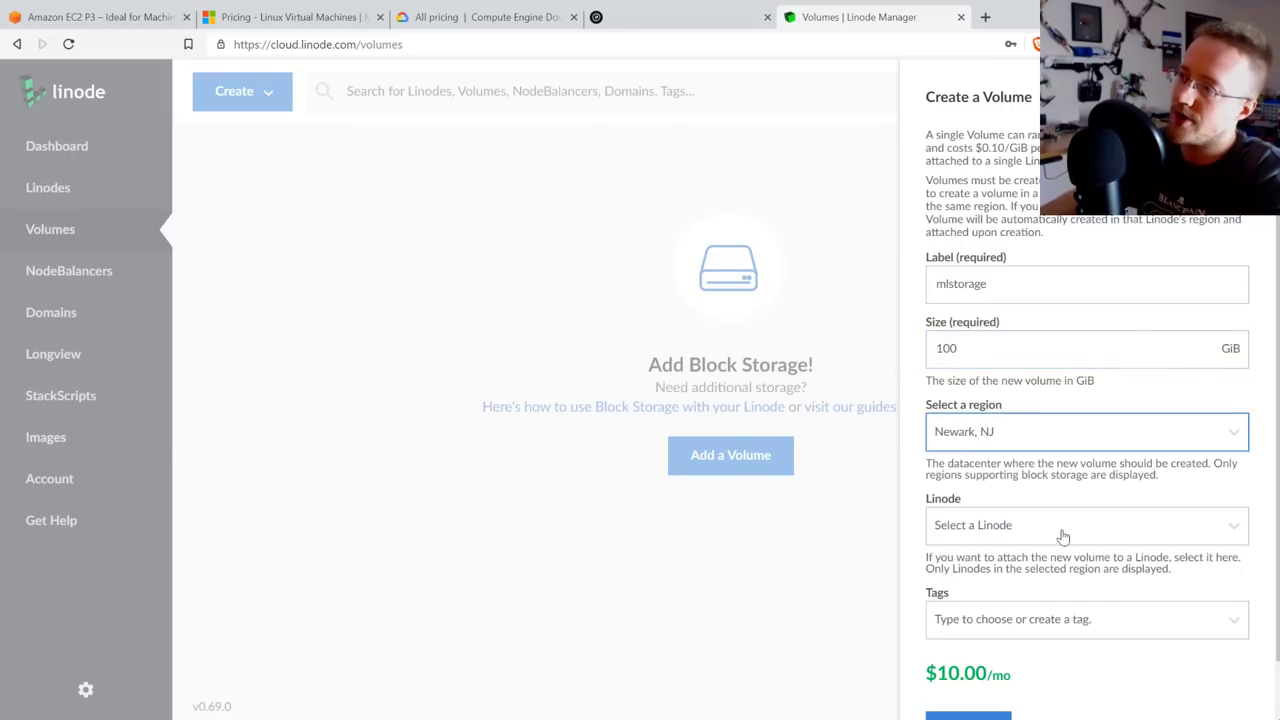
{"action": "scroll", "coordinate": [1060, 534], "scroll_direction": "down", "scroll_amount": 1}
Attach the volume to data-server and submit to create it.
{"action": "left_click", "coordinate": [1032, 470]}
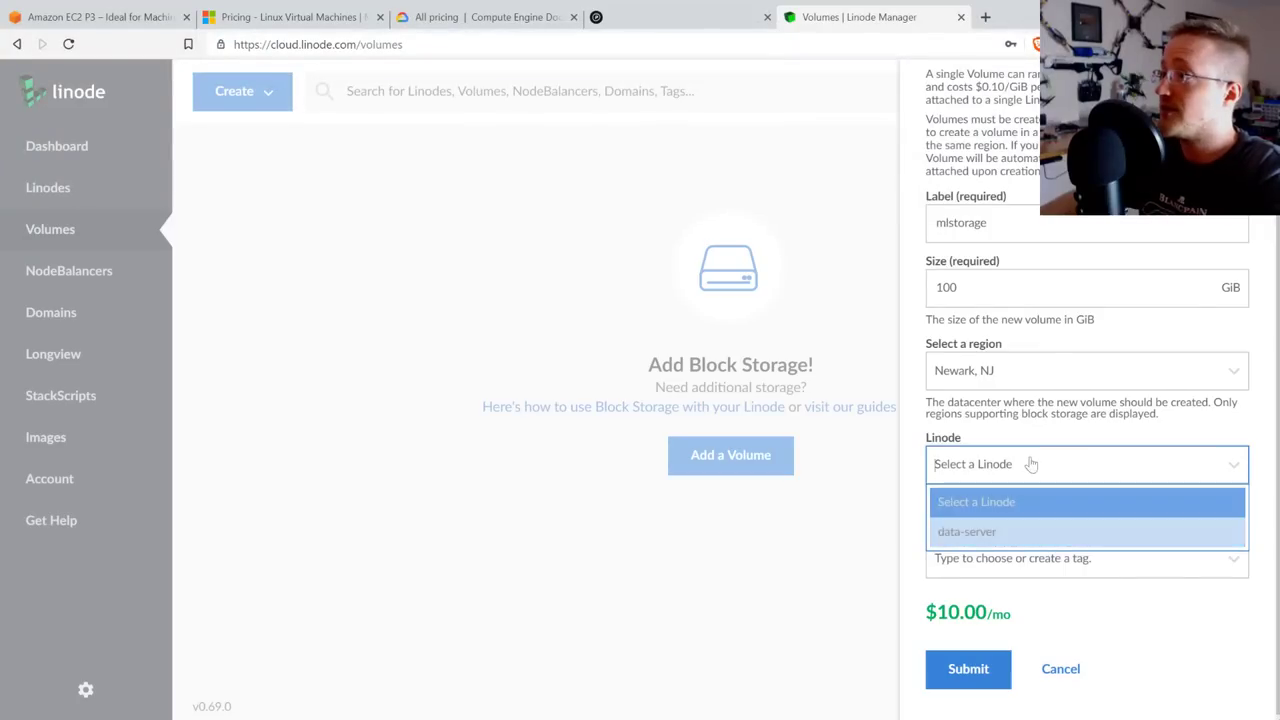
{"action": "left_click", "coordinate": [970, 539]}
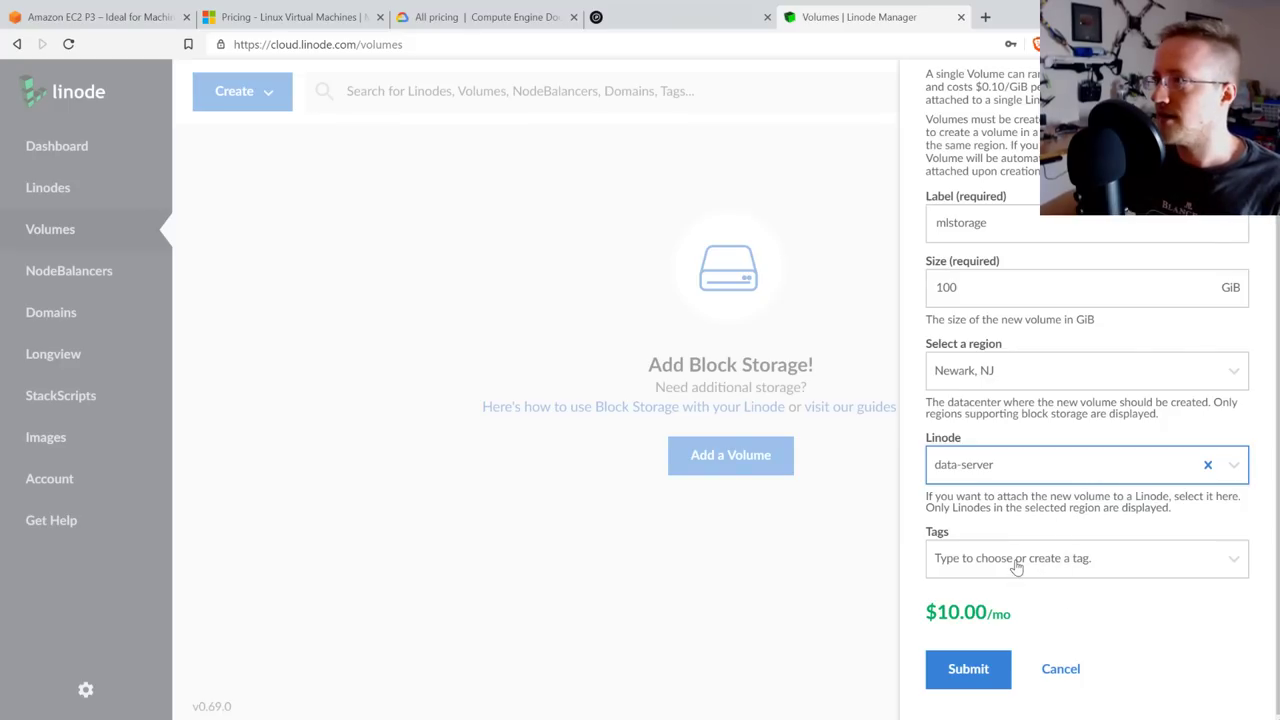
{"action": "scroll", "coordinate": [1015, 525], "scroll_direction": "up", "scroll_amount": 1}
{"action": "scroll", "coordinate": [1015, 525], "scroll_direction": "down", "scroll_amount": 1}
{"action": "left_click", "coordinate": [968, 670]}
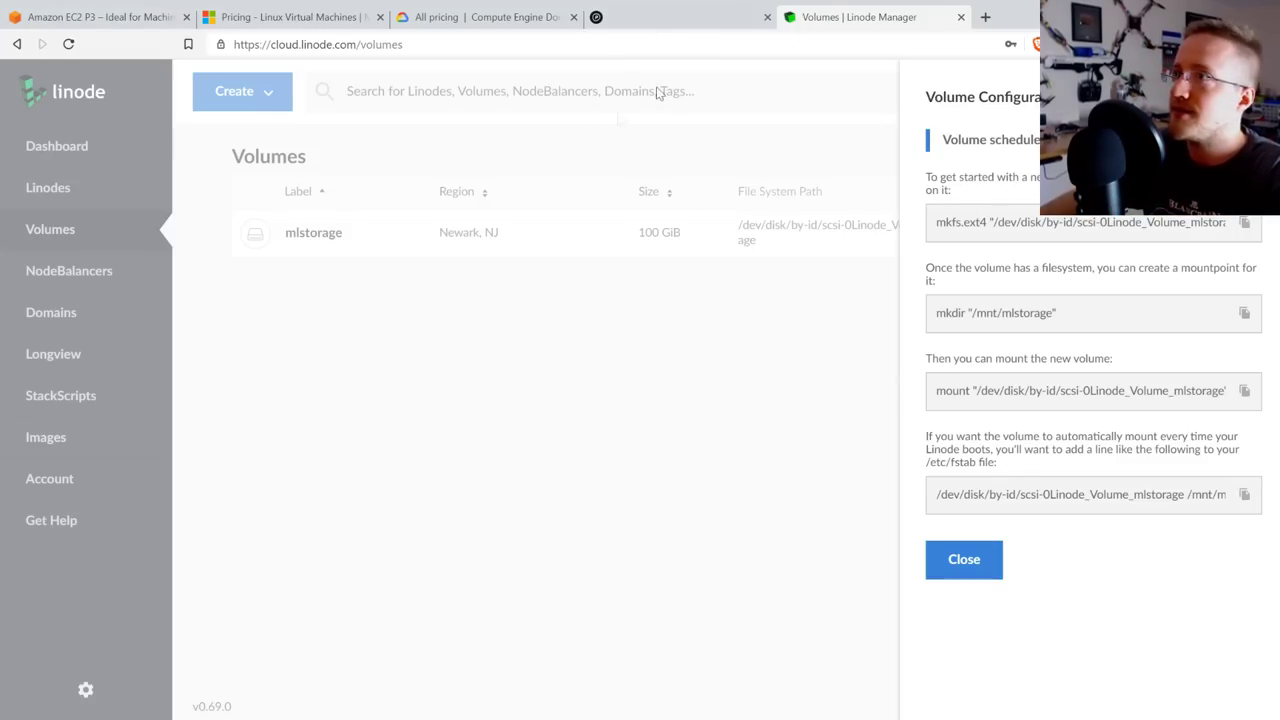
Log in via linode.com, copy data-server's IPv4 address, then open a maximized local terminal.
{"action": "left_click", "coordinate": [986, 18]}
{"action": "type", "text": "lino"}
{"action": "key", "text": "Return"}
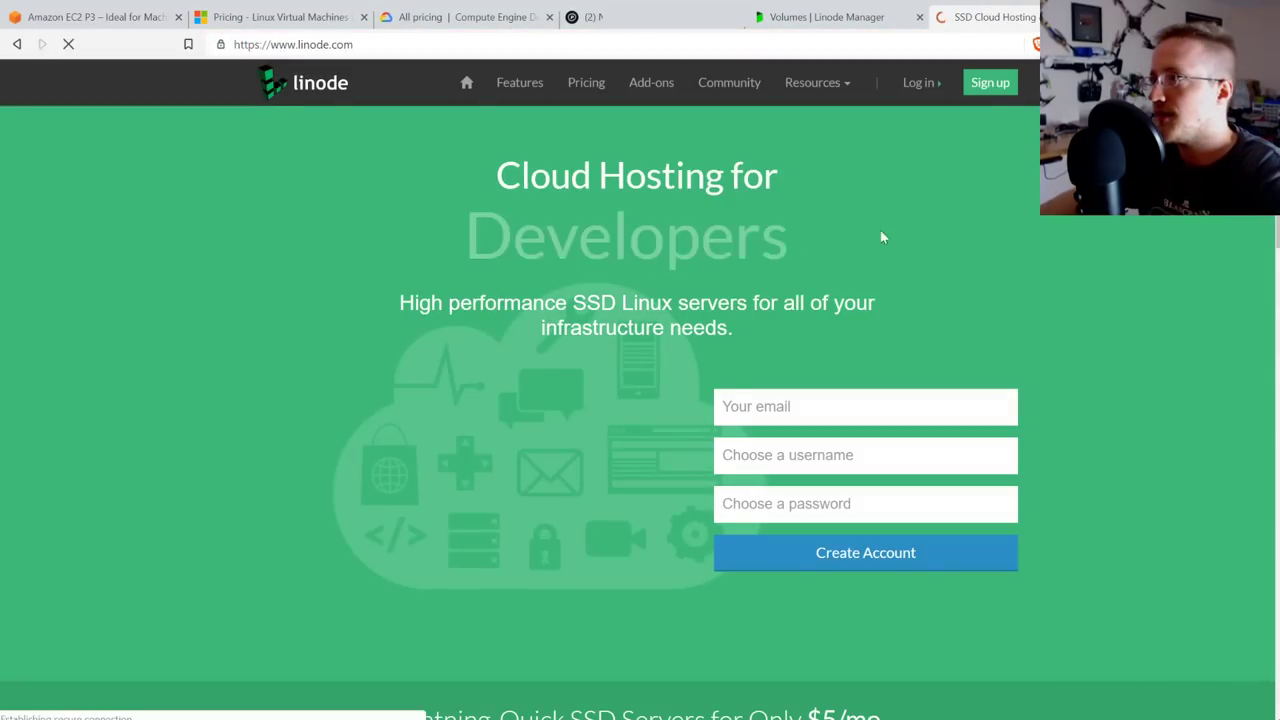
{"action": "left_click", "coordinate": [914, 86]}
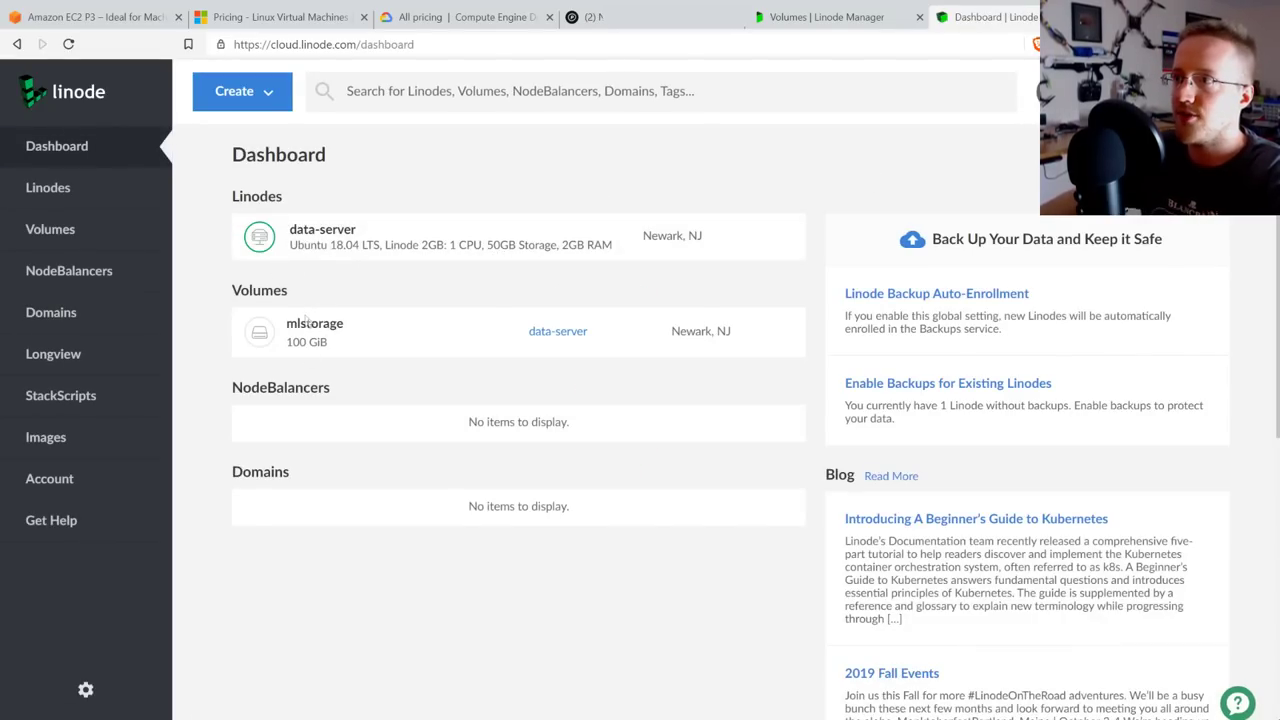
{"action": "left_click", "coordinate": [325, 240]}
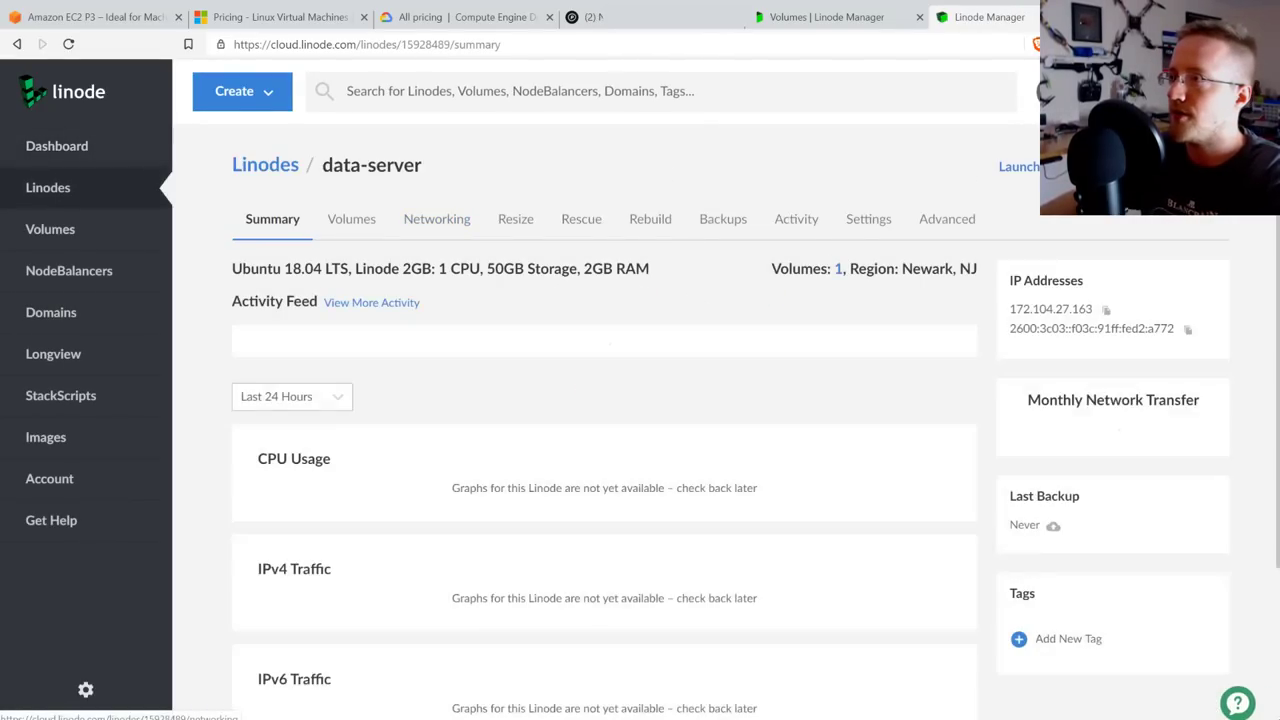
{"action": "left_click", "coordinate": [1107, 312]}
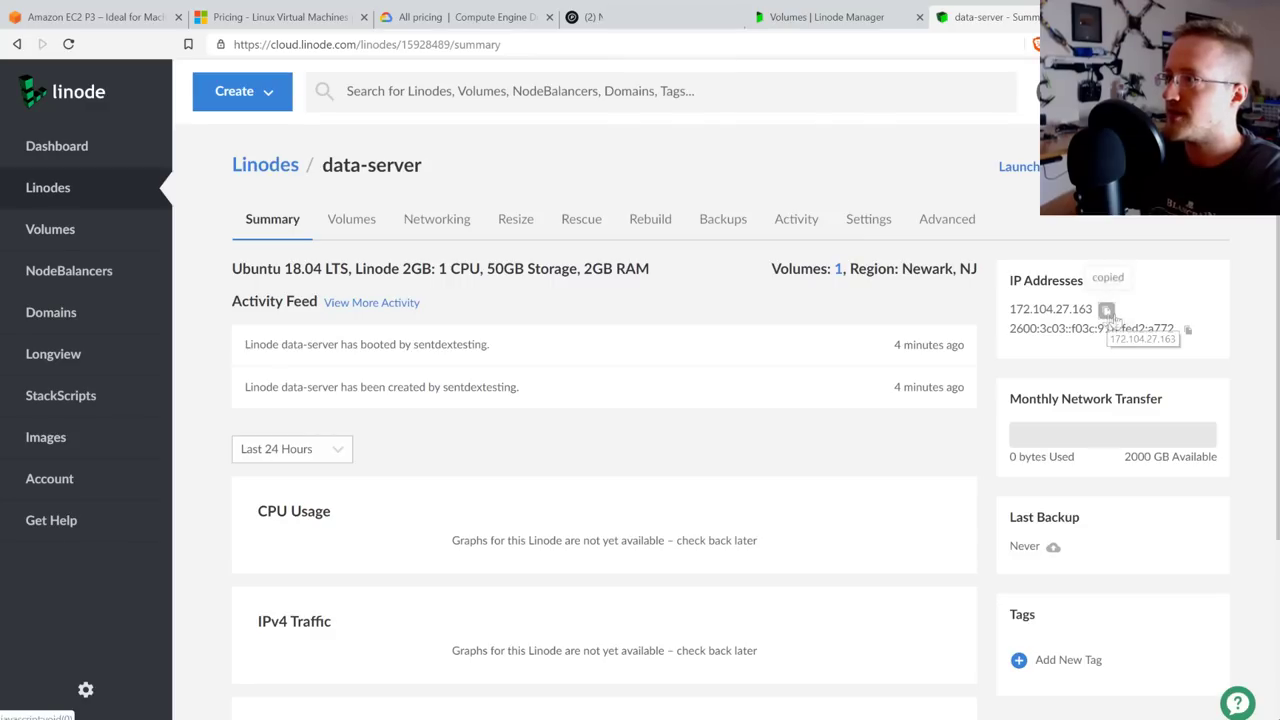
{"action": "key", "text": "ctrl+alt+t"}
{"action": "left_click_drag", "start_coordinate": [258, 122], "coordinate": [73, 18]}
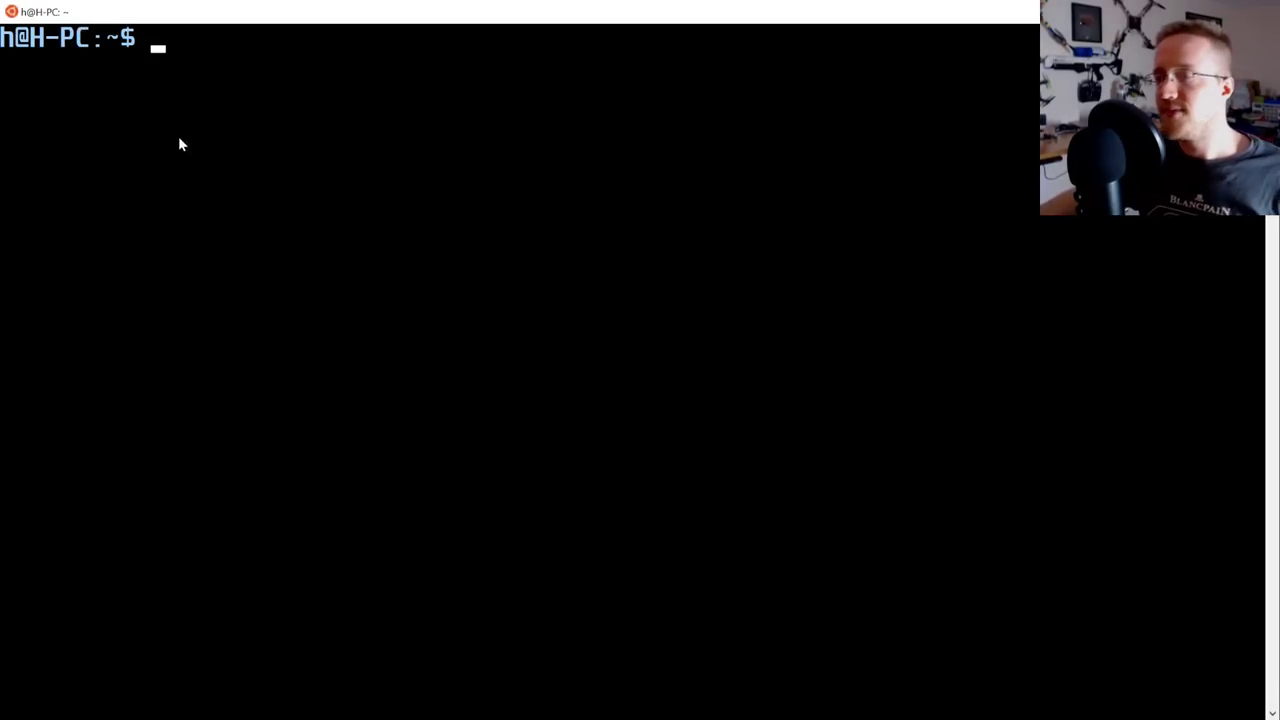
SSH as root to 172.104.27.163, accept the host key with 'yes' and enter the root password.
{"action": "mouse_move", "coordinate": [137, 12]}
{"action": "left_mouse_down"}
{"action": "mouse_move", "coordinate": [343, 284]}
{"action": "mouse_move", "coordinate": [783, 342]}
{"action": "mouse_move", "coordinate": [668, 230]}
{"action": "mouse_move", "coordinate": [471, 185]}
{"action": "mouse_move", "coordinate": [133, 5]}
{"action": "left_mouse_up"}
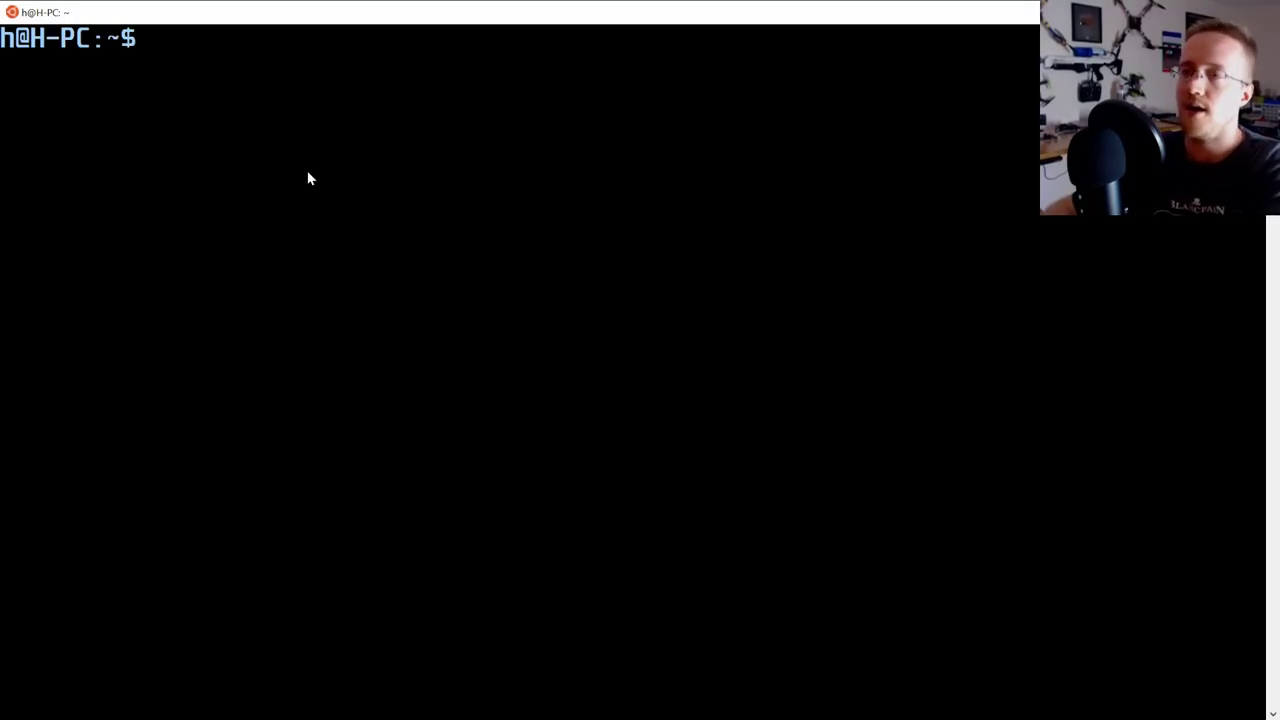
{"action": "type", "text": "s"}
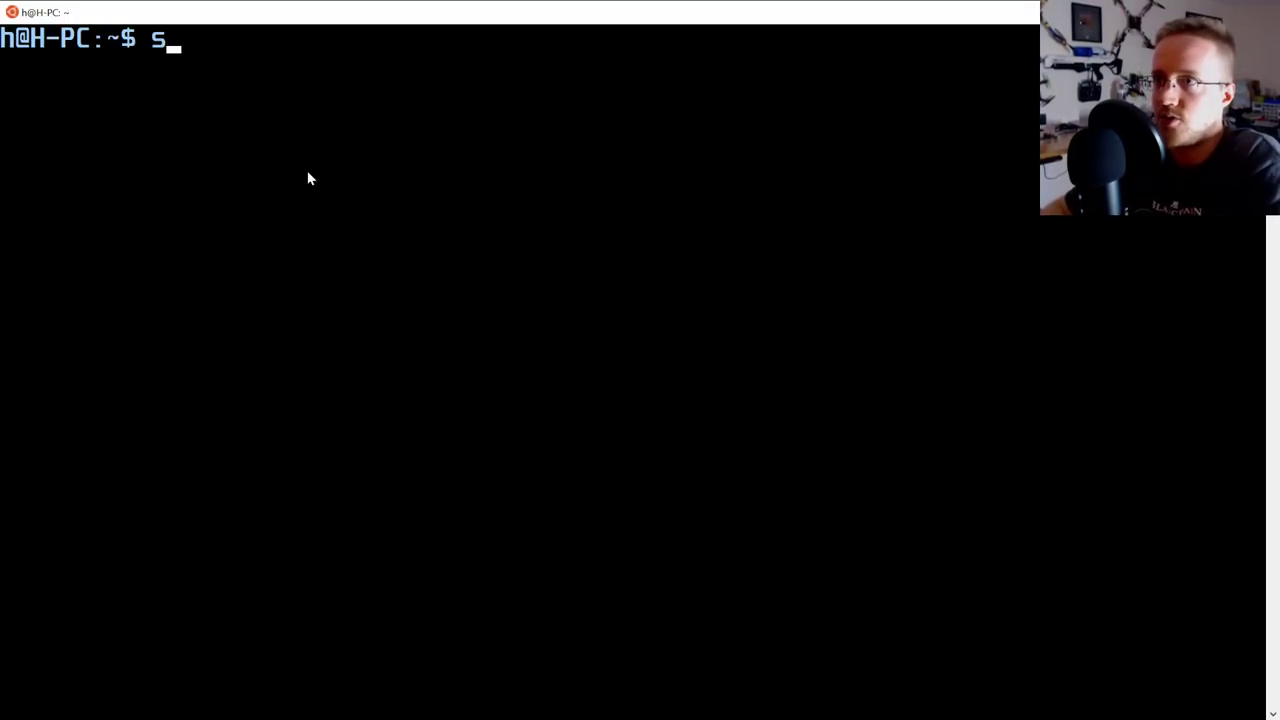
{"action": "type", "text": "sh root@"}
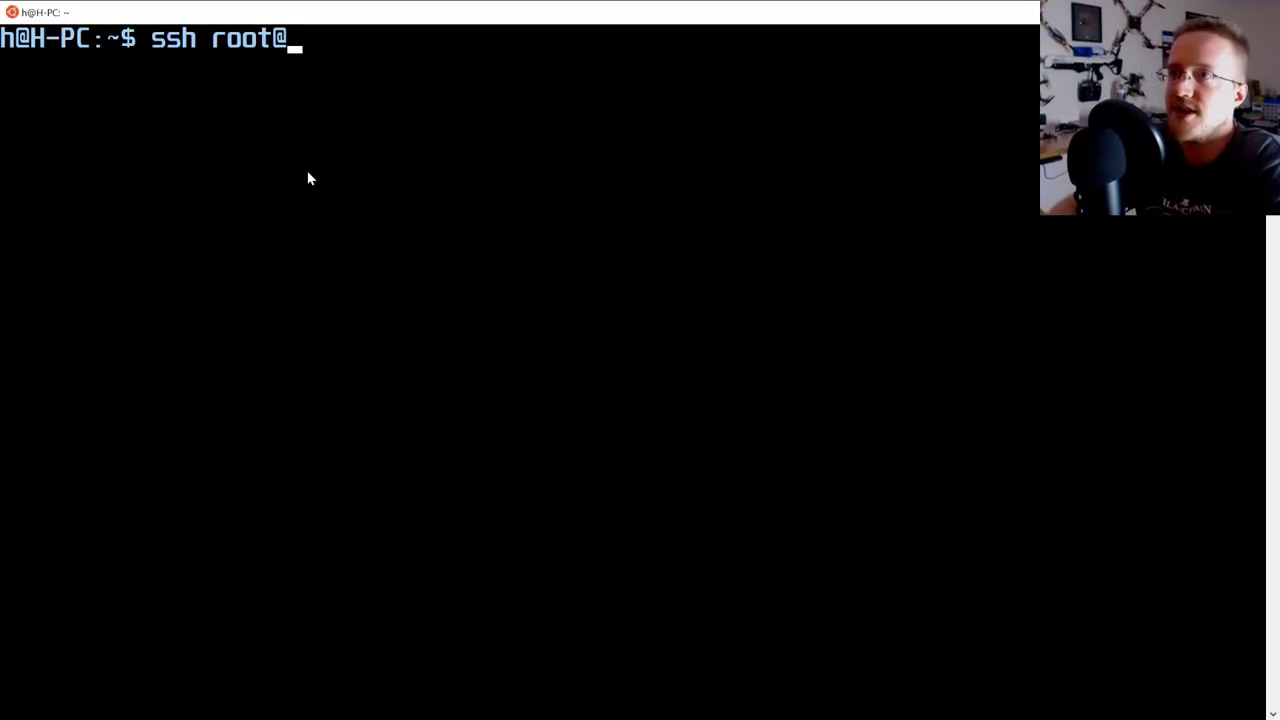
{"action": "right_click", "coordinate": [320, 78]}
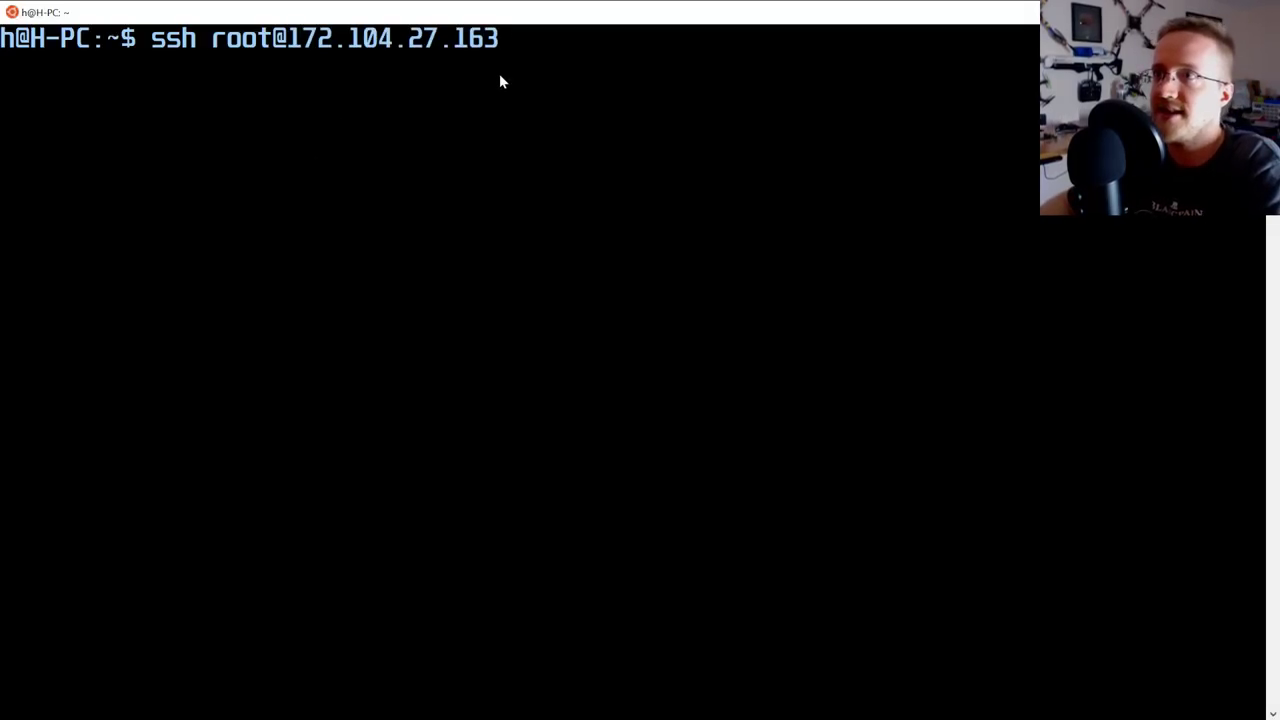
{"action": "key", "text": "Return"}
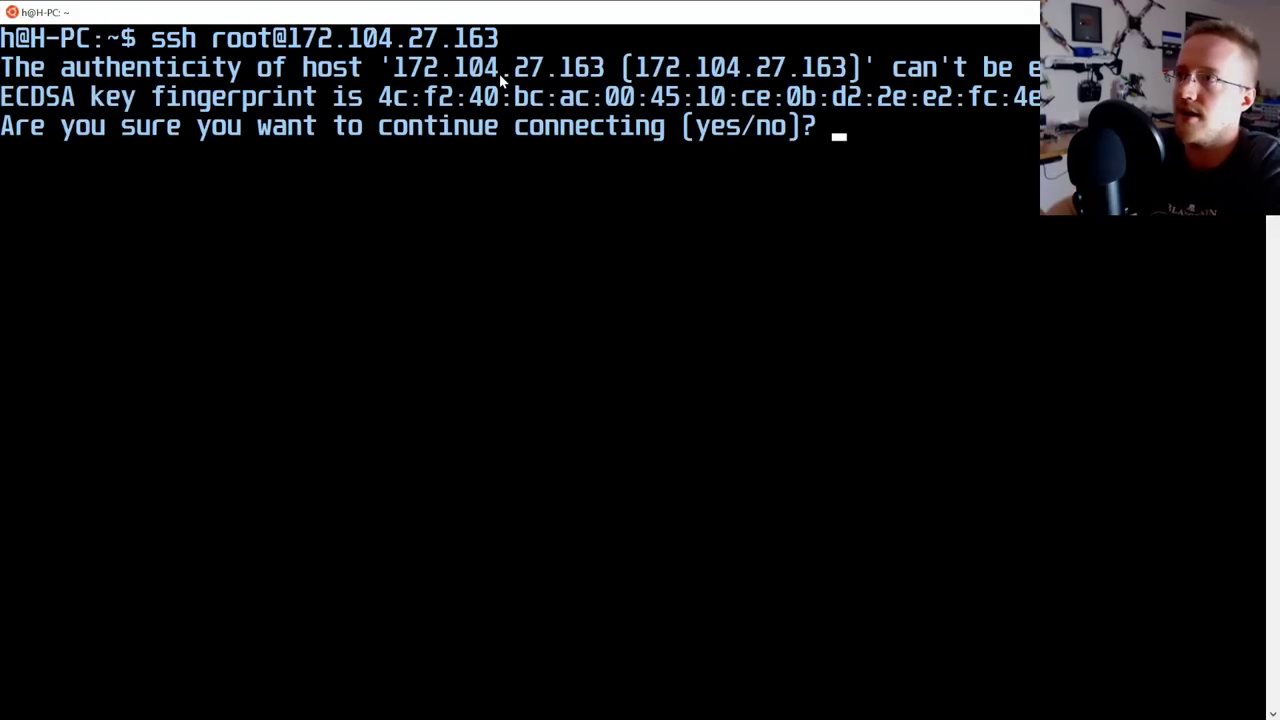
{"action": "type", "text": "yes"}
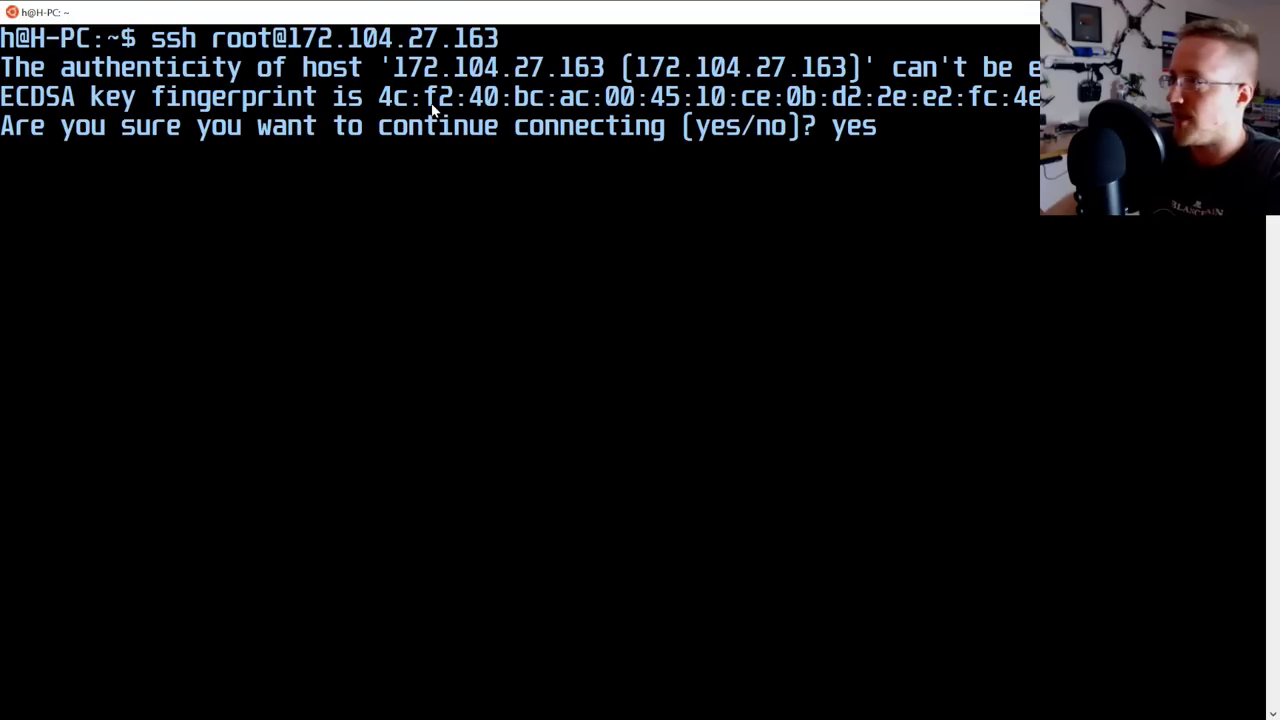
{"action": "key", "text": "Return"}
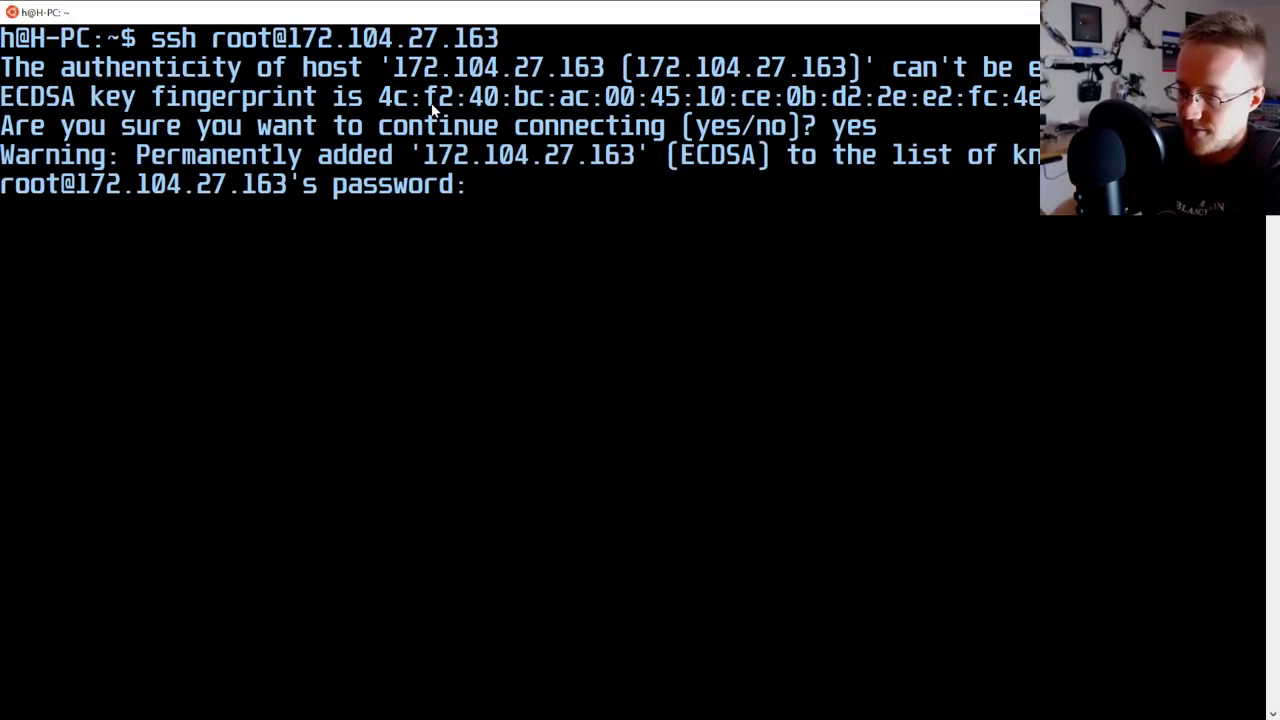
{"action": "key", "text": "Return"}
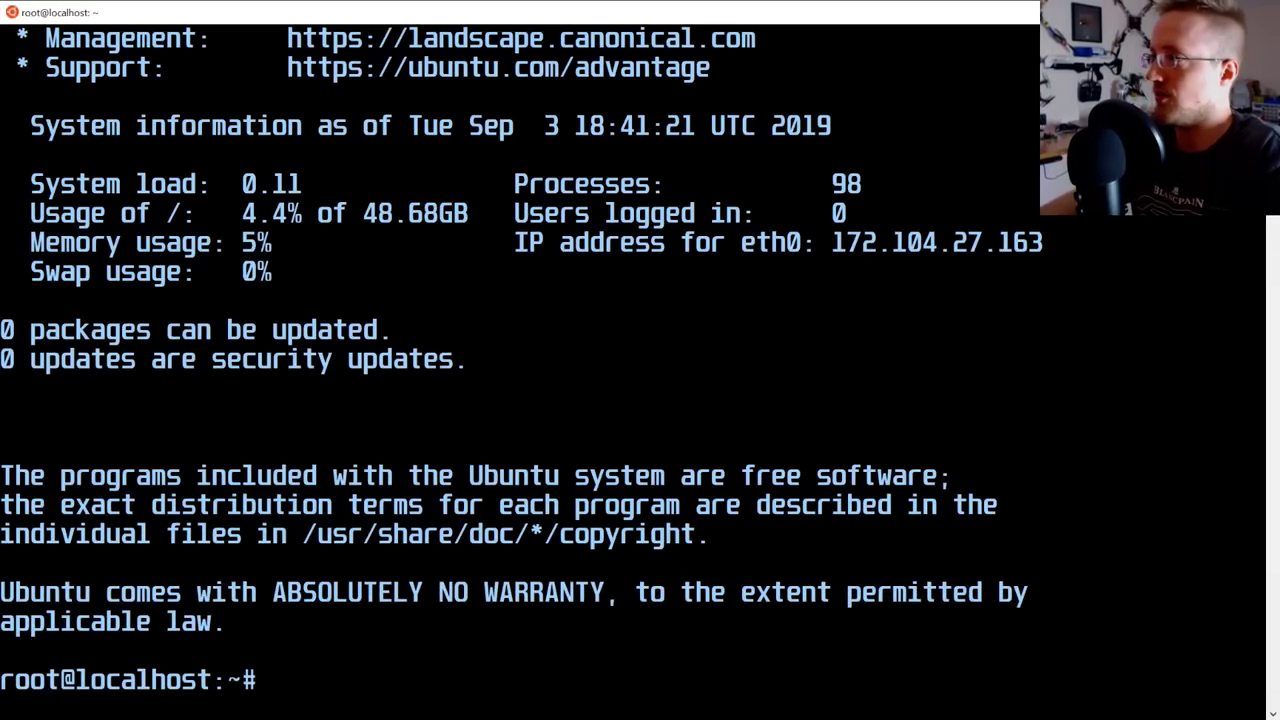
Copy the mkfs.ext4 command from the volume instructions and run it in the terminal.
{"action": "key", "text": "alt+Tab"}
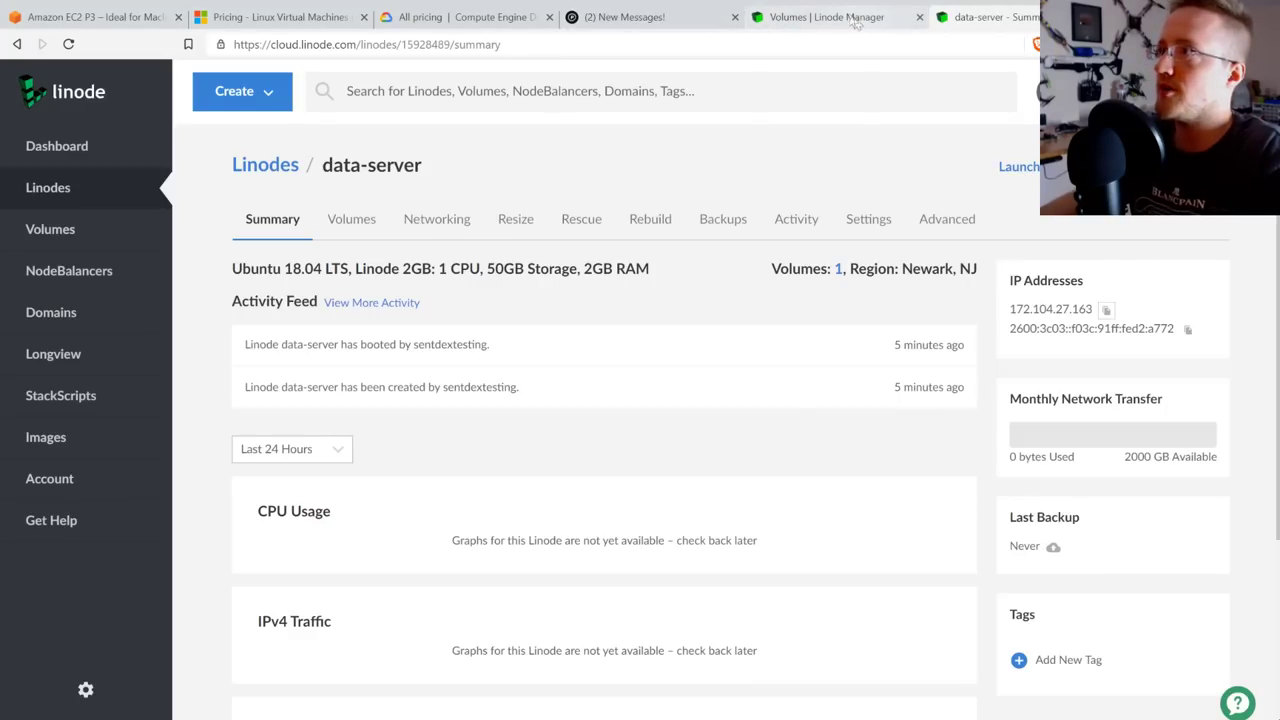
{"action": "left_click", "coordinate": [820, 17]}
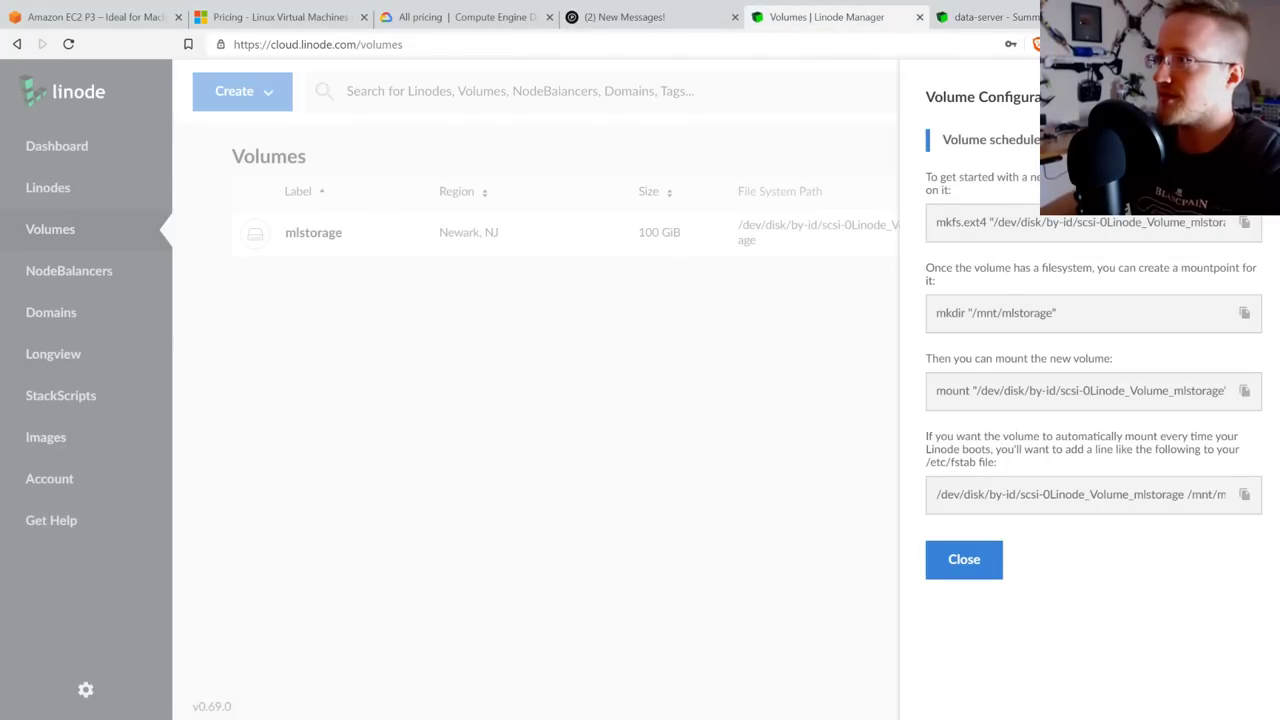
{"action": "left_click_drag", "start_coordinate": [970, 494], "coordinate": [1143, 494]}
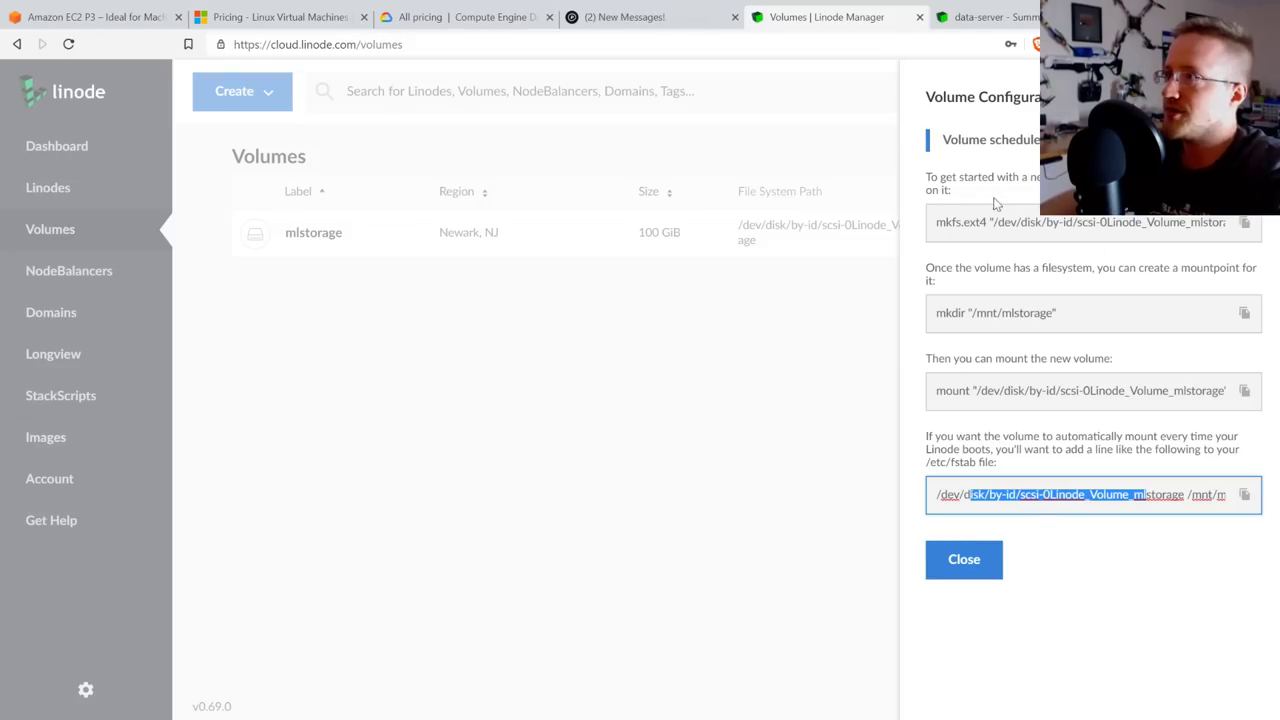
{"action": "left_click", "coordinate": [1244, 222]}
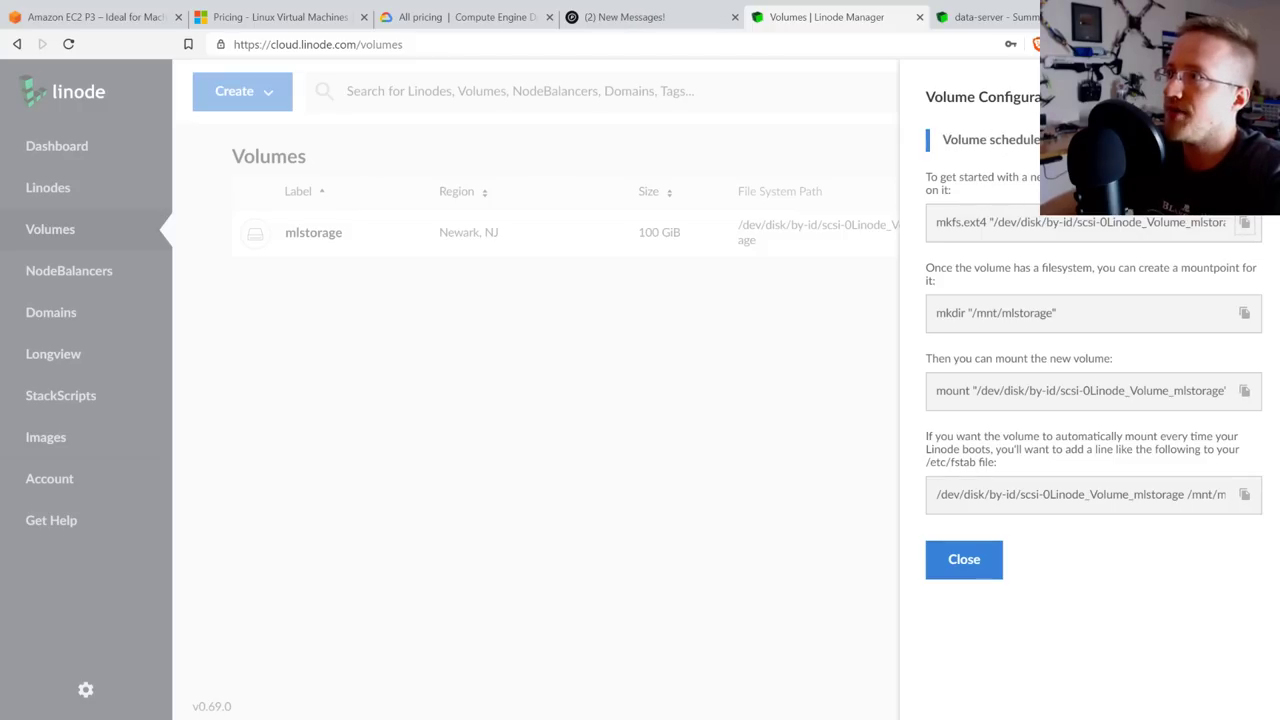
{"action": "left_click", "coordinate": [1244, 222]}
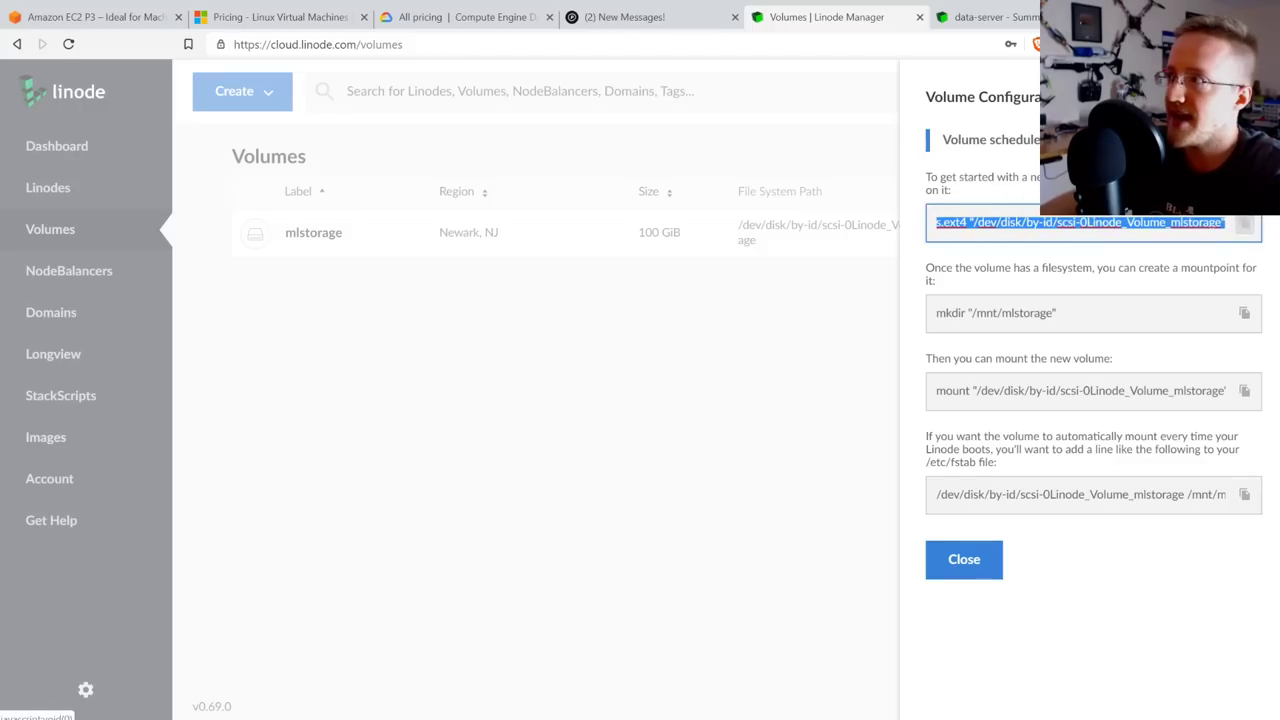
{"action": "left_click", "coordinate": [1240, 228]}
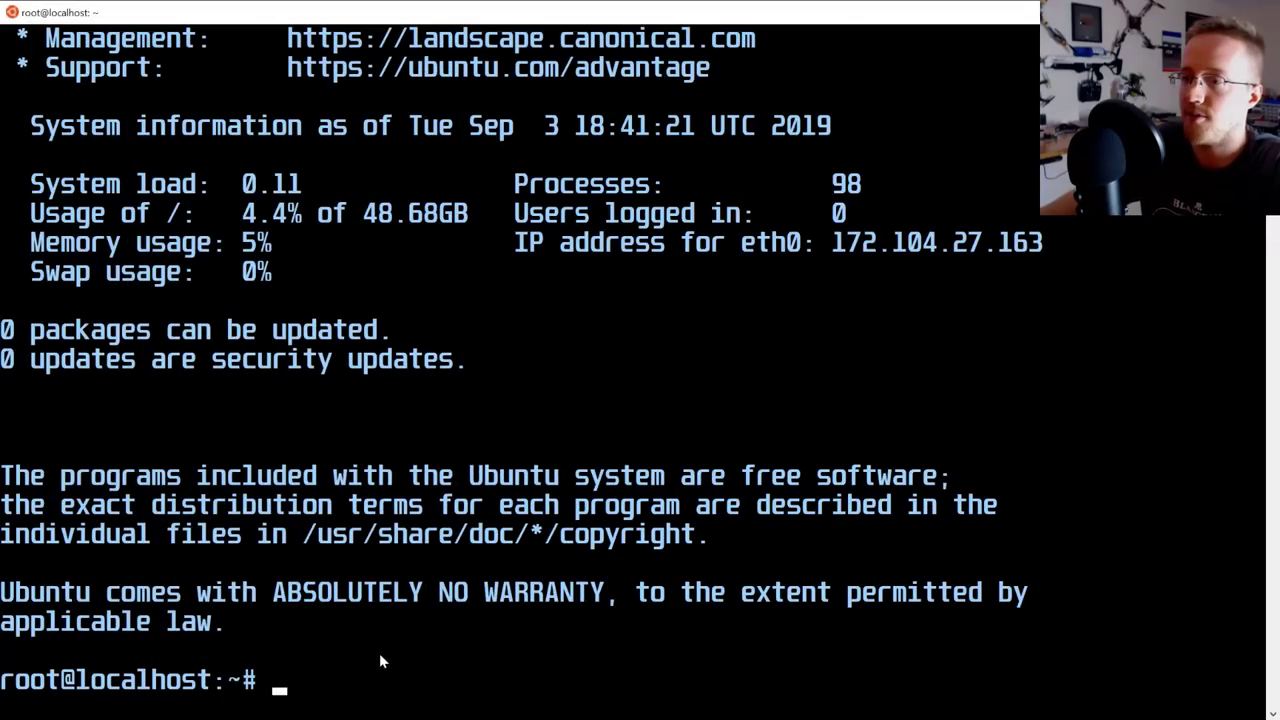
{"action": "right_click", "coordinate": [379, 653]}
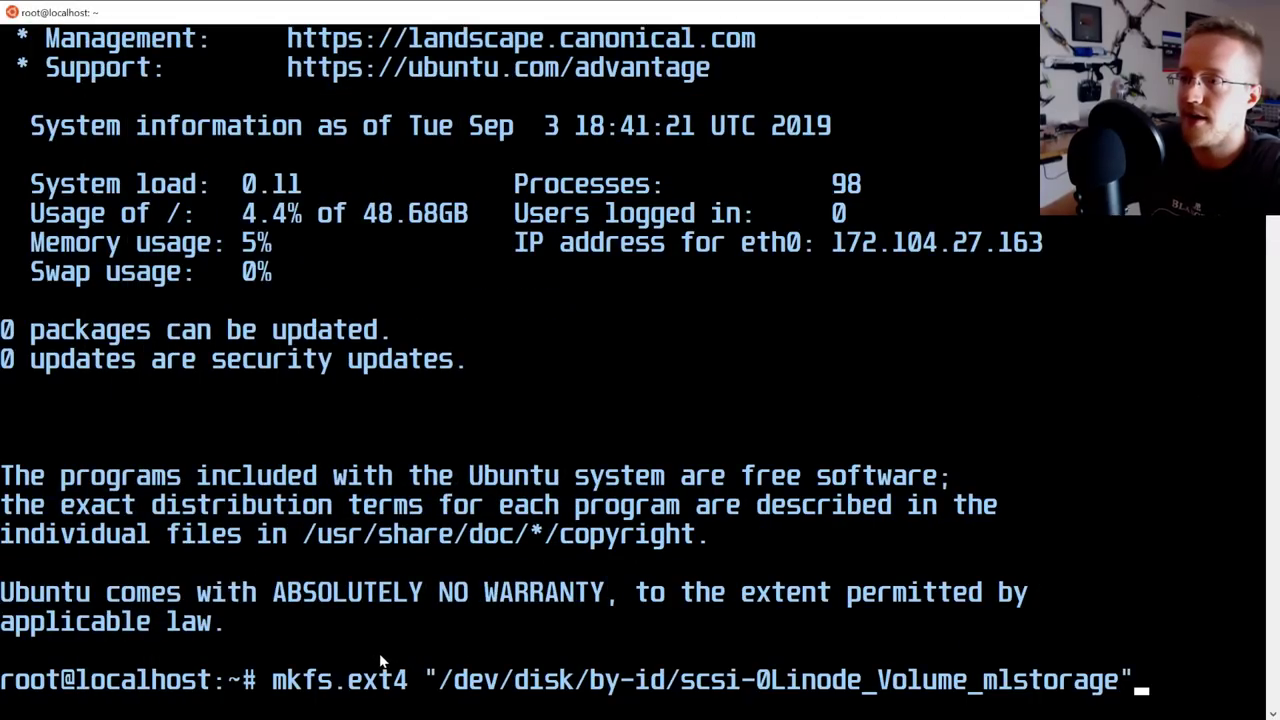
{"action": "key", "text": "Return"}
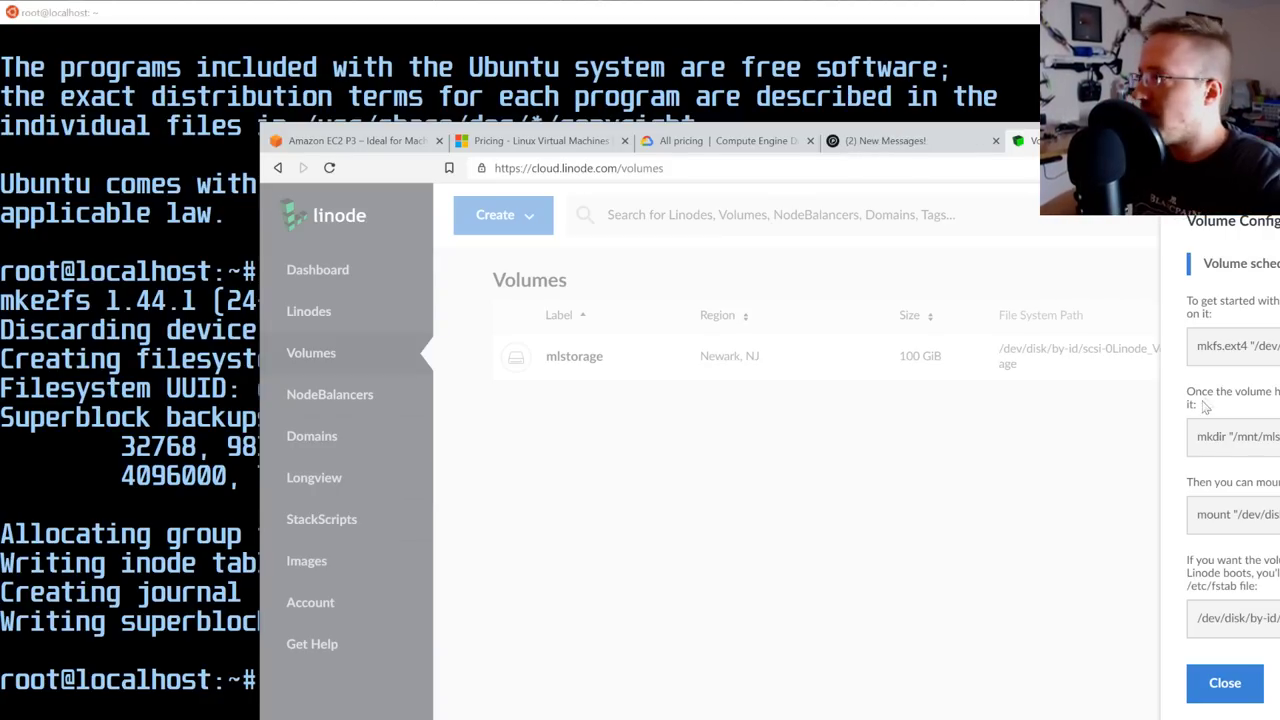
Copy the mkdir mount-point command from the Volume Configuration panel.
{"action": "left_click", "coordinate": [1235, 437]}
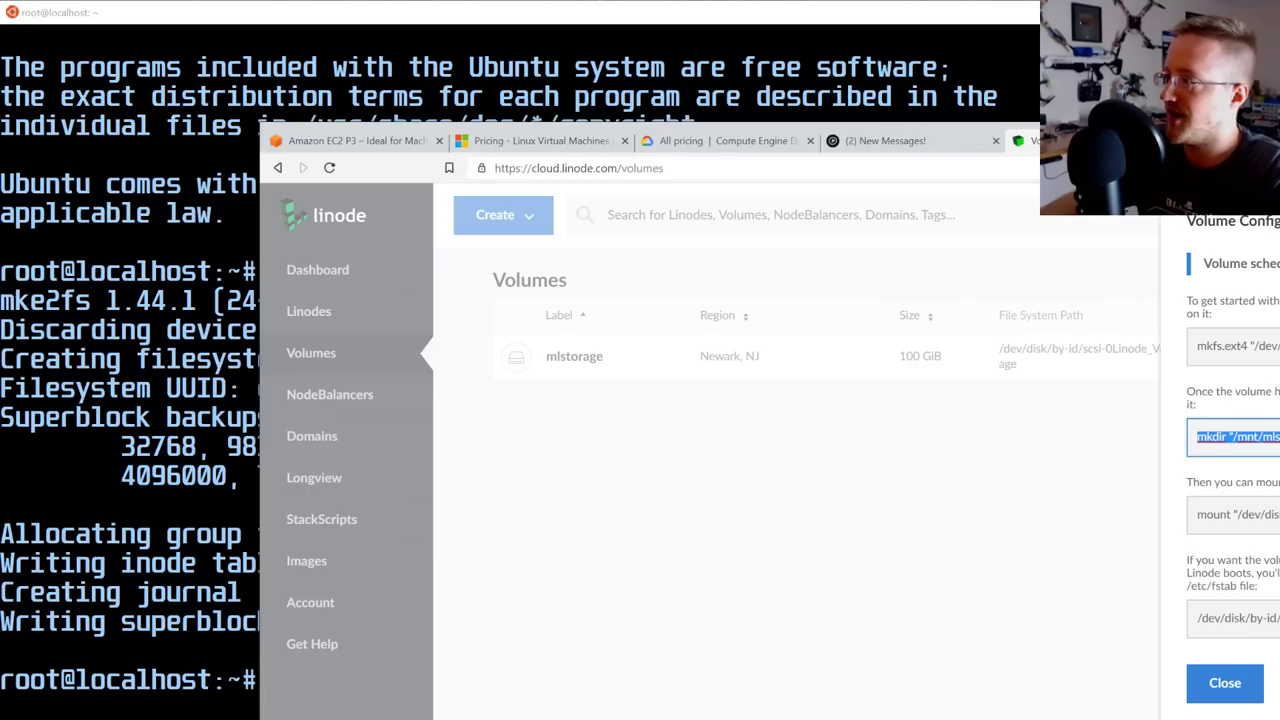
{"action": "left_click", "coordinate": [1120, 401]}
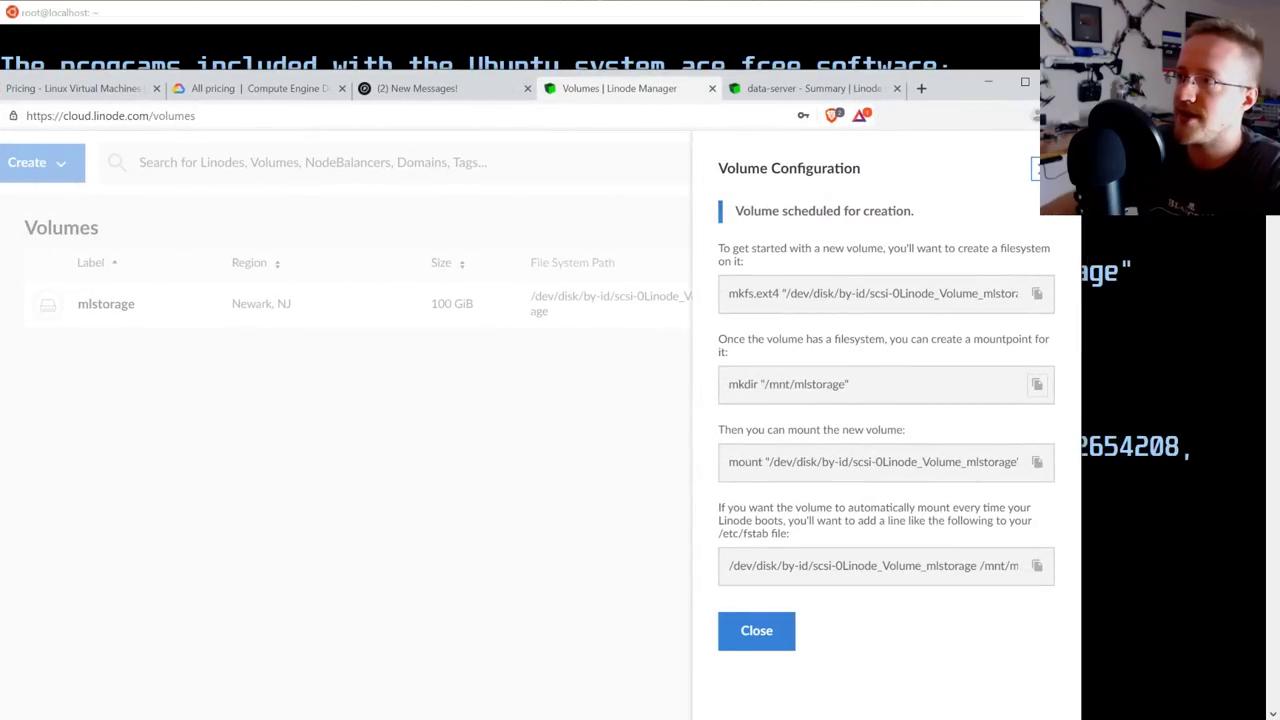
{"action": "left_click", "coordinate": [849, 384]}
{"action": "key", "text": "ctrl+a"}
{"action": "left_click", "coordinate": [1037, 384]}
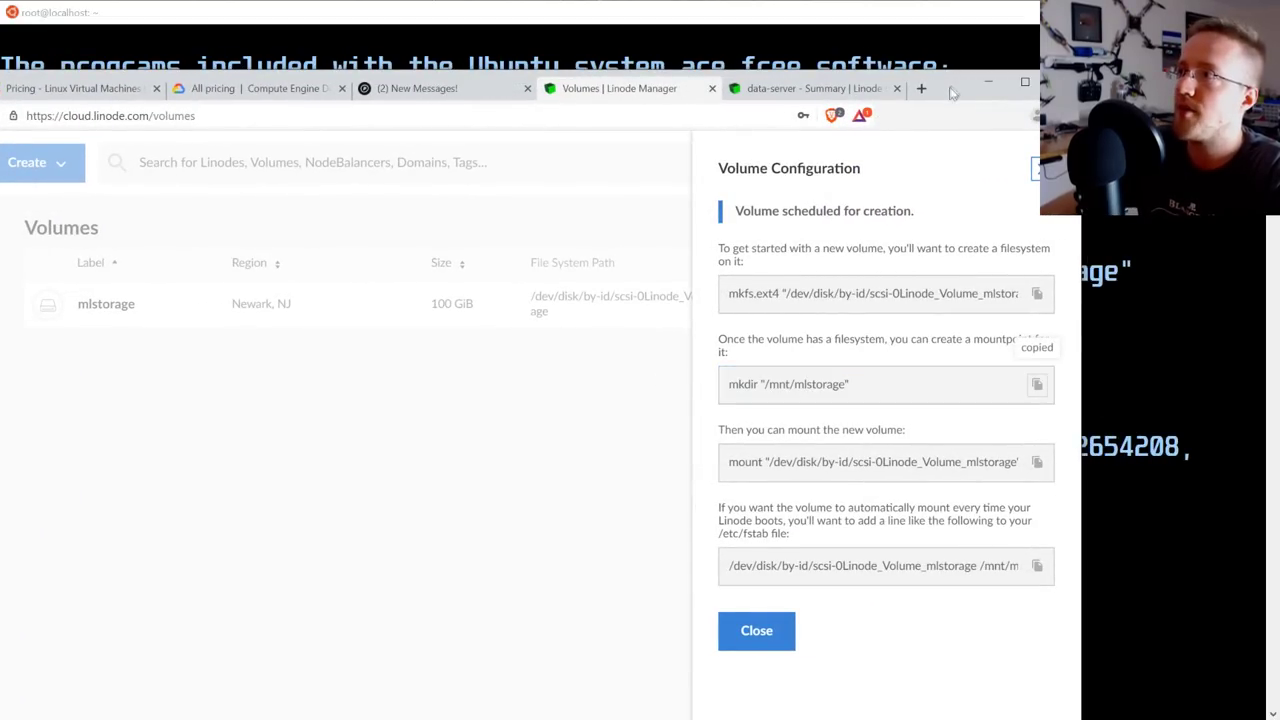
{"action": "left_click_drag", "start_coordinate": [950, 96], "coordinate": [897, 97]}
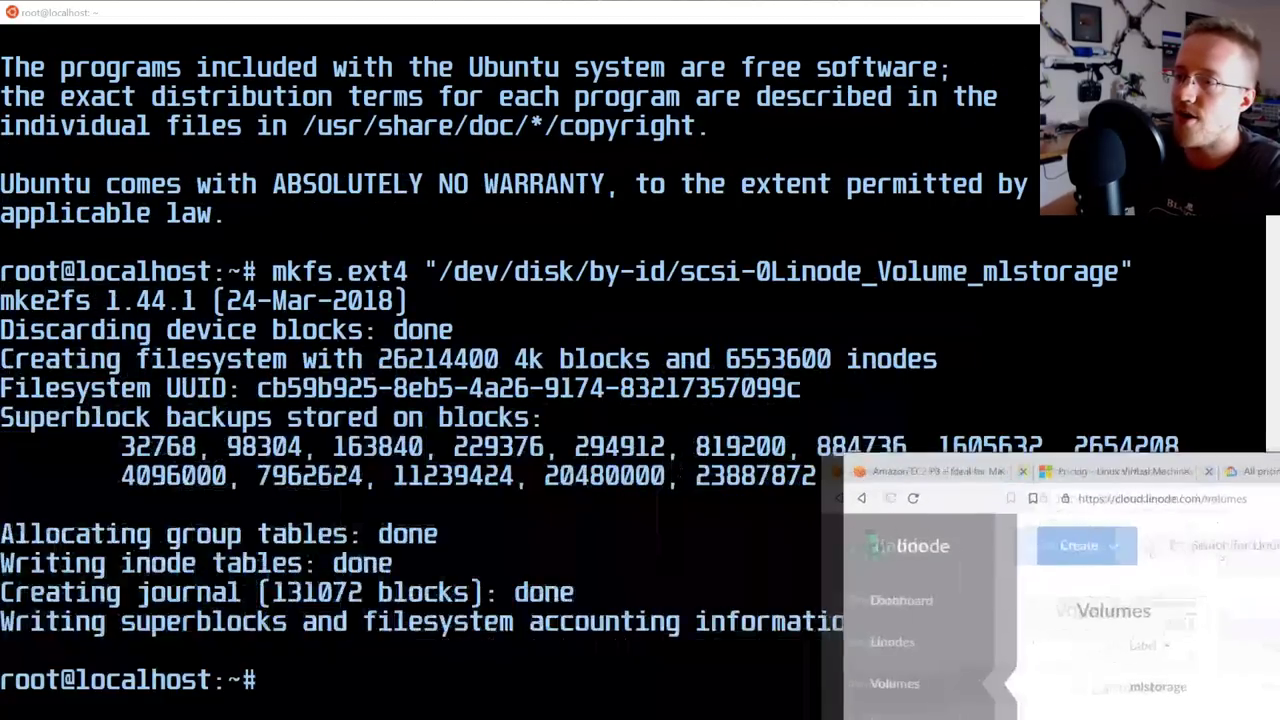
Paste and run mkdir "/mnt/mlstorage" in the terminal.
{"action": "left_click", "coordinate": [405, 677]}
{"action": "right_click", "coordinate": [292, 687]}
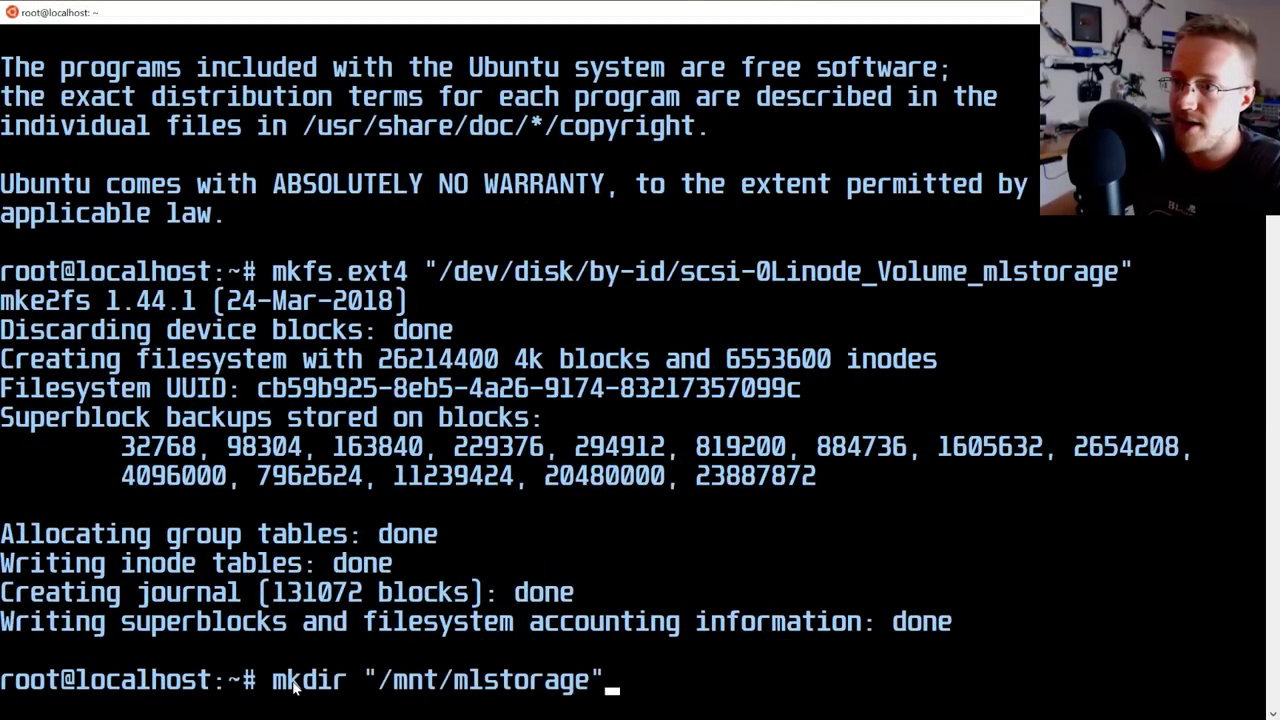
{"action": "key", "text": "Return"}
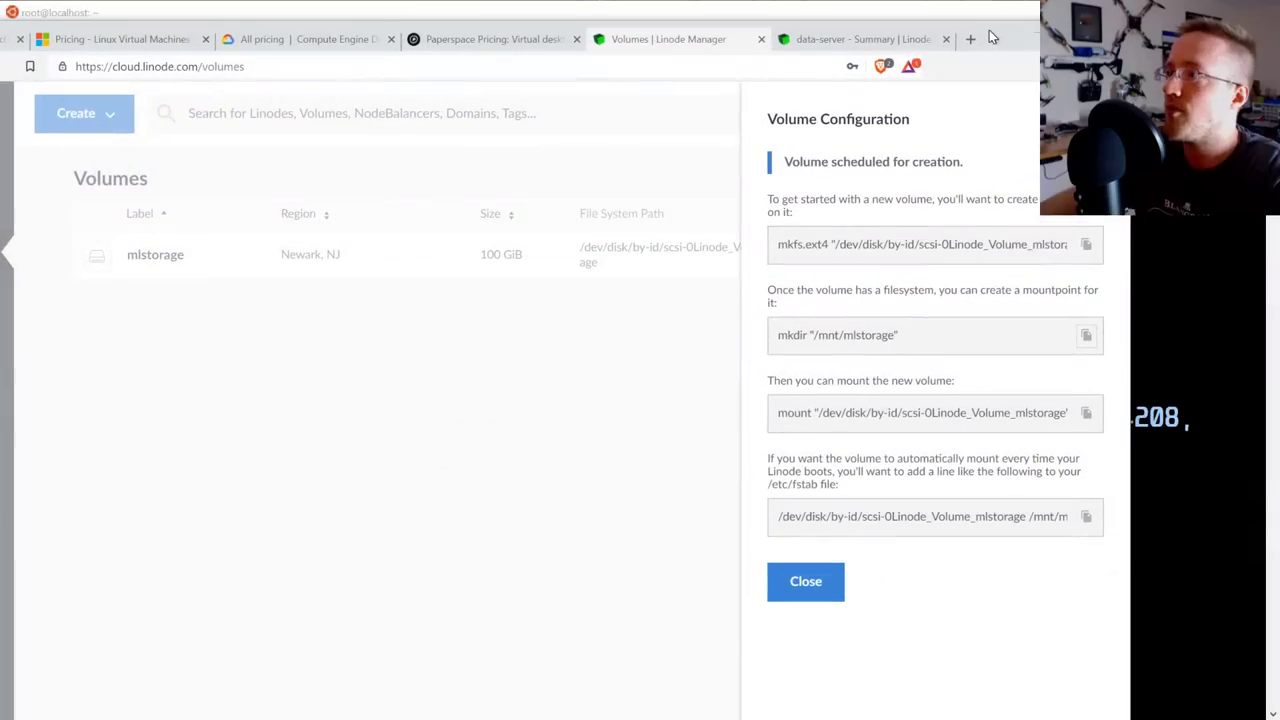
Copy and run the mount command to mount the volume at /mnt/mlstorage.
{"action": "left_click", "coordinate": [1086, 413]}
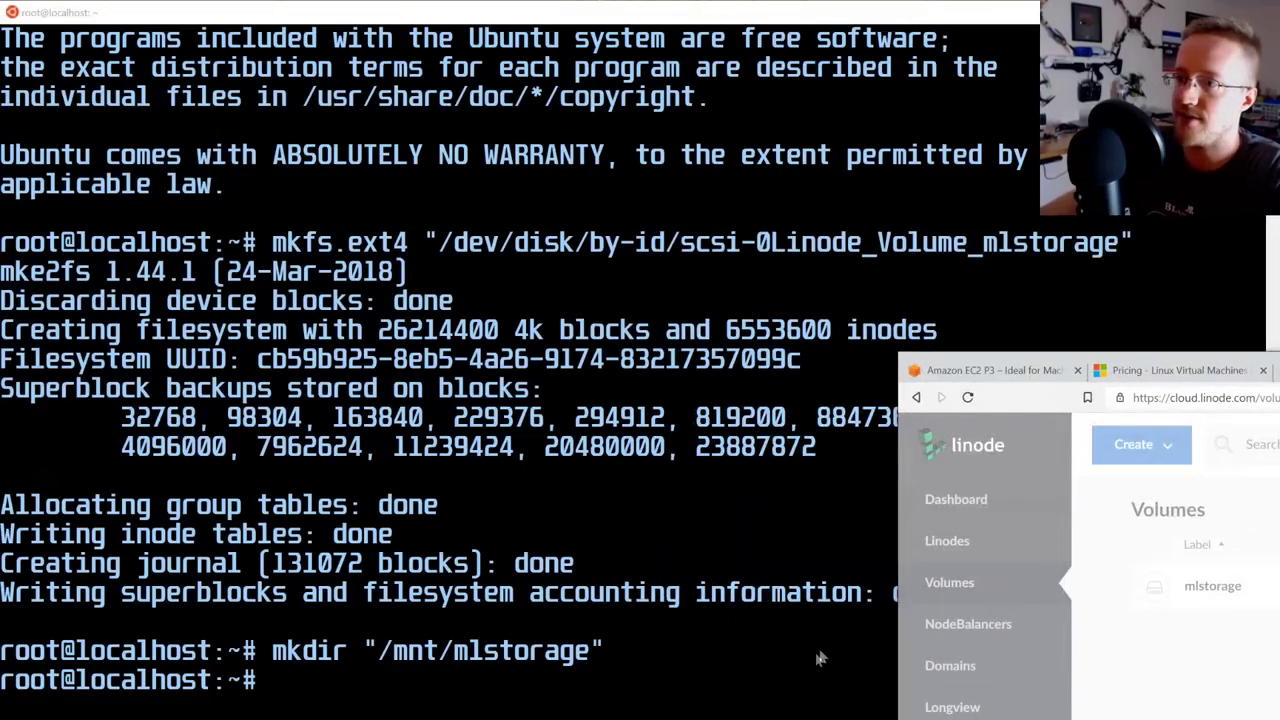
{"action": "right_click", "coordinate": [378, 683]}
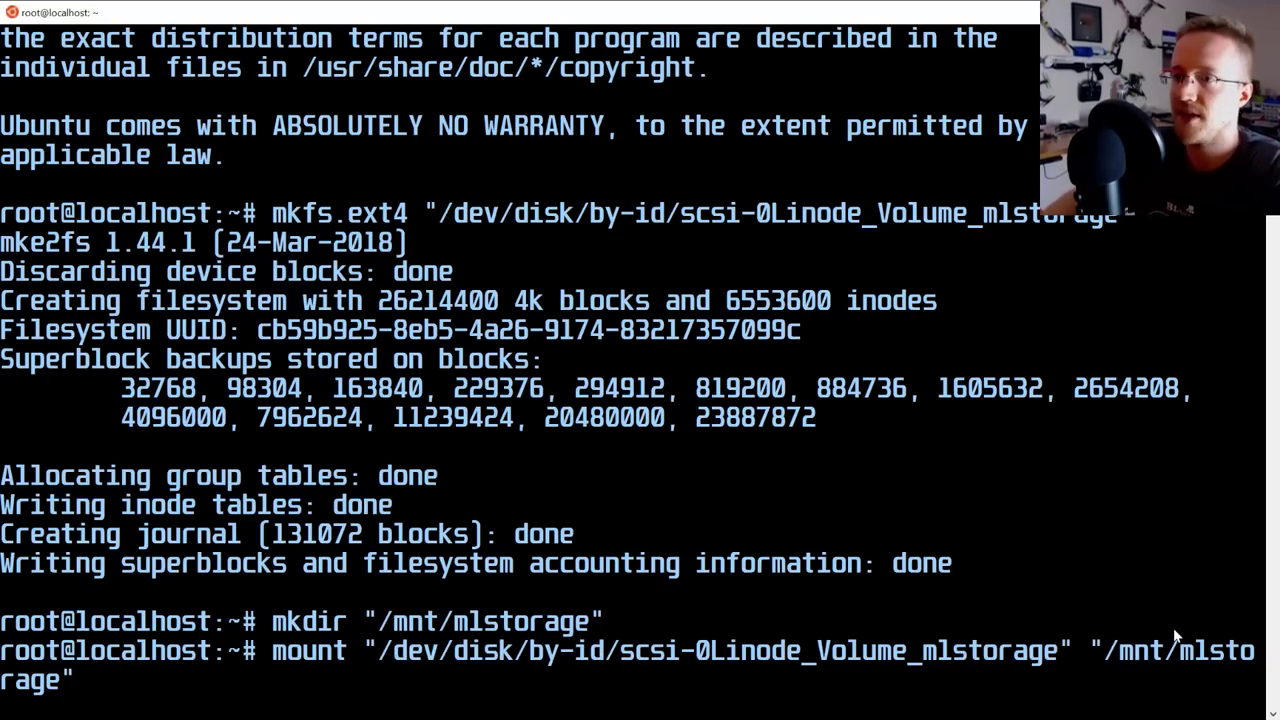
{"action": "key", "text": "Return"}
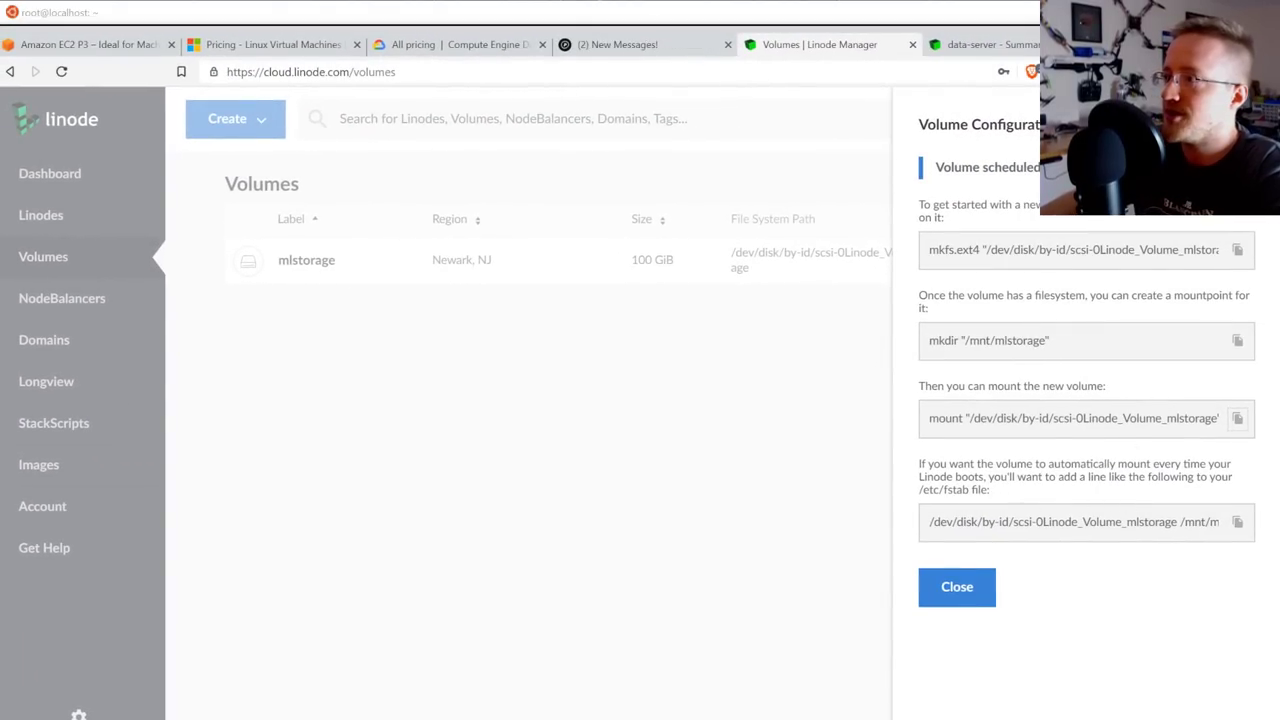
{"action": "left_click_drag", "start_coordinate": [969, 490], "coordinate": [915, 490]}
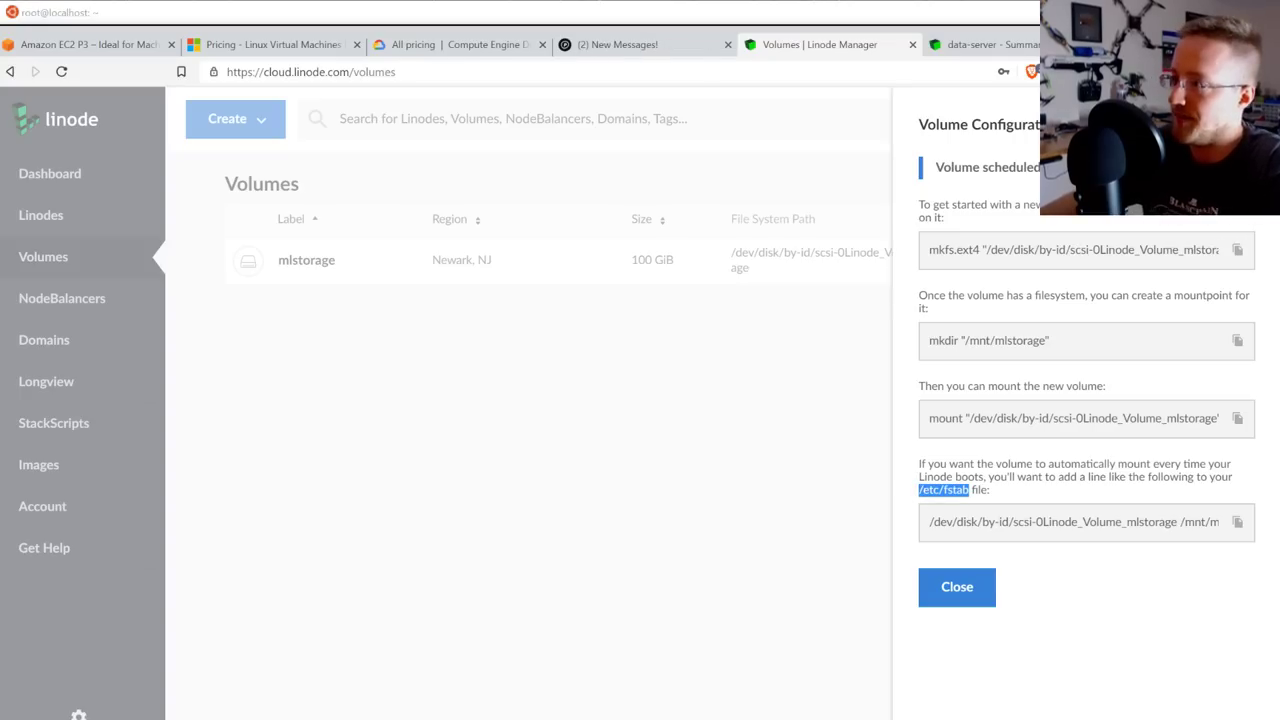
Open /etc/fstab in nano from the terminal.
{"action": "key", "text": "alt+Tab"}
{"action": "left_click", "coordinate": [460, 682]}
{"action": "key", "text": "Escape"}
{"action": "type", "text": "nano"}
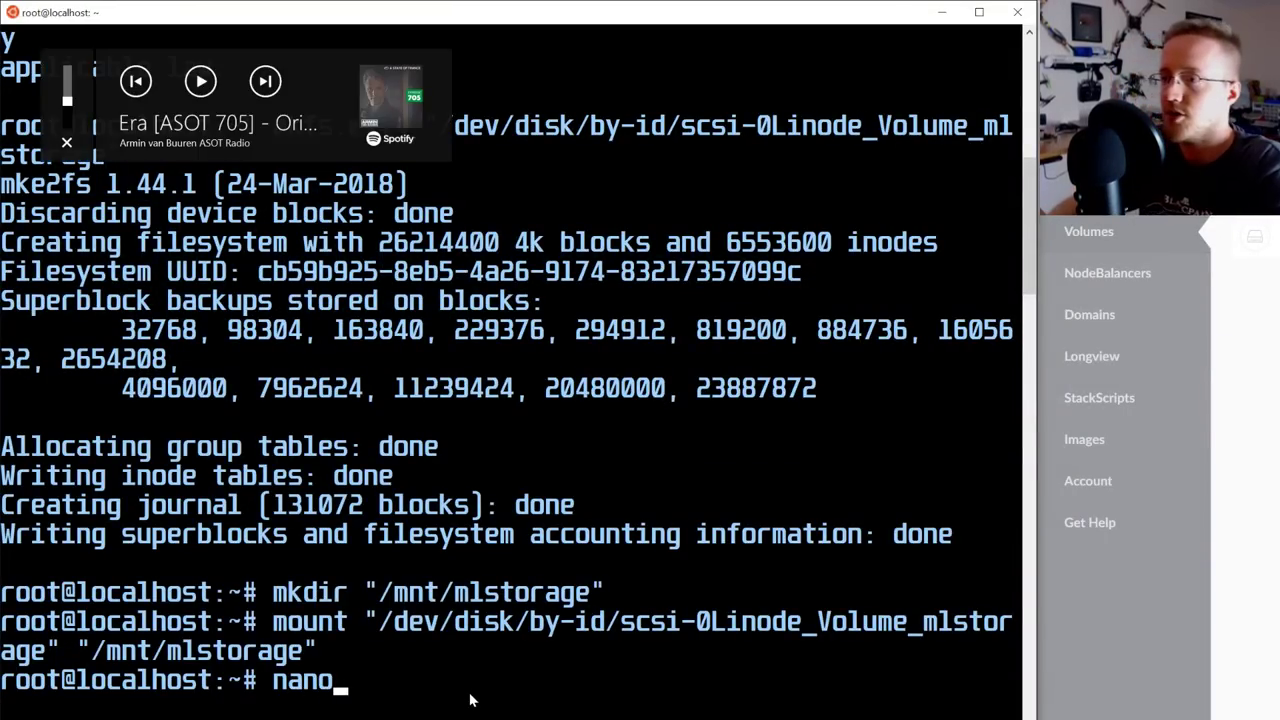
{"action": "type", "text": " fst"}
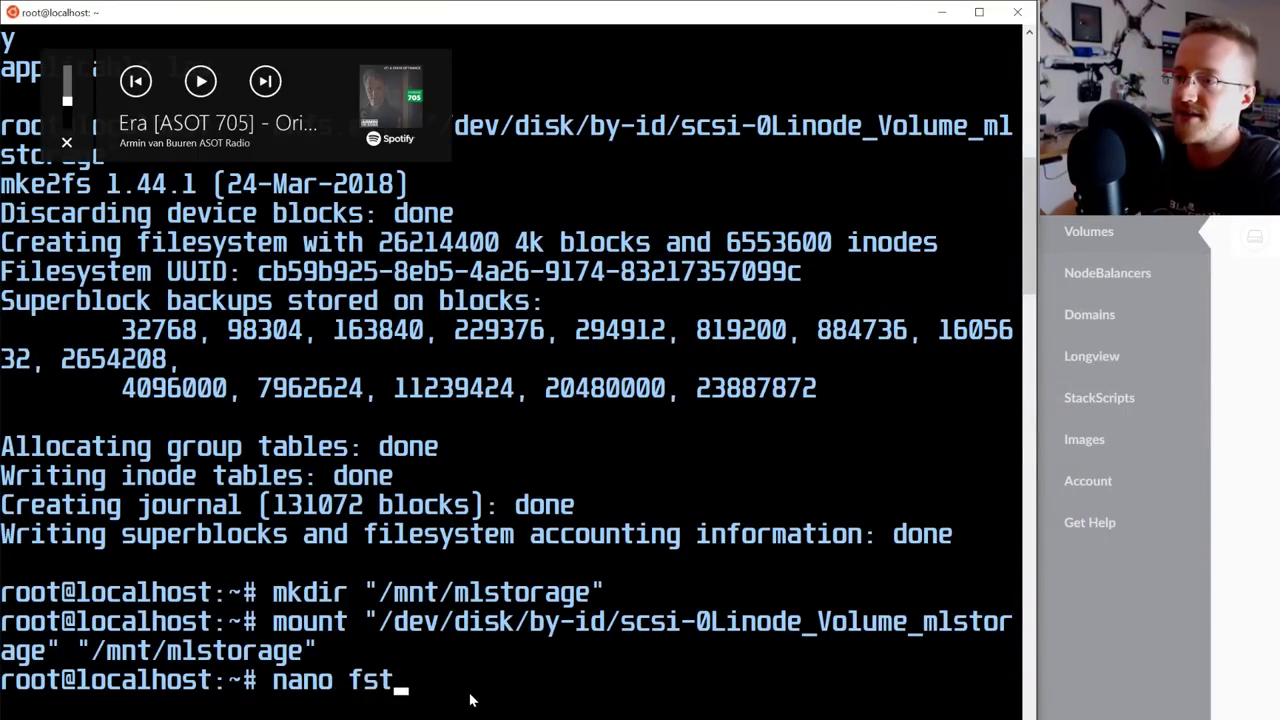
{"action": "key", "text": "BackSpace"}
{"action": "key", "text": "BackSpace"}
{"action": "key", "text": "BackSpace"}
{"action": "type", "text": "/et"}
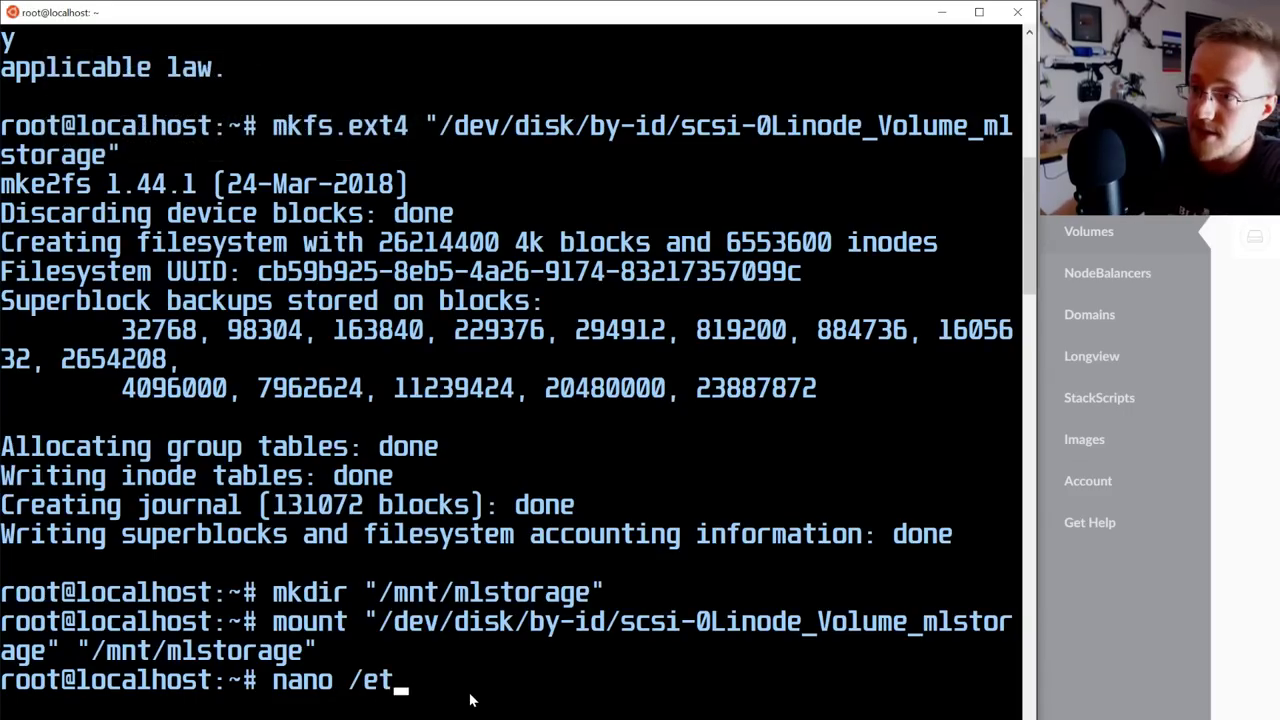
{"action": "type", "text": "c/fstab"}
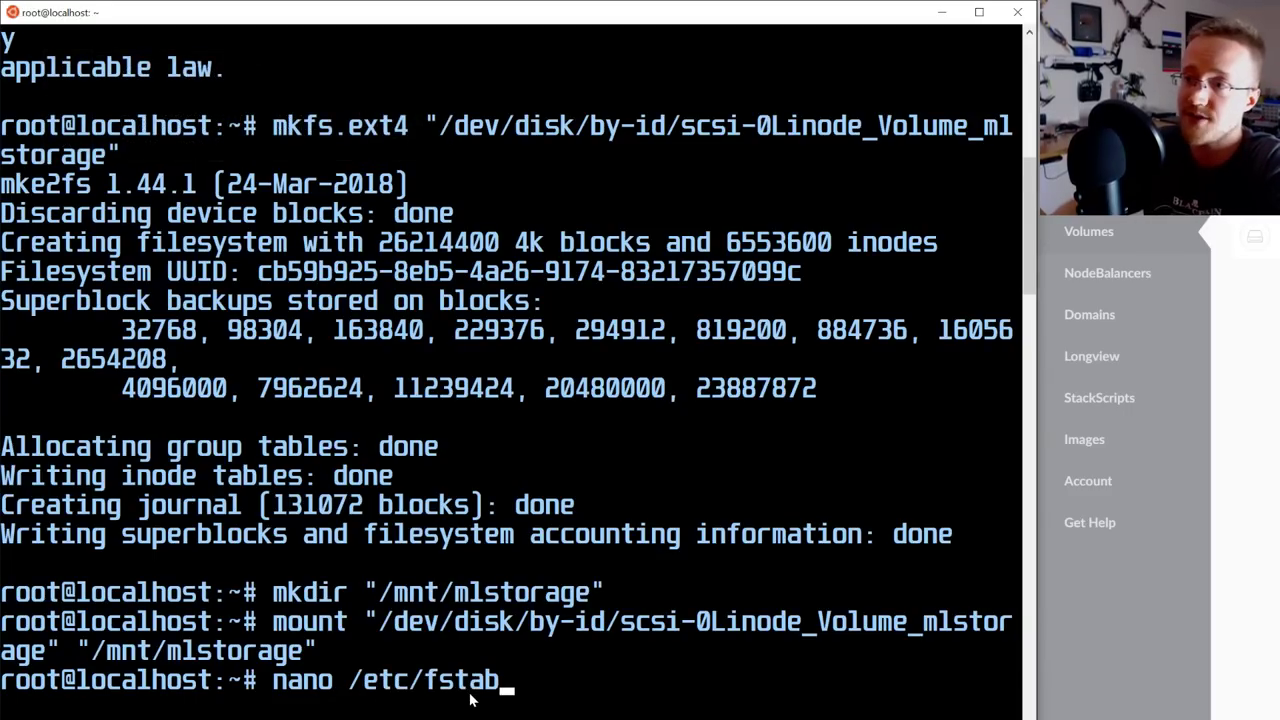
{"action": "key", "text": "Return"}
Paste the mlstorage automount line below the swap entry and save /etc/fstab.
{"action": "key", "text": "Down"}
{"action": "key", "text": "Down"}
{"action": "key", "text": "Down"}
{"action": "key", "text": "Down"}
{"action": "key", "text": "Down"}
{"action": "key", "text": "Down"}
{"action": "key", "text": "Down"}
{"action": "key", "text": "Down"}
{"action": "key", "text": "Down"}
{"action": "right_click", "coordinate": [521, 485]}
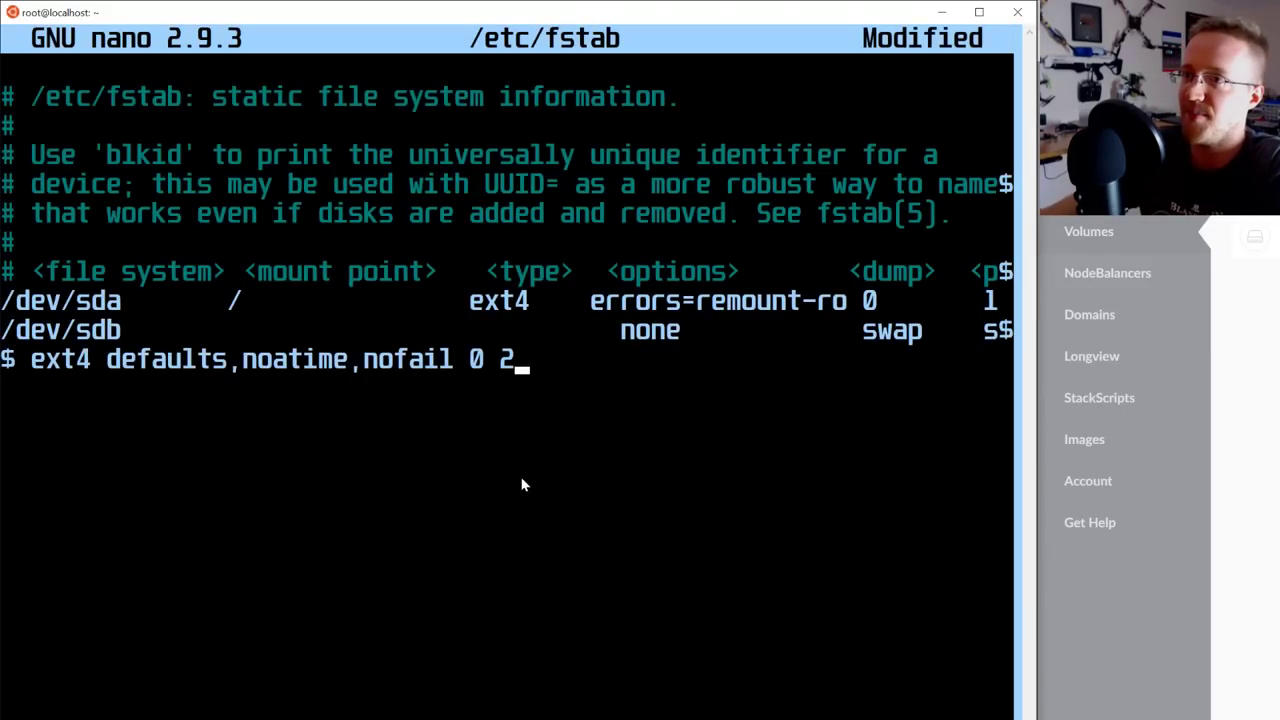
{"action": "key", "text": "ctrl+Left"}
{"action": "key", "text": "ctrl+Left"}
{"action": "key", "text": "ctrl+Left"}
{"action": "key", "text": "ctrl+Left"}
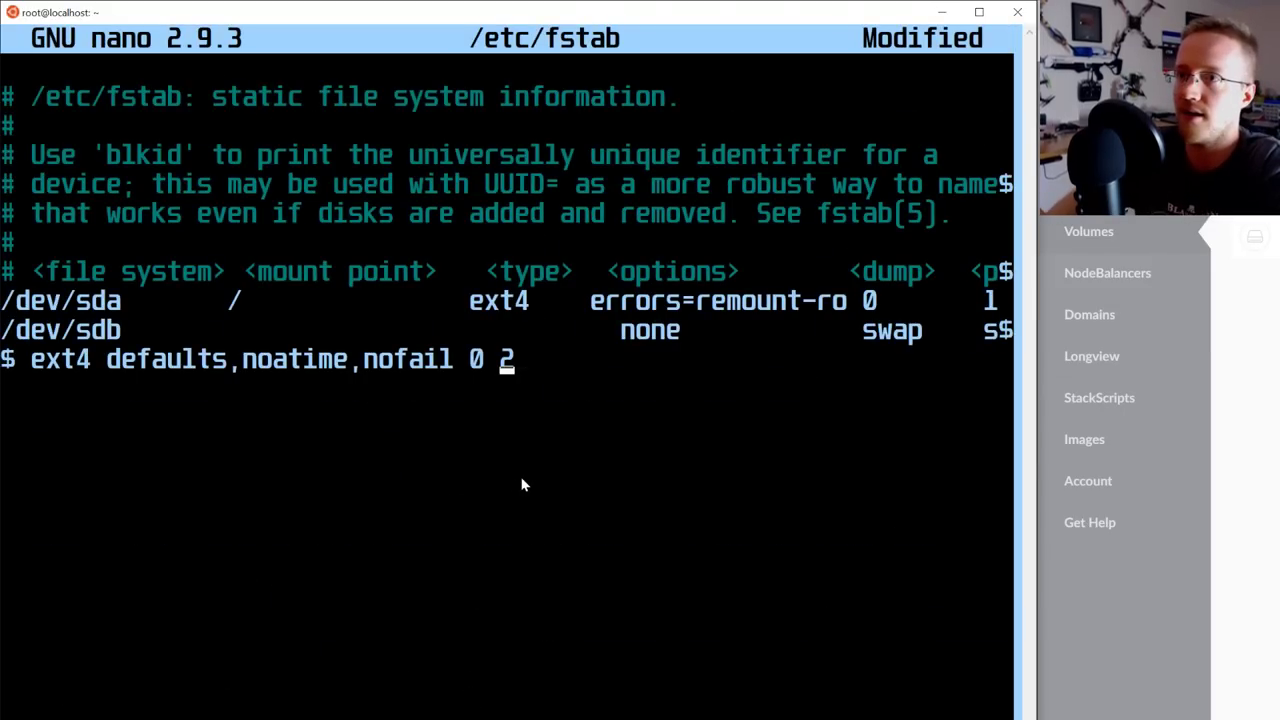
{"action": "key", "text": "ctrl+Left"}
{"action": "key", "text": "ctrl+Left"}
{"action": "key", "text": "Left"}
{"action": "key", "text": "ctrl+Left"}
{"action": "key", "text": "ctrl+Left"}
{"action": "key", "text": "ctrl+Left"}
{"action": "key", "text": "ctrl+Left"}
{"action": "key", "text": "ctrl+Left"}
{"action": "key", "text": "ctrl+Left"}
{"action": "key", "text": "Left"}
{"action": "key", "text": "Right"}
{"action": "key", "text": "Right"}
{"action": "key", "text": "Right"}
{"action": "key", "text": "Right"}
{"action": "key", "text": "Right"}
{"action": "key", "text": "Right"}
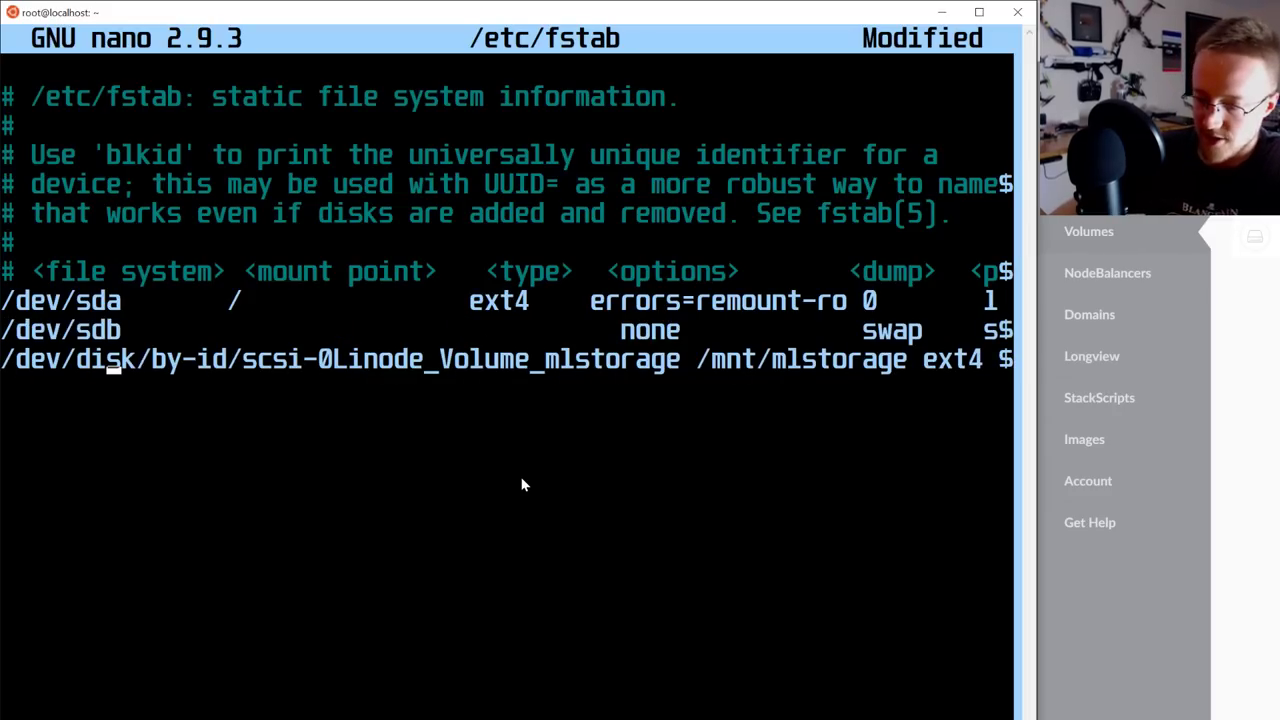
{"action": "key", "text": "ctrl+x"}
{"action": "key", "text": "y"}
{"action": "key", "text": "Return"}
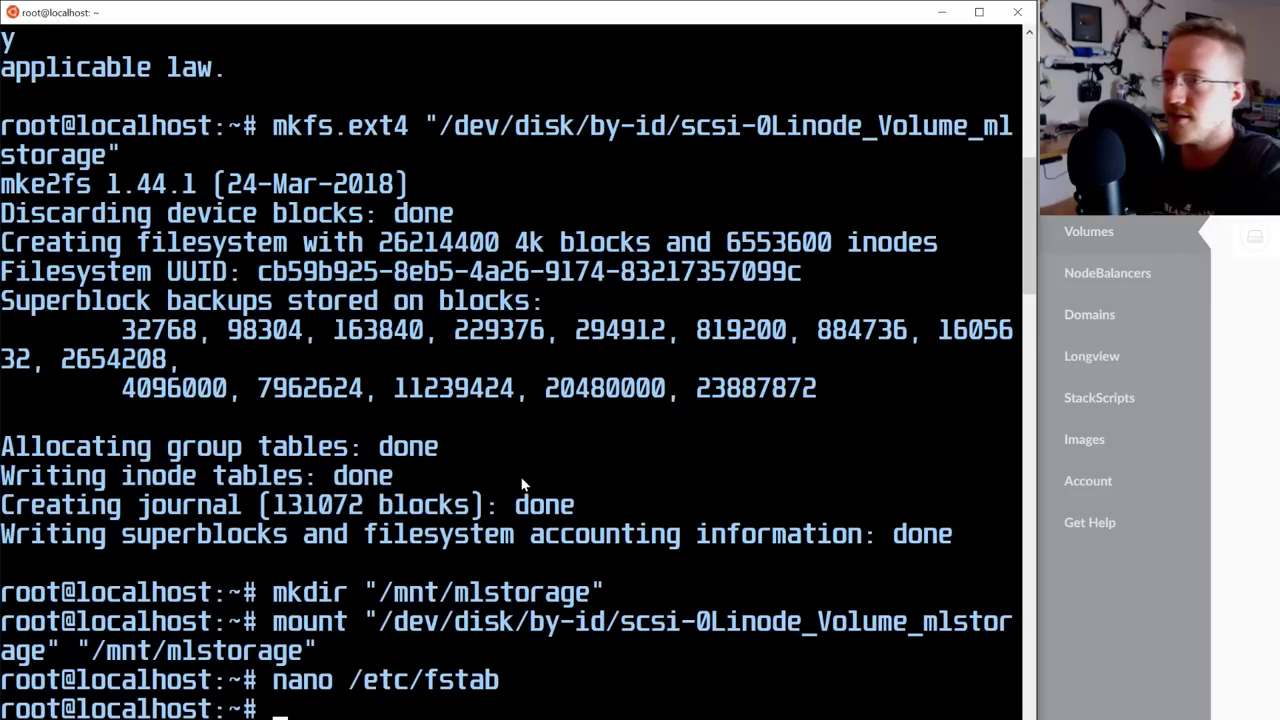
Change the shell's directory to /mnt/mlstorage.
{"action": "key", "text": "alt+Tab"}
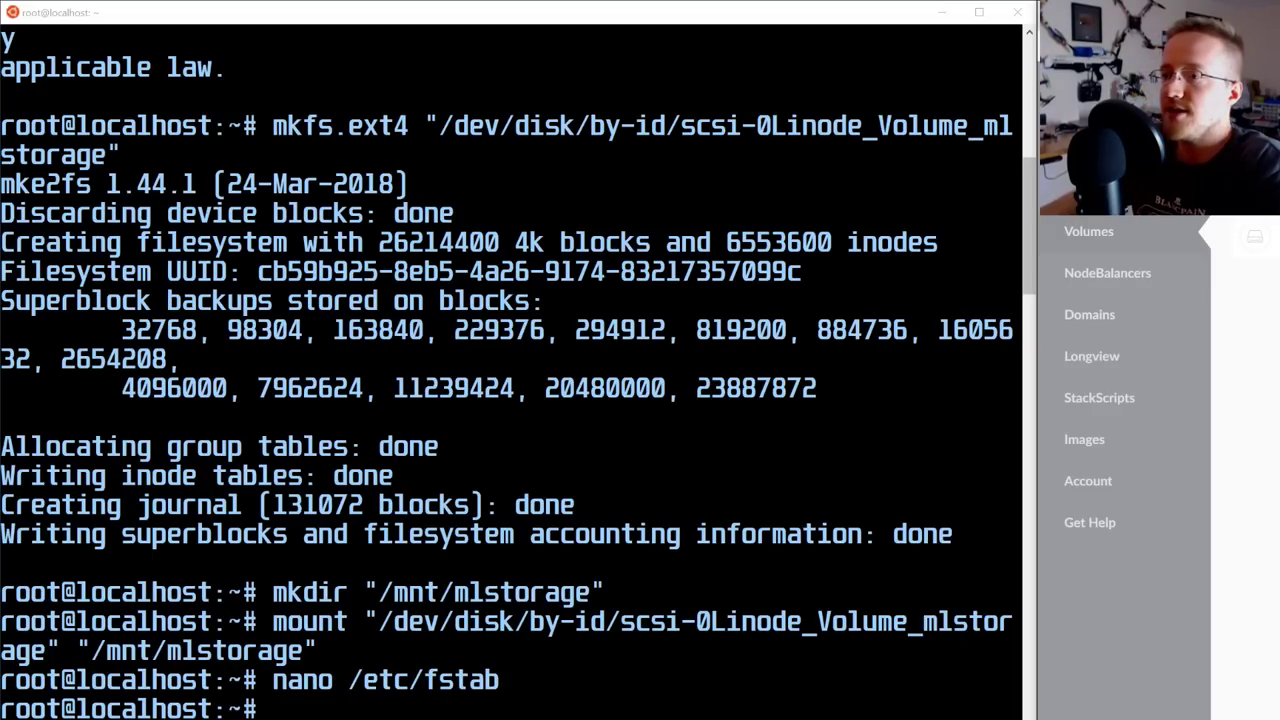
{"action": "key", "text": "alt+Tab"}
{"action": "type", "text": "cd"}
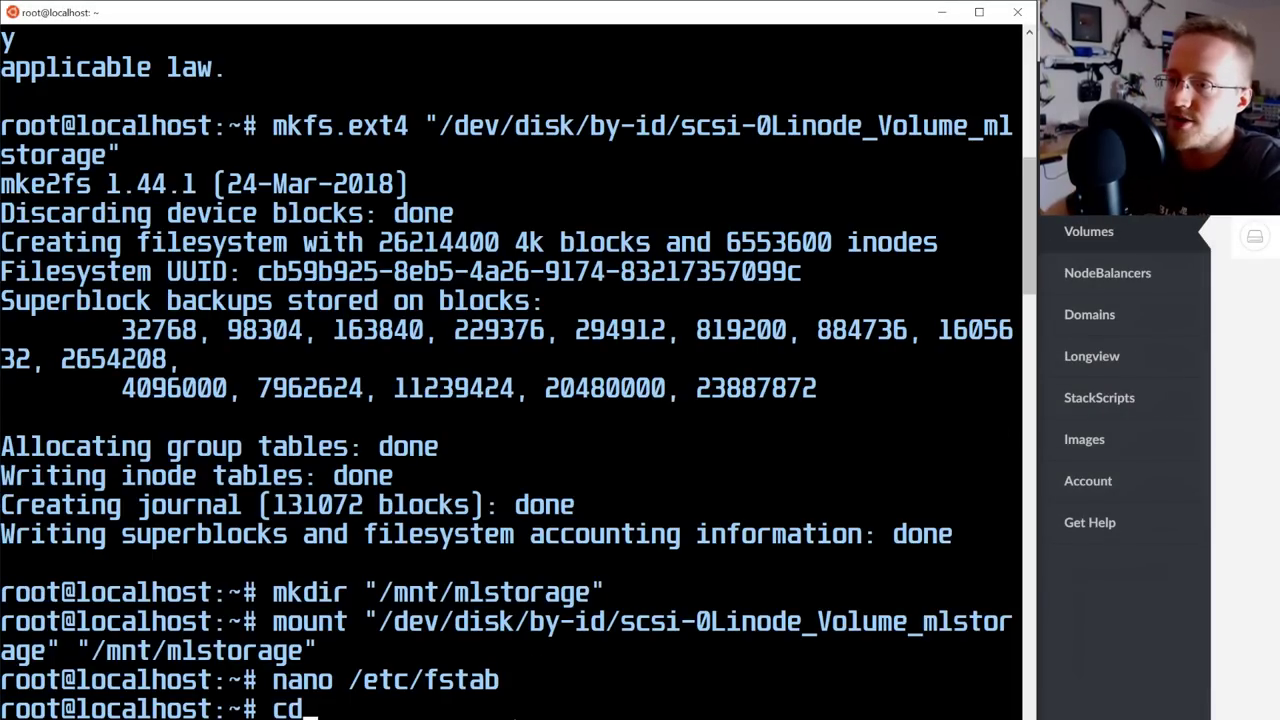
{"action": "type", "text": " /mnt/mlstorage"}
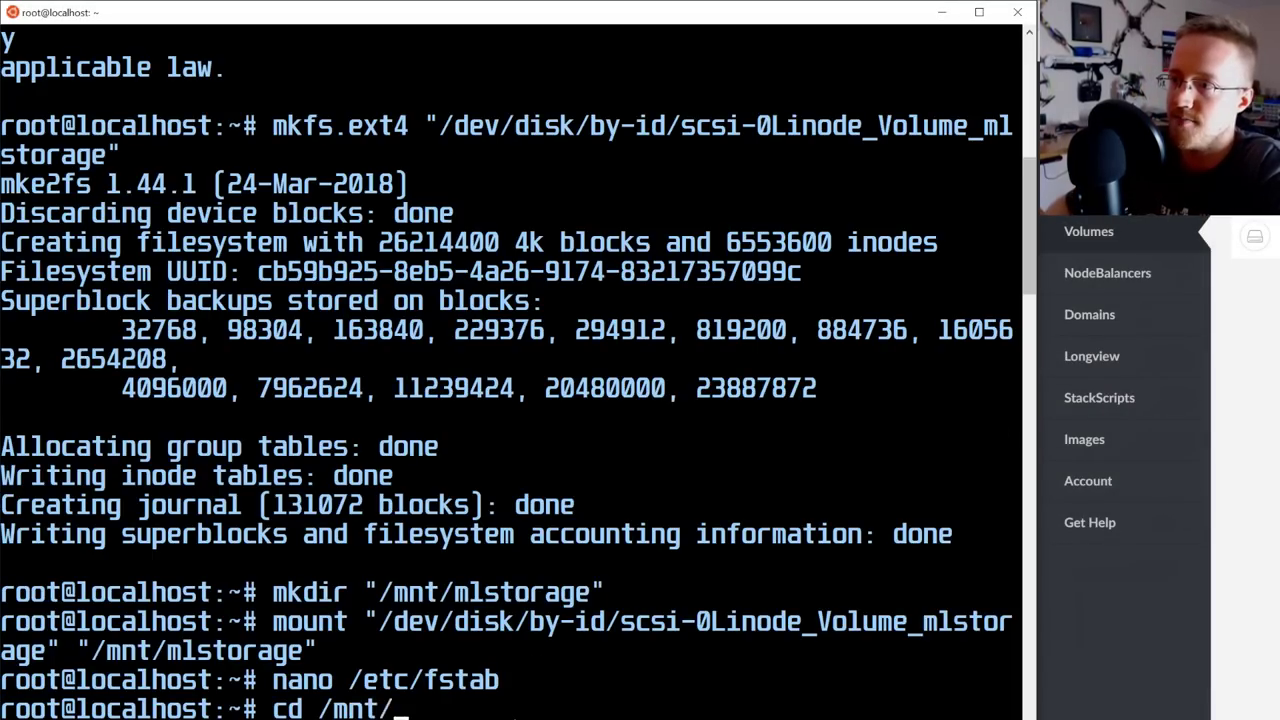
{"action": "key", "text": "Return"}
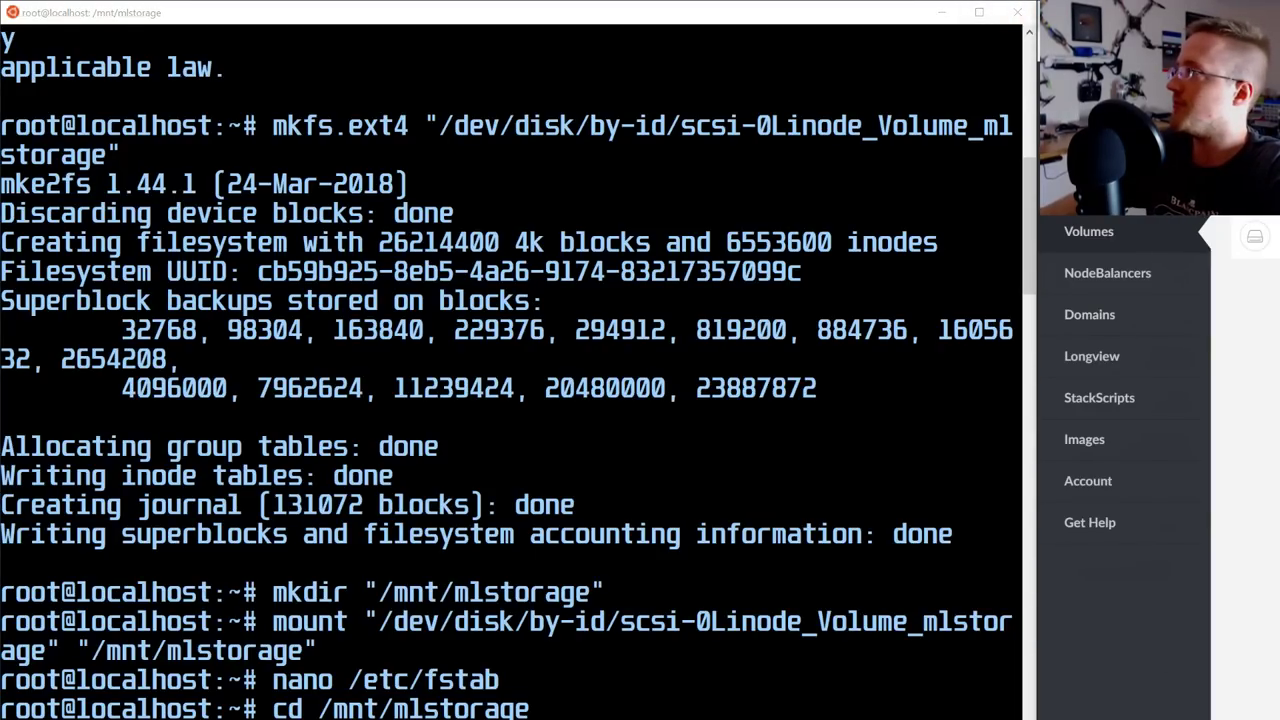
{"action": "key", "text": "super+Down"}
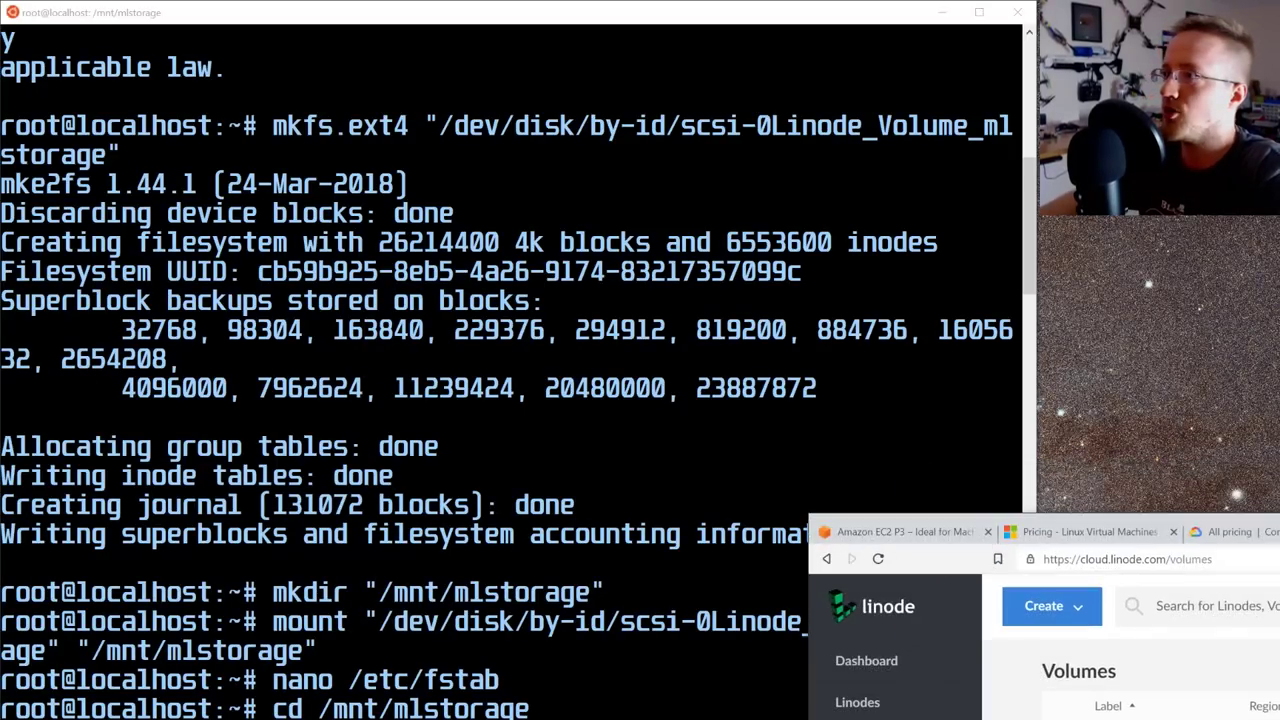
Search Google for 'cats vs dogs microsoft' and open the Kaggle Cats and Dogs Dataset page.
{"action": "key", "text": "ctrl+t"}
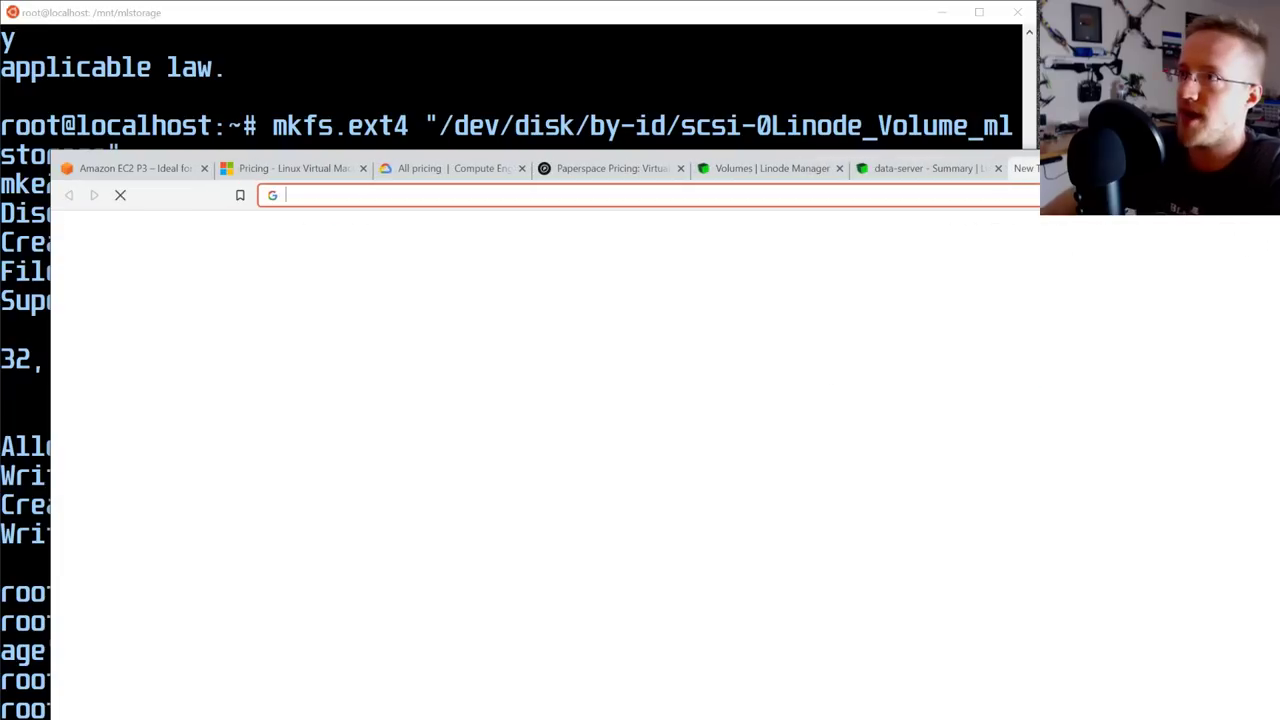
{"action": "type", "text": "google.com"}
{"action": "key", "text": "Return"}
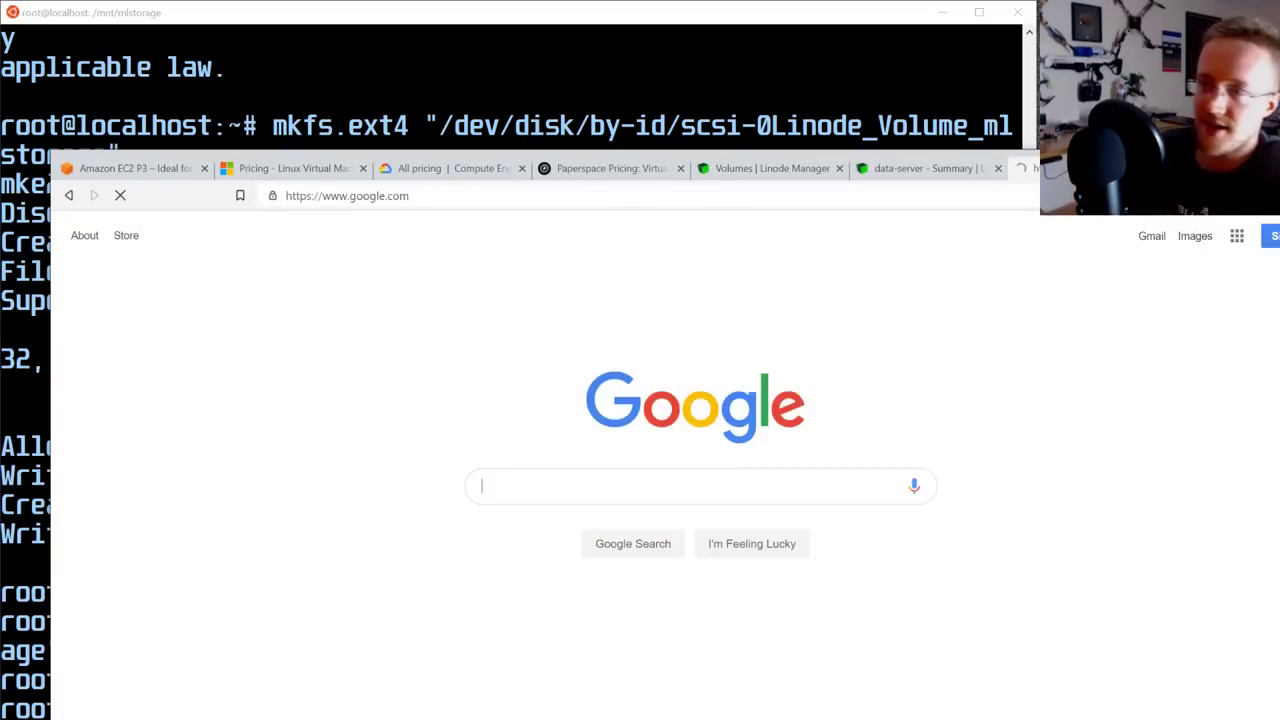
{"action": "type", "text": "ca"}
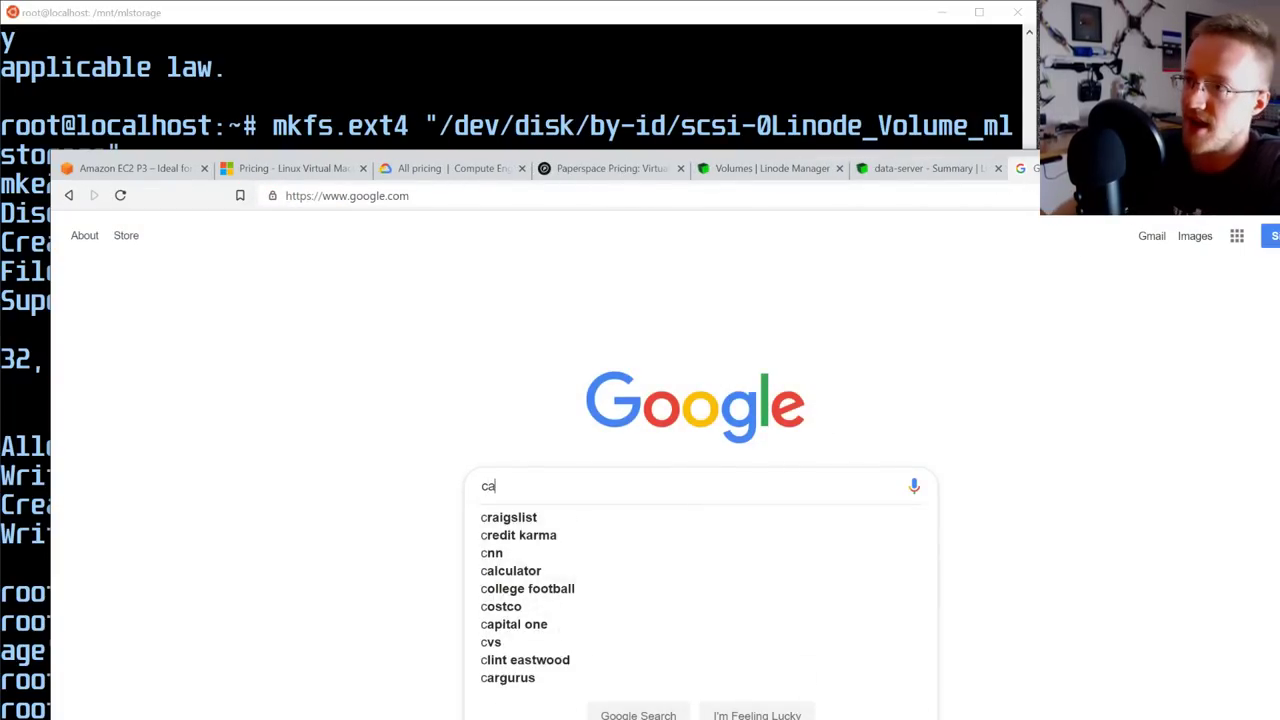
{"action": "type", "text": "ts vs dogs microsoft"}
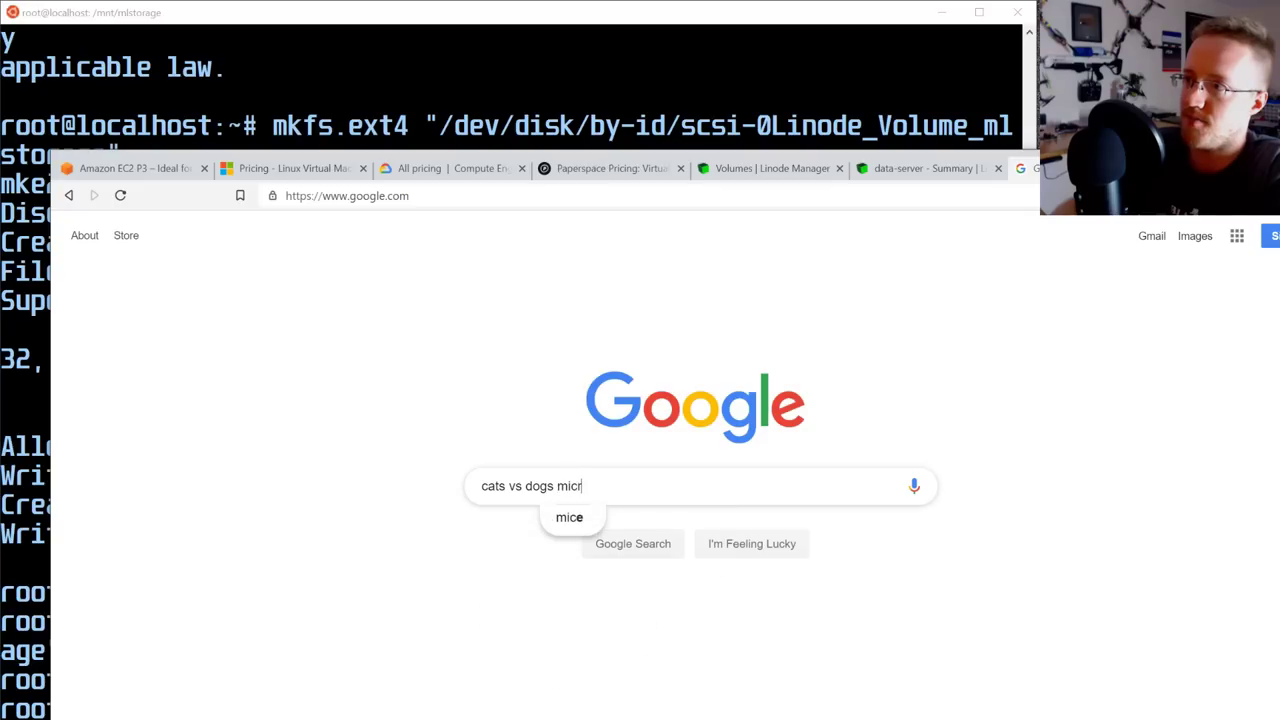
{"action": "key", "text": "Return"}
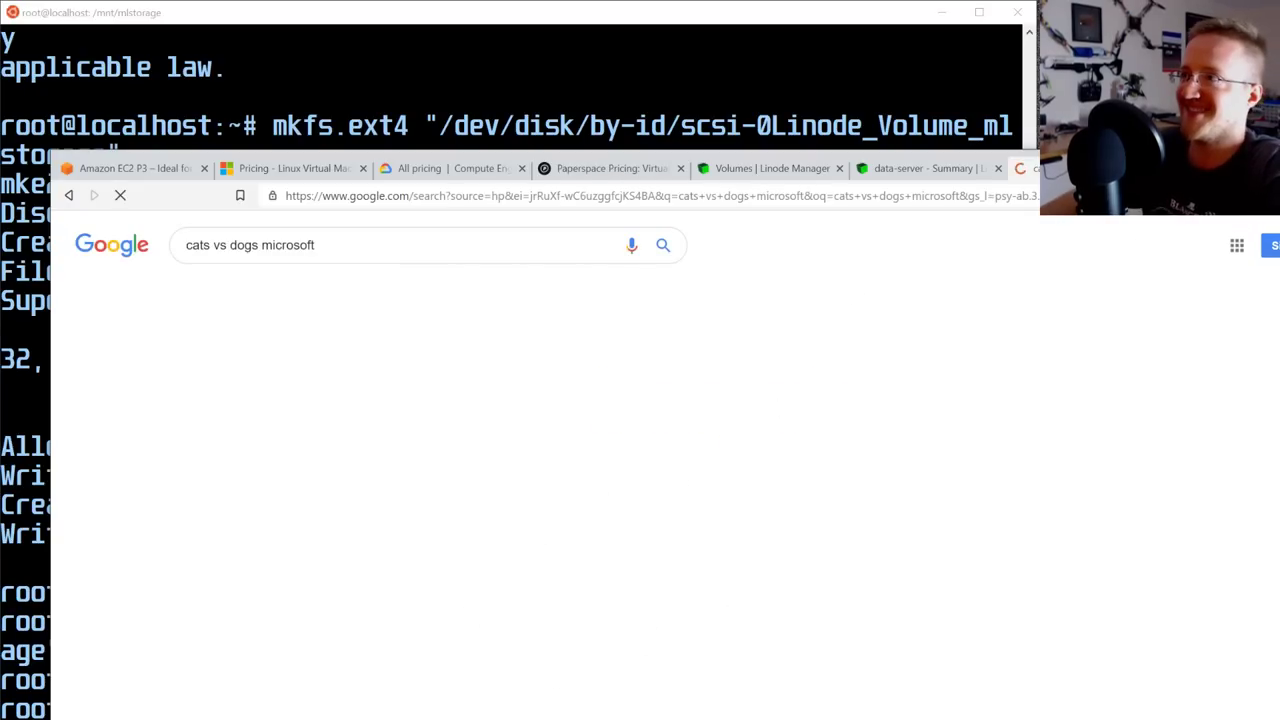
{"action": "left_click", "coordinate": [370, 290]}
{"action": "scroll", "coordinate": [638, 646], "scroll_direction": "down", "scroll_amount": 2}
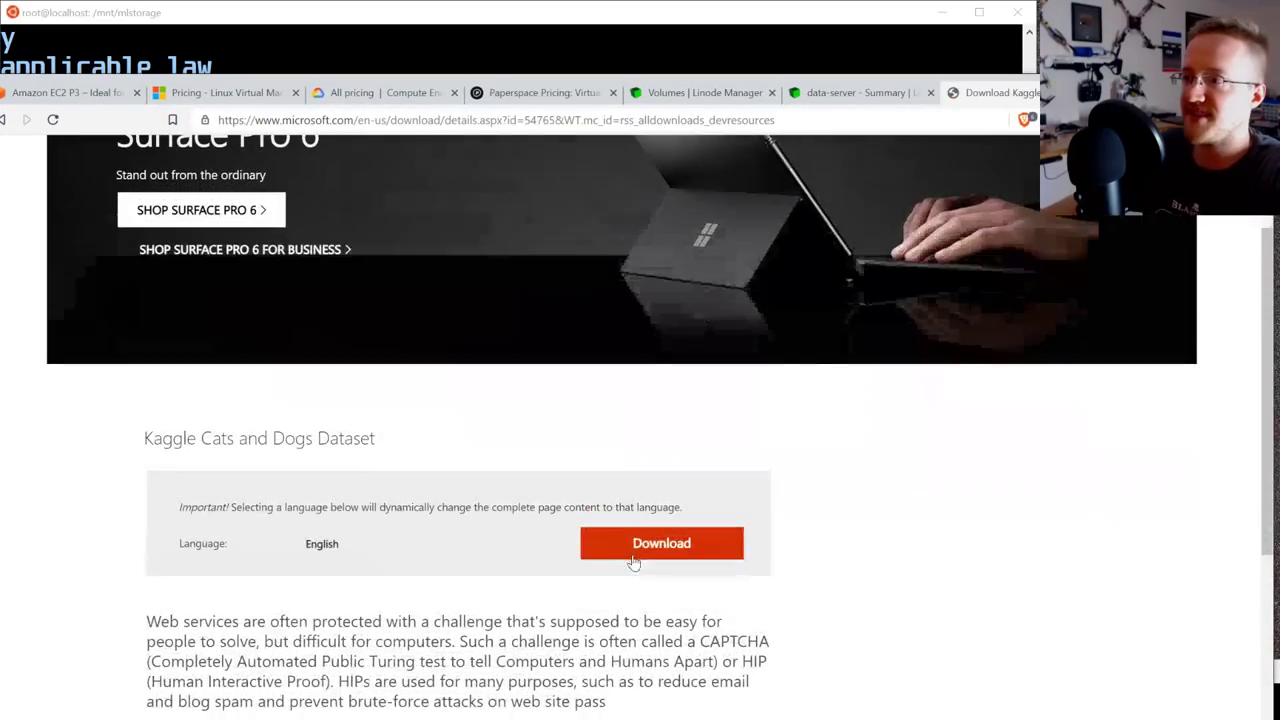
{"action": "scroll", "coordinate": [648, 552], "scroll_direction": "down", "scroll_amount": 4}
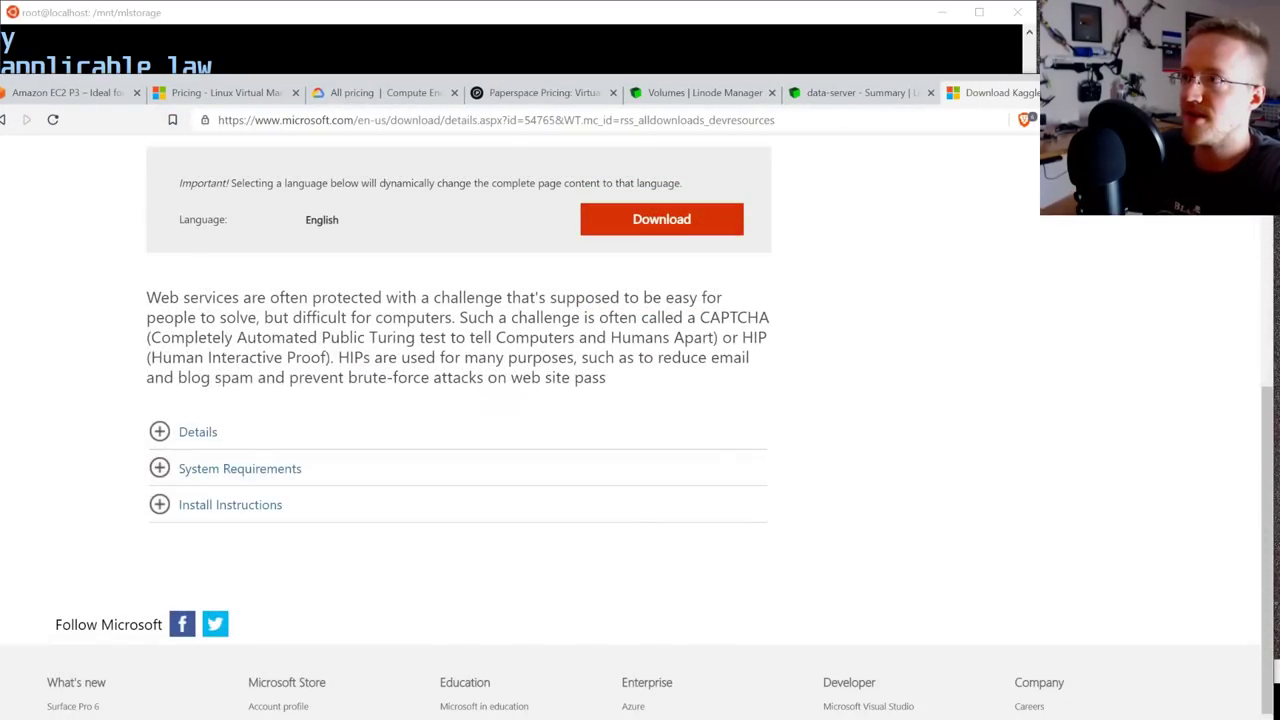
{"action": "scroll", "coordinate": [648, 420], "scroll_direction": "up", "scroll_amount": 3}
Start the download, cancel the local save, and inspect the manual download link options.
{"action": "left_click", "coordinate": [644, 466]}
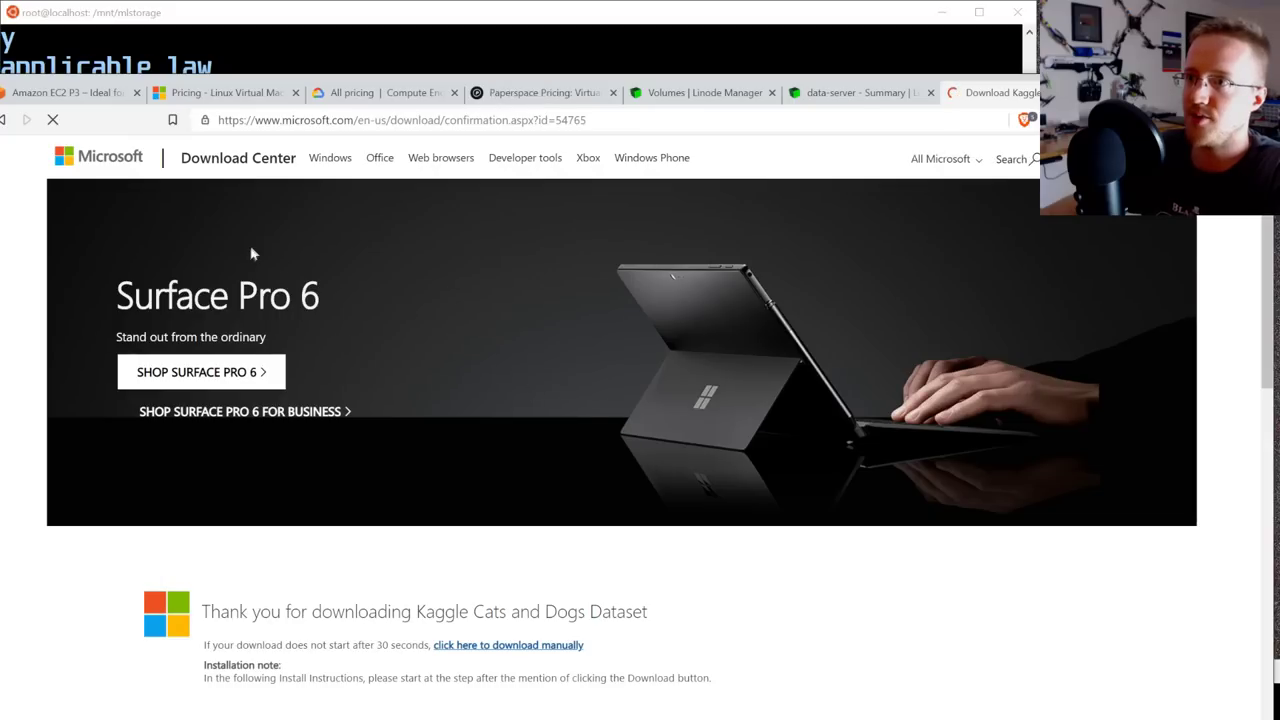
{"action": "key", "text": "Return"}
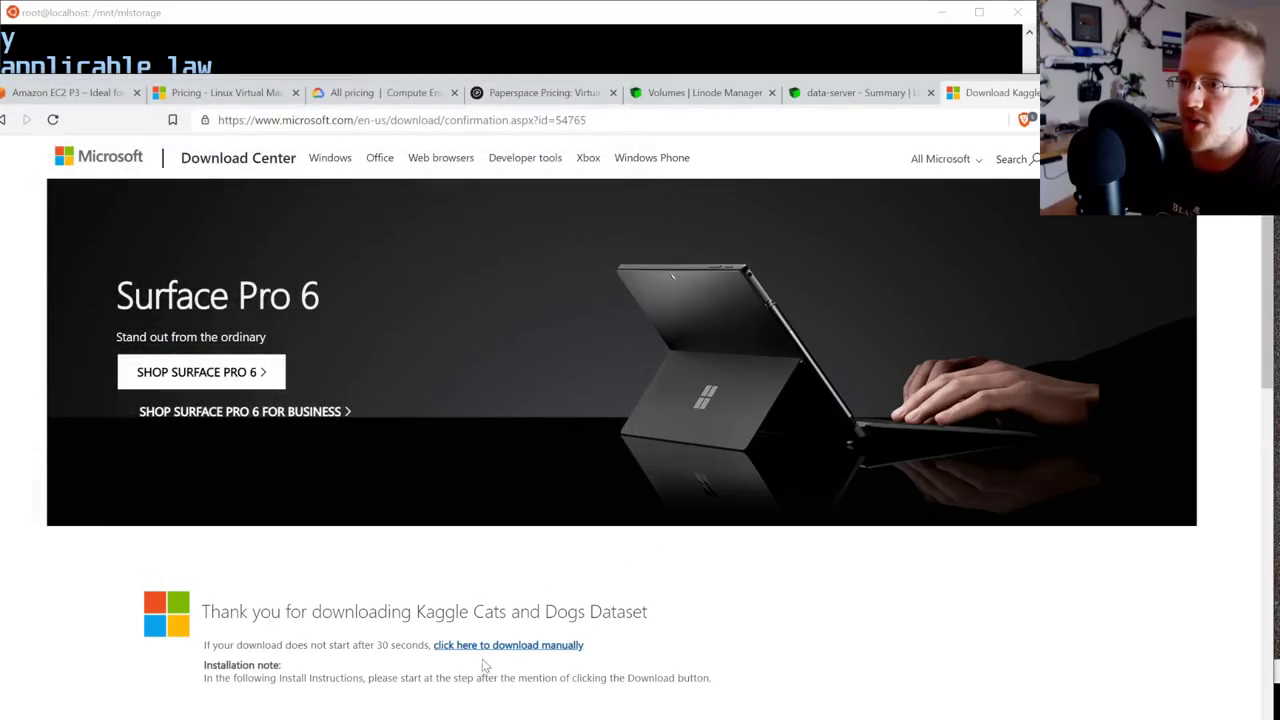
{"action": "right_click", "coordinate": [511, 649]}
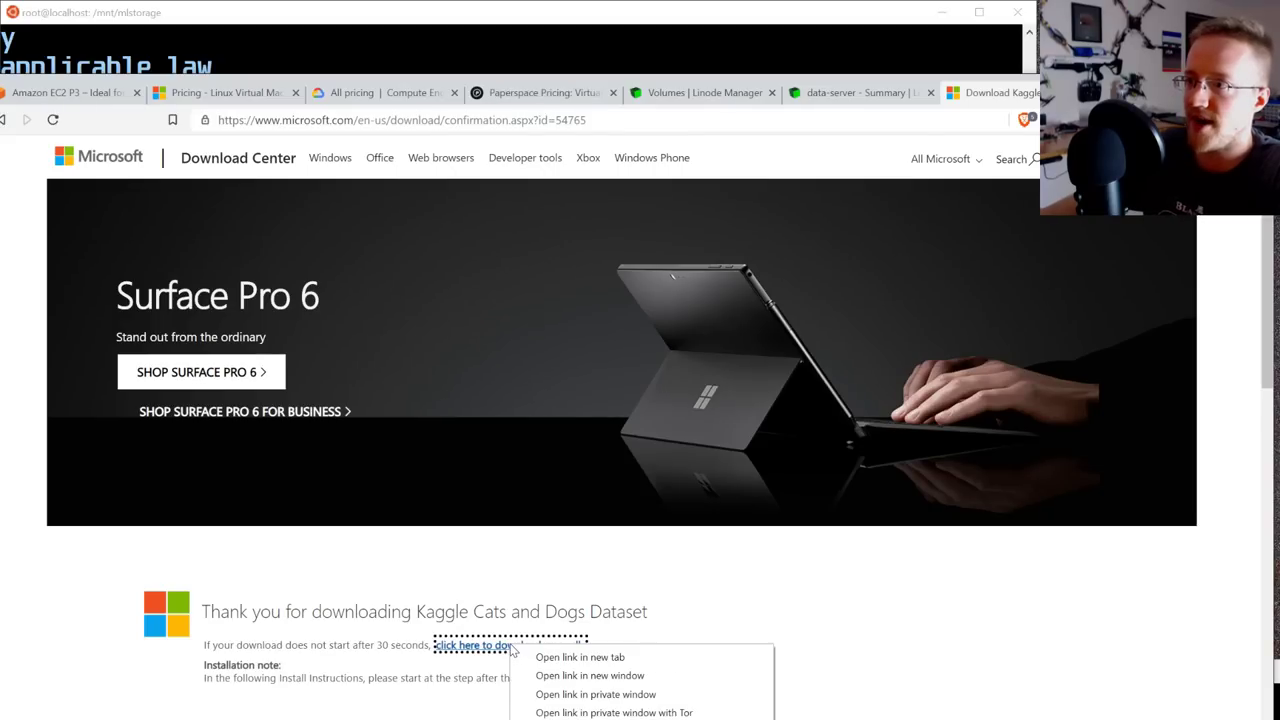
{"action": "key", "text": "Escape"}
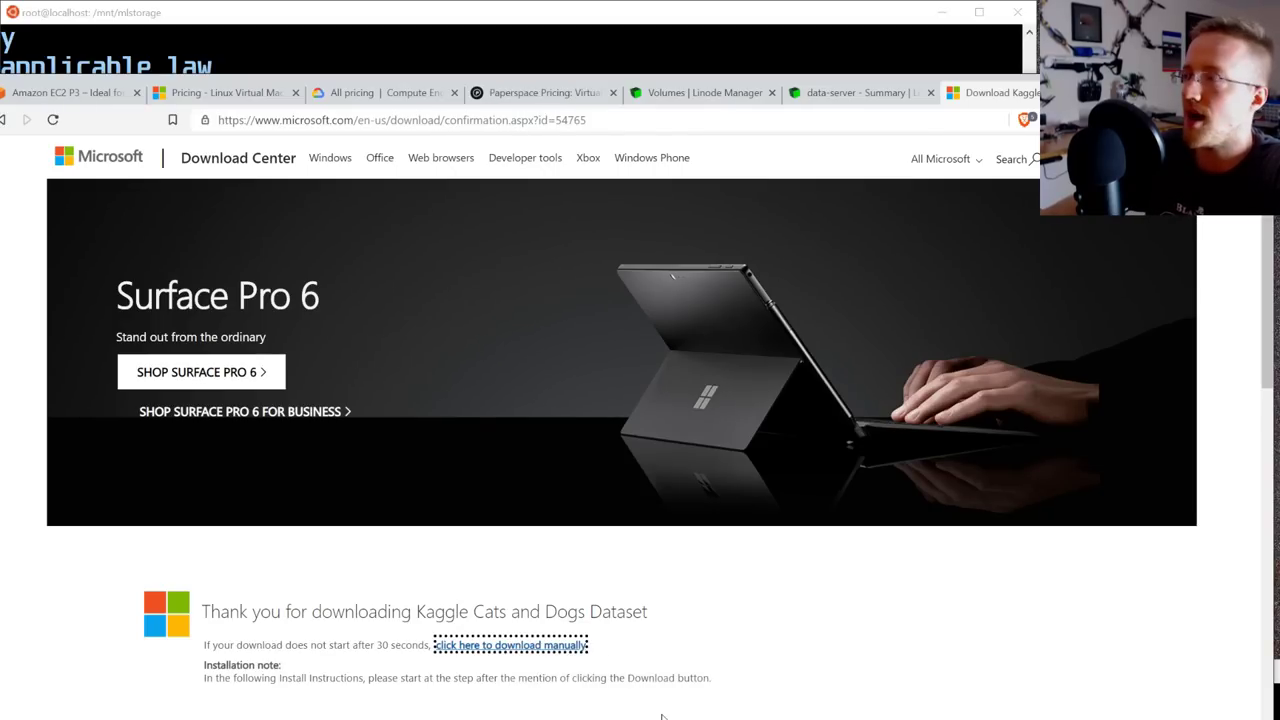
{"action": "key", "text": "super+Down"}
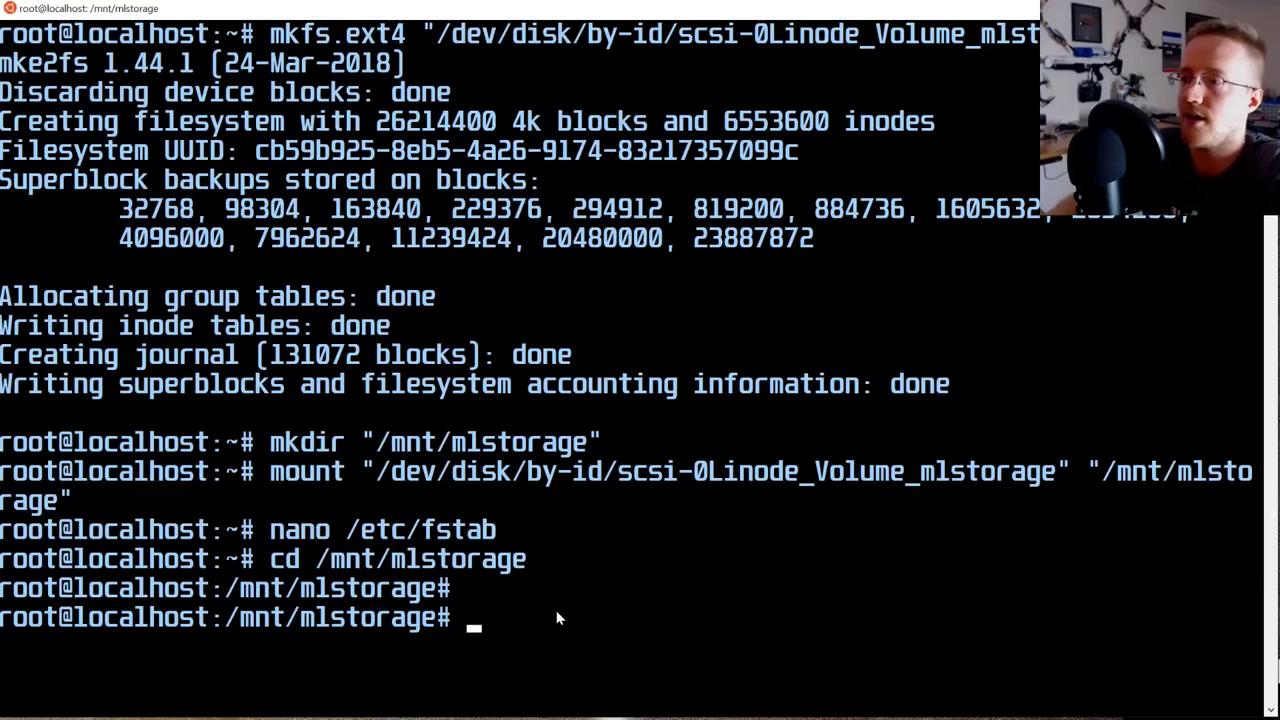
Run wget with the copied dataset link to download kagglecatsanddogs_3367a.zip to the server.
{"action": "type", "text": "wget"}
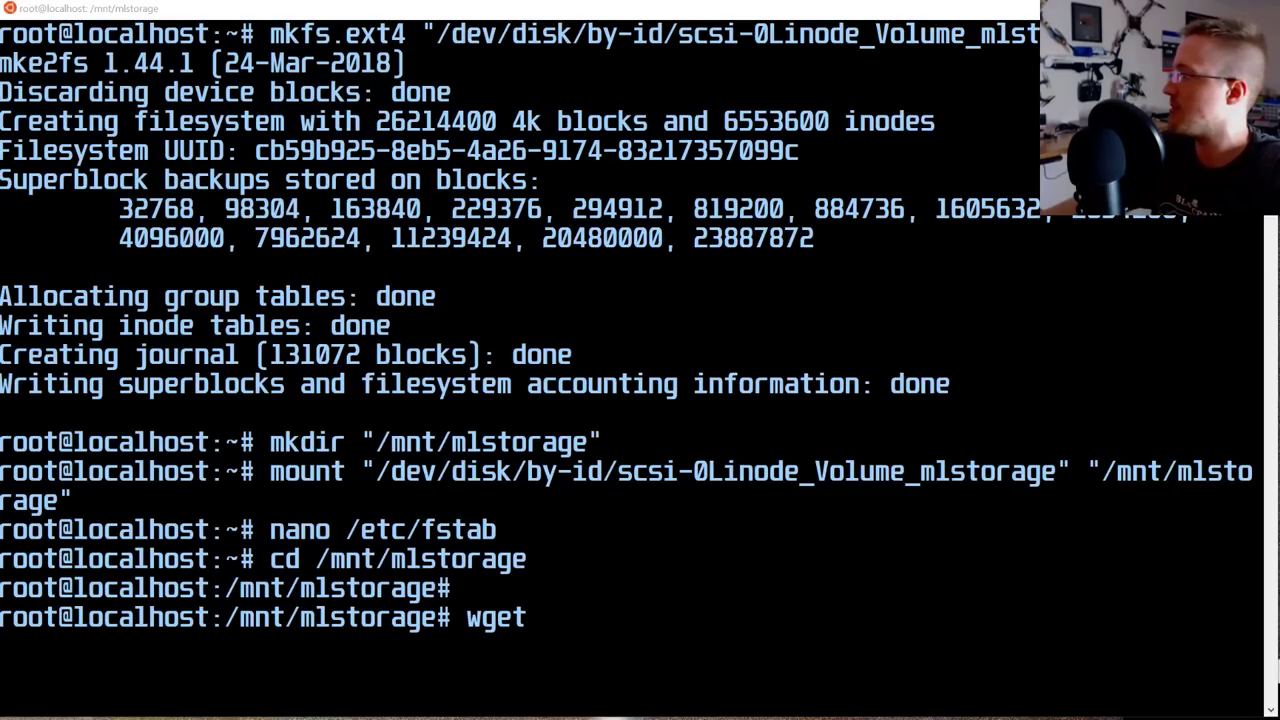
{"action": "key", "text": "alt+Tab"}
{"action": "right_click", "coordinate": [673, 683]}
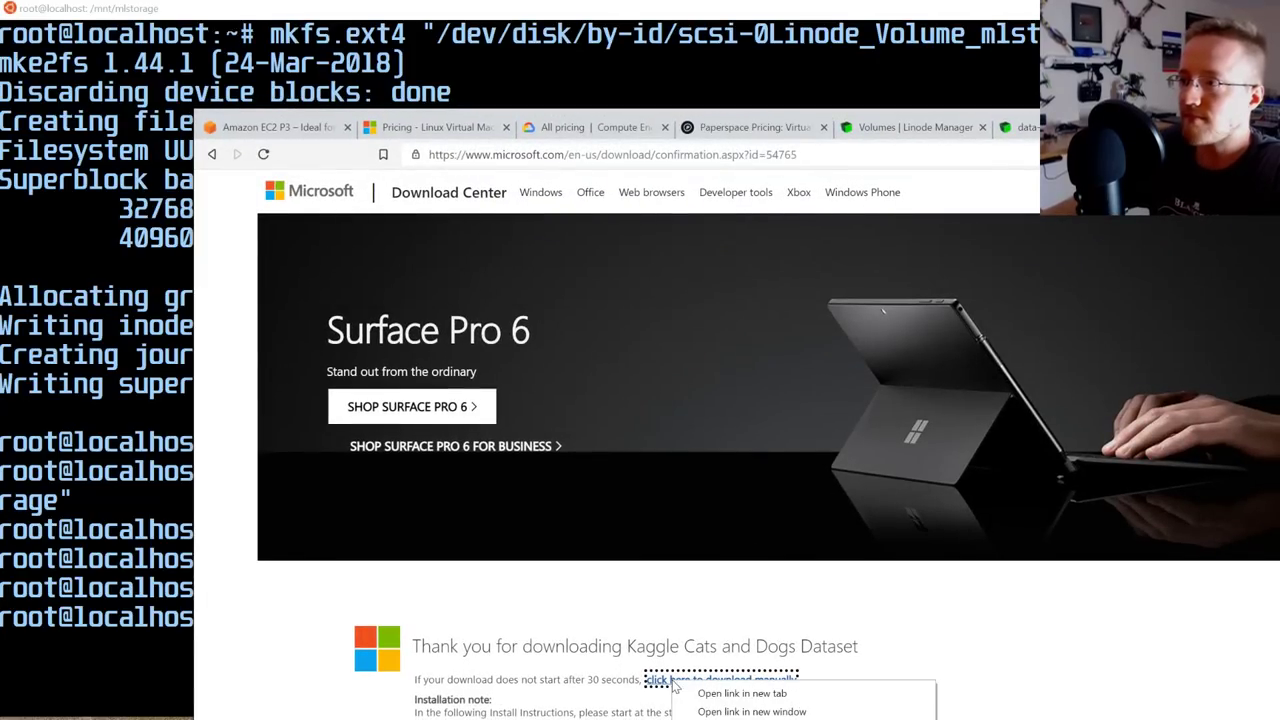
{"action": "key", "text": "e"}
{"action": "key", "text": "alt+Tab"}
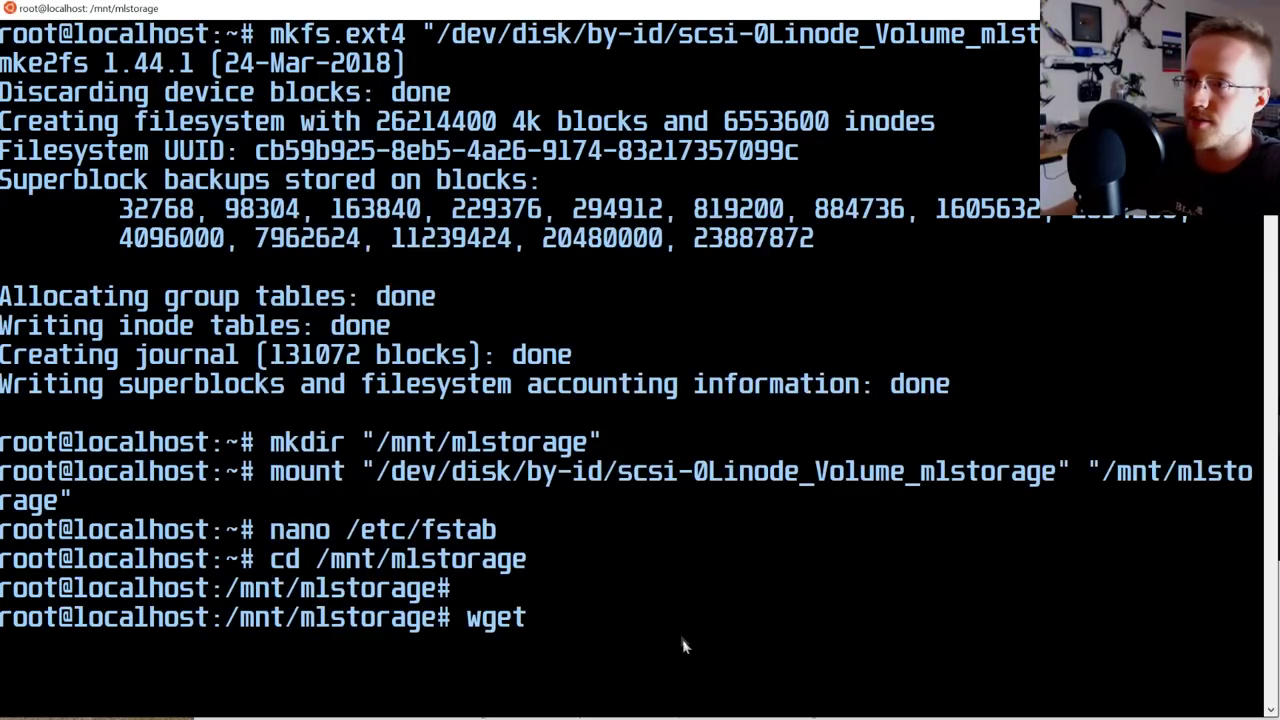
{"action": "right_click", "coordinate": [682, 639]}
{"action": "key", "text": "Return"}
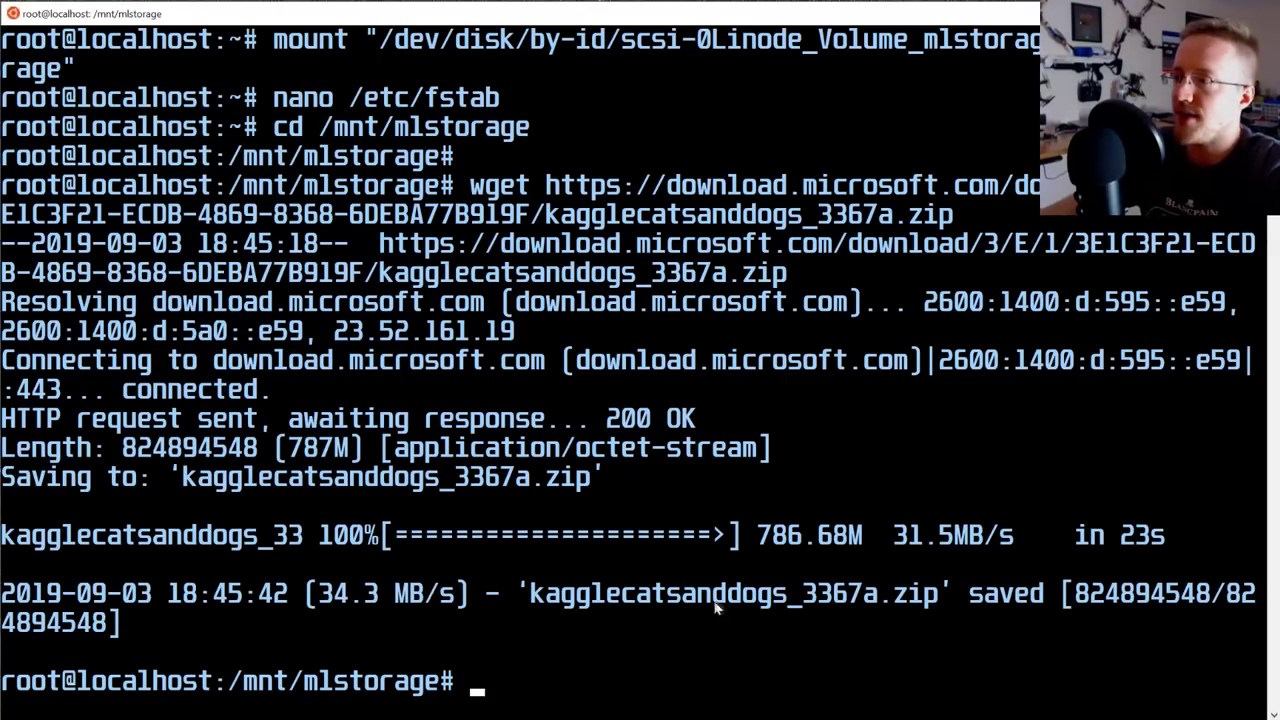
Clear the selection and start typing a tar extraction command at a fresh prompt.
{"action": "left_click_drag", "start_coordinate": [518, 595], "coordinate": [938, 600]}
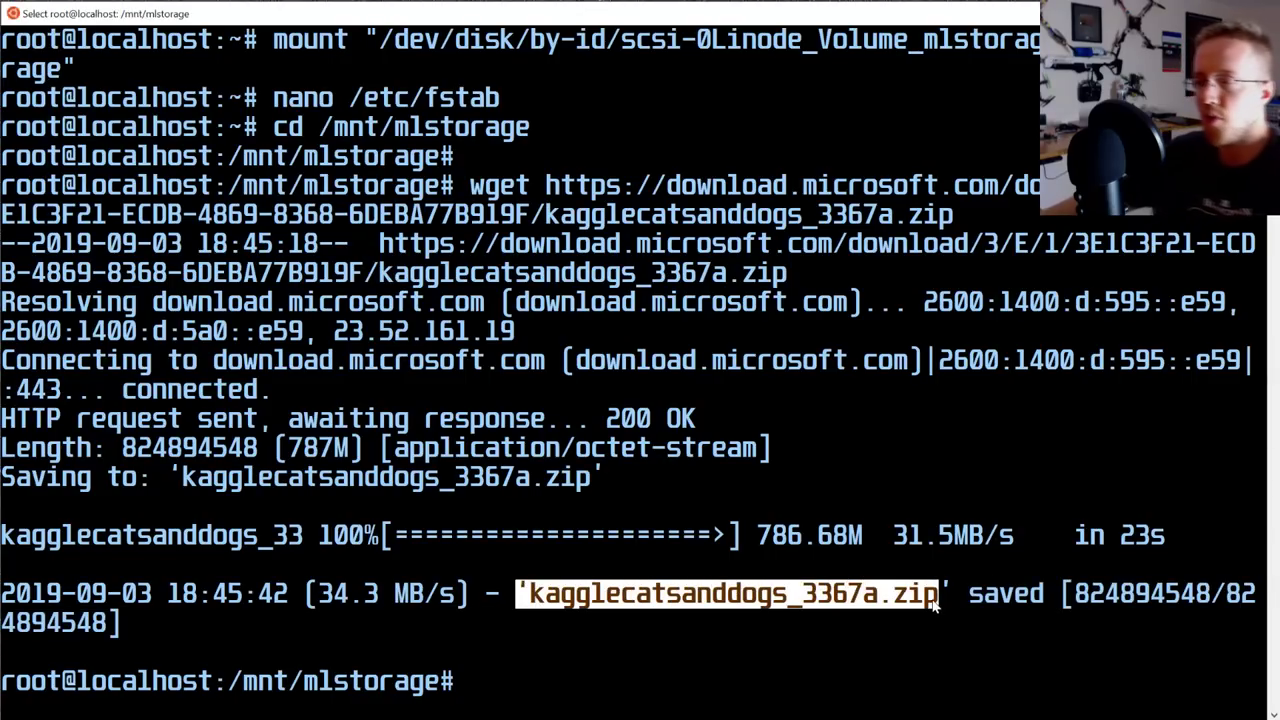
{"action": "left_click", "coordinate": [615, 703]}
{"action": "key", "text": "Escape"}
{"action": "key", "text": "Return"}
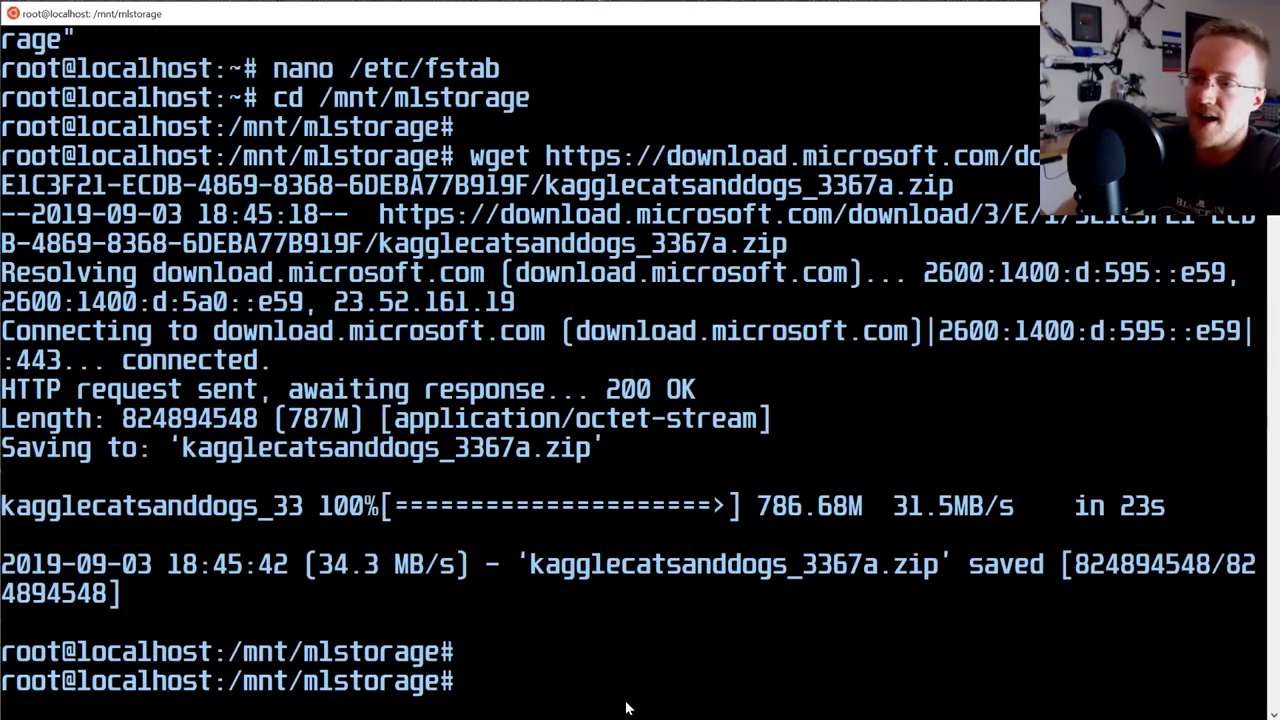
{"action": "type", "text": "sudo apt-get install uniz"}
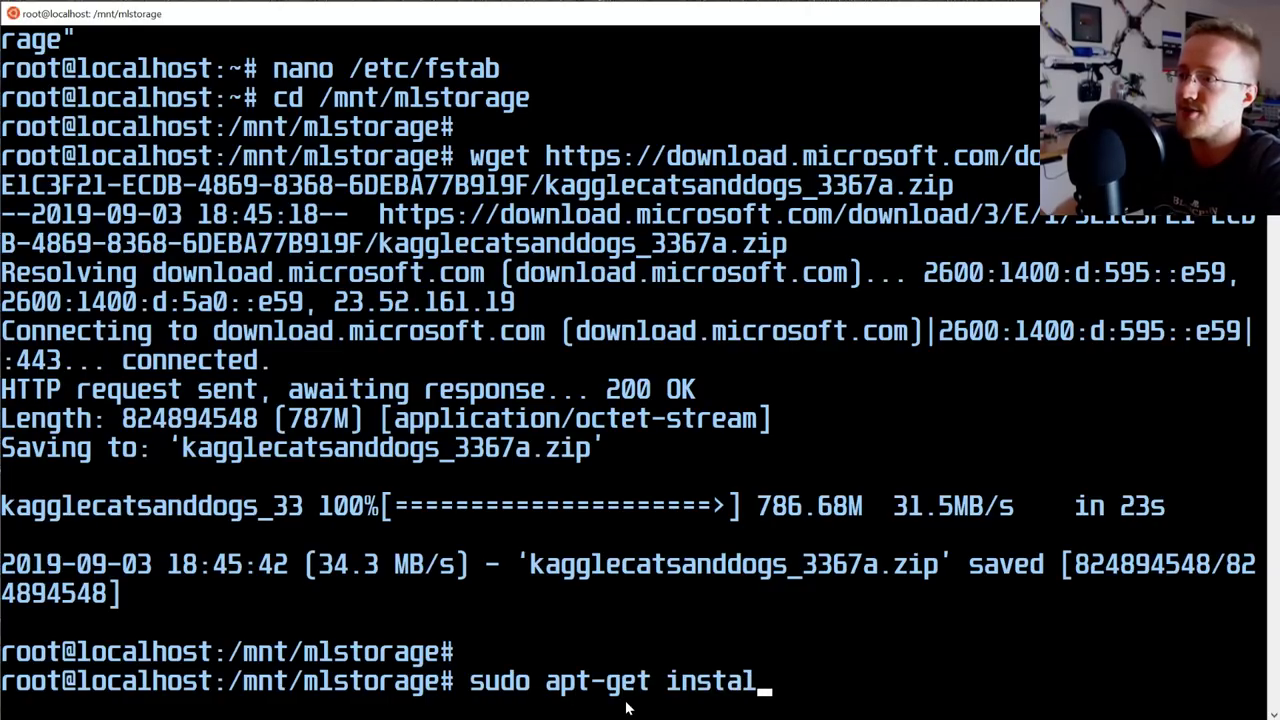
Run sudo apt-get install unzip, fixing the misspelled package name first.
{"action": "key", "text": "BackSpace"}
{"action": "key", "text": "BackSpace"}
{"action": "type", "text": "zip"}
{"action": "key", "text": "Return"}
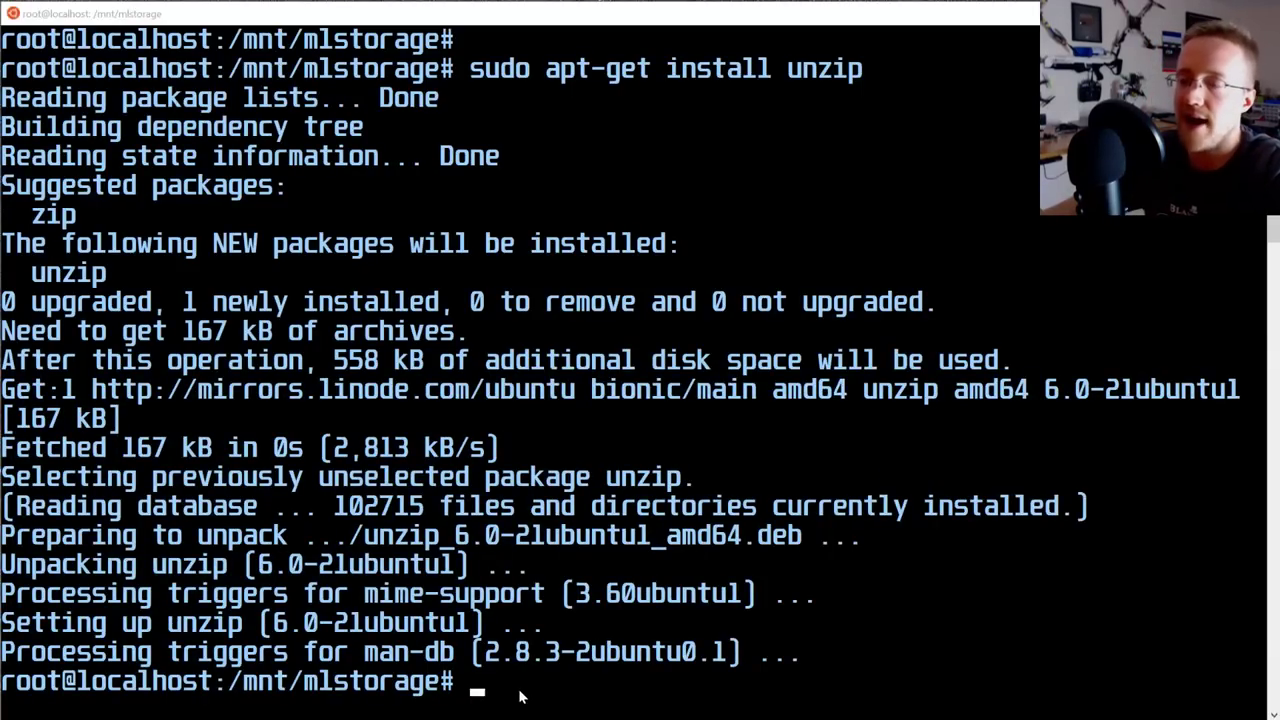
List /mnt/mlstorage, then unzip kagglecatsanddogs_3367a.zip to extract PetImages.
{"action": "left_click", "coordinate": [613, 680]}
{"action": "key", "text": "Return"}
{"action": "key", "text": "Return"}
{"action": "key", "text": "Return"}
{"action": "type", "text": "ls"}
{"action": "key", "text": "Return"}
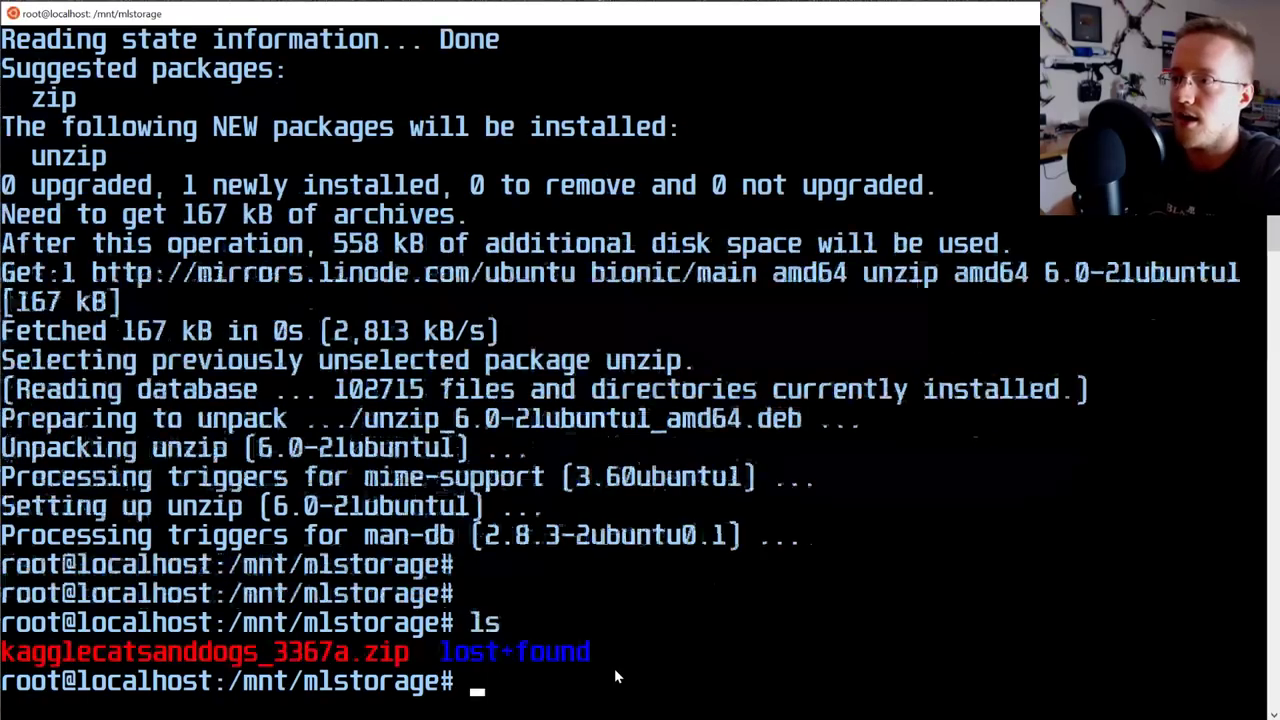
{"action": "type", "text": "unzip kag"}
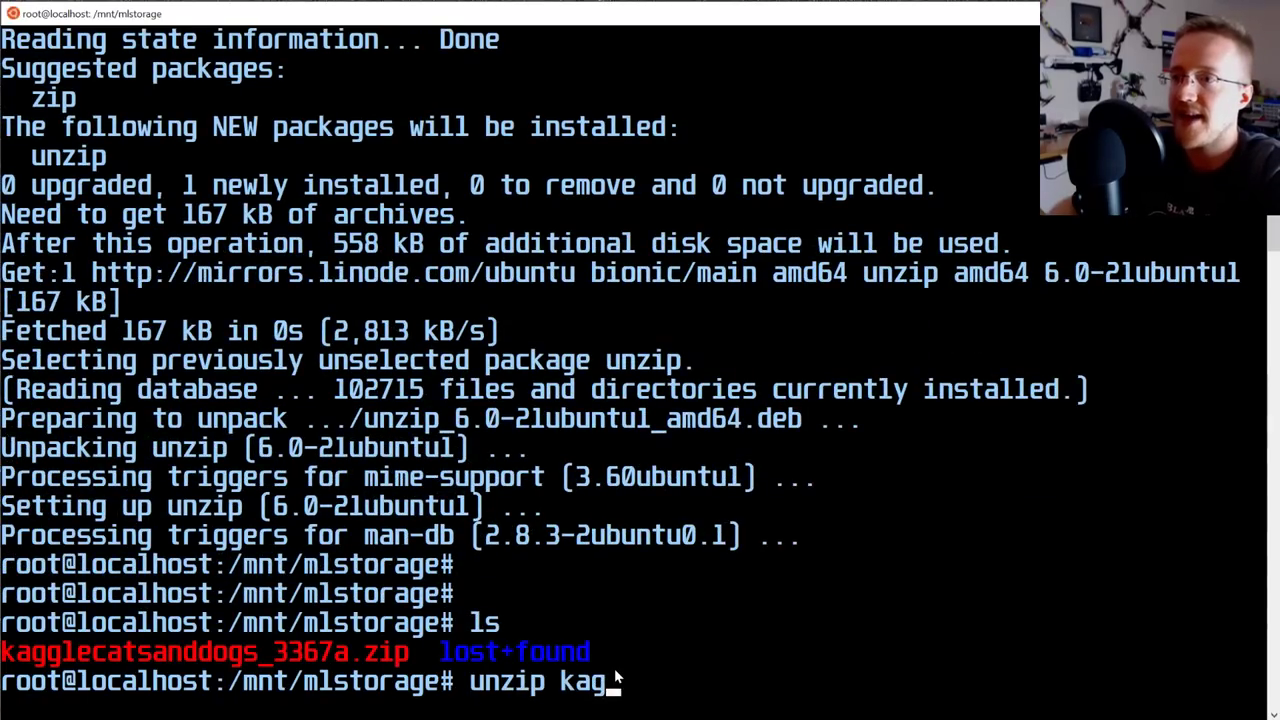
{"action": "key", "text": "Tab"}
{"action": "key", "text": "Return"}
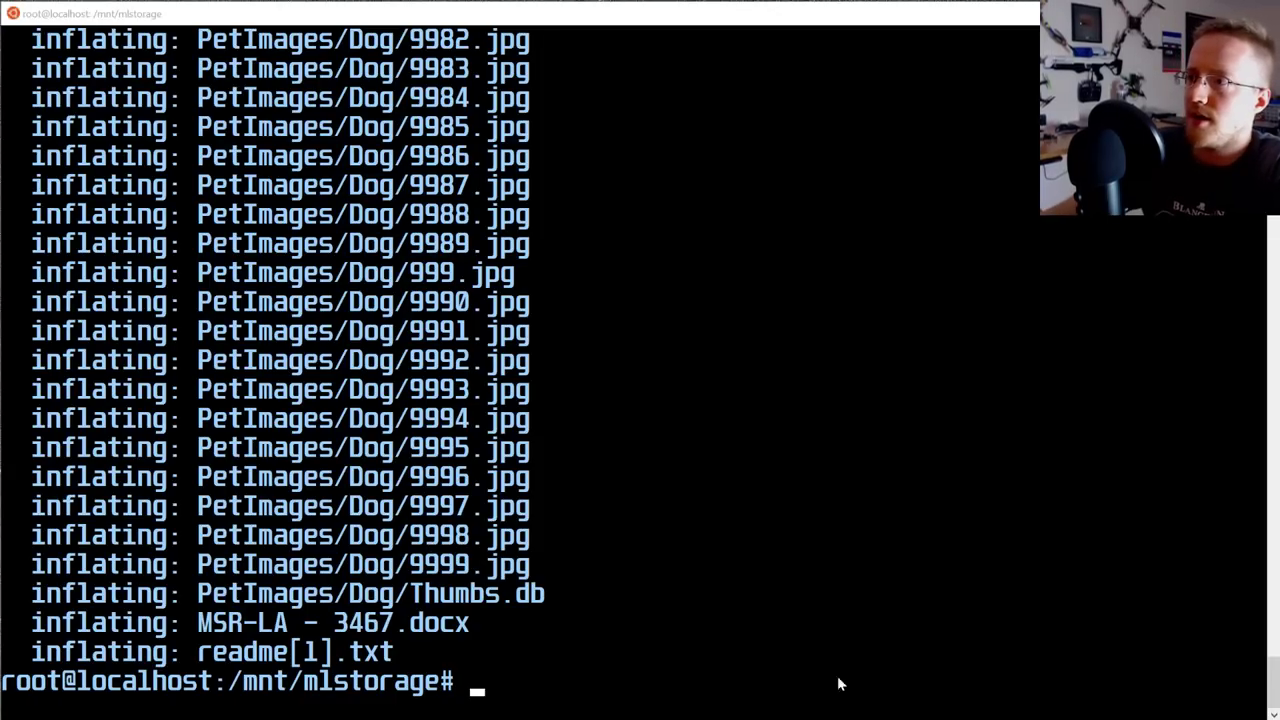
List the extracted folder with ls, showing PetImages beside the zip.
{"action": "type", "text": "ls"}
{"action": "key", "text": "Return"}
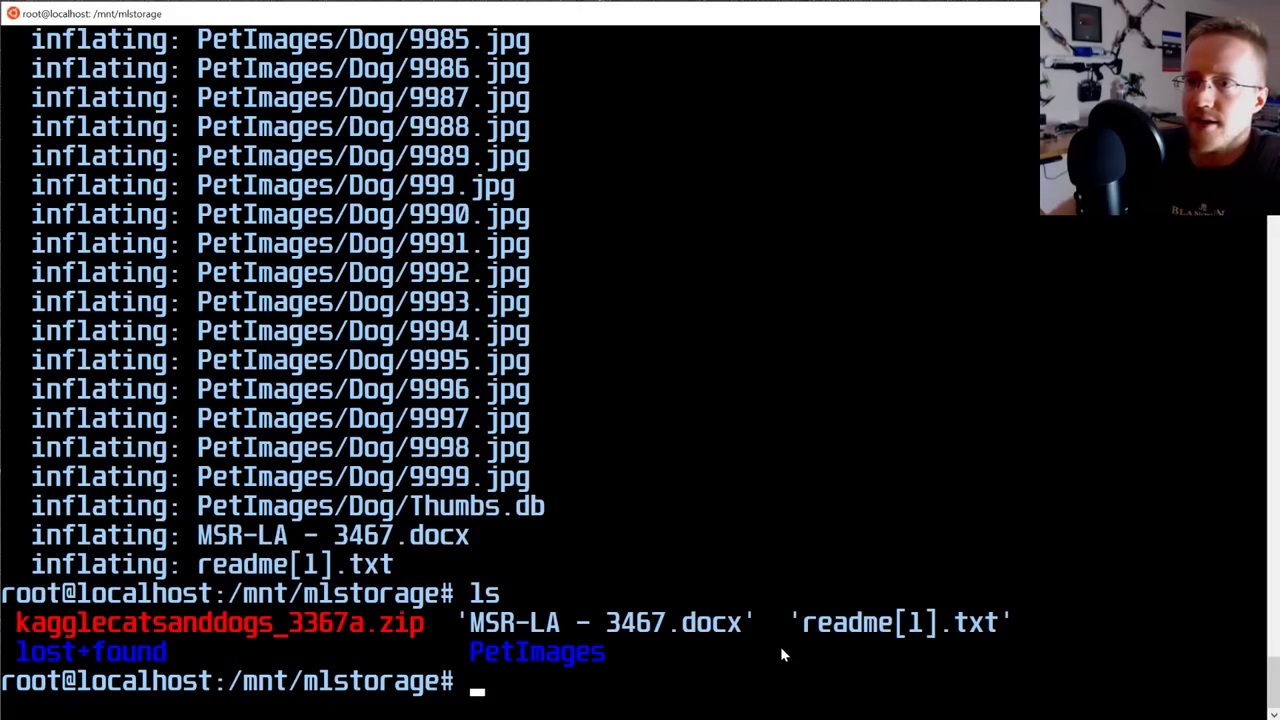
{"action": "left_click_drag", "start_coordinate": [124, 651], "coordinate": [78, 652]}
{"action": "left_click_drag", "start_coordinate": [440, 652], "coordinate": [170, 655]}
{"action": "left_click", "coordinate": [537, 685]}
{"action": "left_click", "coordinate": [612, 683]}
{"action": "key", "text": "Escape"}
{"action": "key", "text": "Return"}
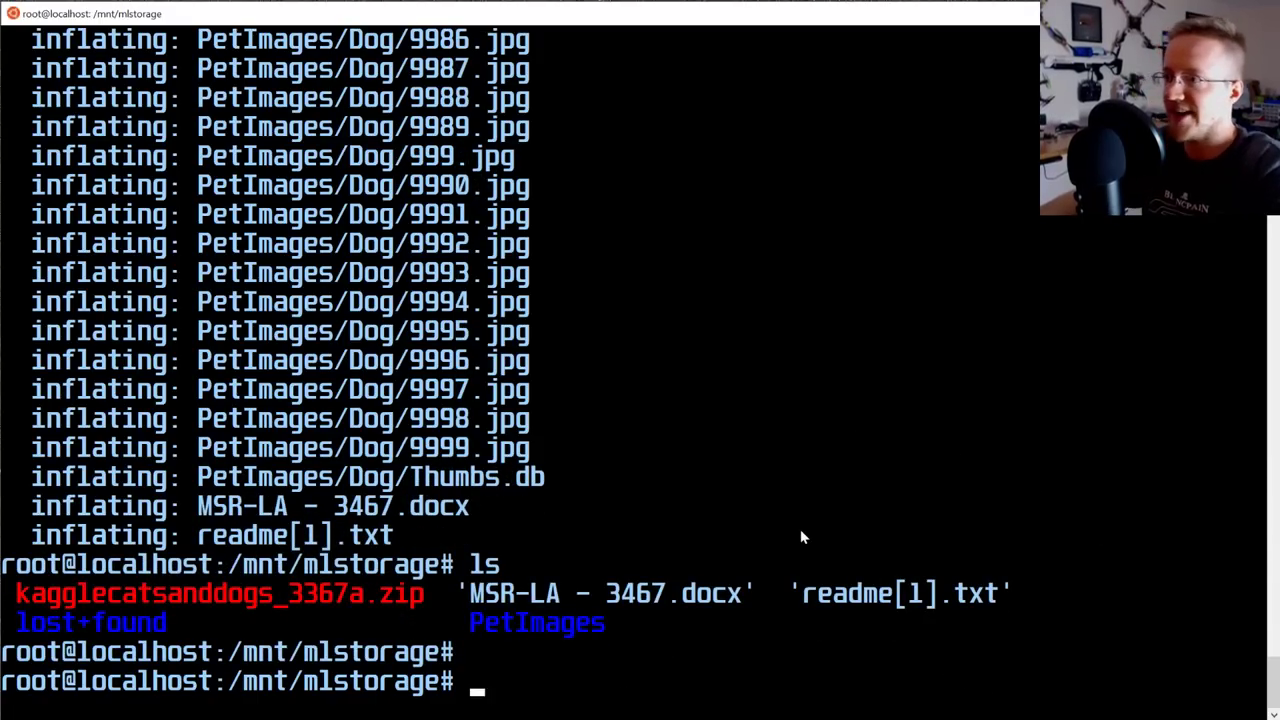
Put 'PetImages' on the prompt, erase it again, and move the terminal aside to reveal the browser.
{"action": "left_click_drag", "start_coordinate": [470, 622], "coordinate": [606, 622]}
{"action": "left_click", "coordinate": [674, 694]}
{"action": "type", "text": "PetImages"}
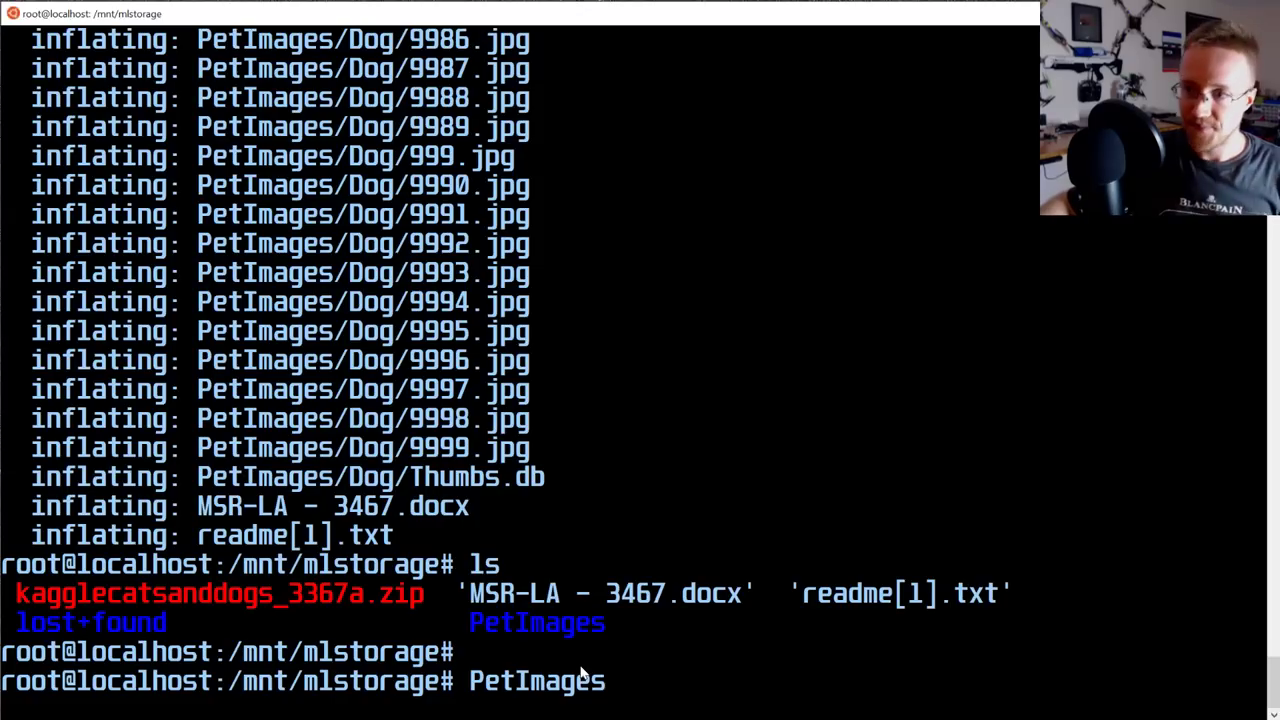
{"action": "key", "text": "BackSpace"}
{"action": "key", "text": "BackSpace"}
{"action": "key", "text": "BackSpace"}
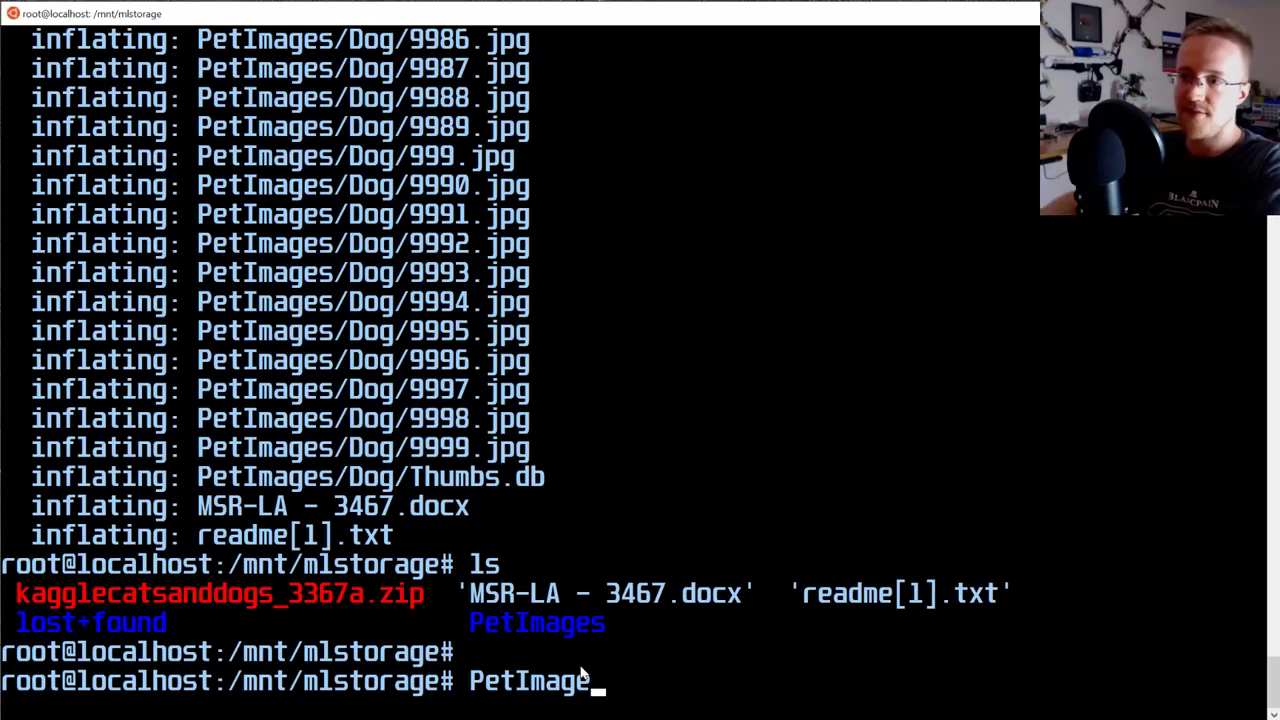
{"action": "key", "text": "BackSpace"}
{"action": "key", "text": "BackSpace"}
{"action": "key", "text": "BackSpace"}
{"action": "key", "text": "BackSpace"}
{"action": "key", "text": "BackSpace"}
{"action": "key", "text": "BackSpace"}
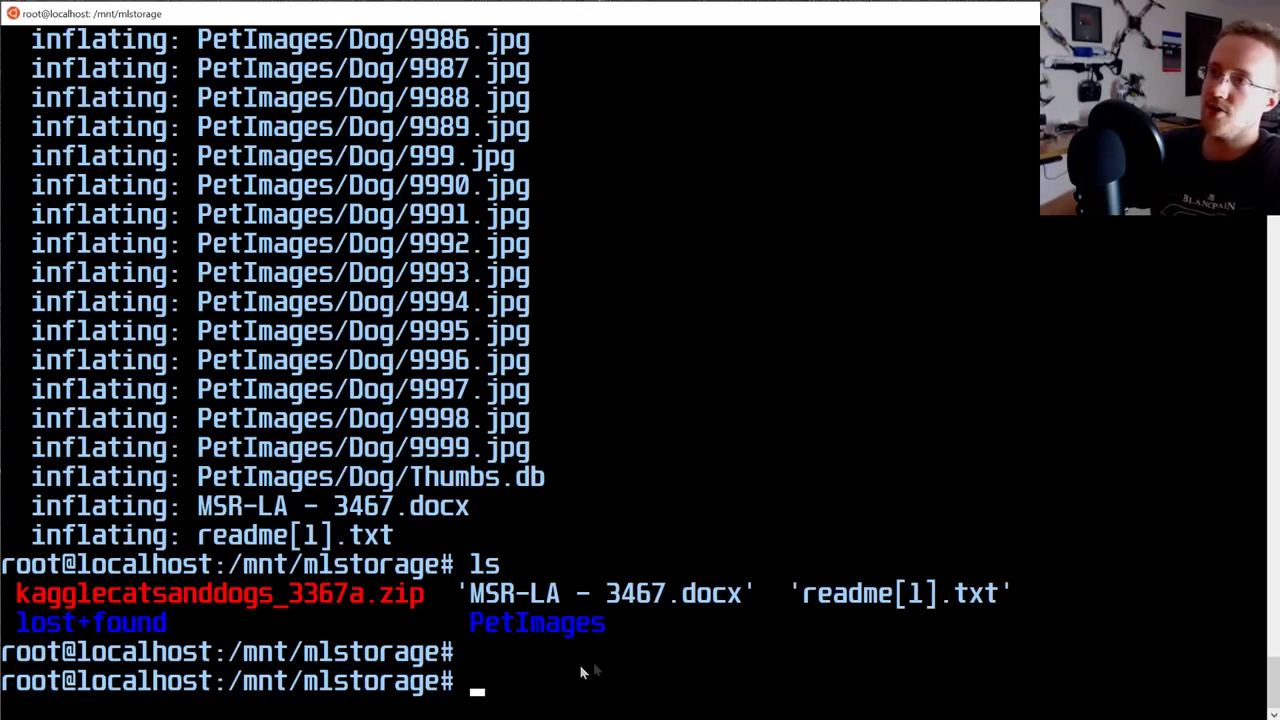
{"action": "left_click_drag", "start_coordinate": [912, 18], "coordinate": [1005, 236]}
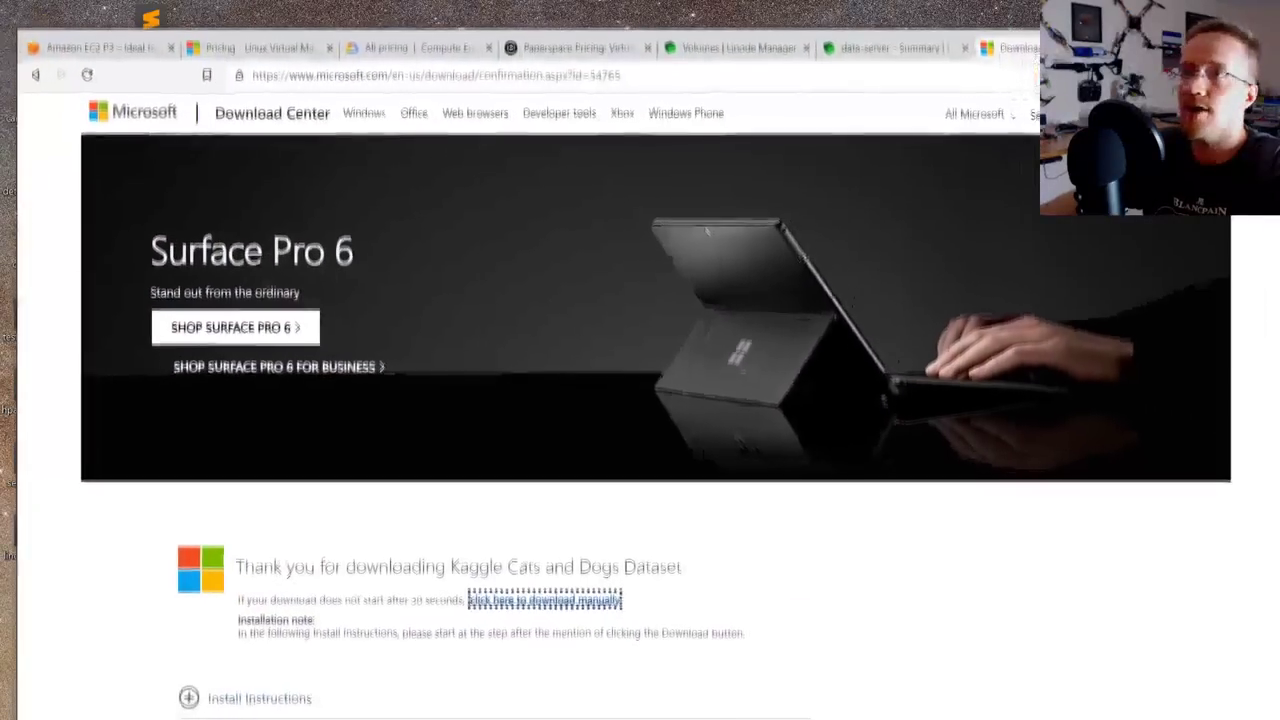
Search Community StackScripts for 'sentd' and open Sentdex TensorFlow-GPU and PyTorch Setup.
{"action": "left_click", "coordinate": [730, 22]}
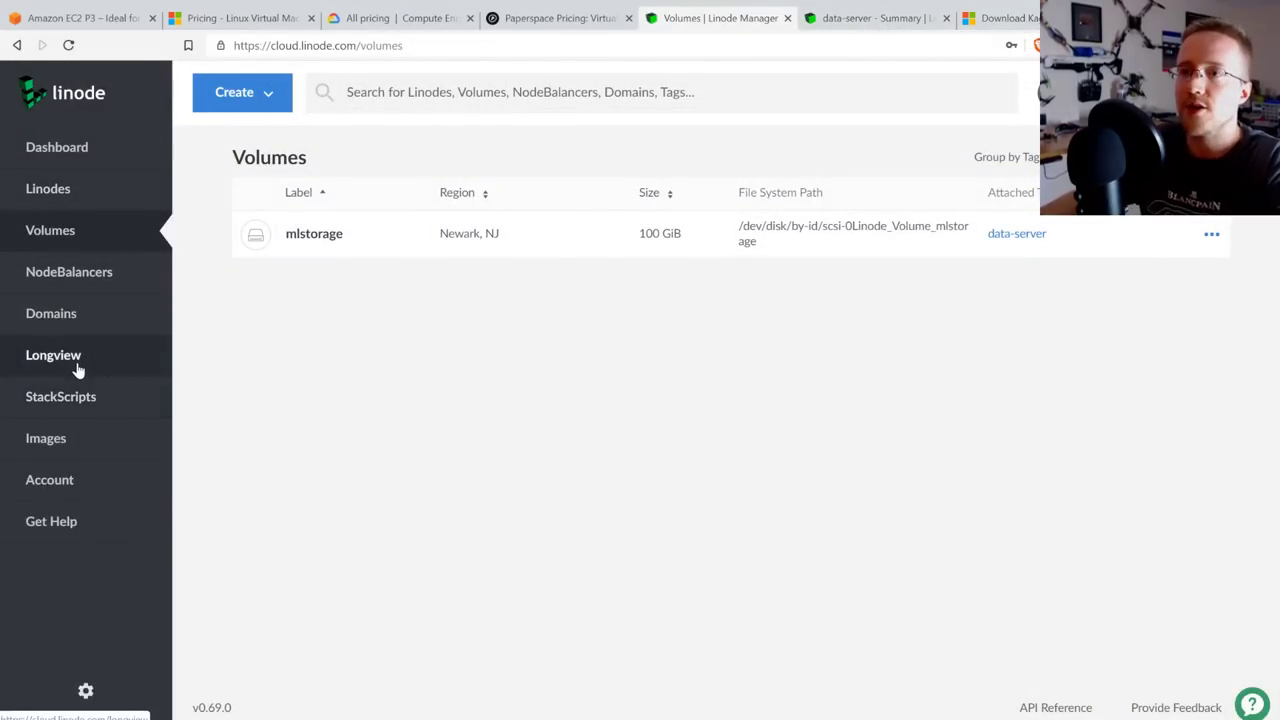
{"action": "left_click", "coordinate": [82, 397]}
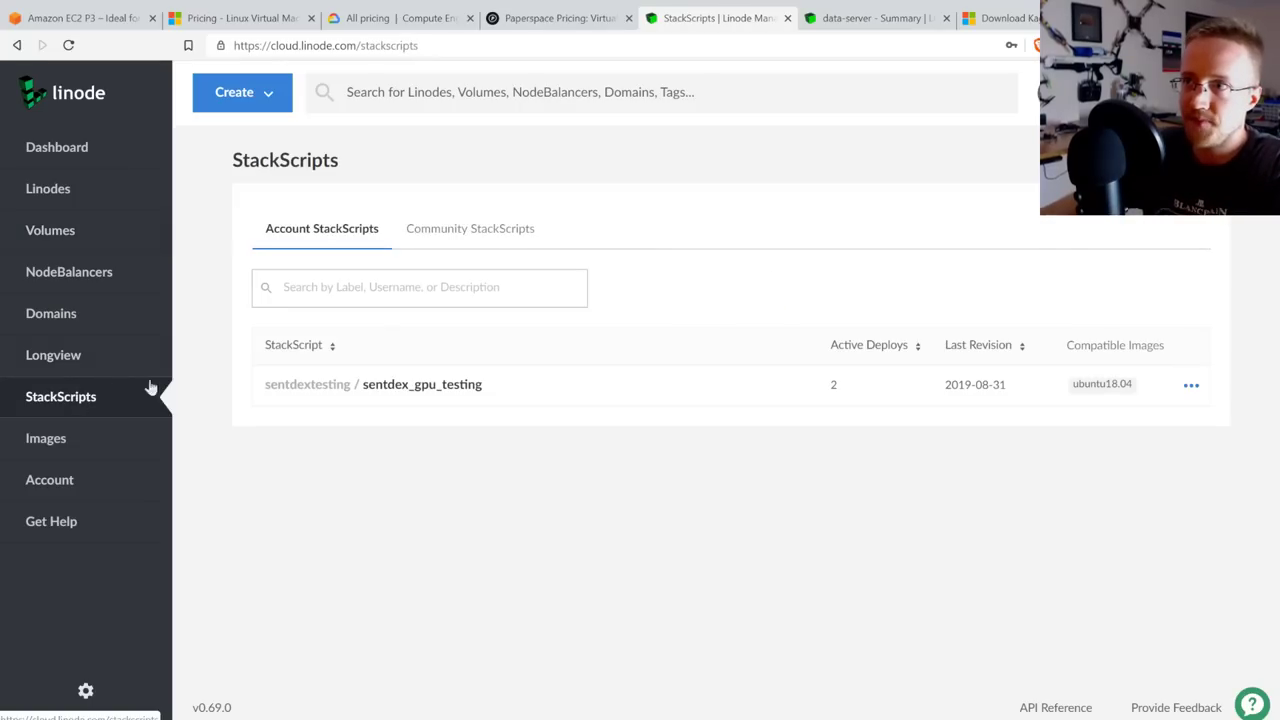
{"action": "left_click", "coordinate": [453, 230]}
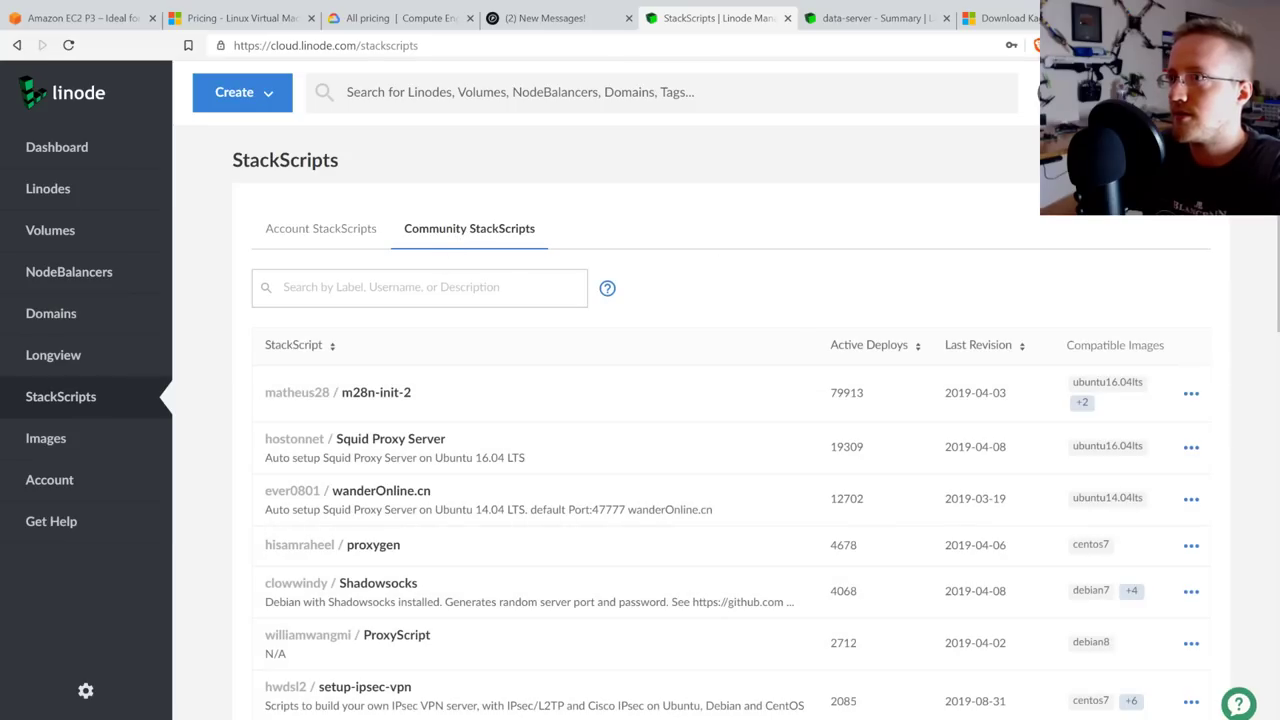
{"action": "left_click", "coordinate": [430, 287]}
{"action": "type", "text": "sentdex"}
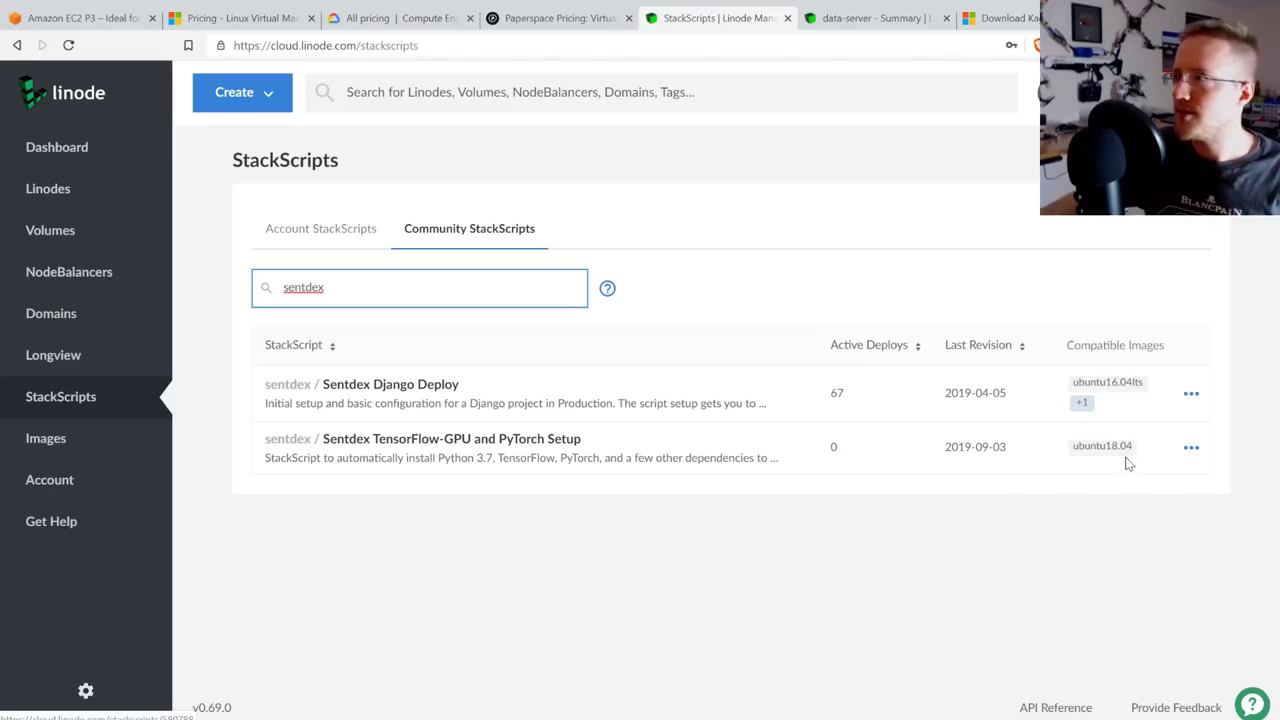
{"action": "left_click", "coordinate": [1192, 449]}
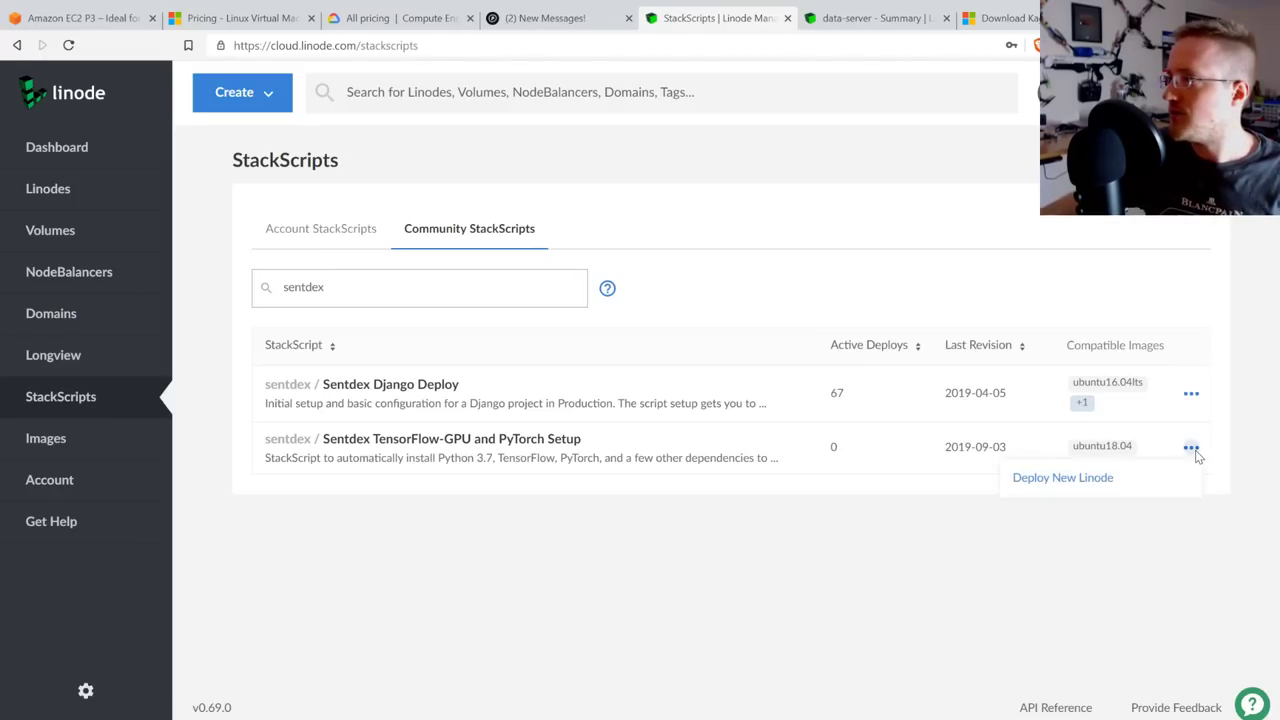
{"action": "left_click", "coordinate": [472, 442]}
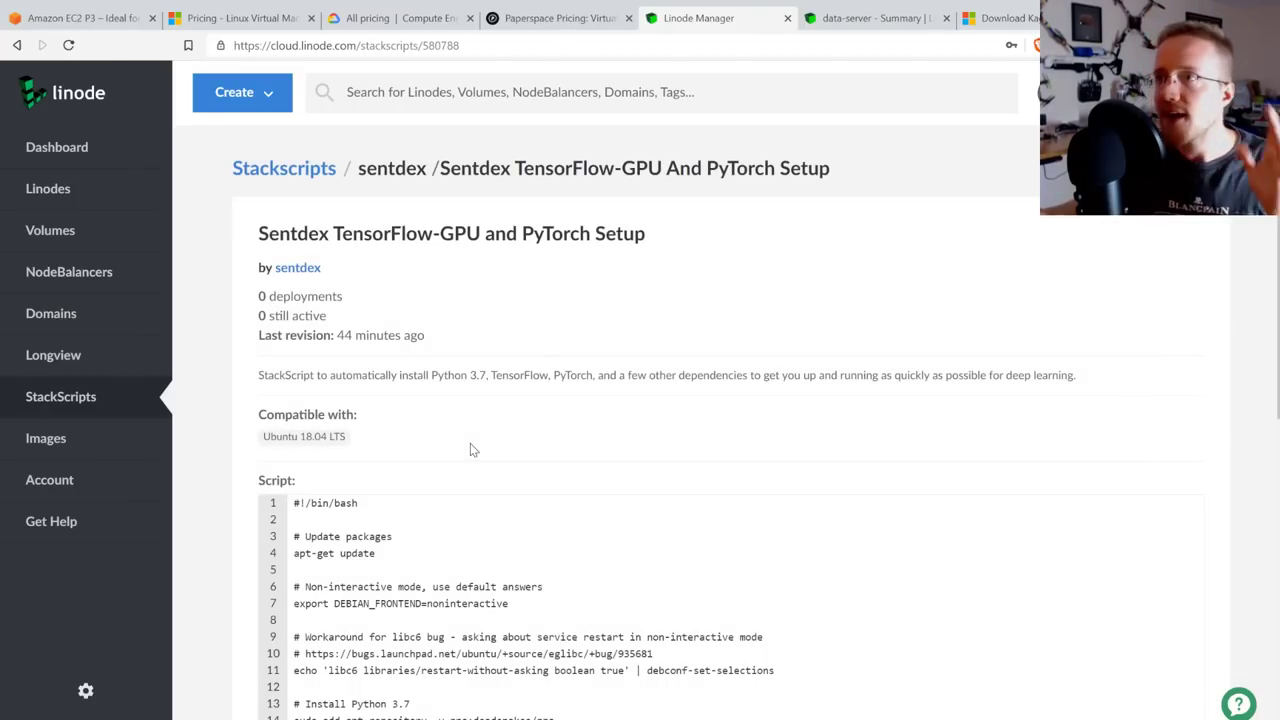
Read through the setup StackScript, highlighting its script lines while scrolling.
{"action": "scroll", "coordinate": [518, 382], "scroll_direction": "down", "scroll_amount": 3}
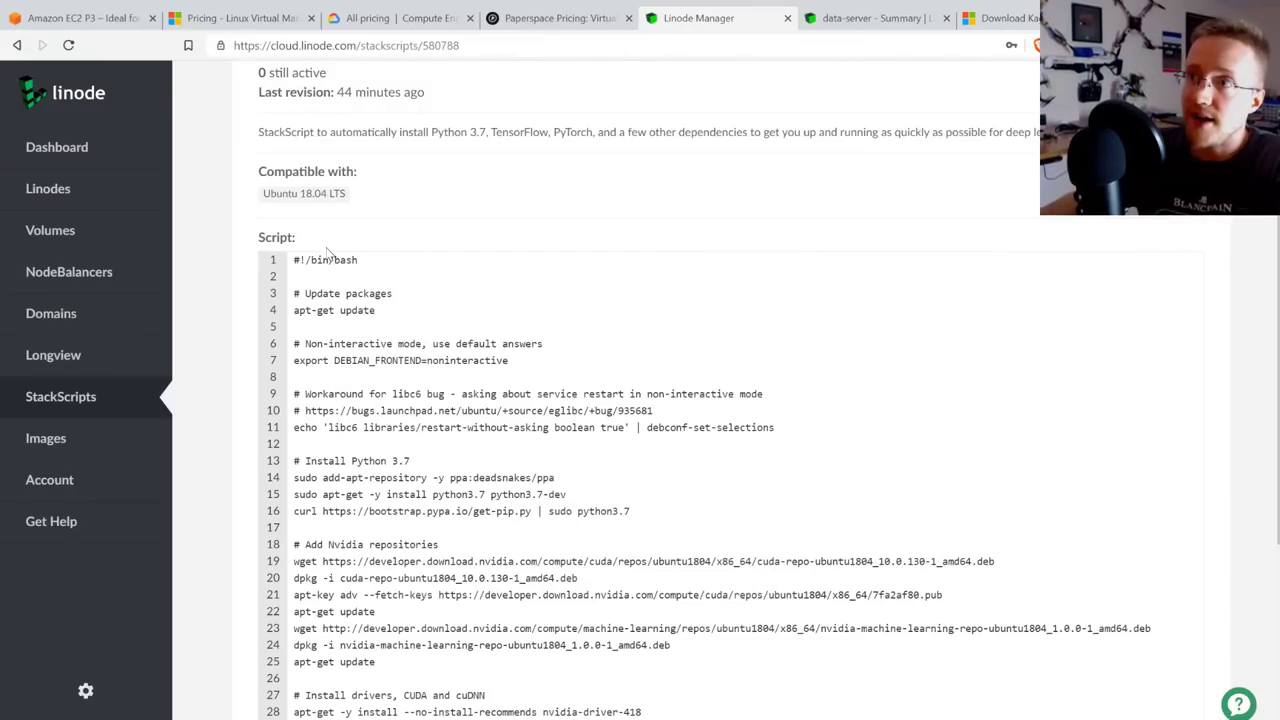
{"action": "left_click_drag", "start_coordinate": [299, 260], "coordinate": [548, 578]}
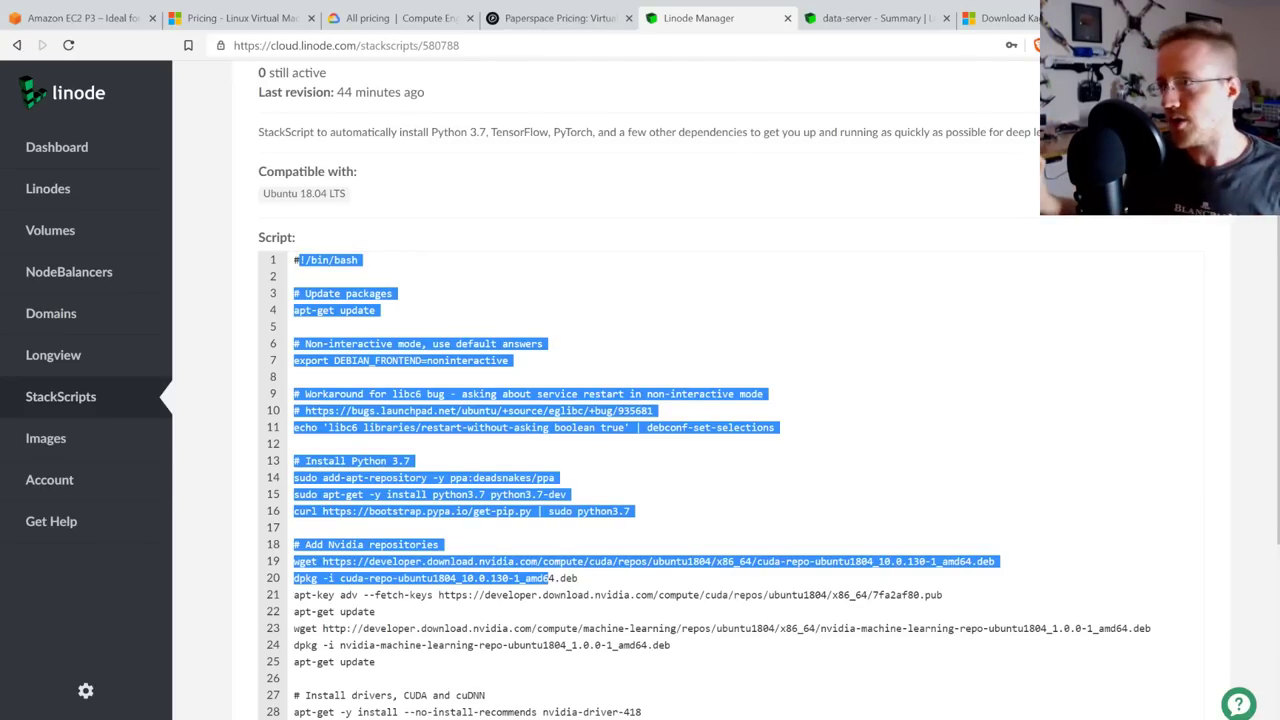
{"action": "left_click_drag", "start_coordinate": [340, 477], "coordinate": [508, 580]}
{"action": "scroll", "coordinate": [420, 520], "scroll_direction": "down", "scroll_amount": 3}
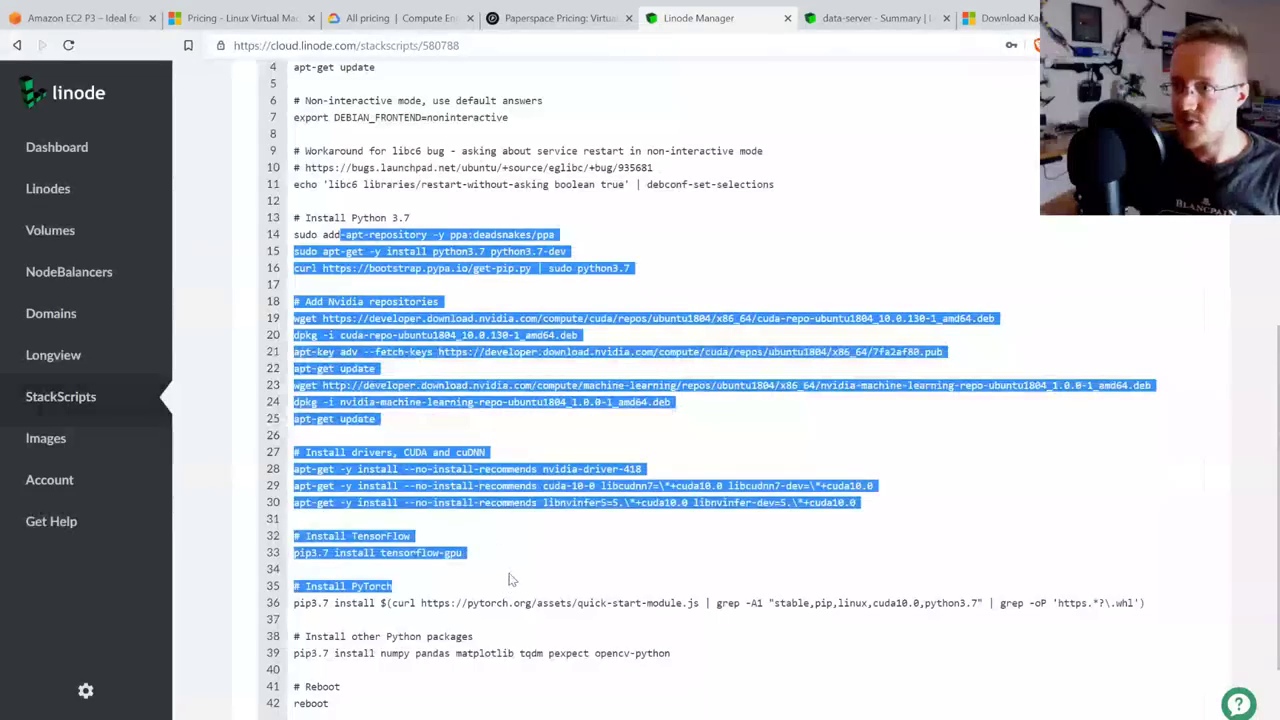
{"action": "scroll", "coordinate": [508, 580], "scroll_direction": "down", "scroll_amount": 1}
{"action": "scroll", "coordinate": [508, 610], "scroll_direction": "up", "scroll_amount": 5}
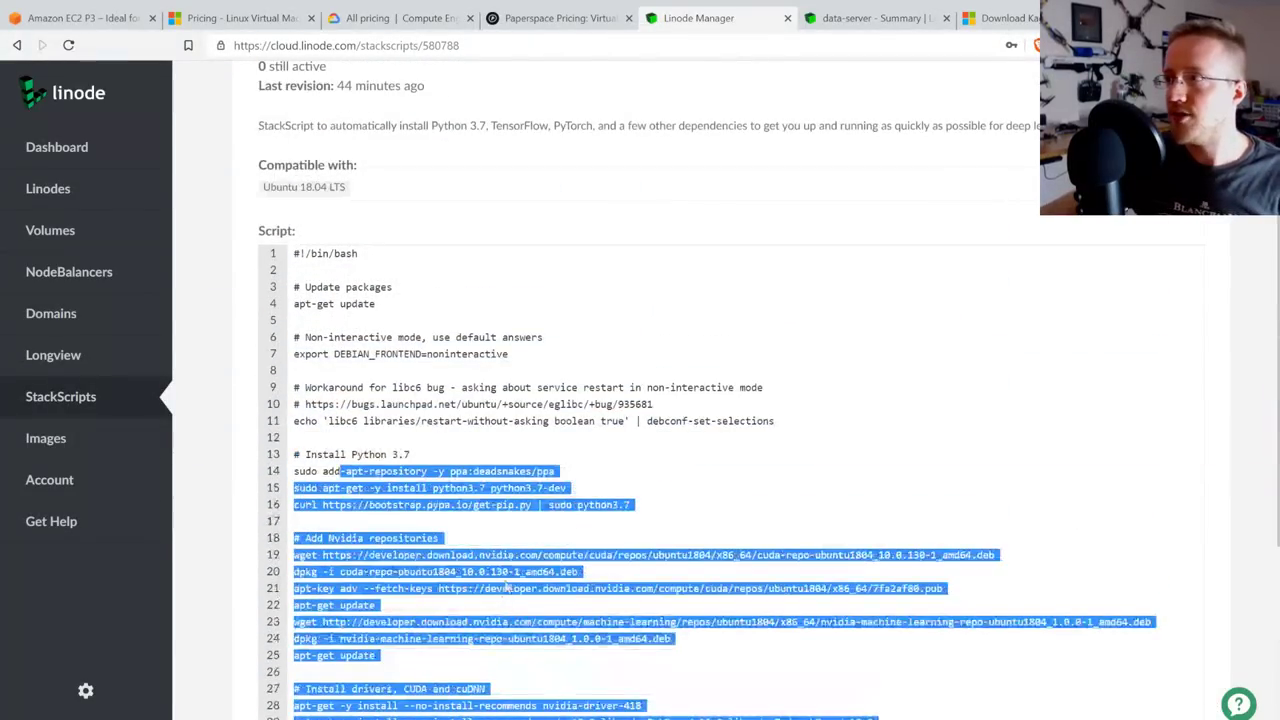
{"action": "scroll", "coordinate": [377, 395], "scroll_direction": "down", "scroll_amount": 2}
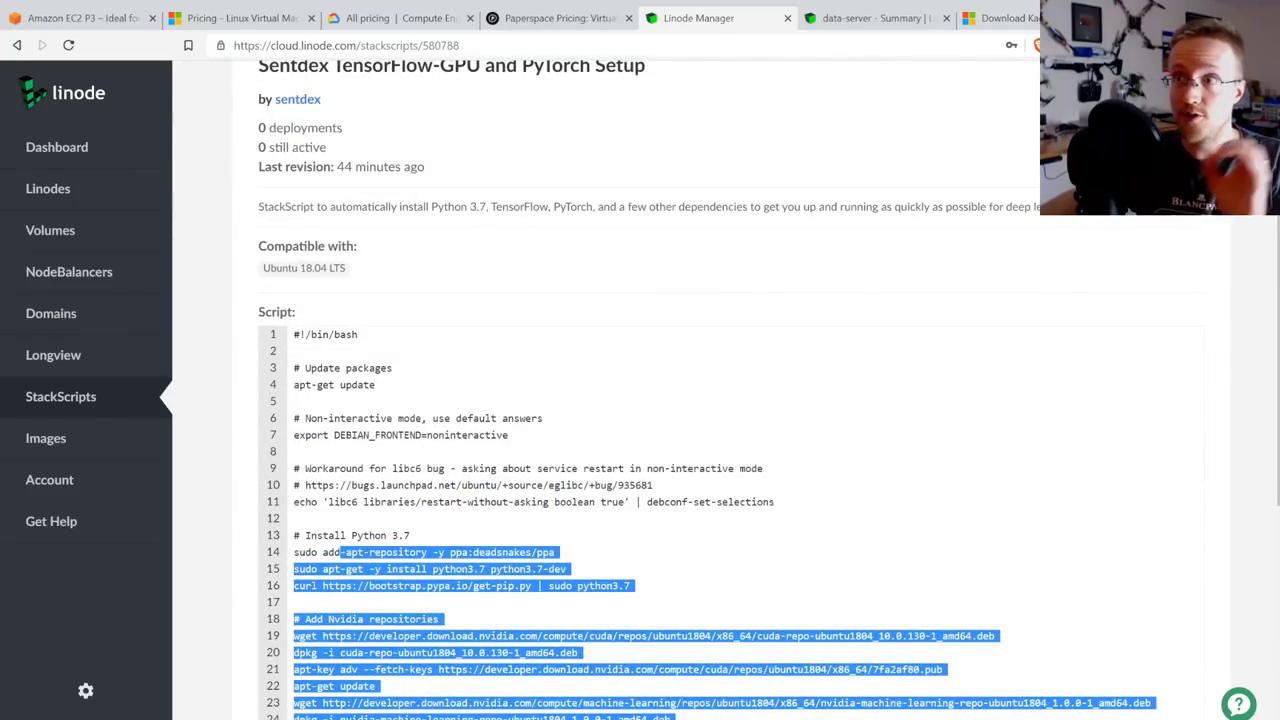
{"action": "left_click_drag", "start_coordinate": [342, 368], "coordinate": [680, 620]}
{"action": "scroll", "coordinate": [680, 620], "scroll_direction": "down", "scroll_amount": 2}
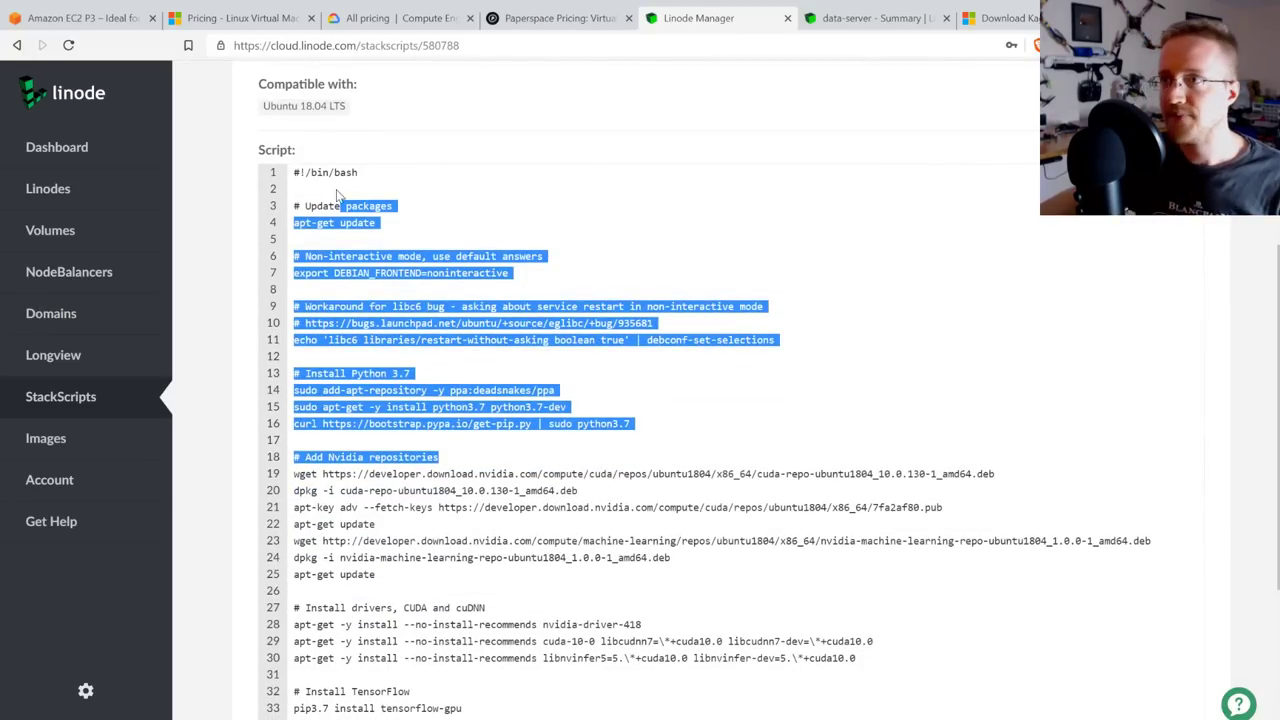
{"action": "left_click_drag", "start_coordinate": [293, 172], "coordinate": [589, 397]}
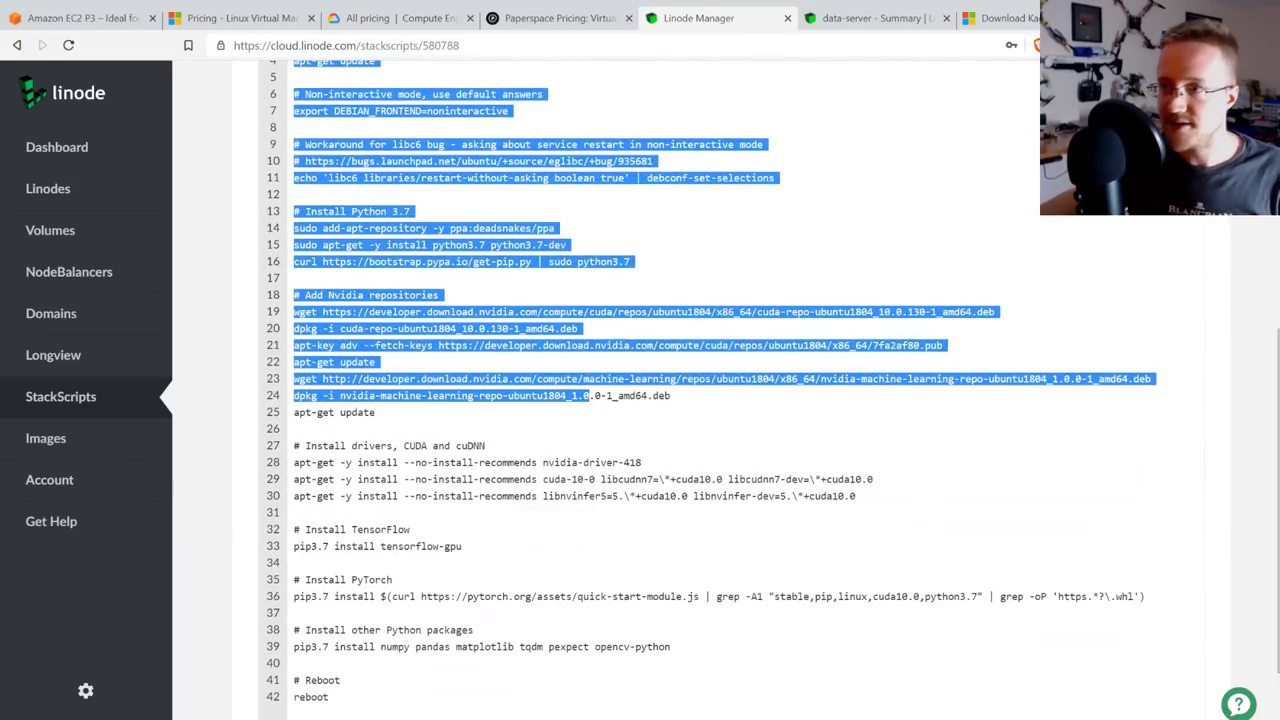
Return to the SSH terminal, raise its window, and get a fresh prompt.
{"action": "key", "text": "alt+Tab"}
{"action": "left_click_drag", "start_coordinate": [408, 225], "coordinate": [387, 20]}
{"action": "key", "text": "Return"}
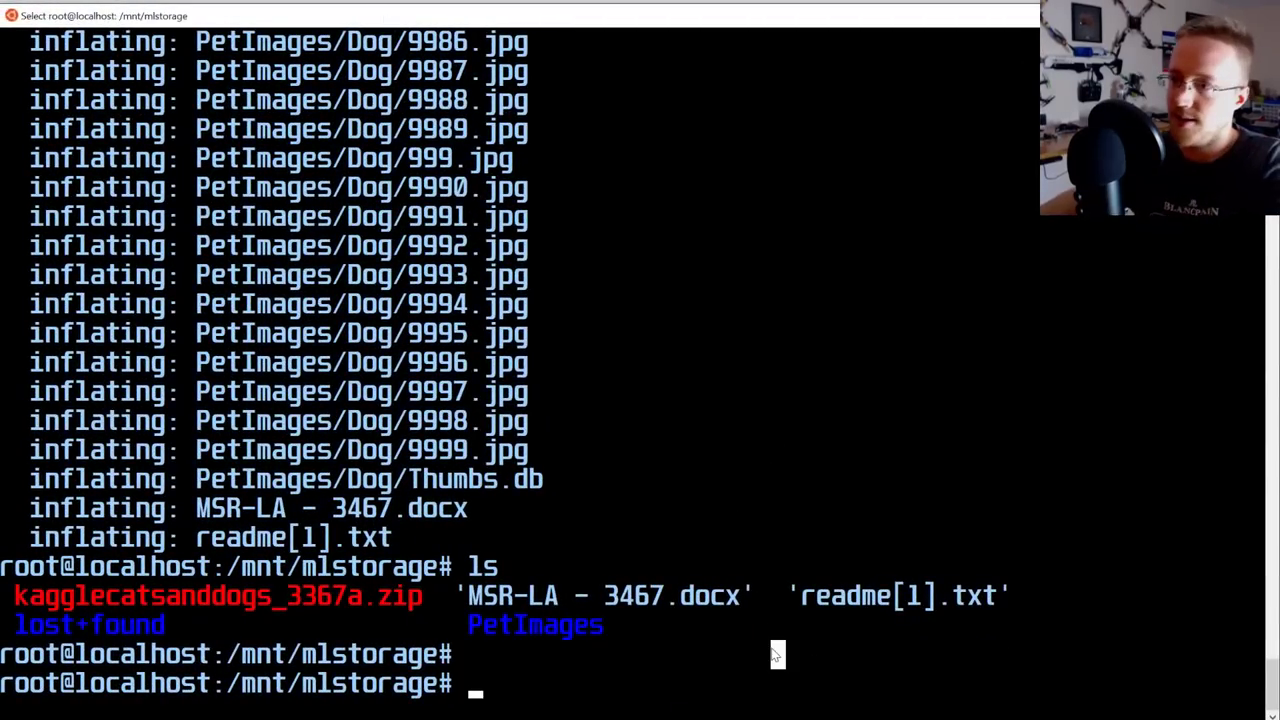
{"action": "type", "text": "chmod +x"}
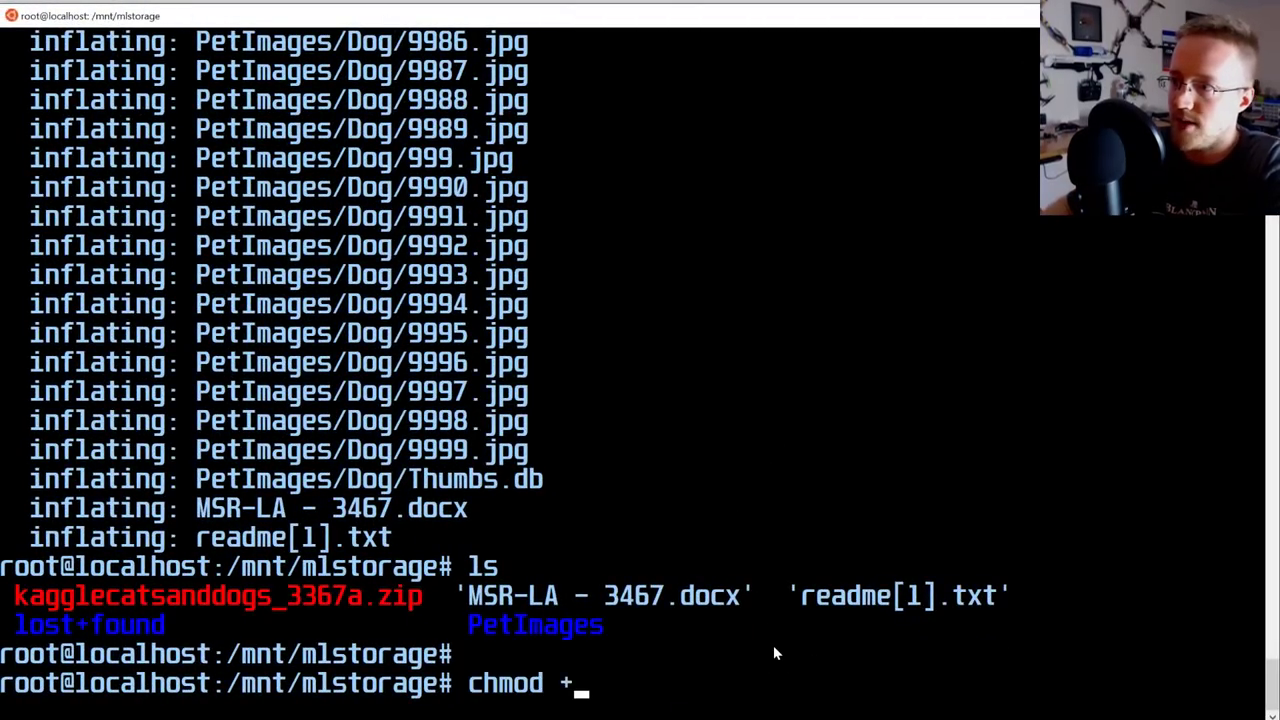
{"action": "key", "text": "BackSpace"}
{"action": "key", "text": "BackSpace"}
{"action": "key", "text": "BackSpace"}
{"action": "key", "text": "BackSpace"}
{"action": "key", "text": "BackSpace"}
{"action": "key", "text": "BackSpace"}
{"action": "key", "text": "BackSpace"}
{"action": "key", "text": "BackSpace"}
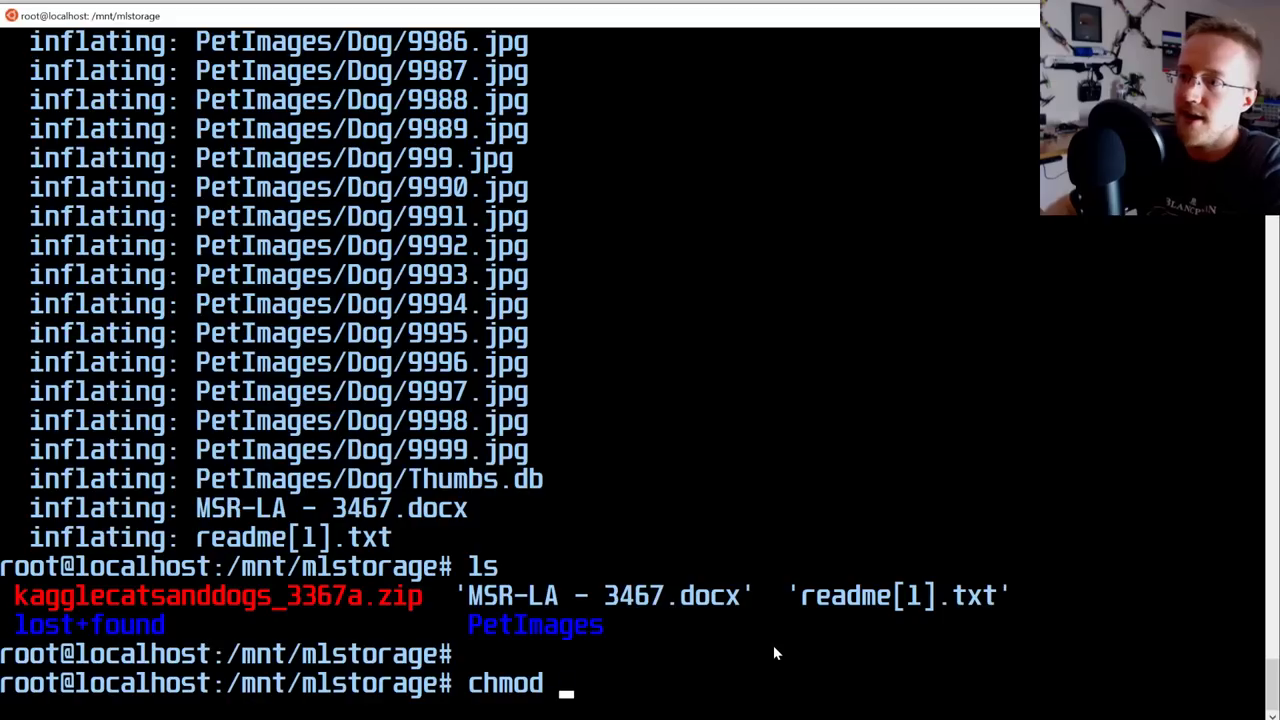
{"action": "type", "text": "./ "}
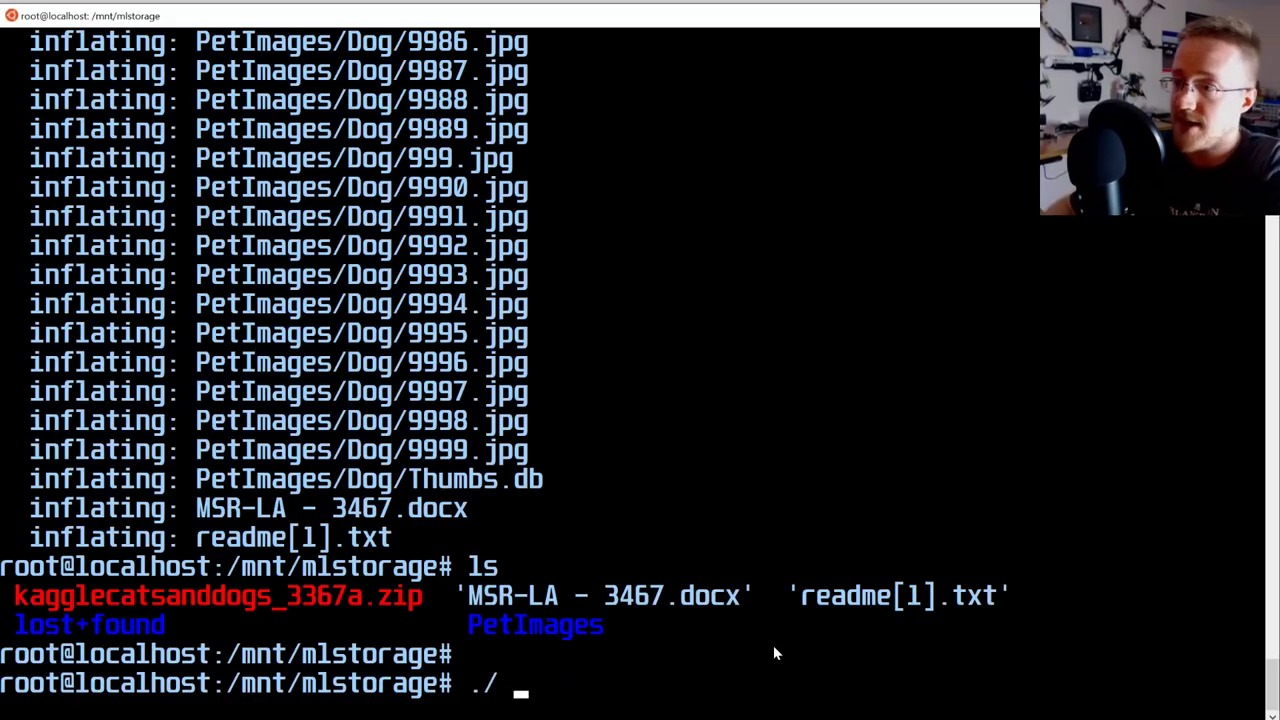
{"action": "type", "text": "scrip.s"}
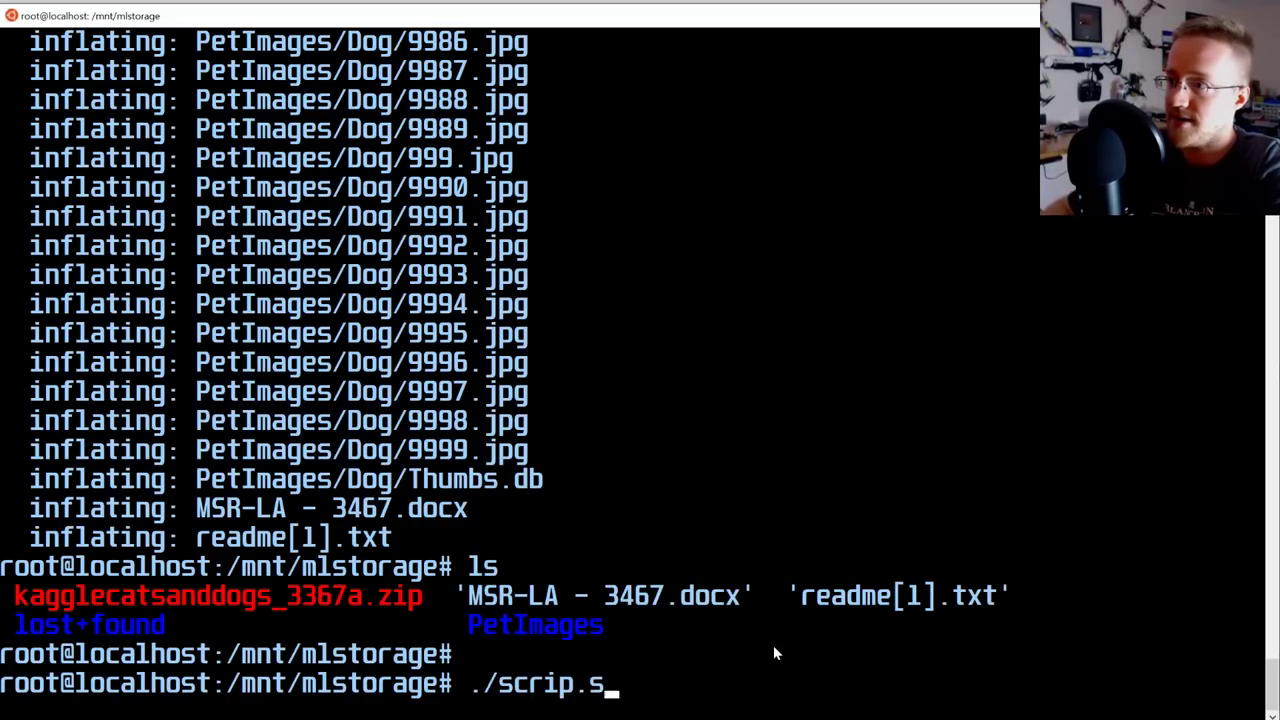
{"action": "key", "text": "BackSpace"}
{"action": "key", "text": "BackSpace"}
{"action": "key", "text": "BackSpace"}
{"action": "key", "text": "BackSpace"}
{"action": "key", "text": "BackSpace"}
{"action": "key", "text": "BackSpace"}
{"action": "key", "text": "BackSpace"}
{"action": "key", "text": "BackSpace"}
{"action": "key", "text": "BackSpace"}
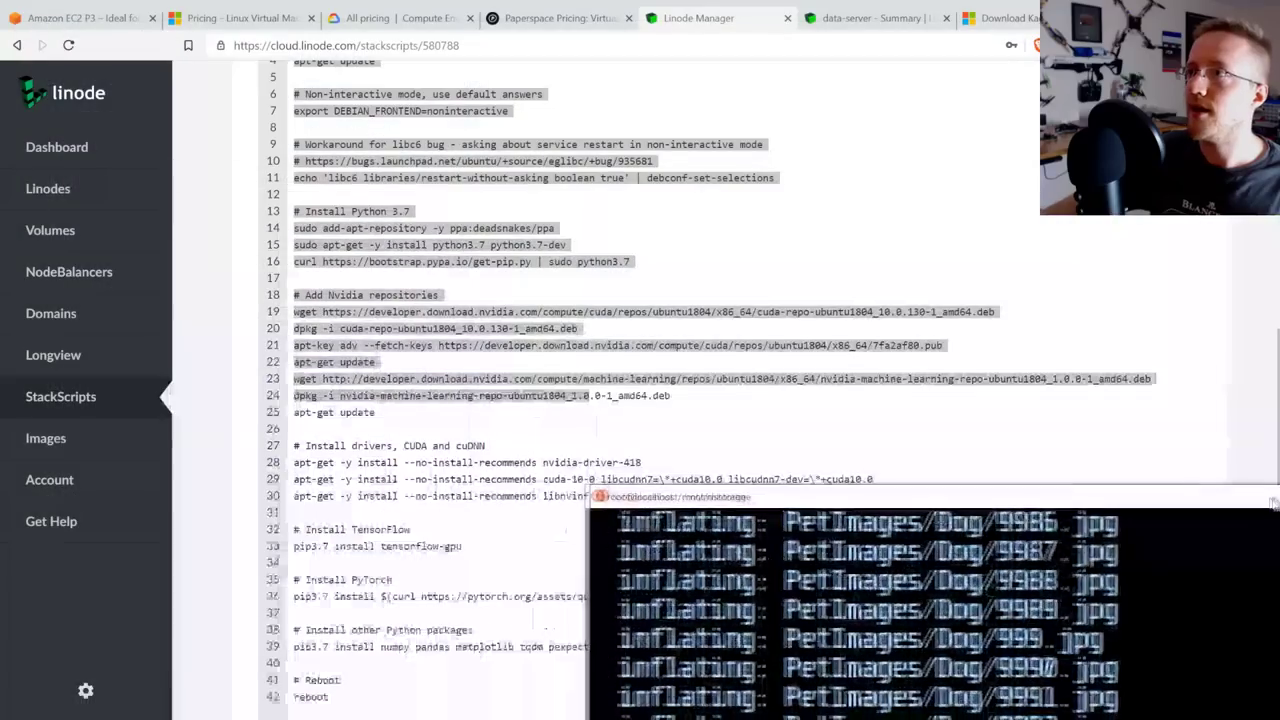
Review the Sentdex StackScript's install lines, selecting and deselecting them, then return to the top.
{"action": "left_click_drag", "start_coordinate": [1000, 385], "coordinate": [536, 238]}
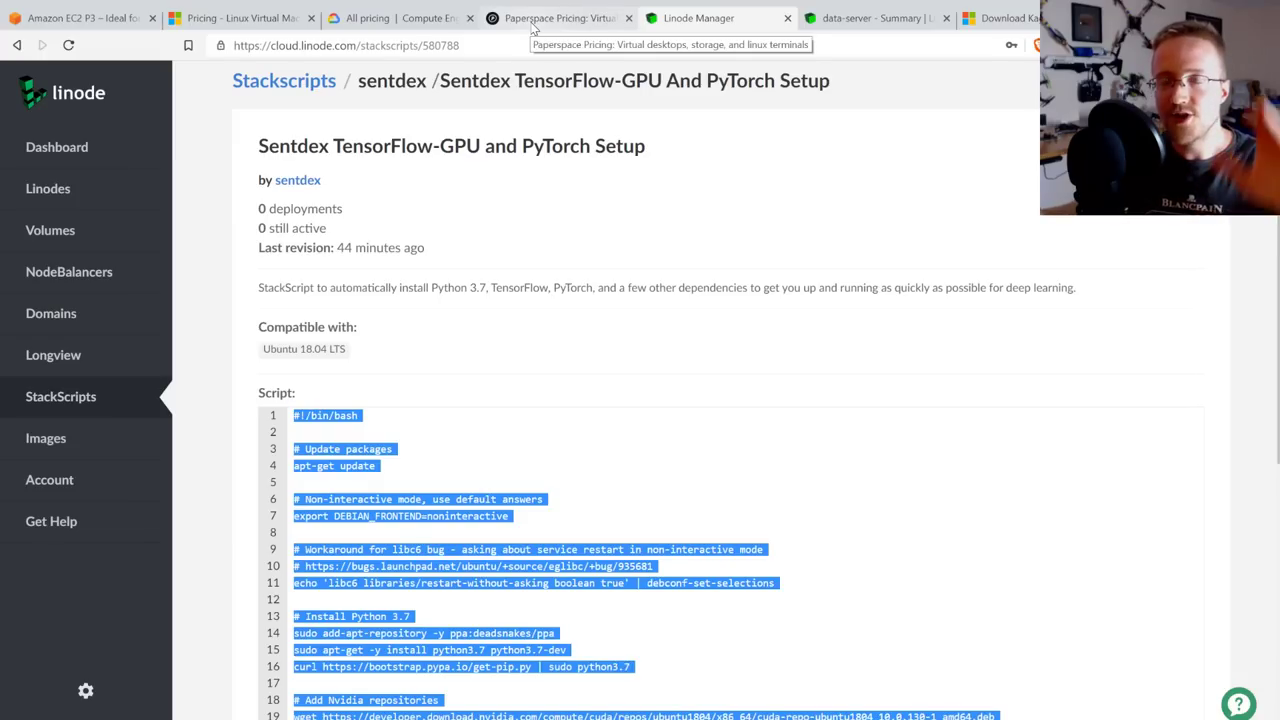
{"action": "left_click", "coordinate": [686, 471]}
{"action": "scroll", "coordinate": [657, 469], "scroll_direction": "down", "scroll_amount": 4}
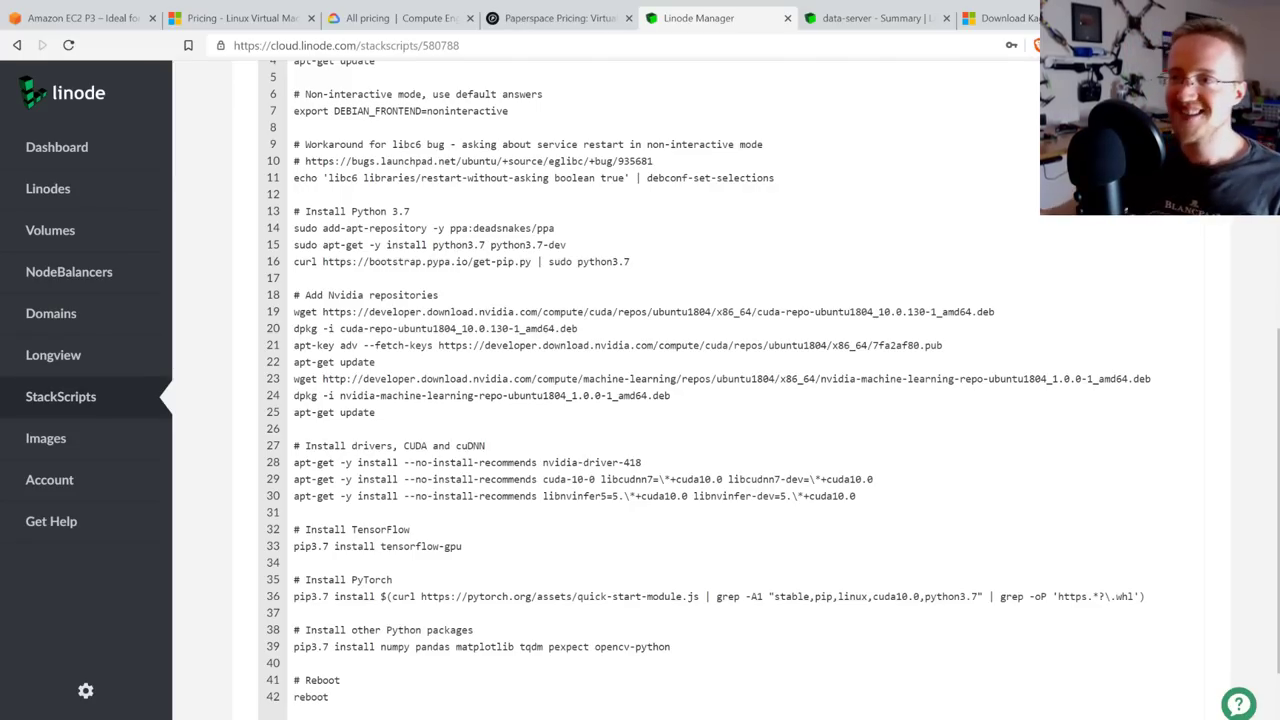
{"action": "scroll", "coordinate": [683, 352], "scroll_direction": "up", "scroll_amount": 3}
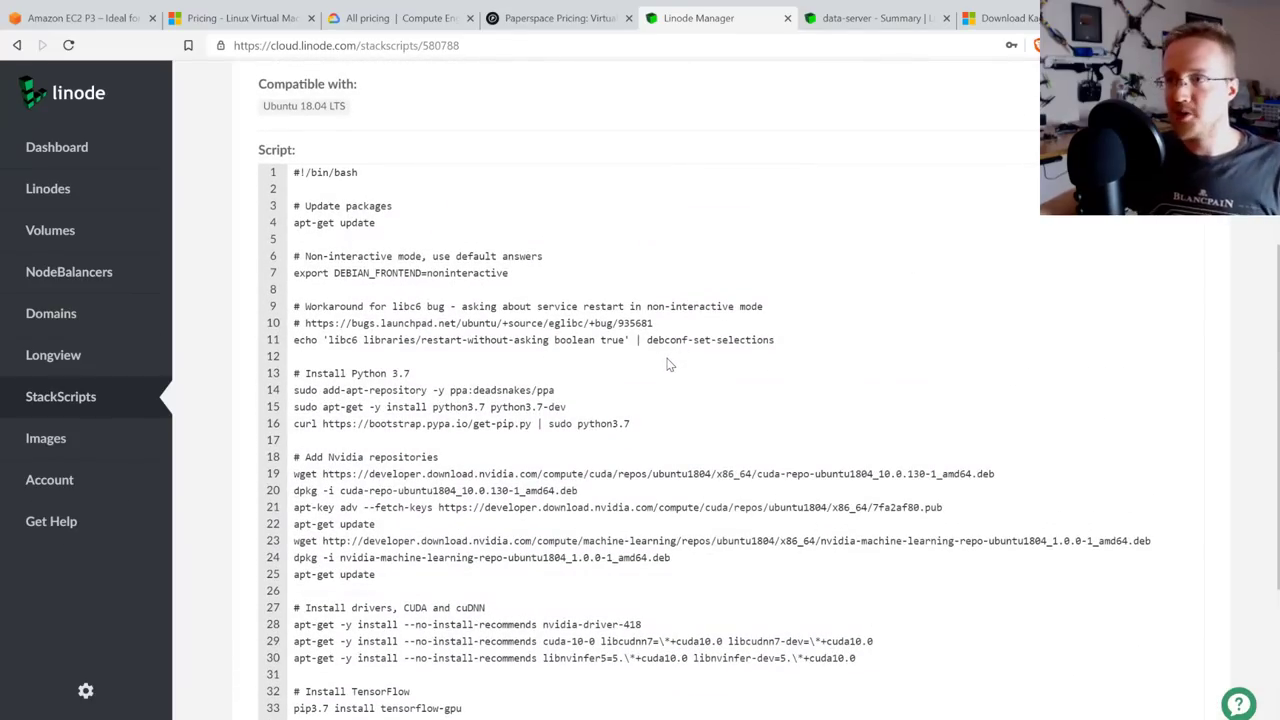
{"action": "scroll", "coordinate": [669, 365], "scroll_direction": "down", "scroll_amount": 3}
{"action": "left_click_drag", "start_coordinate": [362, 178], "coordinate": [682, 690]}
{"action": "left_click", "coordinate": [682, 655]}
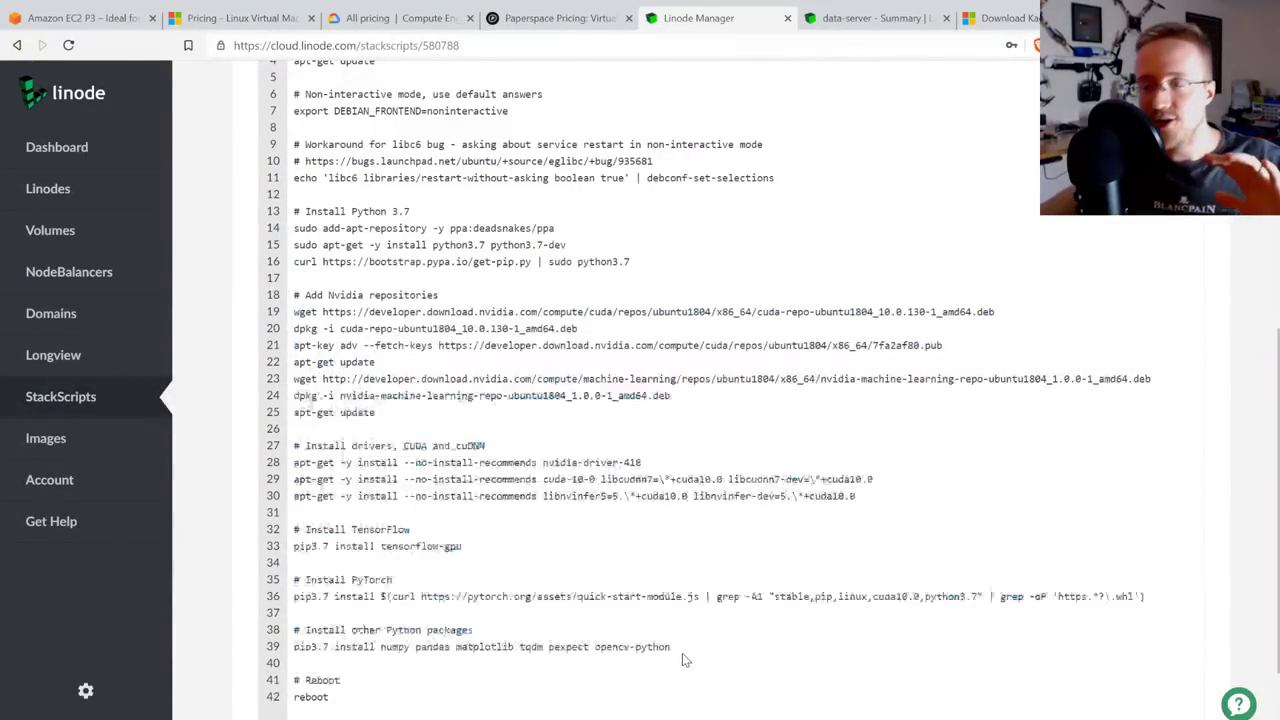
{"action": "scroll", "coordinate": [740, 420], "scroll_direction": "up", "scroll_amount": 5}
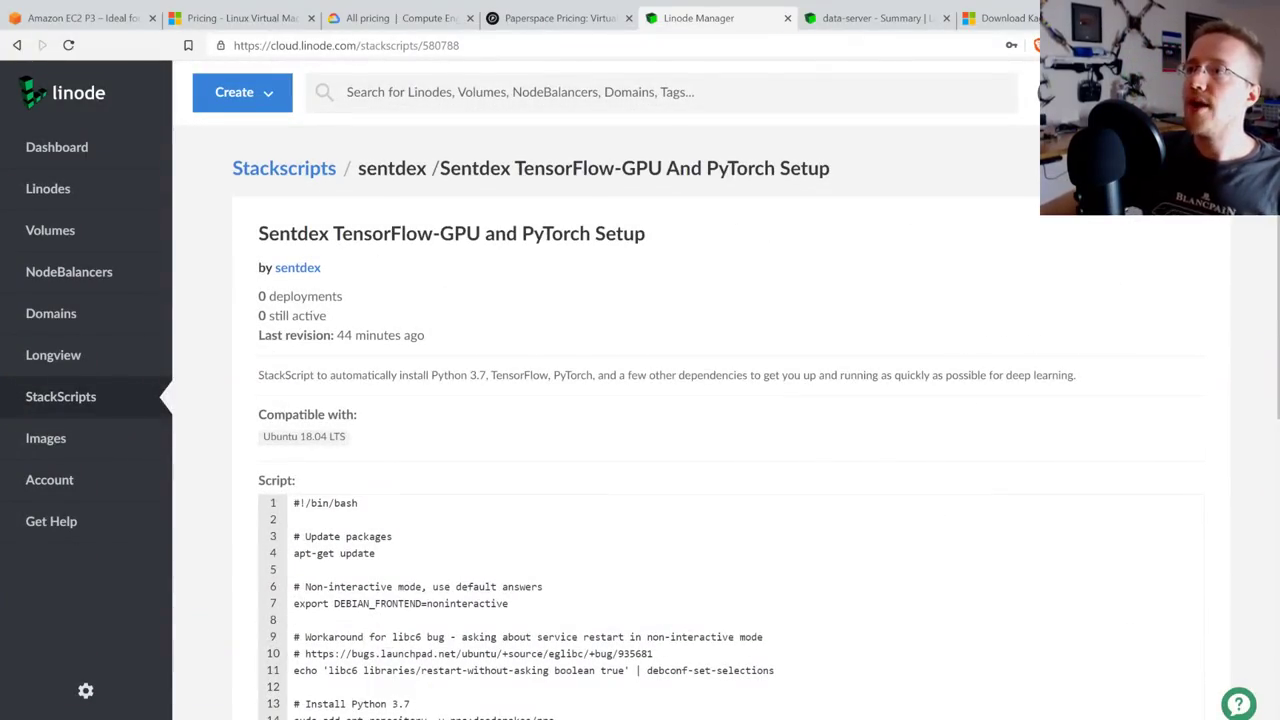
Start deploying a new Linode from the StackScript, picking Dallas, TX as region.
{"action": "left_click", "coordinate": [1140, 168]}
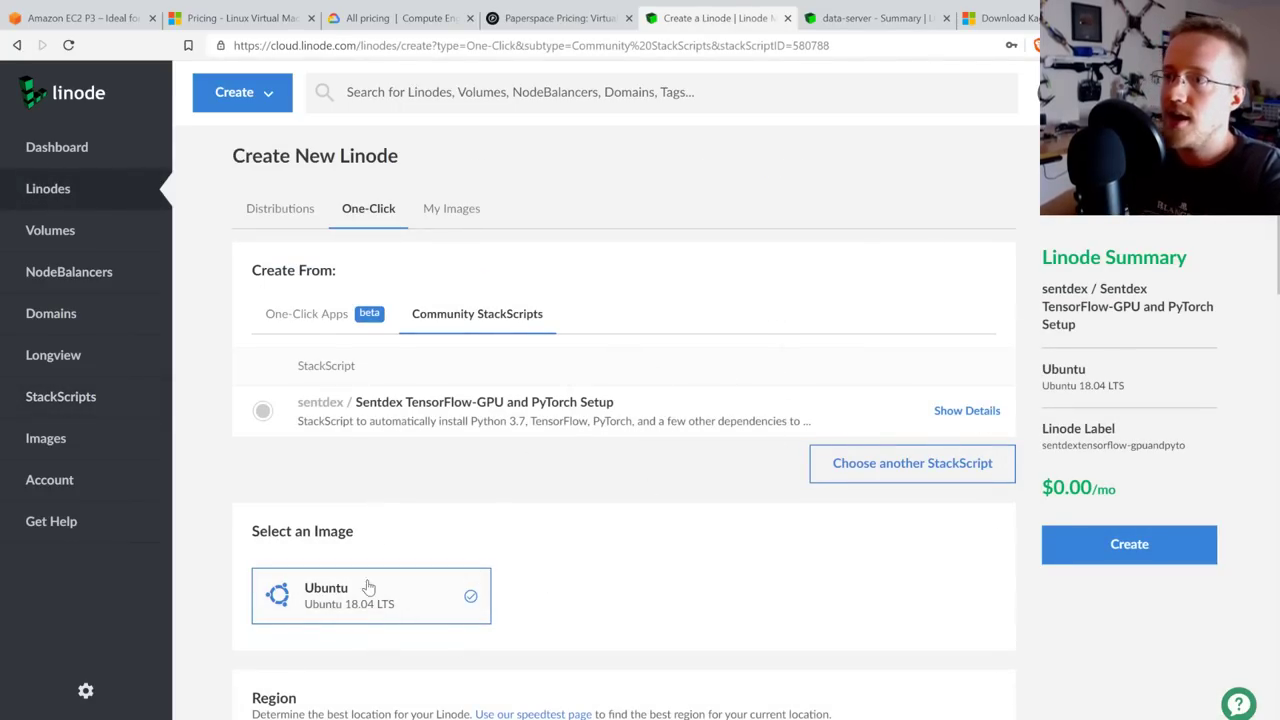
{"action": "scroll", "coordinate": [390, 600], "scroll_direction": "down", "scroll_amount": 4}
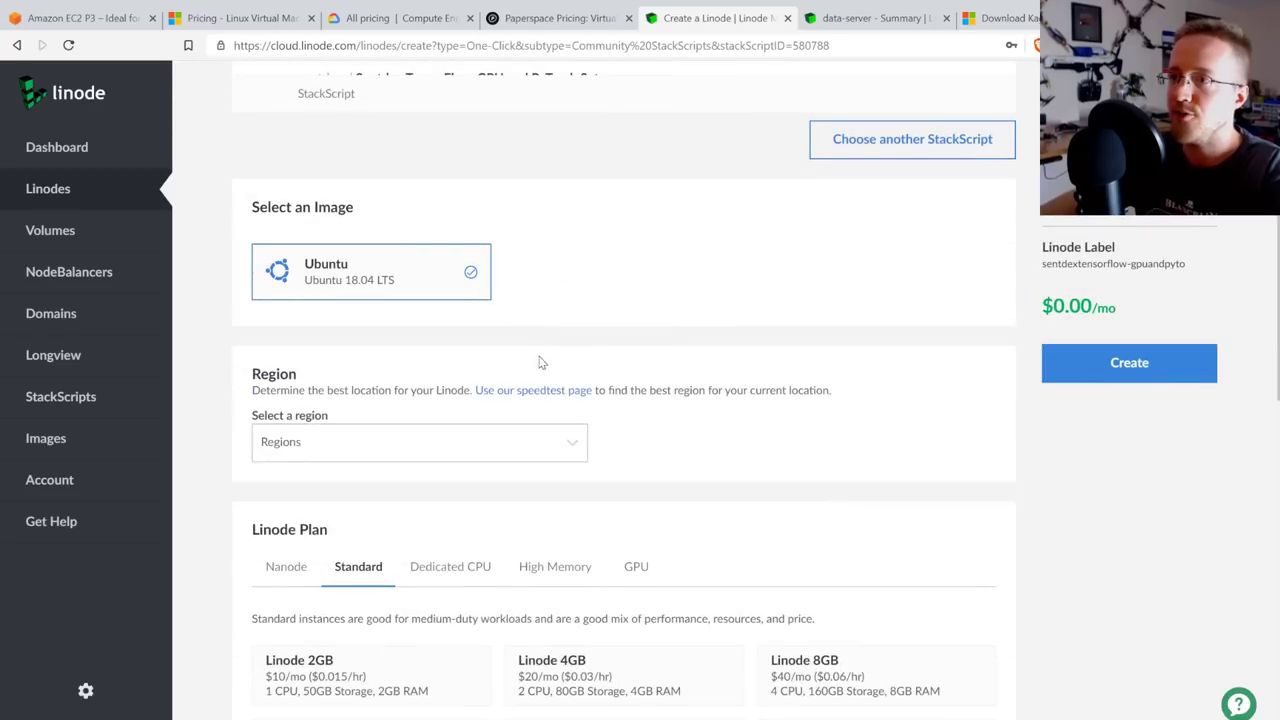
{"action": "left_click", "coordinate": [437, 449]}
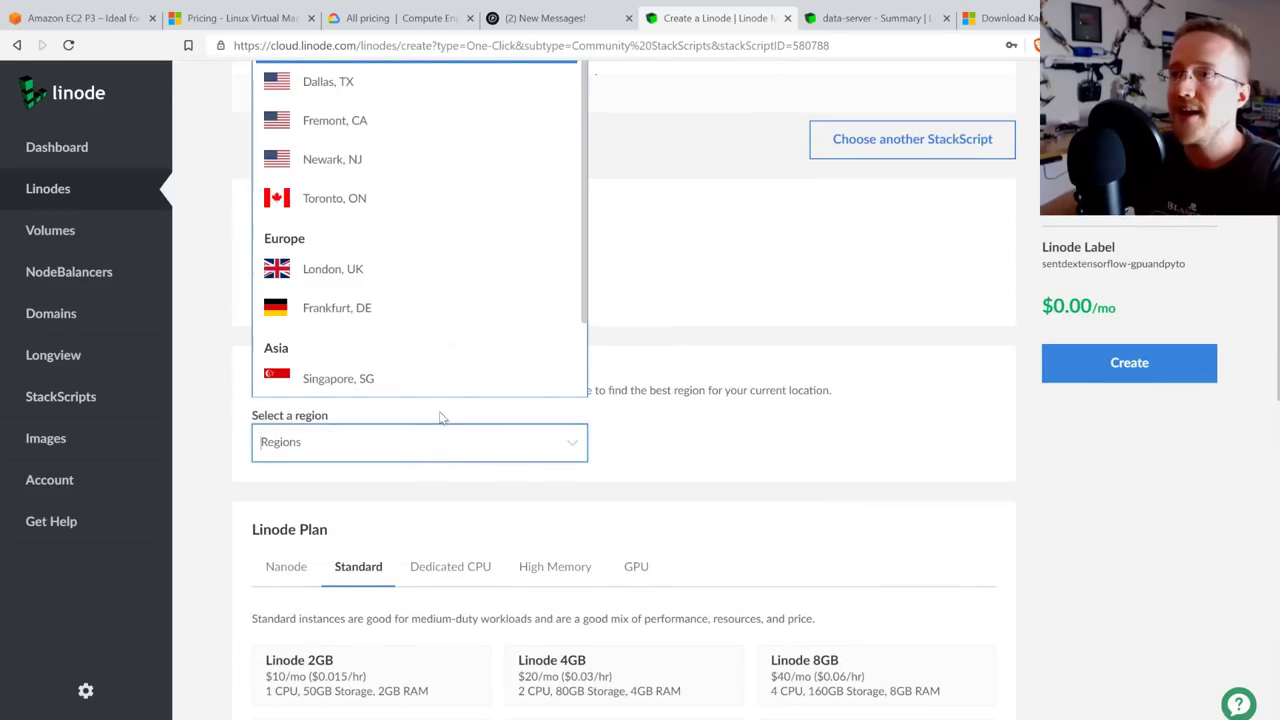
{"action": "left_click", "coordinate": [345, 82]}
Change the region to Newark, NJ and choose the Dedicated 32GB + RTX6000 GPU x1 plan.
{"action": "scroll", "coordinate": [654, 214], "scroll_direction": "down", "scroll_amount": 1}
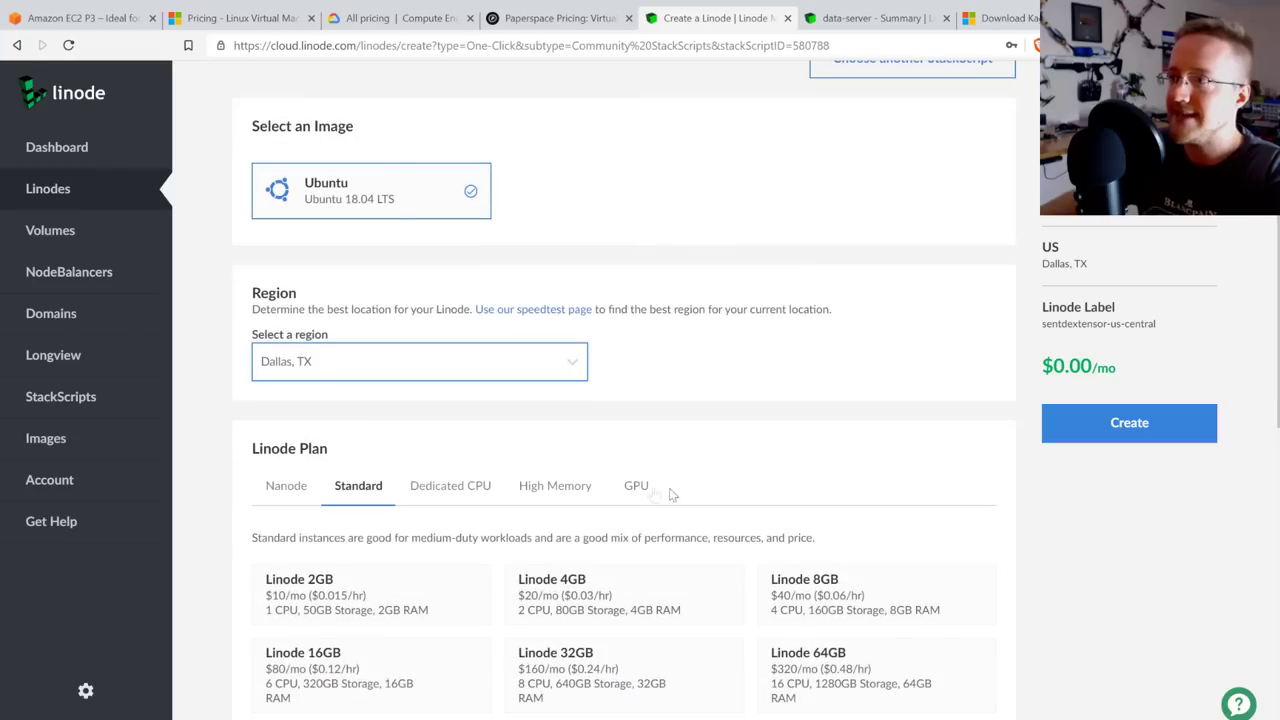
{"action": "left_click", "coordinate": [636, 490]}
{"action": "left_click", "coordinate": [414, 364]}
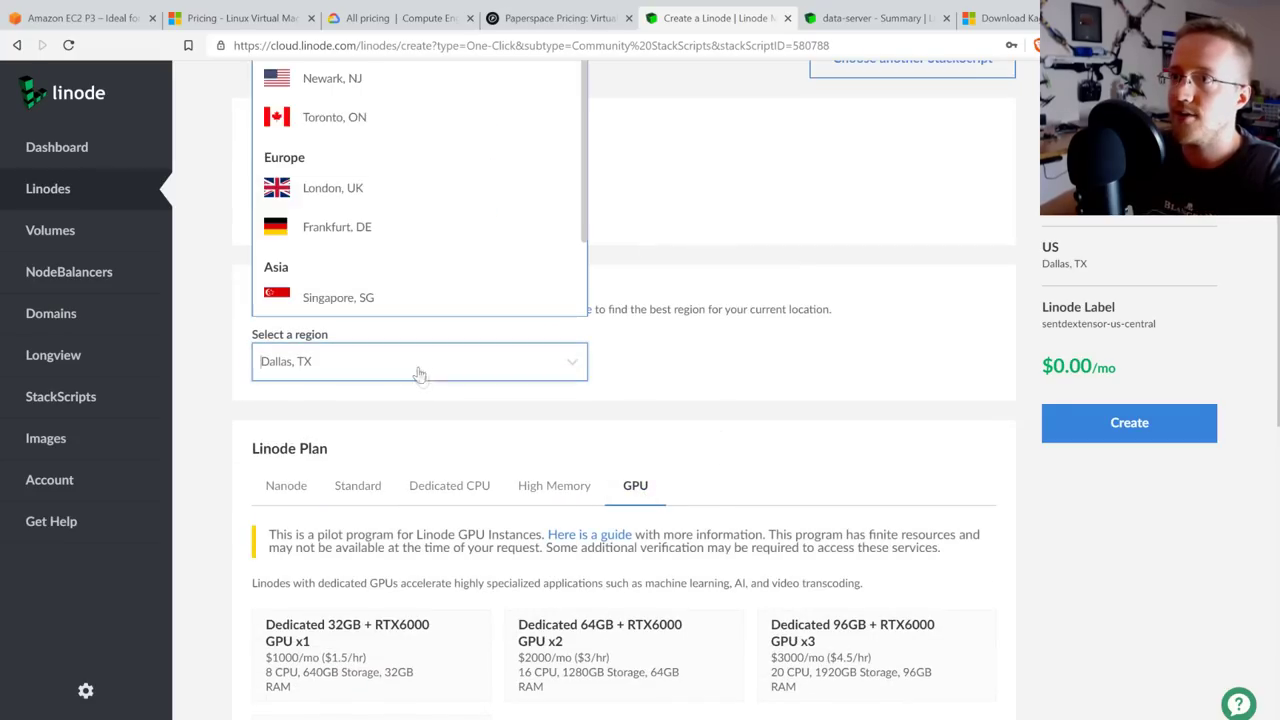
{"action": "left_click", "coordinate": [340, 80]}
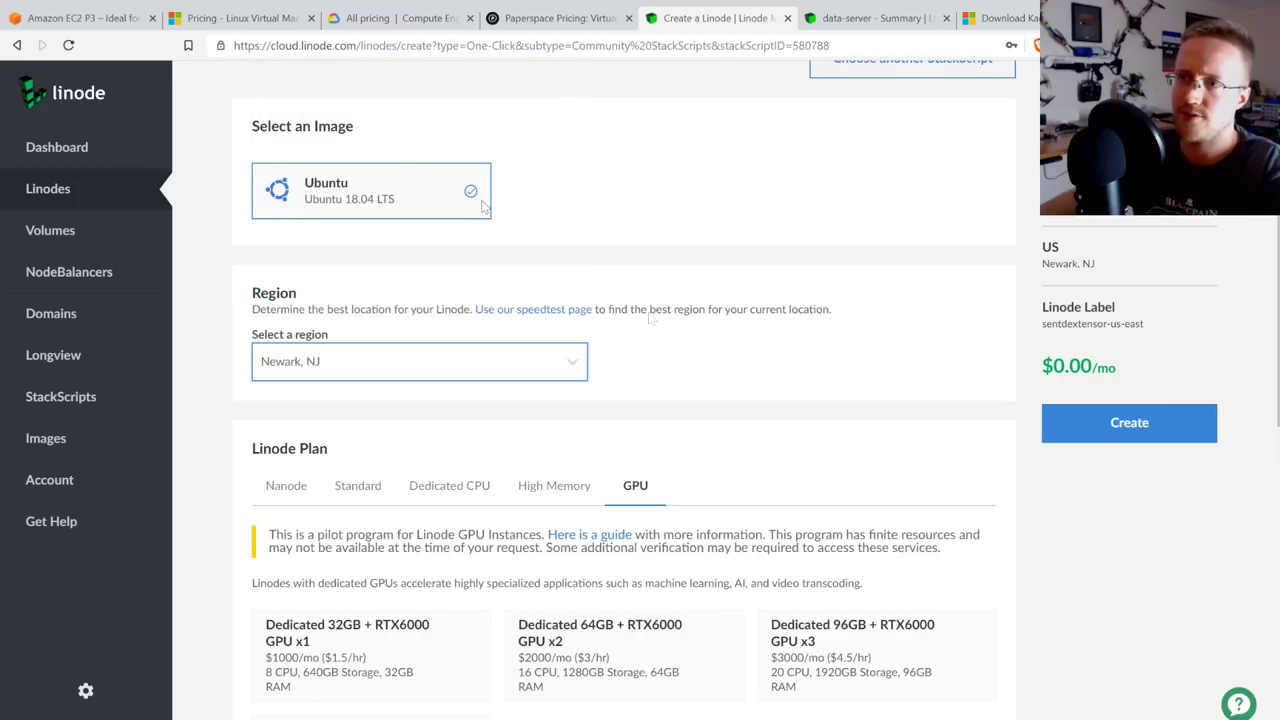
{"action": "scroll", "coordinate": [805, 386], "scroll_direction": "down", "scroll_amount": 1}
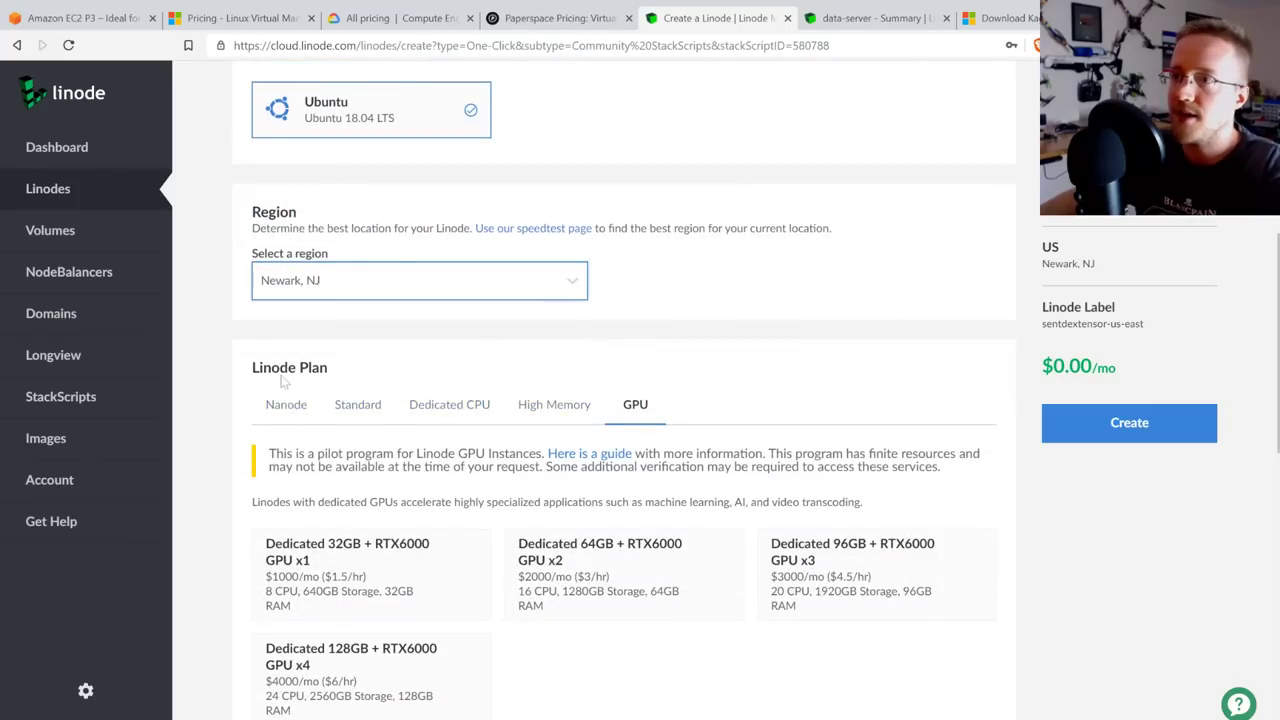
{"action": "scroll", "coordinate": [500, 420], "scroll_direction": "down", "scroll_amount": 2}
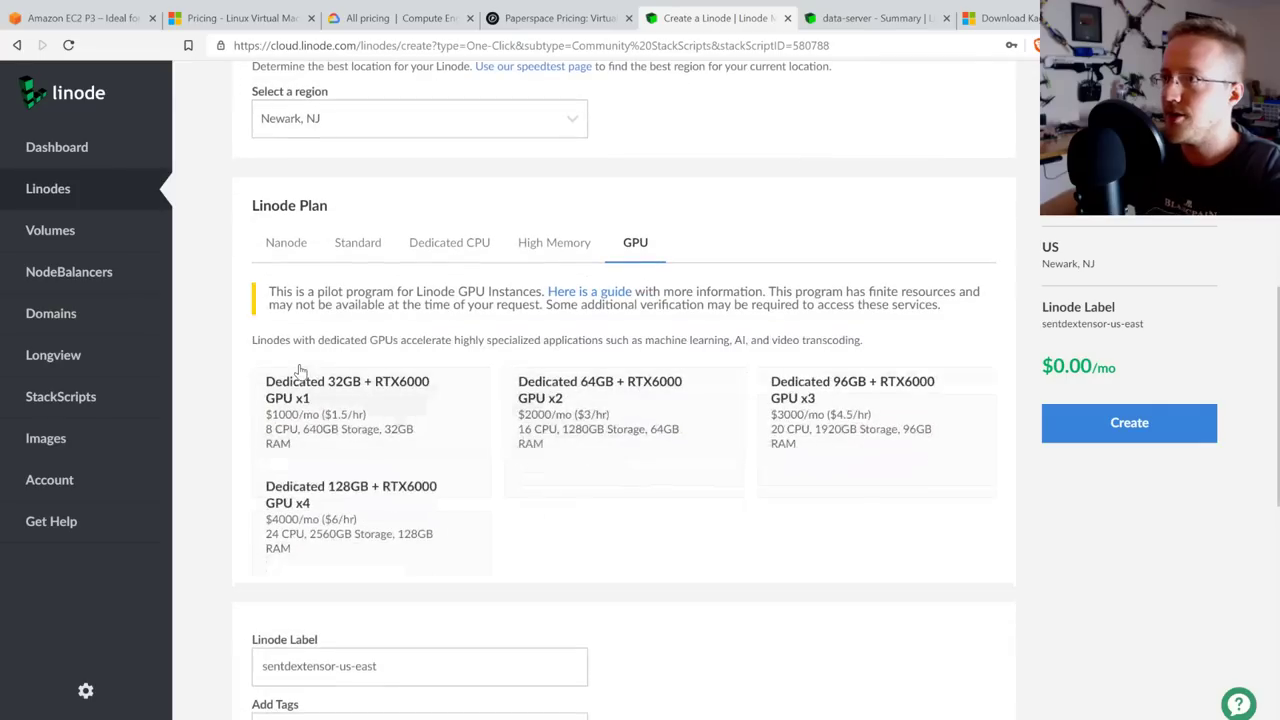
{"action": "left_click", "coordinate": [330, 426]}
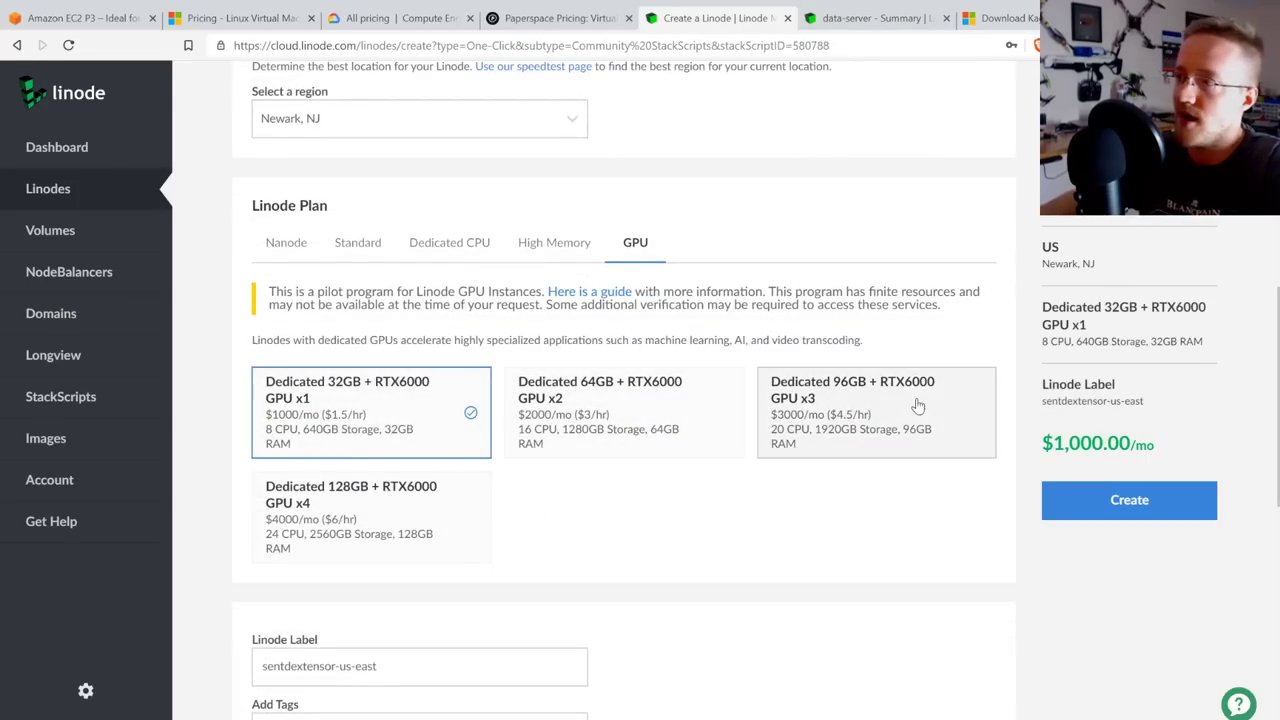
{"action": "scroll", "coordinate": [690, 516], "scroll_direction": "down", "scroll_amount": 3}
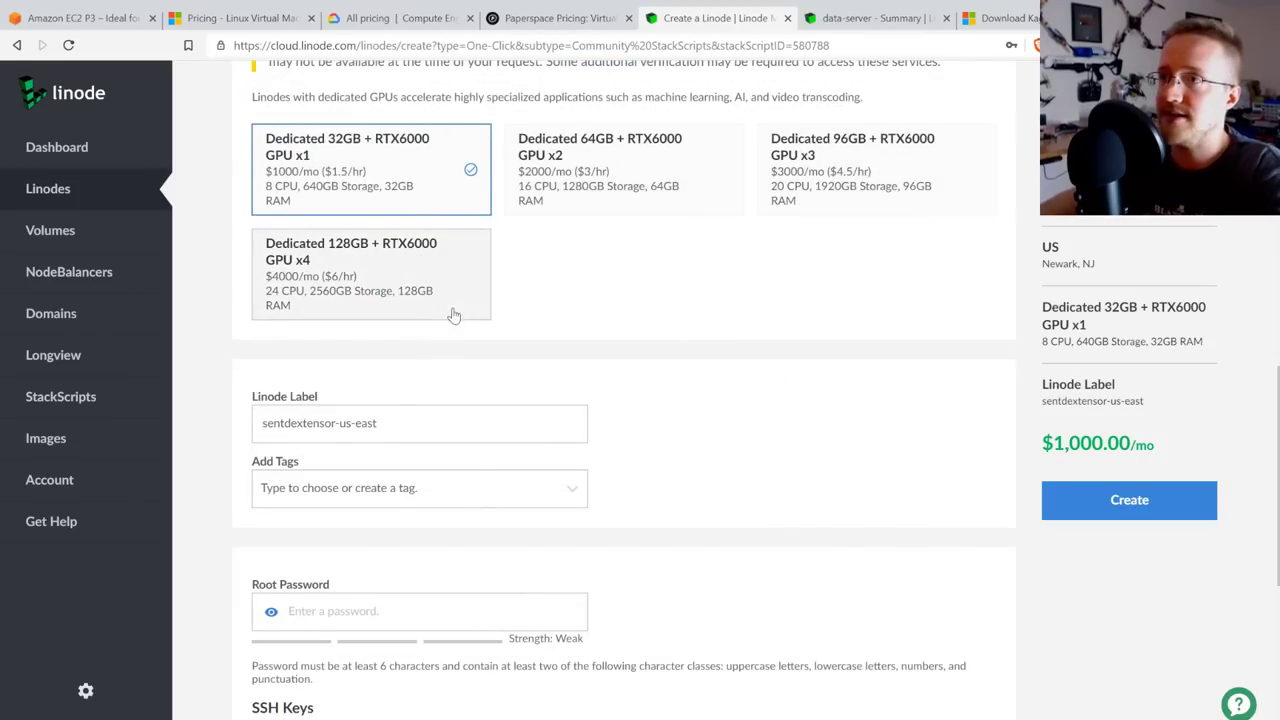
Label the Linode 'rtx6000gpu' and enter a root password.
{"action": "left_click_drag", "start_coordinate": [545, 423], "coordinate": [202, 422]}
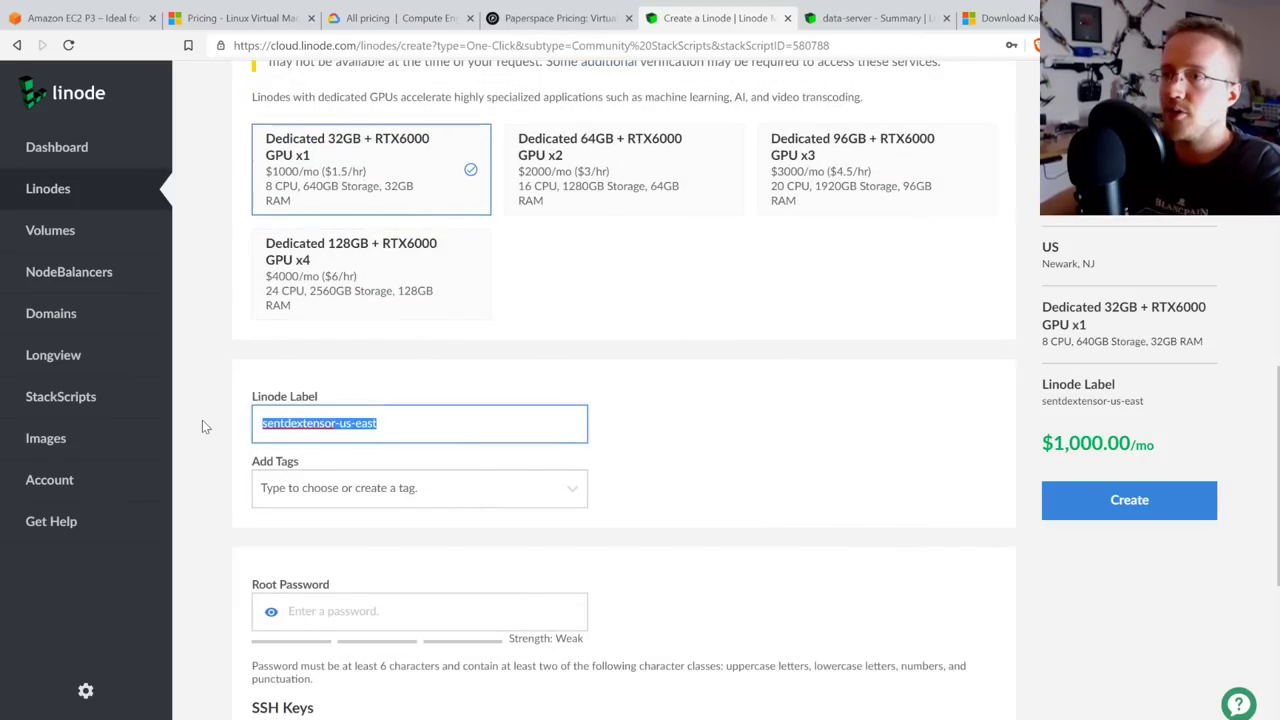
{"action": "type", "text": "rtx"}
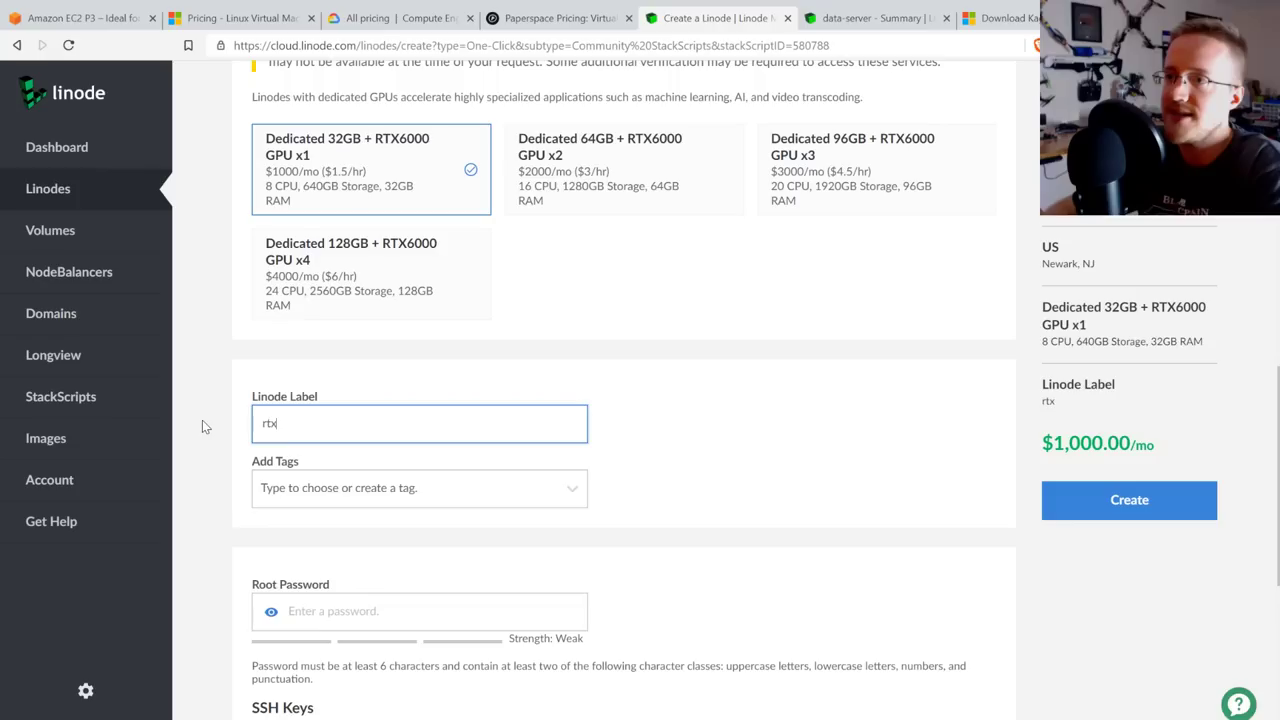
{"action": "type", "text": "6000gpu"}
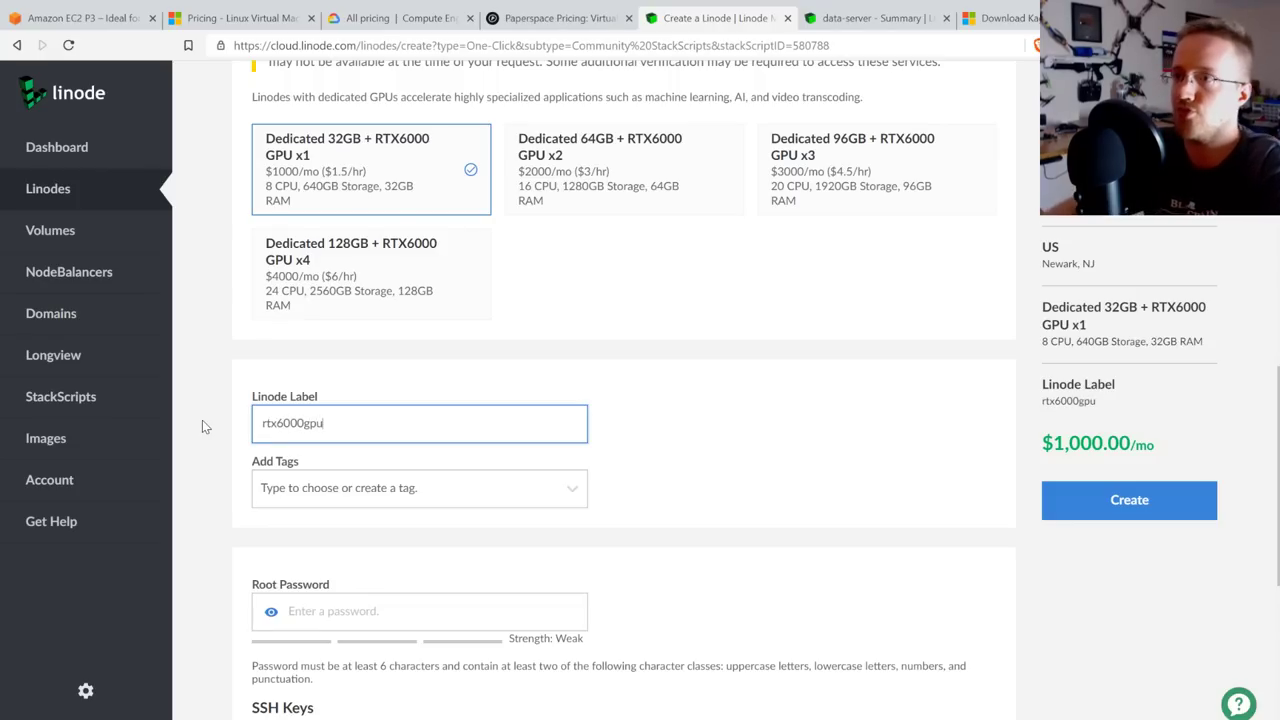
{"action": "scroll", "coordinate": [413, 565], "scroll_direction": "down", "scroll_amount": 2}
{"action": "left_click", "coordinate": [420, 450]}
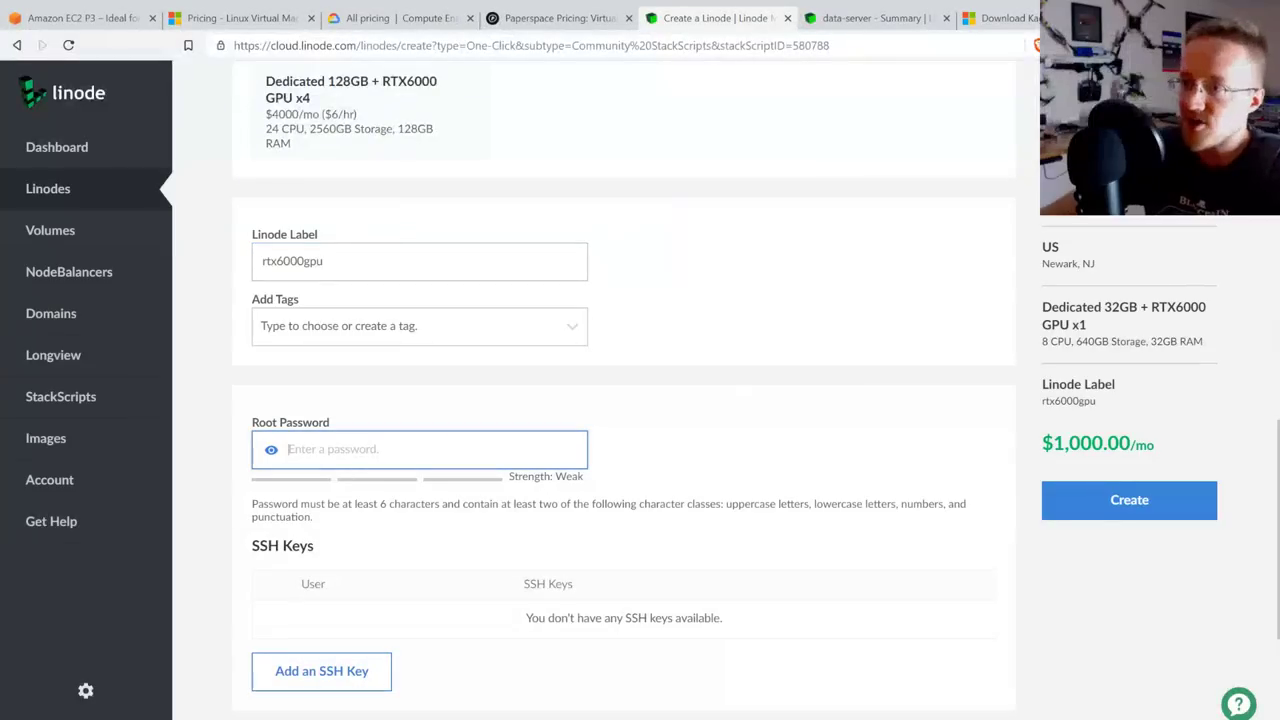
{"action": "type", "text": "••••••••••"}
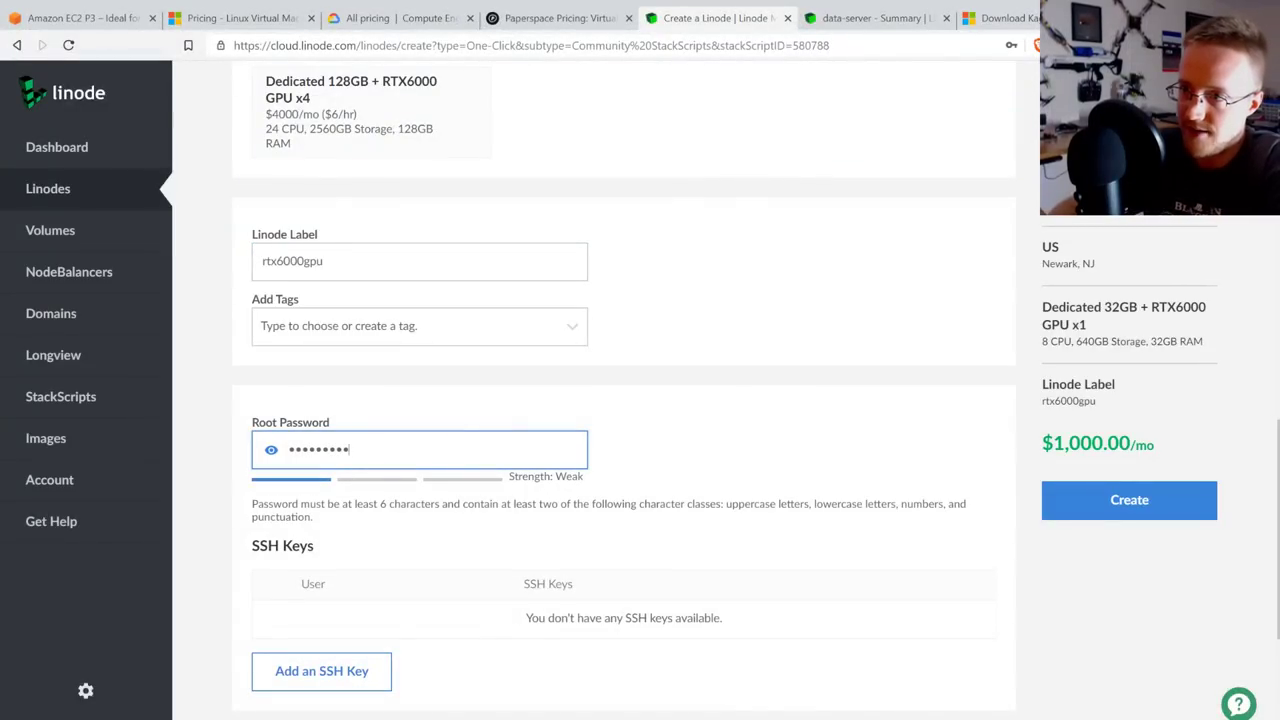
Switch the Linode's region to Dallas, TX.
{"action": "scroll", "coordinate": [508, 417], "scroll_direction": "down", "scroll_amount": 4}
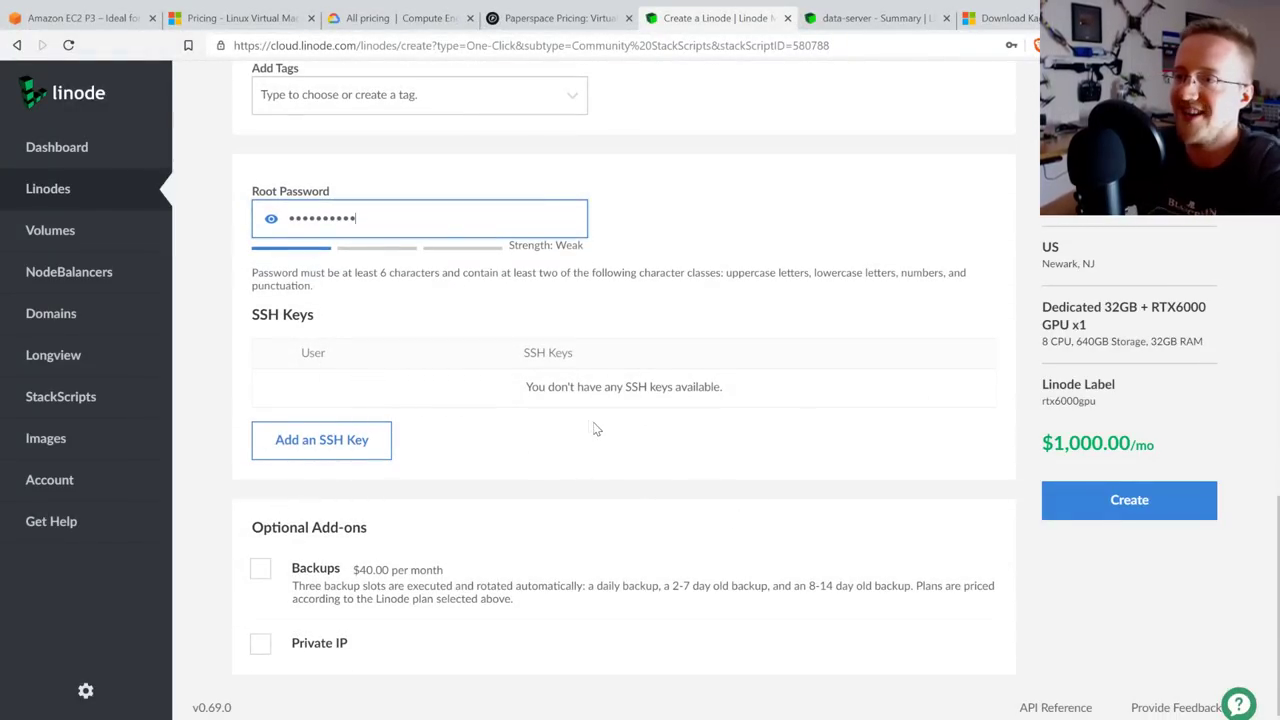
{"action": "scroll", "coordinate": [594, 429], "scroll_direction": "up", "scroll_amount": 3}
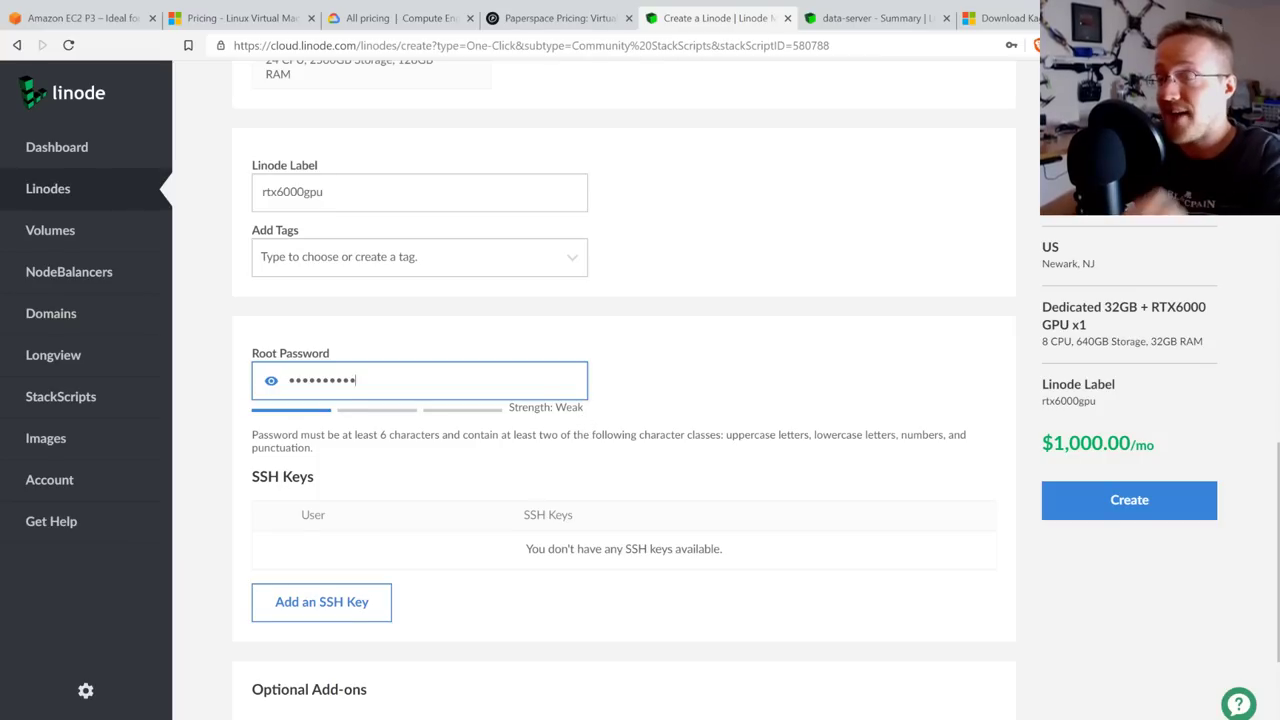
{"action": "scroll", "coordinate": [582, 417], "scroll_direction": "up", "scroll_amount": 7}
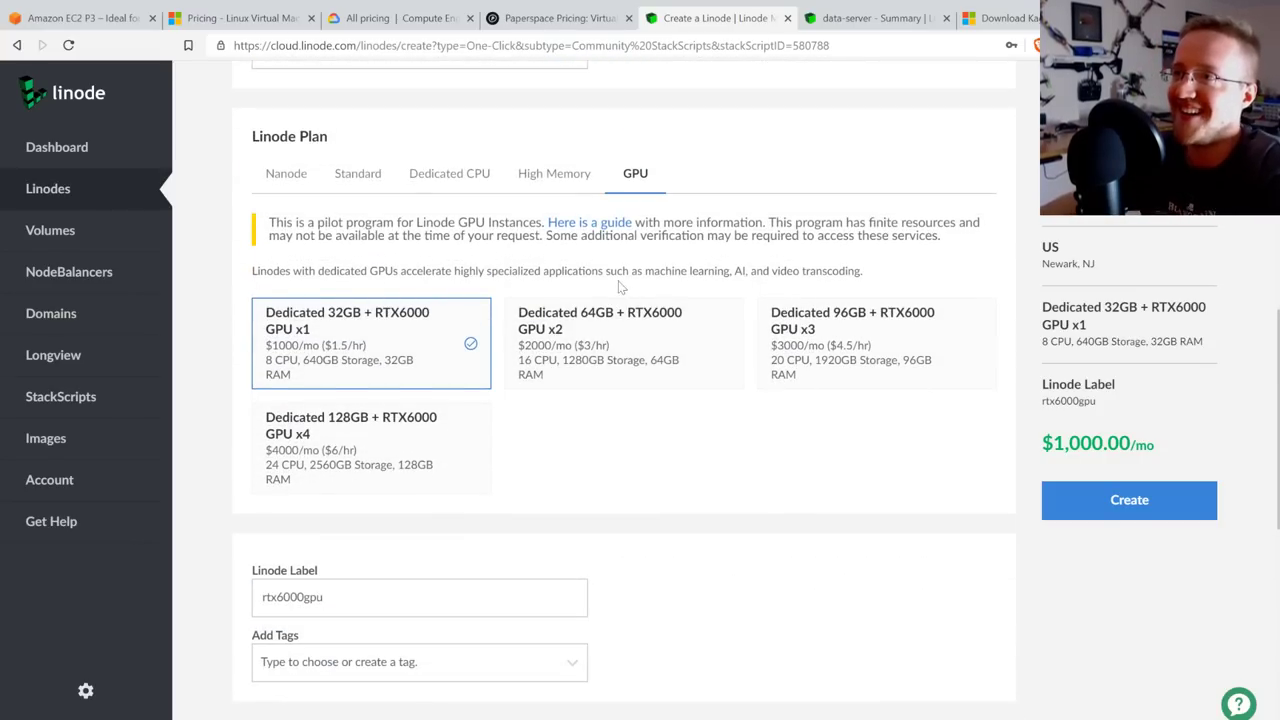
{"action": "scroll", "coordinate": [430, 200], "scroll_direction": "down", "scroll_amount": 8}
{"action": "scroll", "coordinate": [430, 200], "scroll_direction": "up", "scroll_amount": 12}
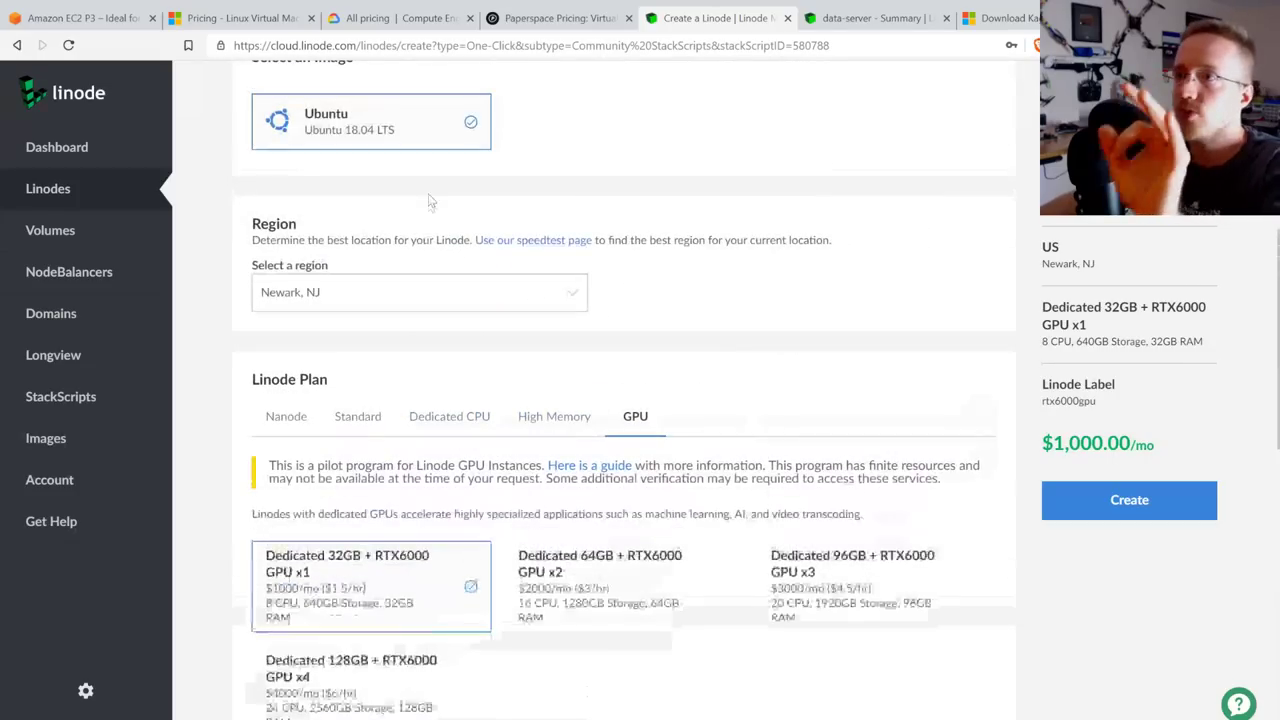
{"action": "left_click", "coordinate": [414, 300]}
{"action": "left_click", "coordinate": [366, 408]}
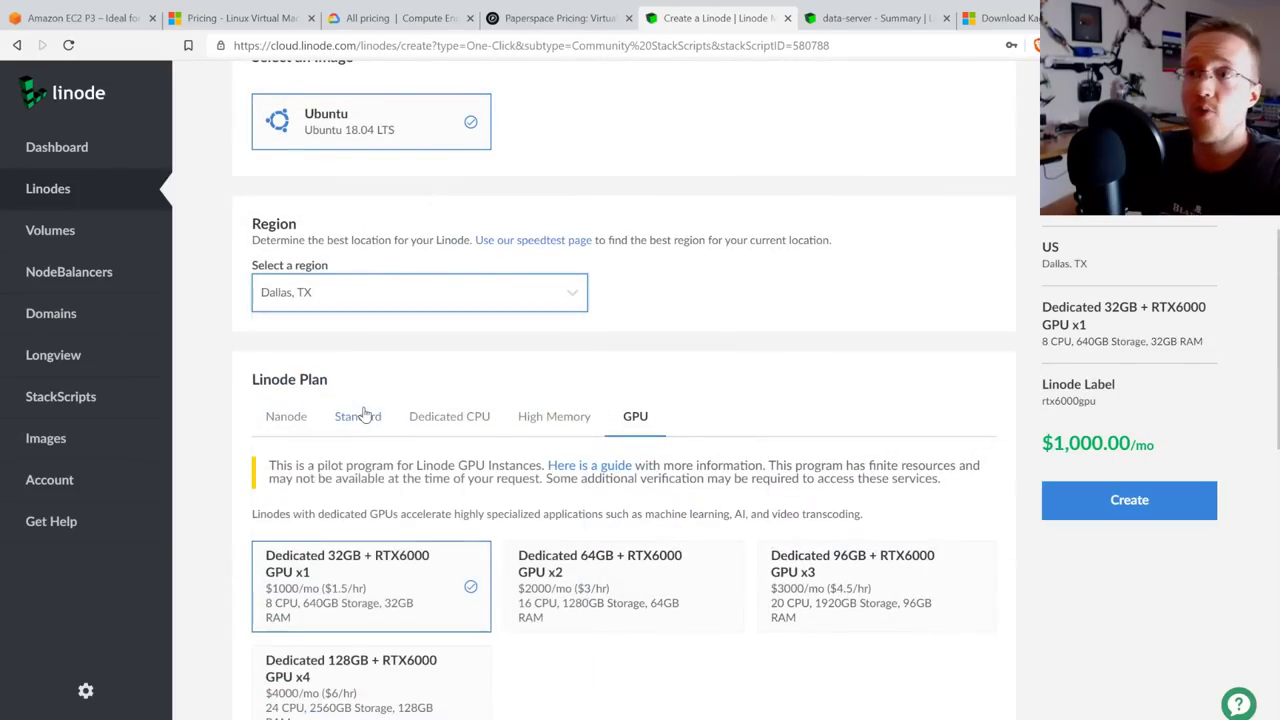
{"action": "scroll", "coordinate": [763, 380], "scroll_direction": "down", "scroll_amount": 7}
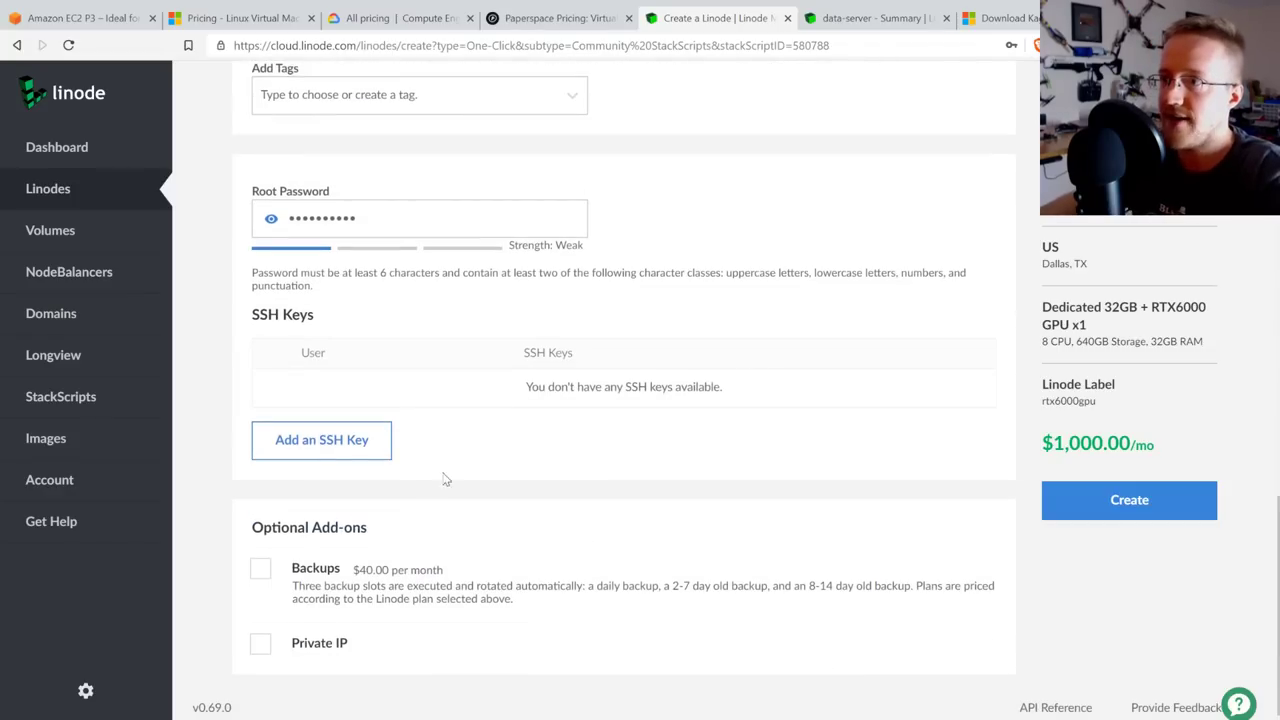
Try creating the Linode, then, after the authorization error, set the region back to Newark, NJ.
{"action": "left_click", "coordinate": [1140, 512]}
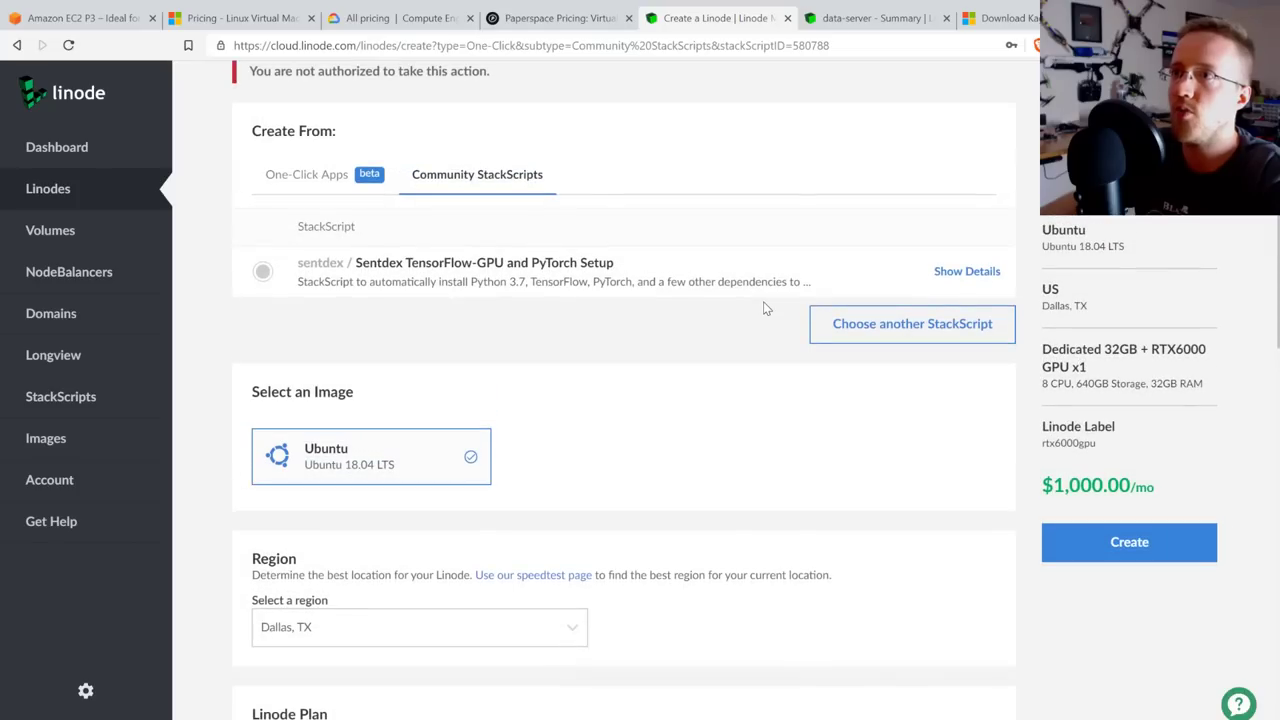
{"action": "scroll", "coordinate": [763, 308], "scroll_direction": "up", "scroll_amount": 2}
{"action": "left_click_drag", "start_coordinate": [492, 260], "coordinate": [238, 270]}
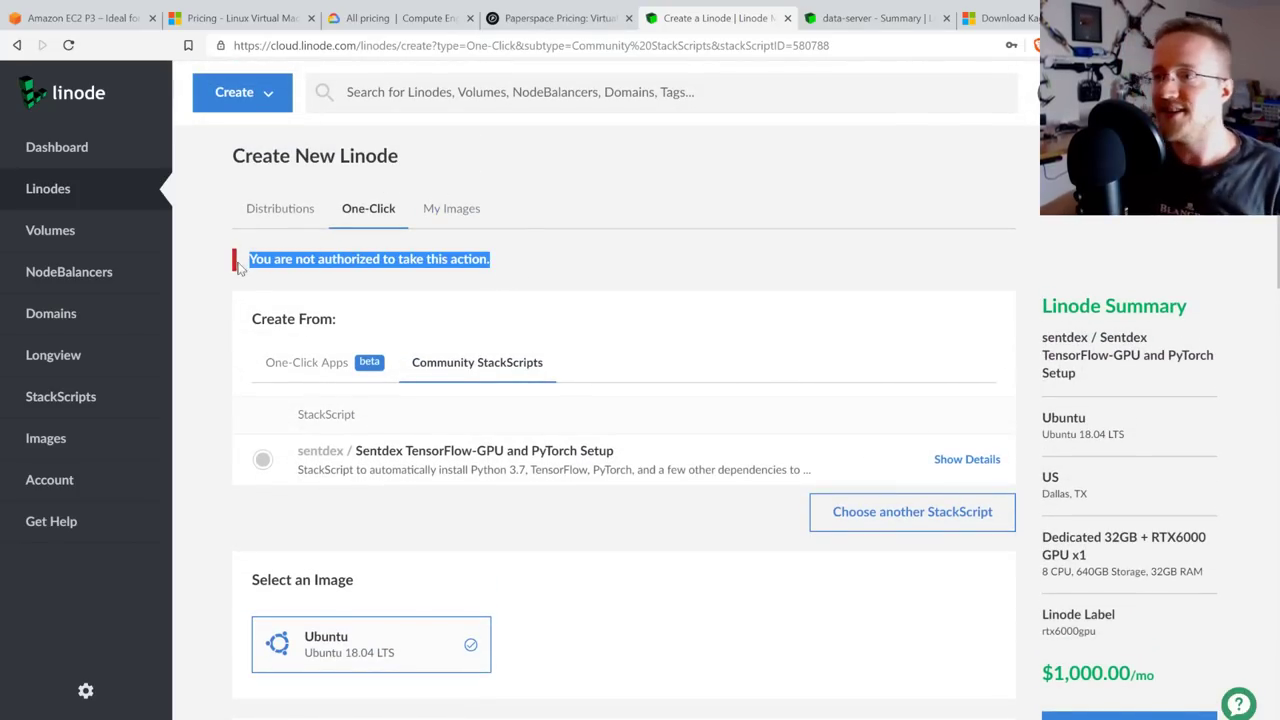
{"action": "scroll", "coordinate": [240, 268], "scroll_direction": "down", "scroll_amount": 4}
{"action": "left_click", "coordinate": [296, 496]}
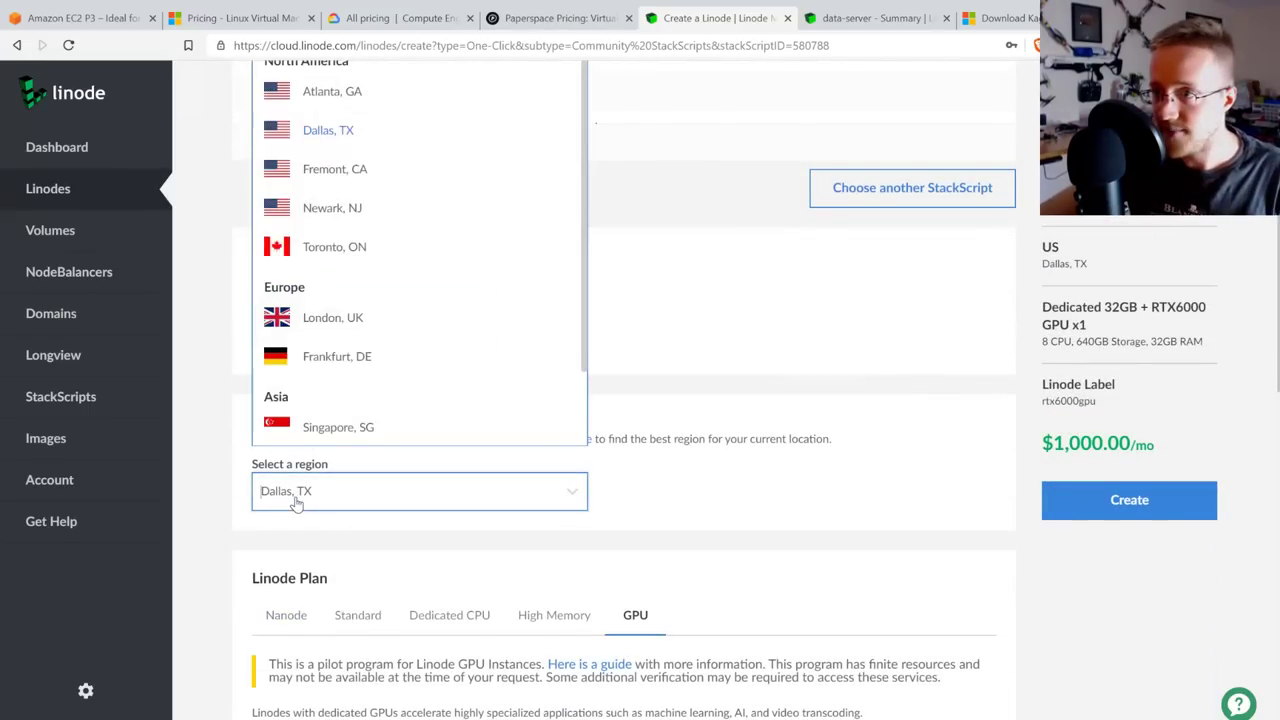
{"action": "left_click", "coordinate": [306, 209]}
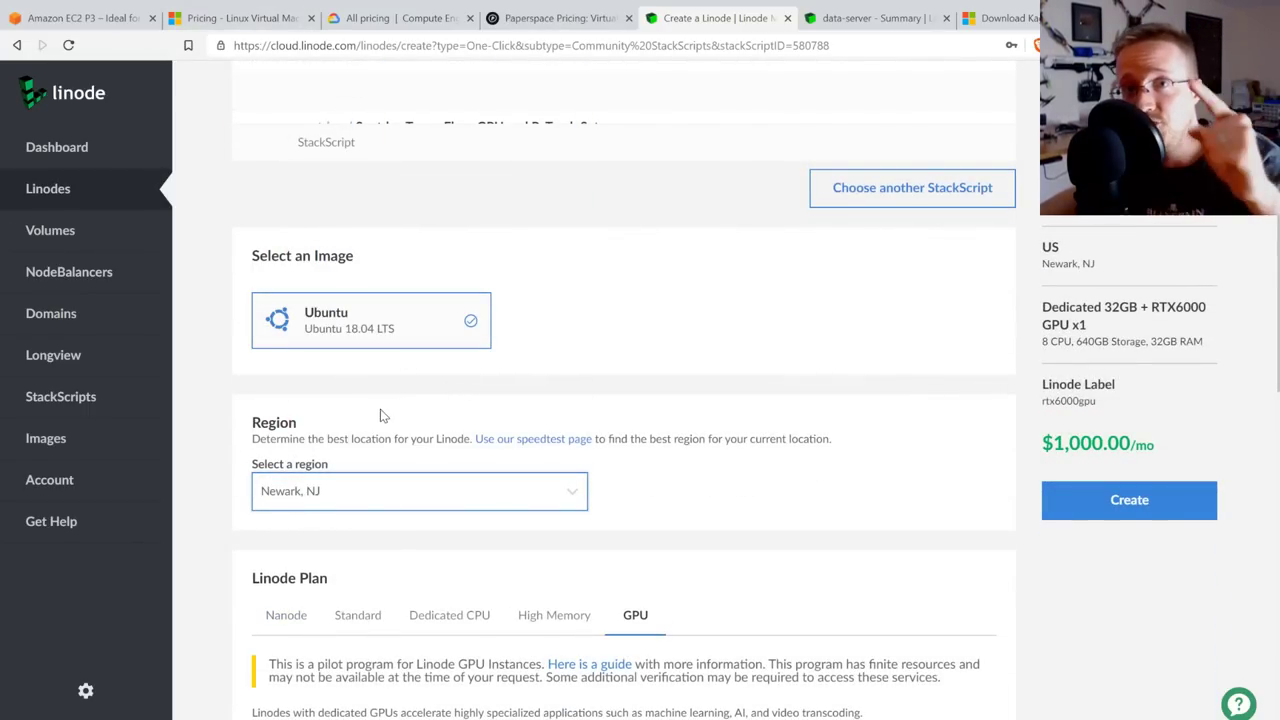
Check the Backups add-on monthly price and create the rtx6000gpu GPU Linode.
{"action": "left_click", "coordinate": [855, 499]}
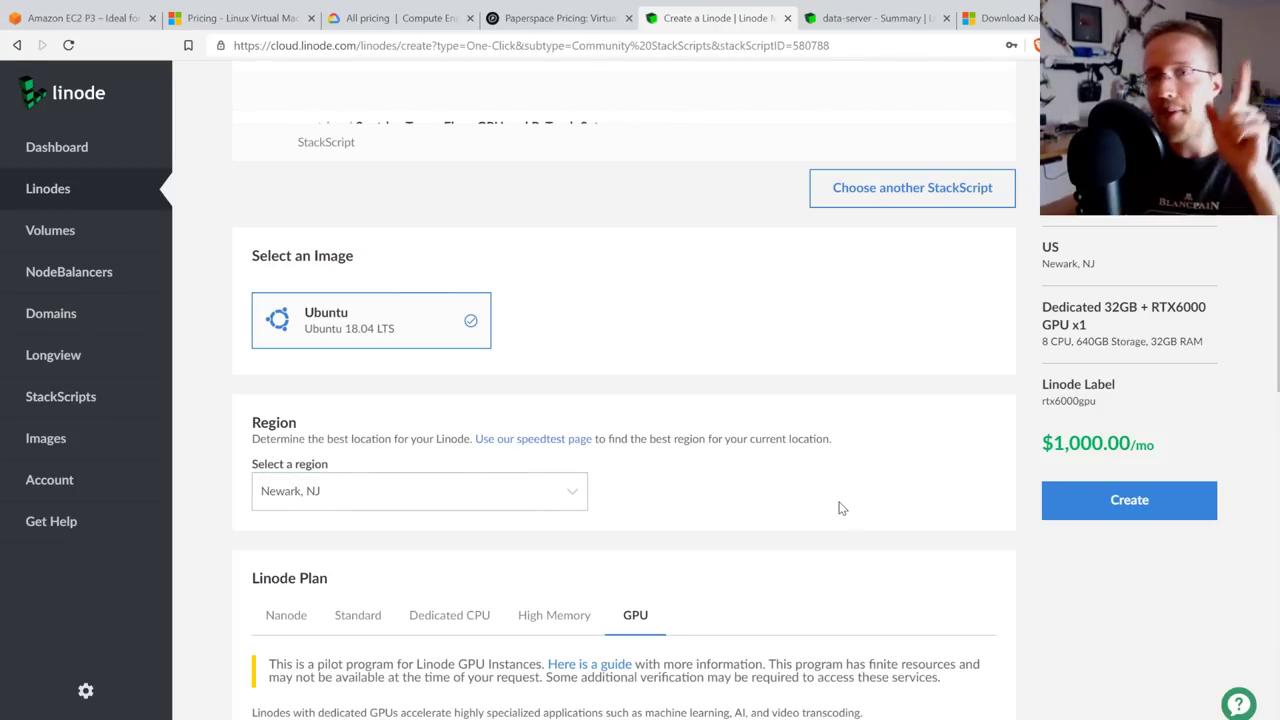
{"action": "scroll", "coordinate": [810, 475], "scroll_direction": "down", "scroll_amount": 8}
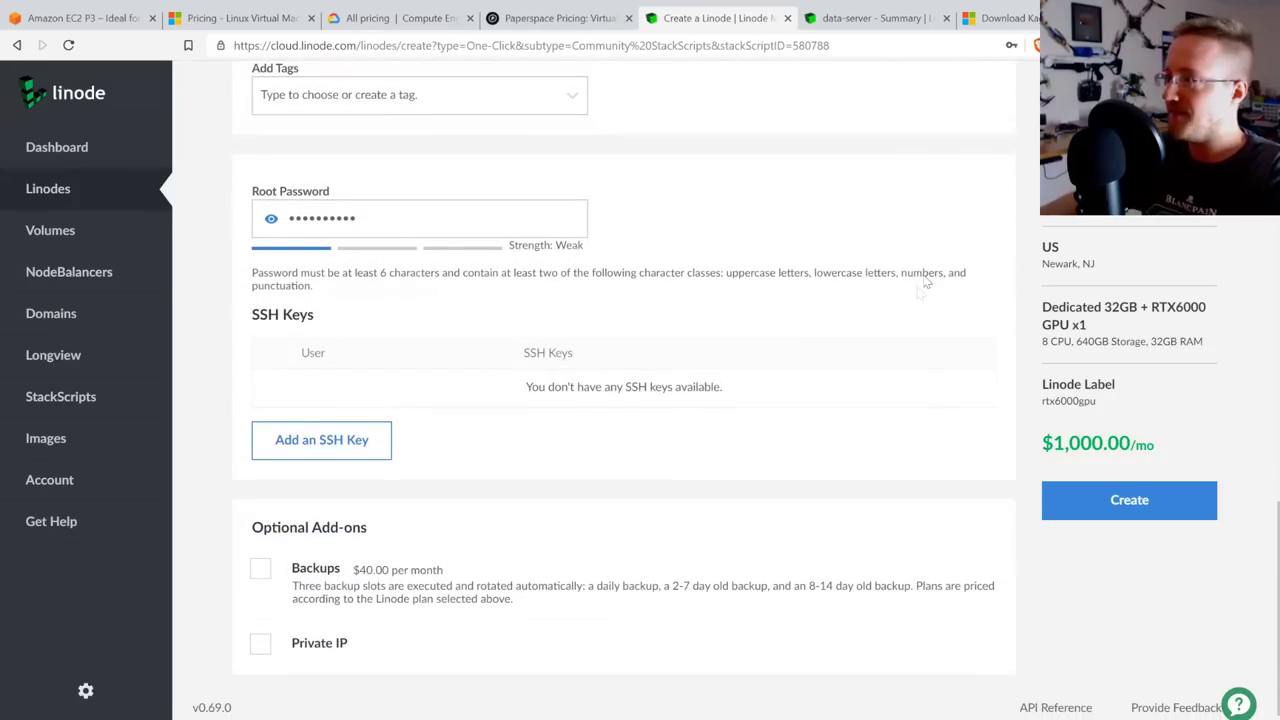
{"action": "scroll", "coordinate": [928, 283], "scroll_direction": "up", "scroll_amount": 10}
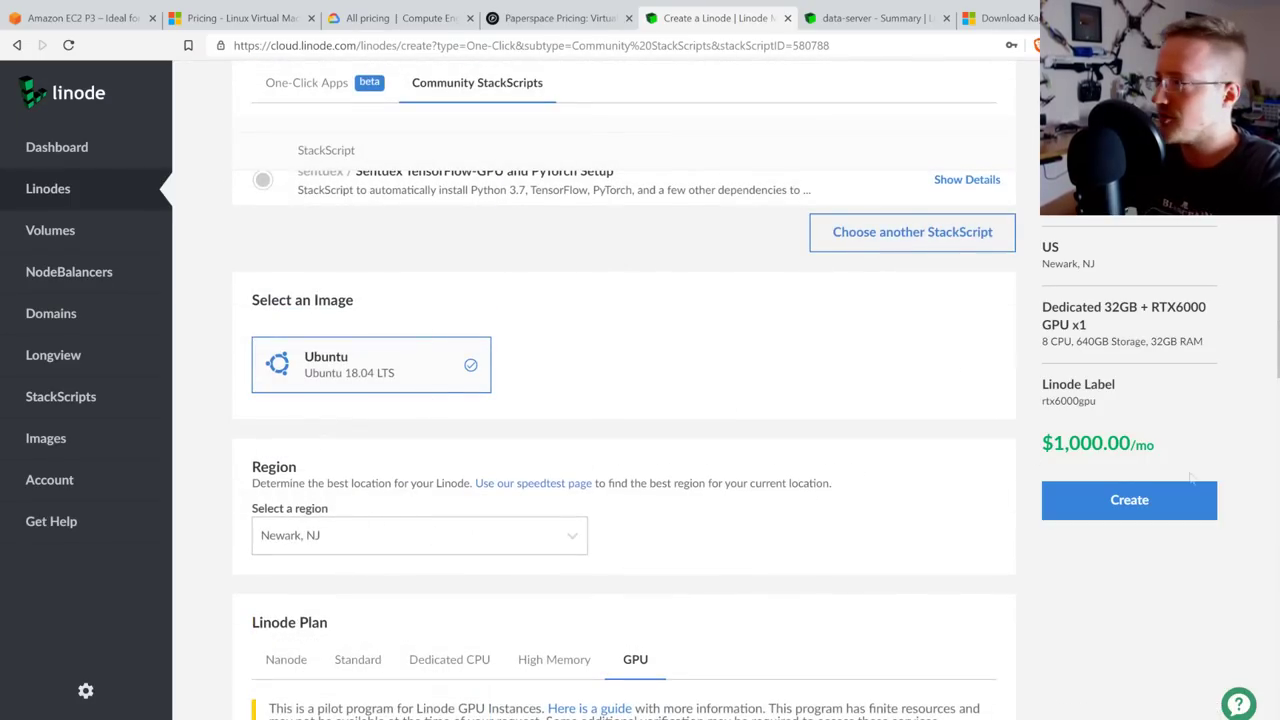
{"action": "scroll", "coordinate": [800, 490], "scroll_direction": "down", "scroll_amount": 10}
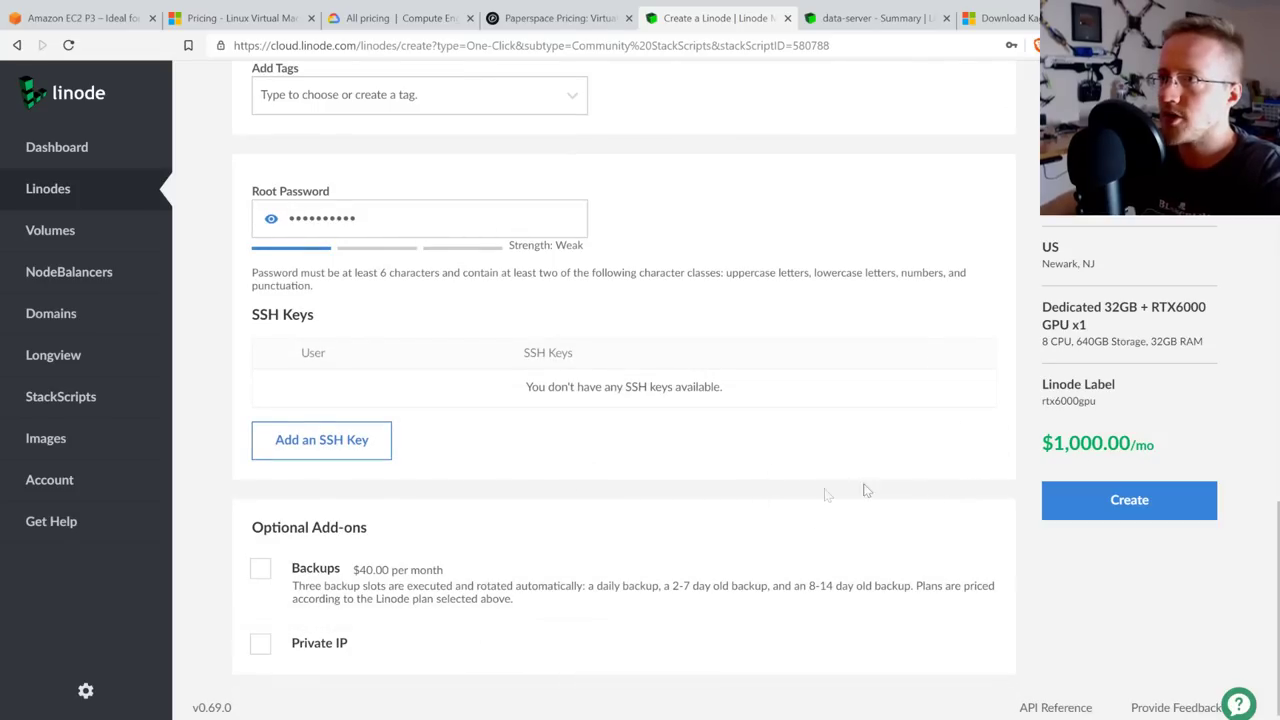
{"action": "left_click_drag", "start_coordinate": [351, 570], "coordinate": [720, 568]}
{"action": "scroll", "coordinate": [905, 365], "scroll_direction": "up", "scroll_amount": 1}
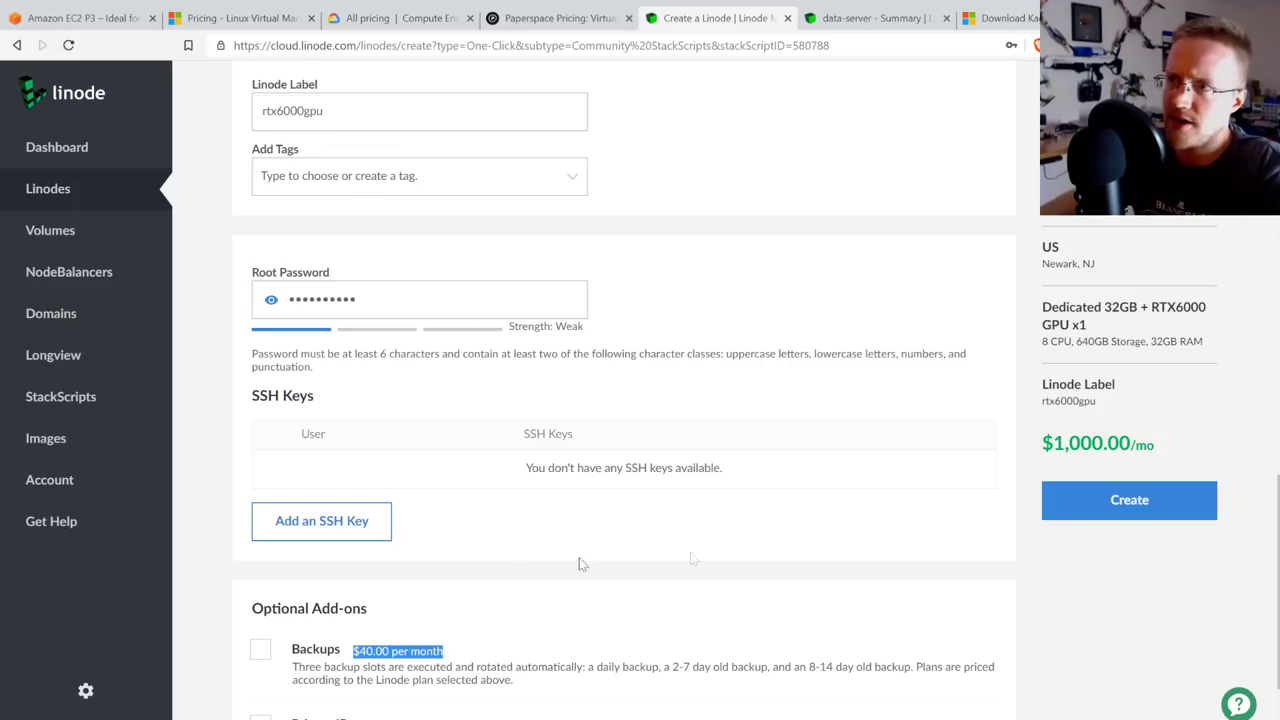
{"action": "left_click", "coordinate": [1146, 502]}
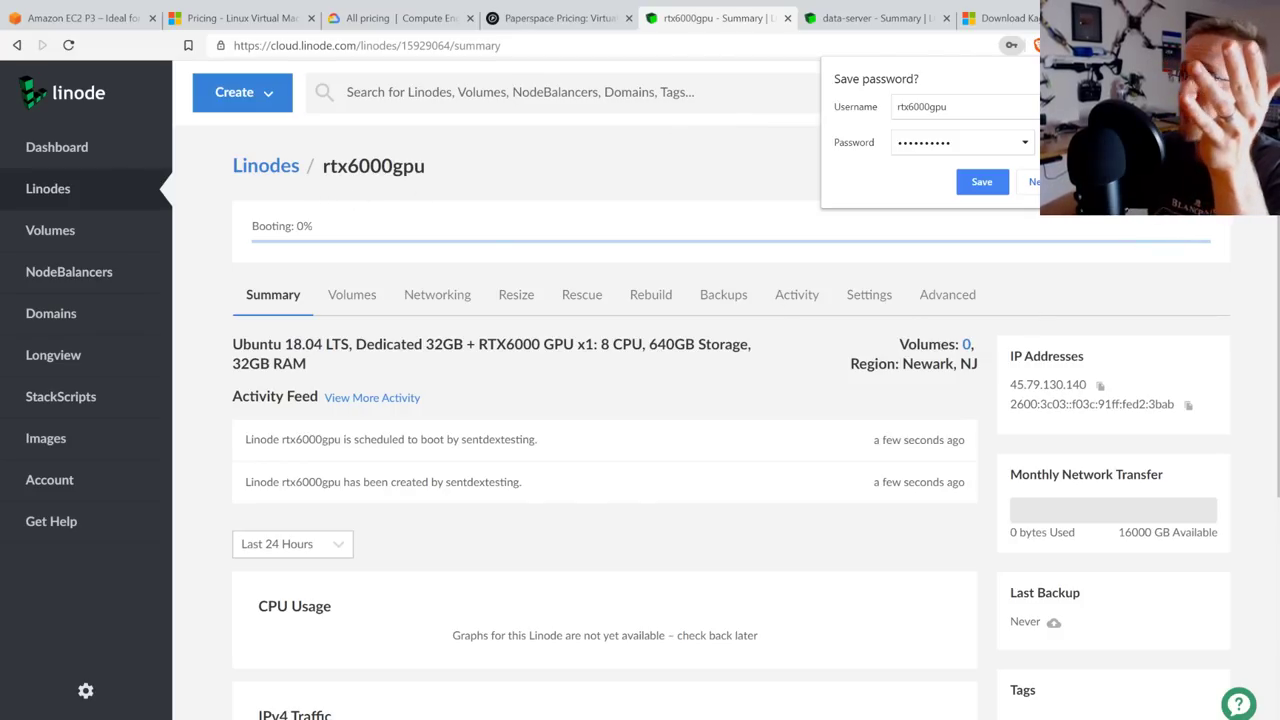
Dismiss the save-password prompt and watch the Summary until the activity feed shows rtx6000gpu booted.
{"action": "key", "text": "Escape"}
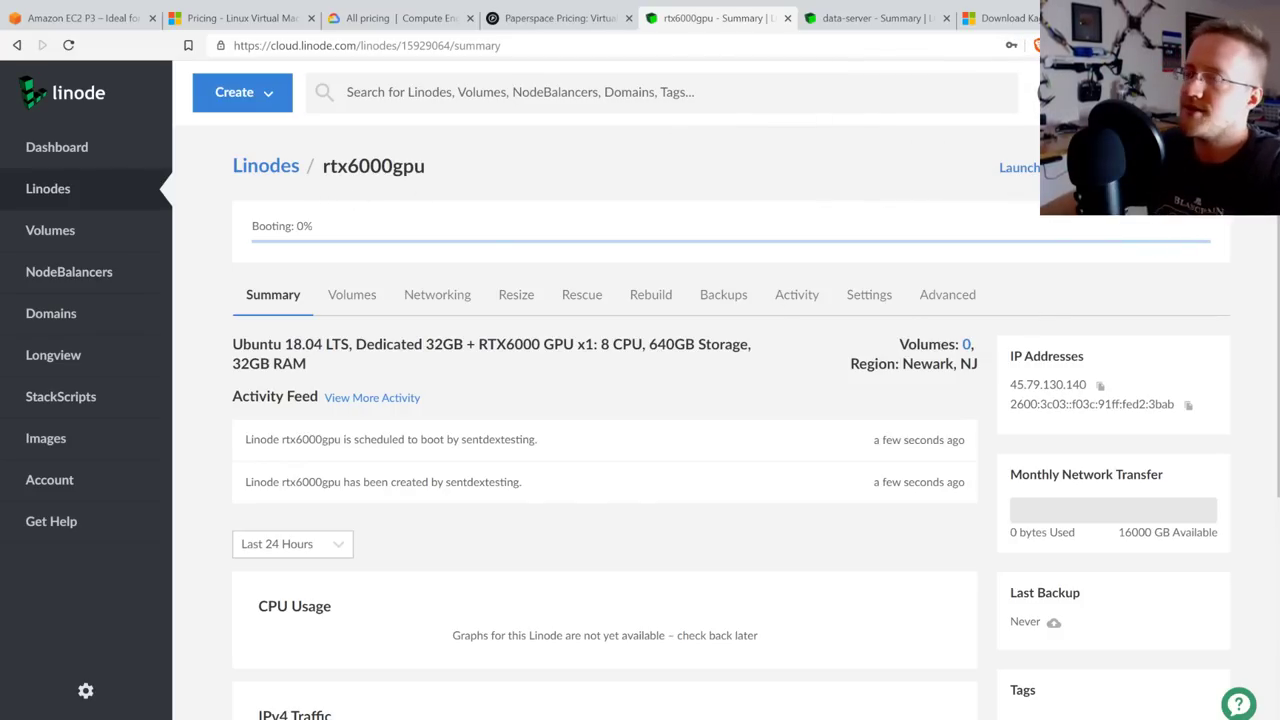
{"action": "scroll", "coordinate": [614, 326], "scroll_direction": "down", "scroll_amount": 3}
{"action": "scroll", "coordinate": [617, 320], "scroll_direction": "up", "scroll_amount": 2}
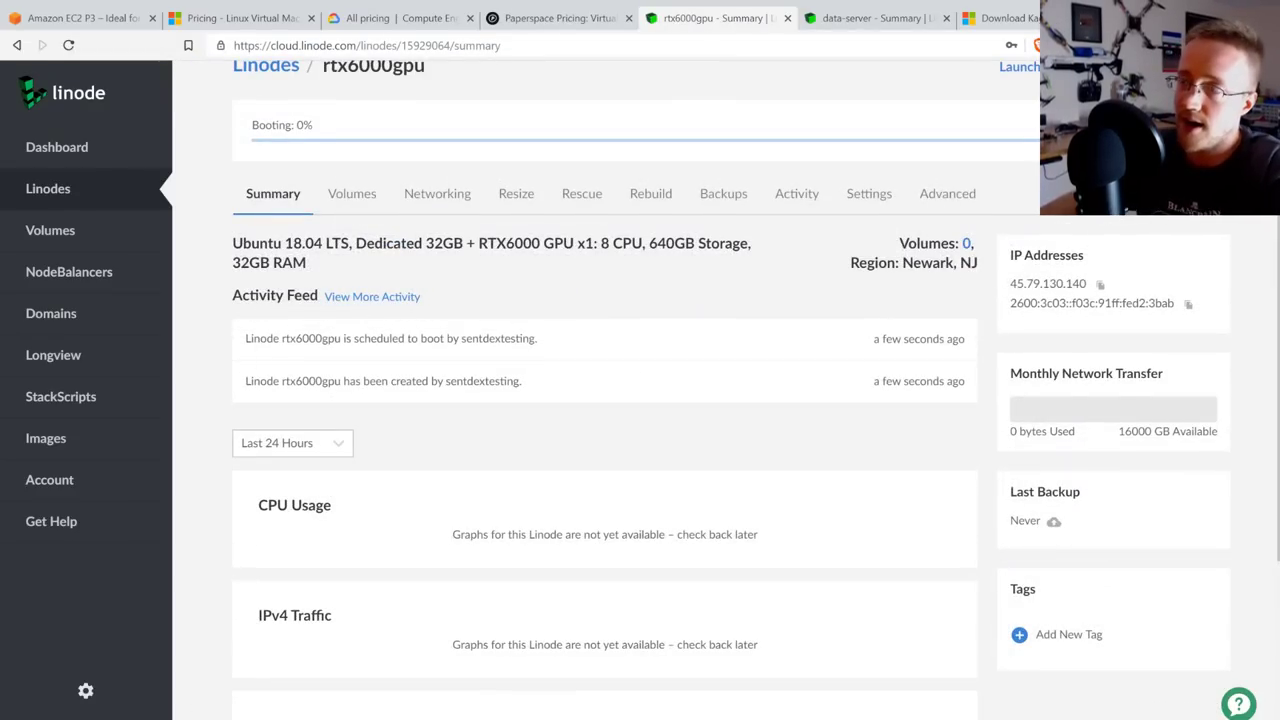
{"action": "scroll", "coordinate": [464, 237], "scroll_direction": "up", "scroll_amount": 1}
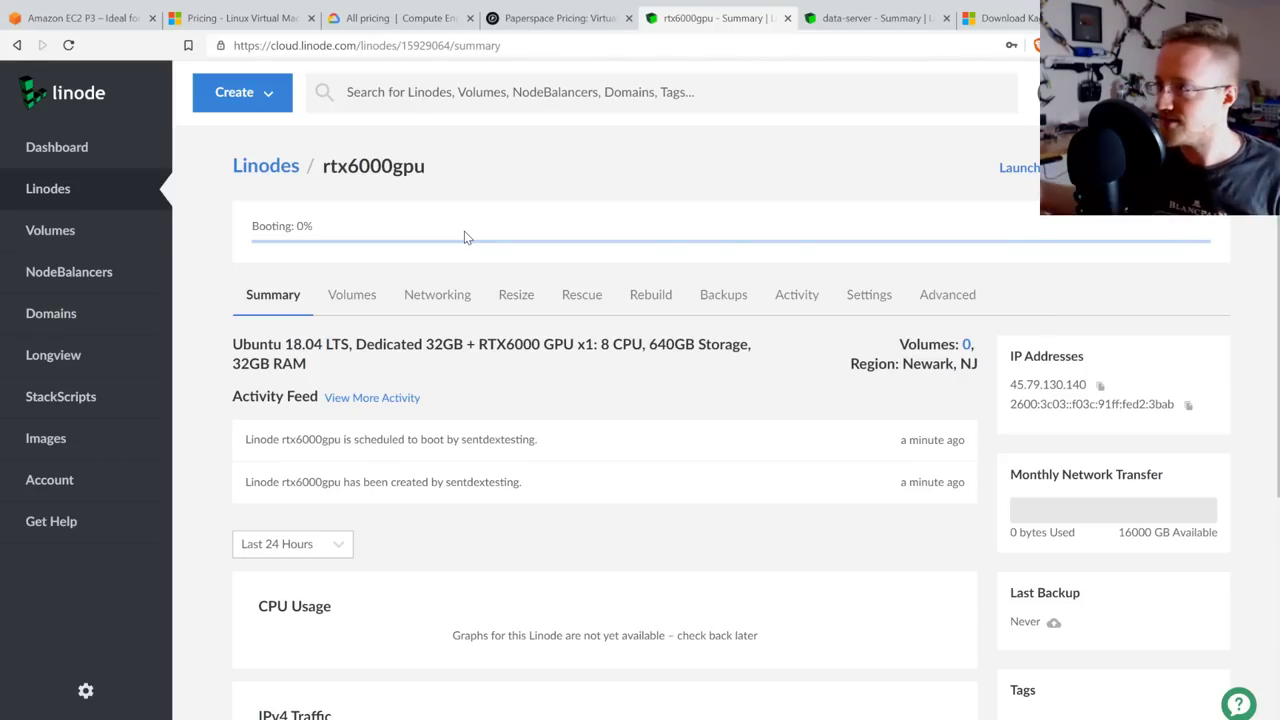
{"action": "scroll", "coordinate": [983, 309], "scroll_direction": "down", "scroll_amount": 4}
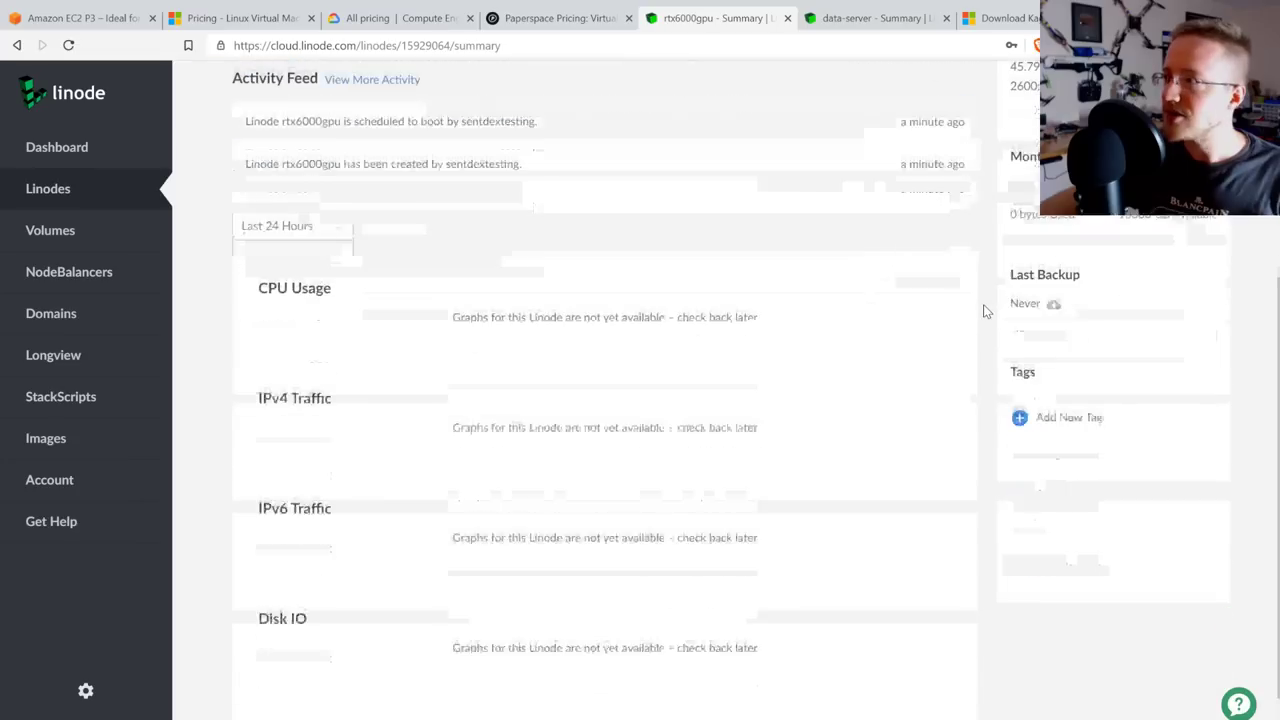
{"action": "scroll", "coordinate": [717, 366], "scroll_direction": "up", "scroll_amount": 4}
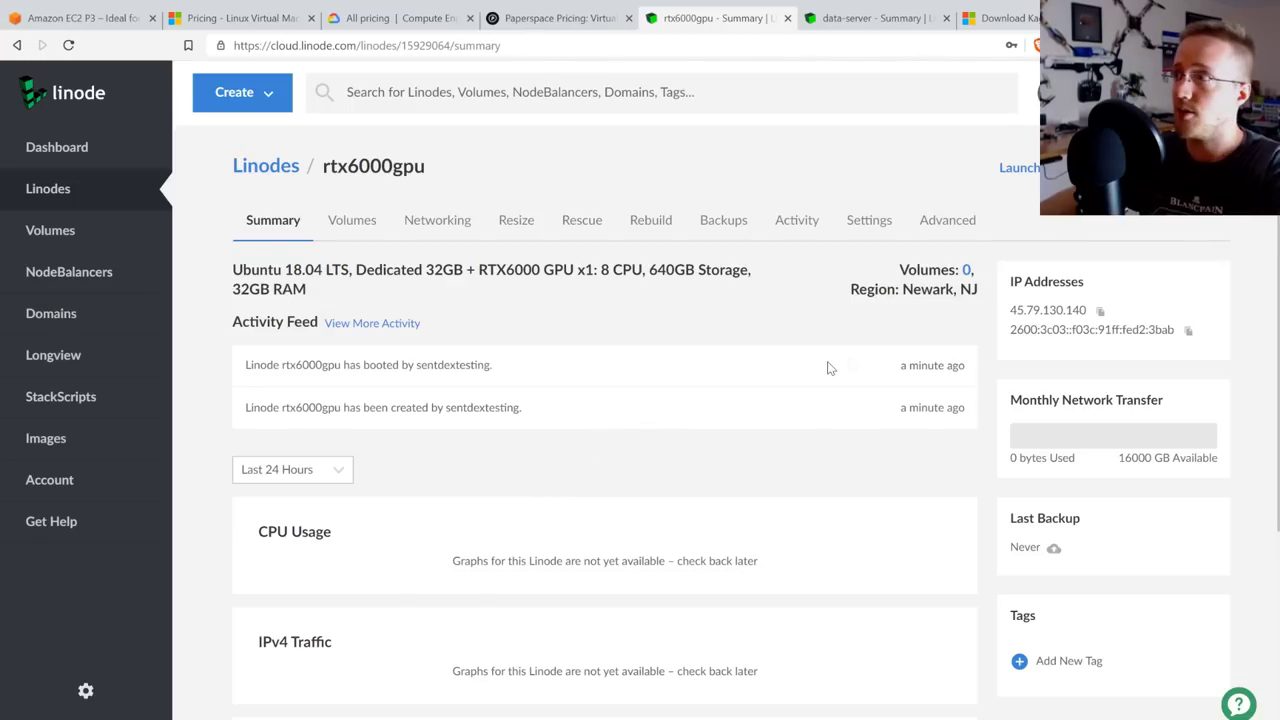
{"action": "scroll", "coordinate": [605, 400], "scroll_direction": "down", "scroll_amount": 2}
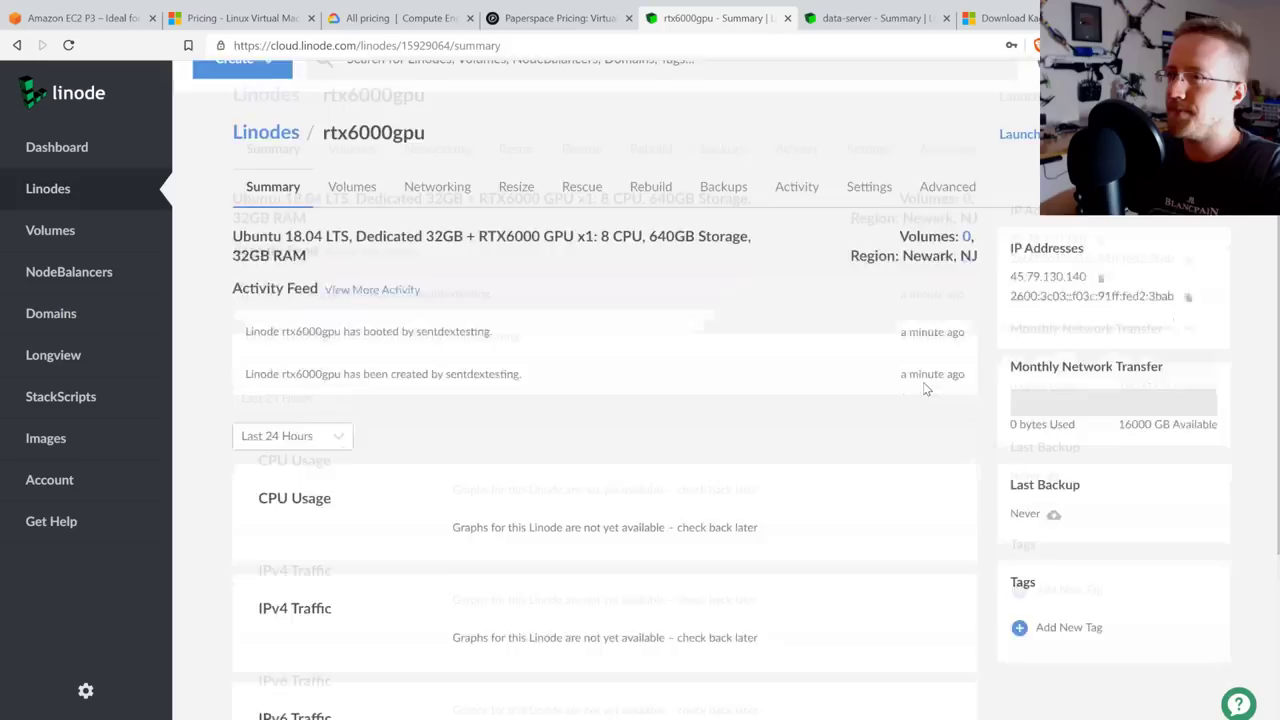
{"action": "scroll", "coordinate": [960, 435], "scroll_direction": "up", "scroll_amount": 1}
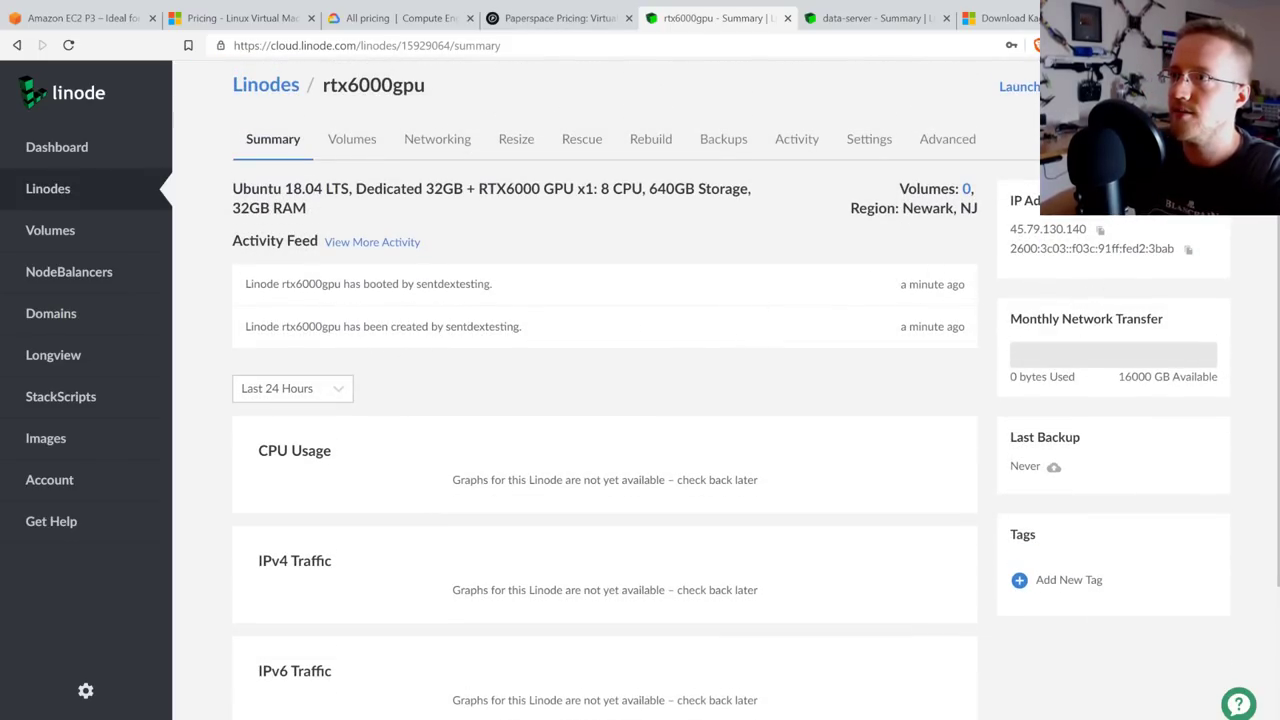
{"action": "left_click_drag", "start_coordinate": [343, 284], "coordinate": [560, 296]}
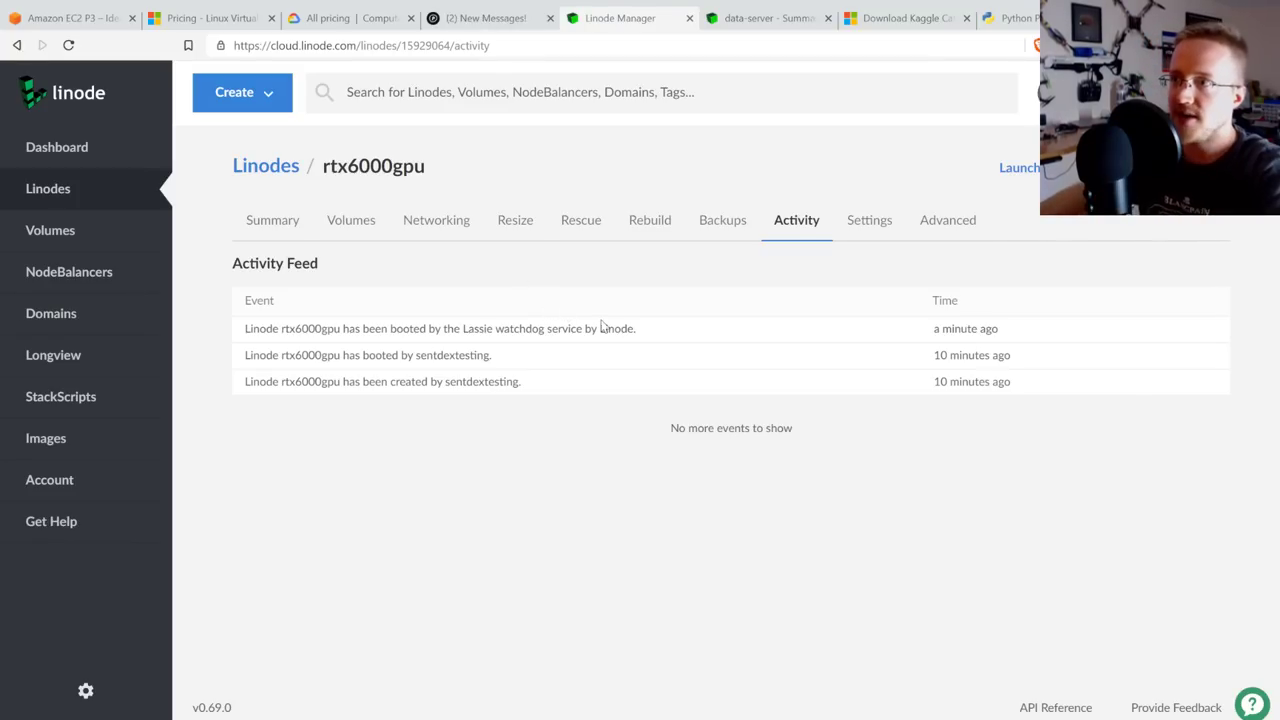
Note how long ago rtx6000gpu booted, move the local terminal aside, and open the Linodes list.
{"action": "left_click_drag", "start_coordinate": [936, 355], "coordinate": [1040, 360]}
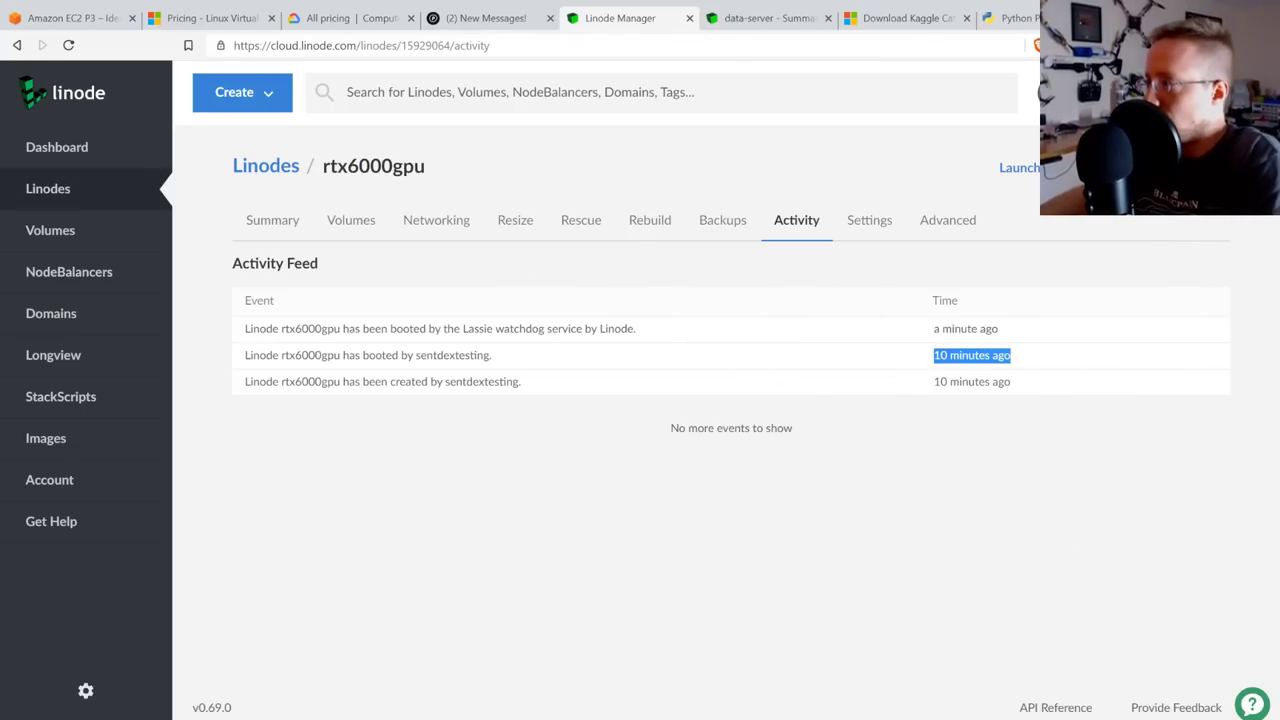
{"action": "left_click_drag", "start_coordinate": [1275, 530], "coordinate": [1185, 605]}
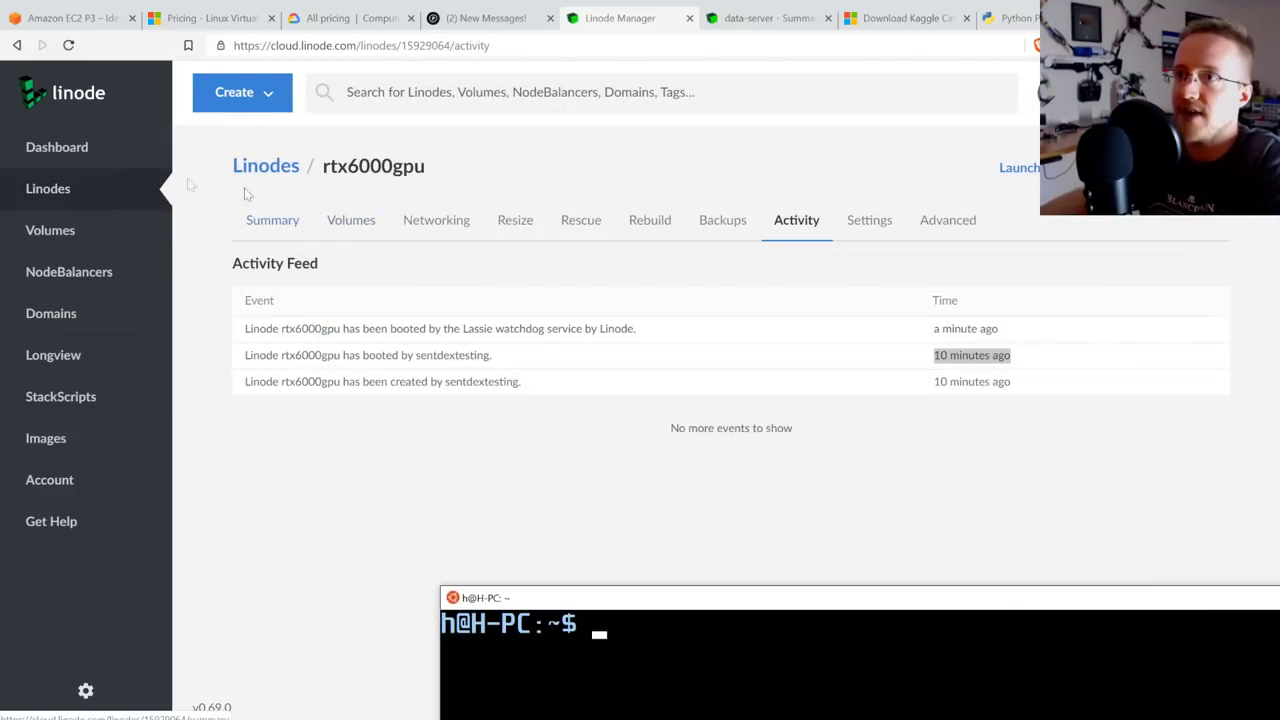
{"action": "left_click", "coordinate": [82, 203]}
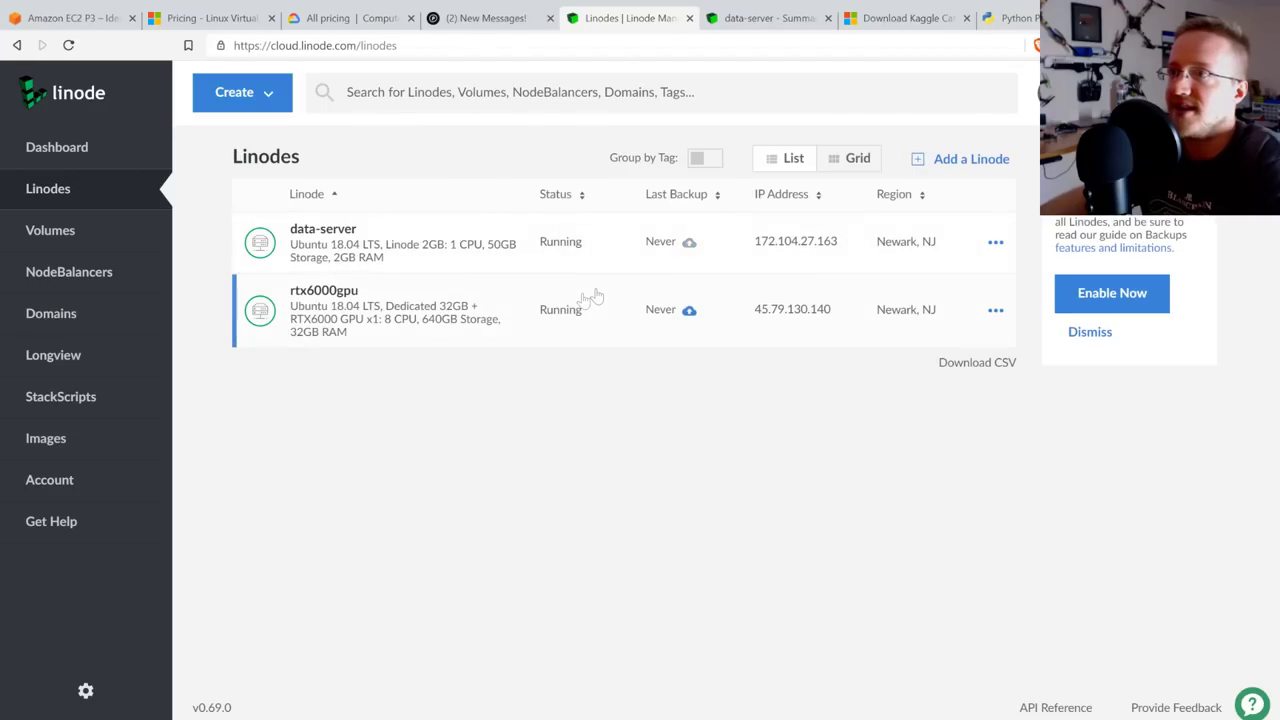
SSH into the rtx6000gpu server as root using its copied IP address and the root password.
{"action": "left_click", "coordinate": [845, 309]}
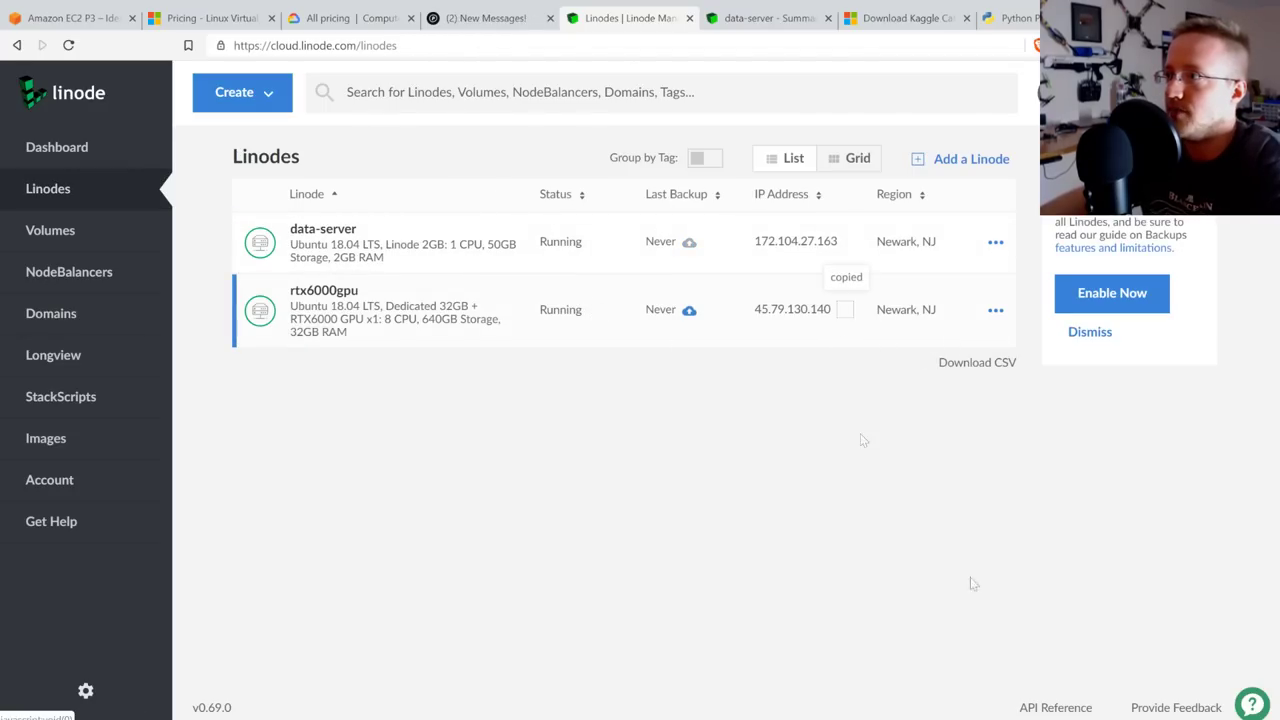
{"action": "key", "text": "alt+Tab"}
{"action": "left_click", "coordinate": [536, 200]}
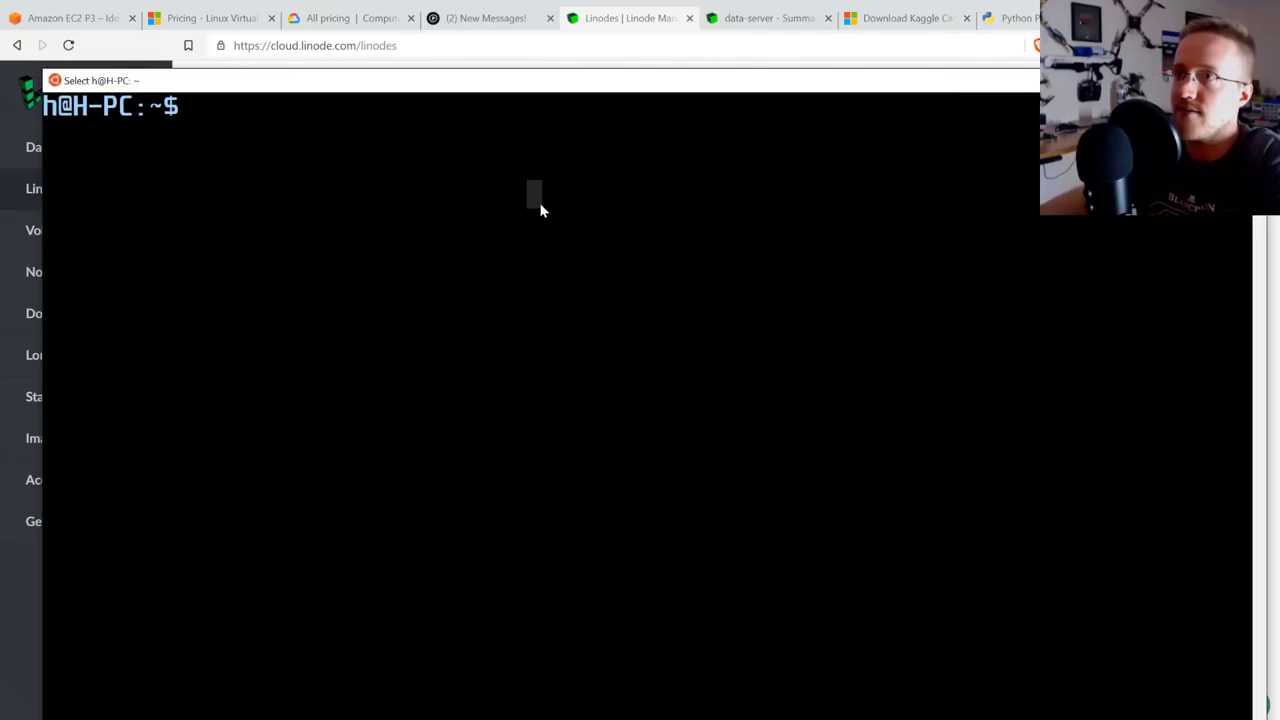
{"action": "type", "text": "ssh root"}
{"action": "key", "text": "BackSpace"}
{"action": "type", "text": "@"}
{"action": "key", "text": "ctrl+shift+v"}
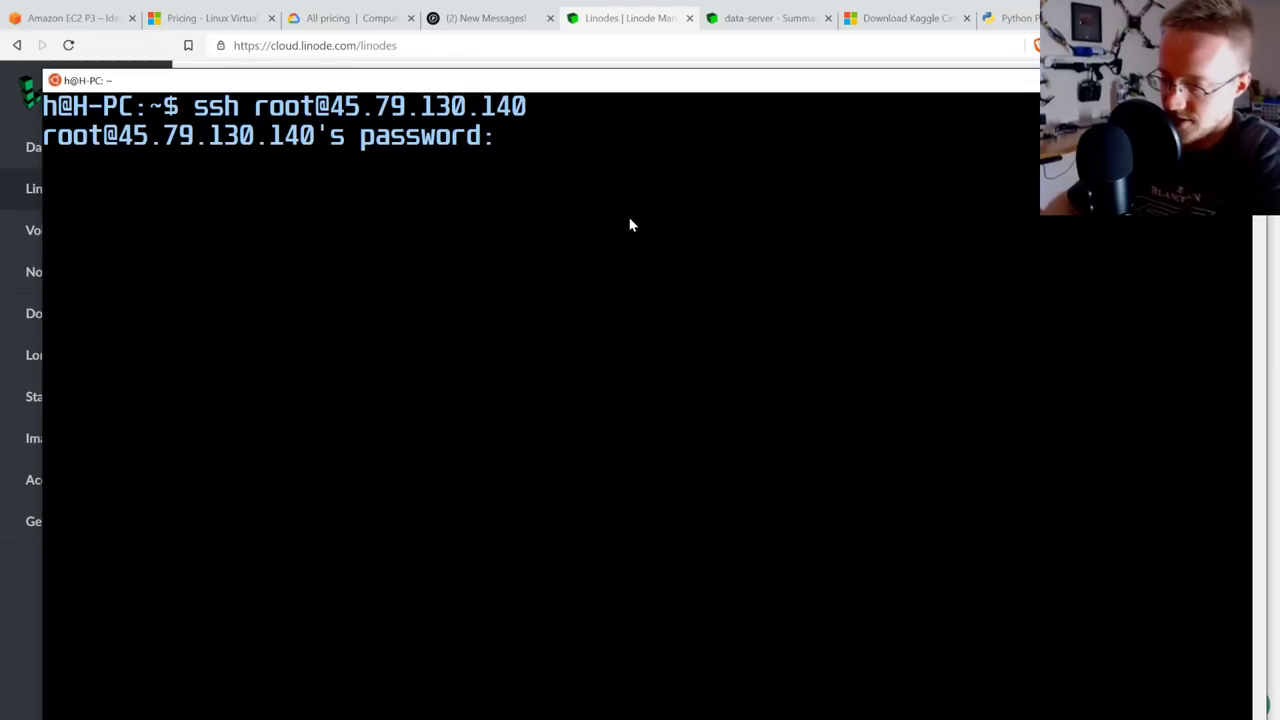
{"action": "key", "text": "Return"}
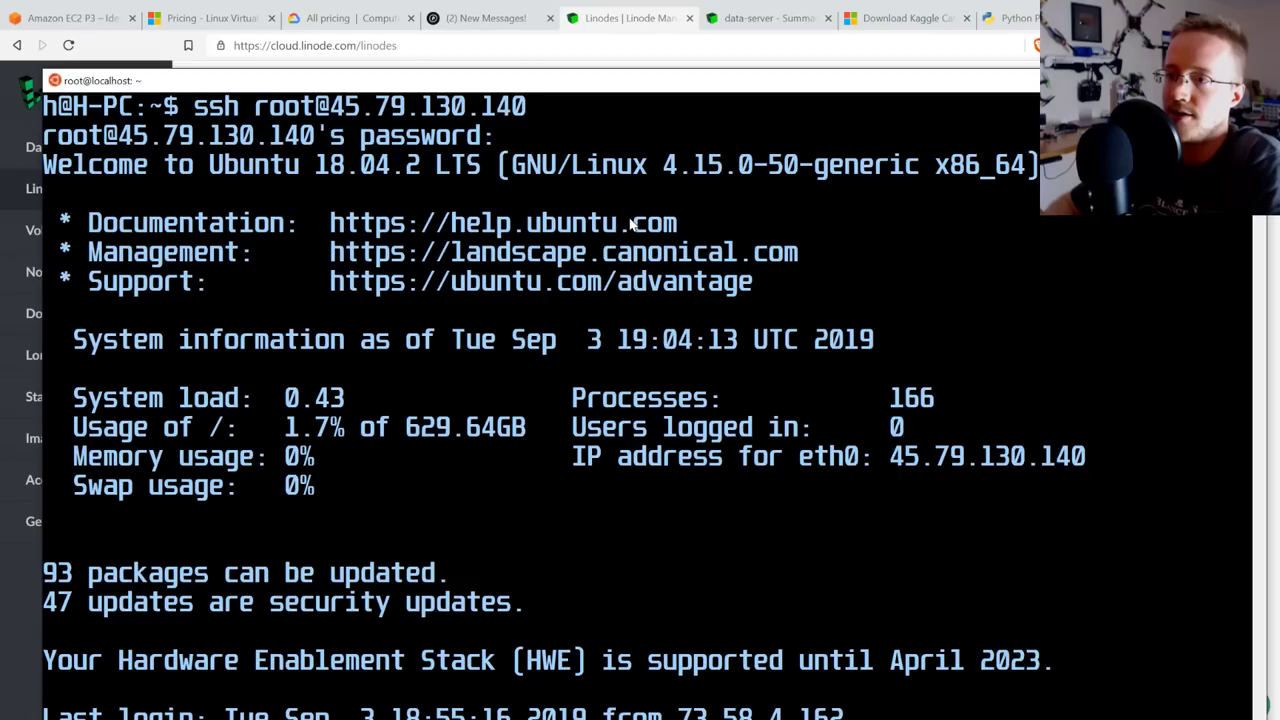
Launch the python3.7 interpreter and reposition and resize the terminal window.
{"action": "type", "text": "python3.7"}
{"action": "key", "text": "Return"}
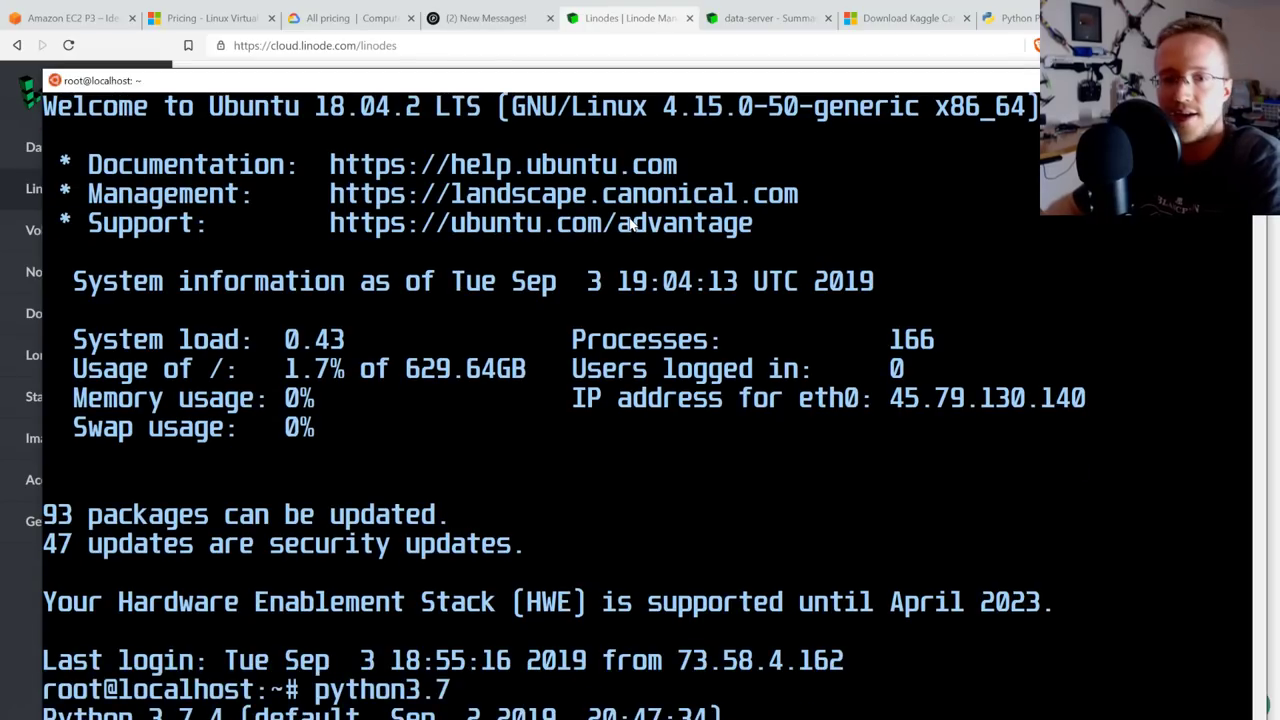
{"action": "left_click_drag", "start_coordinate": [424, 83], "coordinate": [391, 8]}
{"action": "left_click_drag", "start_coordinate": [810, 719], "coordinate": [807, 624]}
Run 'import tensorflow as tf' at the Python 3.7 prompt.
{"action": "left_click", "coordinate": [193, 515]}
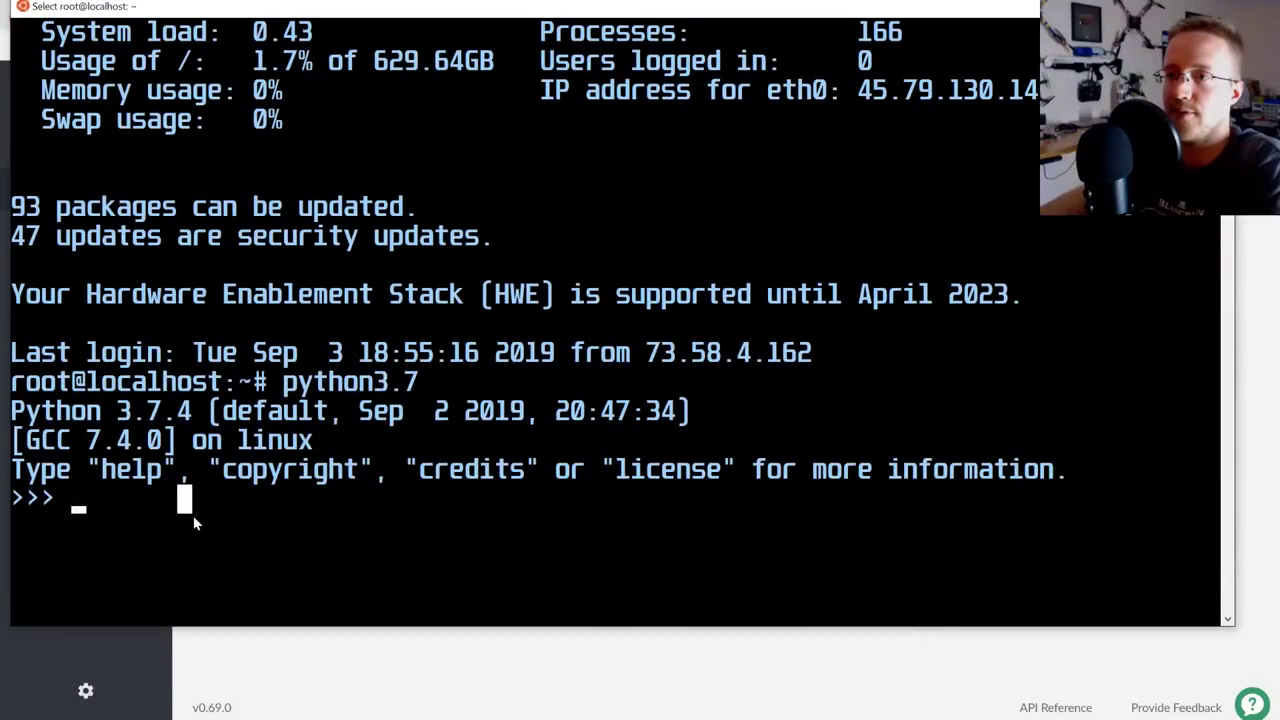
{"action": "key", "text": "Return"}
{"action": "type", "text": "import"}
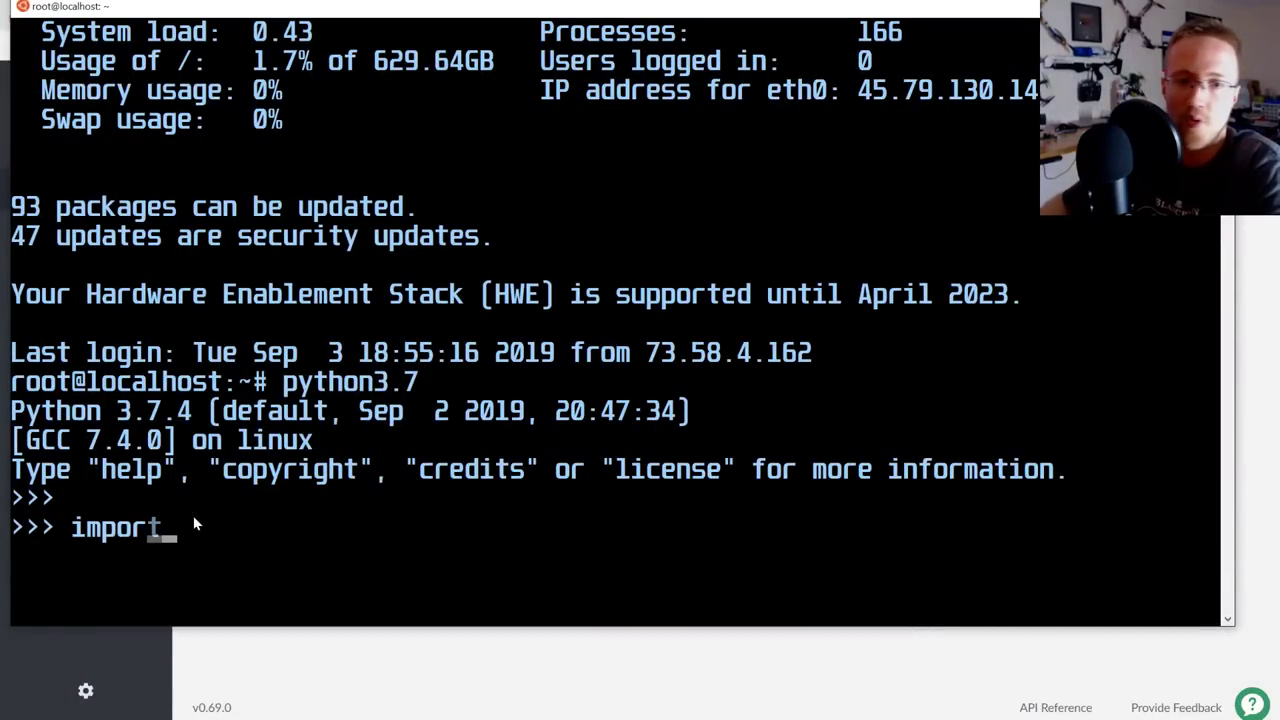
{"action": "type", "text": " tensorflow as tf"}
{"action": "key", "text": "Return"}
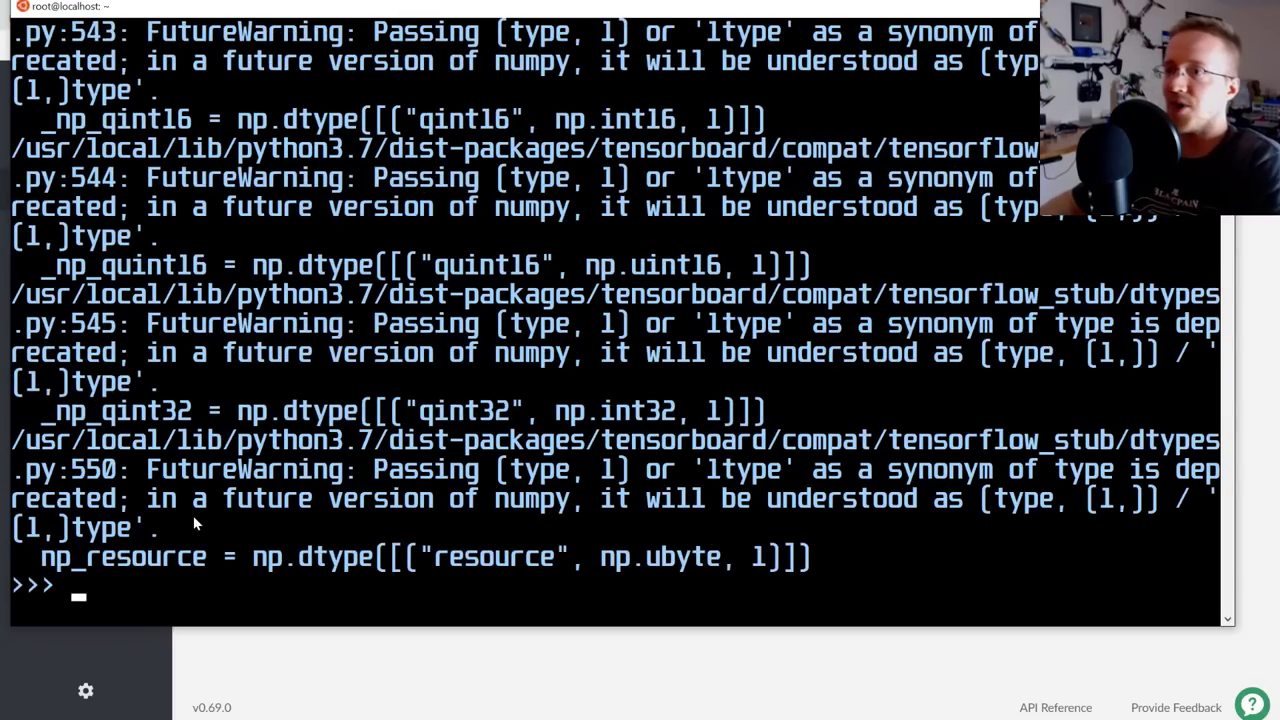
Review and highlight the numpy FutureWarnings printed by the TensorFlow import.
{"action": "left_click_drag", "start_coordinate": [268, 207], "coordinate": [797, 500]}
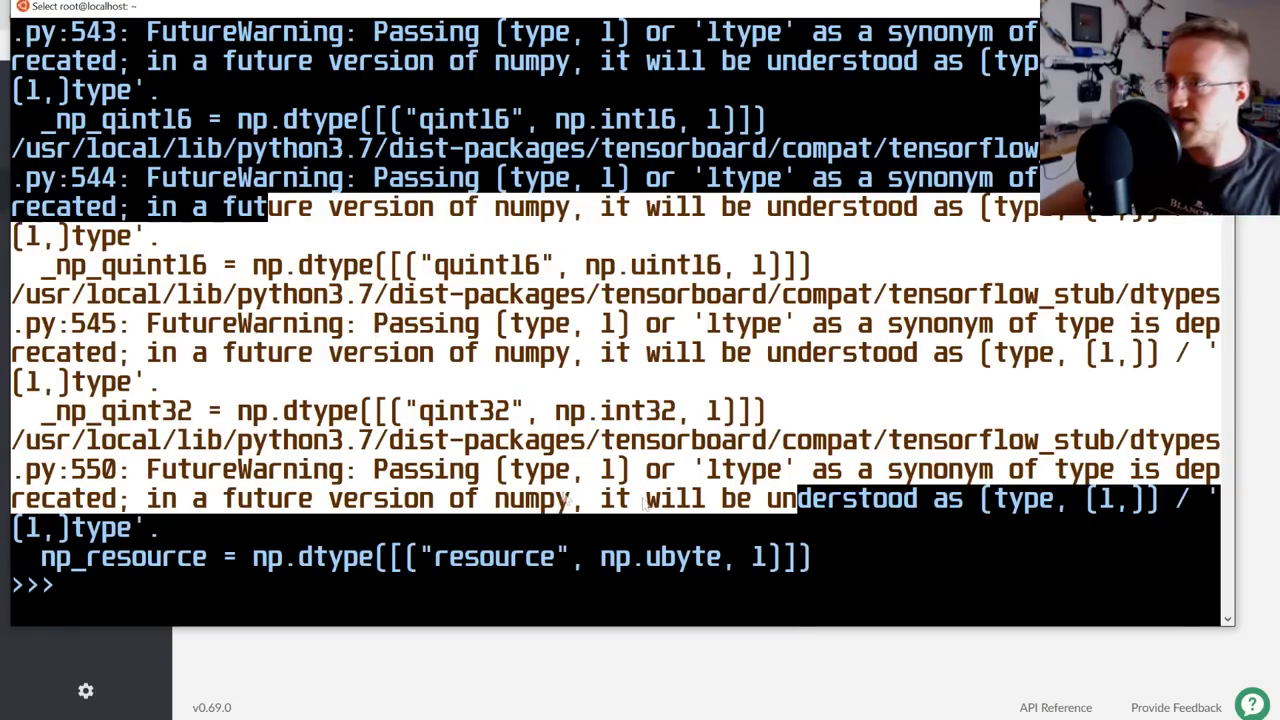
{"action": "left_click", "coordinate": [592, 469]}
{"action": "scroll", "coordinate": [455, 265], "scroll_direction": "up", "scroll_amount": 8}
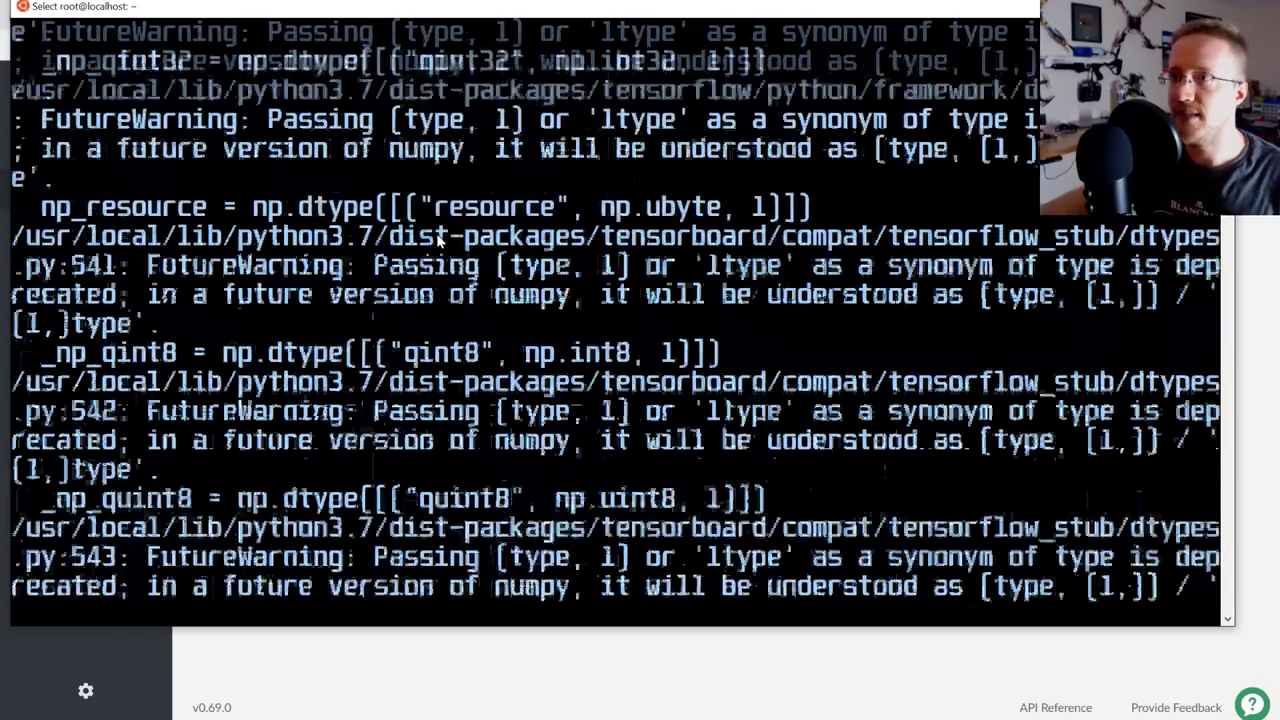
{"action": "scroll", "coordinate": [372, 268], "scroll_direction": "down", "scroll_amount": 8}
{"action": "key", "text": "ctrl+l"}
{"action": "scroll", "coordinate": [372, 265], "scroll_direction": "up", "scroll_amount": 5}
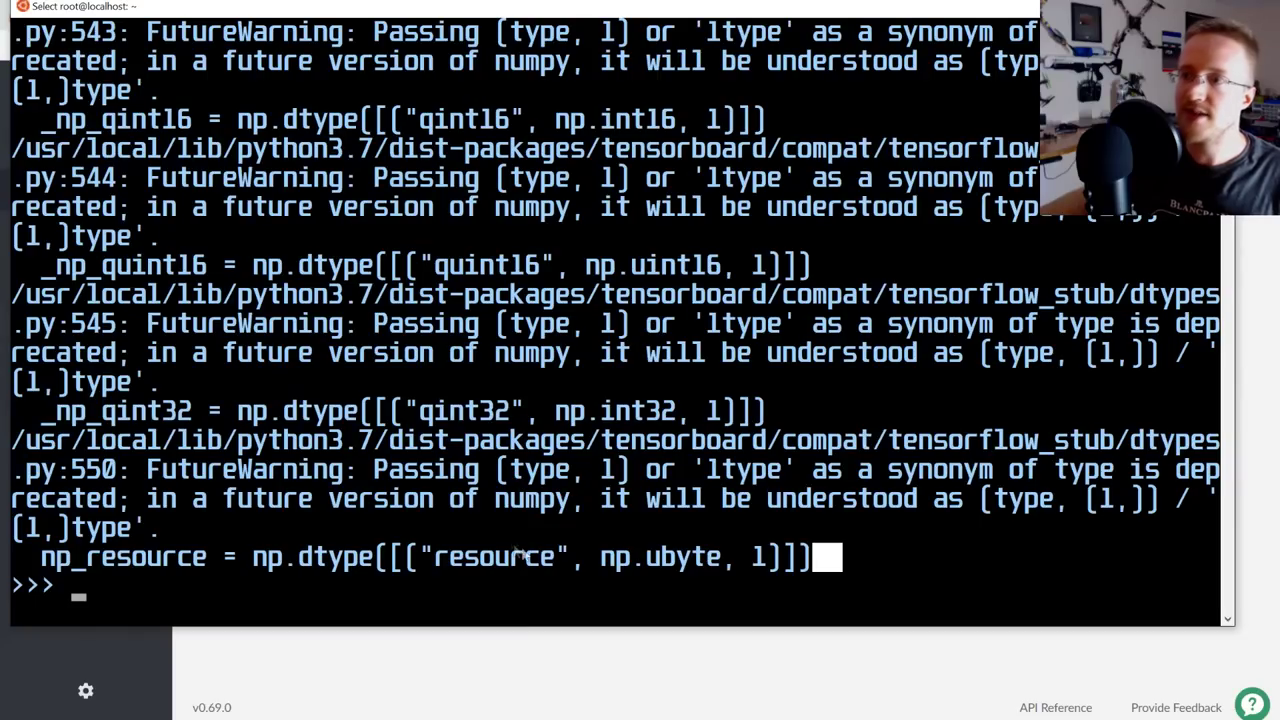
{"action": "left_click_drag", "start_coordinate": [843, 440], "coordinate": [978, 505]}
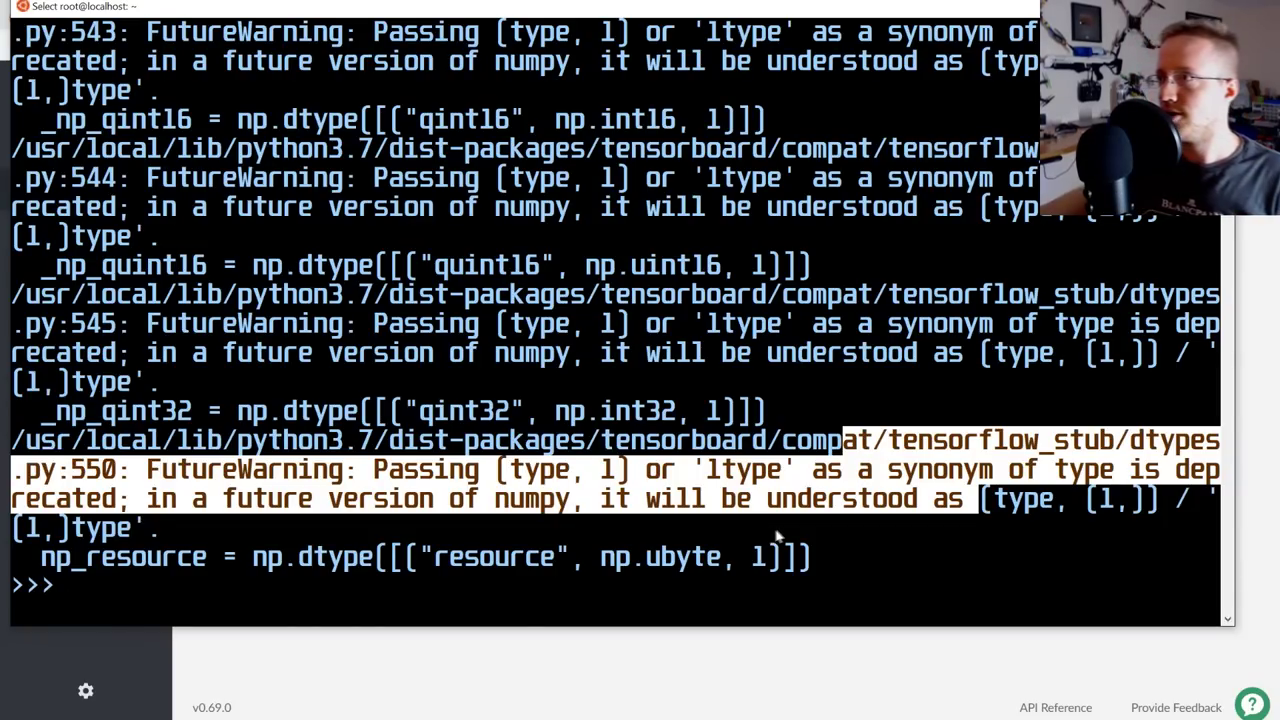
{"action": "left_click", "coordinate": [810, 565]}
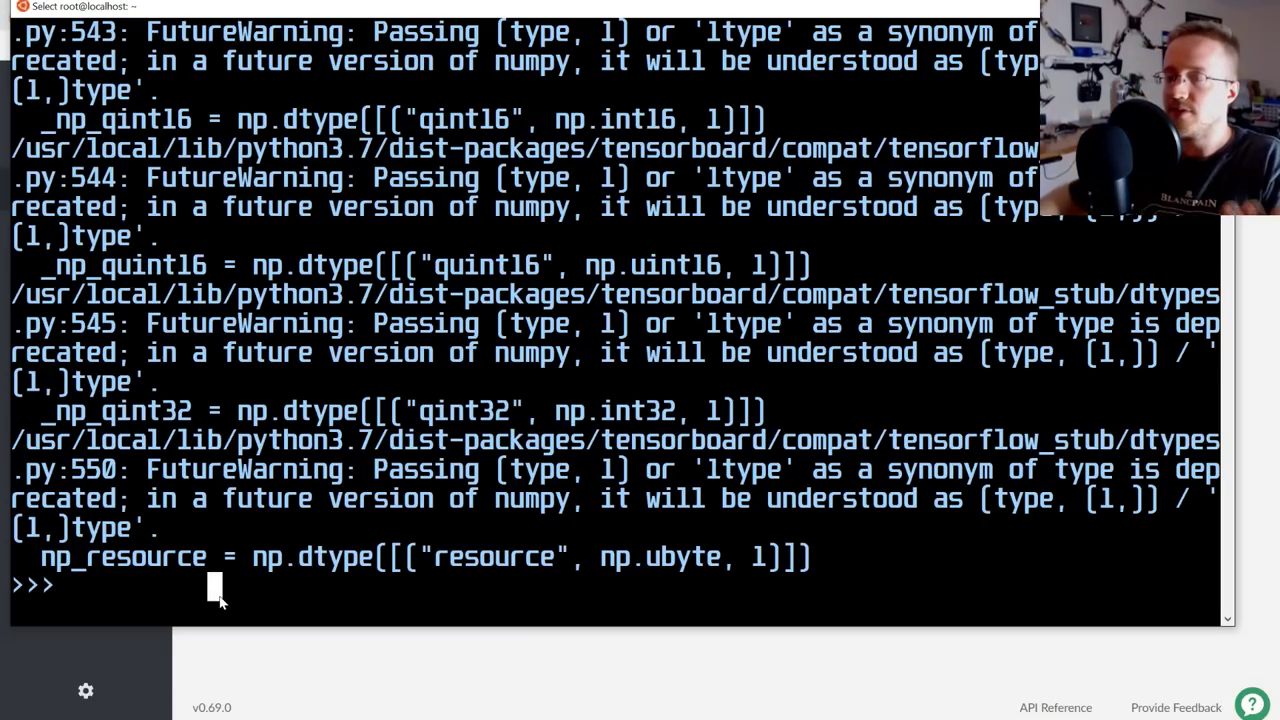
Exit Python with quit() to return to the root shell.
{"action": "key", "text": "Return"}
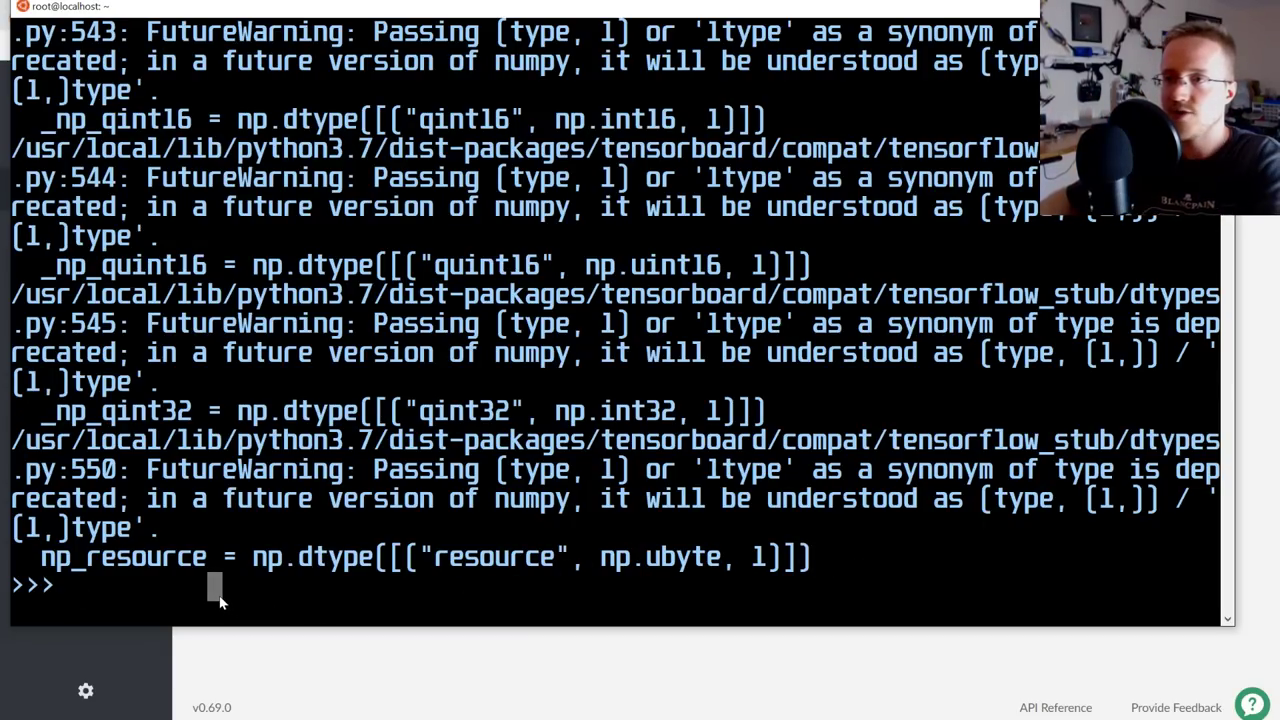
{"action": "key", "text": "Return"}
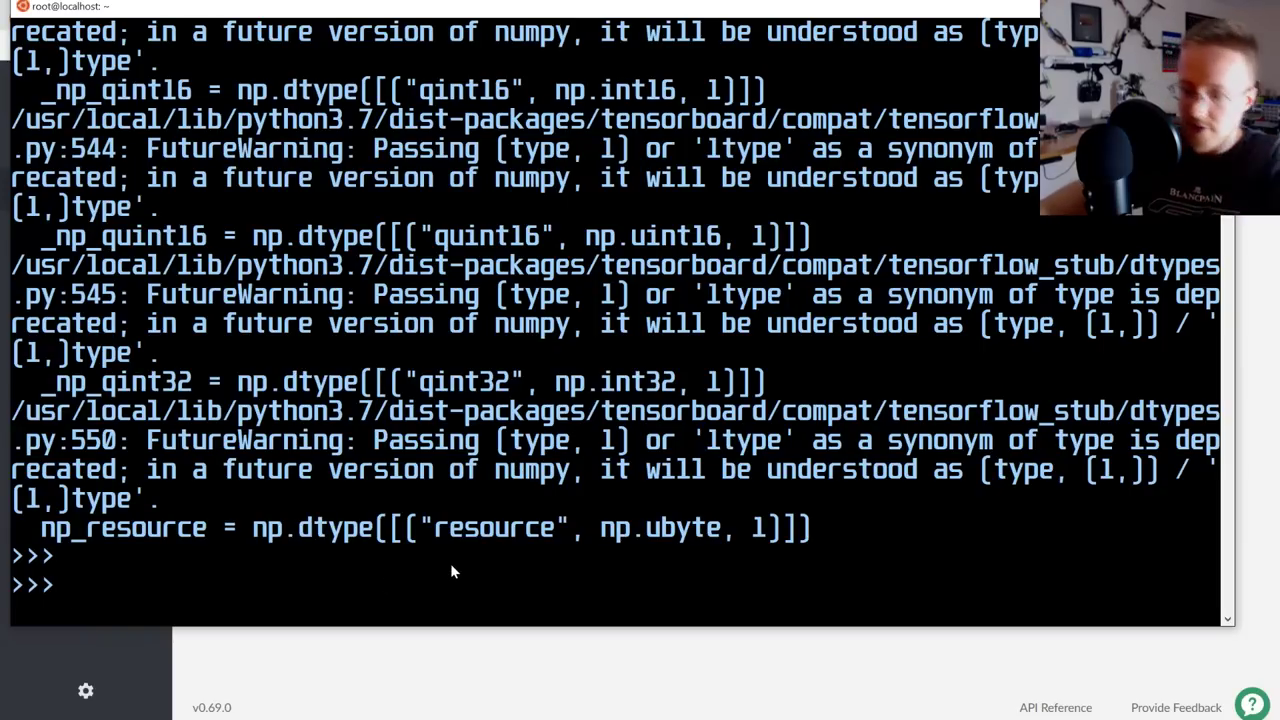
{"action": "type", "text": "quit()"}
{"action": "key", "text": "Return"}
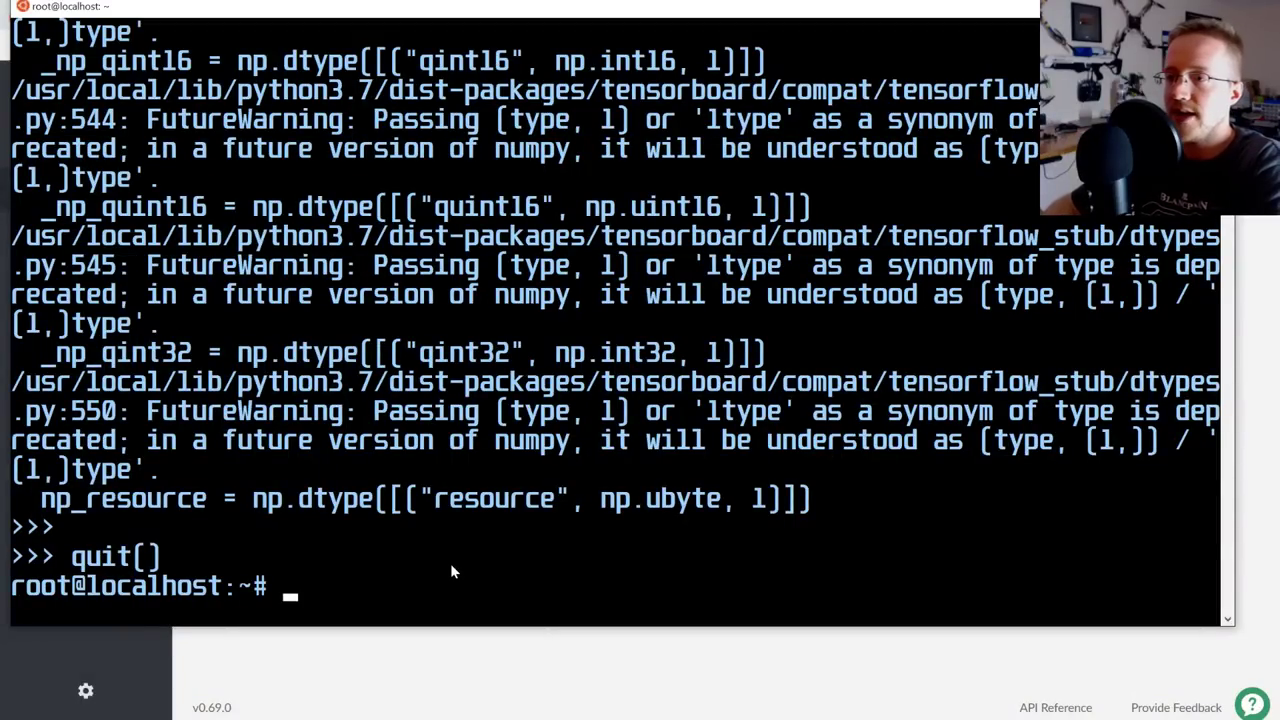
Create the /deeplearning/ directory and change into it.
{"action": "type", "text": "mkdir /"}
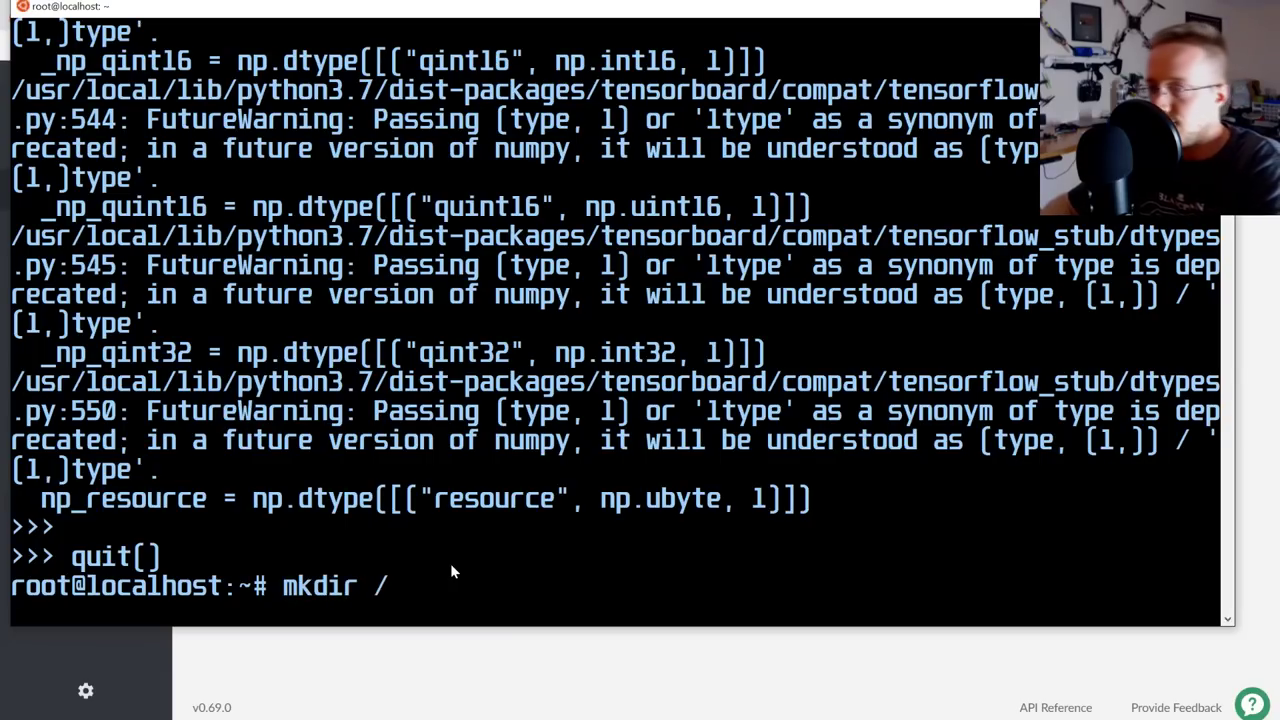
{"action": "type", "text": "deeplearning/"}
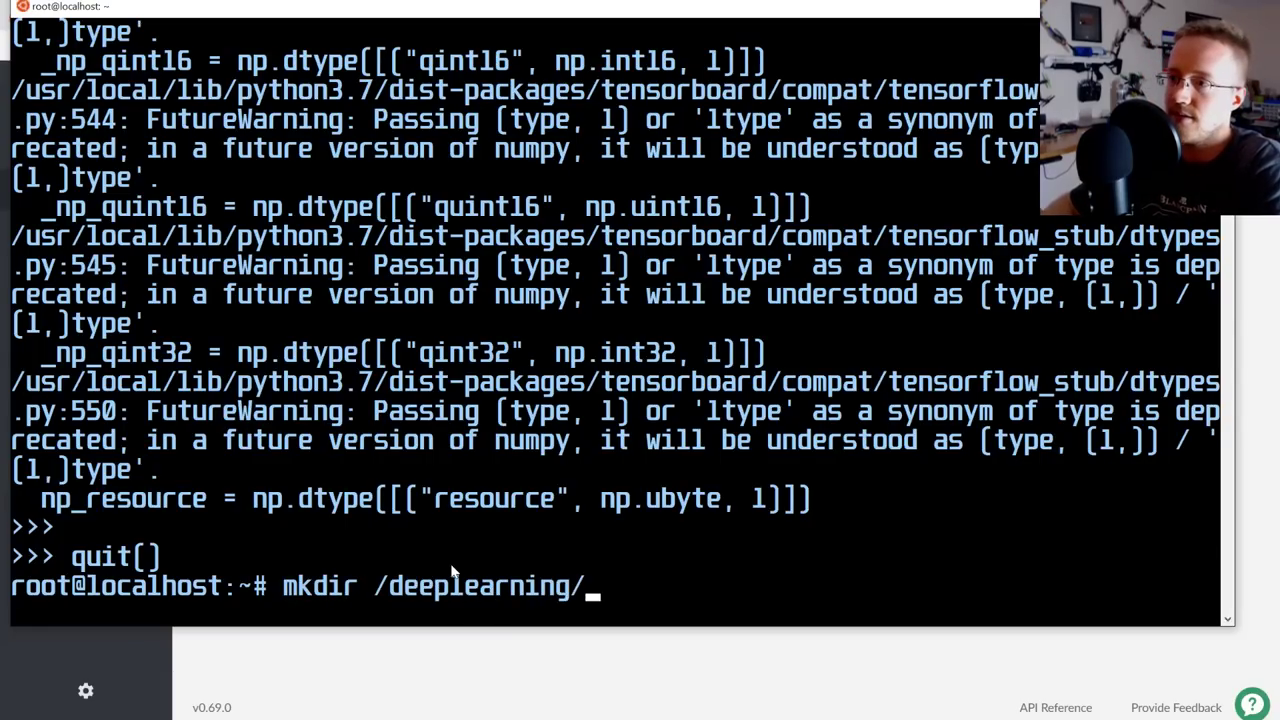
{"action": "key", "text": "Return"}
{"action": "type", "text": "cd /deep"}
{"action": "key", "text": "Tab"}
{"action": "key", "text": "Return"}
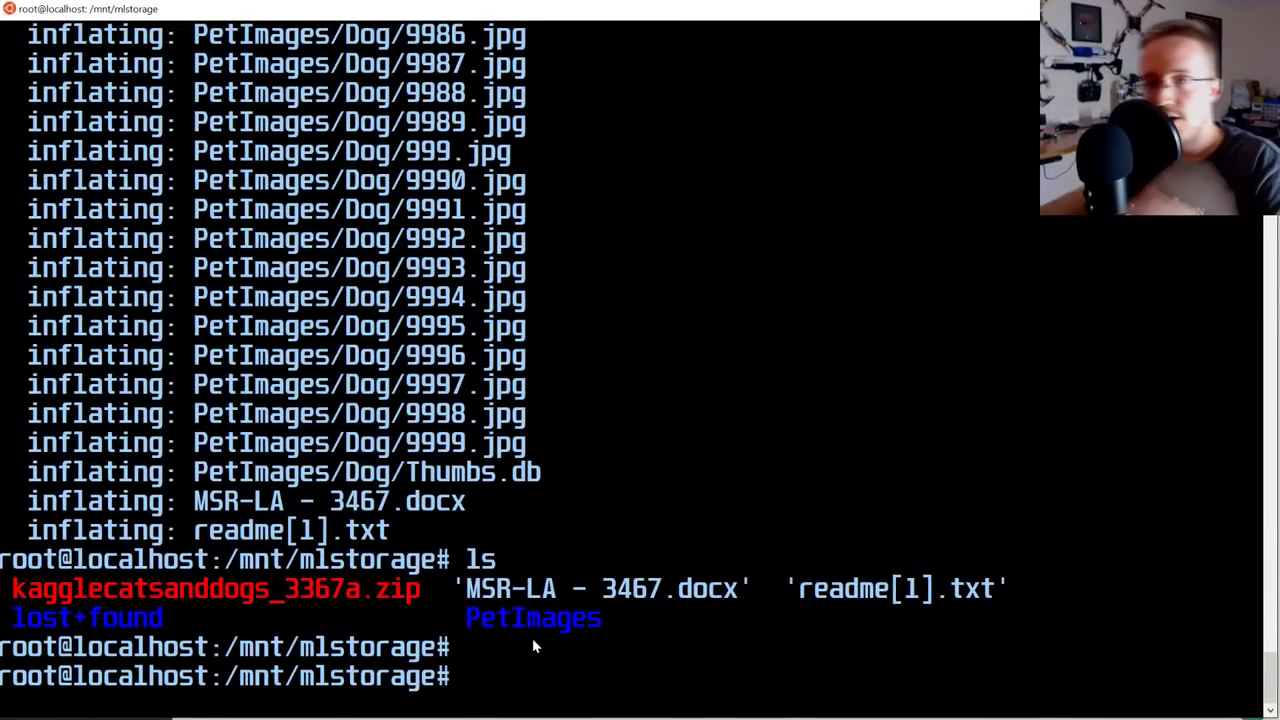
List /mnt/mlstorage and highlight PetImages to confirm the dataset was extracted.
{"action": "left_click_drag", "start_coordinate": [1272, 714], "coordinate": [1256, 679]}
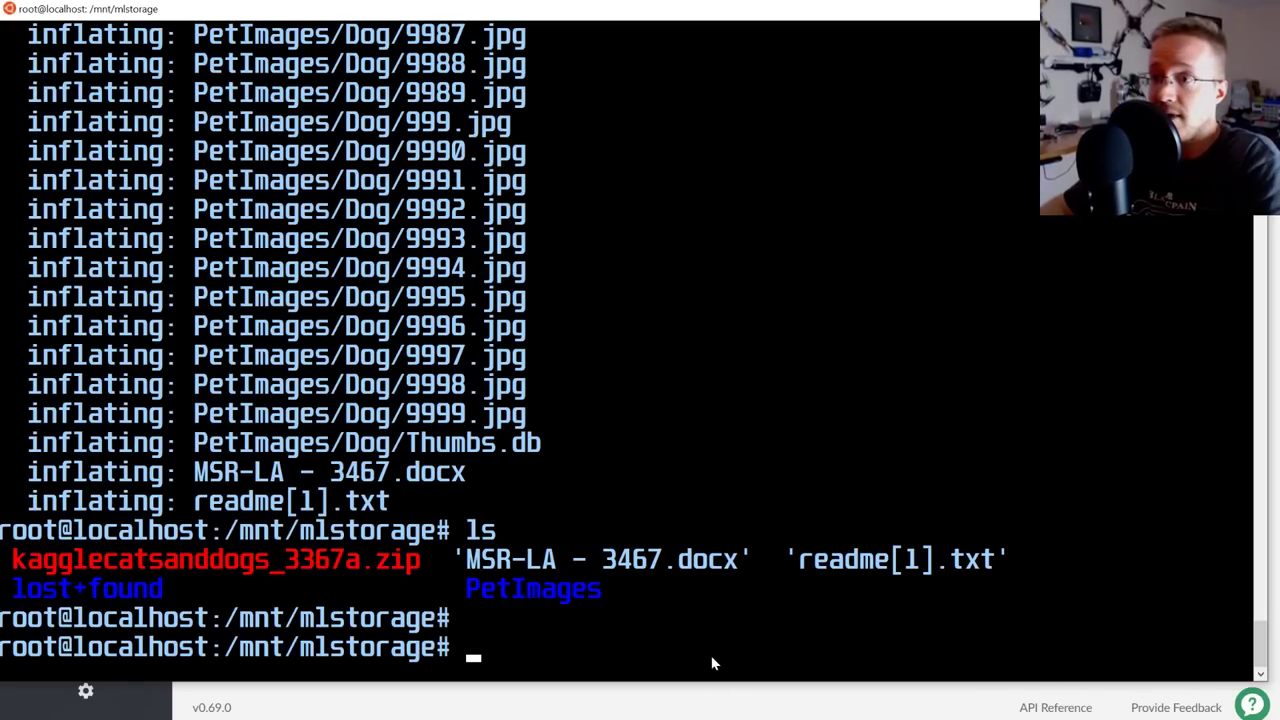
{"action": "type", "text": "ls"}
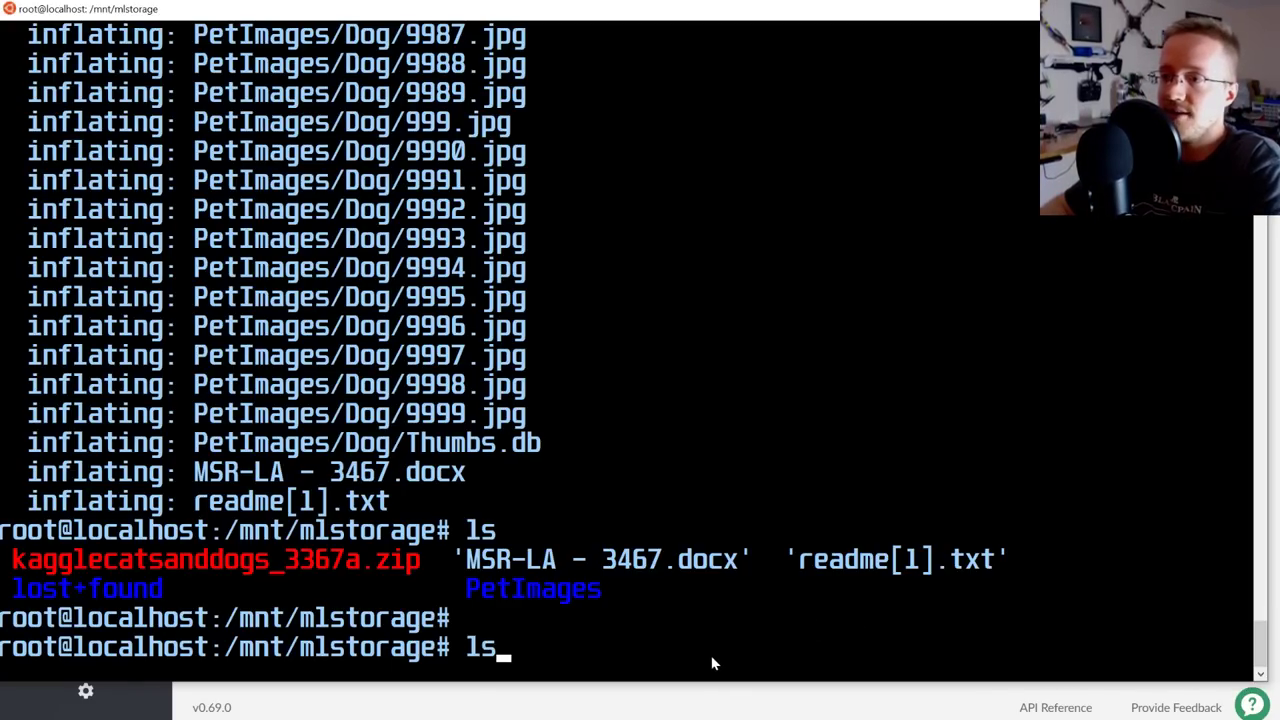
{"action": "key", "text": "Return"}
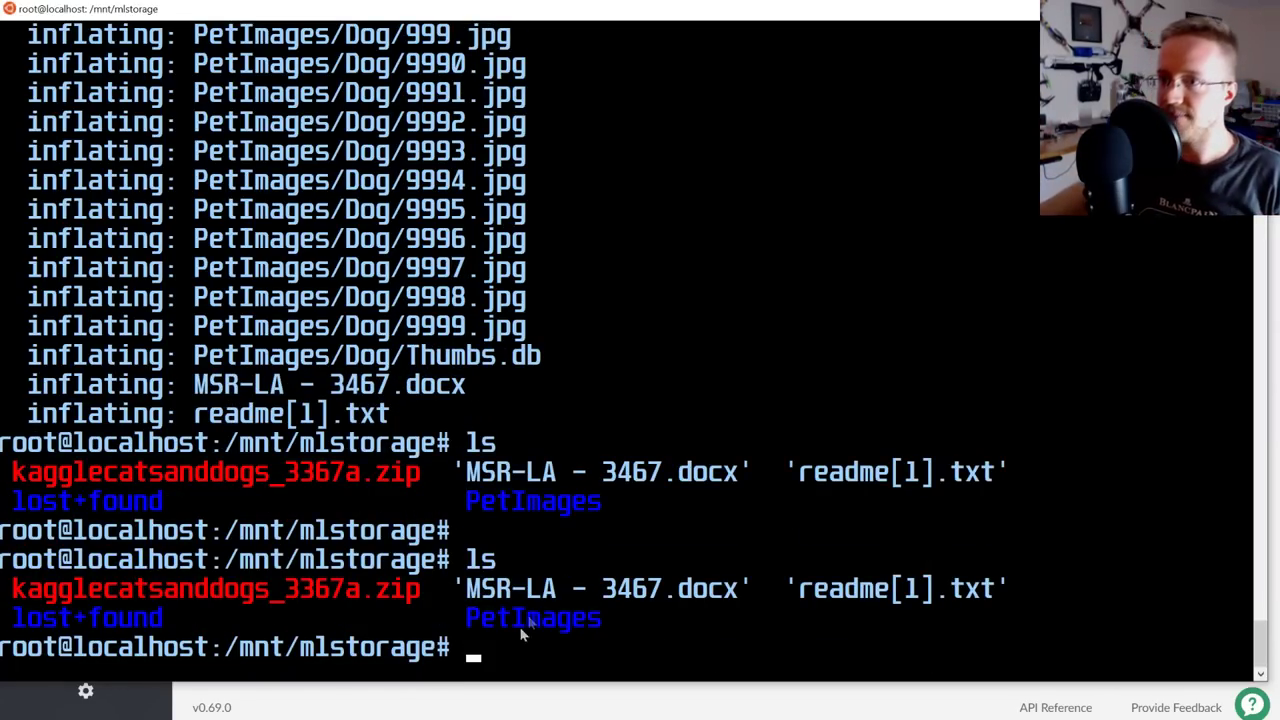
{"action": "left_click_drag", "start_coordinate": [467, 625], "coordinate": [604, 625]}
{"action": "left_click", "coordinate": [654, 622]}
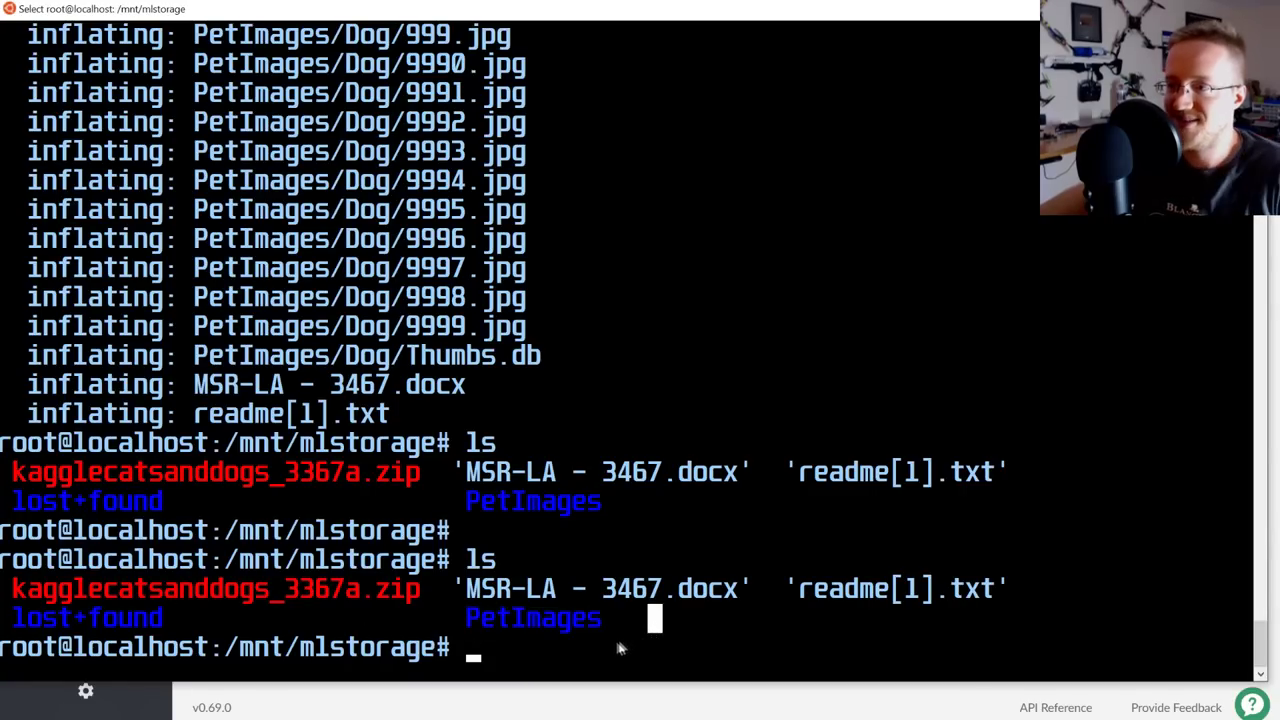
{"action": "left_click", "coordinate": [563, 652]}
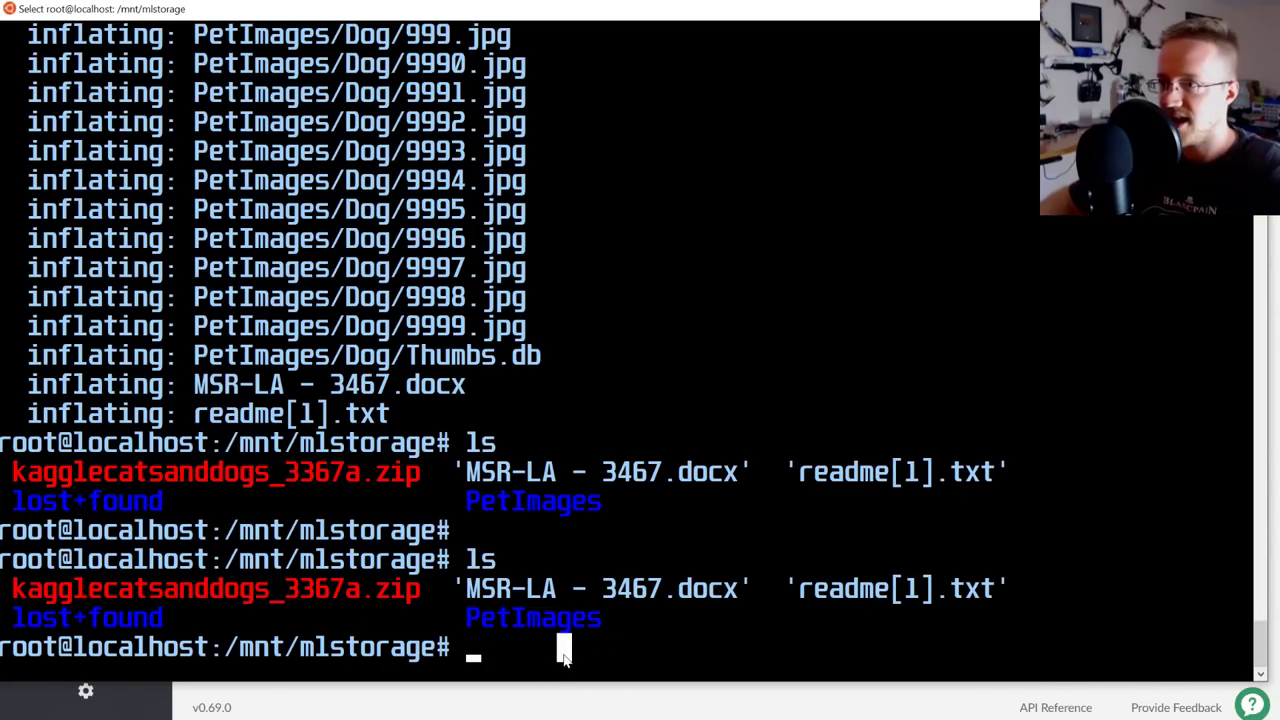
{"action": "key", "text": "Escape"}
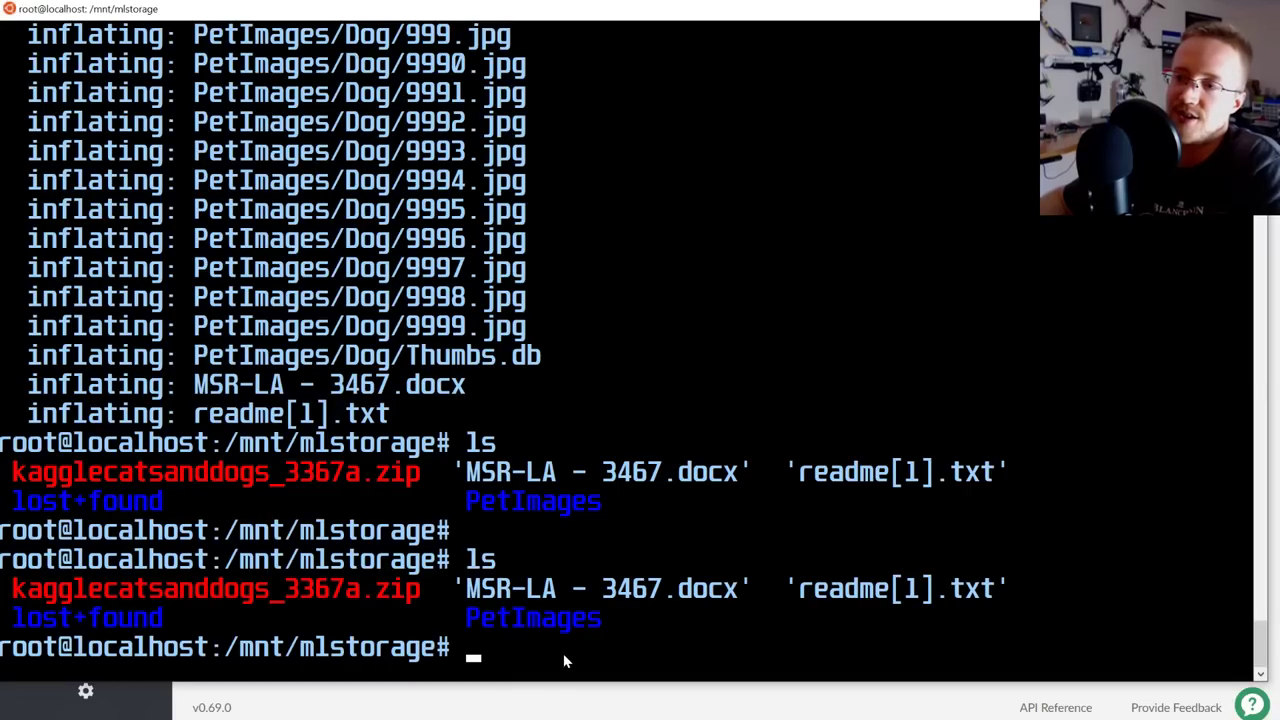
{"action": "left_click_drag", "start_coordinate": [466, 618], "coordinate": [660, 620]}
{"action": "left_click", "coordinate": [580, 648]}
{"action": "key", "text": "Escape"}
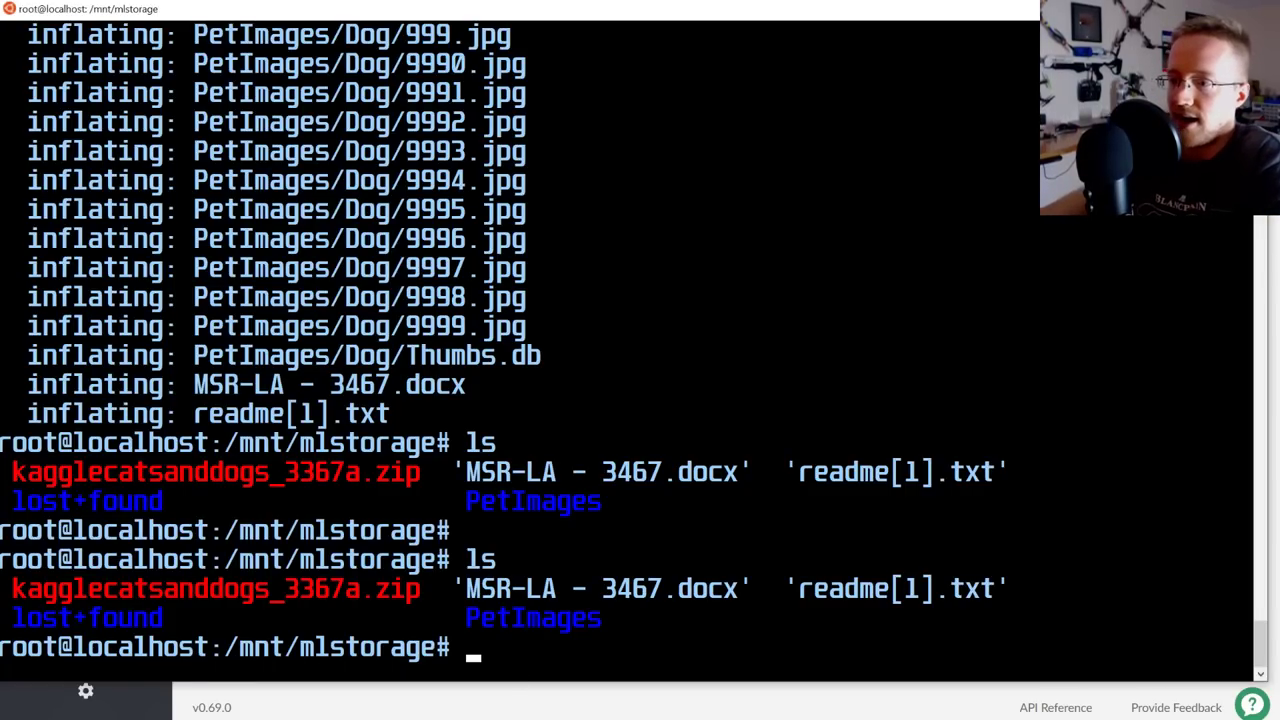
Begin typing 'scp -r PetImages/ root@' in the data-server terminal.
{"action": "left_click", "coordinate": [494, 655]}
{"action": "key", "text": "Escape"}
{"action": "type", "text": "scp"}
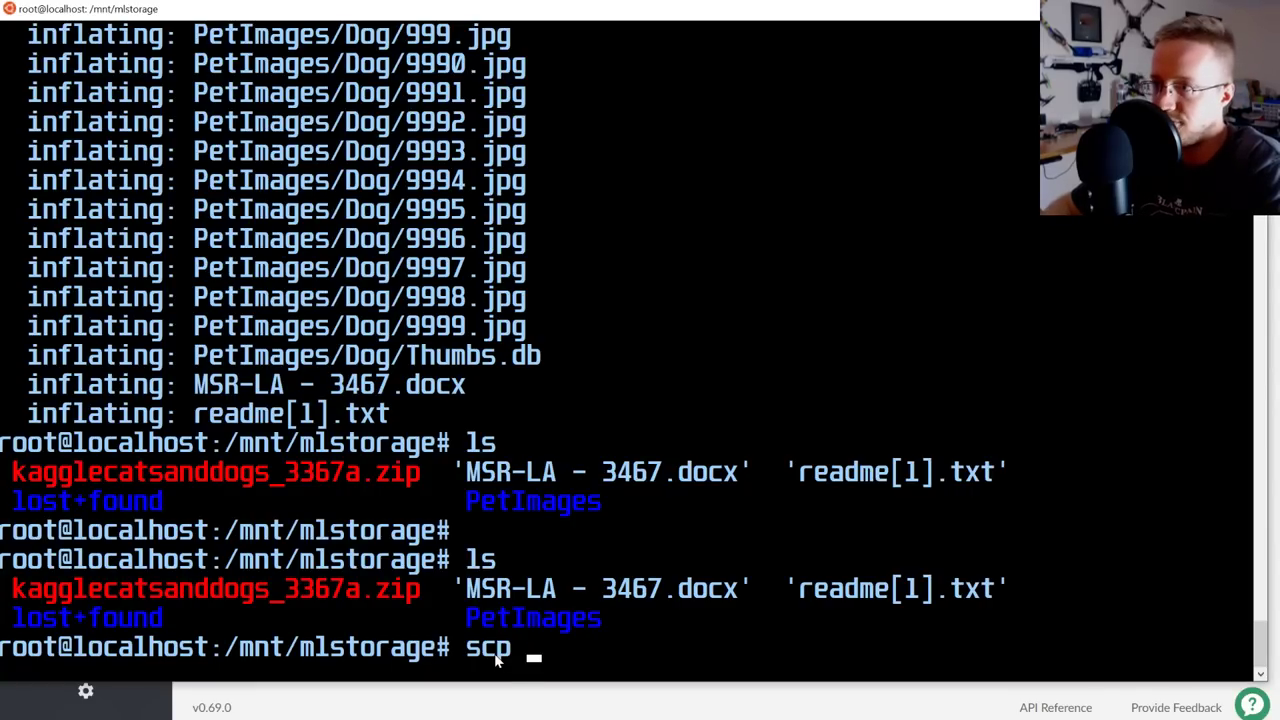
{"action": "type", "text": " Pet"}
{"action": "key", "text": "BackSpace"}
{"action": "key", "text": "BackSpace"}
{"action": "key", "text": "BackSpace"}
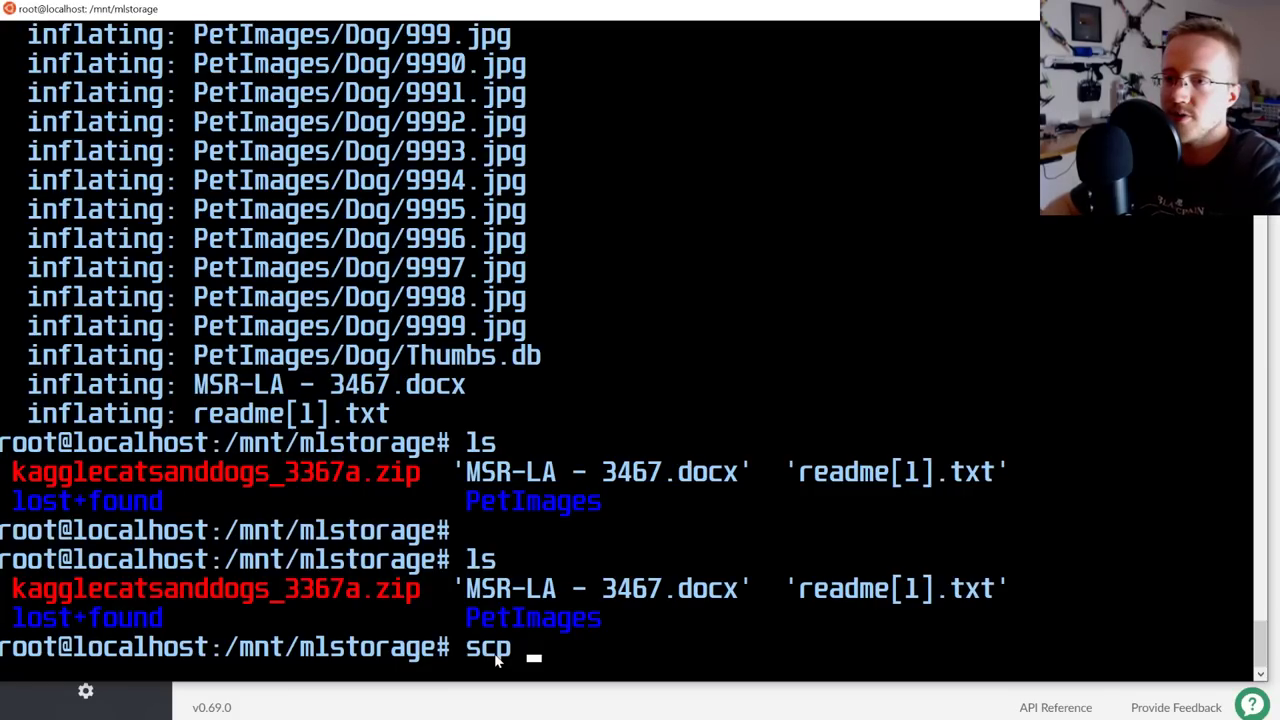
{"action": "type", "text": "kagg"}
{"action": "key", "text": "Tab"}
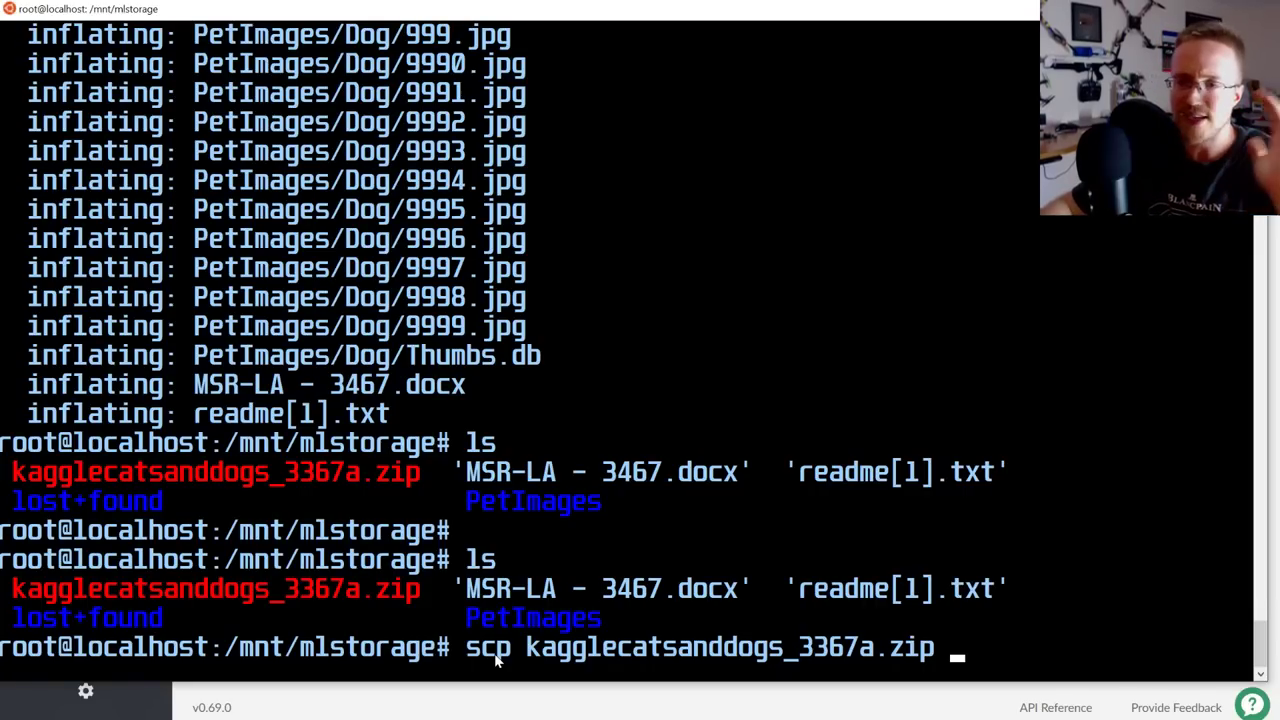
{"action": "key", "text": "BackSpace"}
{"action": "key", "text": "BackSpace"}
{"action": "key", "text": "BackSpace"}
{"action": "key", "text": "BackSpace"}
{"action": "key", "text": "BackSpace"}
{"action": "key", "text": "BackSpace"}
{"action": "key", "text": "BackSpace"}
{"action": "key", "text": "BackSpace"}
{"action": "key", "text": "BackSpace"}
{"action": "key", "text": "BackSpace"}
{"action": "key", "text": "BackSpace"}
{"action": "key", "text": "BackSpace"}
{"action": "key", "text": "BackSpace"}
{"action": "key", "text": "BackSpace"}
{"action": "key", "text": "BackSpace"}
{"action": "key", "text": "BackSpace"}
{"action": "key", "text": "BackSpace"}
{"action": "key", "text": "BackSpace"}
{"action": "key", "text": "BackSpace"}
{"action": "key", "text": "BackSpace"}
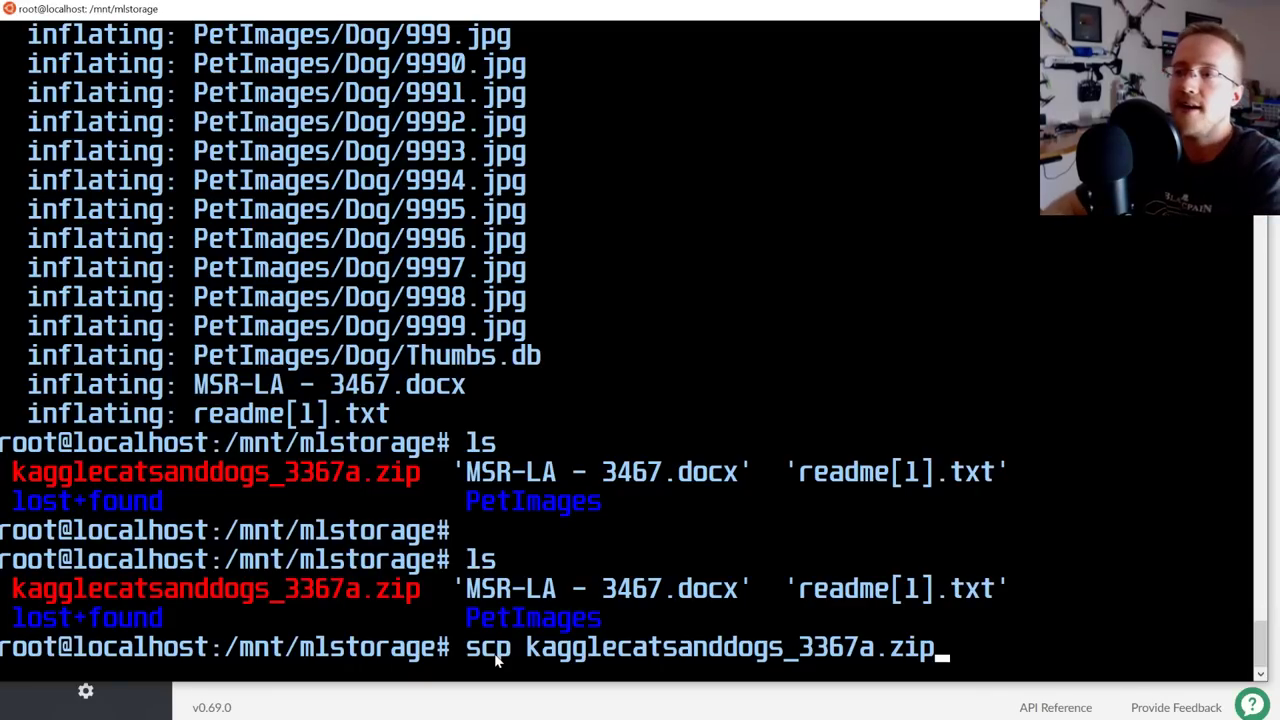
{"action": "key", "text": "BackSpace"}
{"action": "key", "text": "BackSpace"}
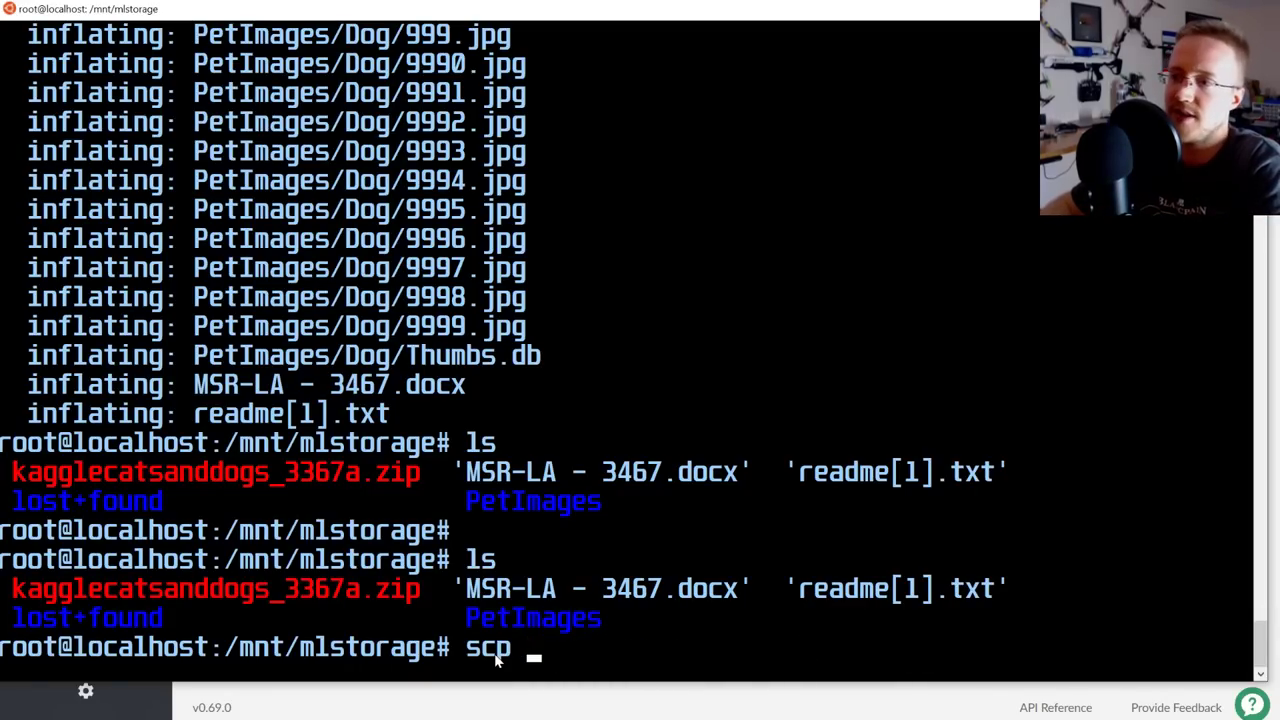
{"action": "type", "text": "-"}
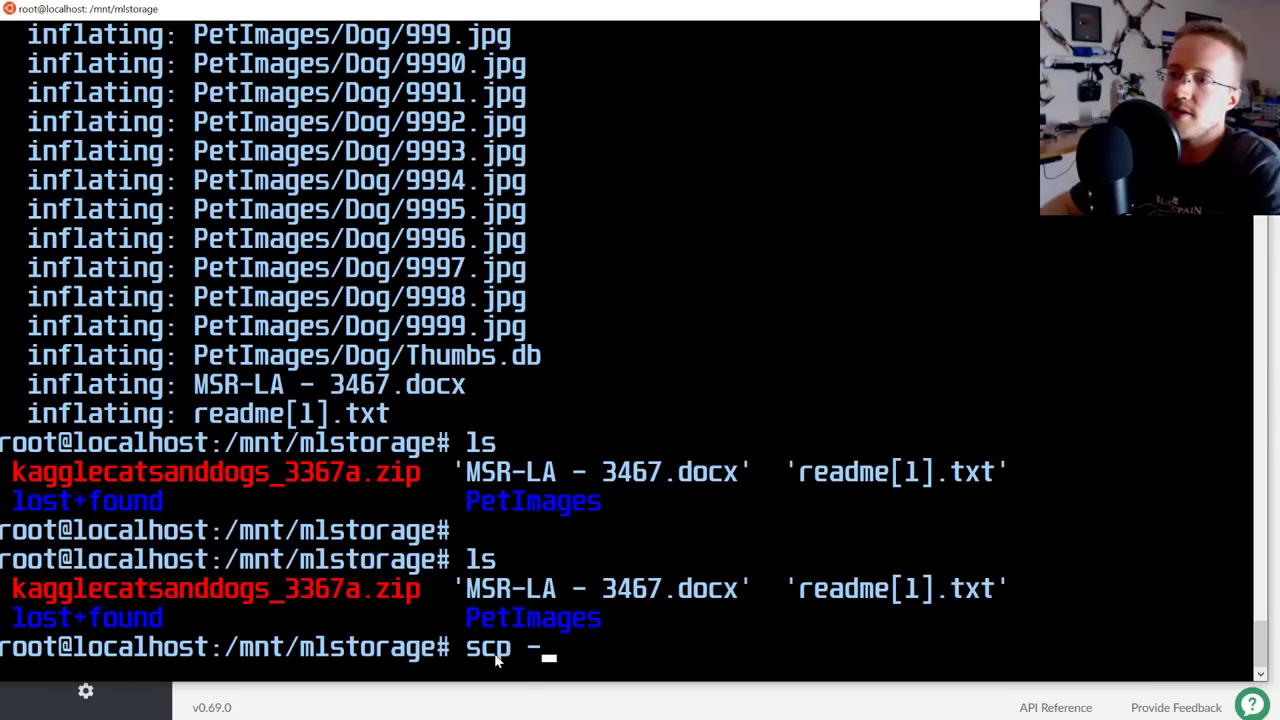
{"action": "type", "text": "r "}
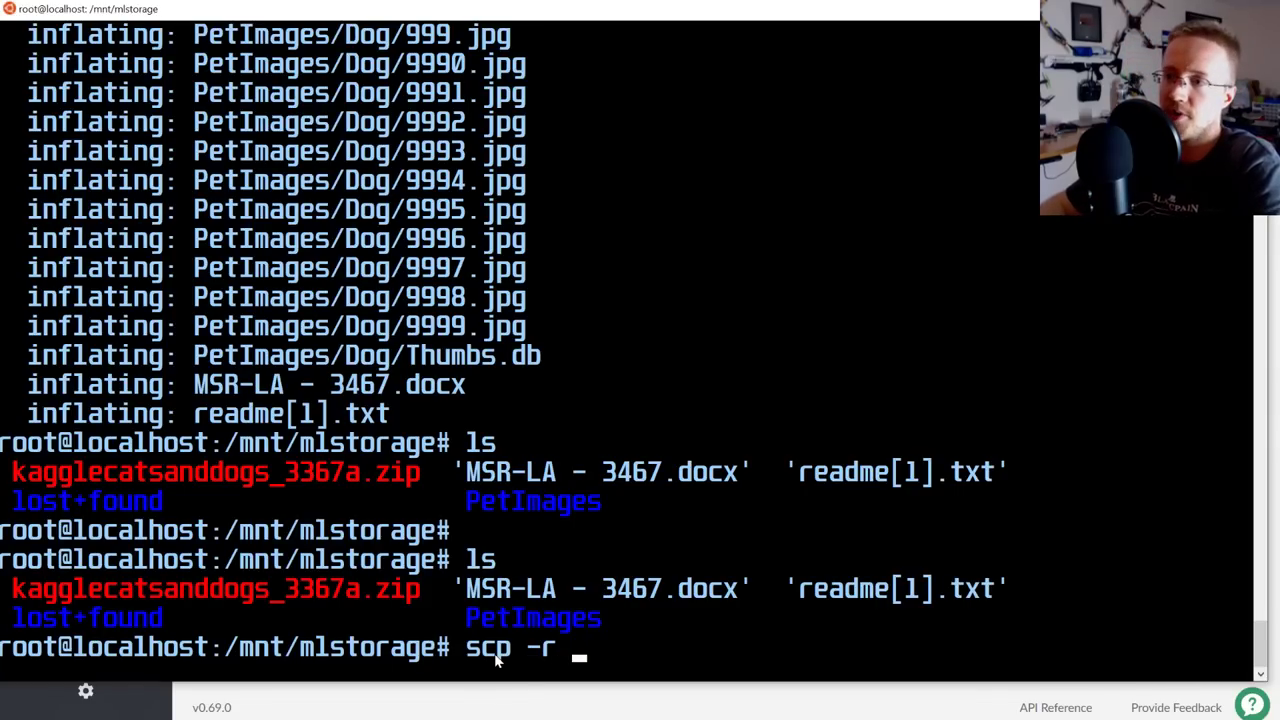
{"action": "type", "text": "PetImages/"}
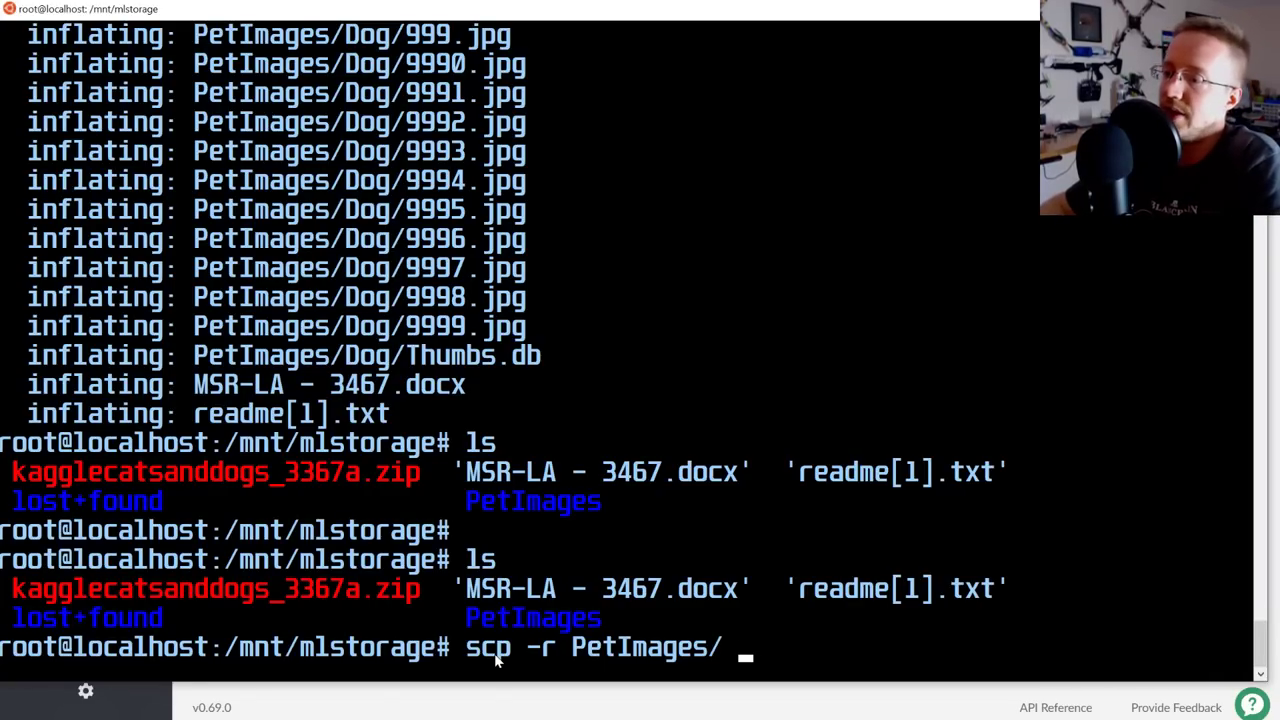
{"action": "type", "text": "root"}
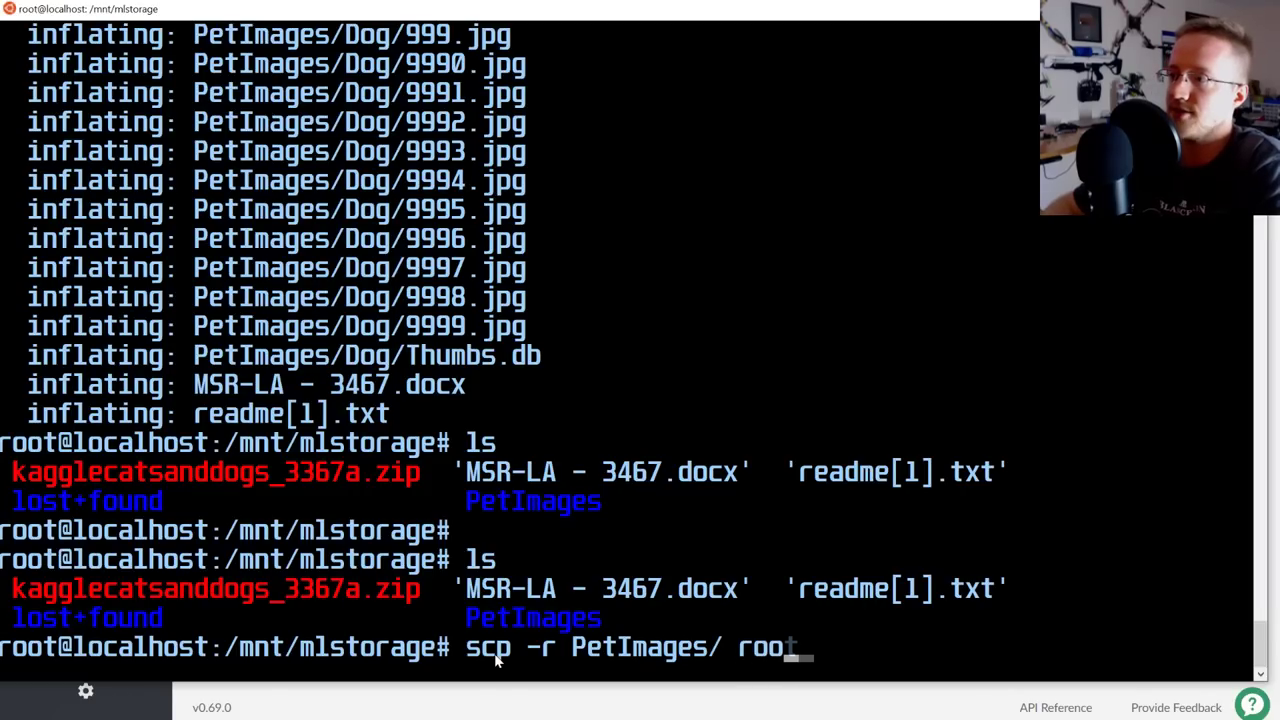
{"action": "type", "text": "@"}
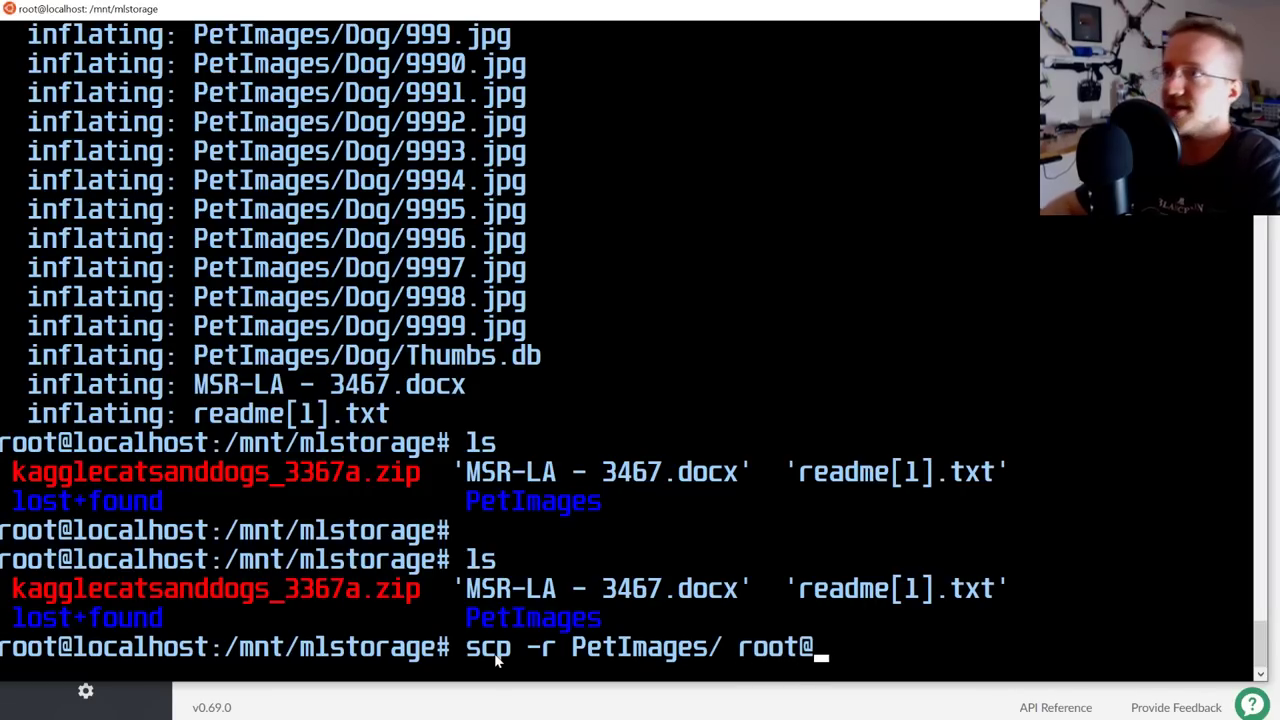
Run ifconfig on the GPU machine and copy its IP address 45.79.130.140.
{"action": "left_click_drag", "start_coordinate": [980, 20], "coordinate": [1166, 668]}
{"action": "left_click", "coordinate": [1098, 505]}
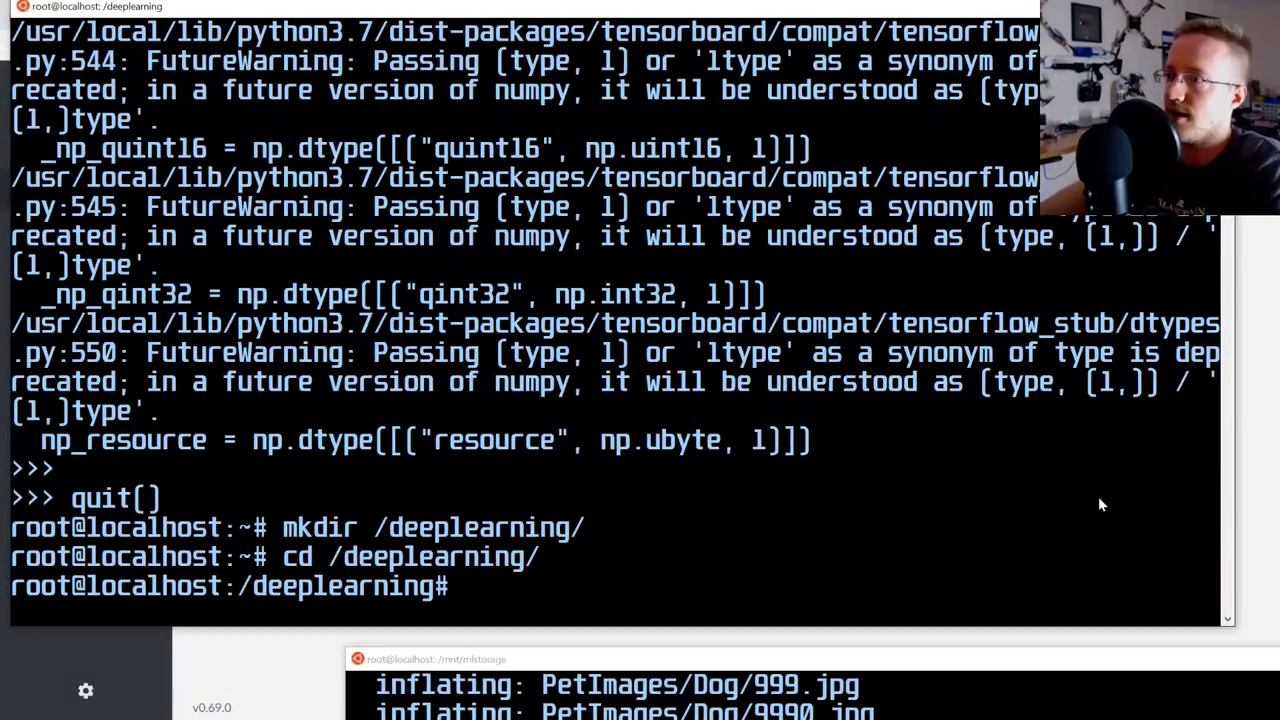
{"action": "type", "text": "ifconfig"}
{"action": "key", "text": "Return"}
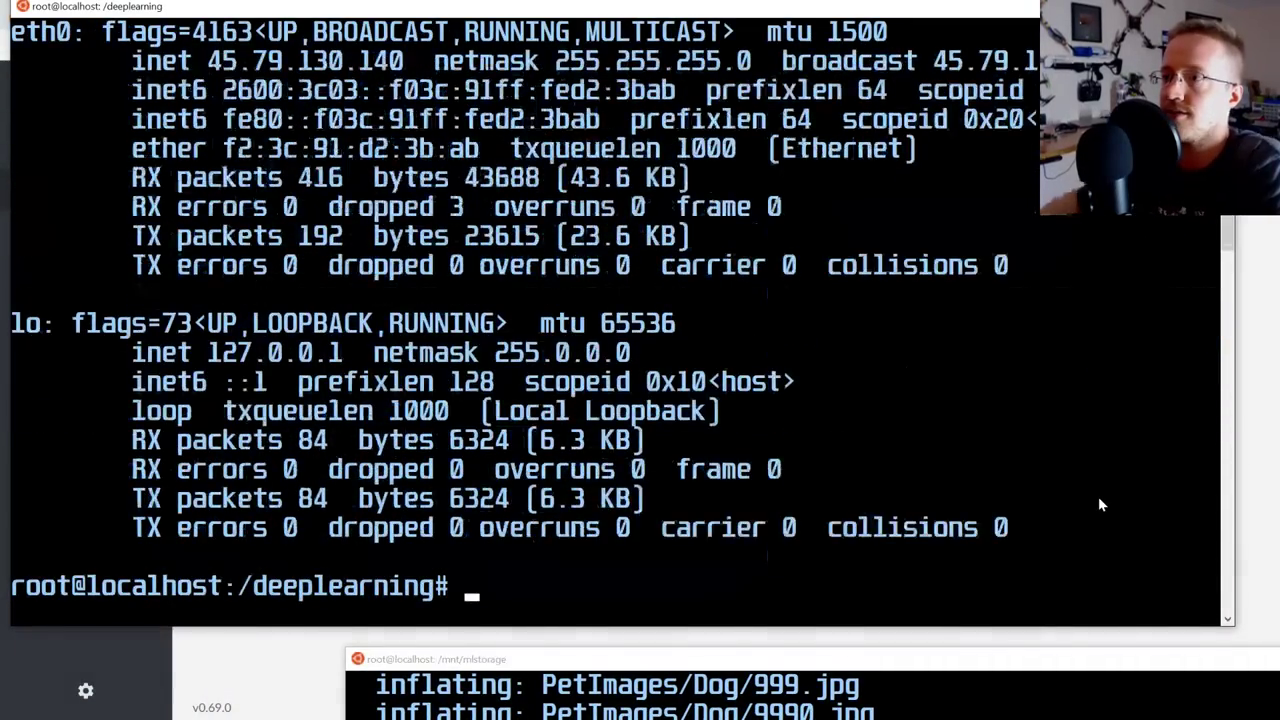
{"action": "scroll", "coordinate": [736, 297], "scroll_direction": "up", "scroll_amount": 1}
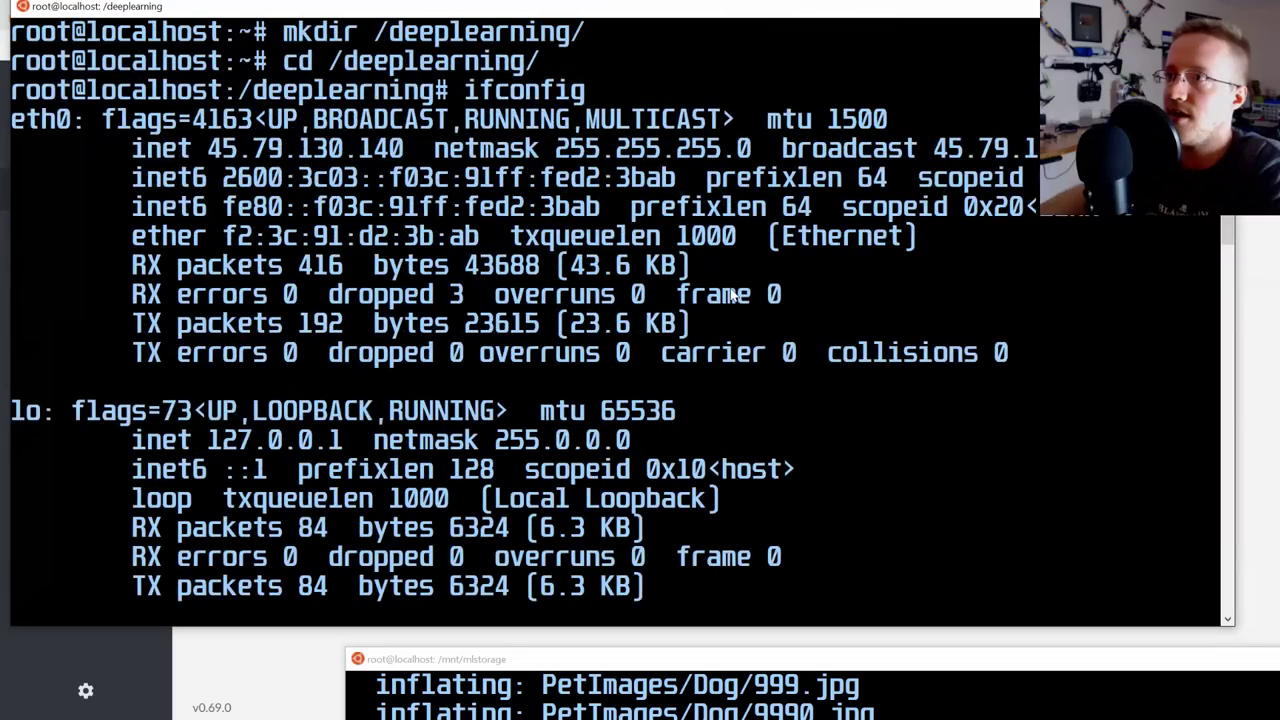
{"action": "left_click_drag", "start_coordinate": [404, 150], "coordinate": [213, 148]}
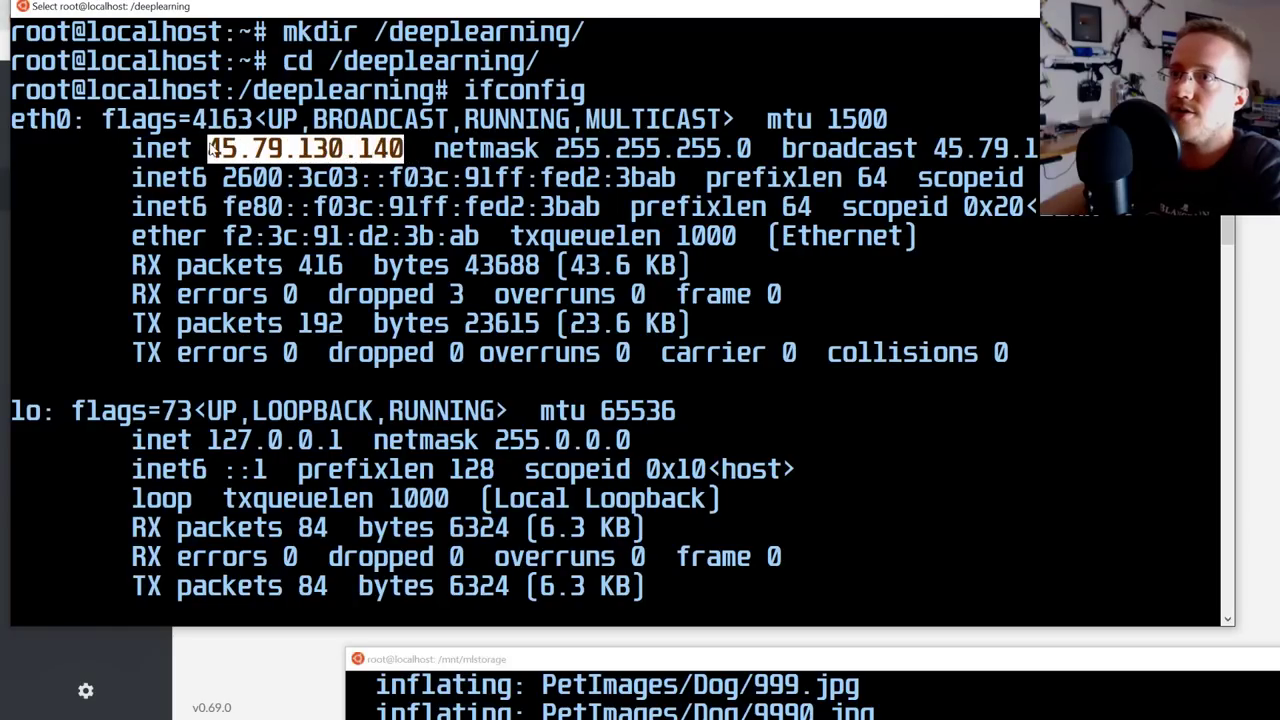
{"action": "right_click", "coordinate": [235, 150]}
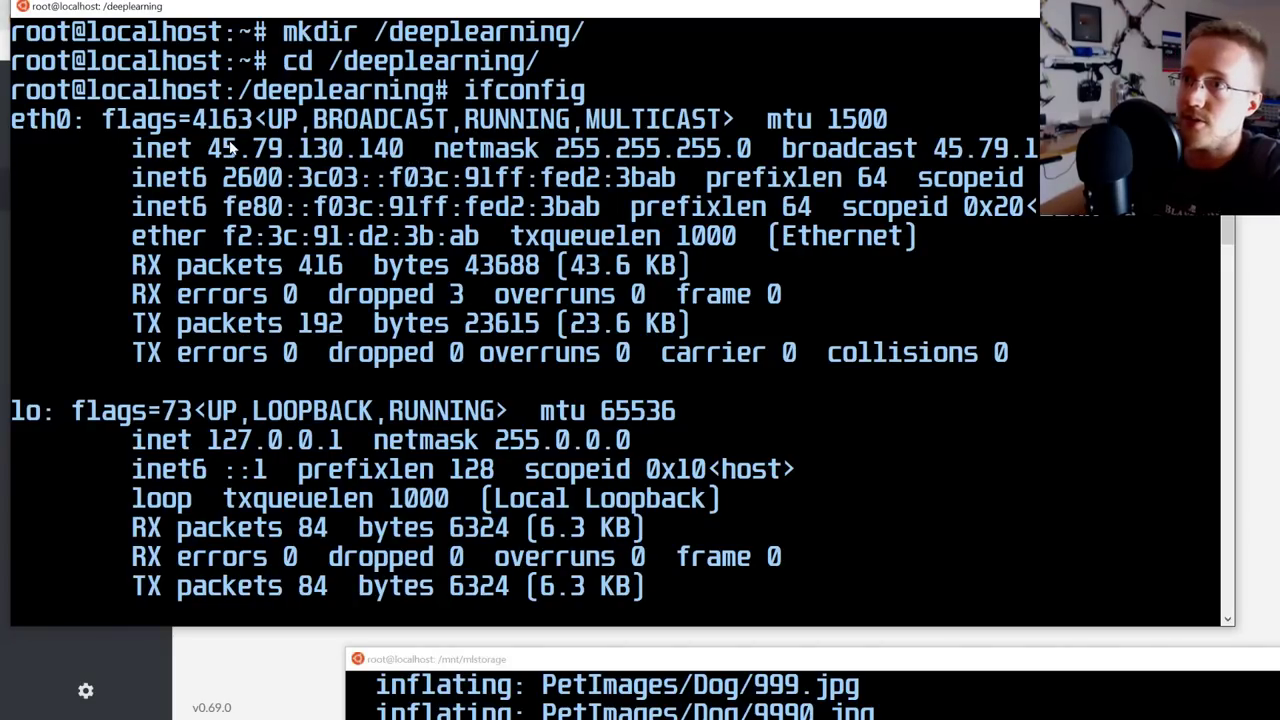
{"action": "double_click", "coordinate": [736, 662]}
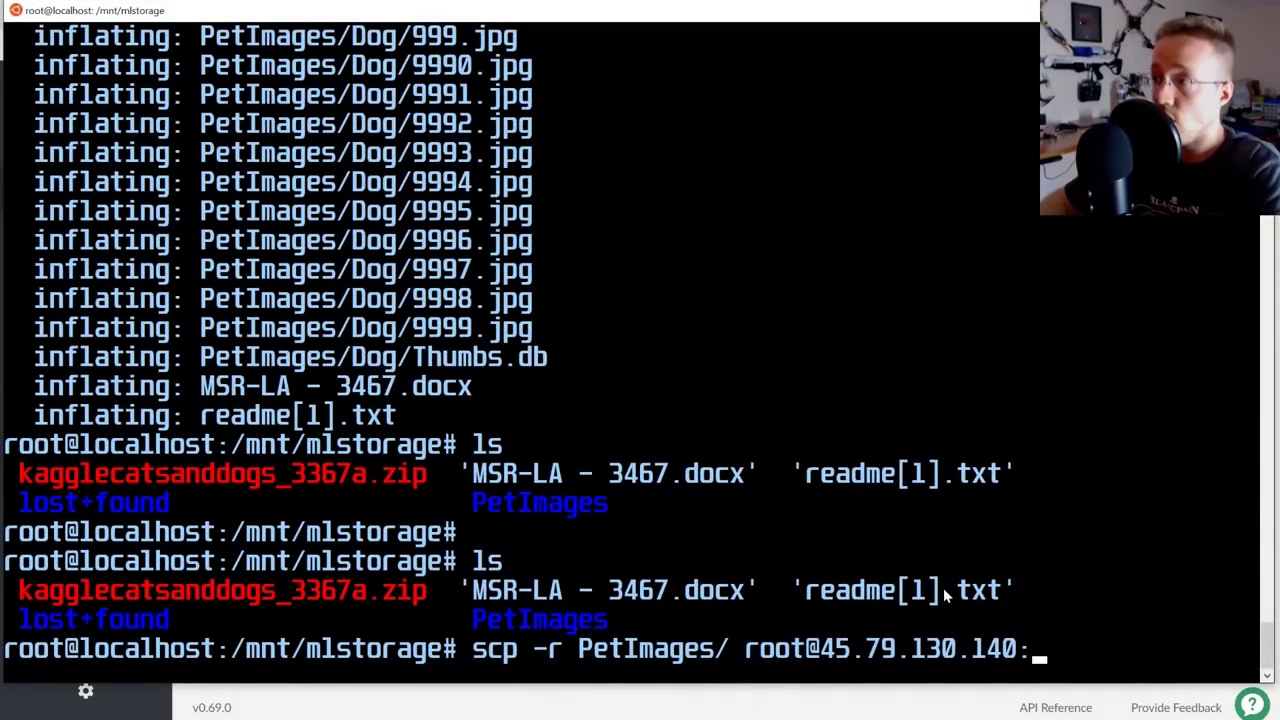
Confirm the GPU shell is in /deeplearning with pwd, and type the scp destination /deeplearning/.
{"action": "type", "text": "/"}
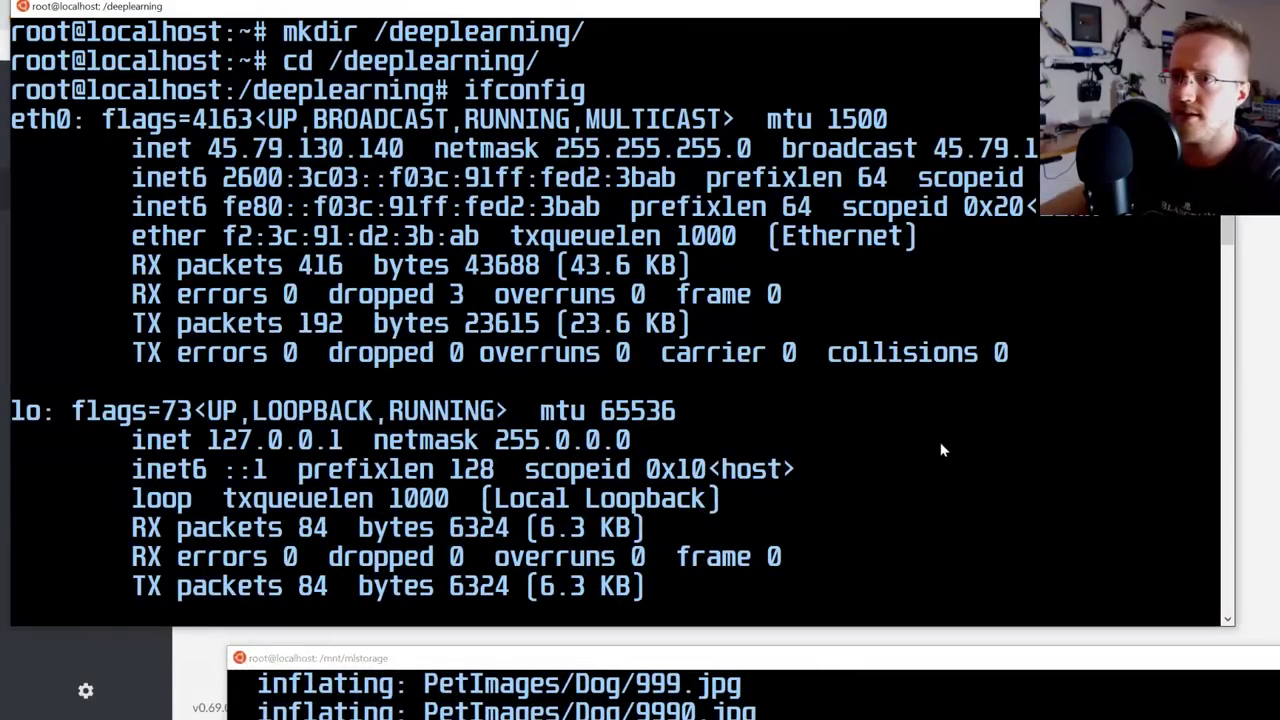
{"action": "key", "text": "ctrl+c"}
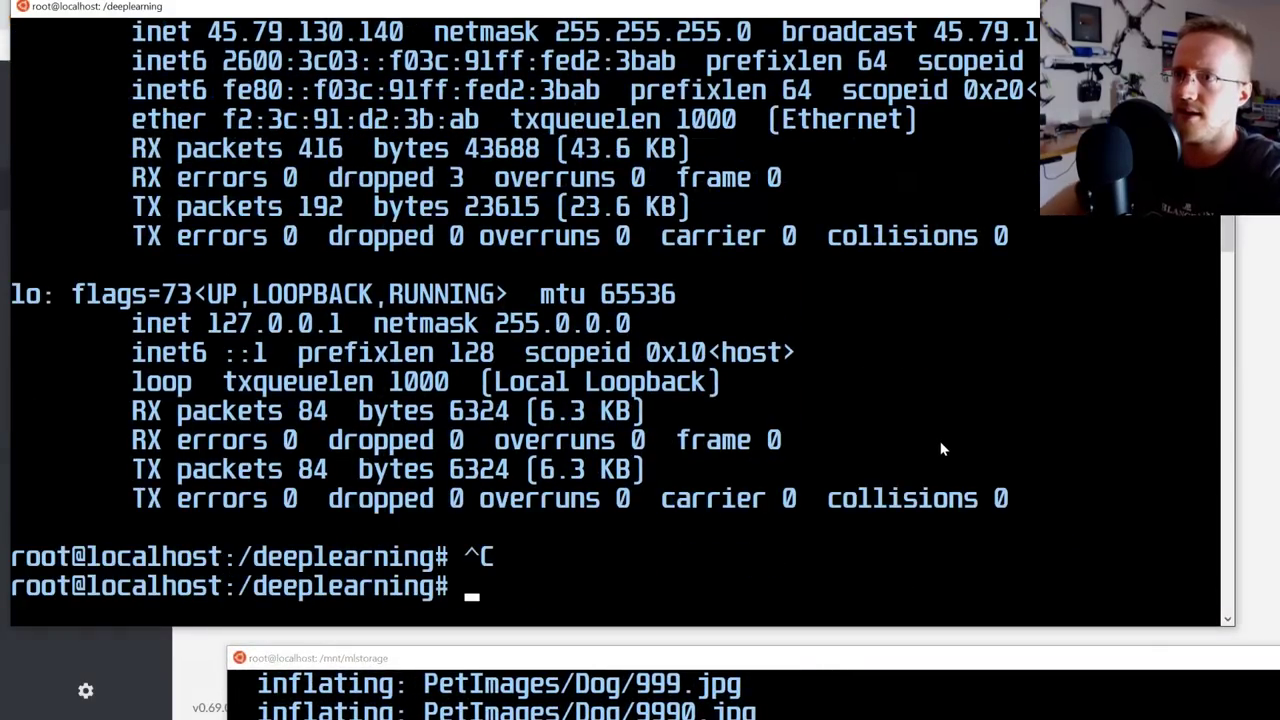
{"action": "type", "text": "pwd"}
{"action": "key", "text": "Return"}
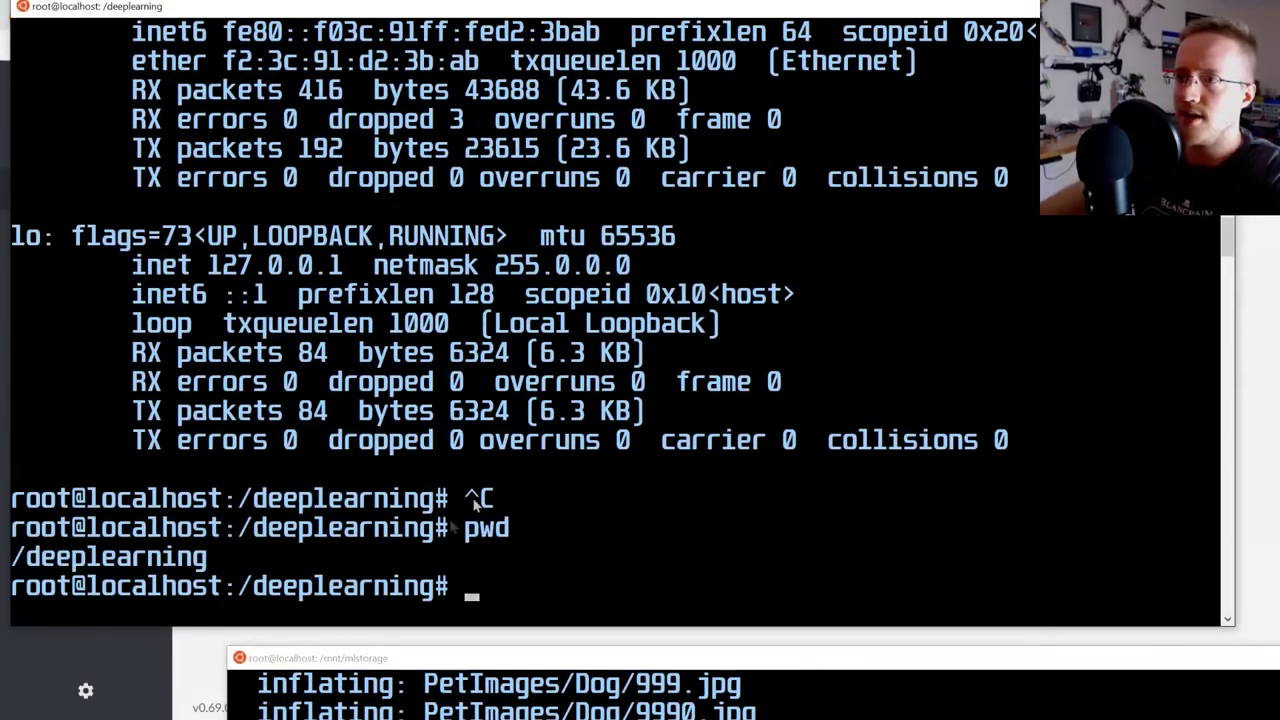
{"action": "left_click_drag", "start_coordinate": [519, 658], "coordinate": [291, 15]}
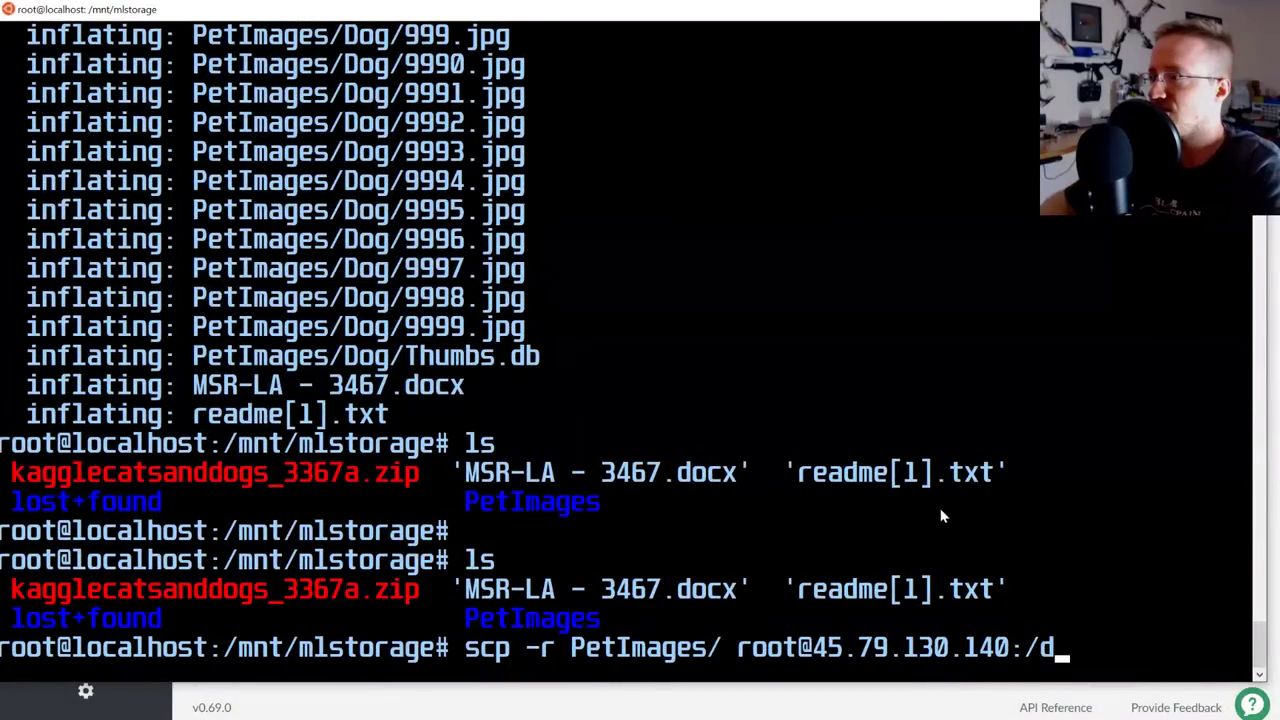
{"action": "type", "text": "eeplearning"}
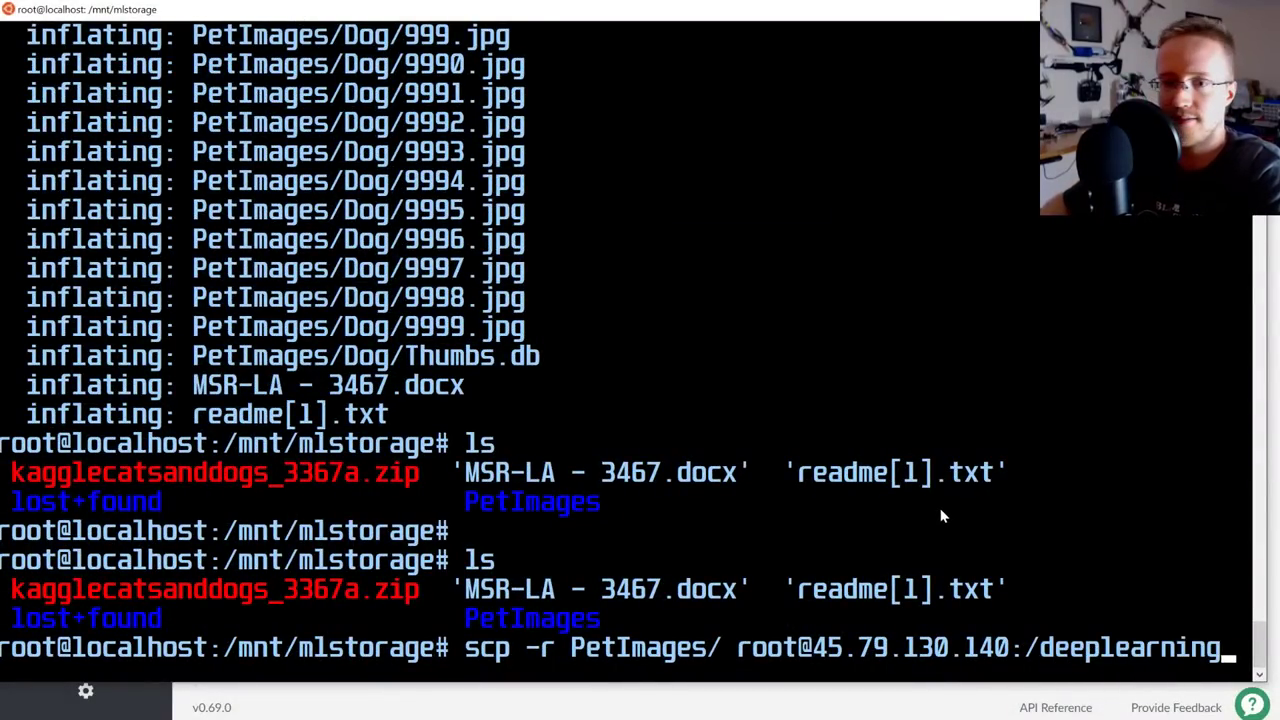
{"action": "type", "text": "/"}
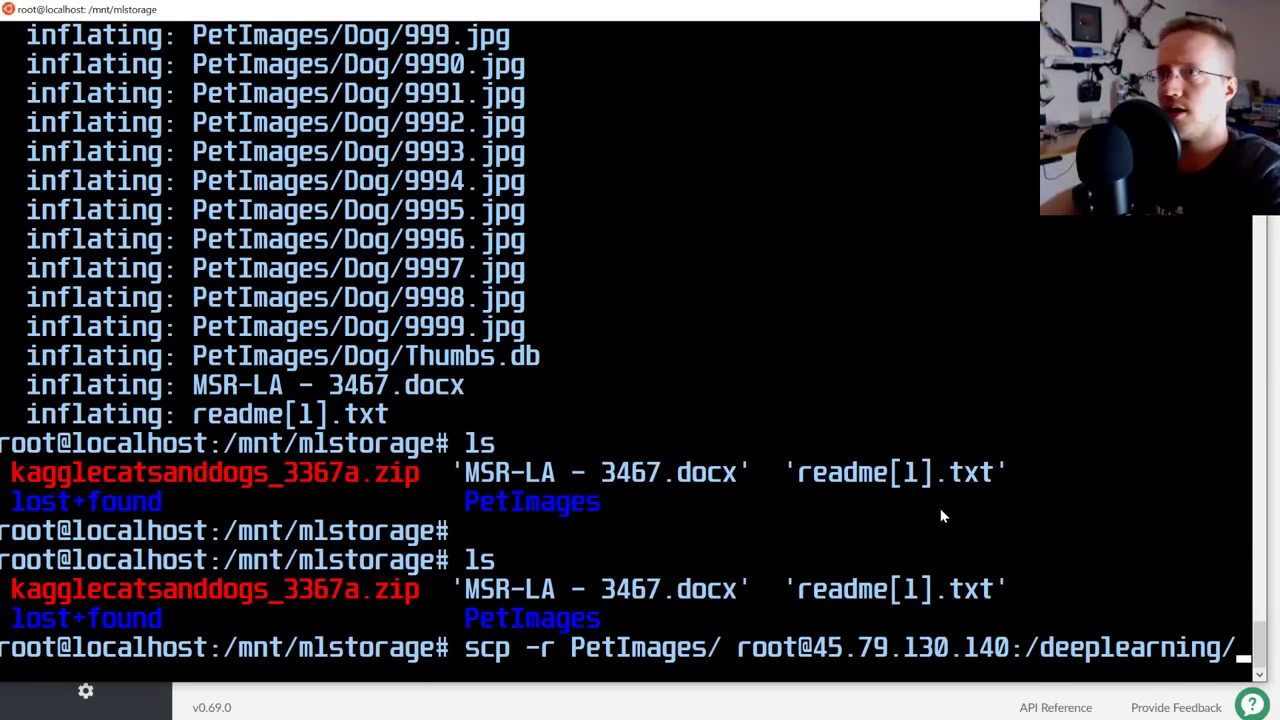
Run the PetImages scp, accept the host key, enter the root password, then abort it.
{"action": "key", "text": "Return"}
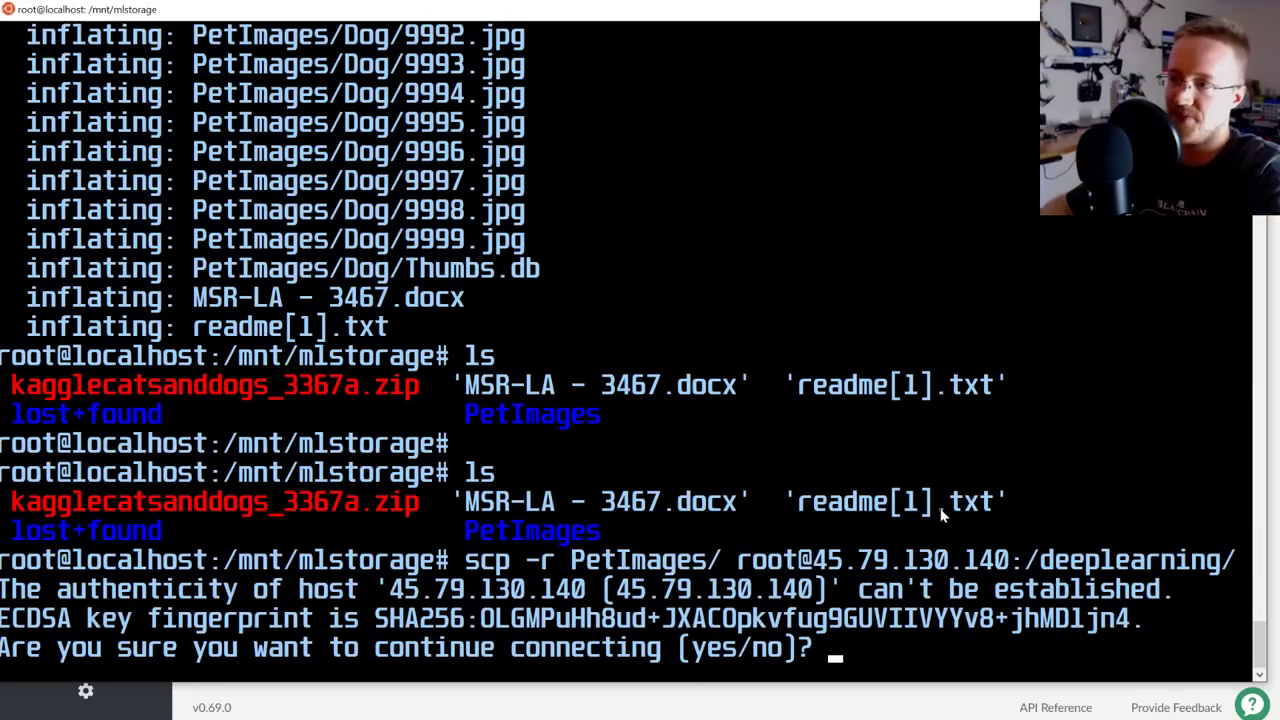
{"action": "type", "text": "yes"}
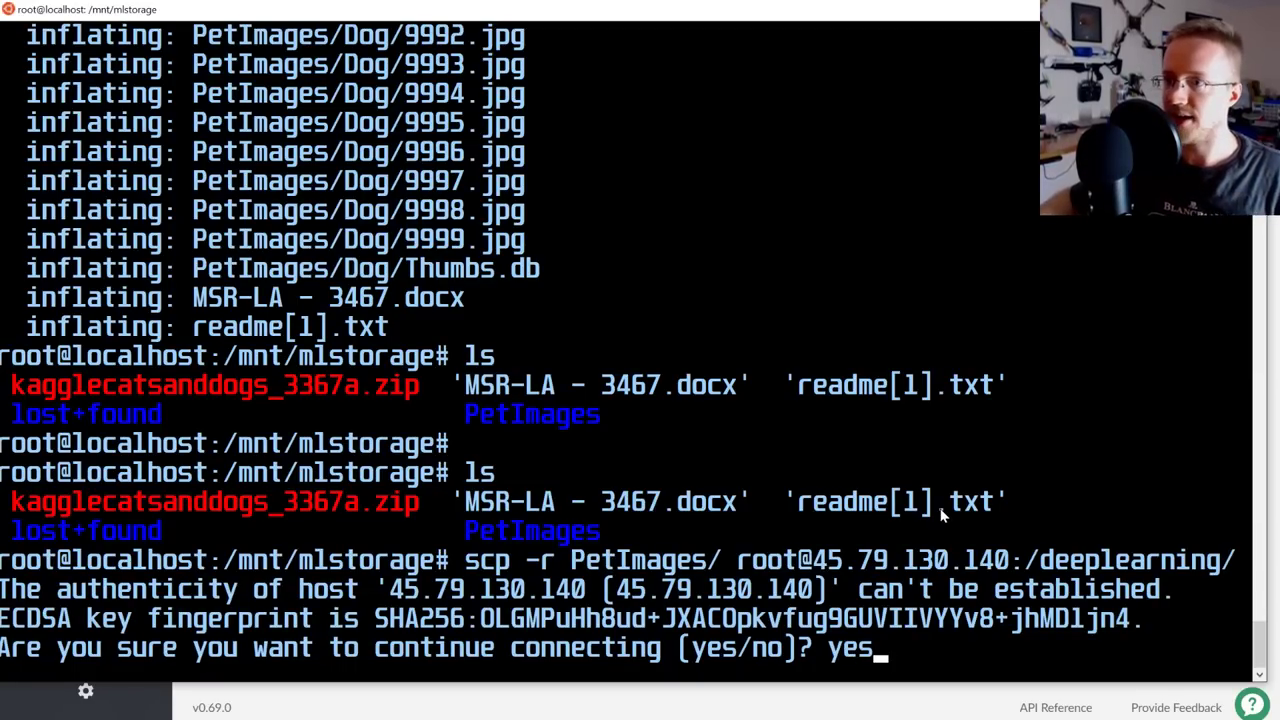
{"action": "key", "text": "Return"}
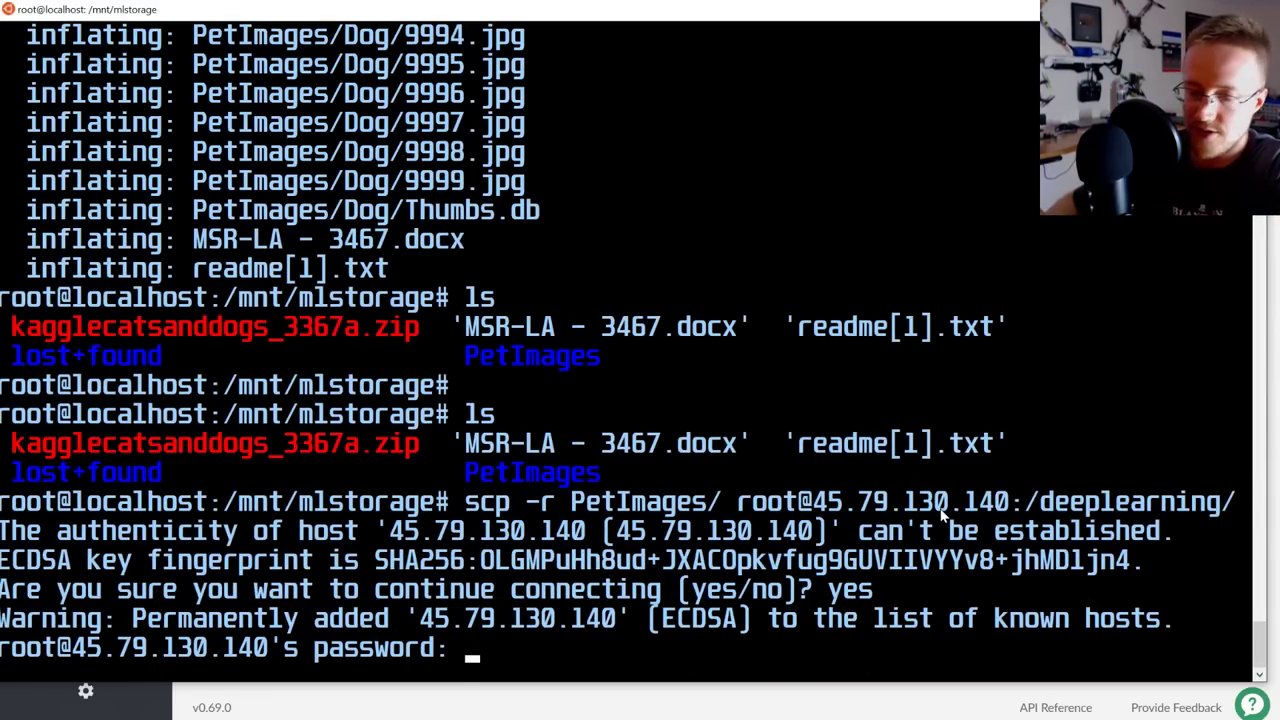
{"action": "key", "text": "Return"}
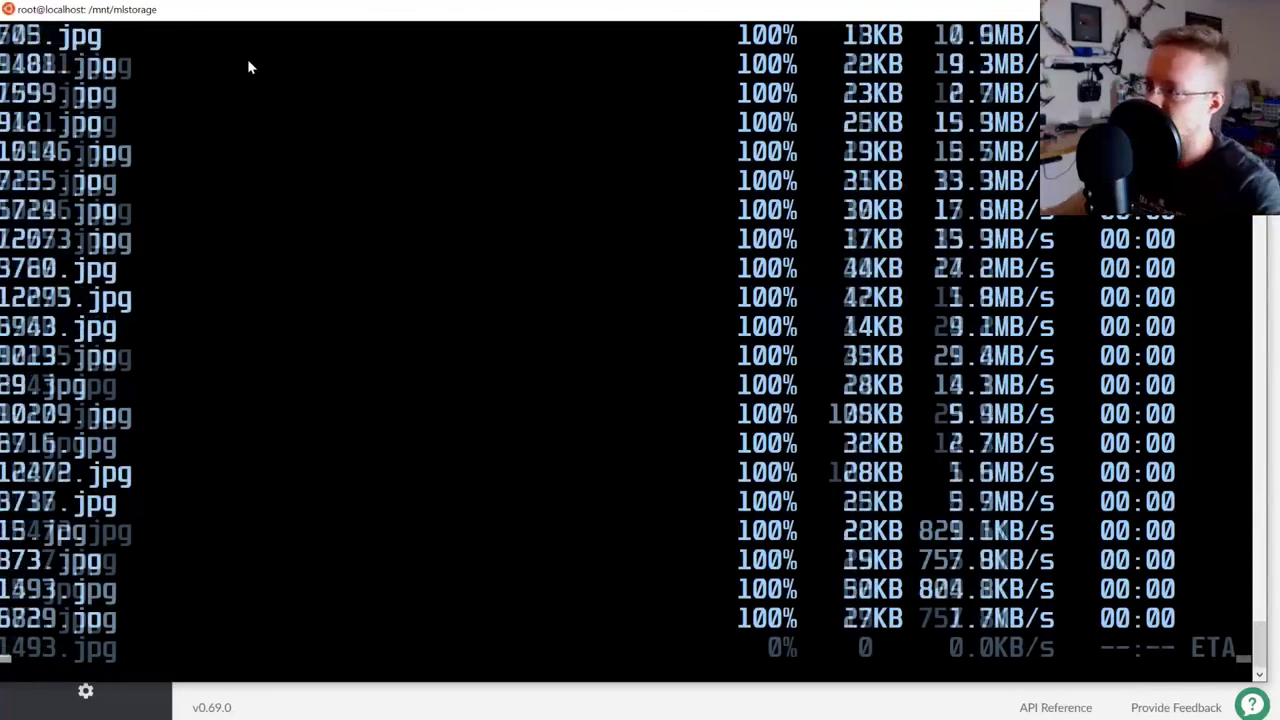
{"action": "mouse_move", "coordinate": [153, 12]}
{"action": "left_mouse_down"}
{"action": "mouse_move", "coordinate": [170, 15]}
{"action": "mouse_move", "coordinate": [157, 15]}
{"action": "left_mouse_up"}
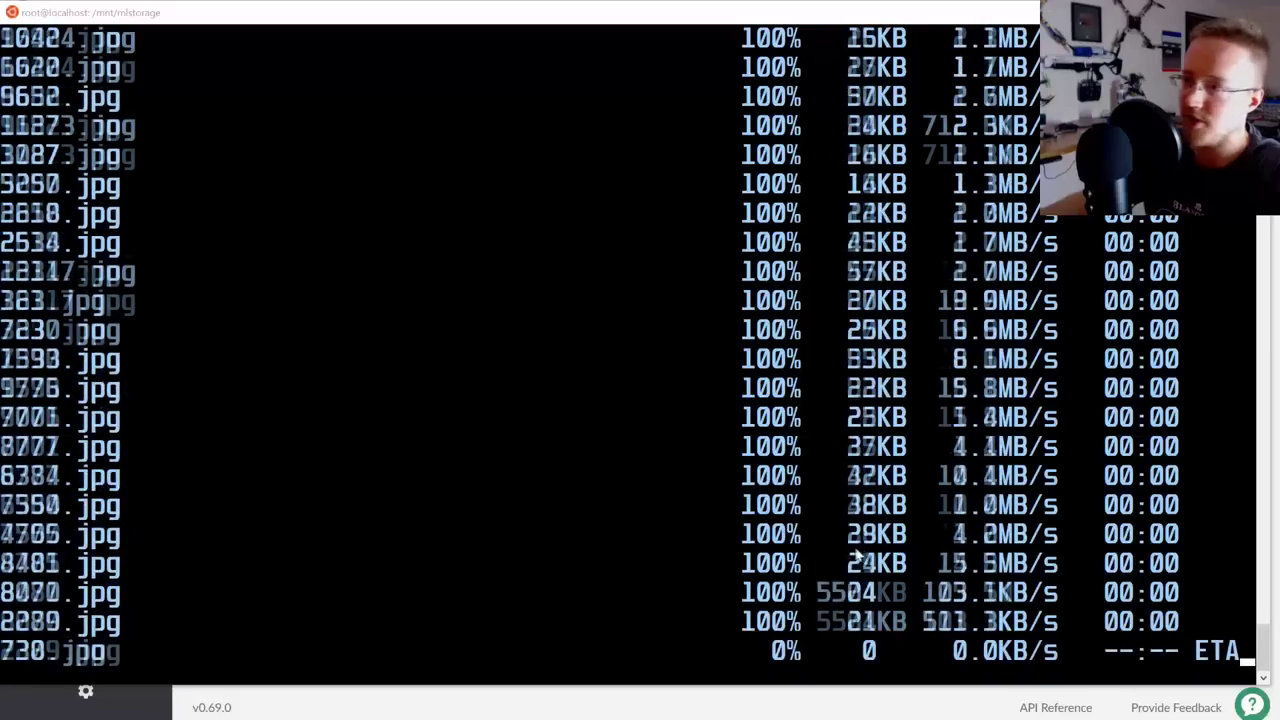
{"action": "key", "text": "ctrl+c"}
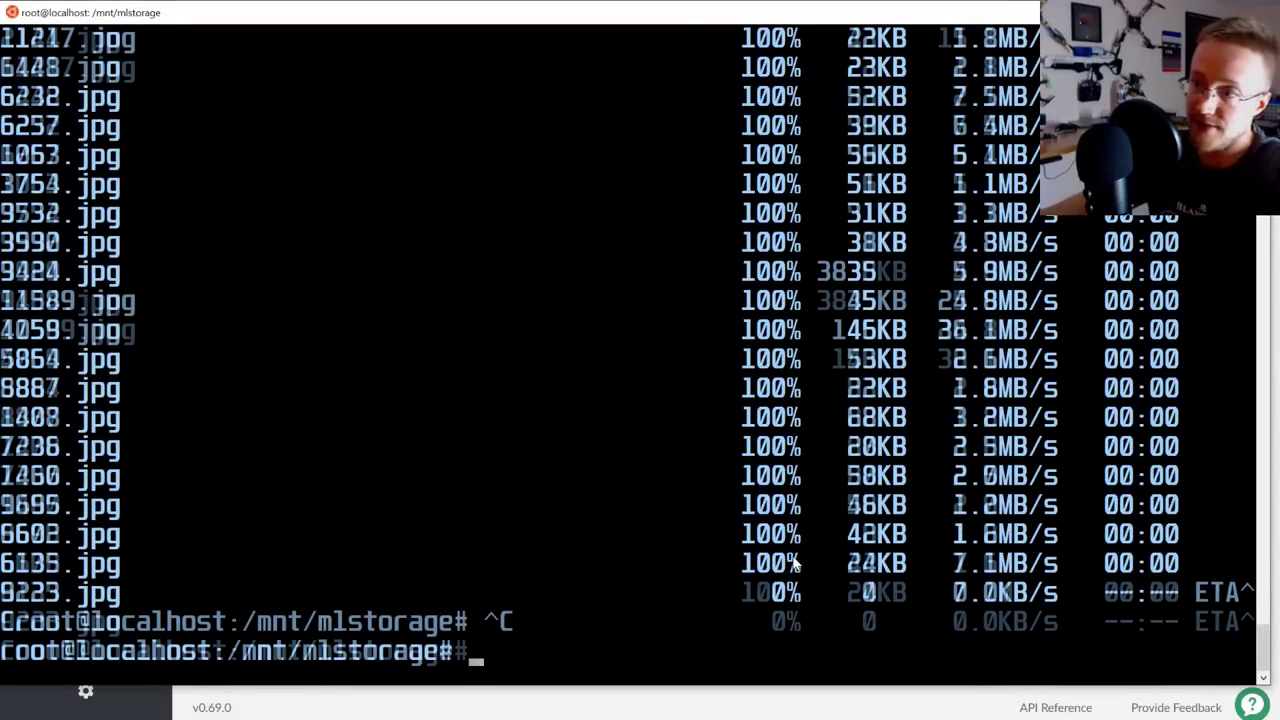
List /deeplearning on the GPU server and remove the partial PetImages/ folder with rm -r.
{"action": "key", "text": "ctrl+c"}
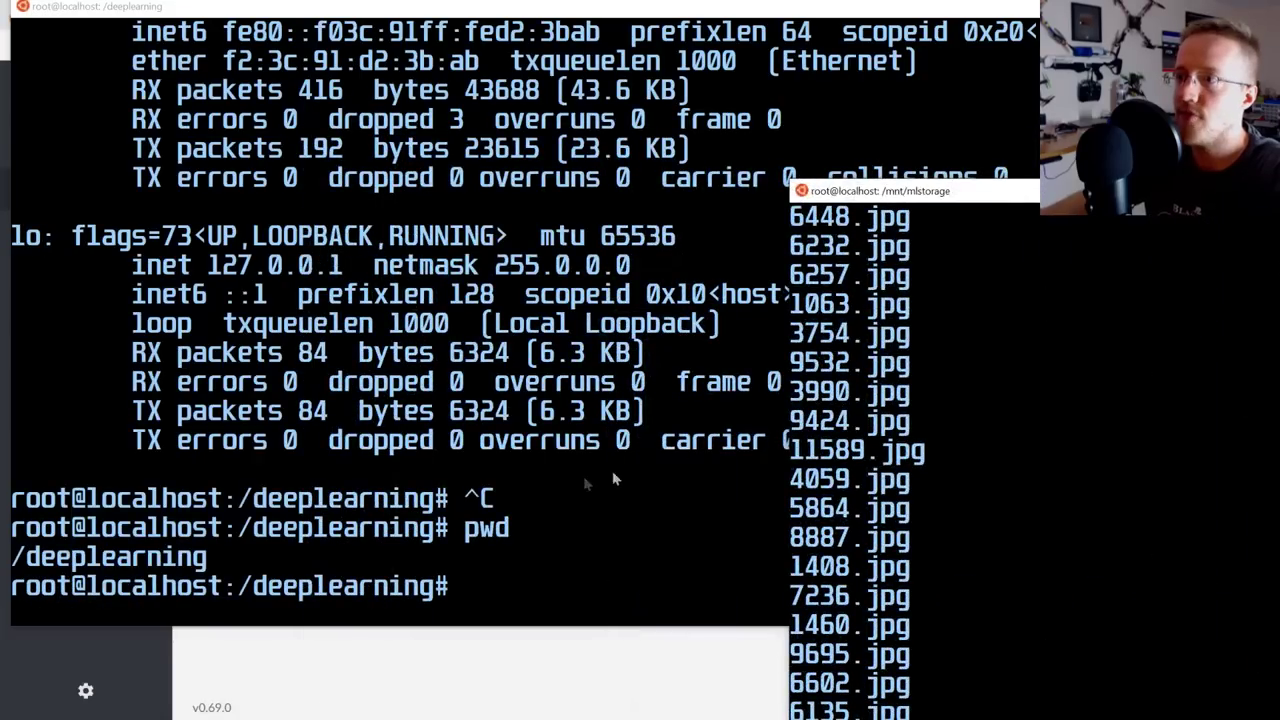
{"action": "left_click", "coordinate": [553, 482]}
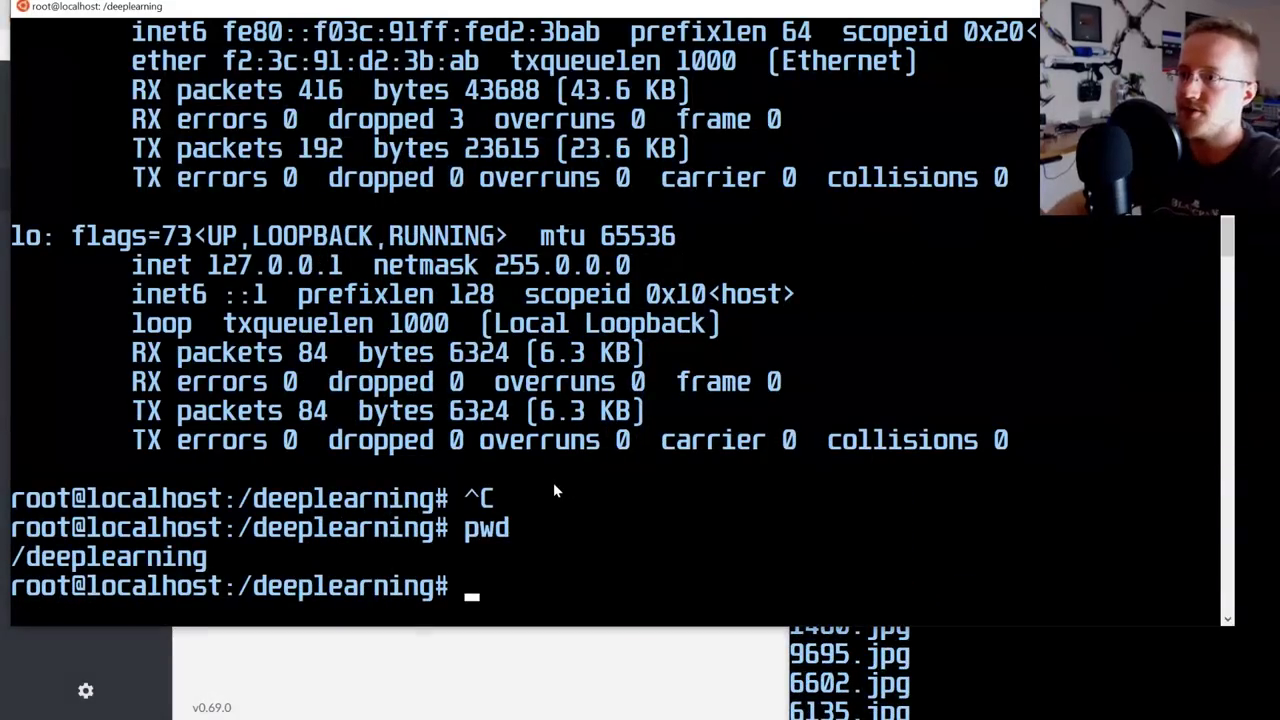
{"action": "type", "text": "ls"}
{"action": "key", "text": "Return"}
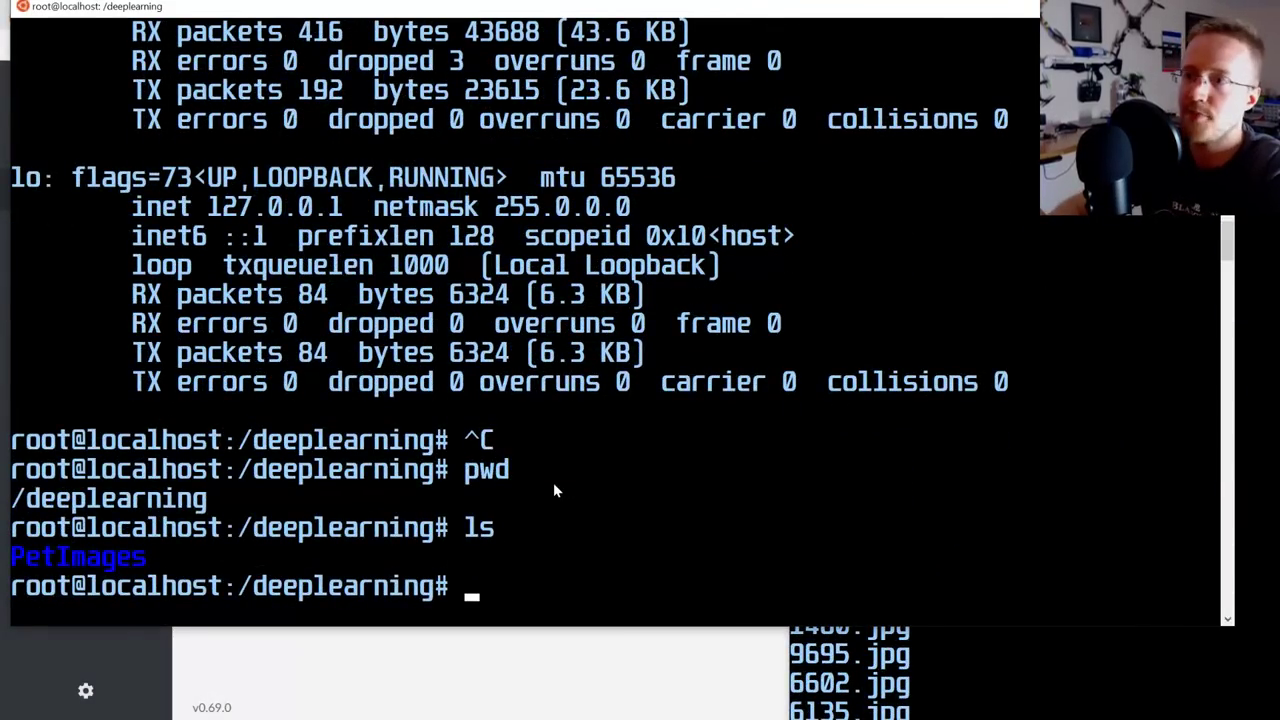
{"action": "type", "text": "rm -r "}
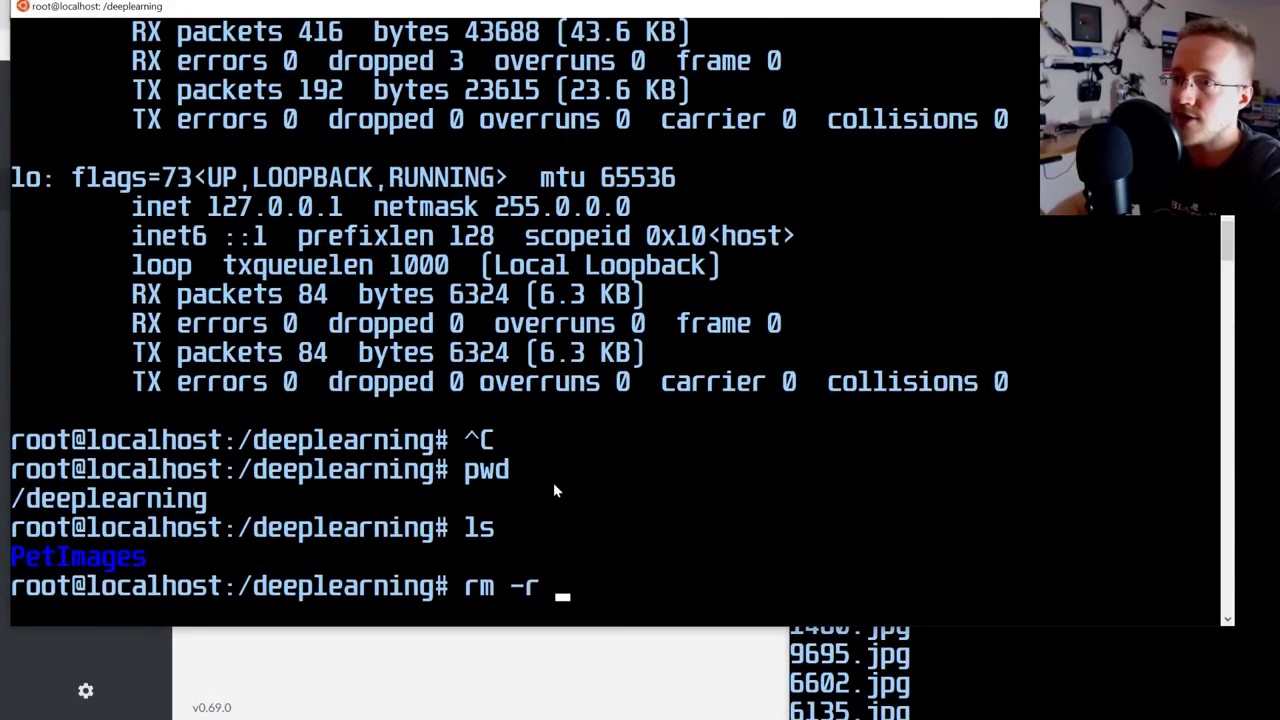
{"action": "type", "text": "P"}
{"action": "key", "text": "Tab"}
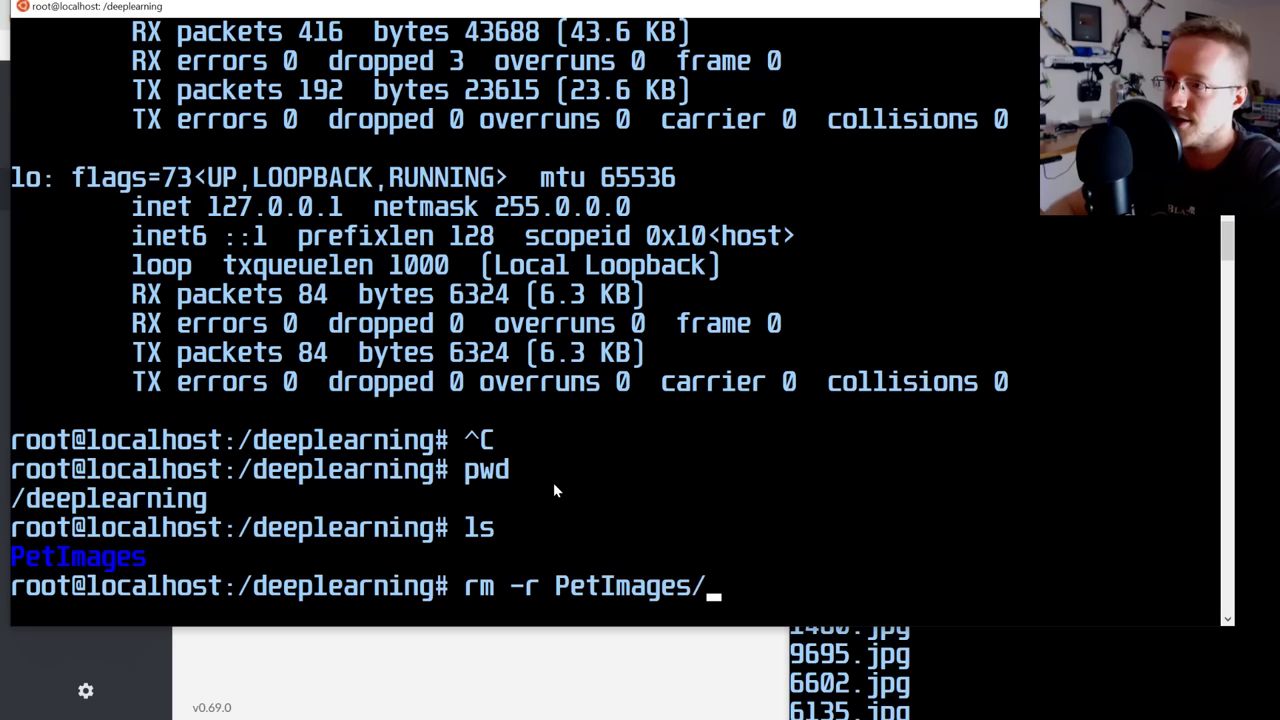
{"action": "key", "text": "Return"}
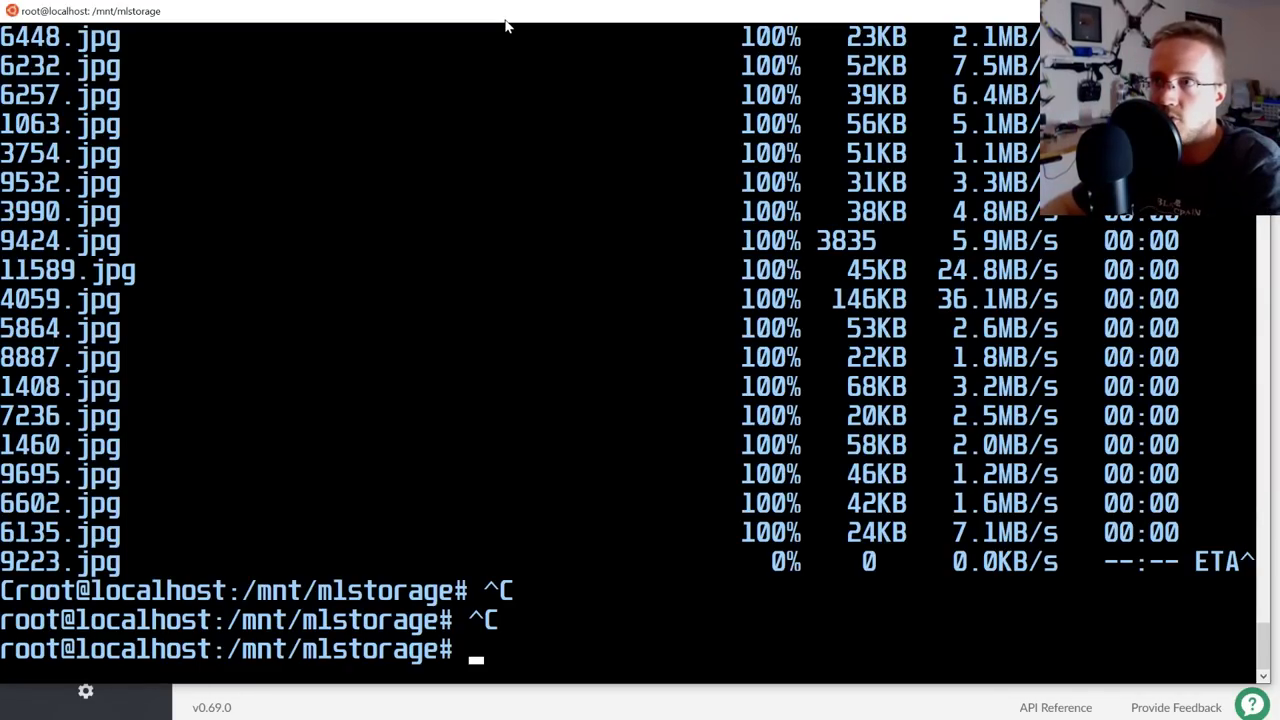
{"action": "type", "text": "ls"}
{"action": "key", "text": "Return"}
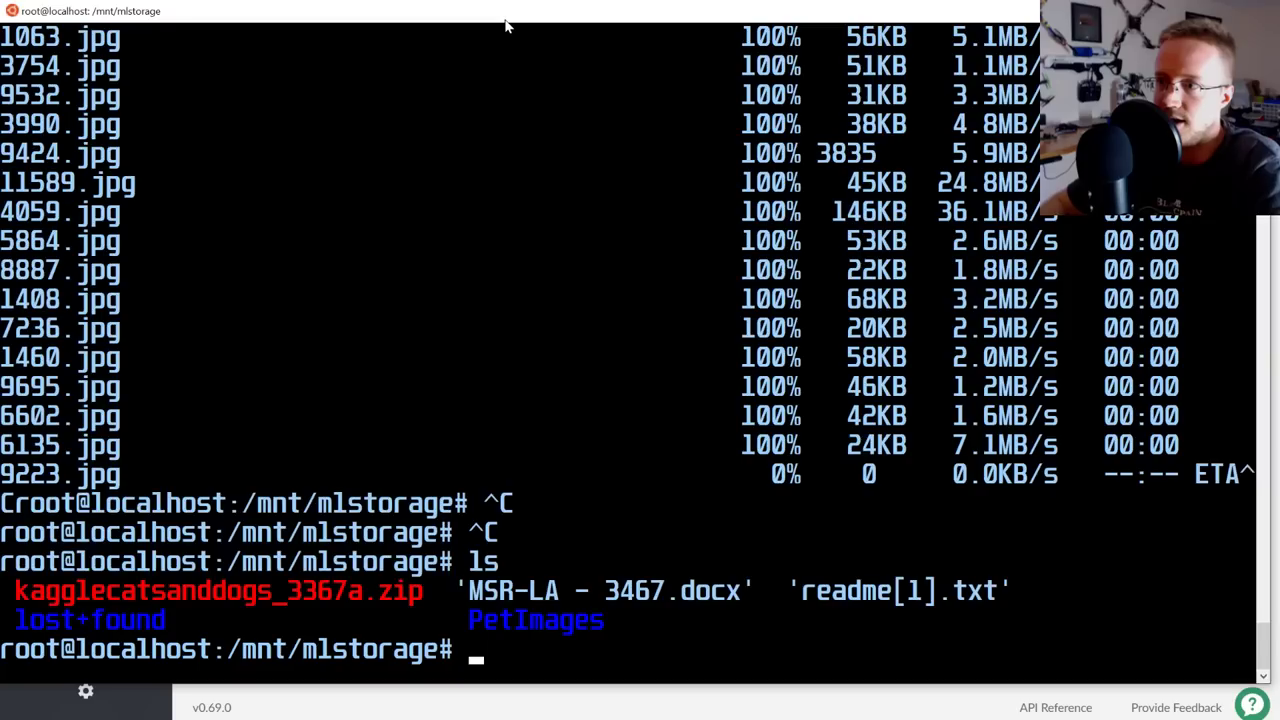
{"action": "type", "text": "scp"}
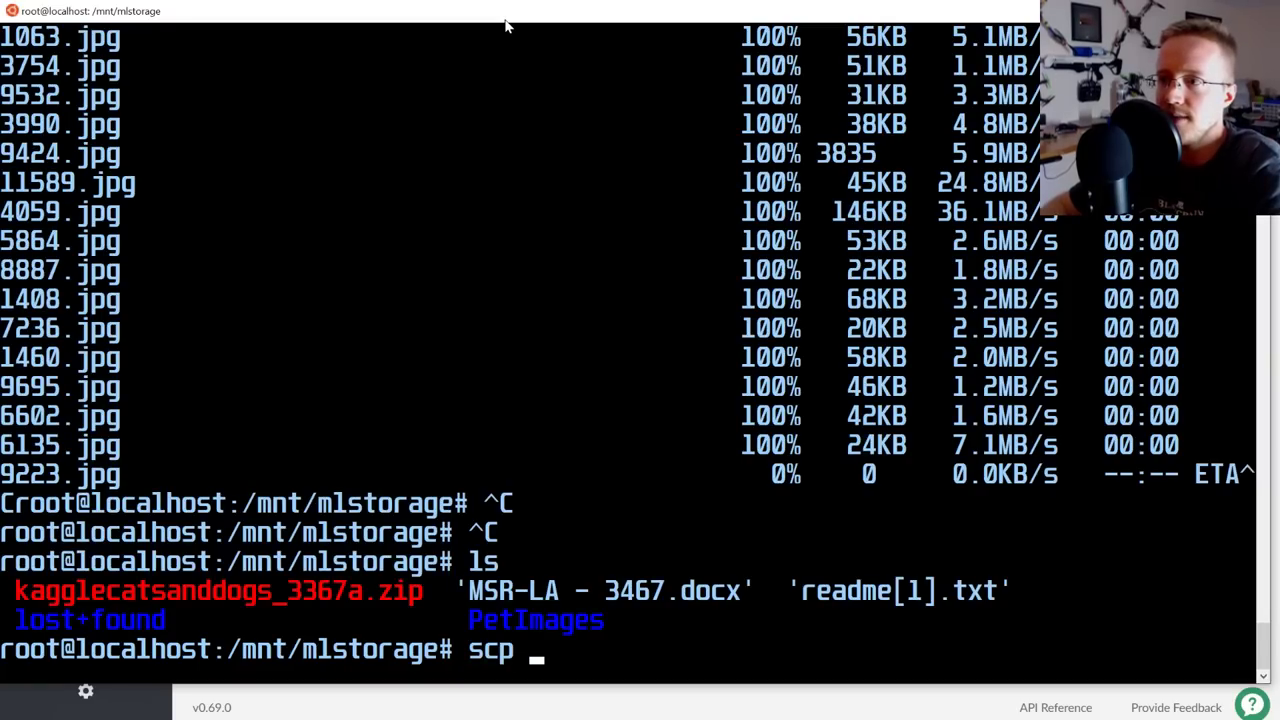
{"action": "key", "text": "BackSpace"}
{"action": "key", "text": "BackSpace"}
{"action": "key", "text": "BackSpace"}
{"action": "key", "text": "Up"}
{"action": "key", "text": "Up"}
{"action": "key", "text": "Left"}
{"action": "key", "text": "Left"}
{"action": "key", "text": "Left"}
{"action": "key", "text": "Left"}
{"action": "key", "text": "Left"}
{"action": "key", "text": "Left"}
{"action": "key", "text": "Left"}
{"action": "key", "text": "Left"}
{"action": "key", "text": "Left"}
{"action": "key", "text": "Left"}
{"action": "key", "text": "Left"}
{"action": "key", "text": "Left"}
{"action": "key", "text": "Left"}
{"action": "key", "text": "Left"}
{"action": "key", "text": "Left"}
{"action": "key", "text": "BackSpace"}
{"action": "key", "text": "BackSpace"}
{"action": "key", "text": "BackSpace"}
{"action": "key", "text": "BackSpace"}
{"action": "key", "text": "BackSpace"}
{"action": "key", "text": "BackSpace"}
{"action": "key", "text": "BackSpace"}
{"action": "key", "text": "BackSpace"}
{"action": "key", "text": "BackSpace"}
{"action": "key", "text": "BackSpace"}
{"action": "key", "text": "BackSpace"}
{"action": "key", "text": "BackSpace"}
{"action": "key", "text": "BackSpace"}
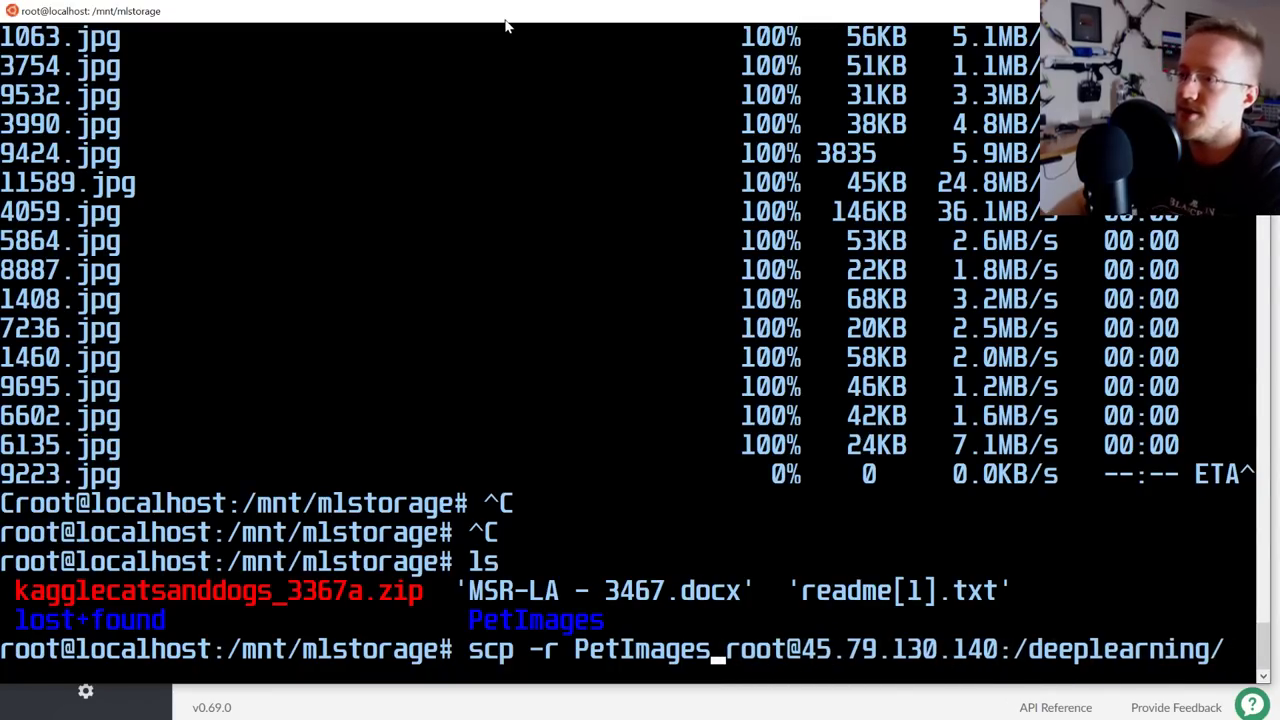
{"action": "type", "text": "kagg"}
{"action": "key", "text": "Tab"}
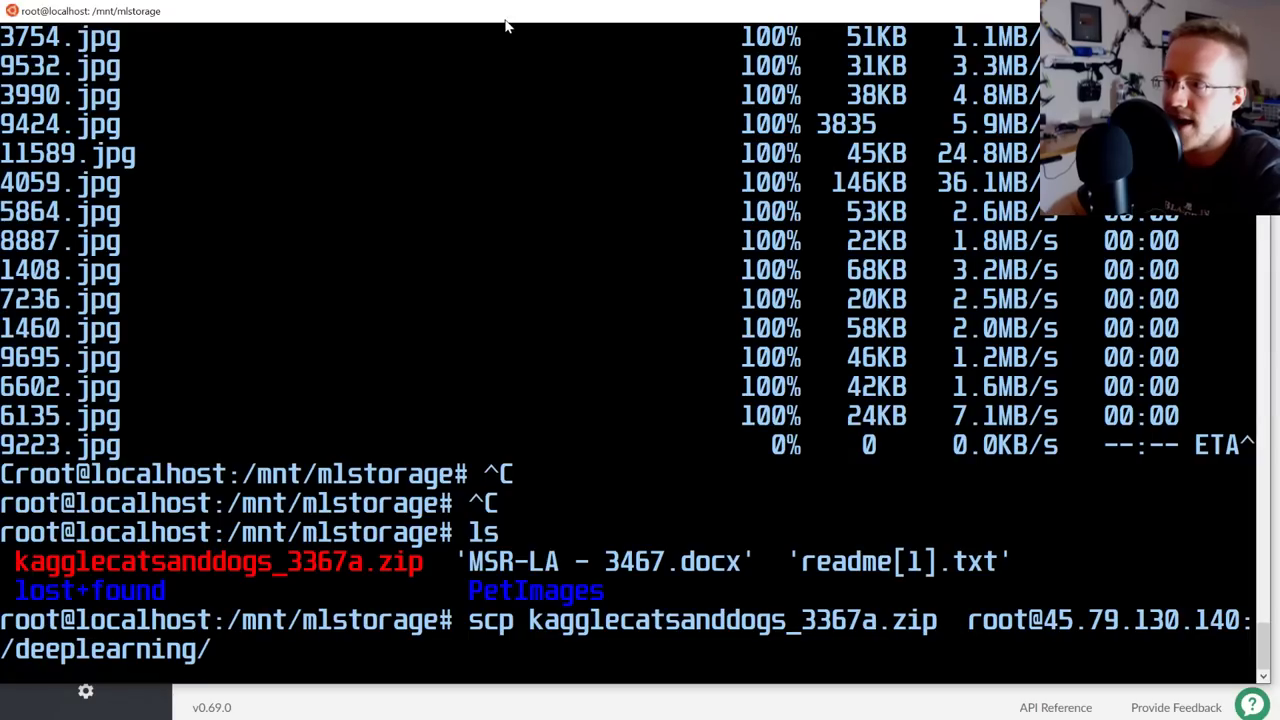
{"action": "key", "text": "BackSpace"}
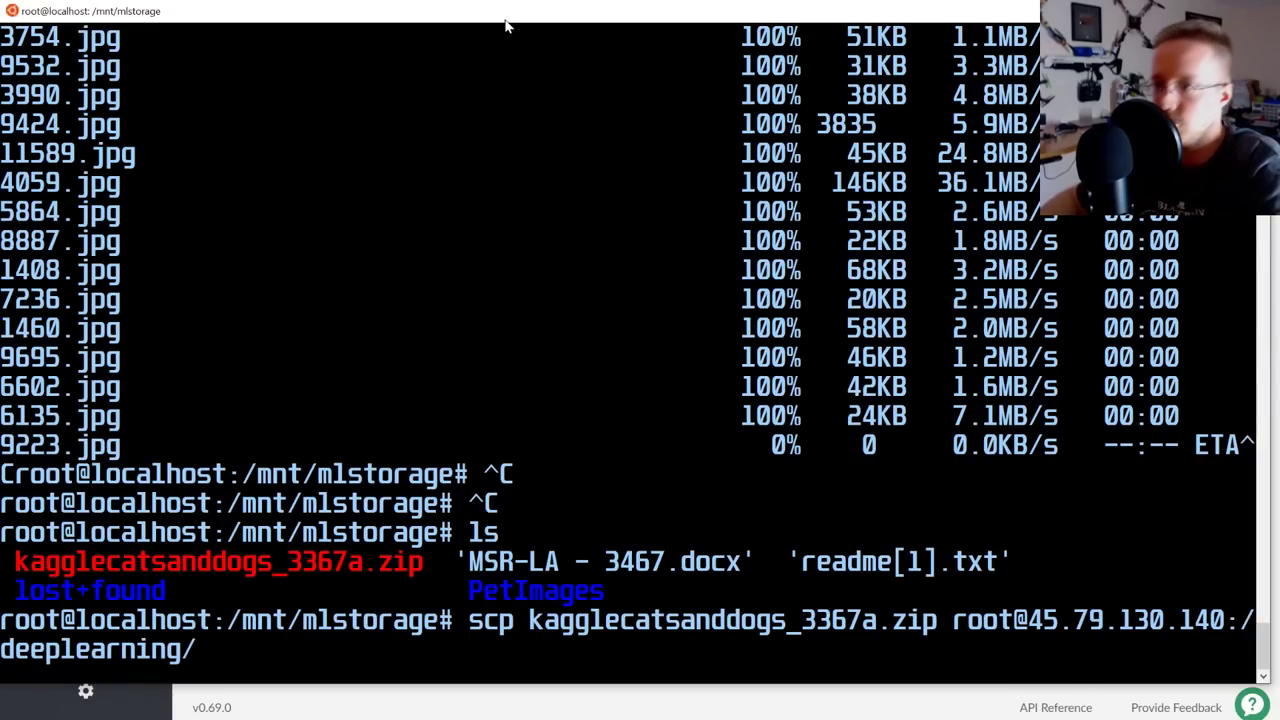
{"action": "key", "text": "Return"}
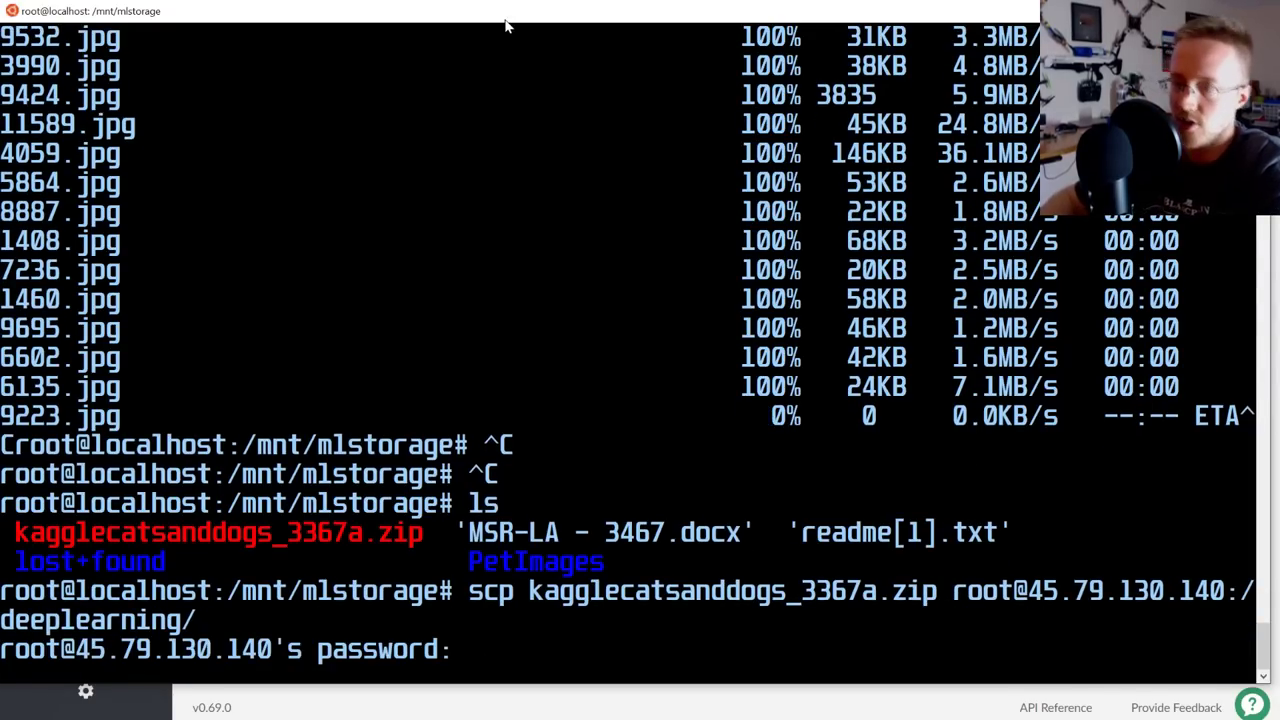
{"action": "key", "text": "Return"}
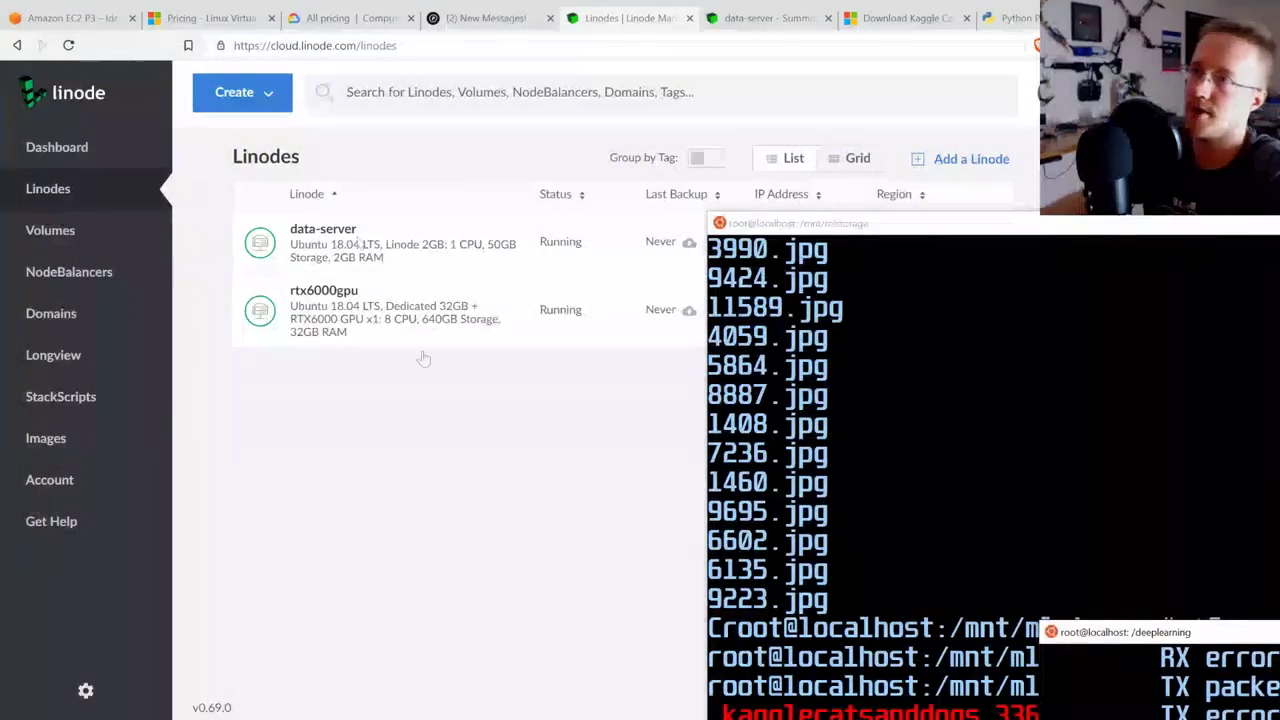
Show the Volumes list in Linode while the 787MB zip transfer reaches 100%.
{"action": "left_click", "coordinate": [668, 425]}
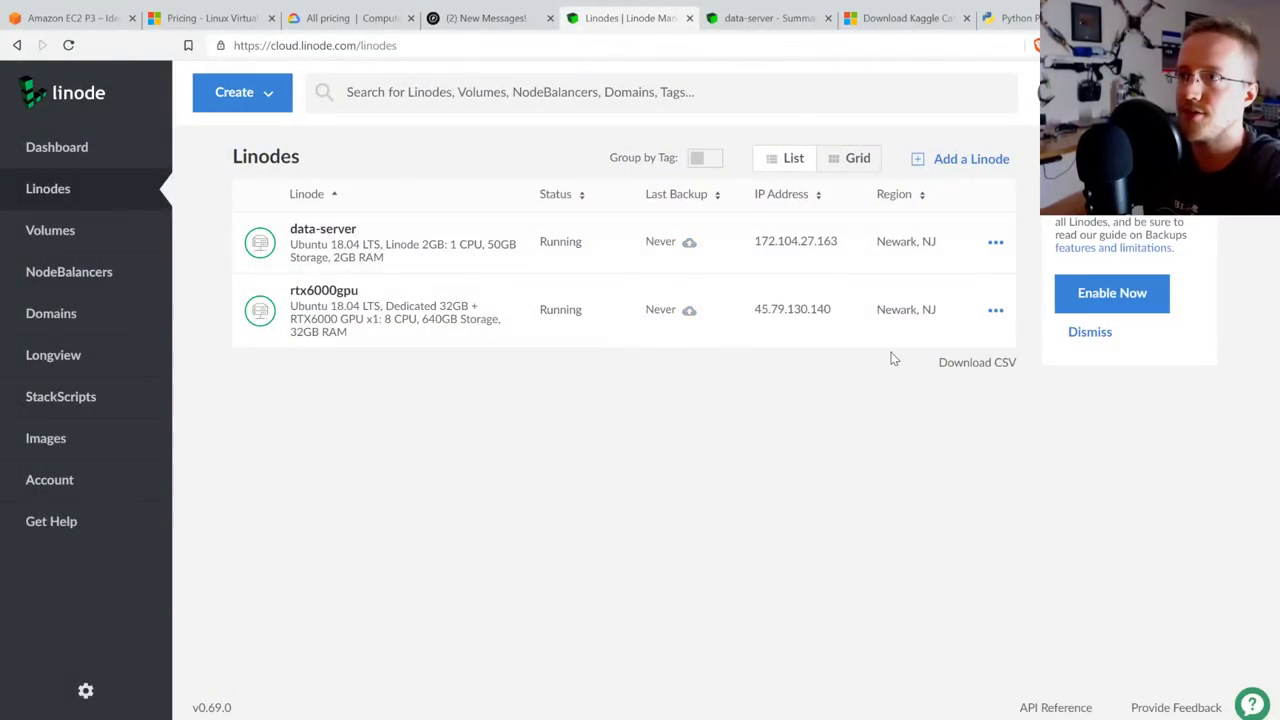
{"action": "left_click", "coordinate": [75, 238]}
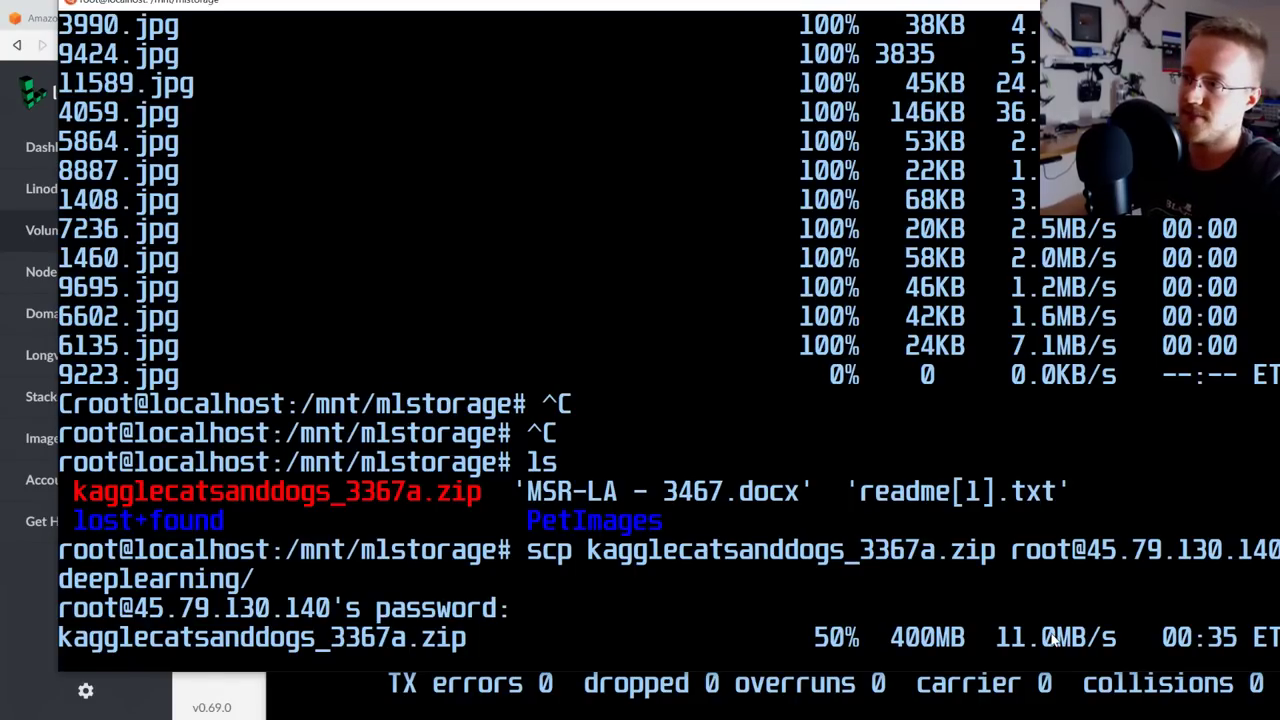
{"action": "left_click_drag", "start_coordinate": [418, 12], "coordinate": [353, 24]}
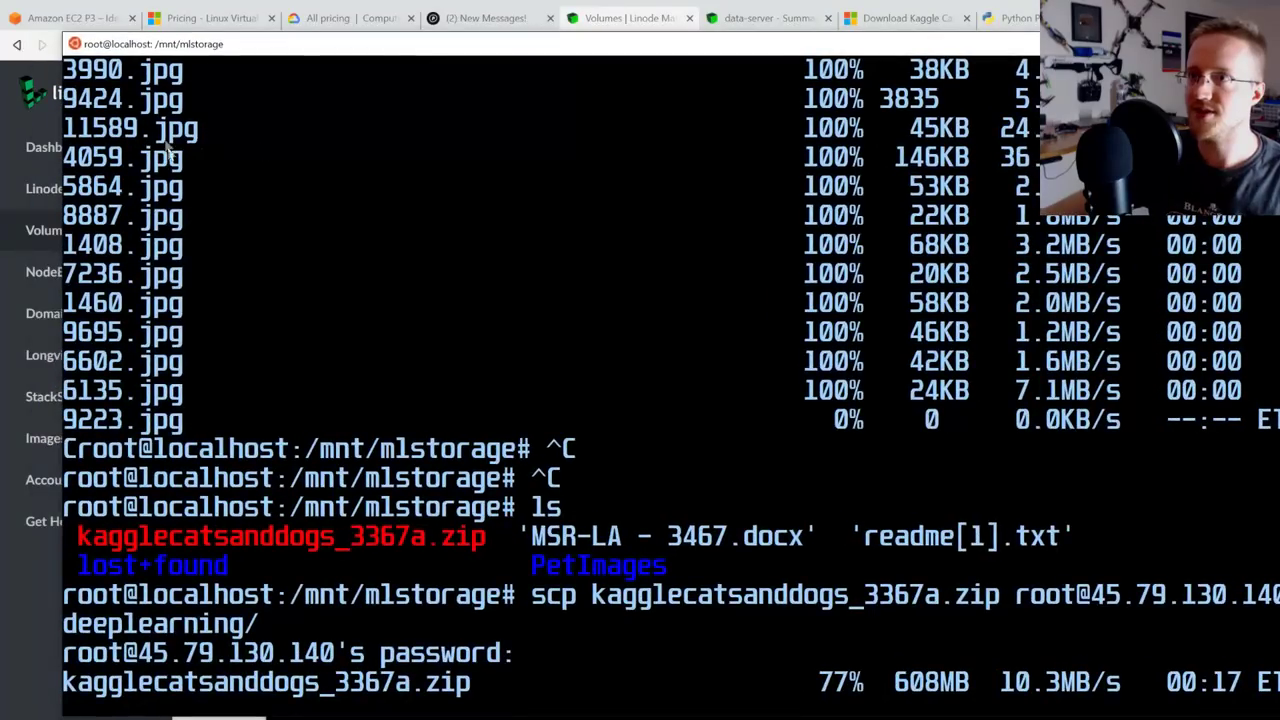
{"action": "left_click_drag", "start_coordinate": [65, 61], "coordinate": [108, 236]}
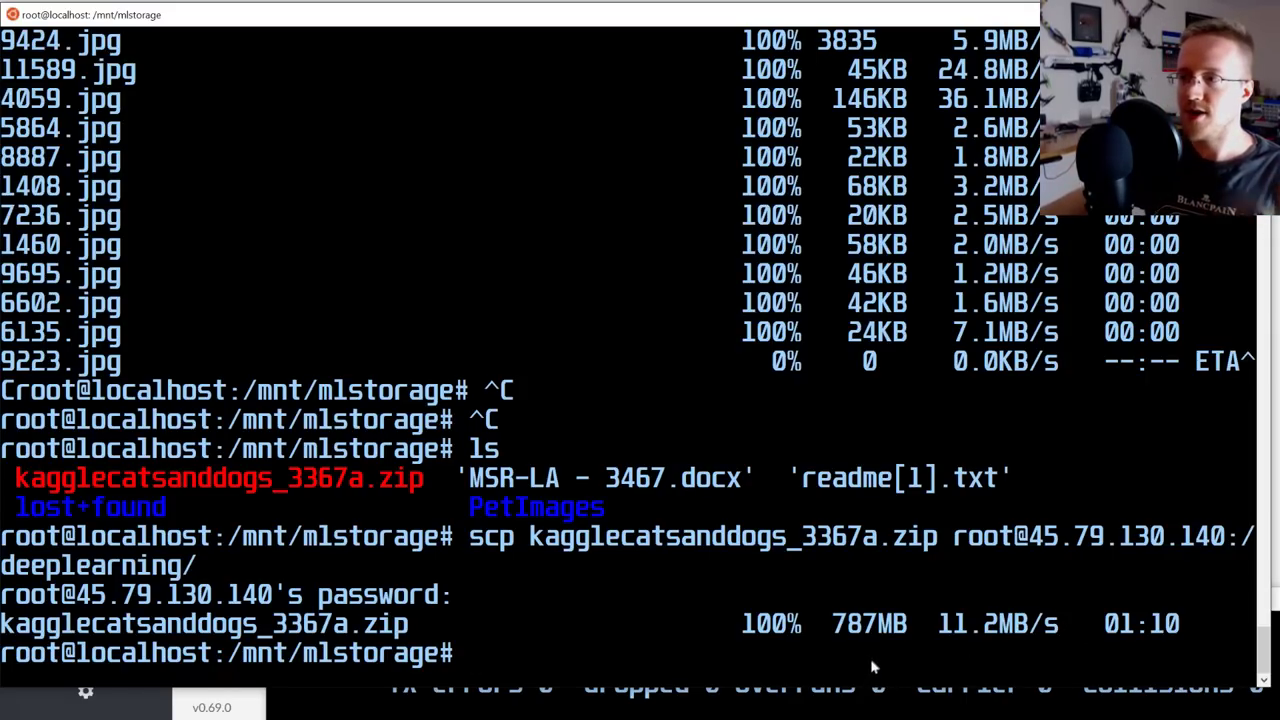
Maximize the GPU server terminal and list /deeplearning, showing kagglecatsanddogs_3367a.zip.
{"action": "key", "text": "Up"}
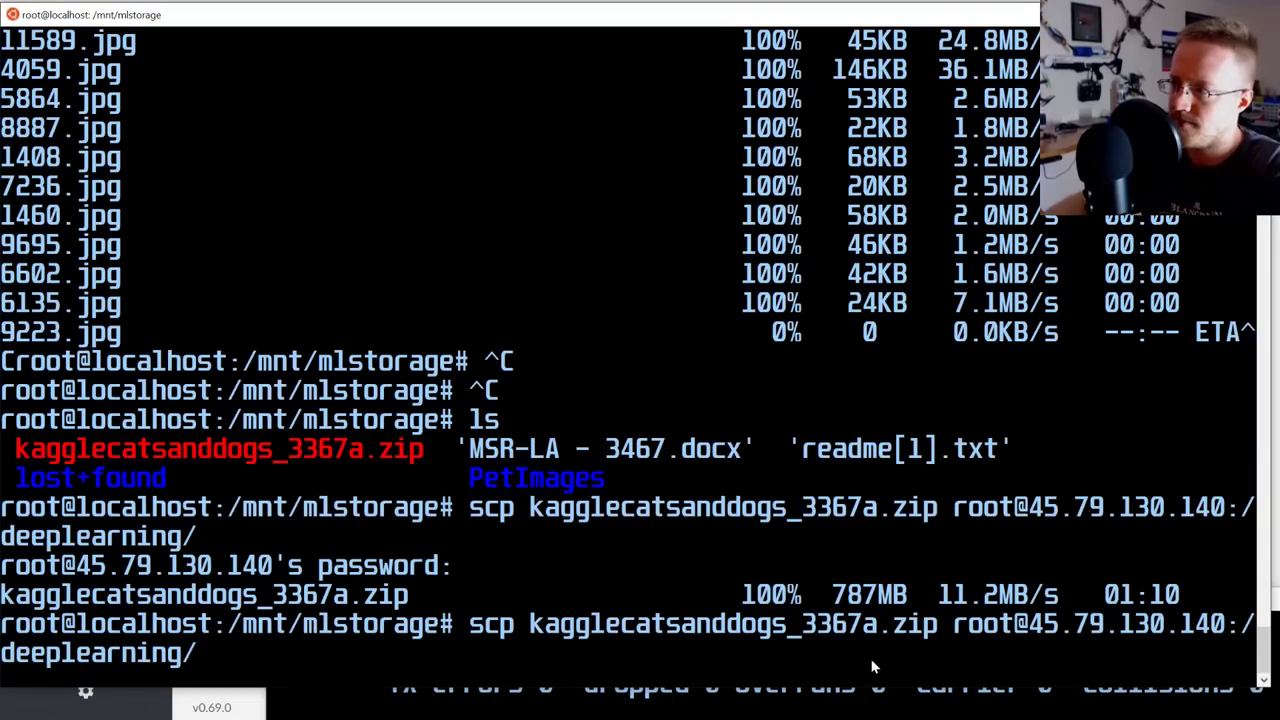
{"action": "key", "text": "BackSpace"}
{"action": "key", "text": "BackSpace"}
{"action": "key", "text": "BackSpace"}
{"action": "key", "text": "BackSpace"}
{"action": "key", "text": "BackSpace"}
{"action": "key", "text": "BackSpace"}
{"action": "key", "text": "BackSpace"}
{"action": "key", "text": "BackSpace"}
{"action": "key", "text": "BackSpace"}
{"action": "key", "text": "BackSpace"}
{"action": "key", "text": "BackSpace"}
{"action": "key", "text": "BackSpace"}
{"action": "key", "text": "BackSpace"}
{"action": "key", "text": "BackSpace"}
{"action": "key", "text": "BackSpace"}
{"action": "key", "text": "BackSpace"}
{"action": "key", "text": "BackSpace"}
{"action": "key", "text": "BackSpace"}
{"action": "key", "text": "BackSpace"}
{"action": "key", "text": "BackSpace"}
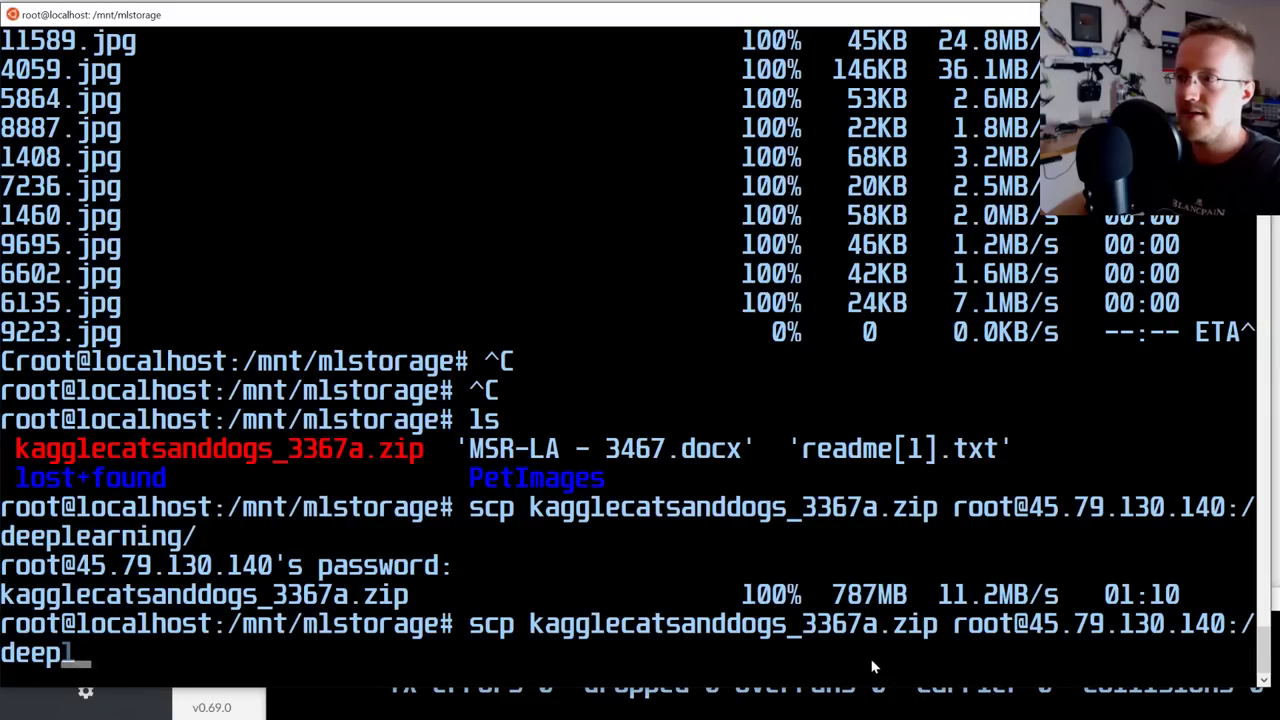
{"action": "key", "text": "BackSpace"}
{"action": "key", "text": "BackSpace"}
{"action": "key", "text": "BackSpace"}
{"action": "key", "text": "BackSpace"}
{"action": "key", "text": "BackSpace"}
{"action": "key", "text": "BackSpace"}
{"action": "key", "text": "BackSpace"}
{"action": "key", "text": "BackSpace"}
{"action": "key", "text": "BackSpace"}
{"action": "key", "text": "BackSpace"}
{"action": "key", "text": "BackSpace"}
{"action": "key", "text": "BackSpace"}
{"action": "key", "text": "BackSpace"}
{"action": "key", "text": "BackSpace"}
{"action": "key", "text": "BackSpace"}
{"action": "key", "text": "BackSpace"}
{"action": "key", "text": "BackSpace"}
{"action": "key", "text": "BackSpace"}
{"action": "key", "text": "BackSpace"}
{"action": "key", "text": "BackSpace"}
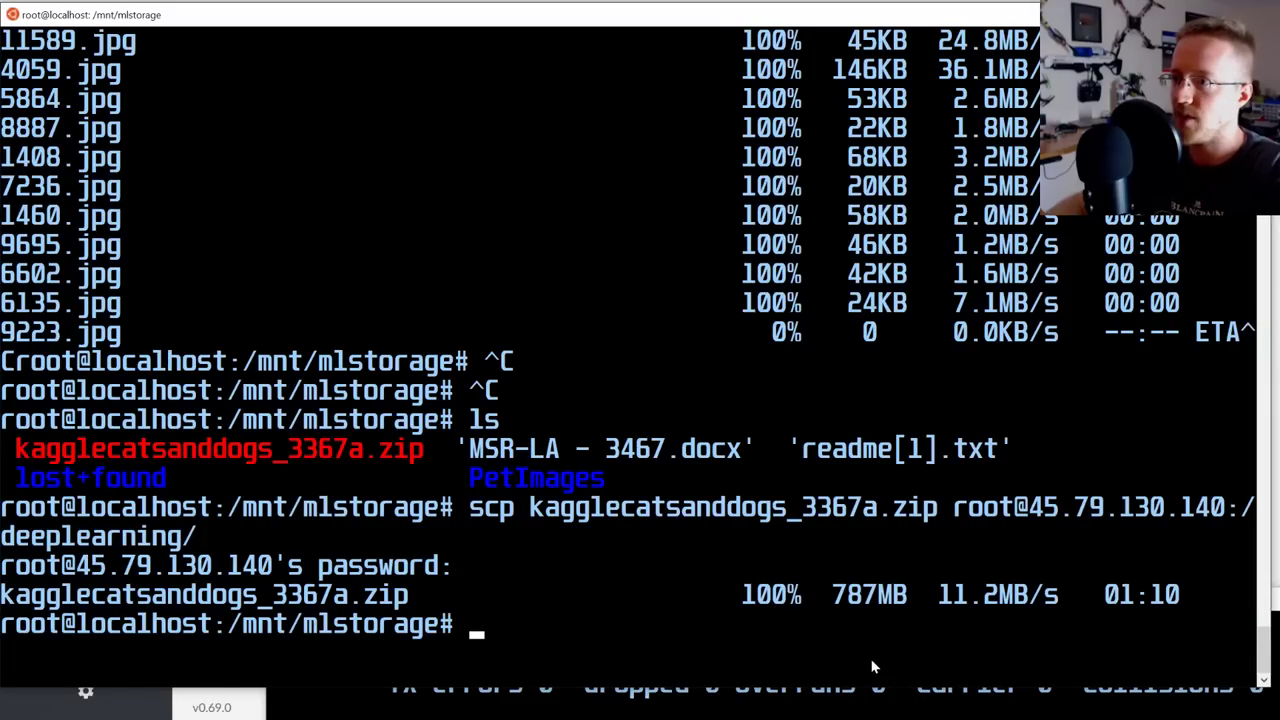
{"action": "mouse_move", "coordinate": [891, 12]}
{"action": "left_mouse_down"}
{"action": "mouse_move", "coordinate": [921, 16]}
{"action": "mouse_move", "coordinate": [896, 19]}
{"action": "left_mouse_up"}
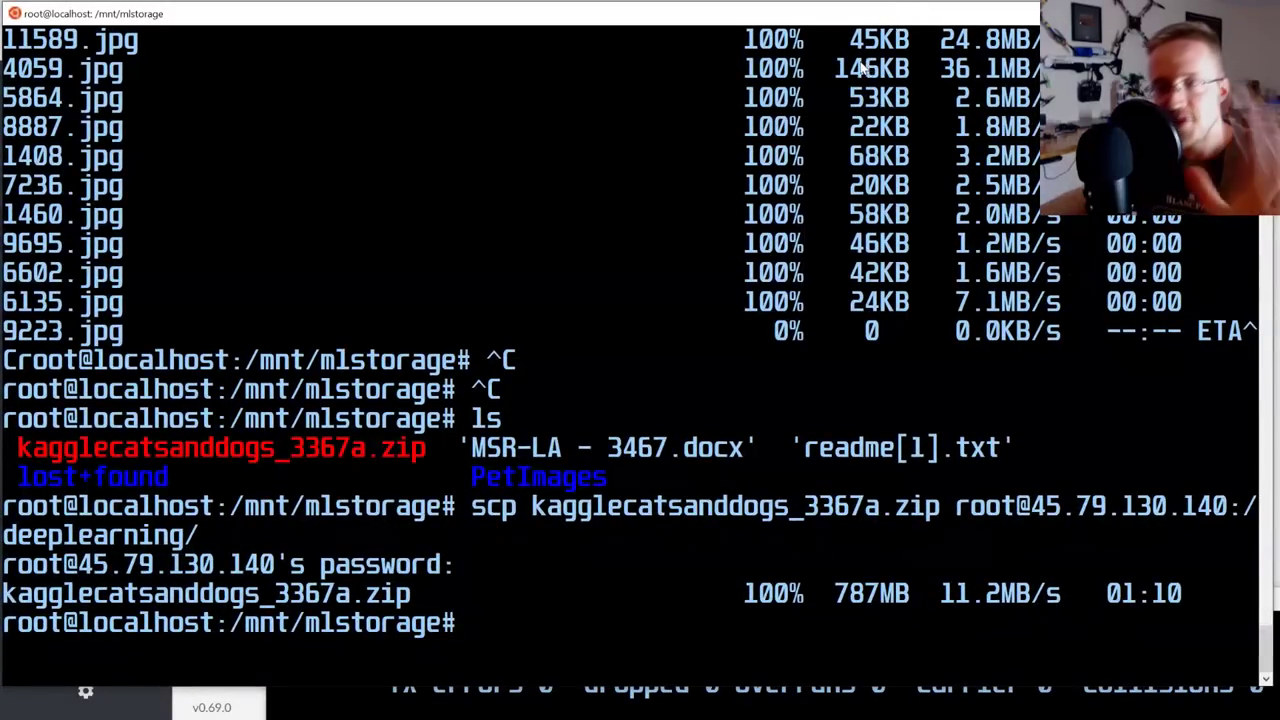
{"action": "left_click_drag", "start_coordinate": [638, 40], "coordinate": [1016, 40]}
{"action": "left_click_drag", "start_coordinate": [260, 8], "coordinate": [1208, 374]}
{"action": "left_click_drag", "start_coordinate": [808, 612], "coordinate": [496, 505]}
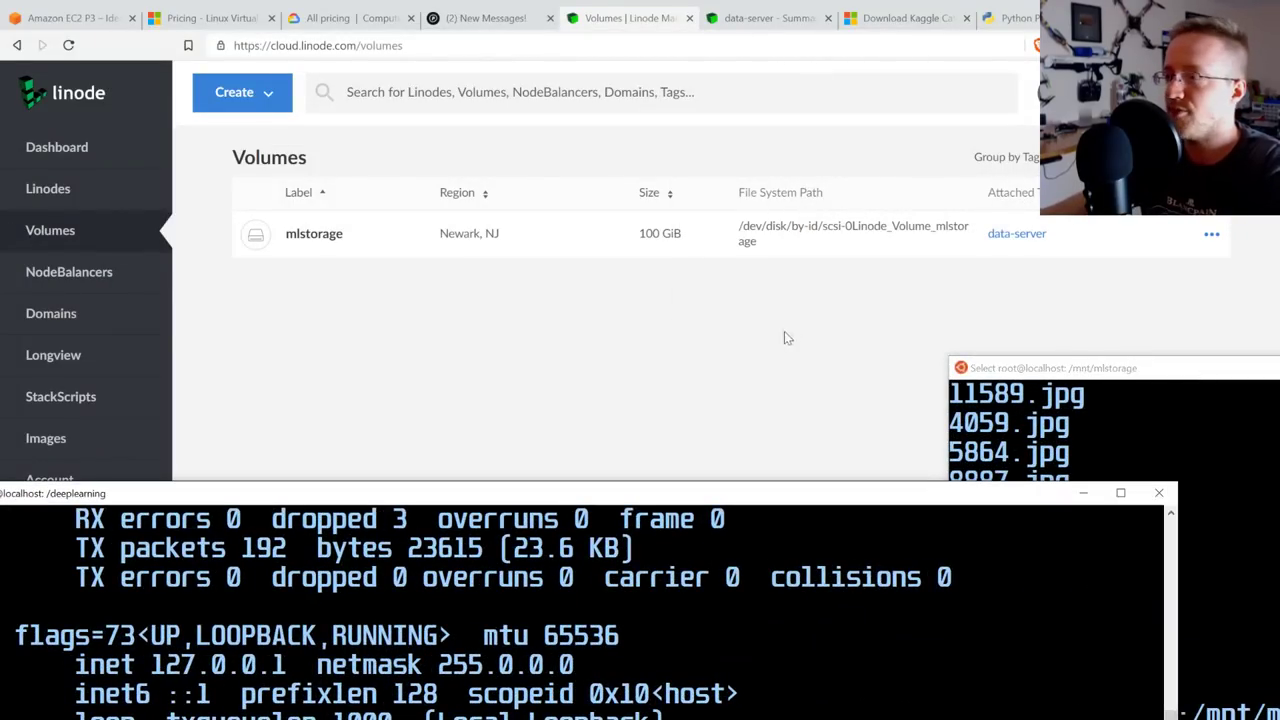
{"action": "left_click_drag", "start_coordinate": [710, 497], "coordinate": [752, 16]}
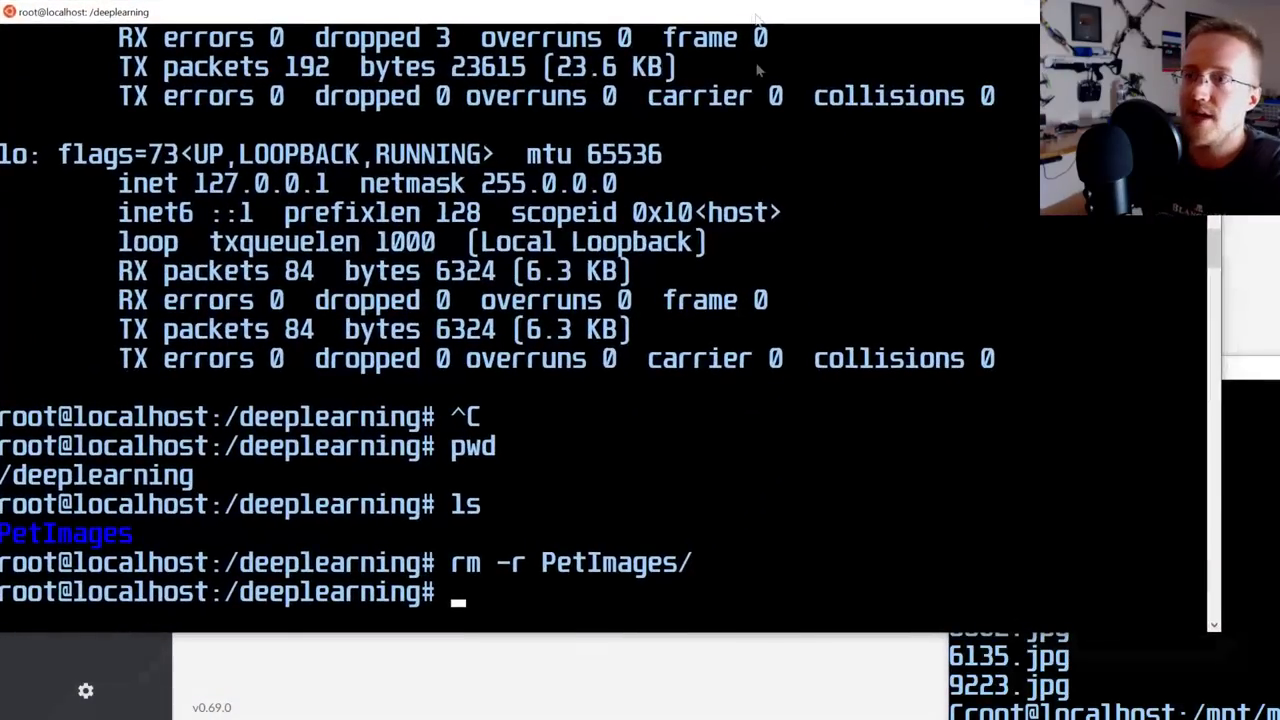
{"action": "left_click", "coordinate": [1255, 372]}
{"action": "double_click", "coordinate": [1255, 372]}
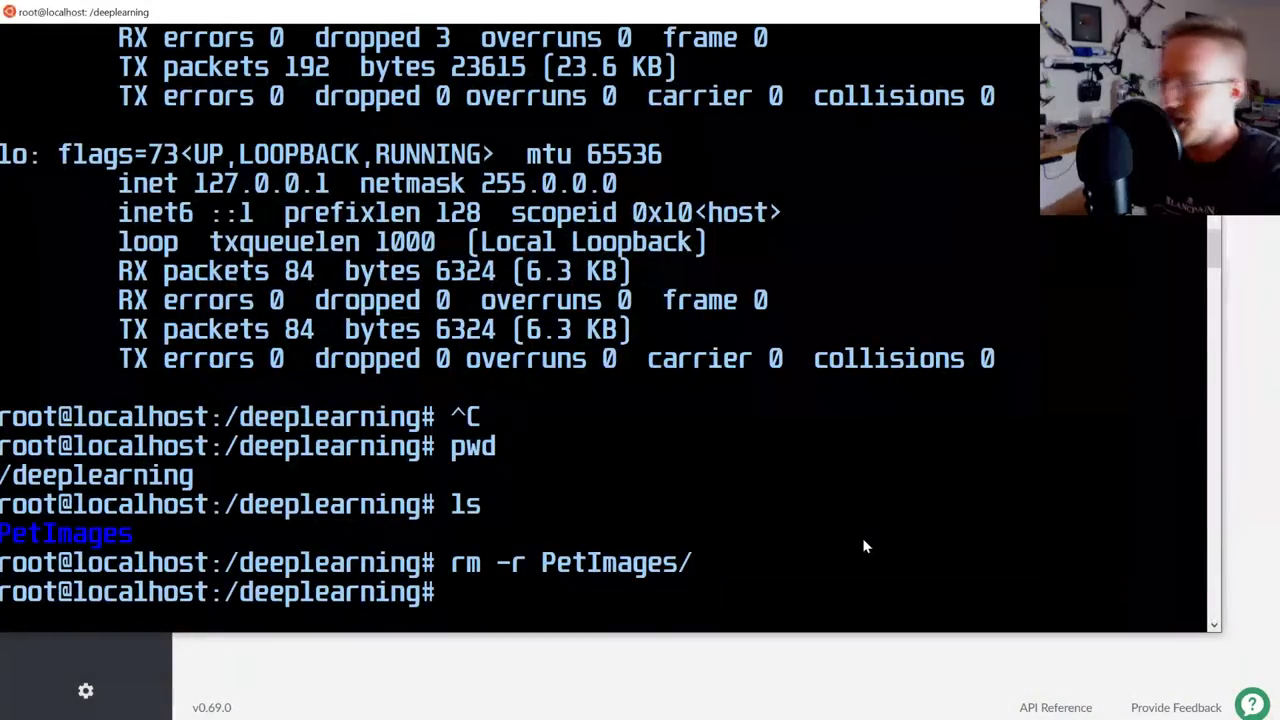
{"action": "type", "text": "ls"}
{"action": "key", "text": "Return"}
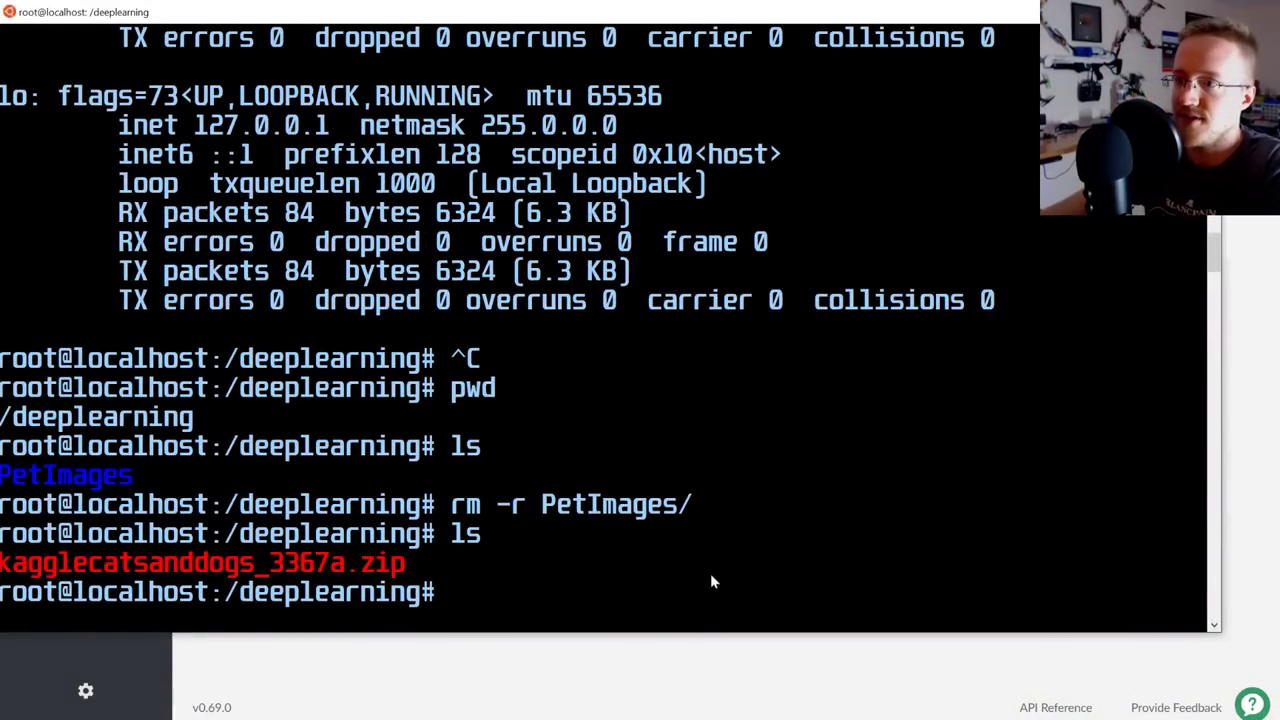
Install unzip with apt-get and extract kagglecatsanddogs_3367a.zip.
{"action": "type", "text": "sudo apt-"}
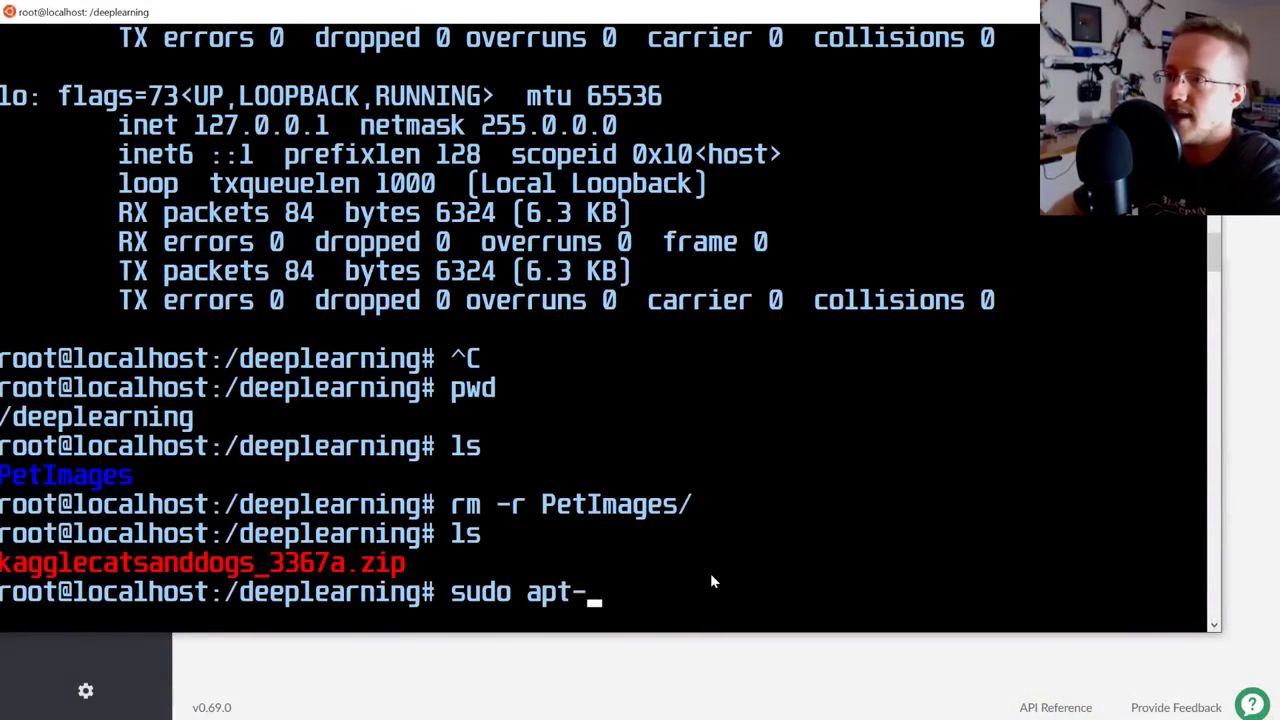
{"action": "type", "text": "get install unzip"}
{"action": "key", "text": "Return"}
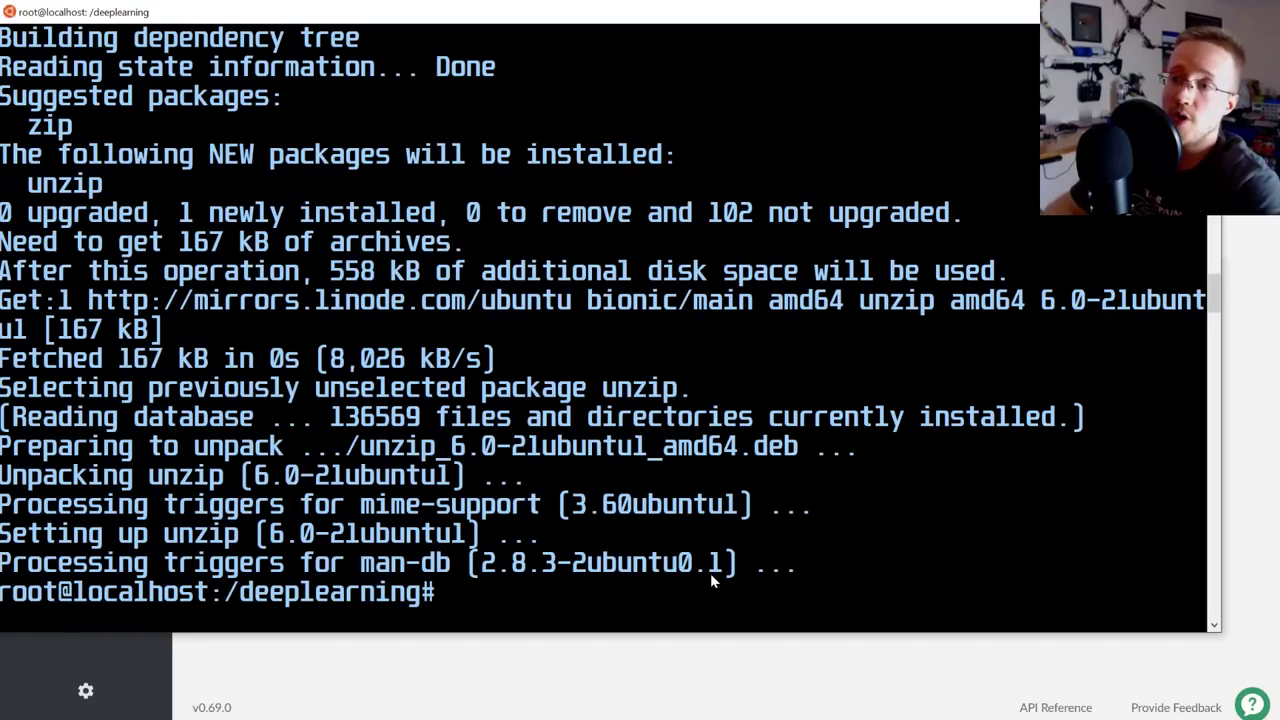
{"action": "type", "text": "unzip kag"}
{"action": "key", "text": "Tab"}
{"action": "key", "text": "Return"}
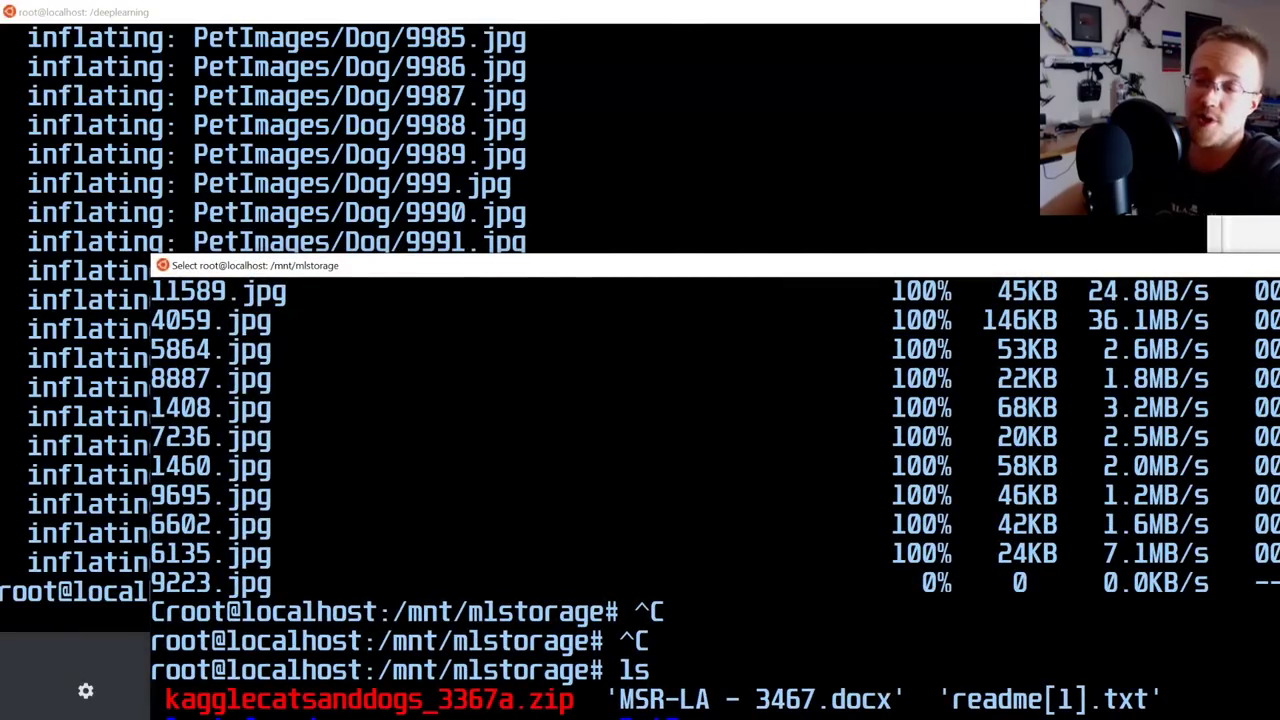
List /deeplearning on the GPU server to check the extracted files.
{"action": "key", "text": "Escape"}
{"action": "left_click", "coordinate": [1054, 575]}
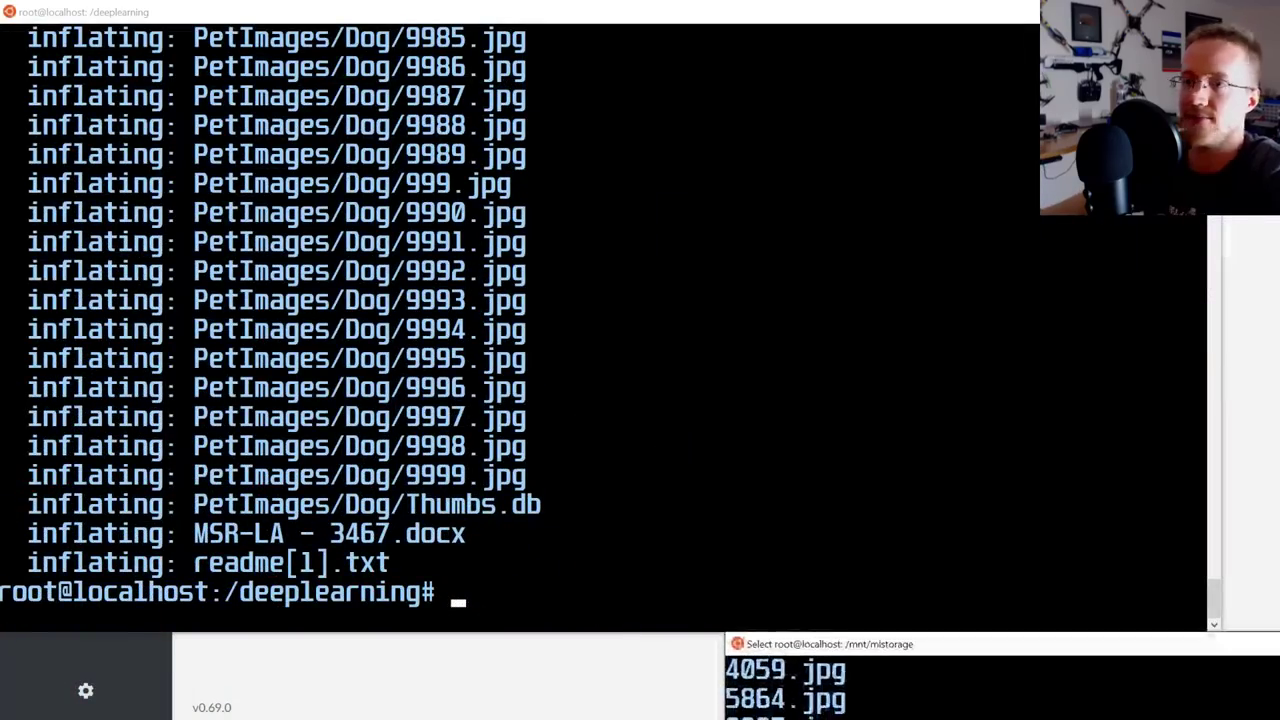
{"action": "left_click", "coordinate": [768, 578]}
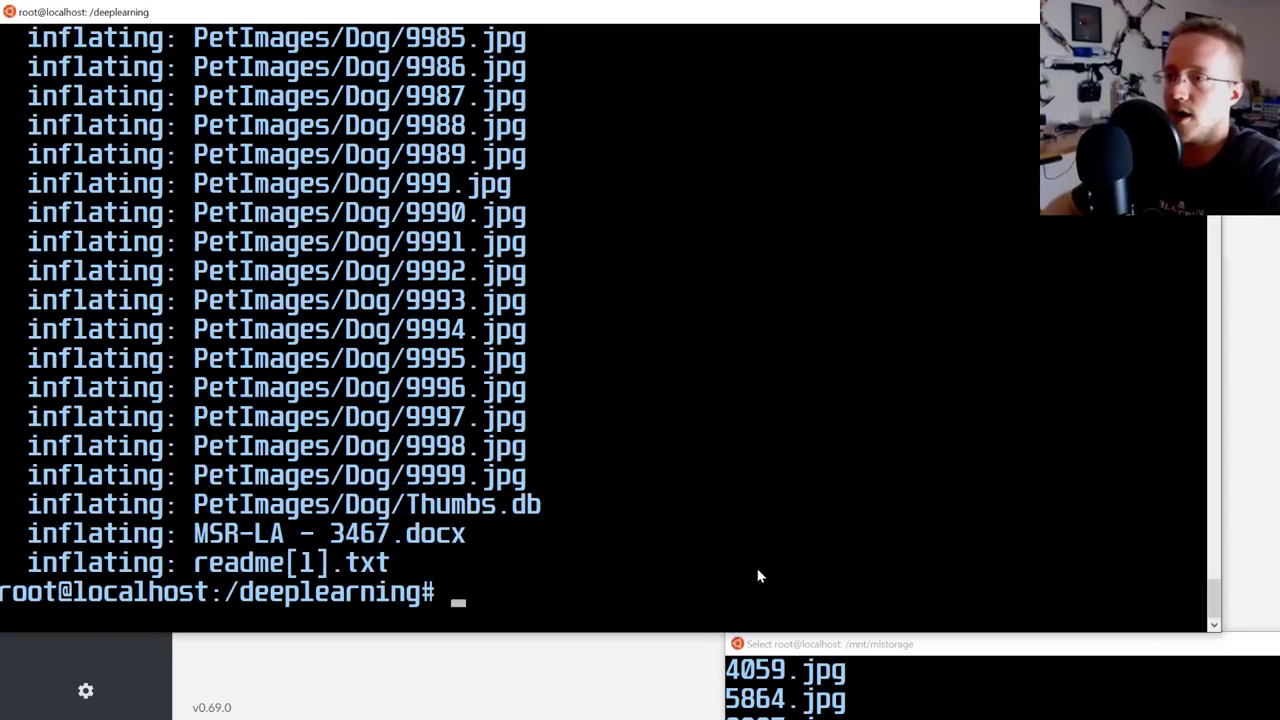
{"action": "type", "text": "ls"}
{"action": "key", "text": "Return"}
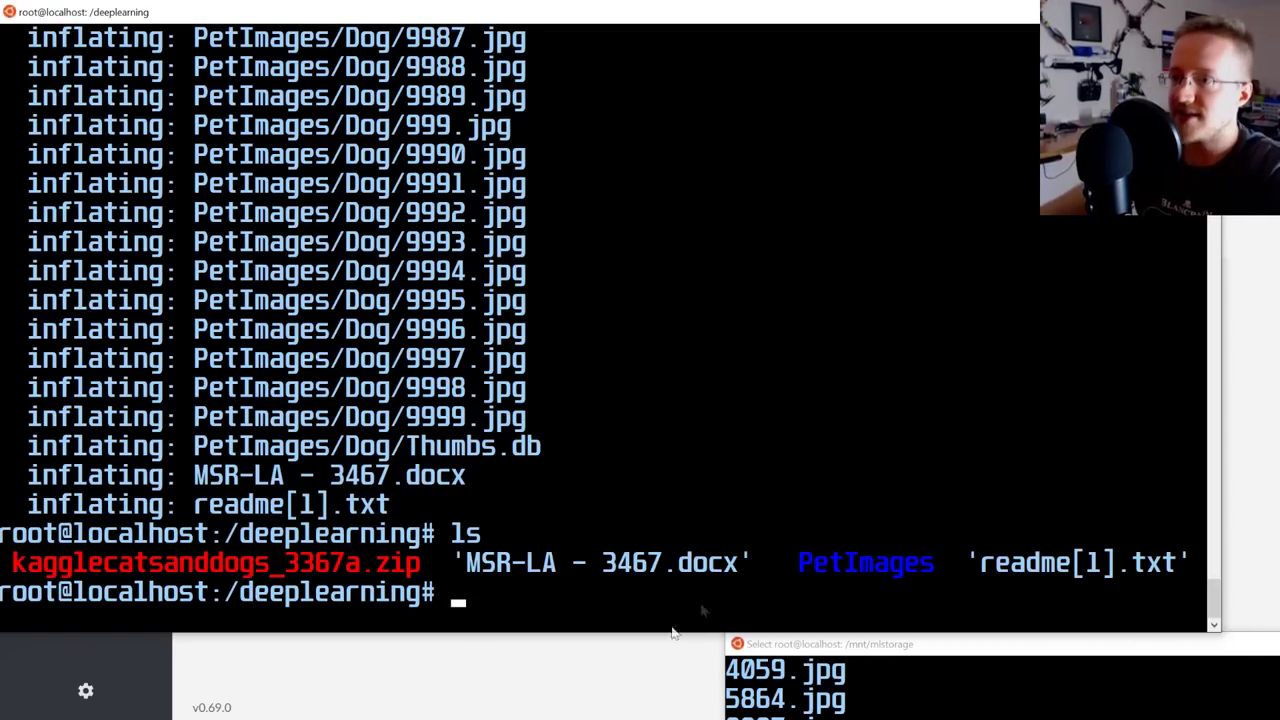
Select the pythonprogramming.net Keras CNN code, imports through model.fit, then switch back to the terminal.
{"action": "left_click", "coordinate": [558, 707]}
{"action": "left_click", "coordinate": [1017, 18]}
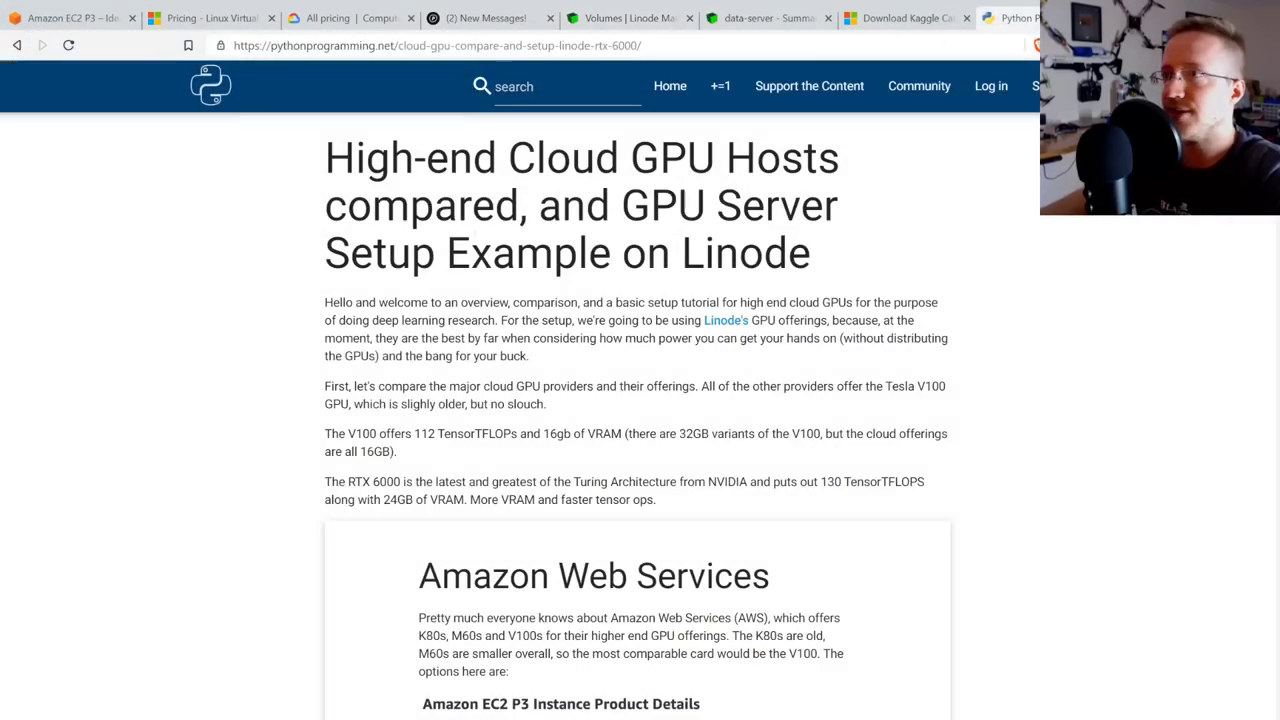
{"action": "scroll", "coordinate": [676, 246], "scroll_direction": "down", "scroll_amount": 15}
{"action": "scroll", "coordinate": [676, 246], "scroll_direction": "down", "scroll_amount": 20}
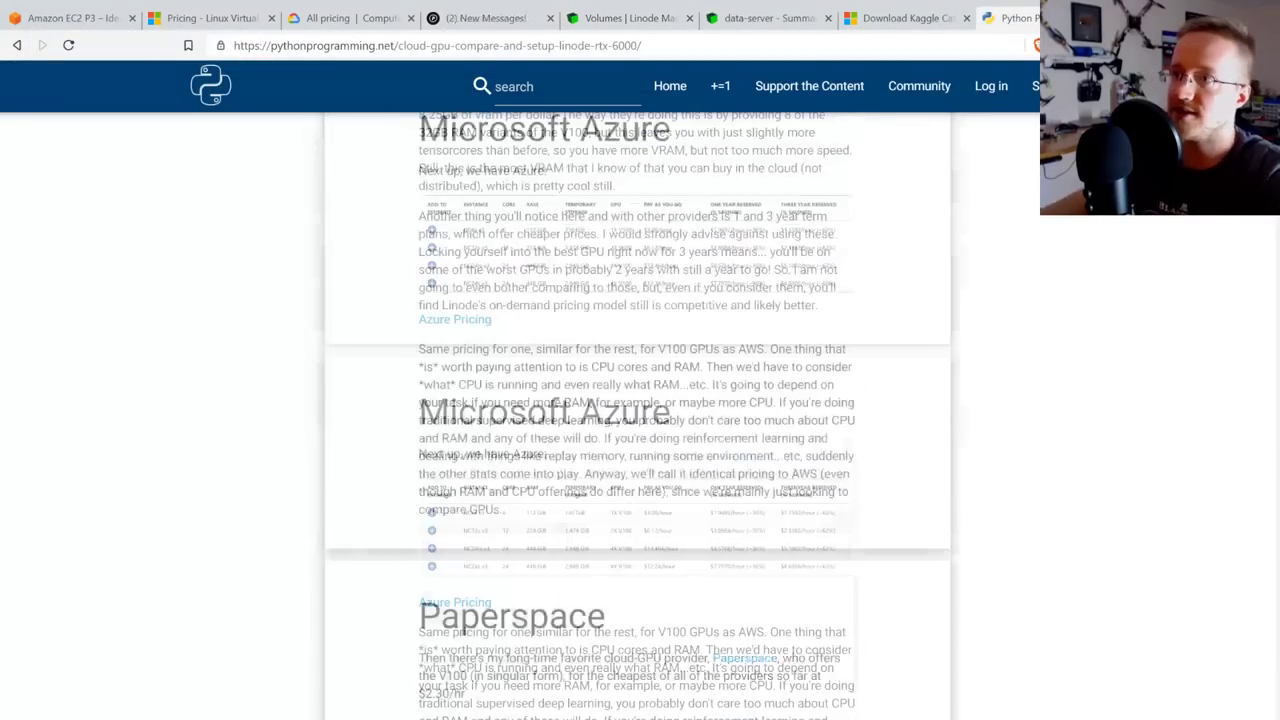
{"action": "scroll", "coordinate": [693, 218], "scroll_direction": "down", "scroll_amount": 20}
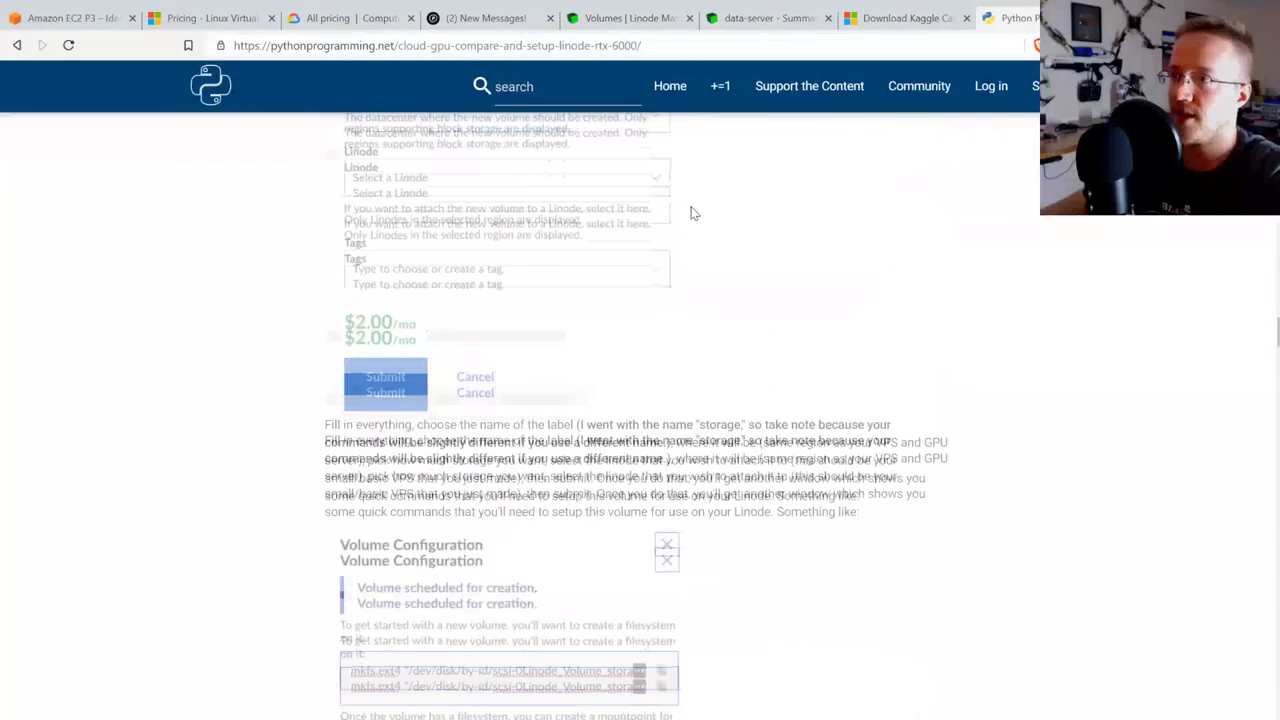
{"action": "scroll", "coordinate": [697, 218], "scroll_direction": "down", "scroll_amount": 20}
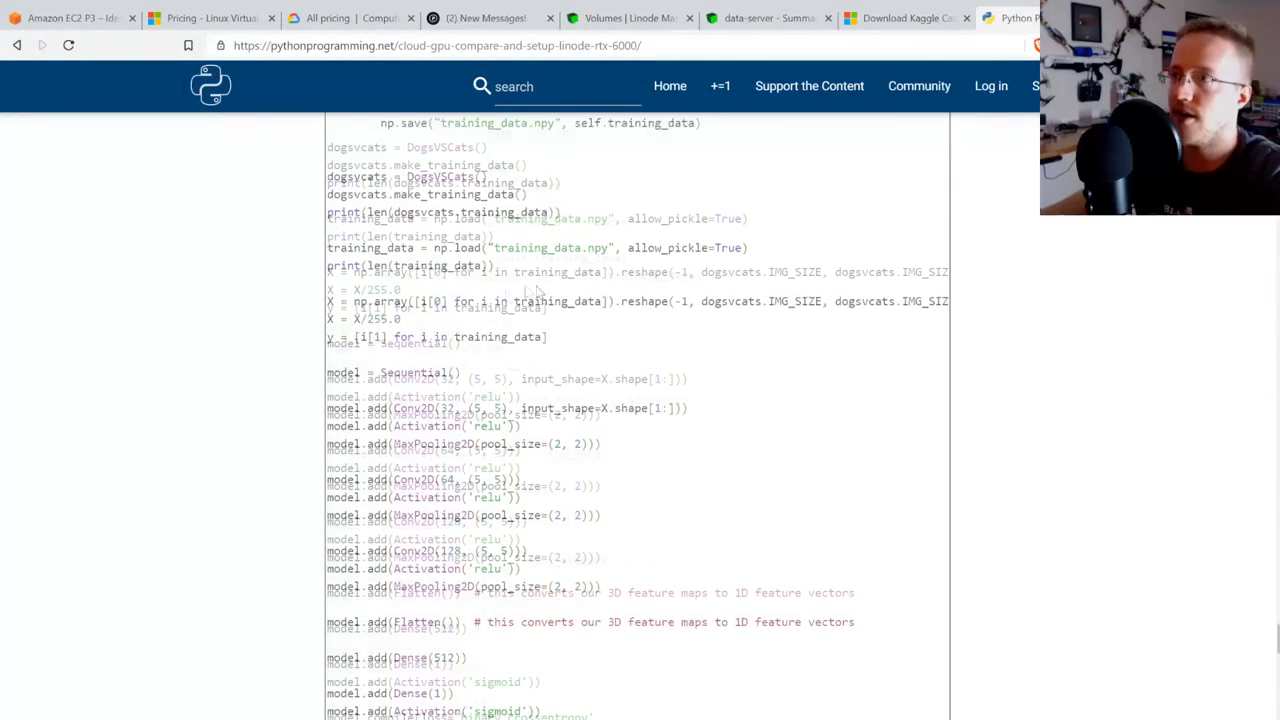
{"action": "scroll", "coordinate": [537, 292], "scroll_direction": "up", "scroll_amount": 10}
{"action": "scroll", "coordinate": [537, 292], "scroll_direction": "down", "scroll_amount": 5}
{"action": "scroll", "coordinate": [328, 450], "scroll_direction": "up", "scroll_amount": 3}
{"action": "left_click_drag", "start_coordinate": [328, 432], "coordinate": [967, 367]}
{"action": "scroll", "coordinate": [571, 480], "scroll_direction": "down", "scroll_amount": 15}
{"action": "scroll", "coordinate": [541, 302], "scroll_direction": "up", "scroll_amount": 5}
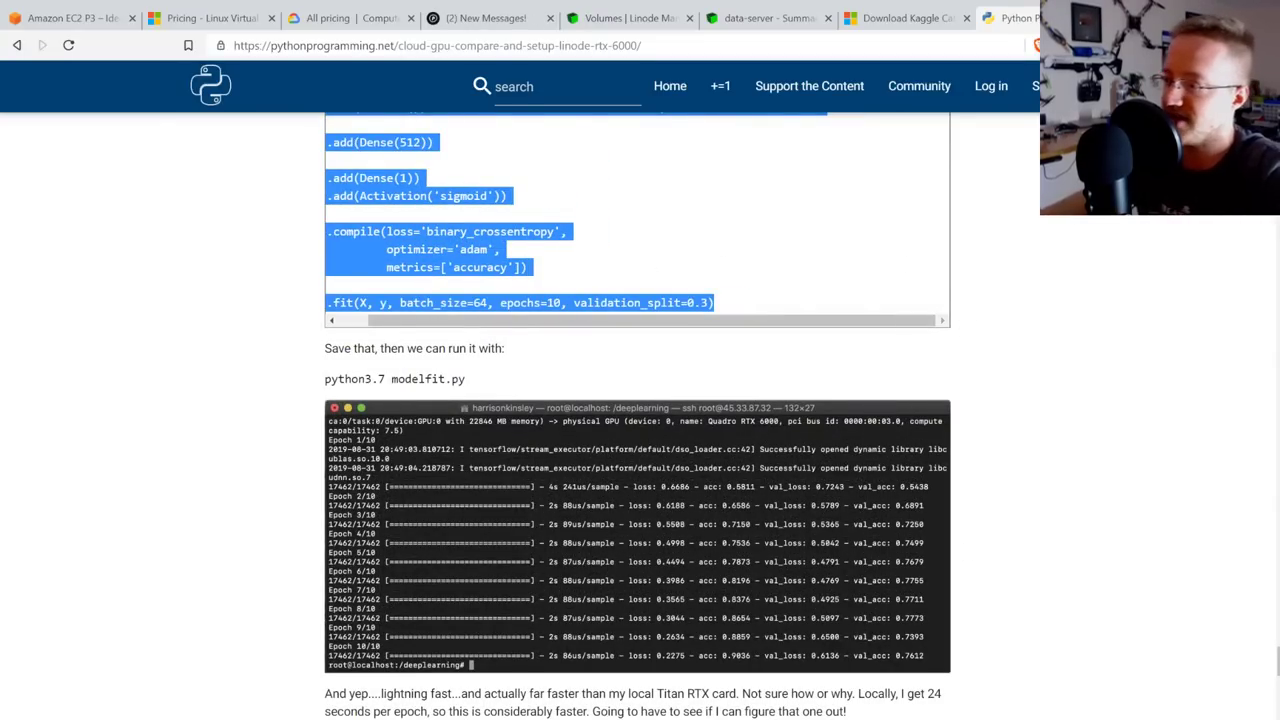
{"action": "key", "text": "alt+Tab"}
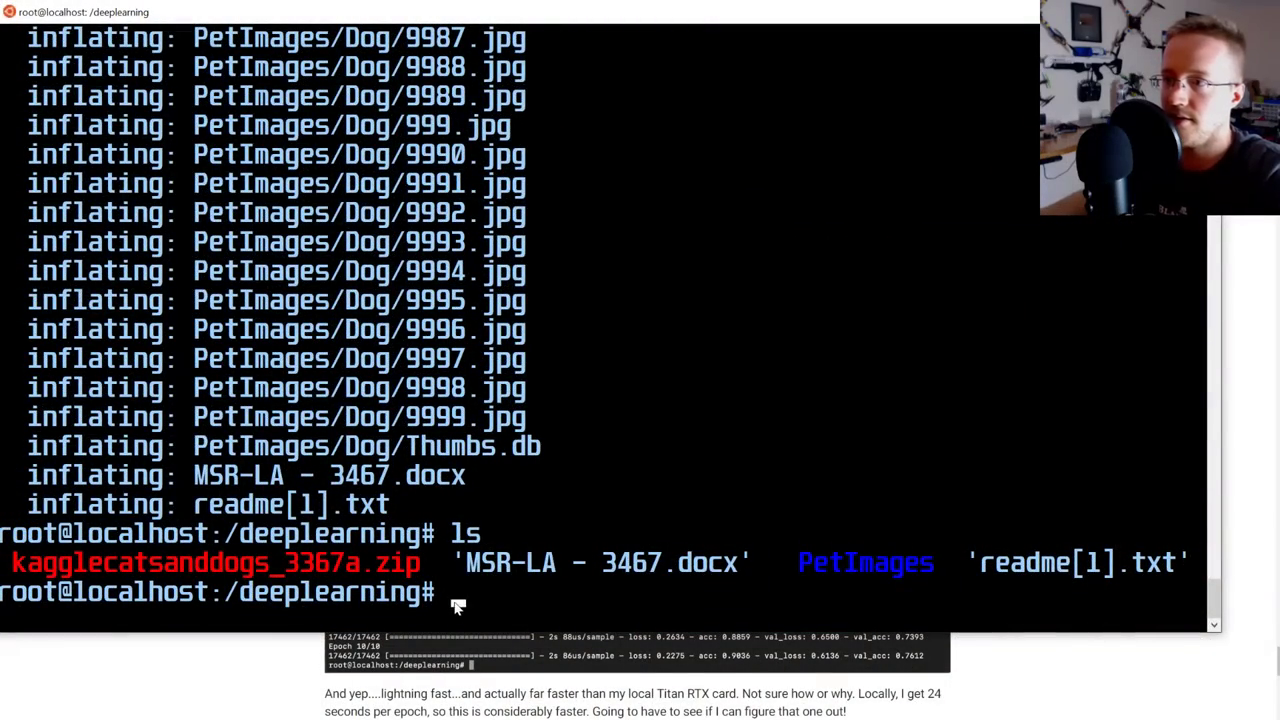
Cancel the mistaken code paste in the shell and list the deeplearning folder's files.
{"action": "right_click", "coordinate": [490, 588]}
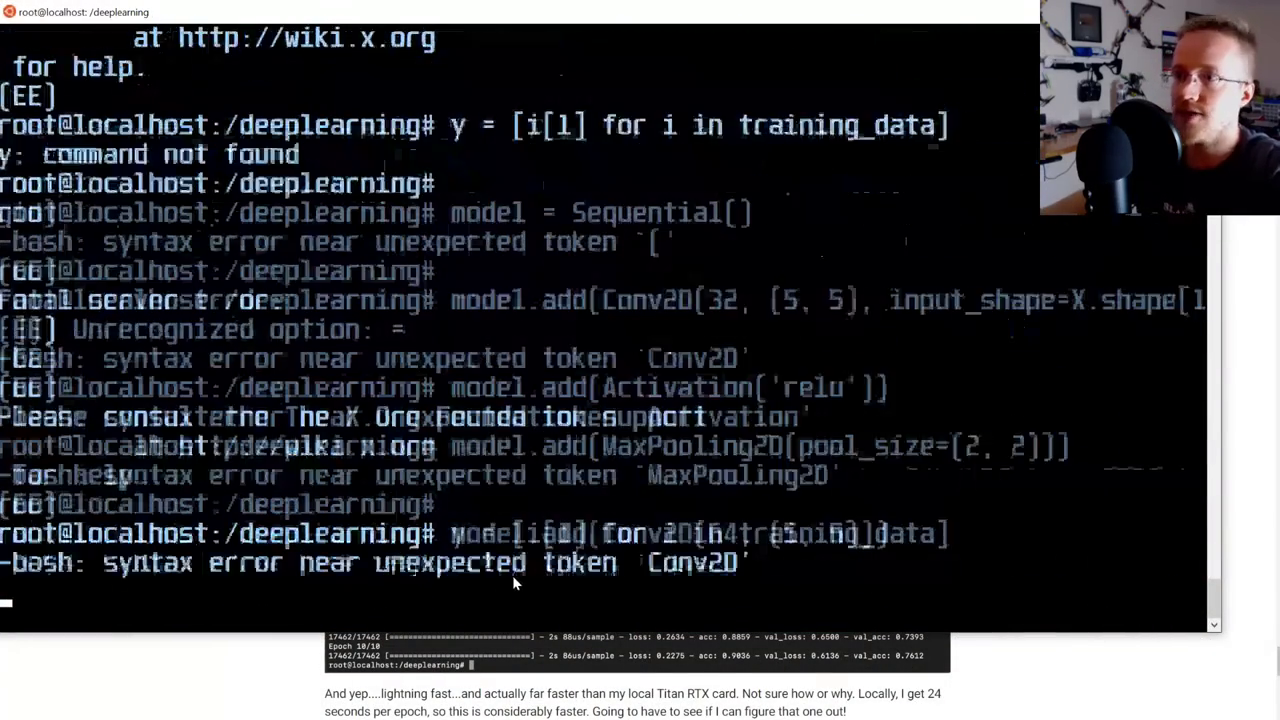
{"action": "key", "text": "ctrl+c"}
{"action": "key", "text": "ctrl+c"}
{"action": "key", "text": "ctrl+c"}
{"action": "key", "text": "ctrl+c"}
{"action": "key", "text": "ctrl+c"}
{"action": "type", "text": "ls"}
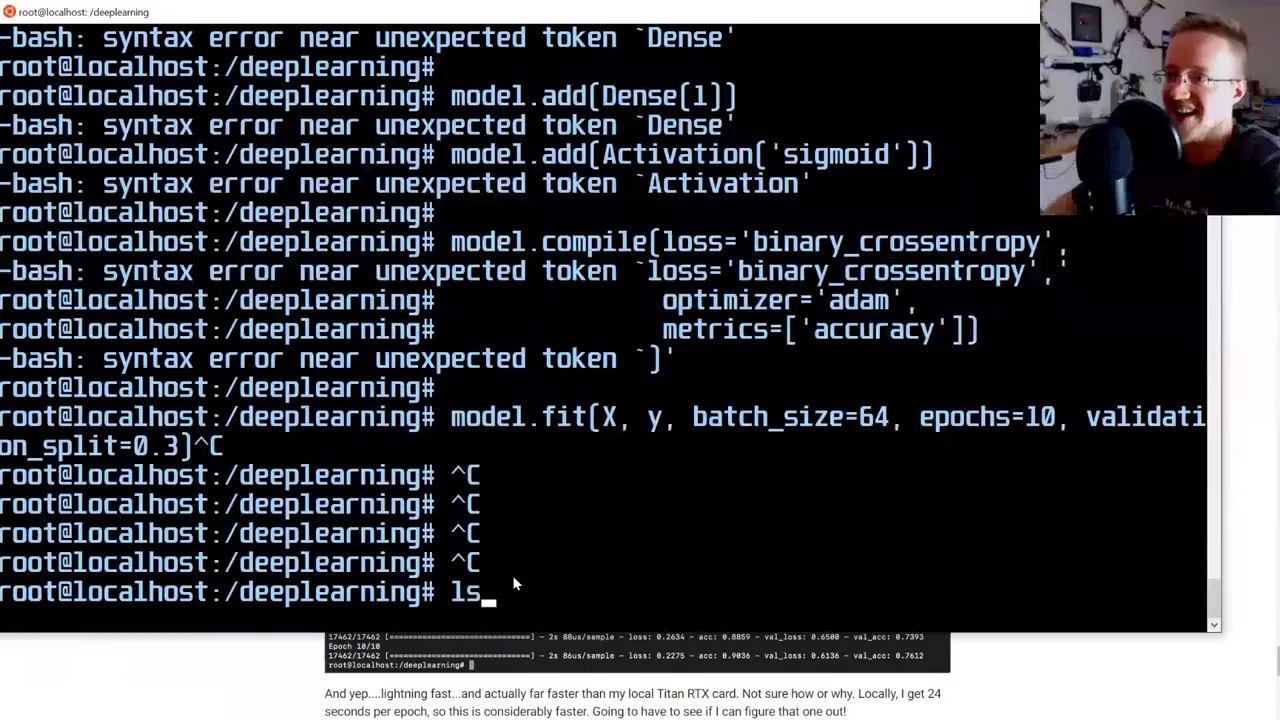
{"action": "key", "text": "Return"}
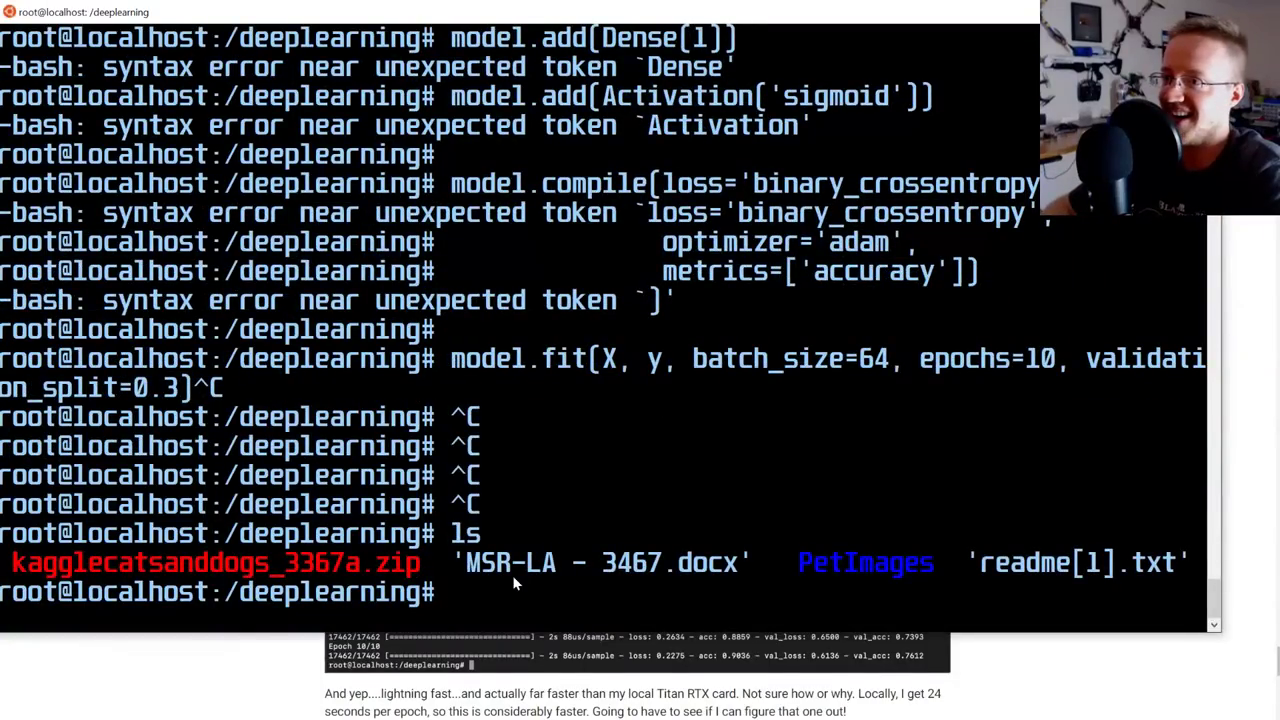
Create mlexample.py in nano with the pasted Keras training code, then bring up the tutorial page.
{"action": "type", "text": "nano "}
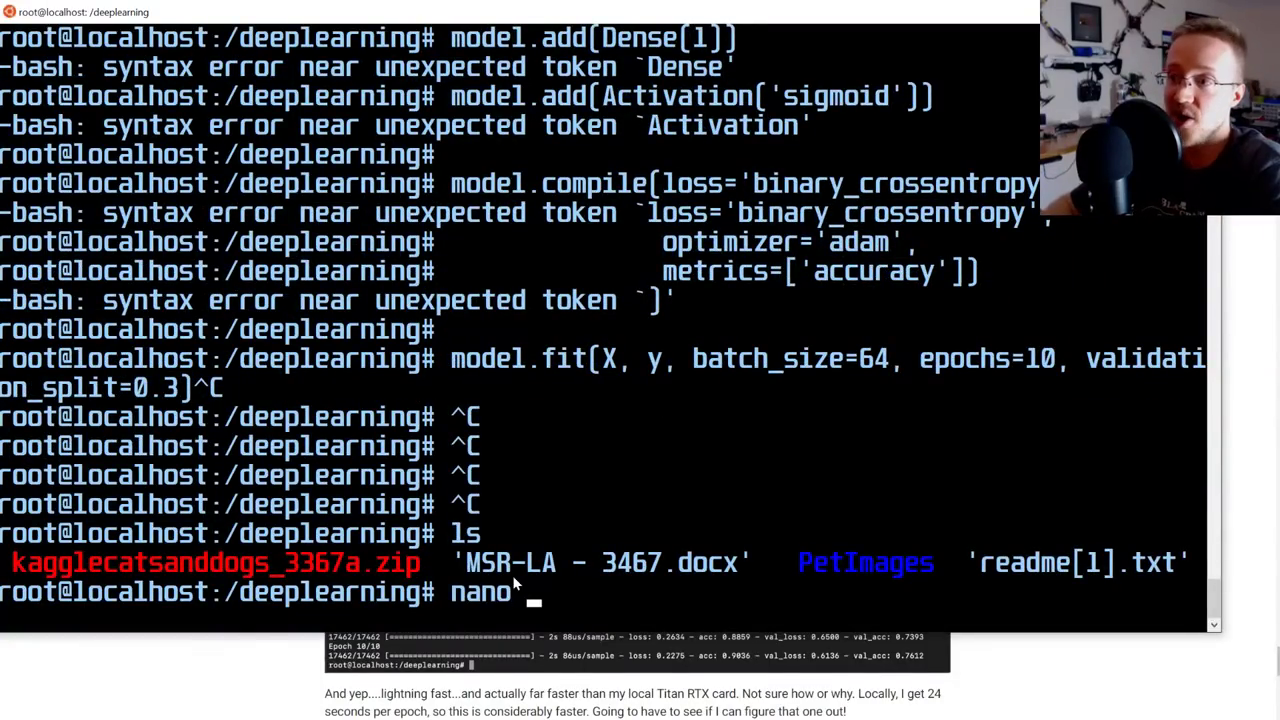
{"action": "type", "text": "mlexample.p"}
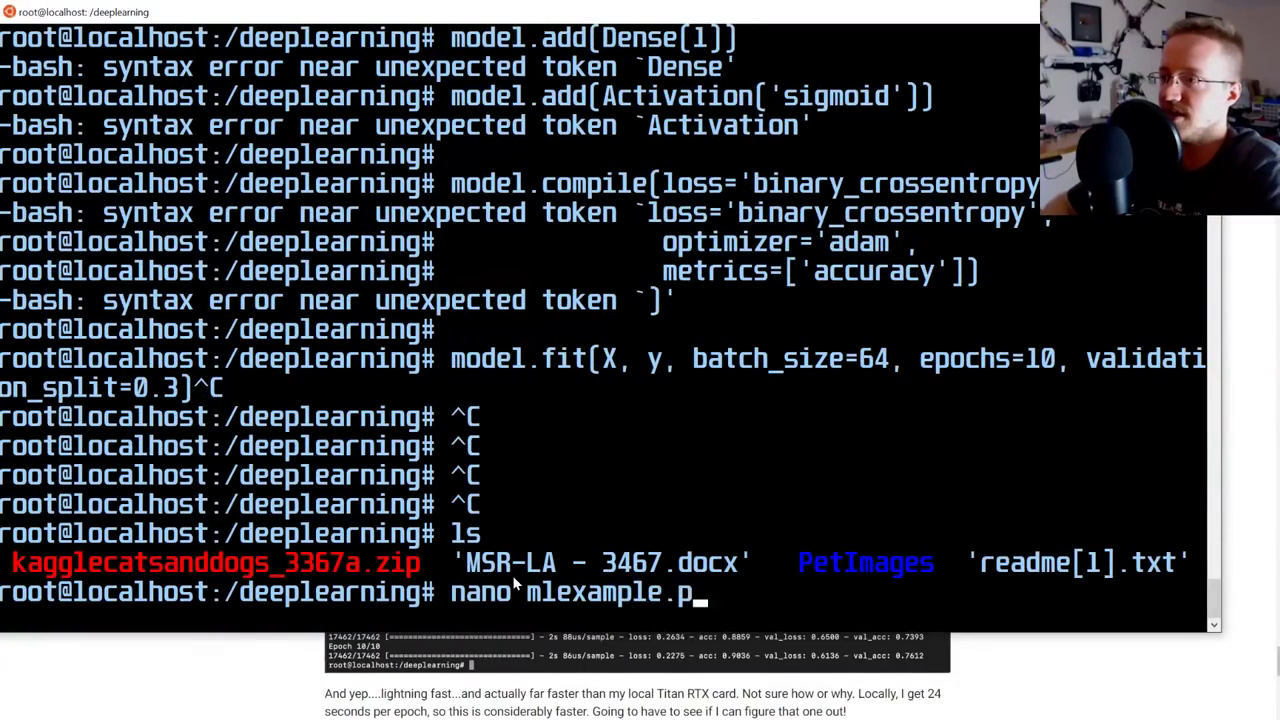
{"action": "type", "text": "y"}
{"action": "key", "text": "Return"}
{"action": "right_click", "coordinate": [372, 241]}
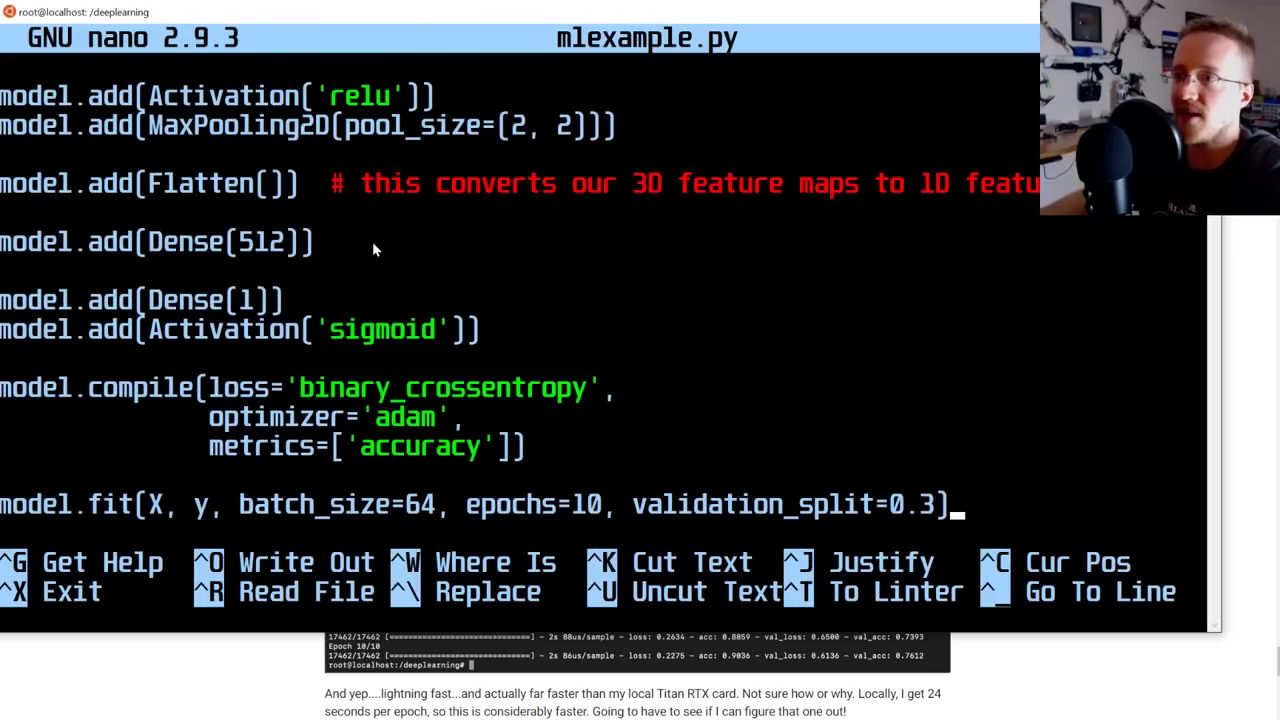
{"action": "left_click", "coordinate": [196, 677]}
{"action": "scroll", "coordinate": [490, 583], "scroll_direction": "up", "scroll_amount": 5}
{"action": "scroll", "coordinate": [466, 466], "scroll_direction": "up", "scroll_amount": 6}
Highlight the tutorial's image-reading and exception-handling code and the earlier zip transfer figures.
{"action": "scroll", "coordinate": [466, 466], "scroll_direction": "down", "scroll_amount": 3}
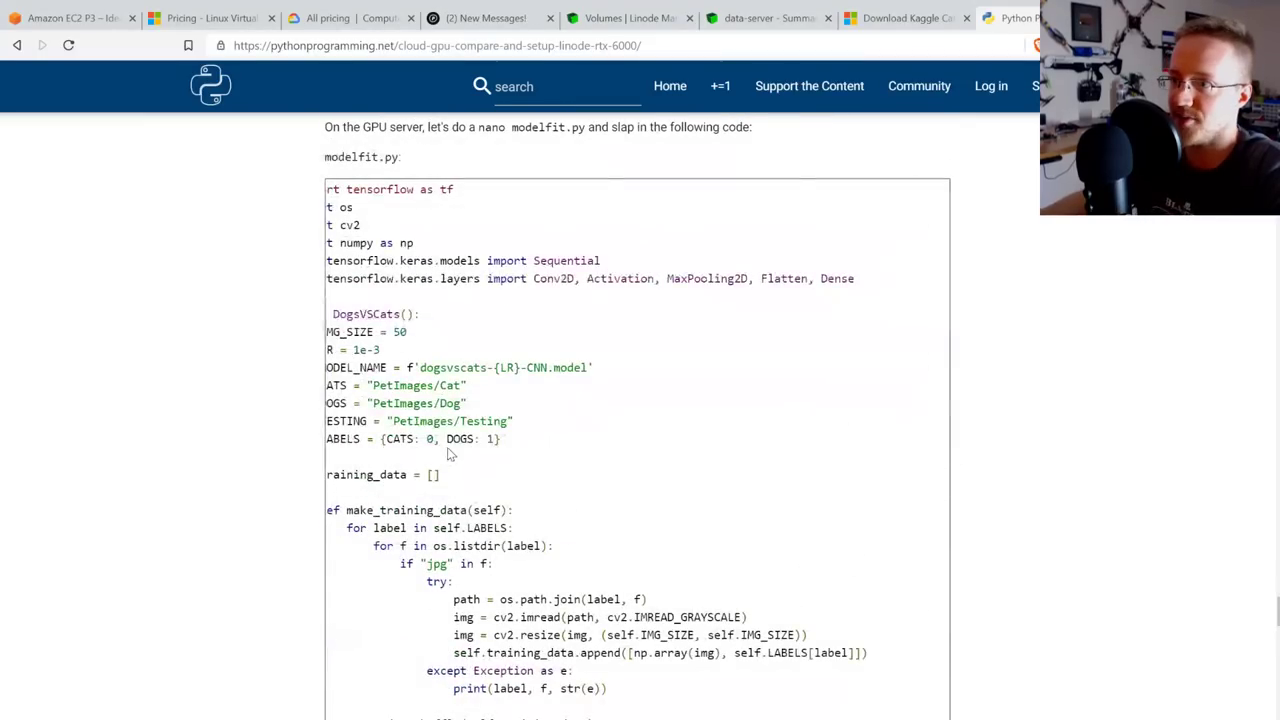
{"action": "left_click_drag", "start_coordinate": [400, 284], "coordinate": [306, 292]}
{"action": "left_click", "coordinate": [306, 292]}
{"action": "left_click_drag", "start_coordinate": [541, 374], "coordinate": [641, 446]}
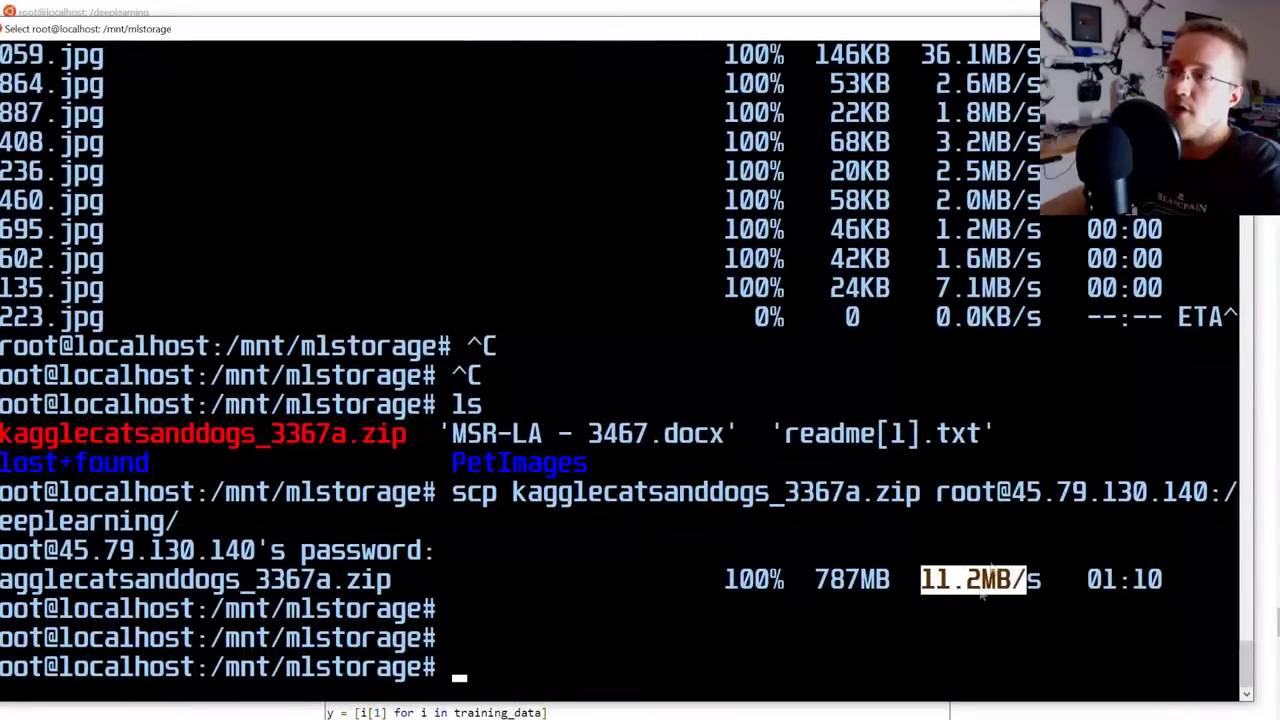
{"action": "left_click_drag", "start_coordinate": [664, 55], "coordinate": [890, 55]}
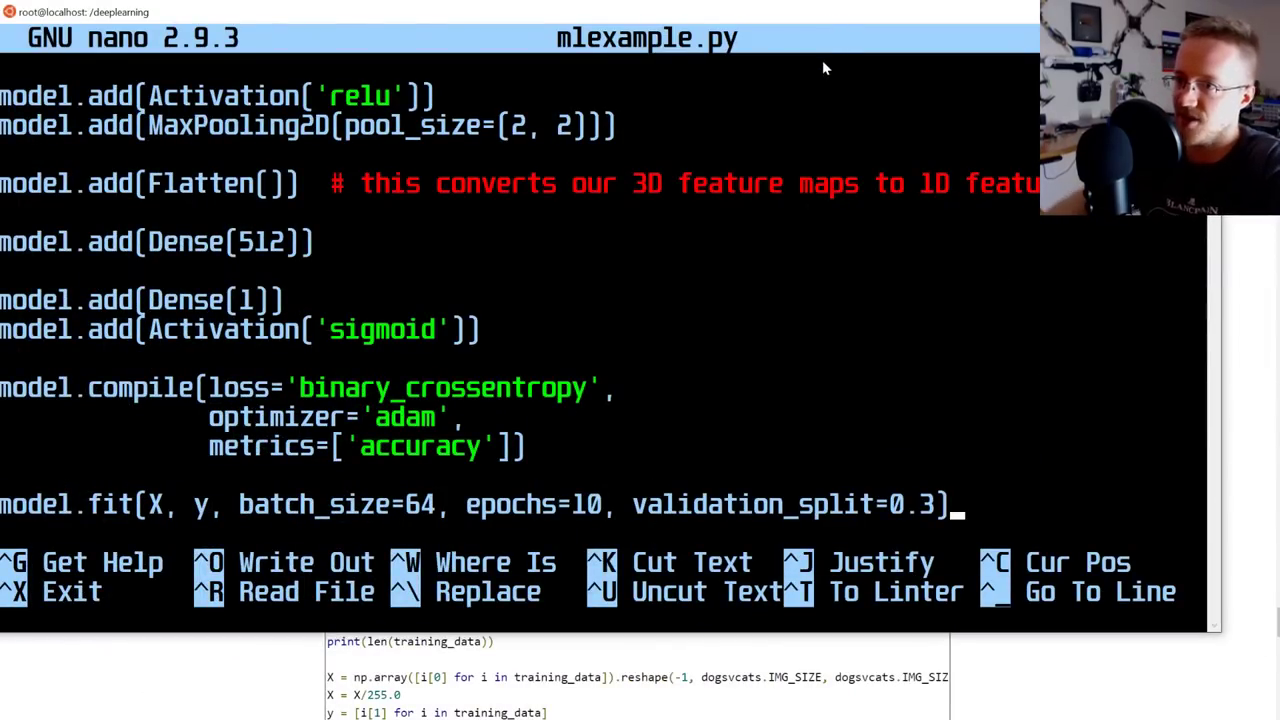
Save mlexample.py, exit nano, and run the script with python3.7.
{"action": "key", "text": "ctrl+x"}
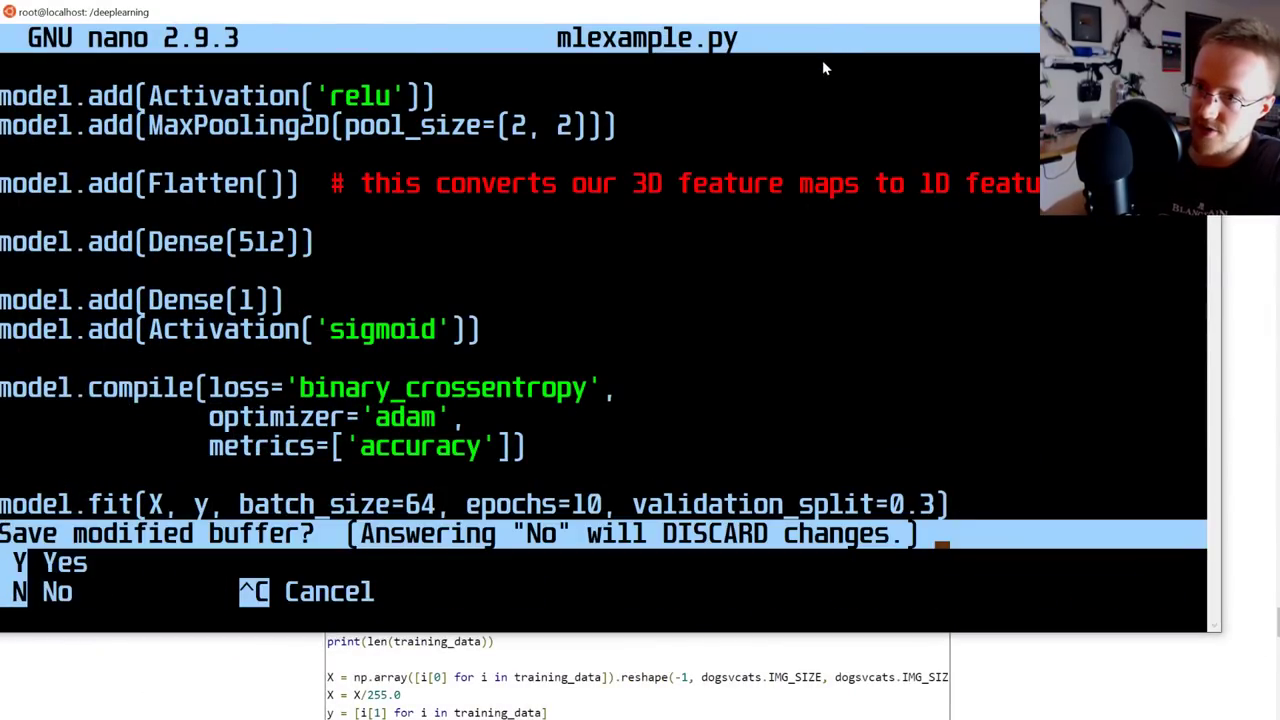
{"action": "key", "text": "y"}
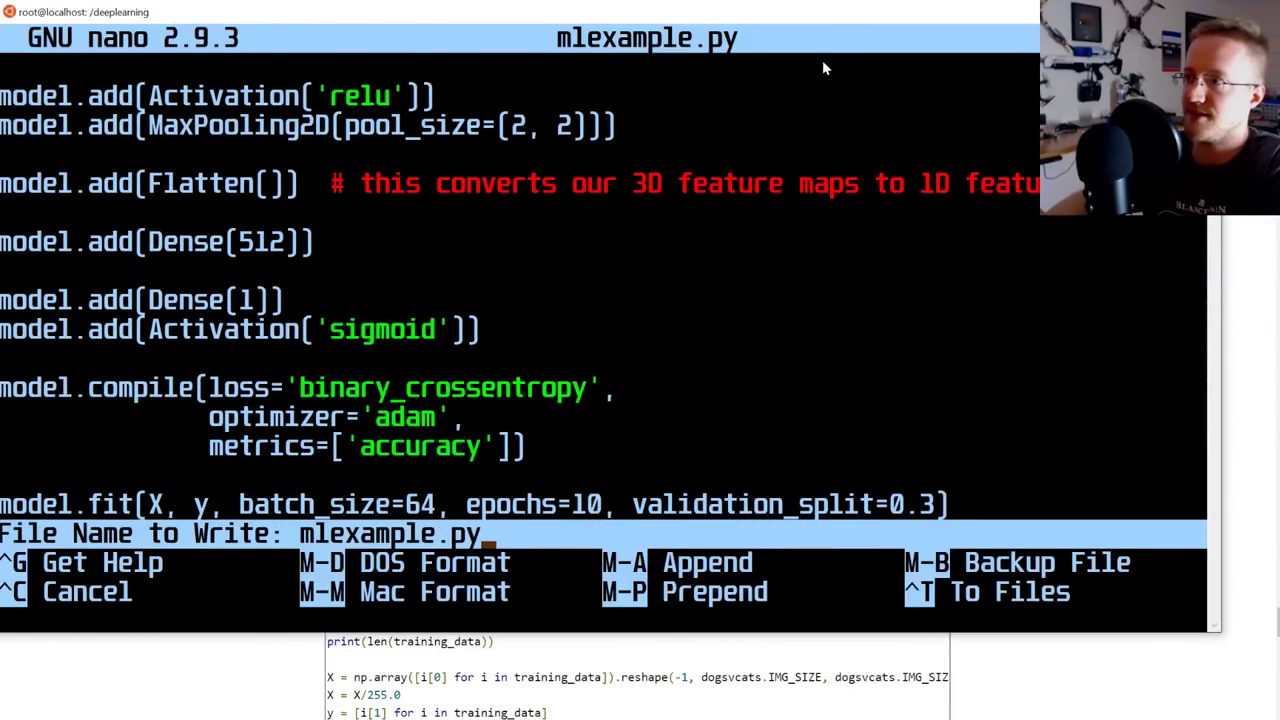
{"action": "key", "text": "Return"}
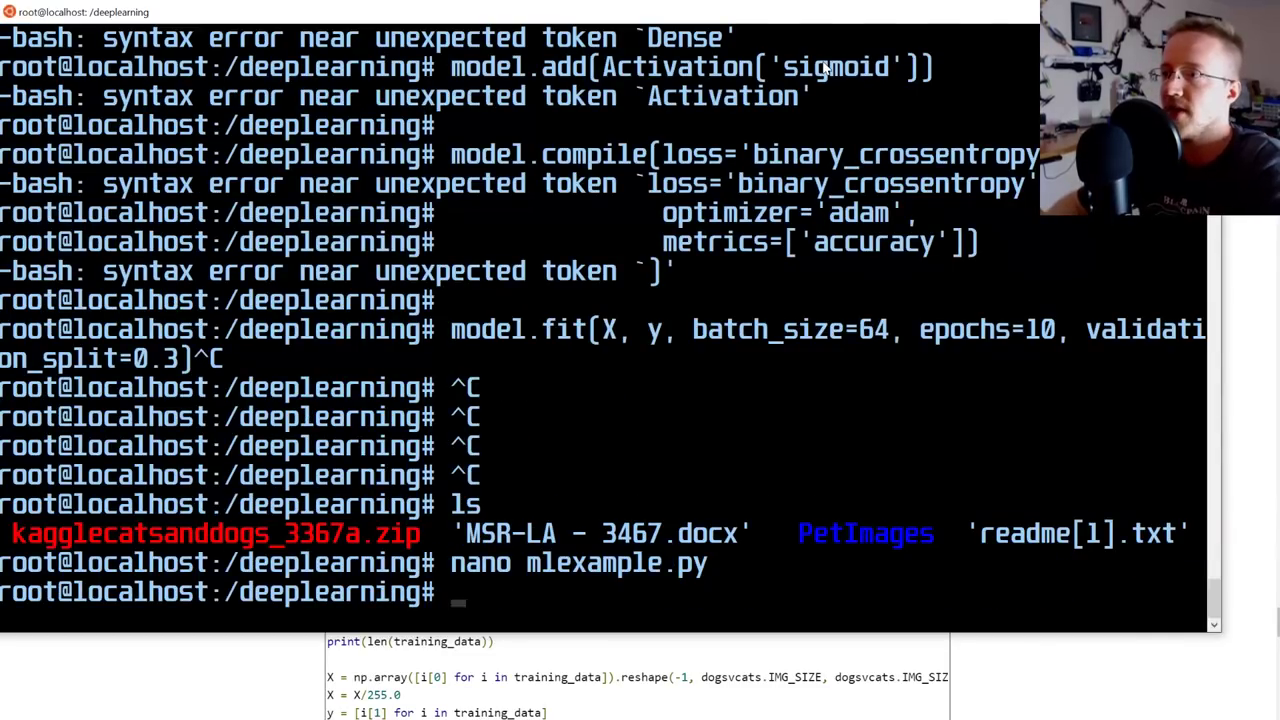
{"action": "type", "text": "python3.7 mlexample.py"}
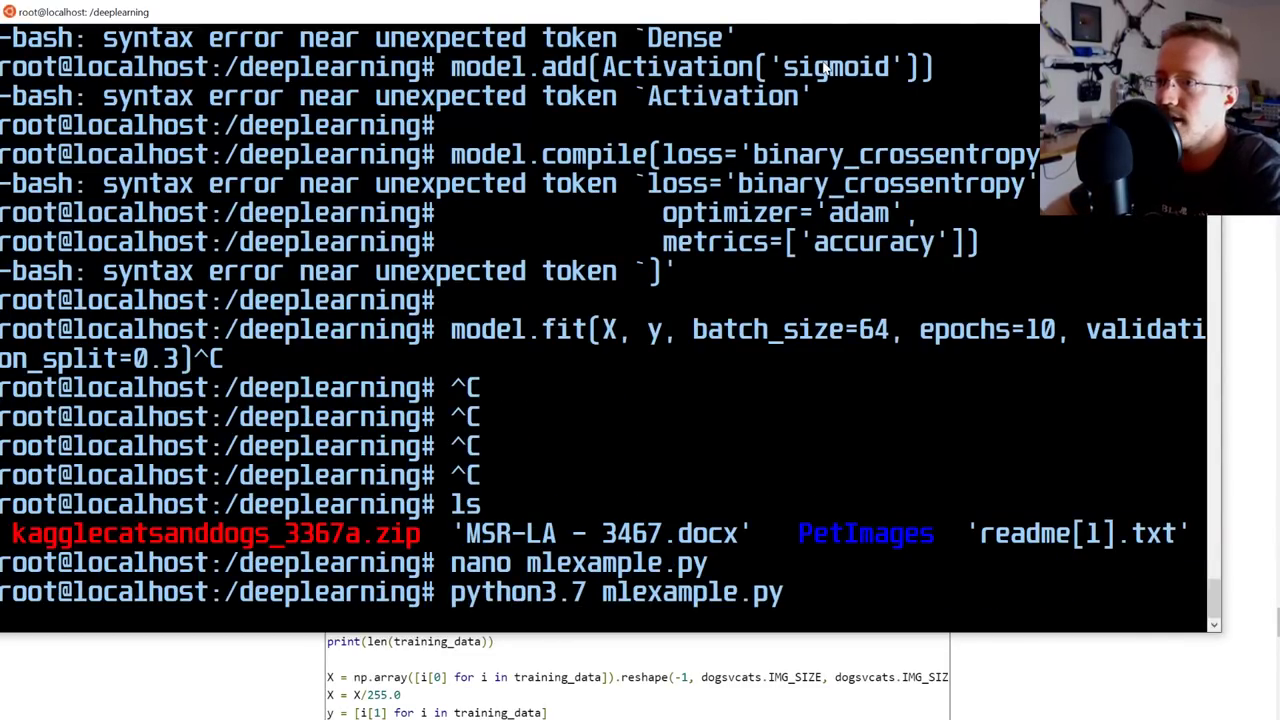
{"action": "key", "text": "Return"}
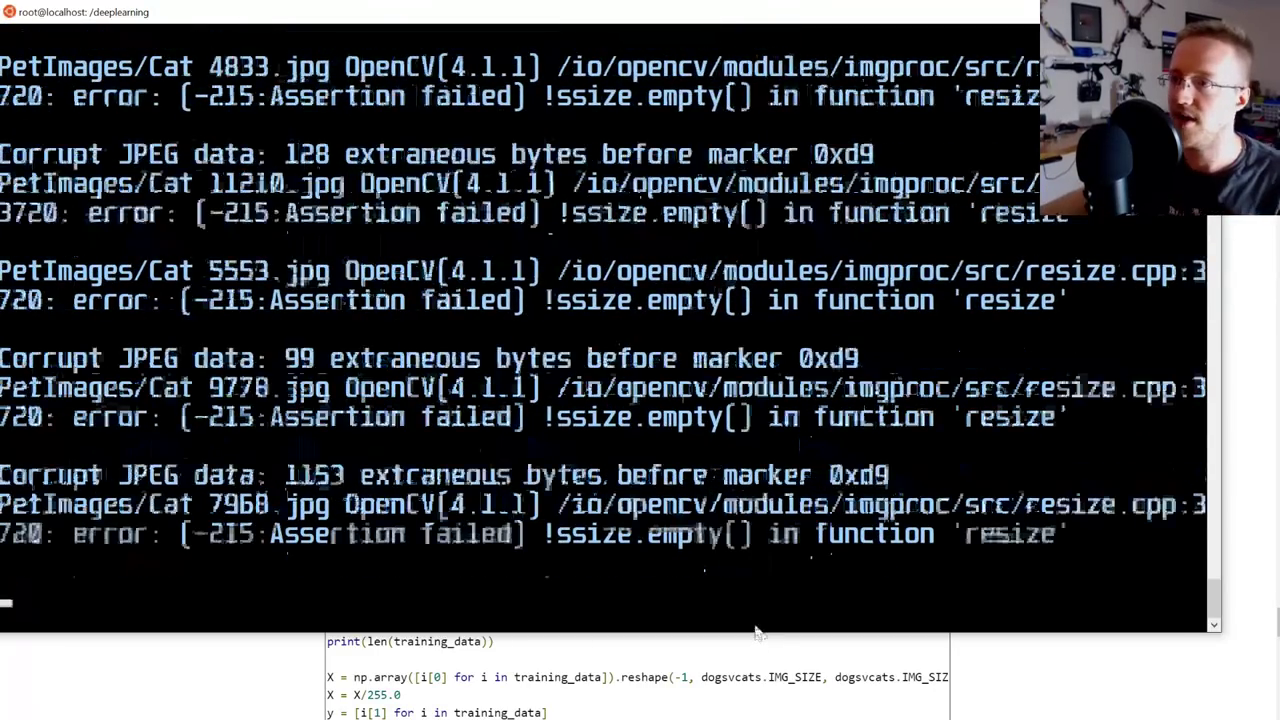
Highlight the tutorial's exception-handling lines and the cv2.imread grayscale call.
{"action": "left_click", "coordinate": [483, 693]}
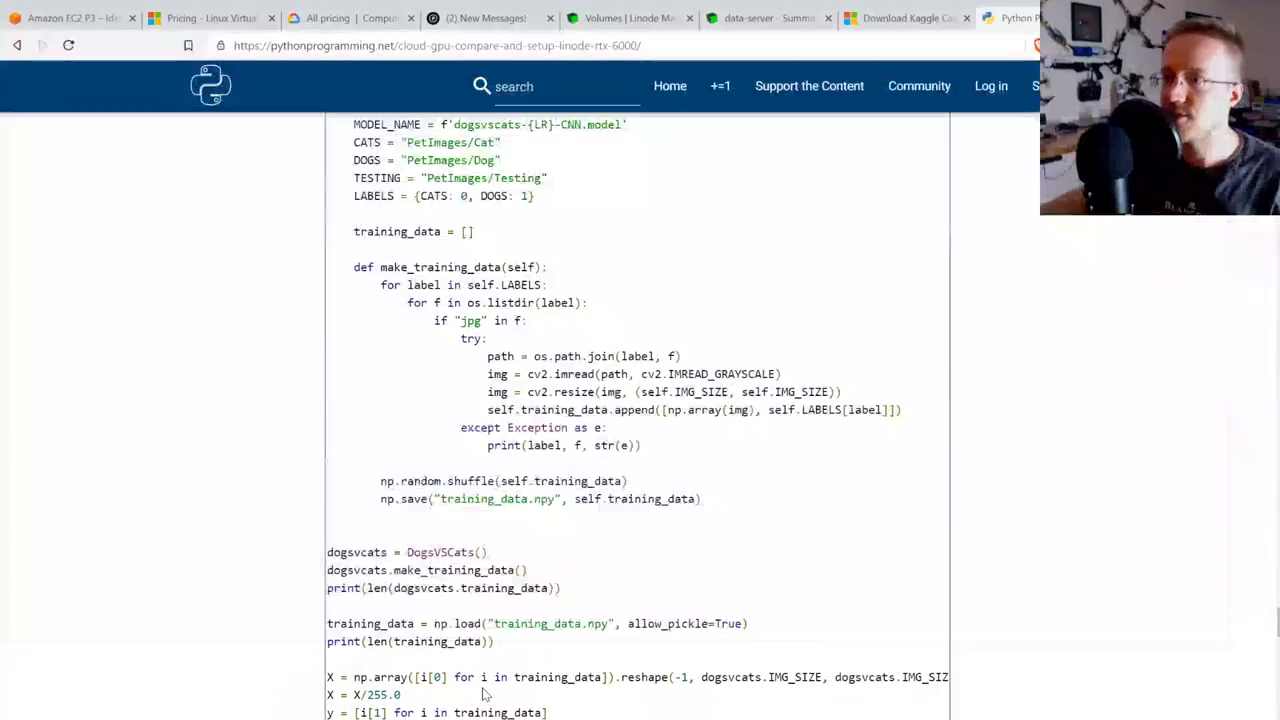
{"action": "scroll", "coordinate": [483, 693], "scroll_direction": "down", "scroll_amount": 3}
{"action": "scroll", "coordinate": [518, 455], "scroll_direction": "up", "scroll_amount": 2}
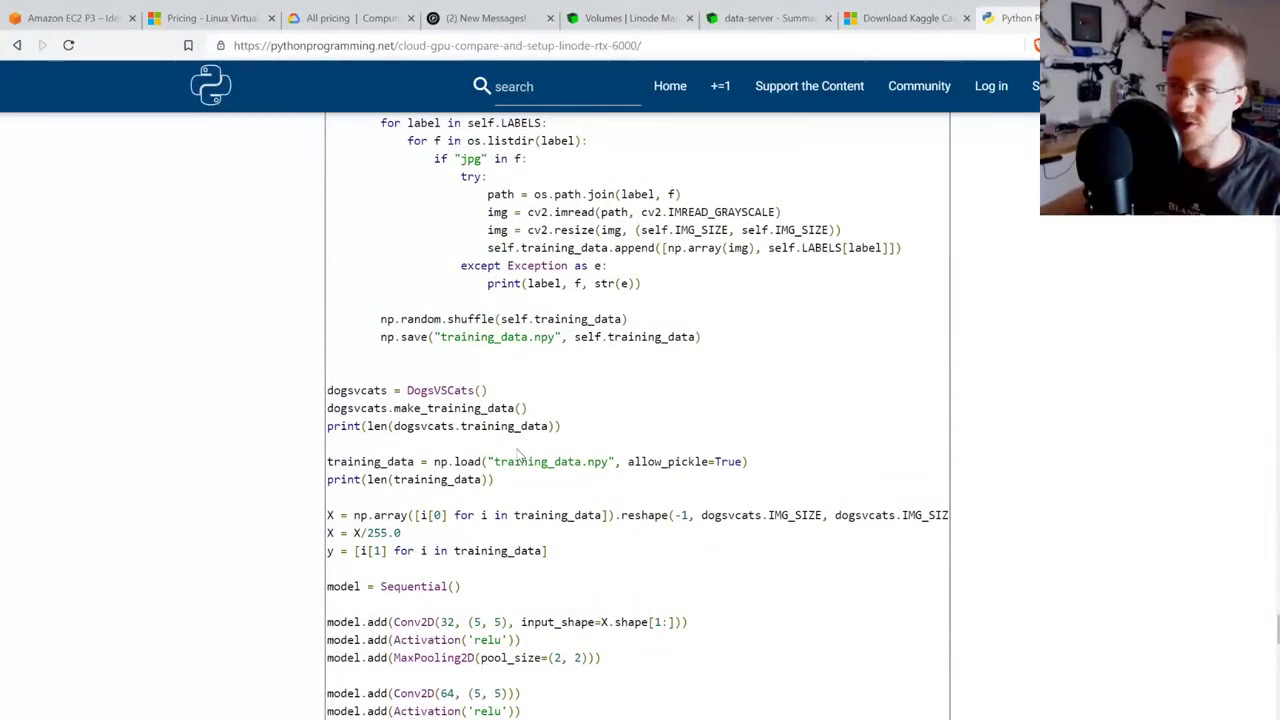
{"action": "scroll", "coordinate": [518, 455], "scroll_direction": "up", "scroll_amount": 1}
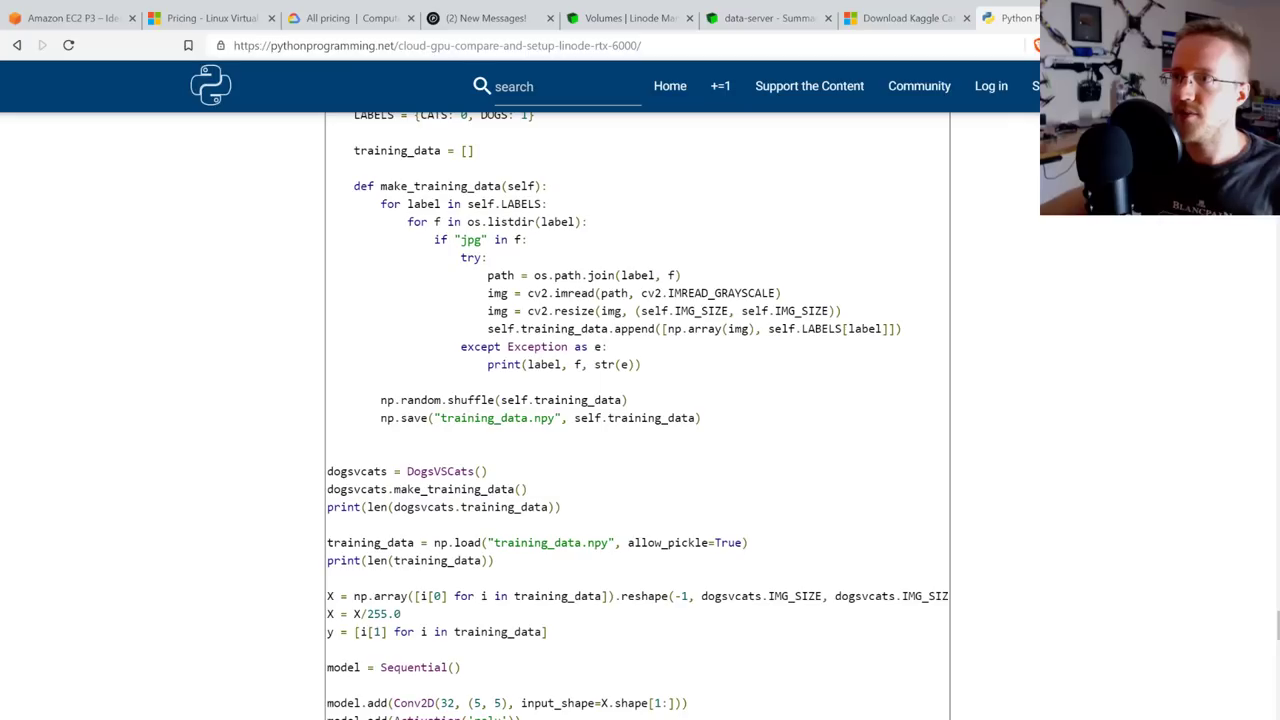
{"action": "left_click_drag", "start_coordinate": [462, 346], "coordinate": [662, 371]}
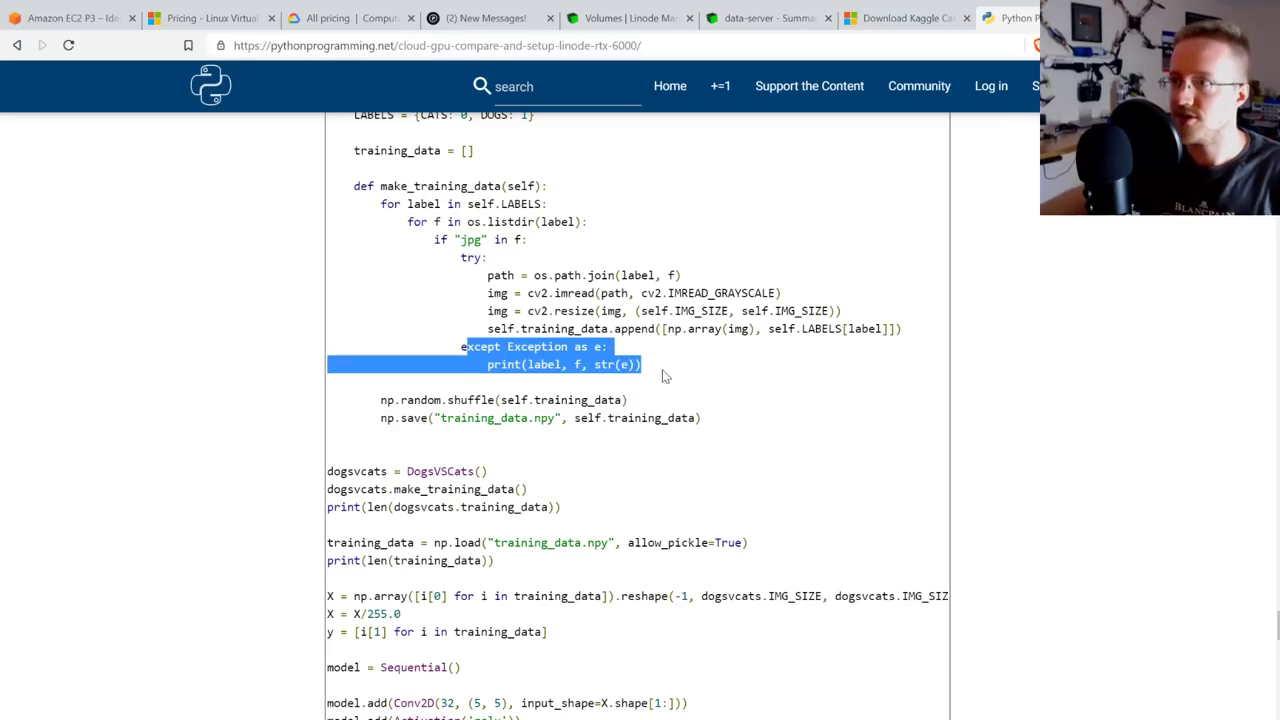
{"action": "left_click", "coordinate": [662, 371]}
{"action": "left_click_drag", "start_coordinate": [528, 293], "coordinate": [808, 293]}
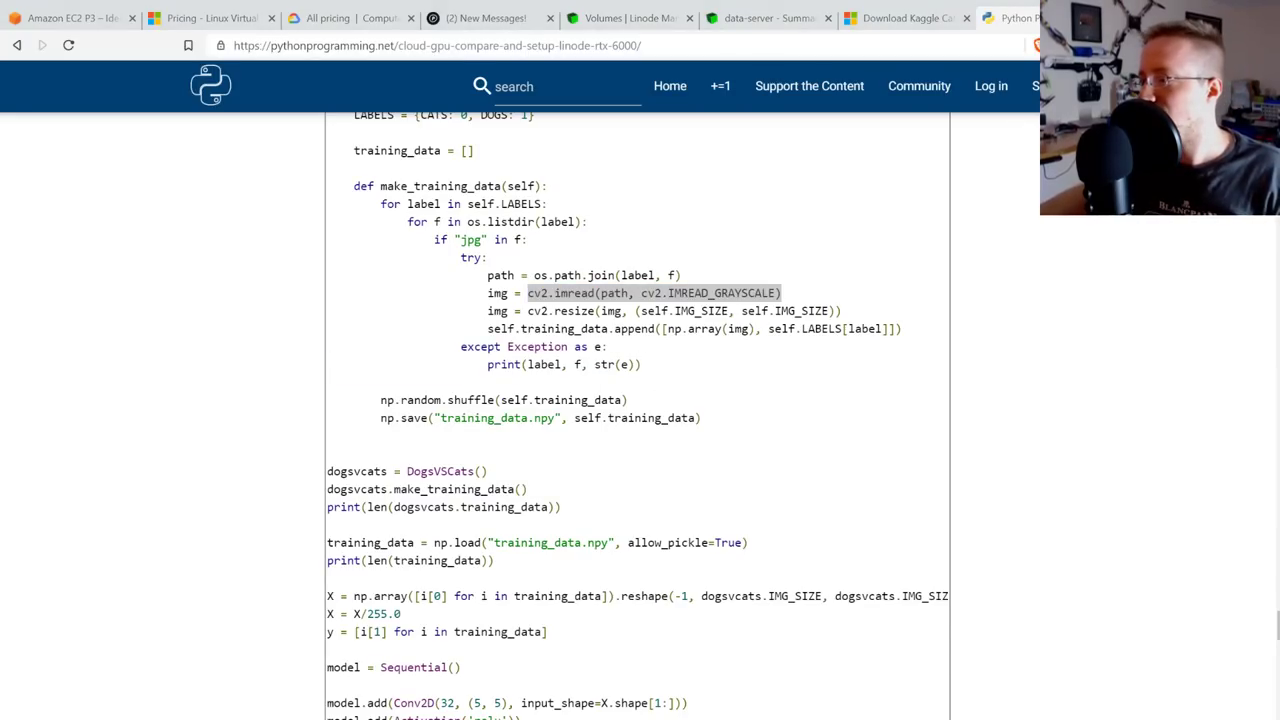
Bring the training terminal back in front, snapped right and then maximized.
{"action": "key", "text": "alt+Tab"}
{"action": "left_click_drag", "start_coordinate": [600, 12], "coordinate": [887, 88]}
{"action": "scroll", "coordinate": [291, 335], "scroll_direction": "up", "scroll_amount": 6}
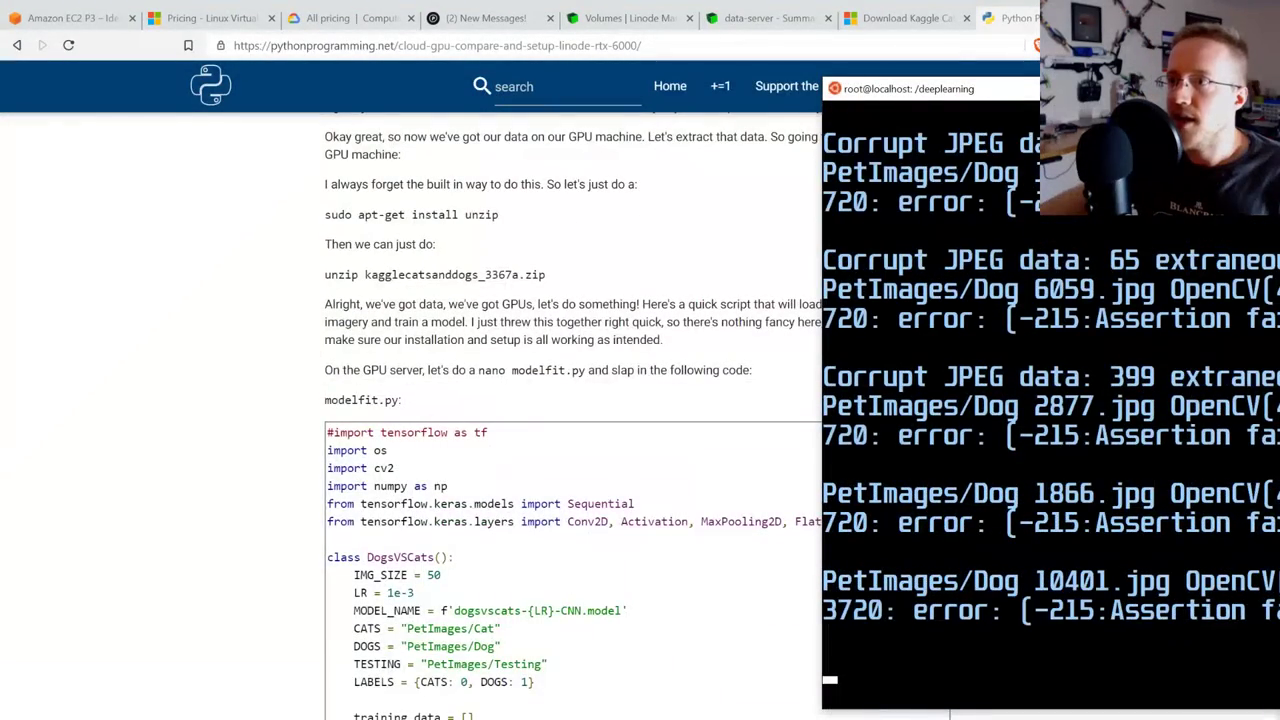
{"action": "scroll", "coordinate": [563, 367], "scroll_direction": "down", "scroll_amount": 6}
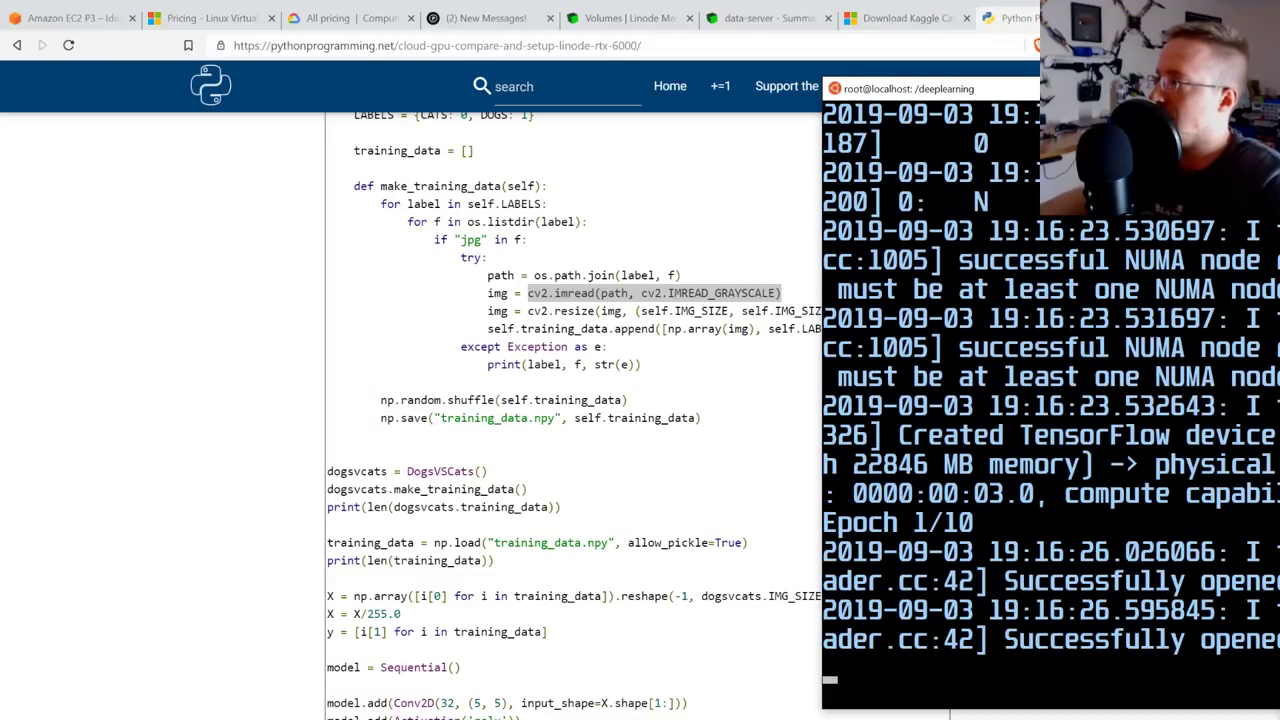
{"action": "key", "text": "super+Up"}
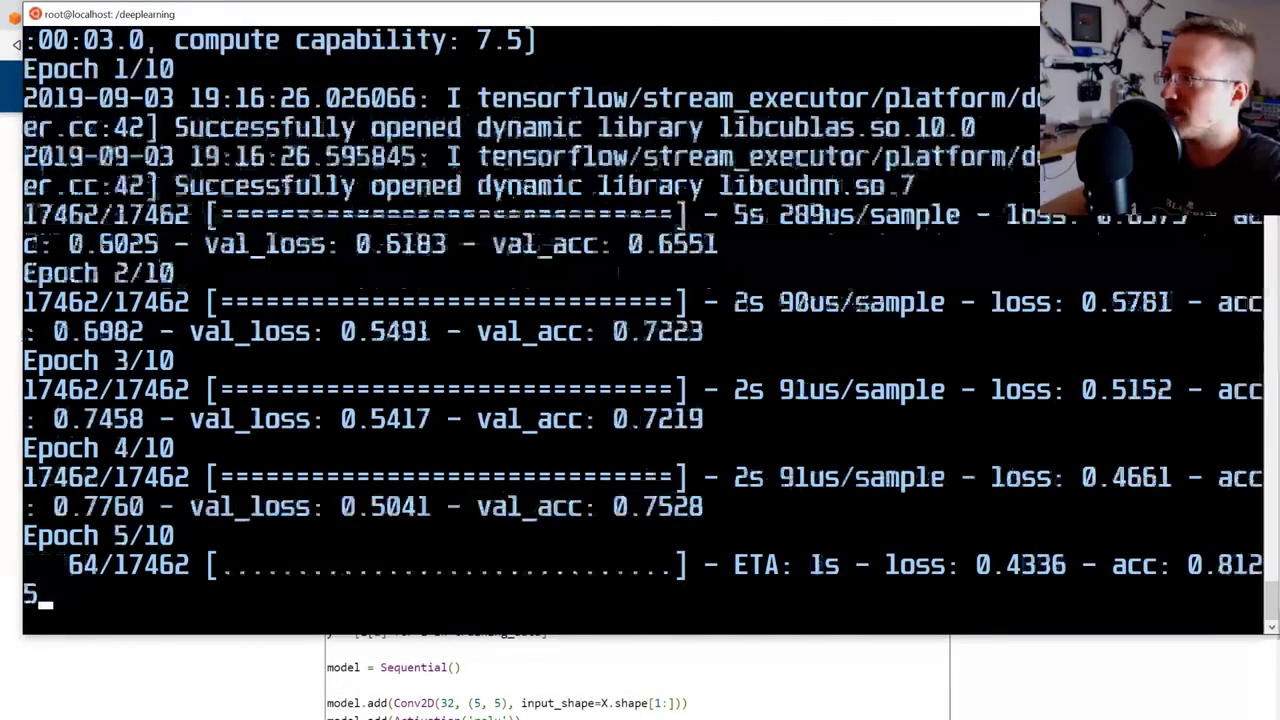
Highlight the final validation accuracy of 0.7390 and get a fresh prompt.
{"action": "left_click_drag", "start_coordinate": [946, 20], "coordinate": [912, 20]}
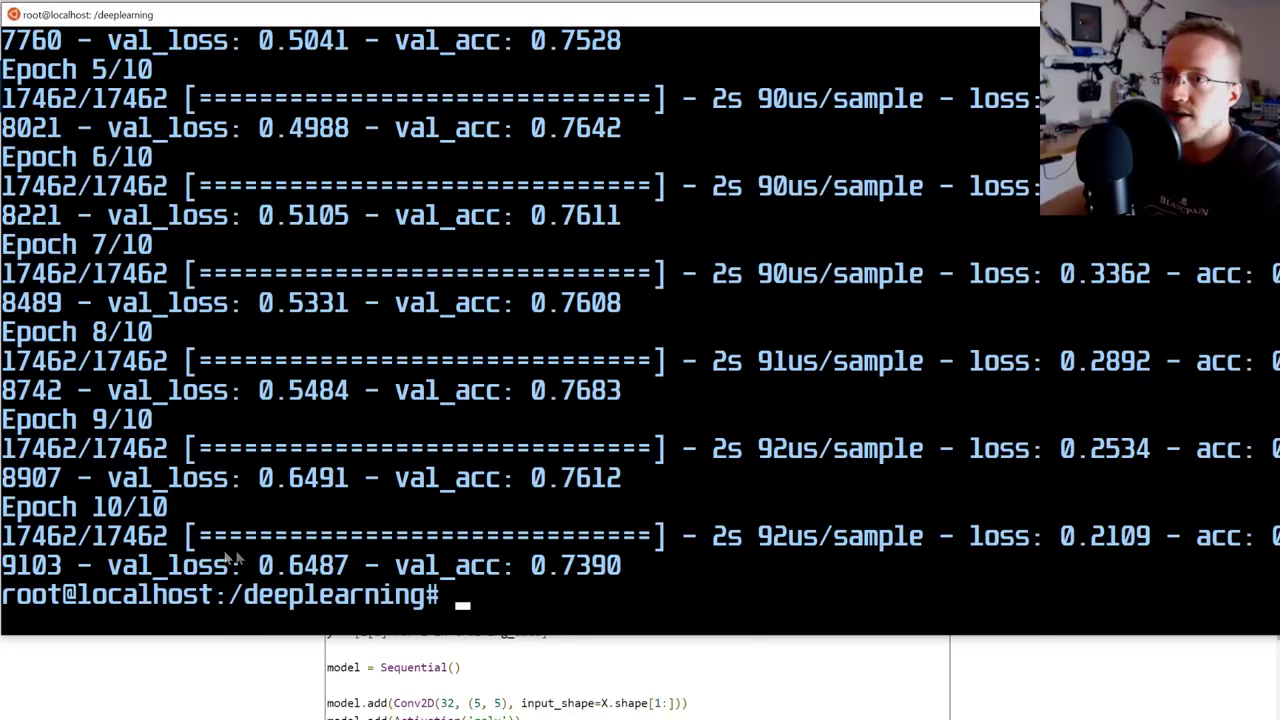
{"action": "left_click_drag", "start_coordinate": [533, 567], "coordinate": [674, 567]}
{"action": "left_click", "coordinate": [886, 567]}
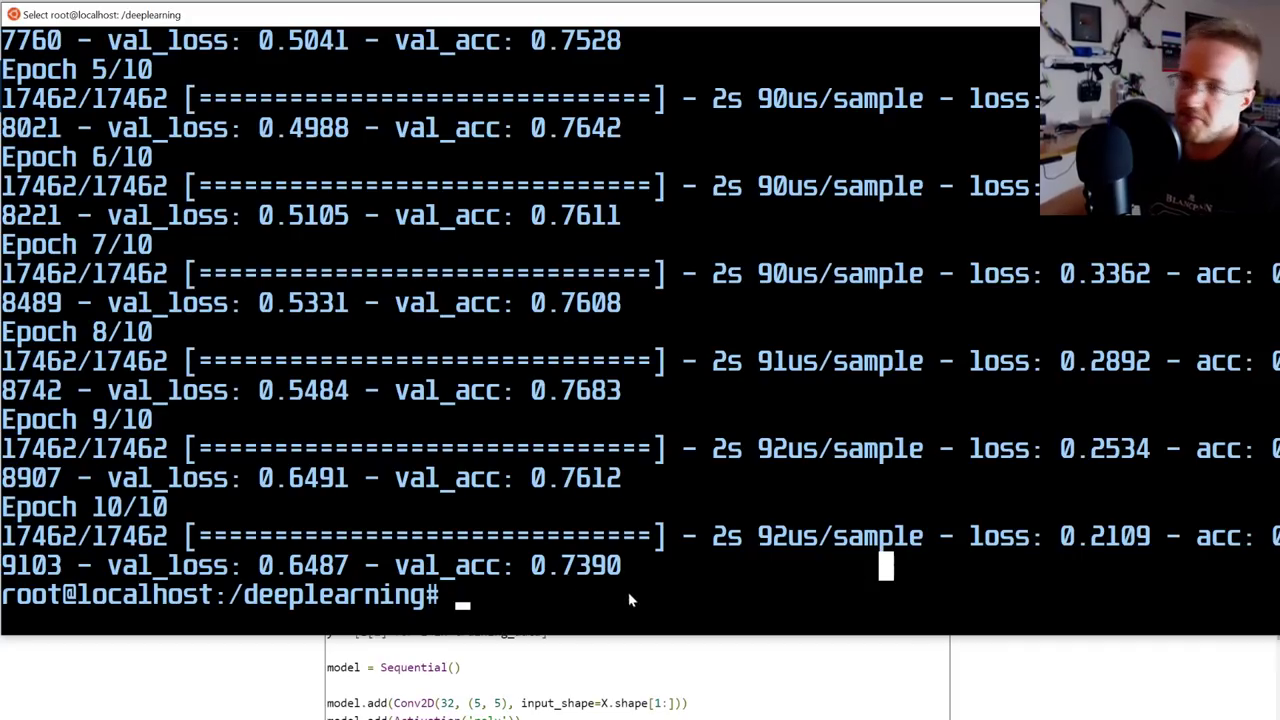
{"action": "key", "text": "Return"}
{"action": "key", "text": "Return"}
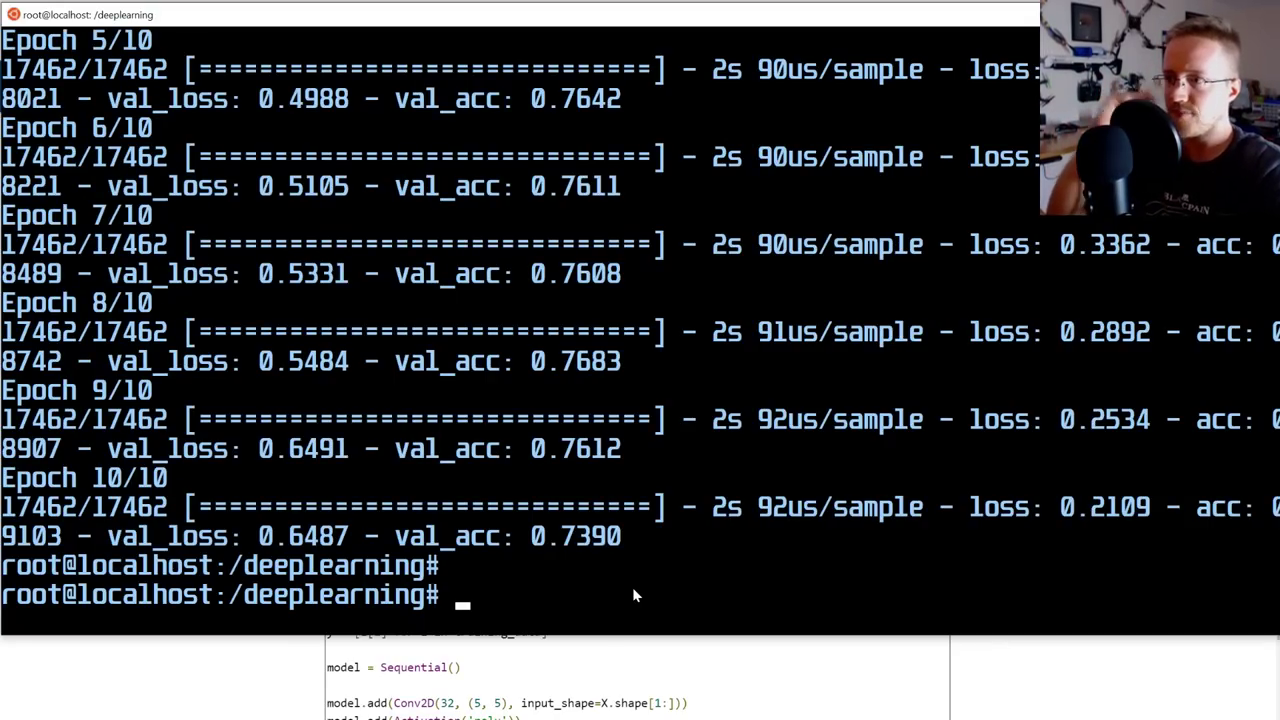
Point out the last epoch's progress bar and the 2s timings of Epochs 7 and 8.
{"action": "left_click_drag", "start_coordinate": [518, 510], "coordinate": [686, 507]}
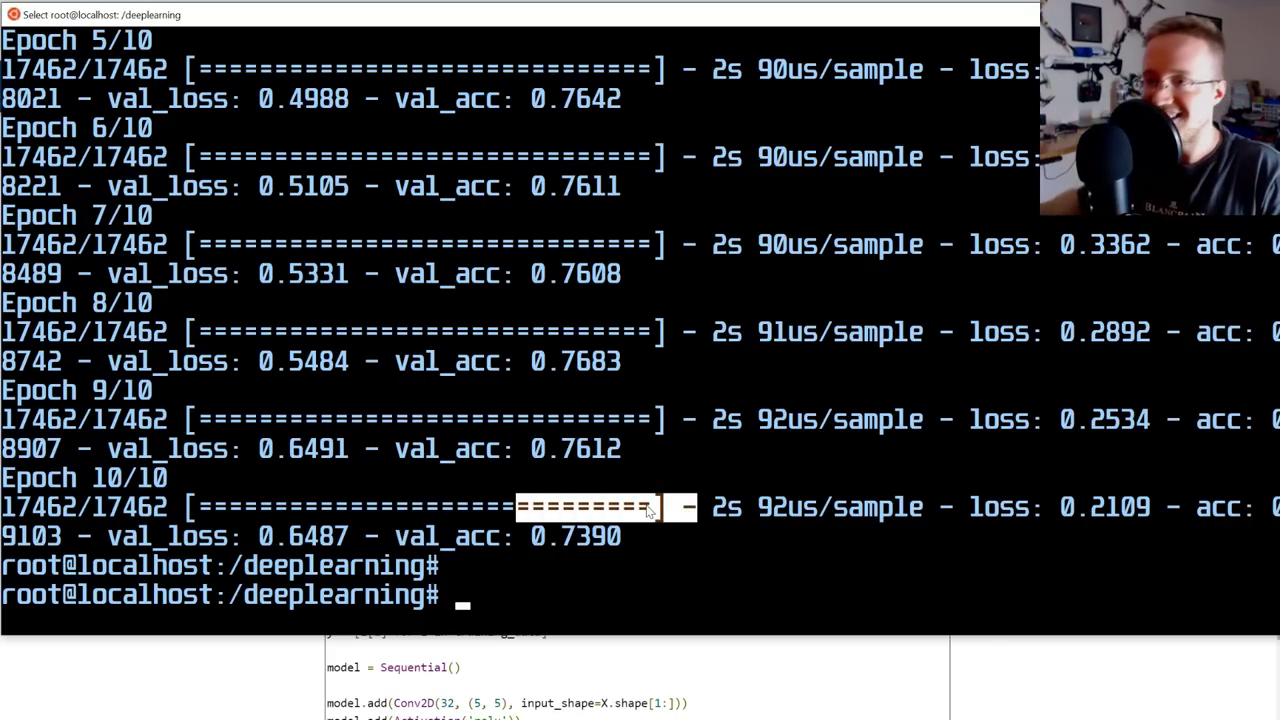
{"action": "left_click_drag", "start_coordinate": [714, 236], "coordinate": [758, 262]}
{"action": "left_click", "coordinate": [853, 275]}
{"action": "left_click_drag", "start_coordinate": [714, 324], "coordinate": [800, 345]}
{"action": "left_click", "coordinate": [733, 355]}
{"action": "left_click_drag", "start_coordinate": [672, 302], "coordinate": [780, 338]}
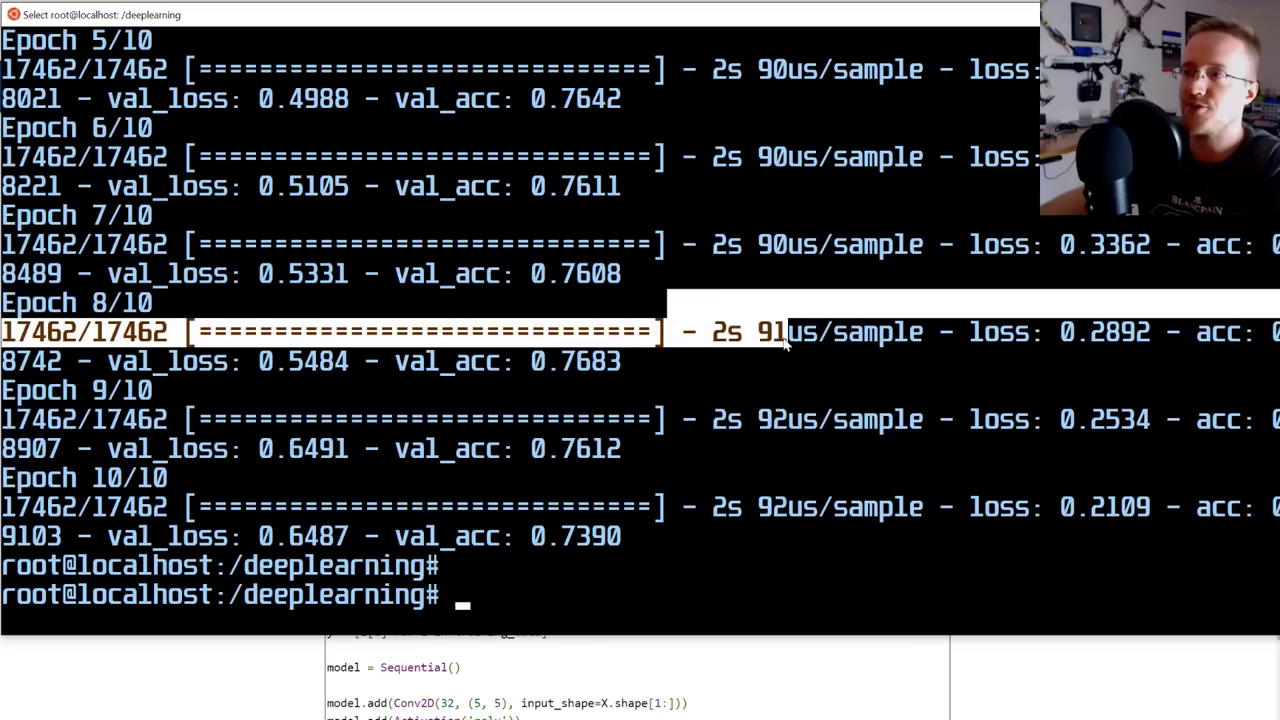
{"action": "left_click", "coordinate": [765, 340]}
{"action": "left_click_drag", "start_coordinate": [683, 336], "coordinate": [742, 340]}
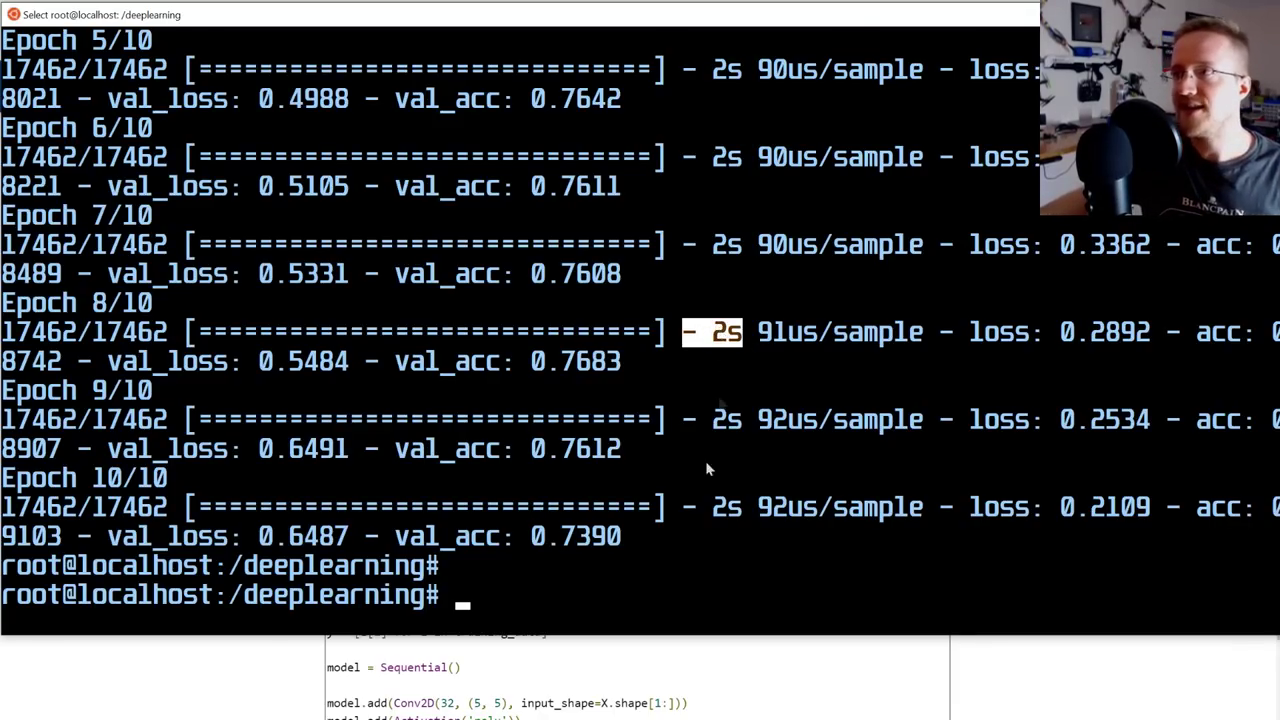
{"action": "left_click", "coordinate": [540, 605]}
{"action": "key", "text": "Escape"}
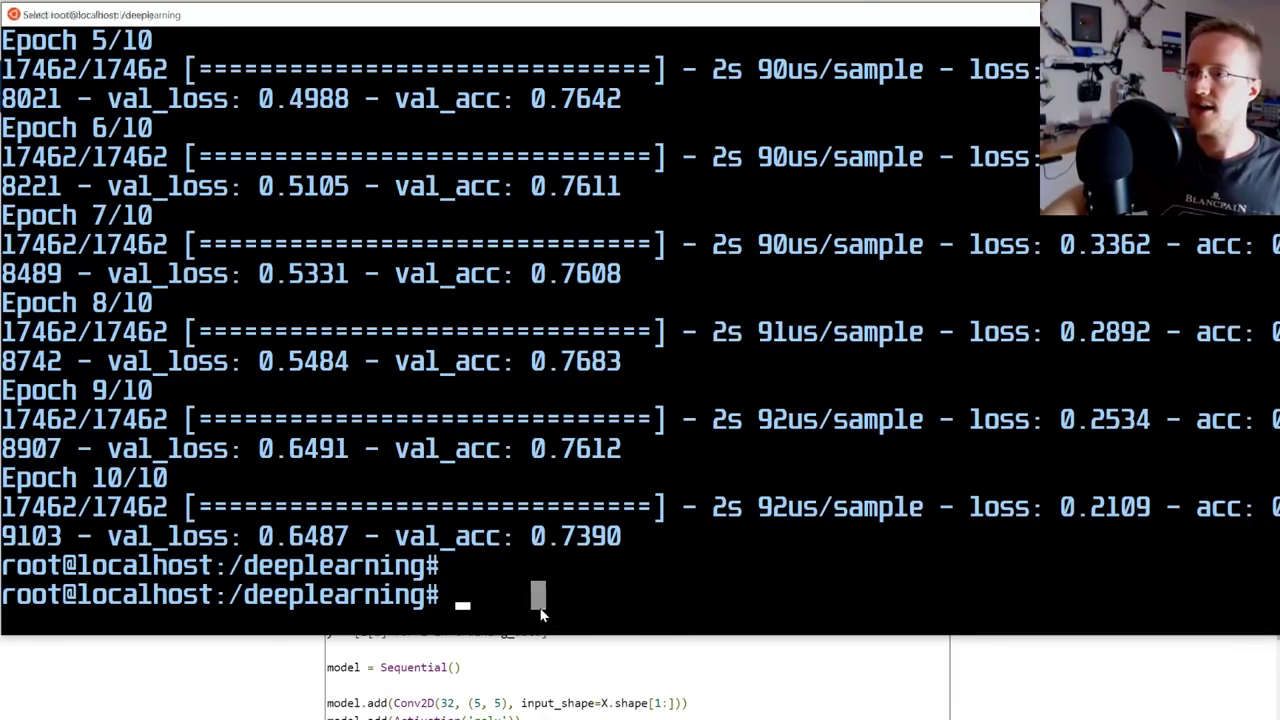
{"action": "key", "text": "Return"}
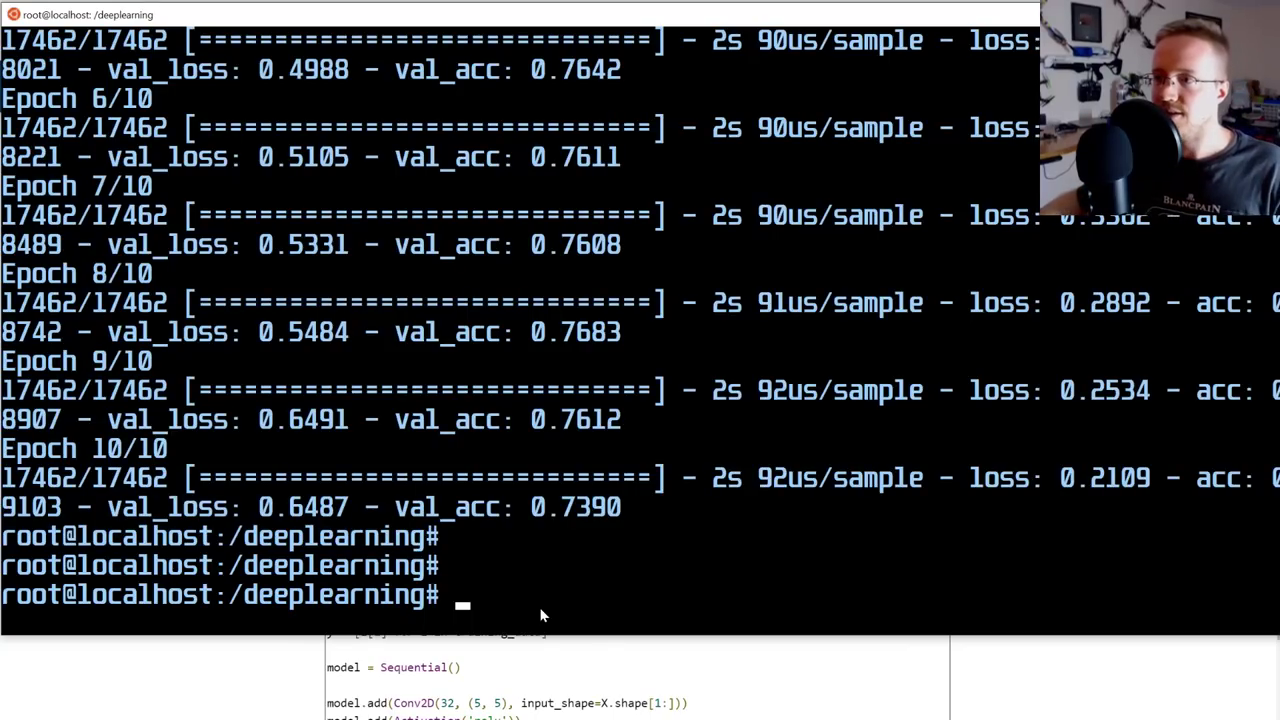
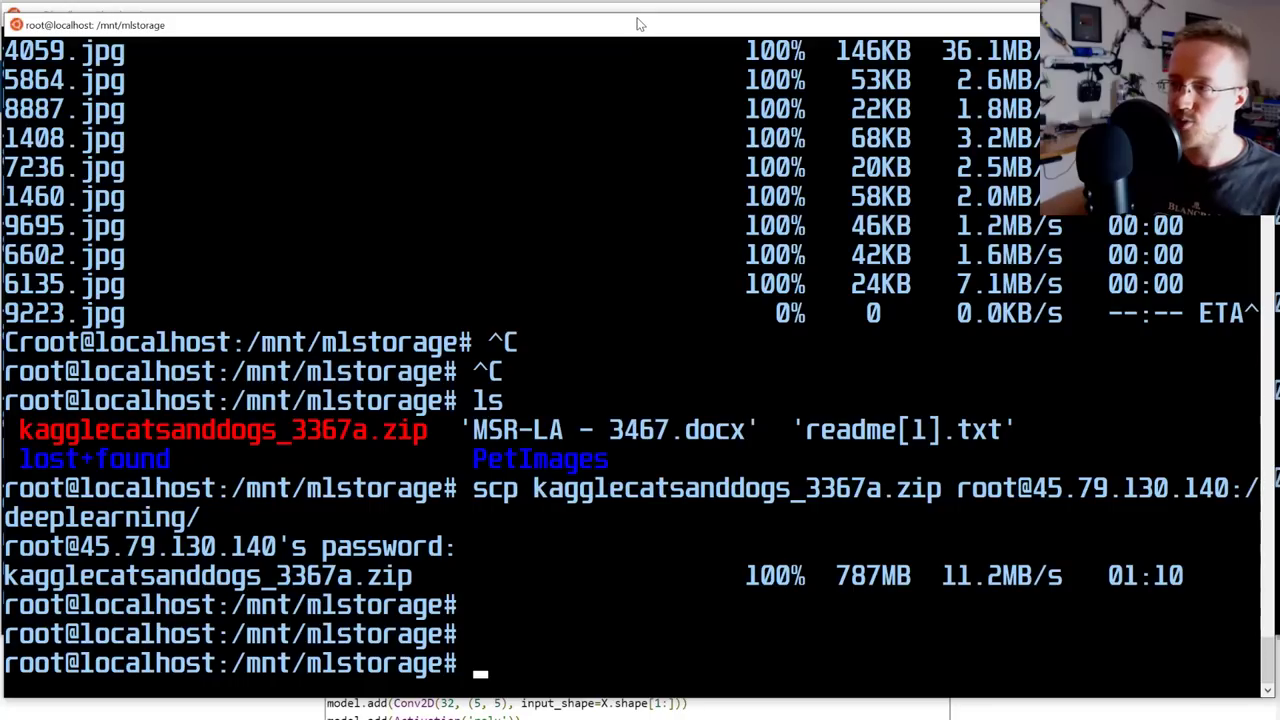
Focus the deeplearning terminal showing the finished val_acc 0.7390 run and move it down-right off the browser.
{"action": "left_click_drag", "start_coordinate": [1062, 580], "coordinate": [868, 580]}
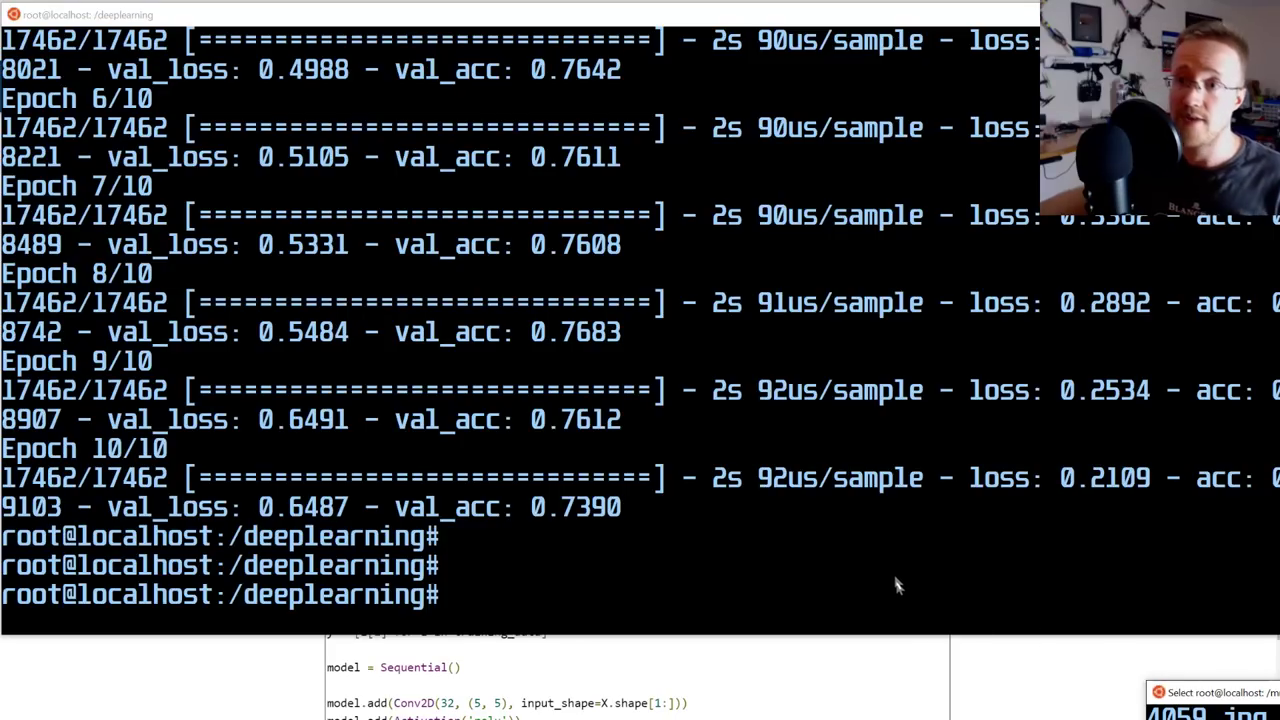
{"action": "left_click", "coordinate": [802, 490]}
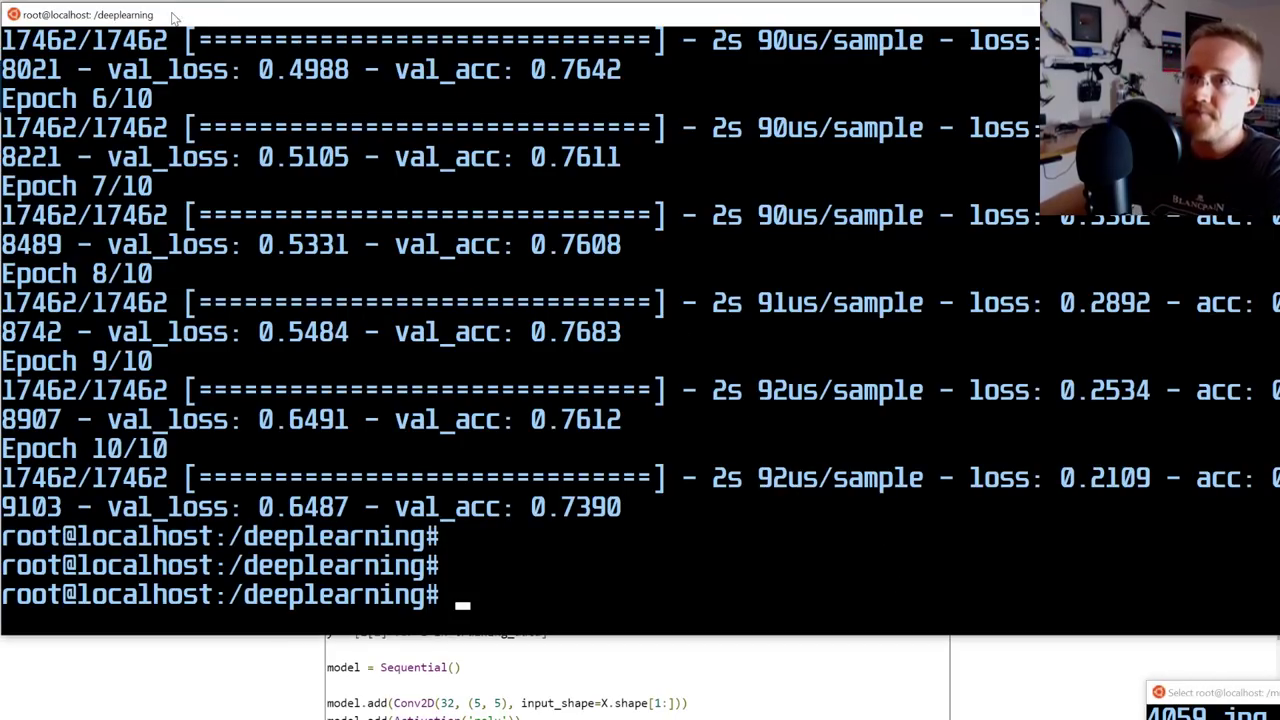
{"action": "left_click_drag", "start_coordinate": [176, 15], "coordinate": [471, 617]}
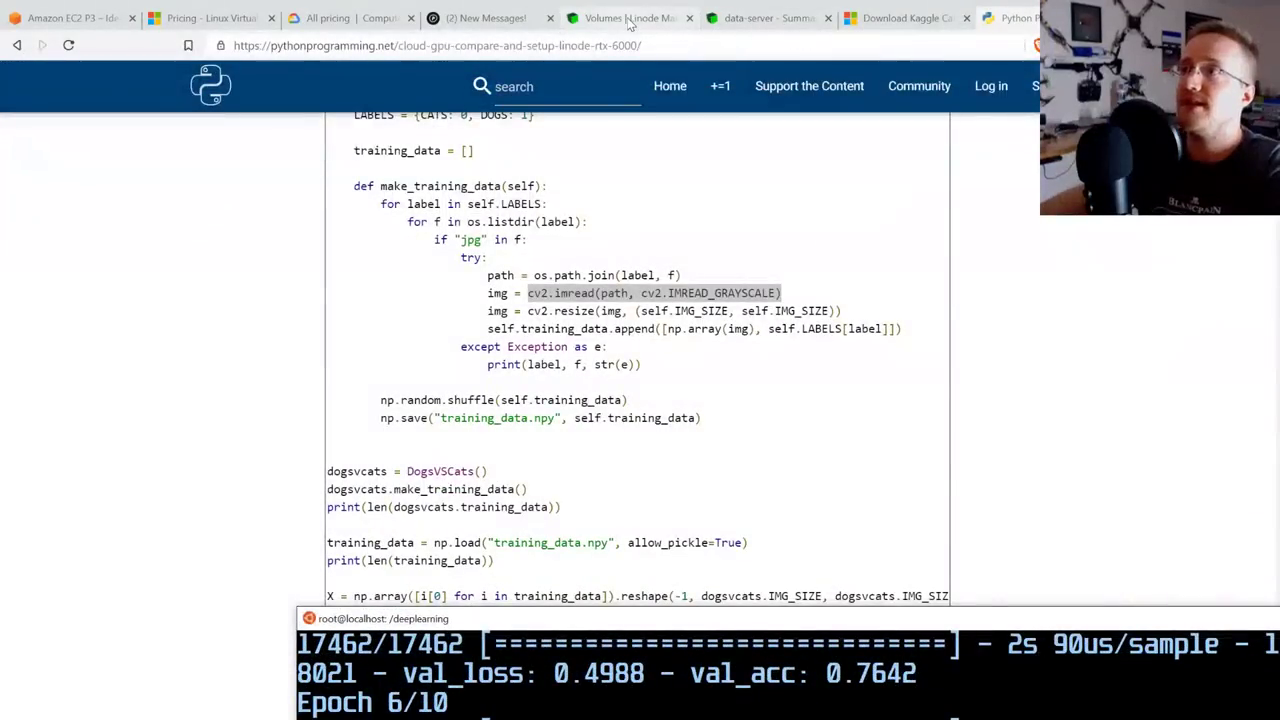
Switch to the 'Volumes | Linode Manager' tab, then restore the deeplearning terminal over it with Alt+Tab.
{"action": "left_click", "coordinate": [625, 18]}
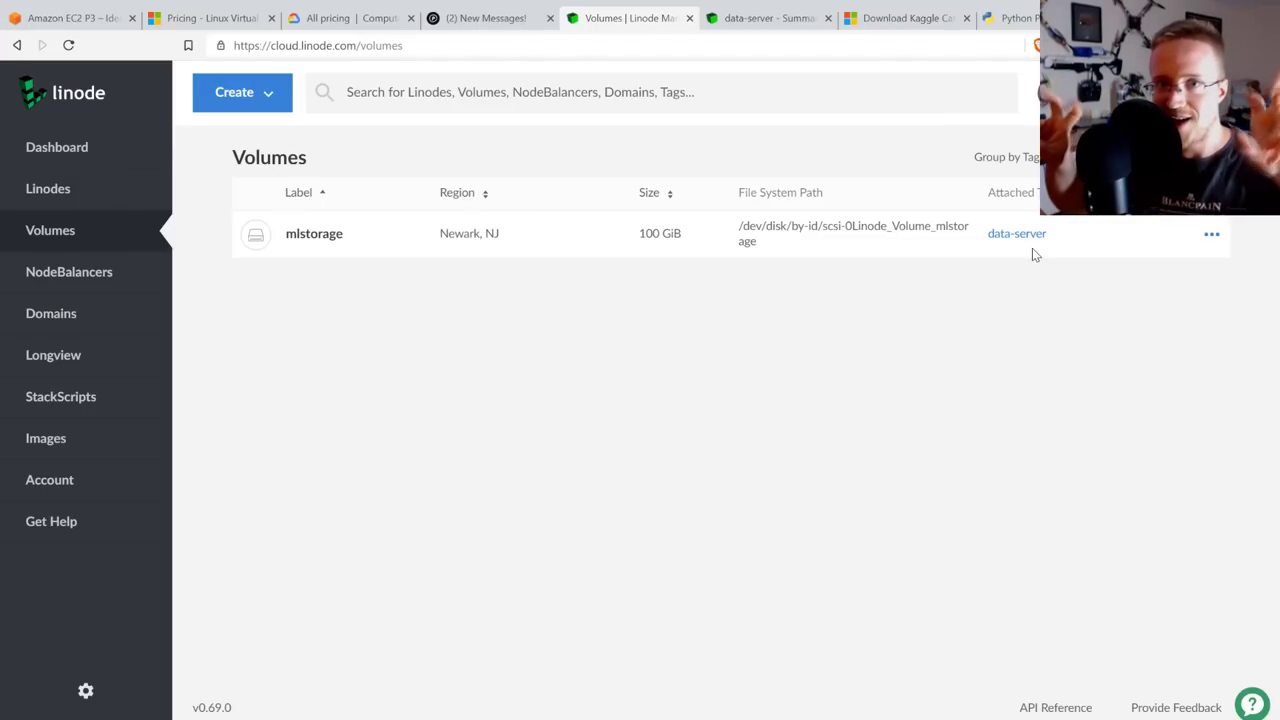
{"action": "key", "text": "alt+Tab"}
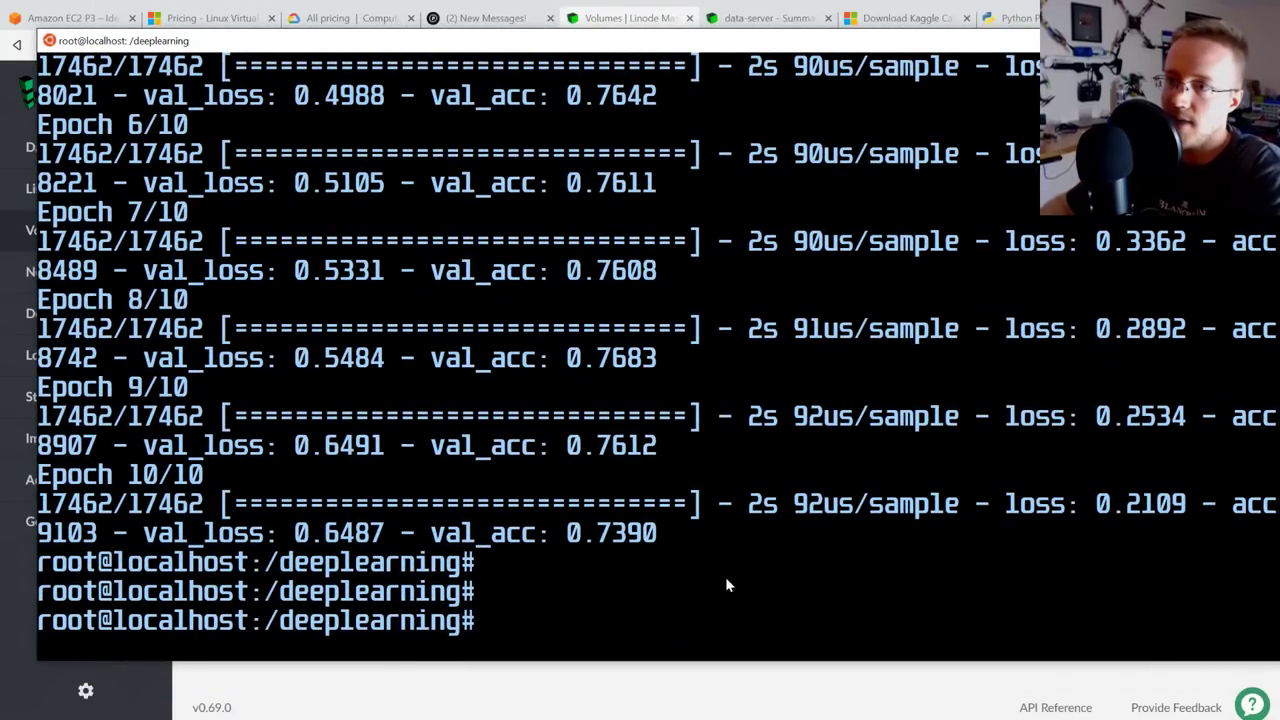
Move up to the GPU server's root directory with cd ../ and list its contents.
{"action": "type", "text": "cd //"}
{"action": "key", "text": "BackSpace"}
{"action": "key", "text": "BackSpace"}
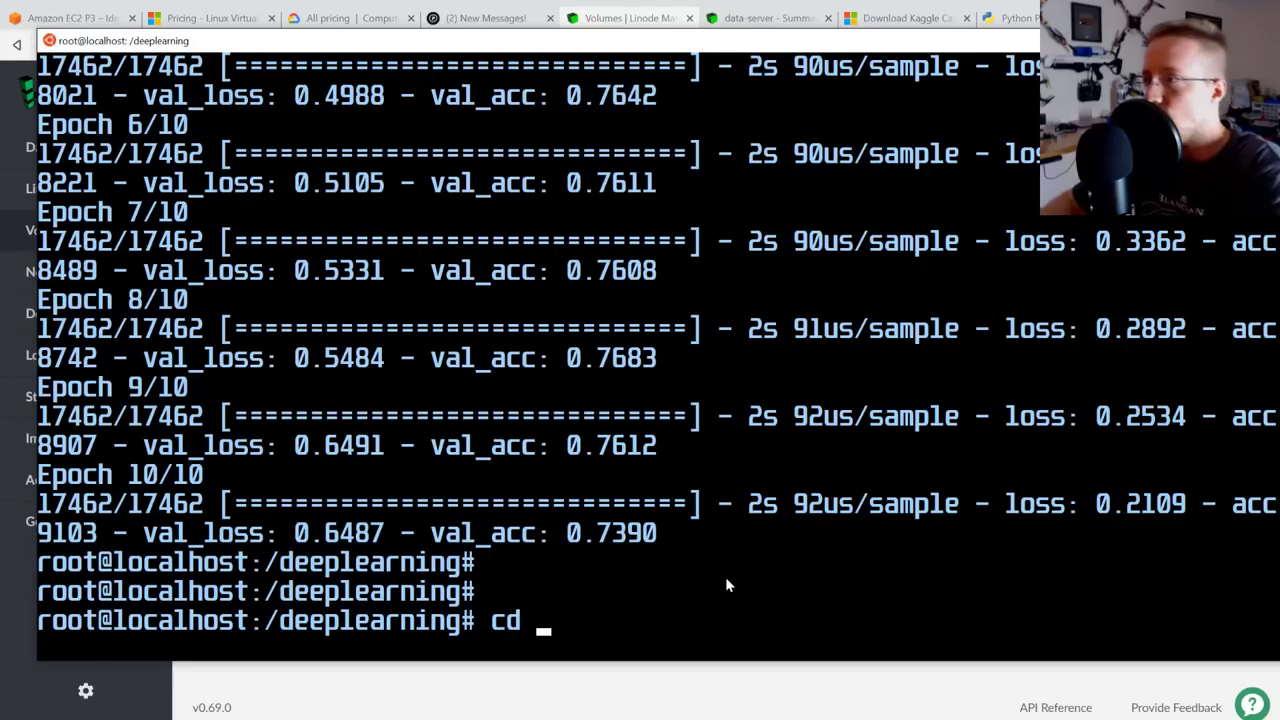
{"action": "type", "text": "../"}
{"action": "key", "text": "Return"}
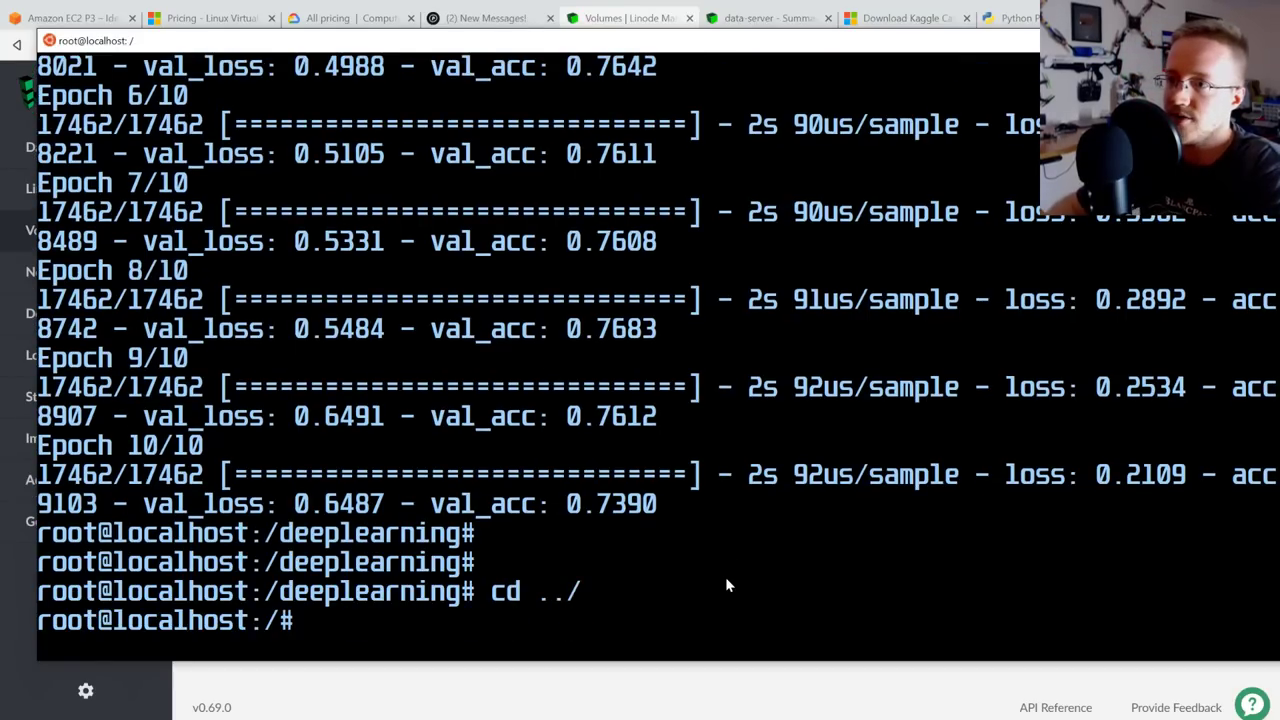
{"action": "type", "text": "ls"}
{"action": "key", "text": "Return"}
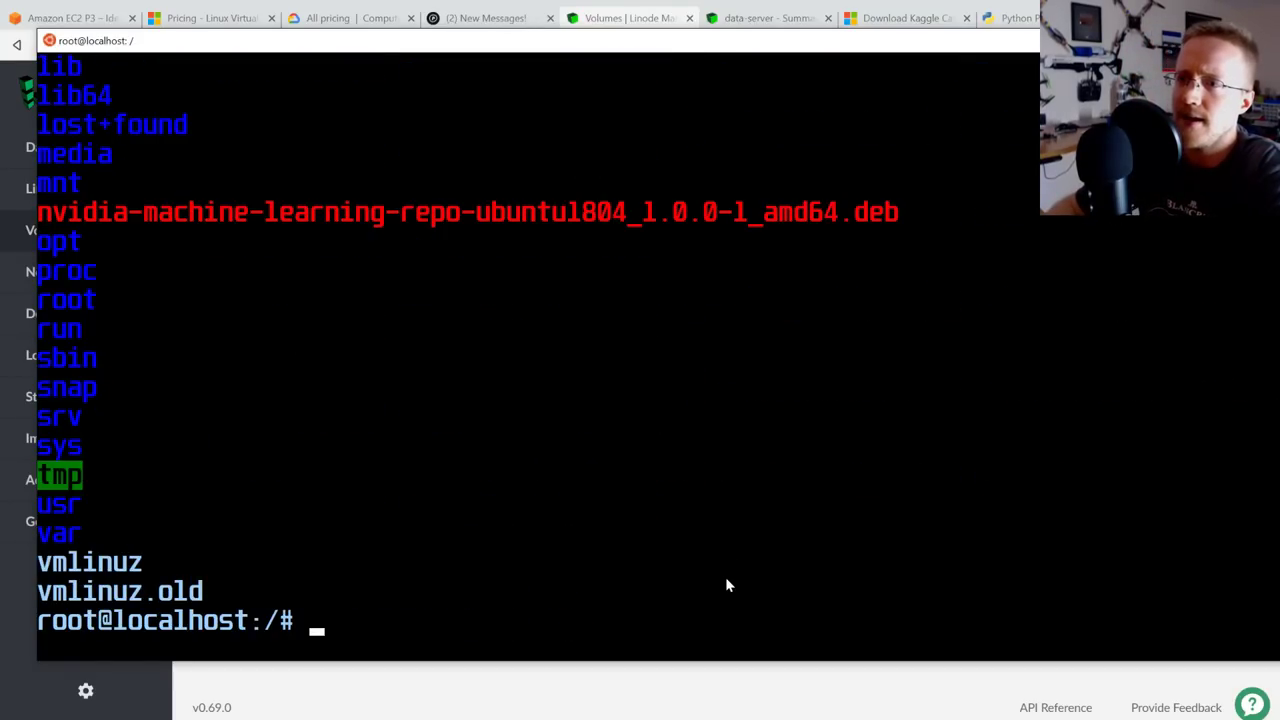
Delete the deeplearning/ folder with rm -r deeplearning/.
{"action": "type", "text": "dee"}
{"action": "key", "text": "Tab"}
{"action": "key", "text": "BackSpace"}
{"action": "key", "text": "BackSpace"}
{"action": "key", "text": "BackSpace"}
{"action": "key", "text": "BackSpace"}
{"action": "key", "text": "BackSpace"}
{"action": "key", "text": "BackSpace"}
{"action": "key", "text": "BackSpace"}
{"action": "key", "text": "BackSpace"}
{"action": "key", "text": "BackSpace"}
{"action": "key", "text": "BackSpace"}
{"action": "key", "text": "BackSpace"}
{"action": "key", "text": "BackSpace"}
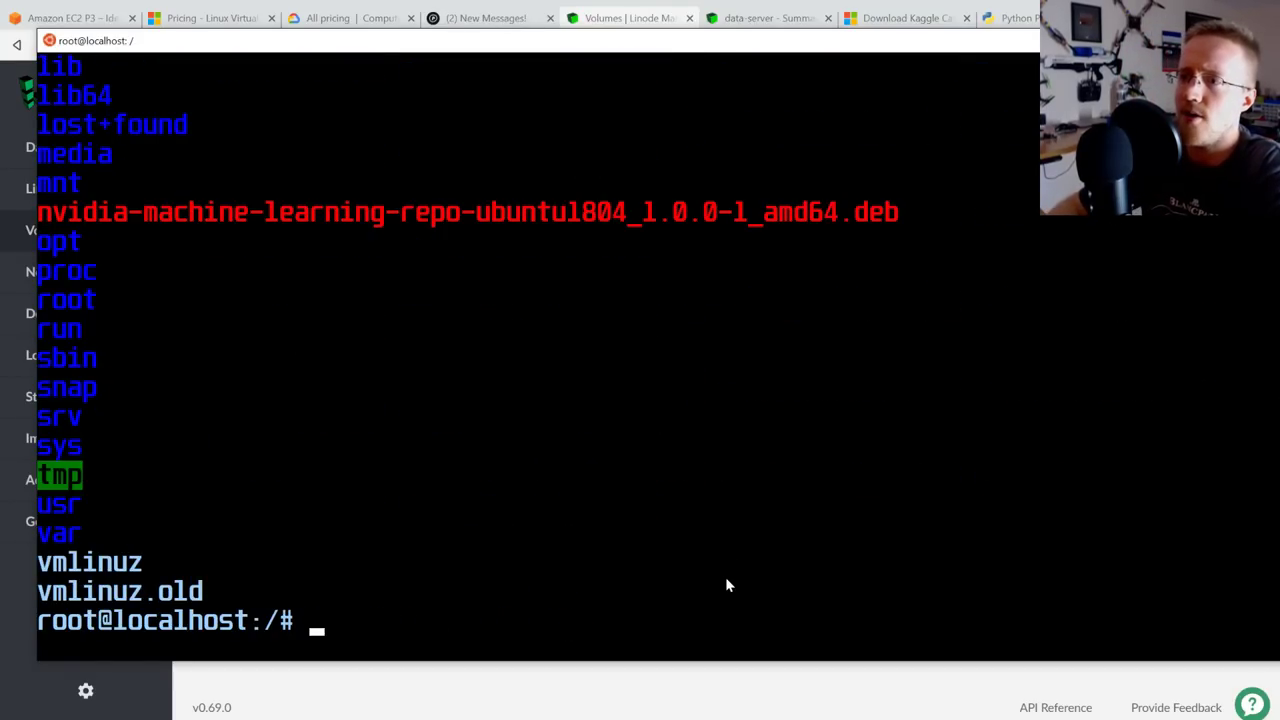
{"action": "type", "text": "rm -r dee"}
{"action": "key", "text": "Tab"}
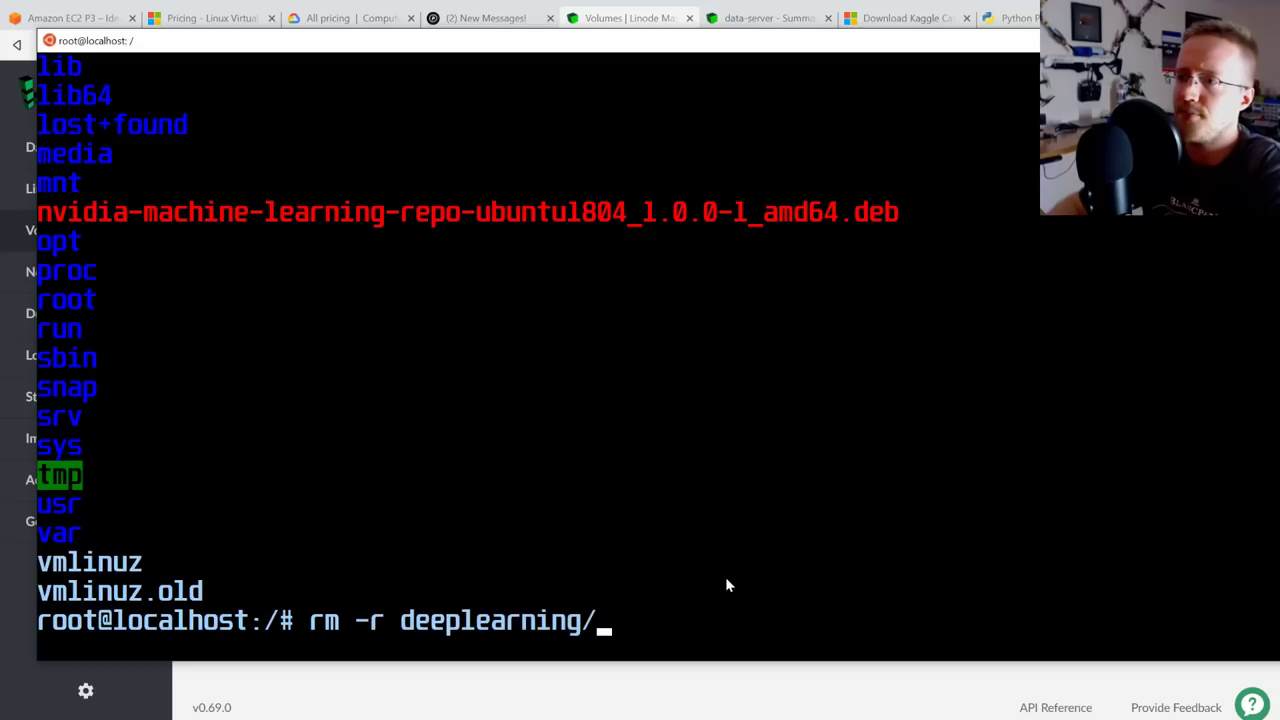
{"action": "key", "text": "Return"}
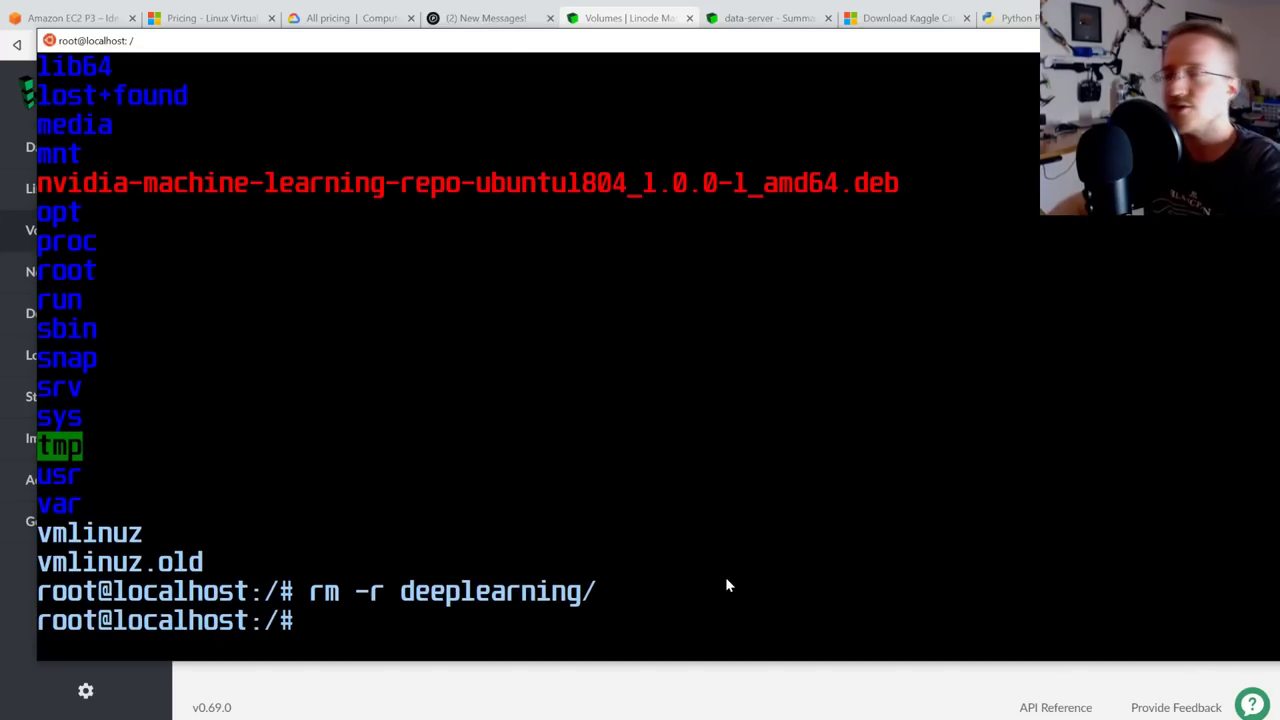
Shut down the 45.79.130.140 GPU server with sudo shutdown -h now.
{"action": "left_click_drag", "start_coordinate": [455, 40], "coordinate": [630, 582]}
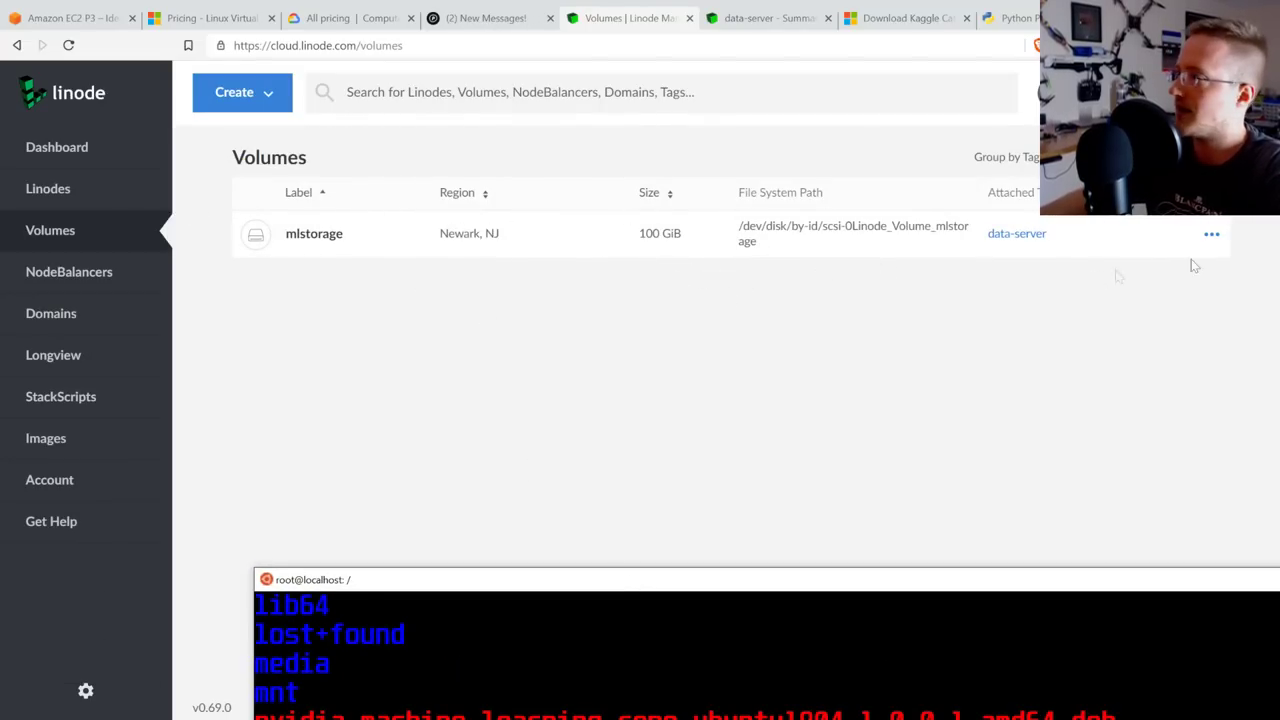
{"action": "left_click_drag", "start_coordinate": [538, 584], "coordinate": [409, 85]}
{"action": "left_click", "coordinate": [689, 312]}
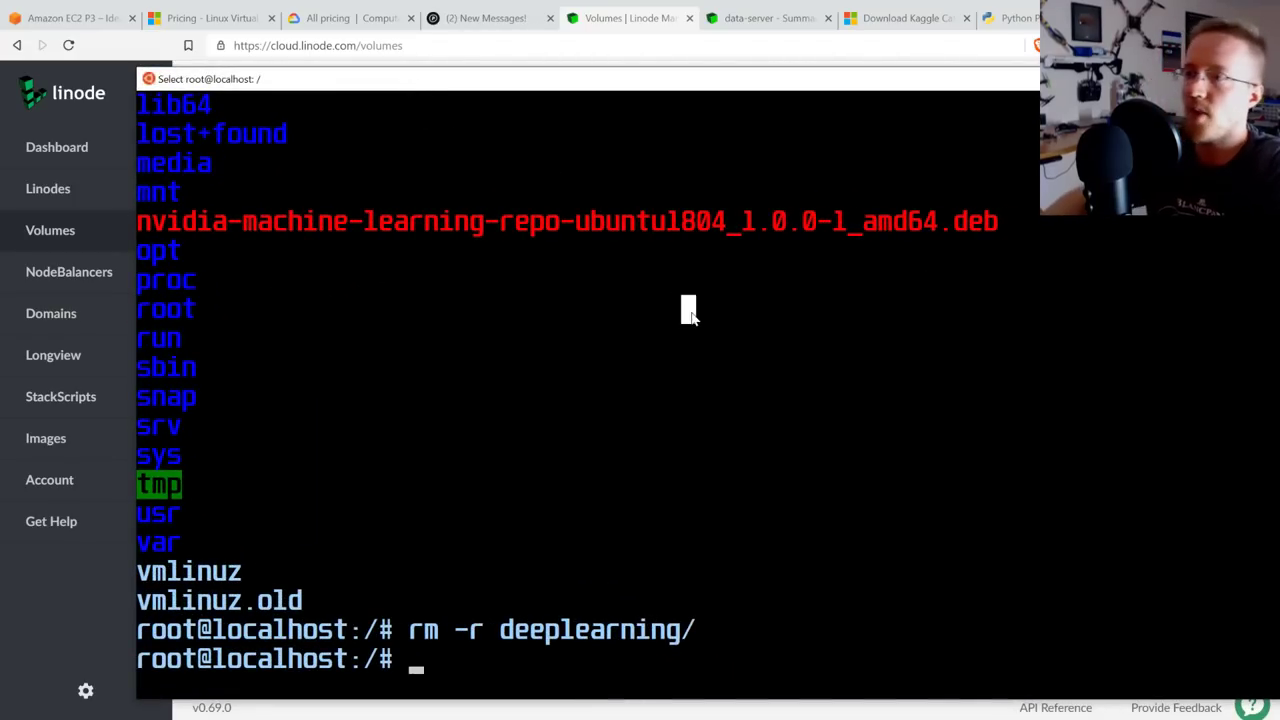
{"action": "type", "text": "sudo shutdxco"}
{"action": "key", "text": "BackSpace"}
{"action": "key", "text": "BackSpace"}
{"action": "key", "text": "BackSpace"}
{"action": "type", "text": "own -h now"}
{"action": "key", "text": "Return"}
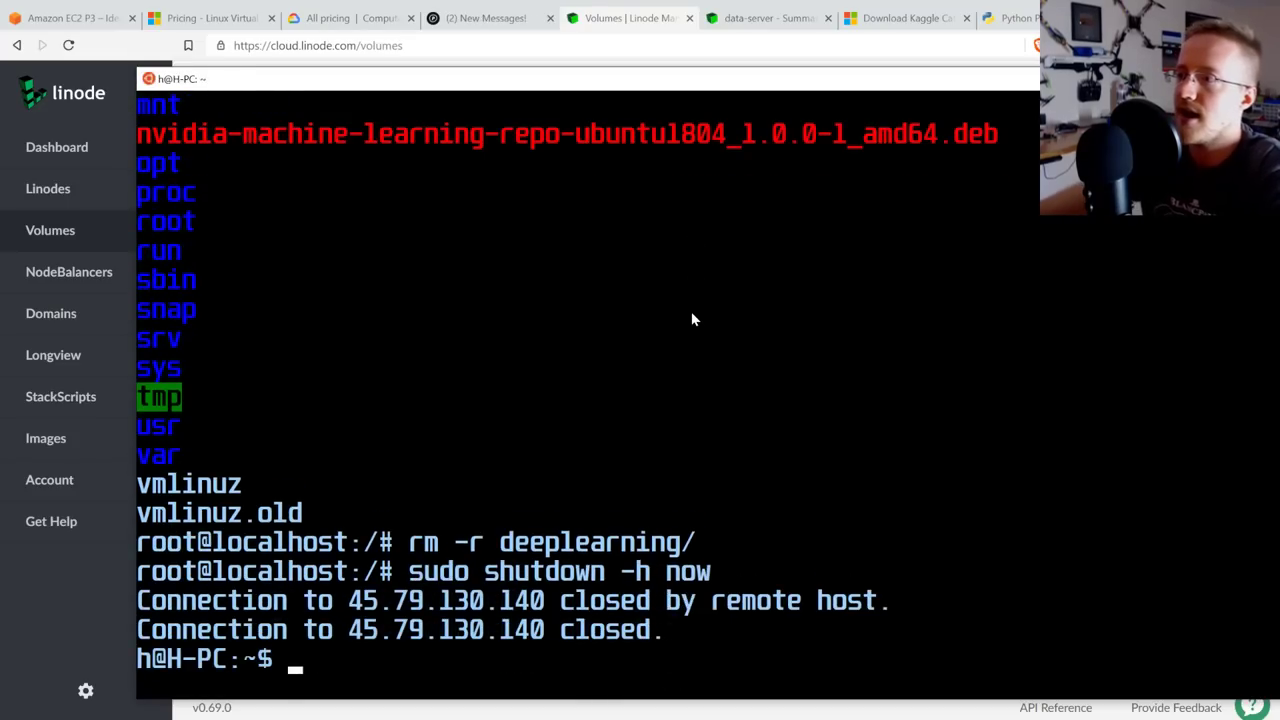
{"action": "key", "text": "alt+Tab"}
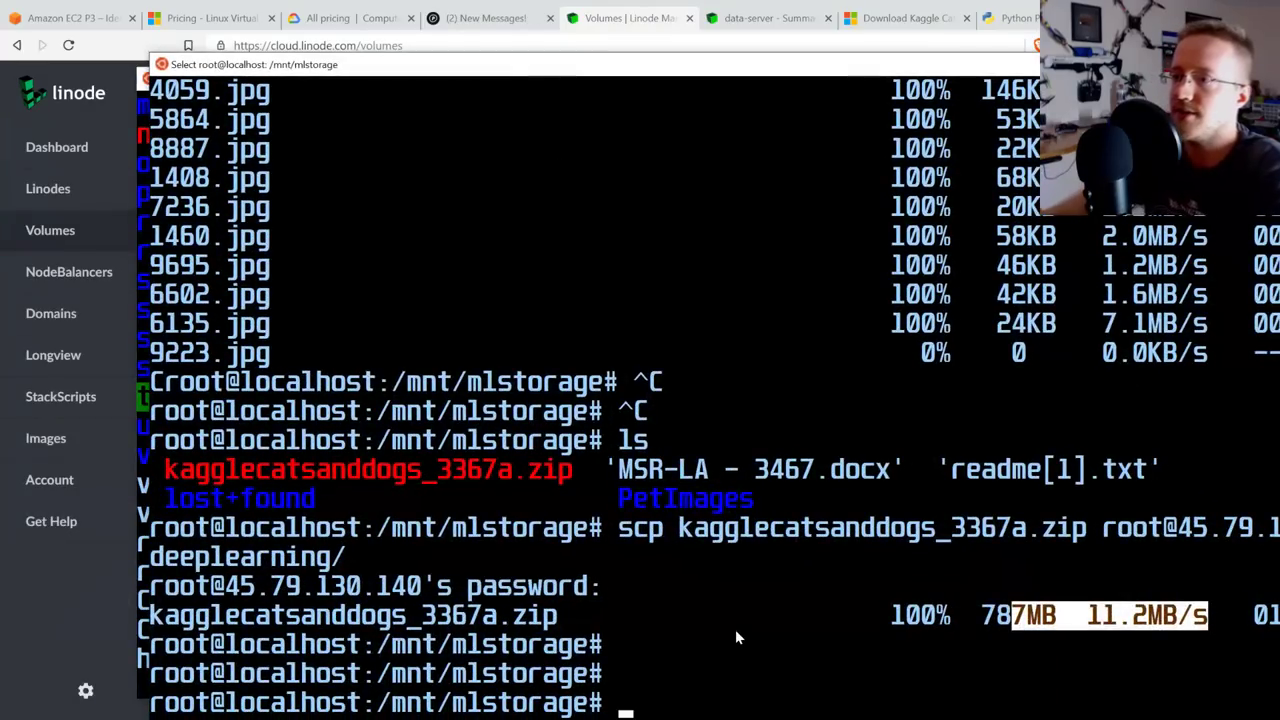
Run sudo shutdown -h now on the data server, then move both terminals to the lower right.
{"action": "left_click", "coordinate": [733, 640]}
{"action": "type", "text": "sudo shut"}
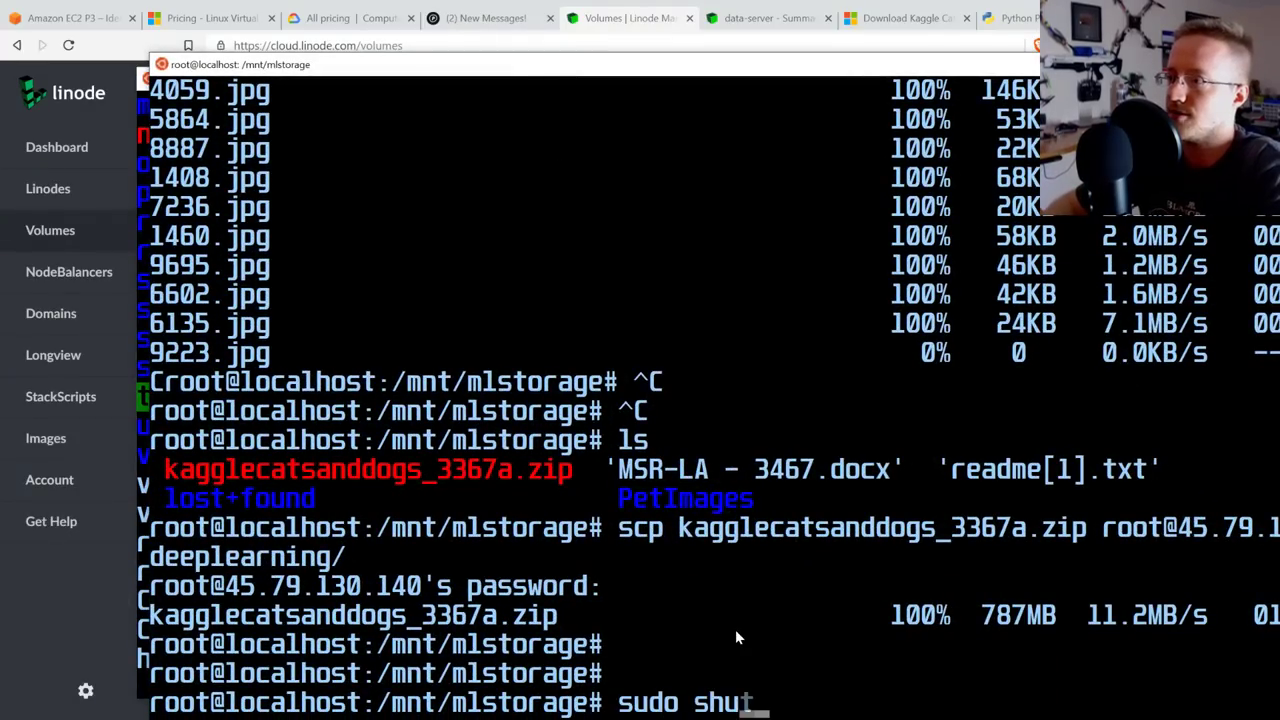
{"action": "type", "text": "down -h now"}
{"action": "key", "text": "Return"}
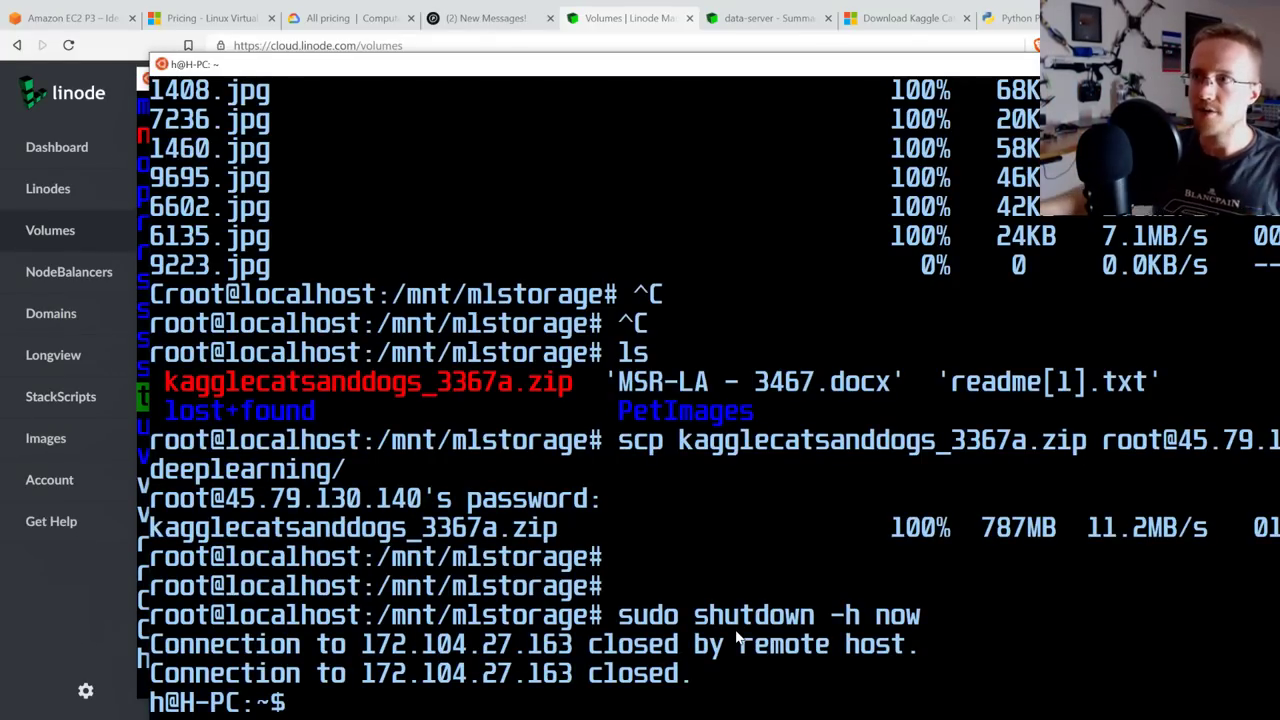
{"action": "left_click_drag", "start_coordinate": [779, 71], "coordinate": [1279, 493]}
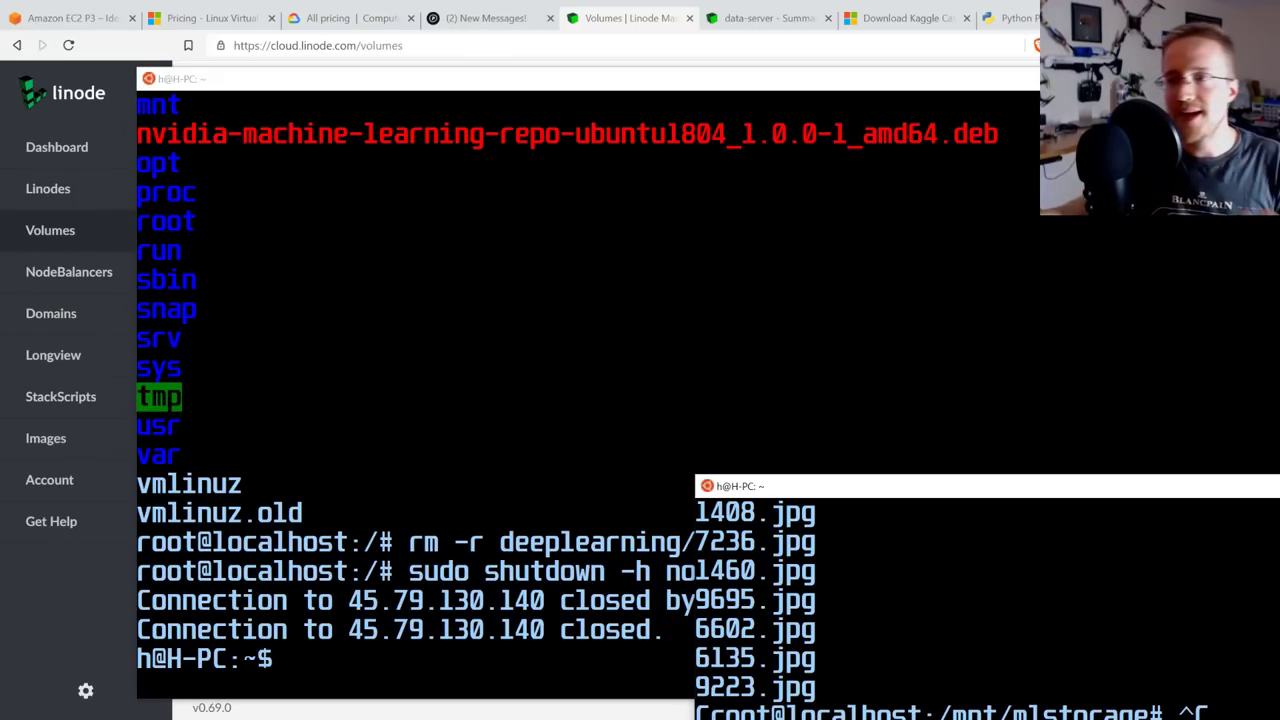
{"action": "left_click_drag", "start_coordinate": [260, 88], "coordinate": [934, 523]}
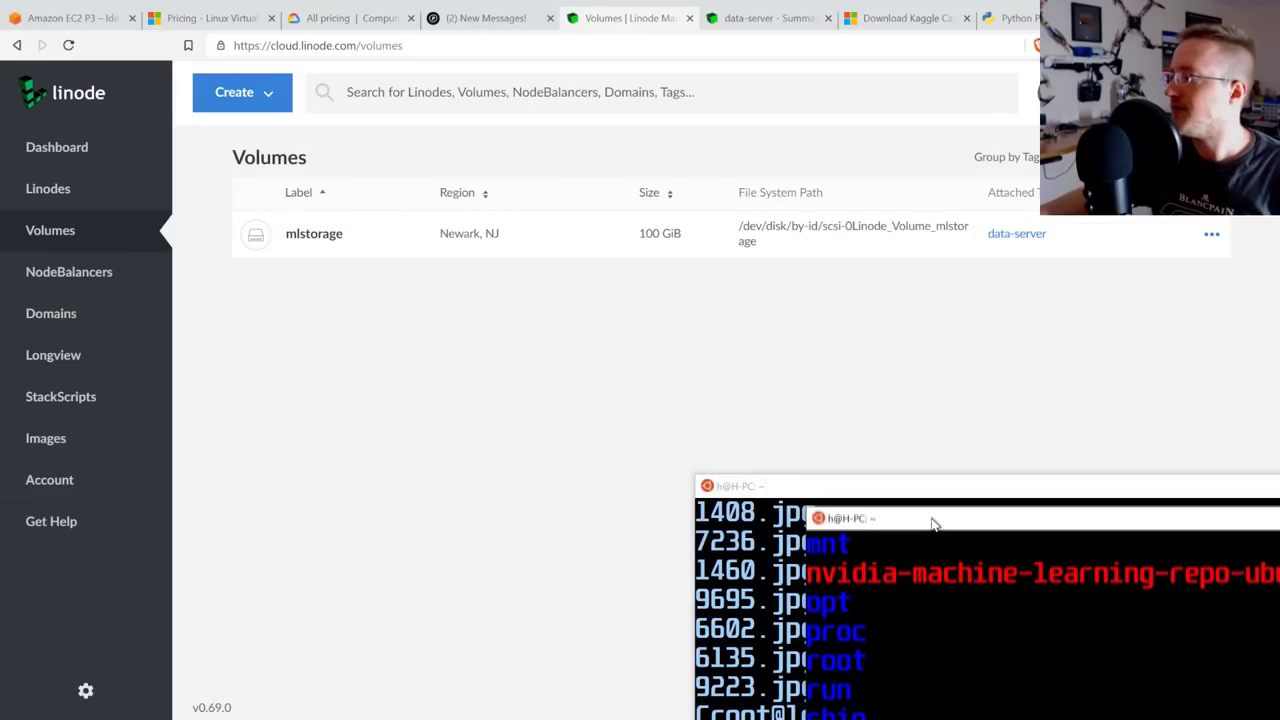
Open the Linodes list and reload it to confirm both servers are offline.
{"action": "left_click", "coordinate": [534, 366]}
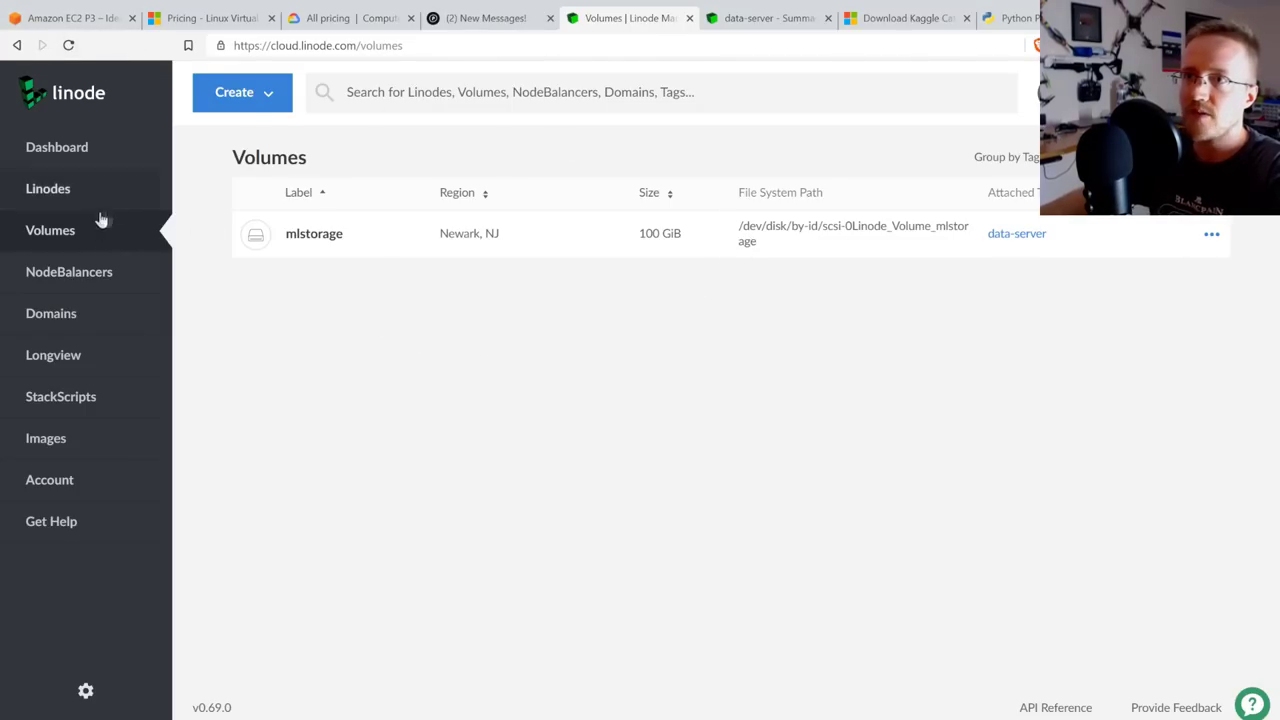
{"action": "left_click", "coordinate": [52, 189]}
{"action": "left_click", "coordinate": [68, 45]}
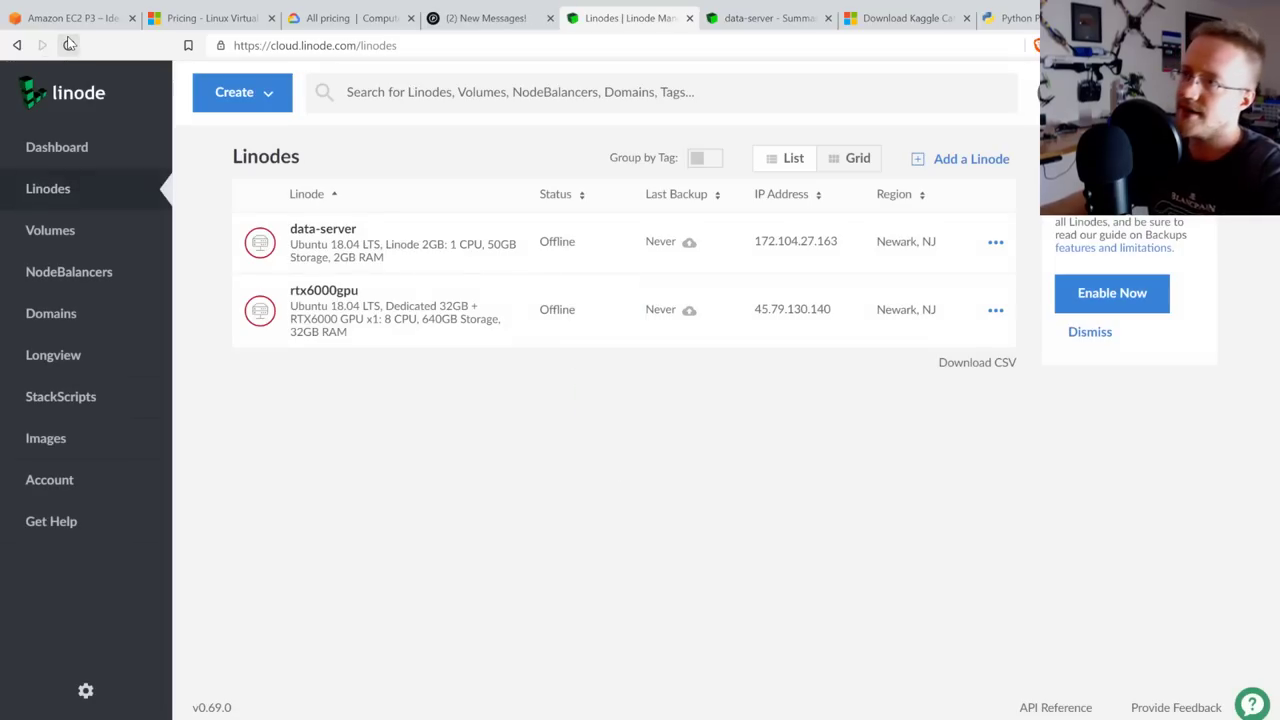
Detach the mlstorage volume from data-server on the Volumes page and confirm.
{"action": "left_click", "coordinate": [58, 233]}
{"action": "left_click", "coordinate": [1211, 240]}
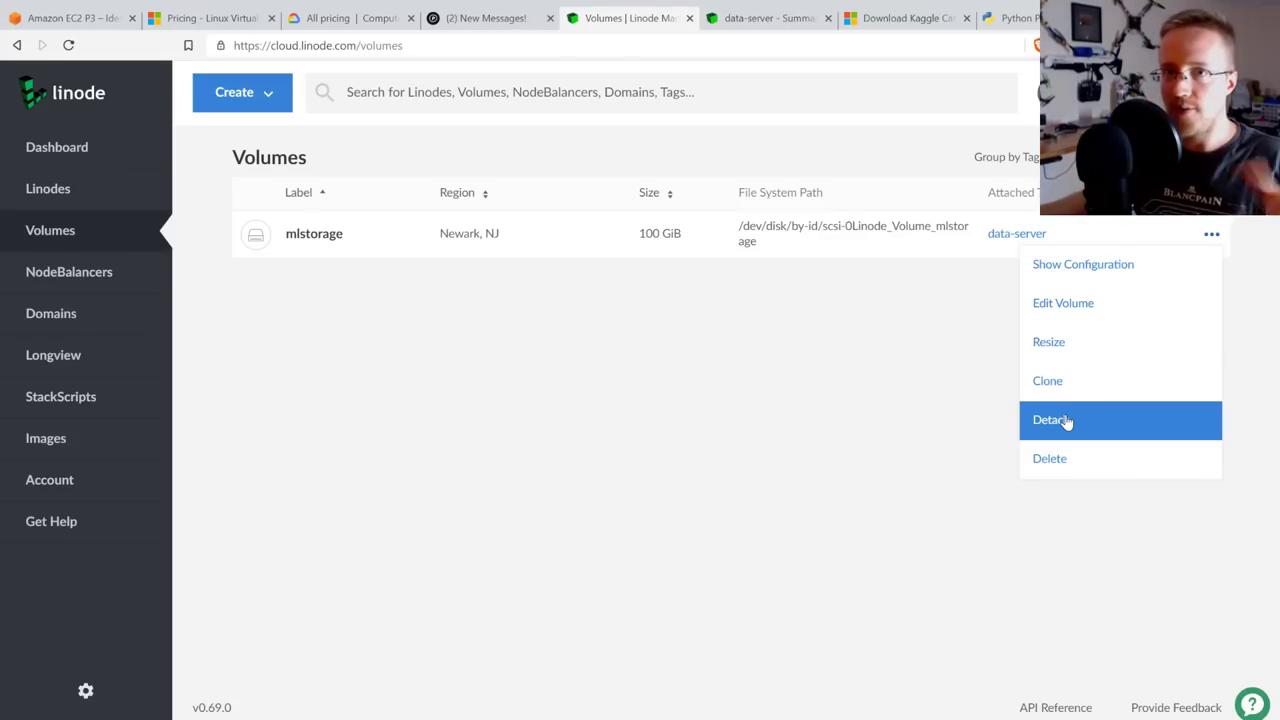
{"action": "left_click", "coordinate": [1066, 422]}
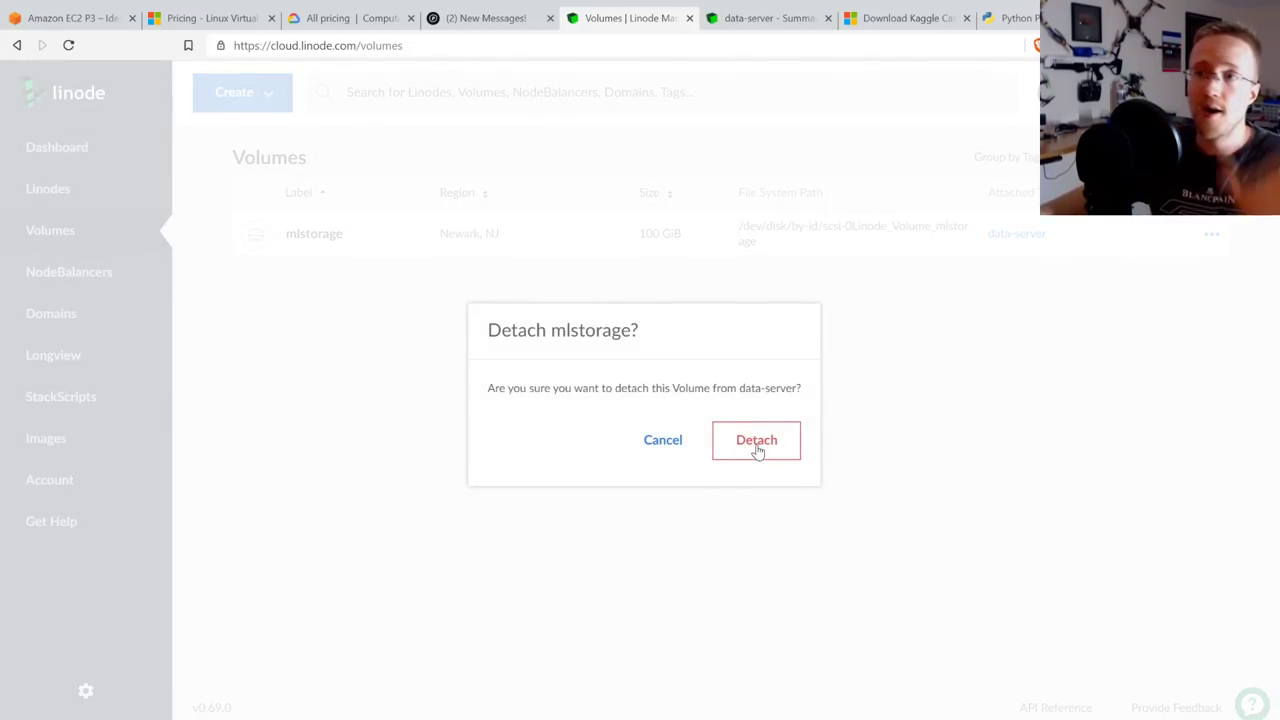
{"action": "left_click", "coordinate": [757, 450]}
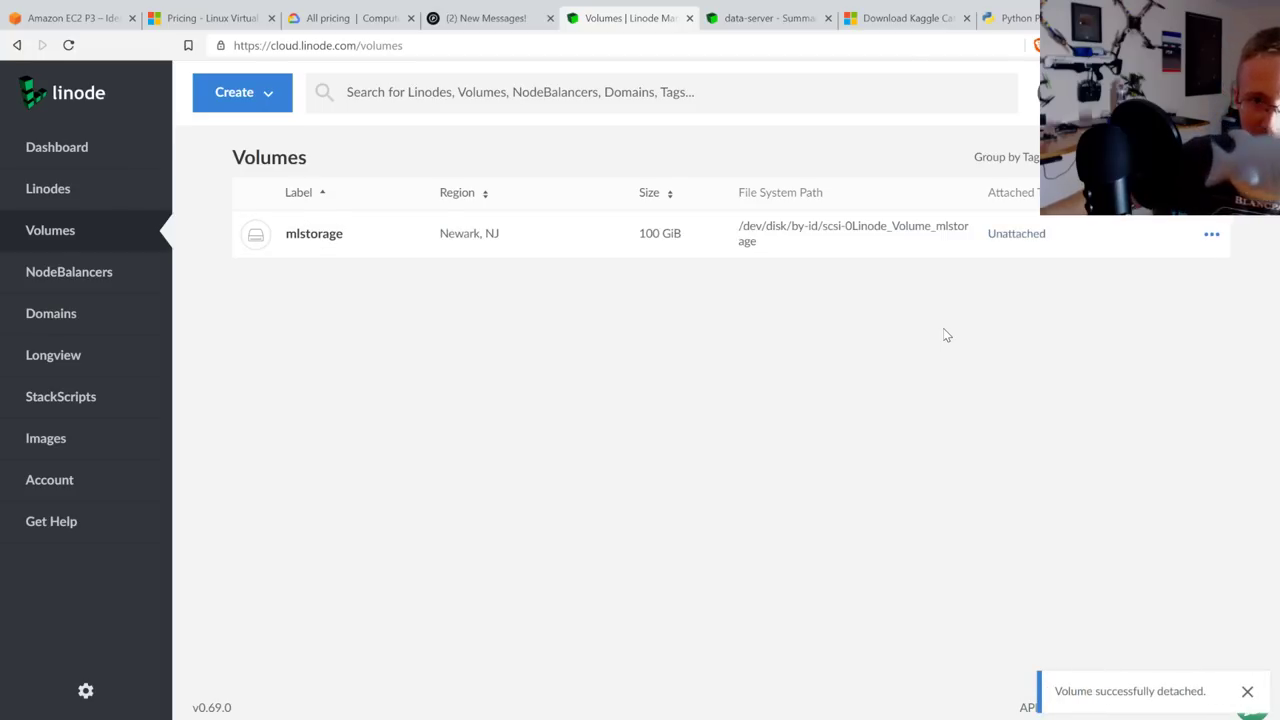
Attach mlstorage to rtx6000gpu by choosing it in the Attach dialog's Linode dropdown and saving.
{"action": "left_click", "coordinate": [1213, 240]}
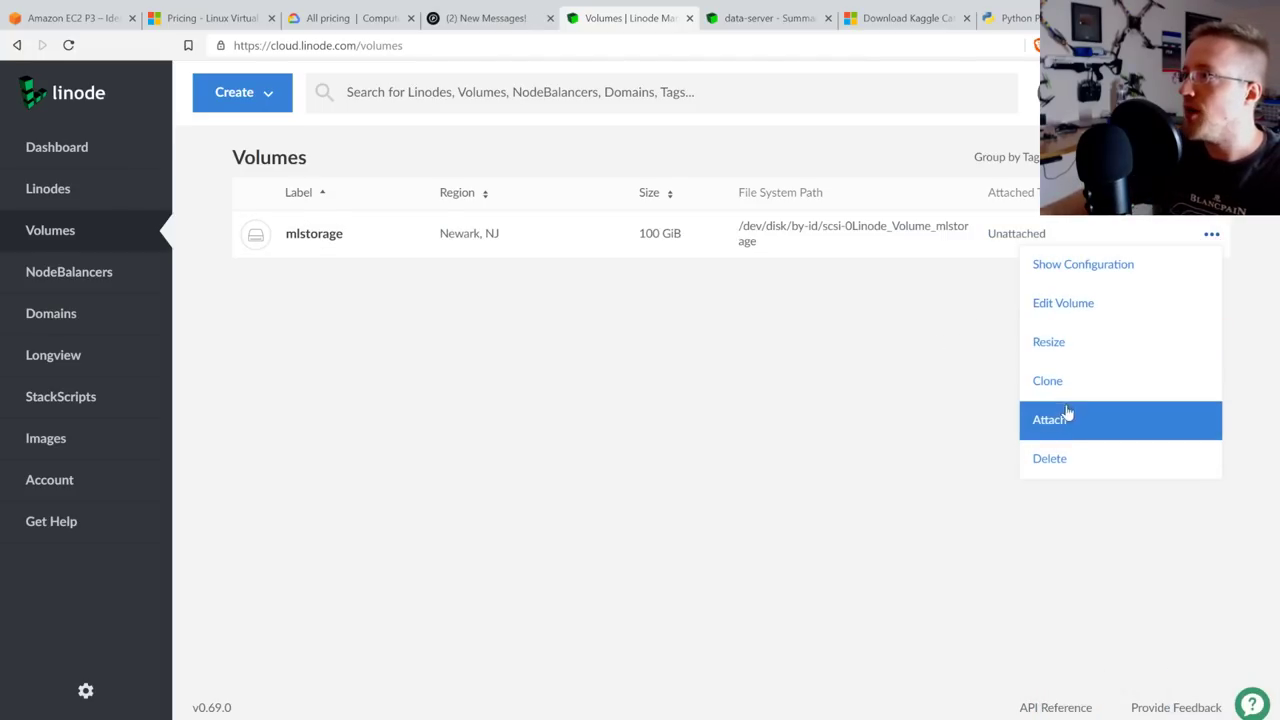
{"action": "left_click", "coordinate": [1065, 420]}
{"action": "left_click", "coordinate": [975, 174]}
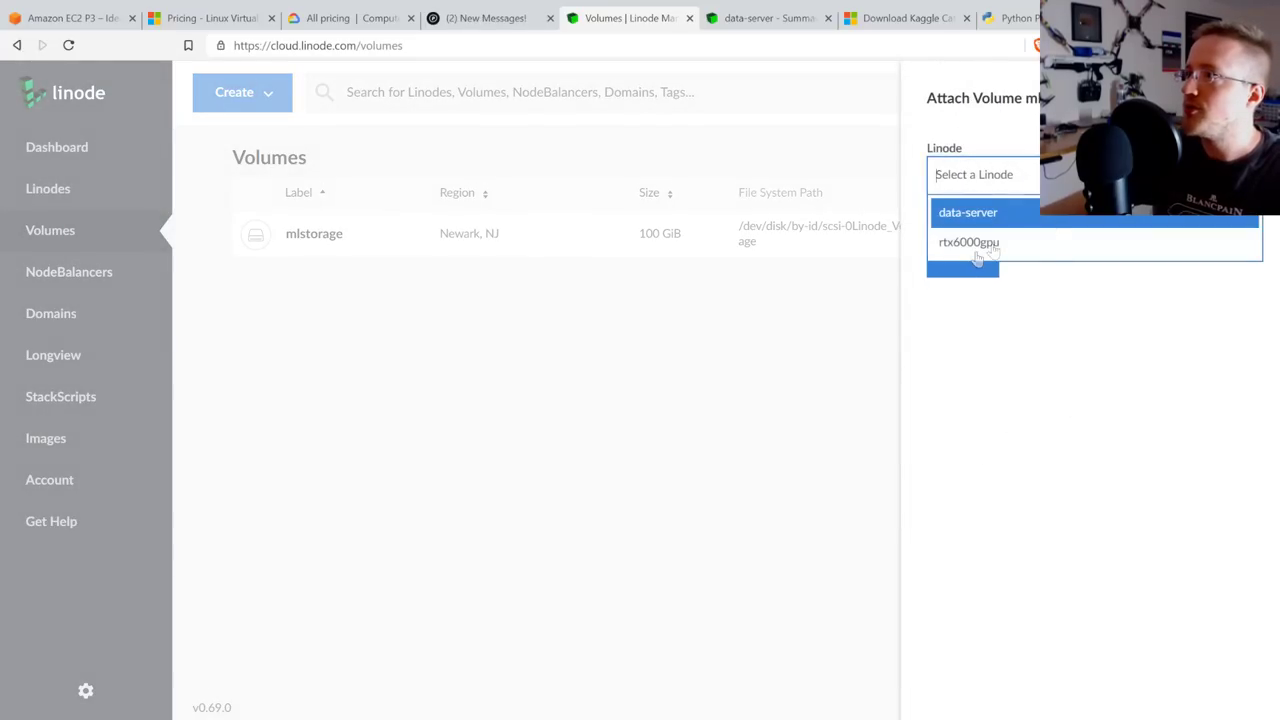
{"action": "left_click", "coordinate": [980, 243]}
{"action": "left_click", "coordinate": [969, 270]}
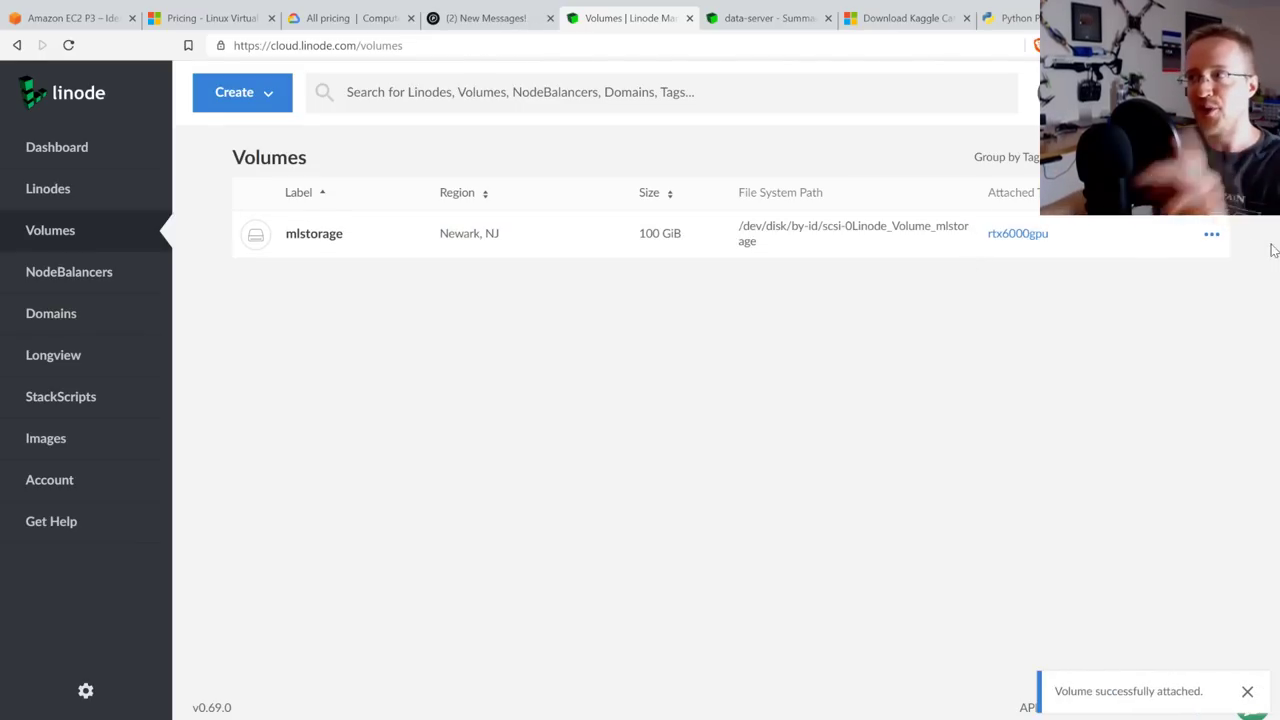
Show mlstorage's Volume Configuration and copy its mkdir mount-point command.
{"action": "left_click", "coordinate": [1210, 236]}
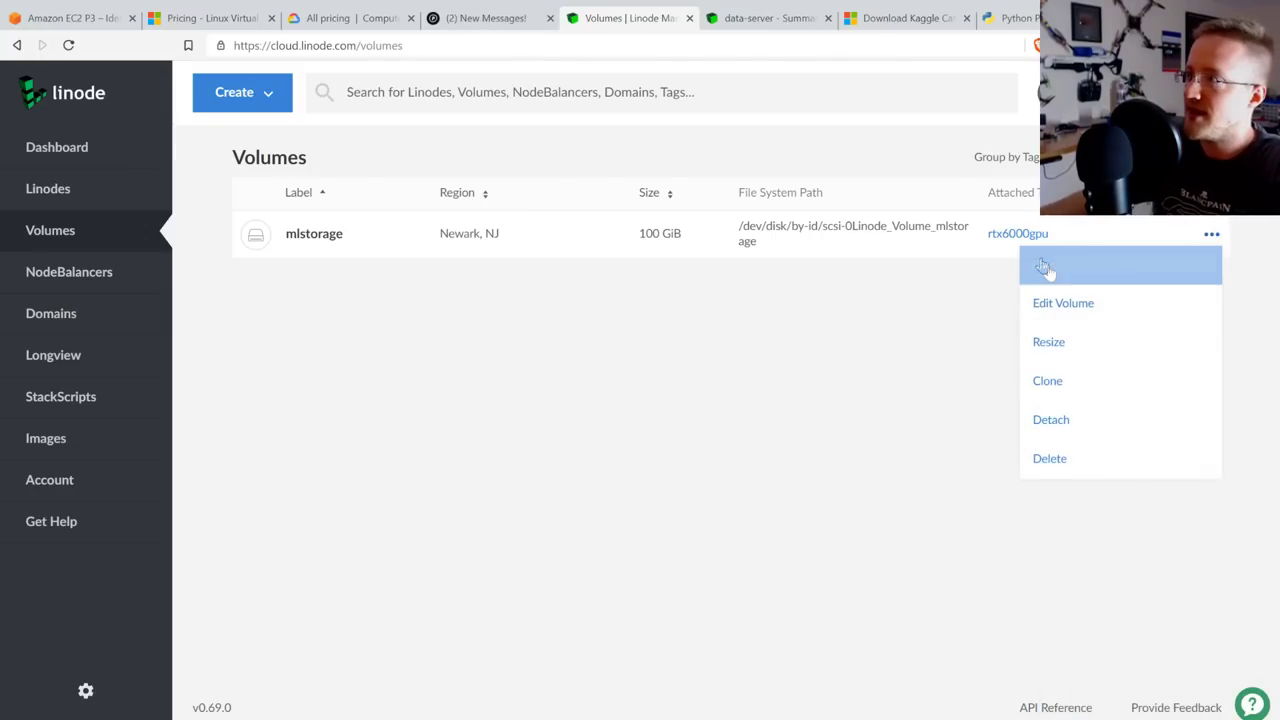
{"action": "left_click", "coordinate": [1090, 270]}
{"action": "left_click_drag", "start_coordinate": [1150, 187], "coordinate": [938, 188]}
{"action": "left_click", "coordinate": [1244, 279]}
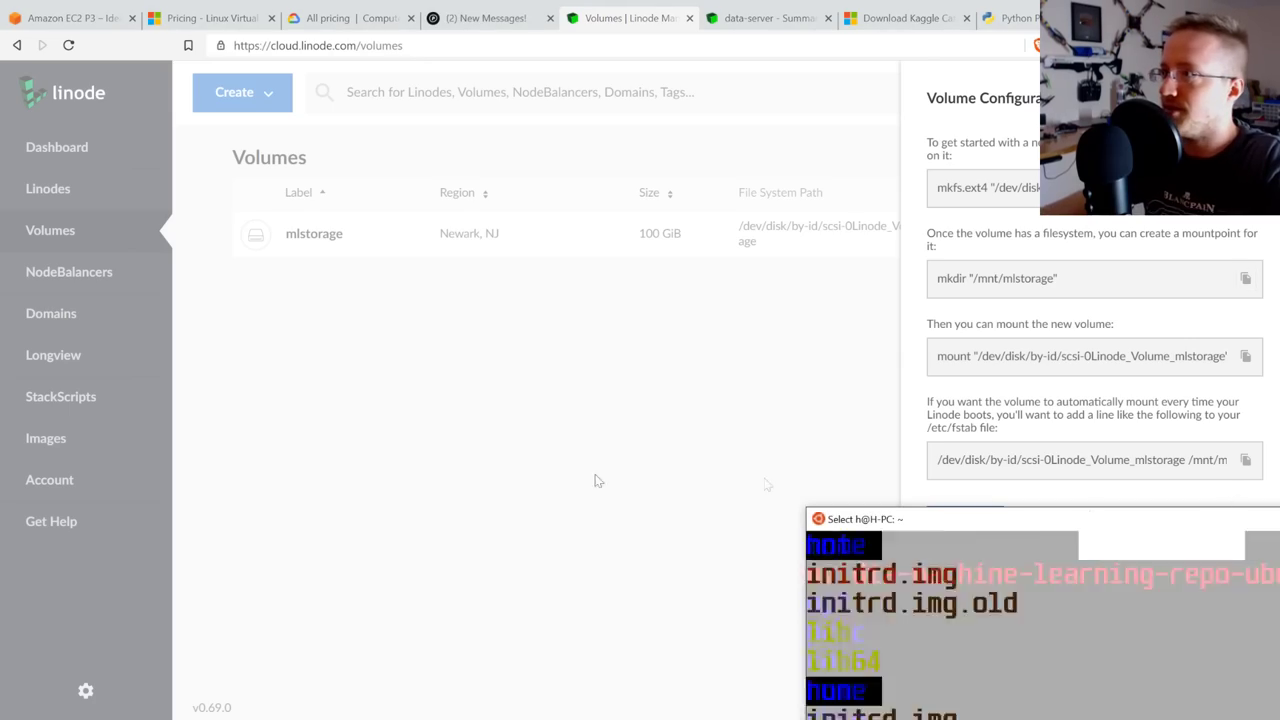
{"action": "double_click", "coordinate": [1205, 522]}
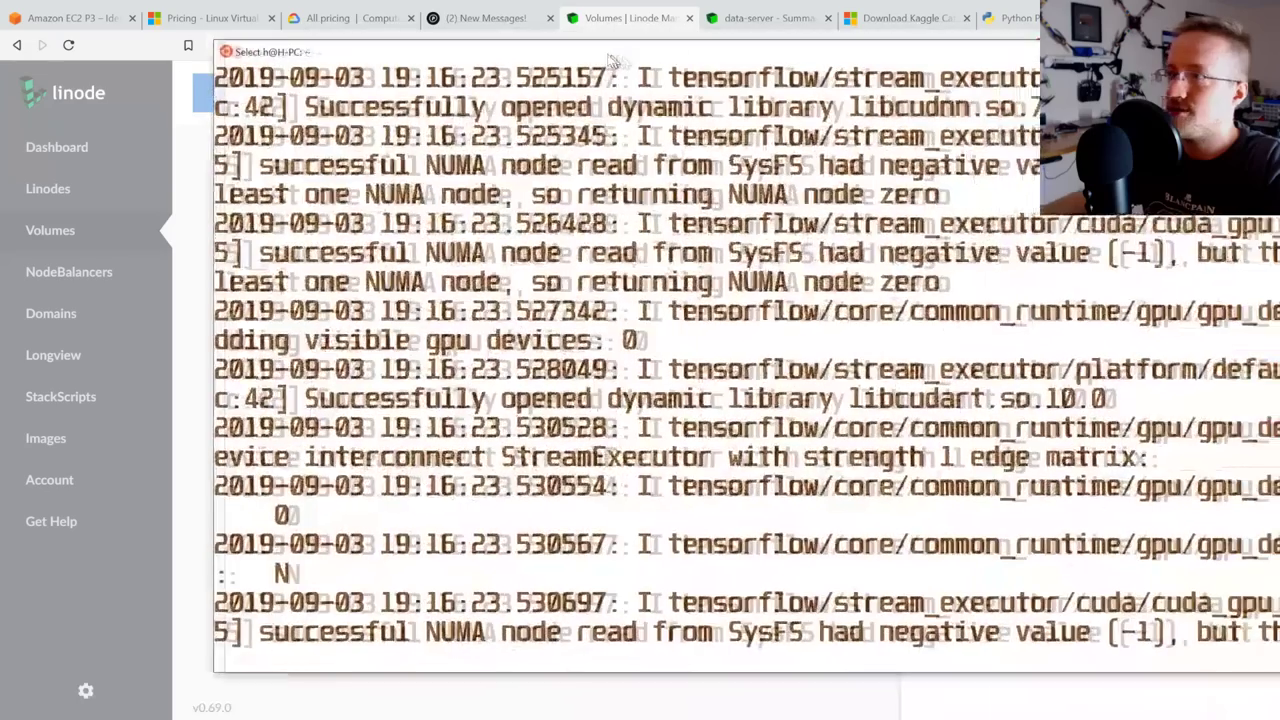
Reconnect to the GPU server 45.79.130.140 over ssh as root.
{"action": "key", "text": "Up"}
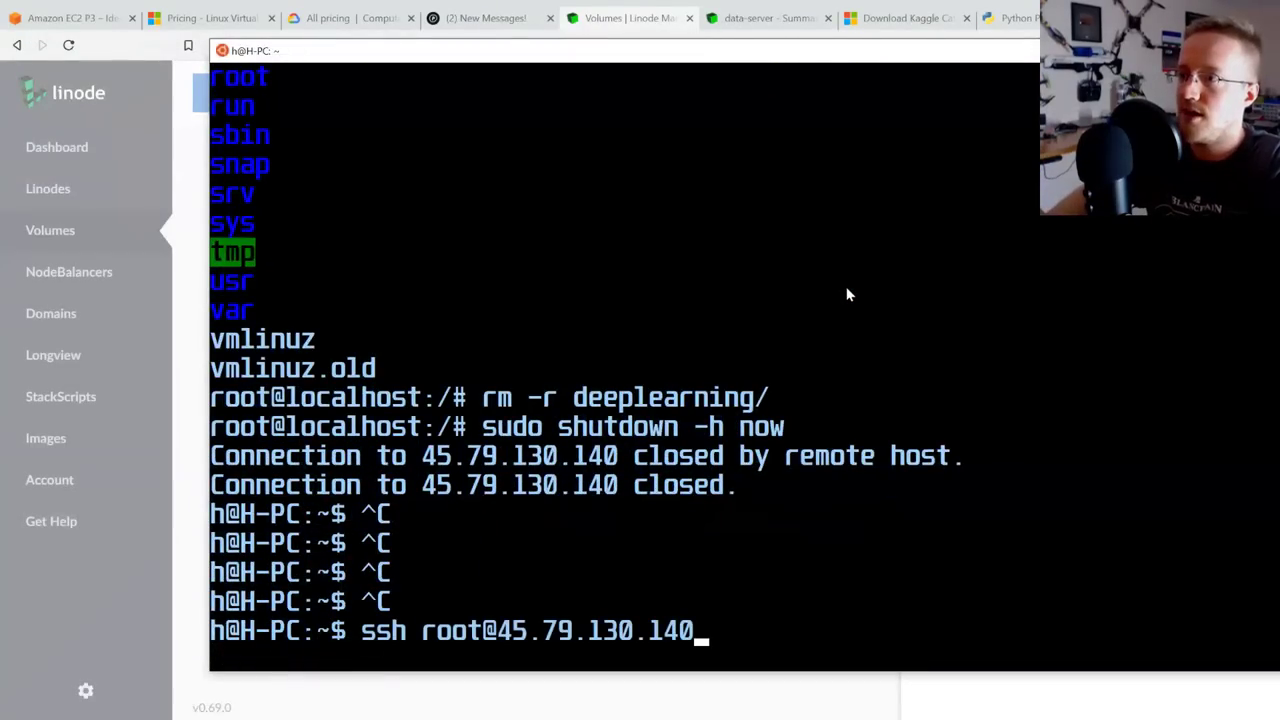
{"action": "left_click_drag", "start_coordinate": [418, 54], "coordinate": [234, 24]}
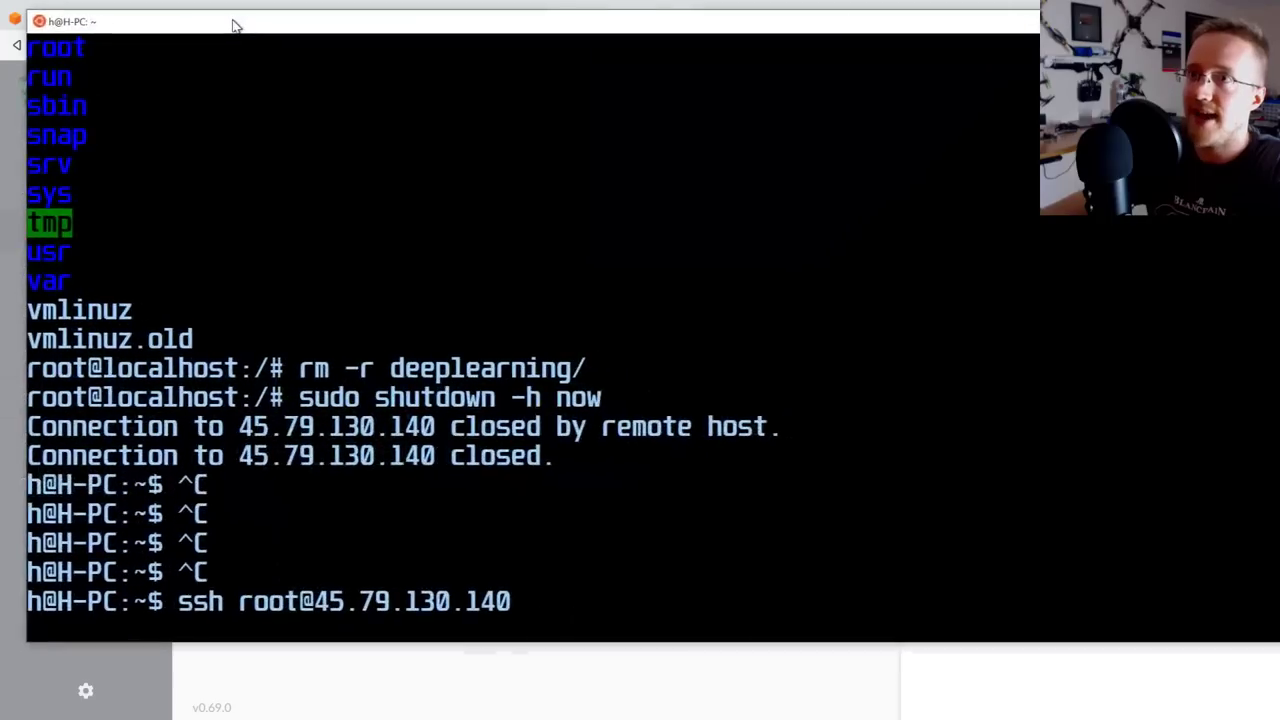
{"action": "key", "text": "Return"}
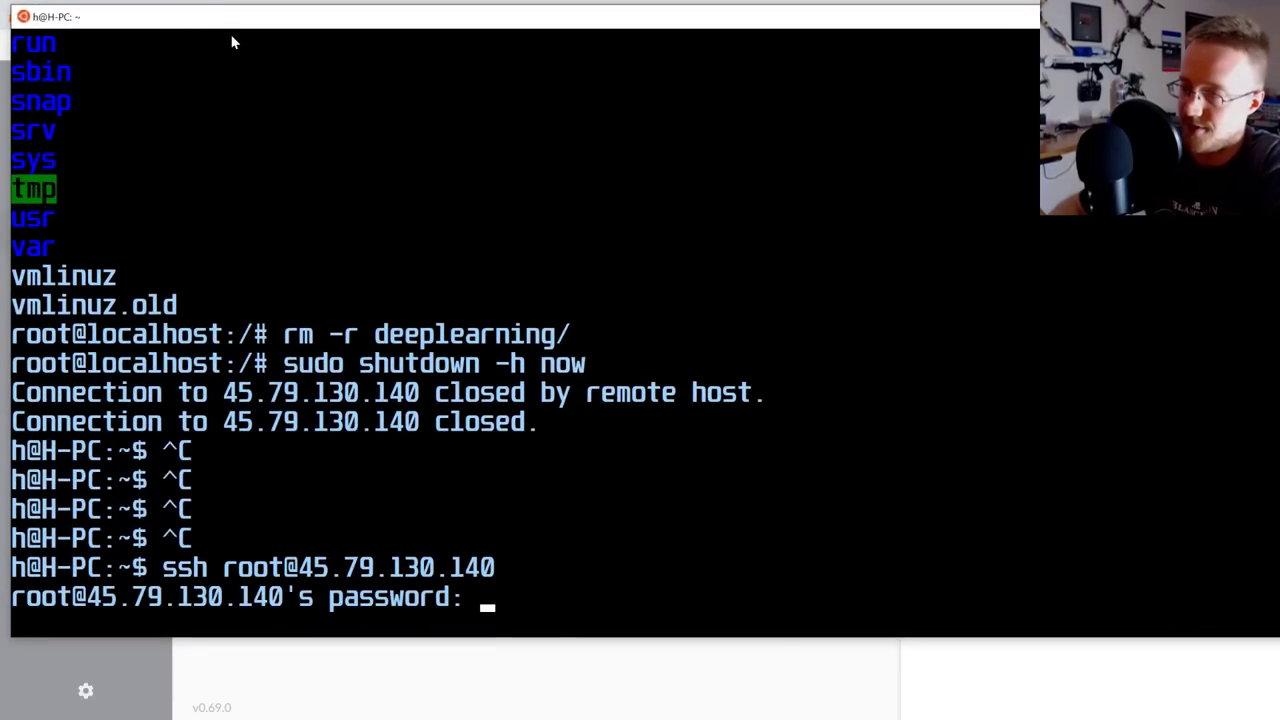
{"action": "key", "text": "Return"}
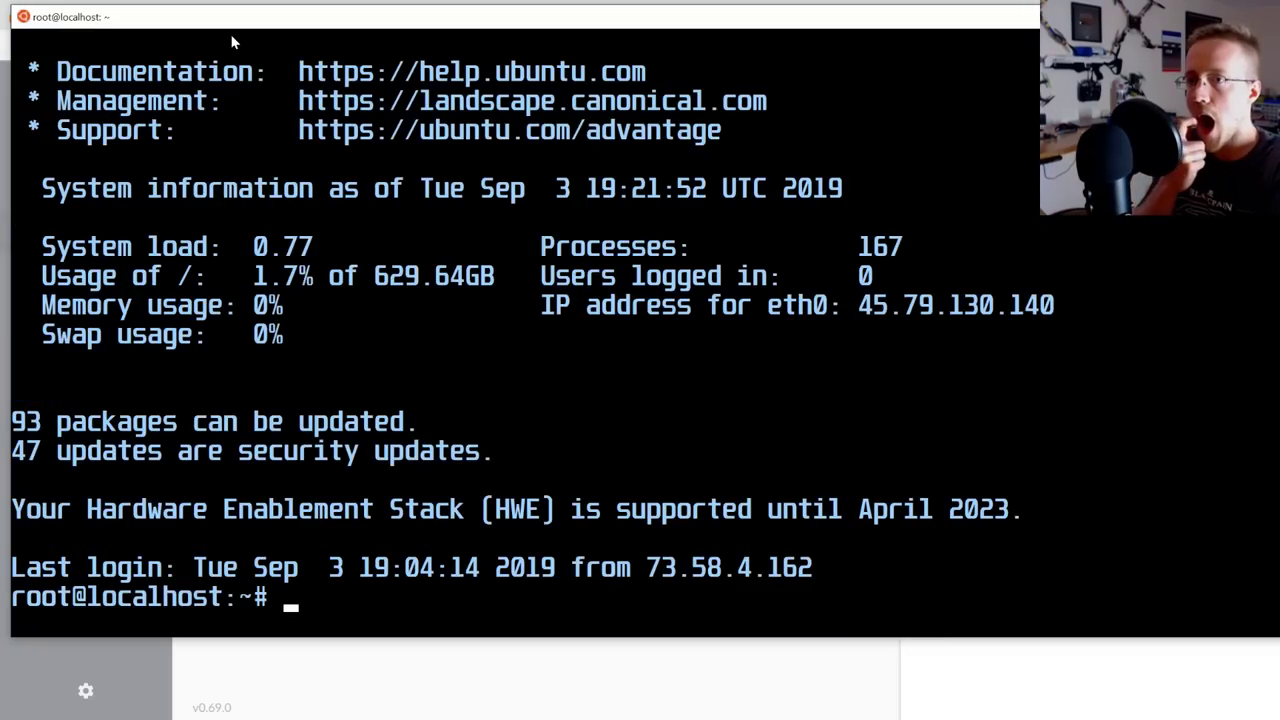
{"action": "left_click_drag", "start_coordinate": [395, 40], "coordinate": [530, 362]}
Create the /mnt/mlstorage mount point by pasting and running the copied mkdir command.
{"action": "left_click", "coordinate": [1243, 280]}
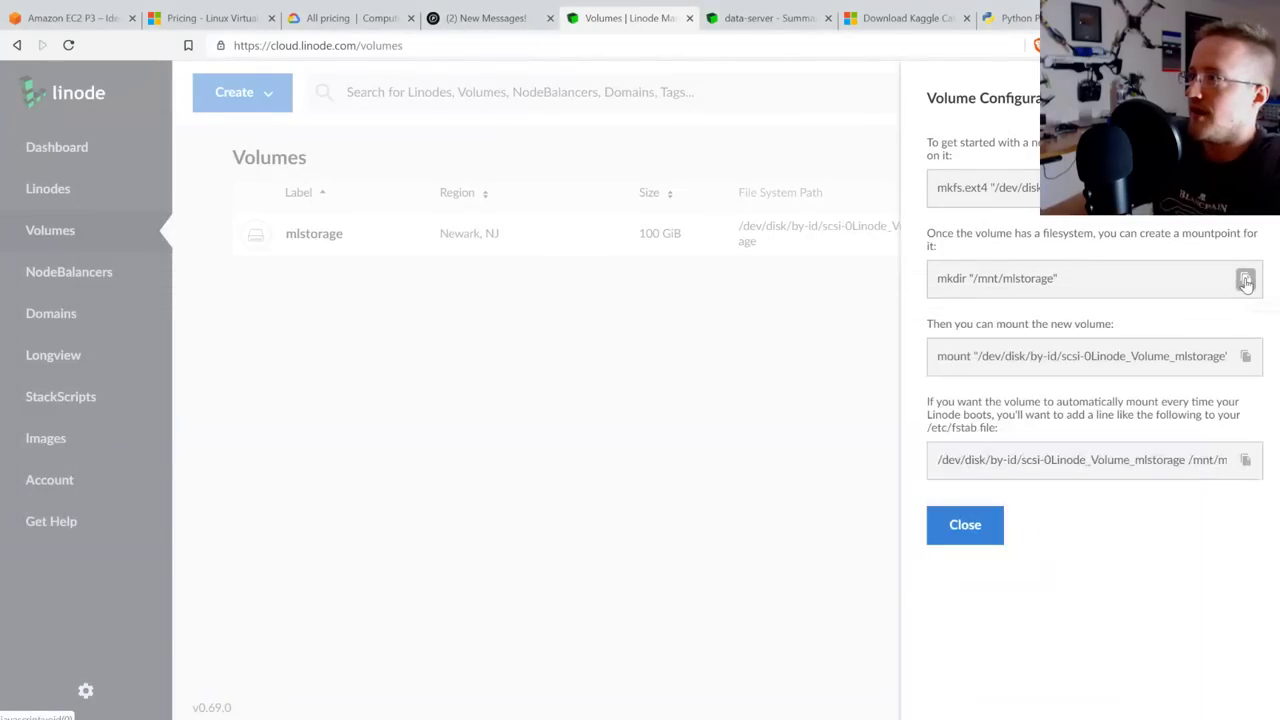
{"action": "key", "text": "alt+Tab"}
{"action": "key", "text": "super+Up"}
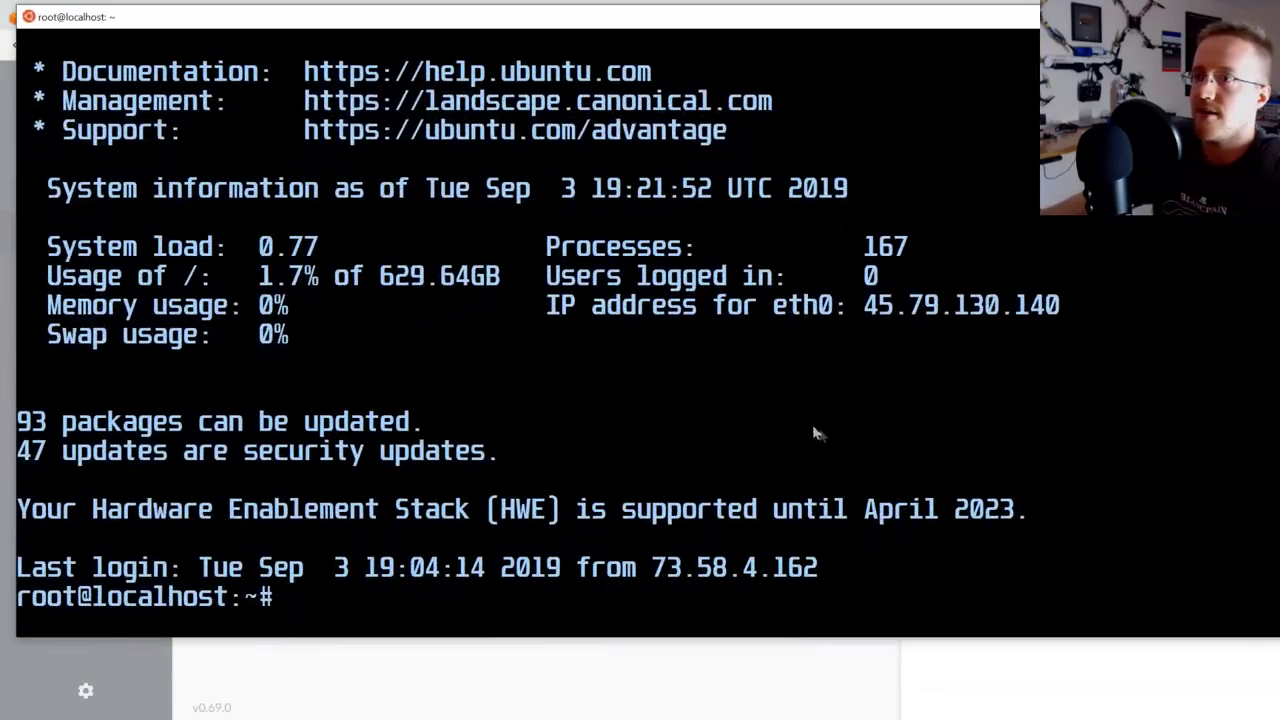
{"action": "right_click", "coordinate": [823, 428]}
{"action": "key", "text": "Return"}
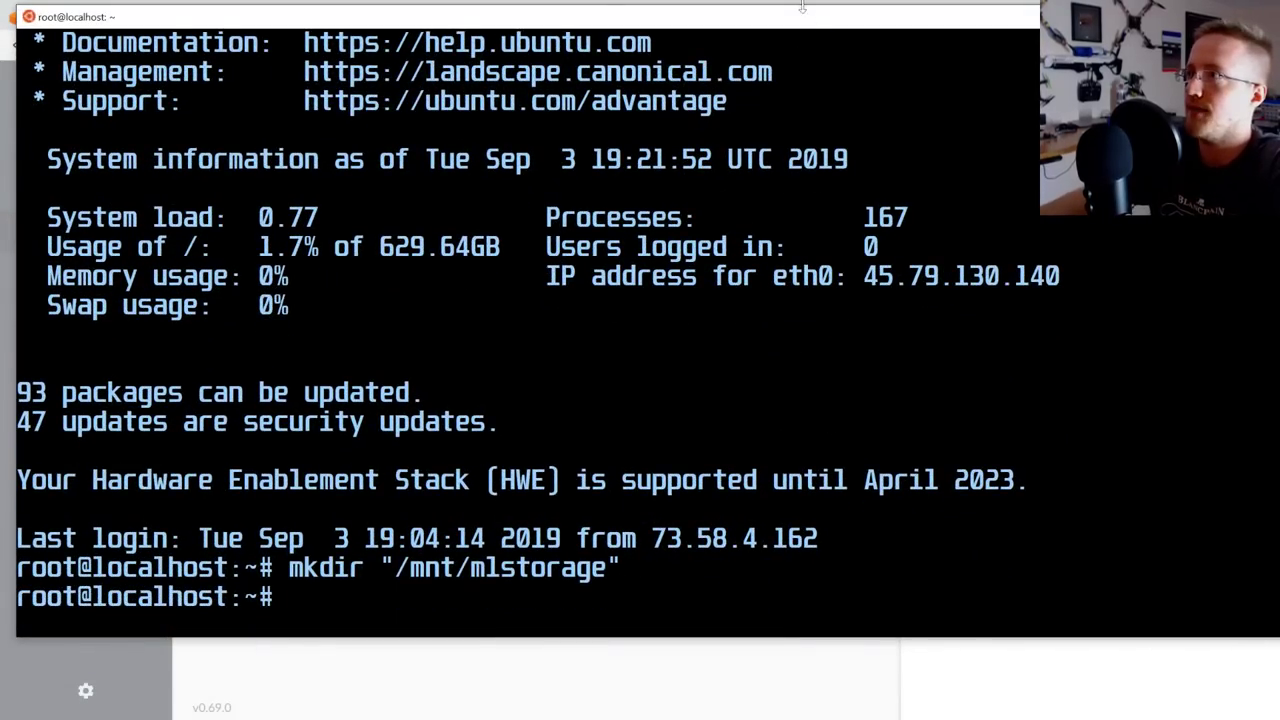
Mount the mlstorage volume on /mnt/mlstorage using the copied mount command.
{"action": "key", "text": "super+Down"}
{"action": "left_click", "coordinate": [1245, 358]}
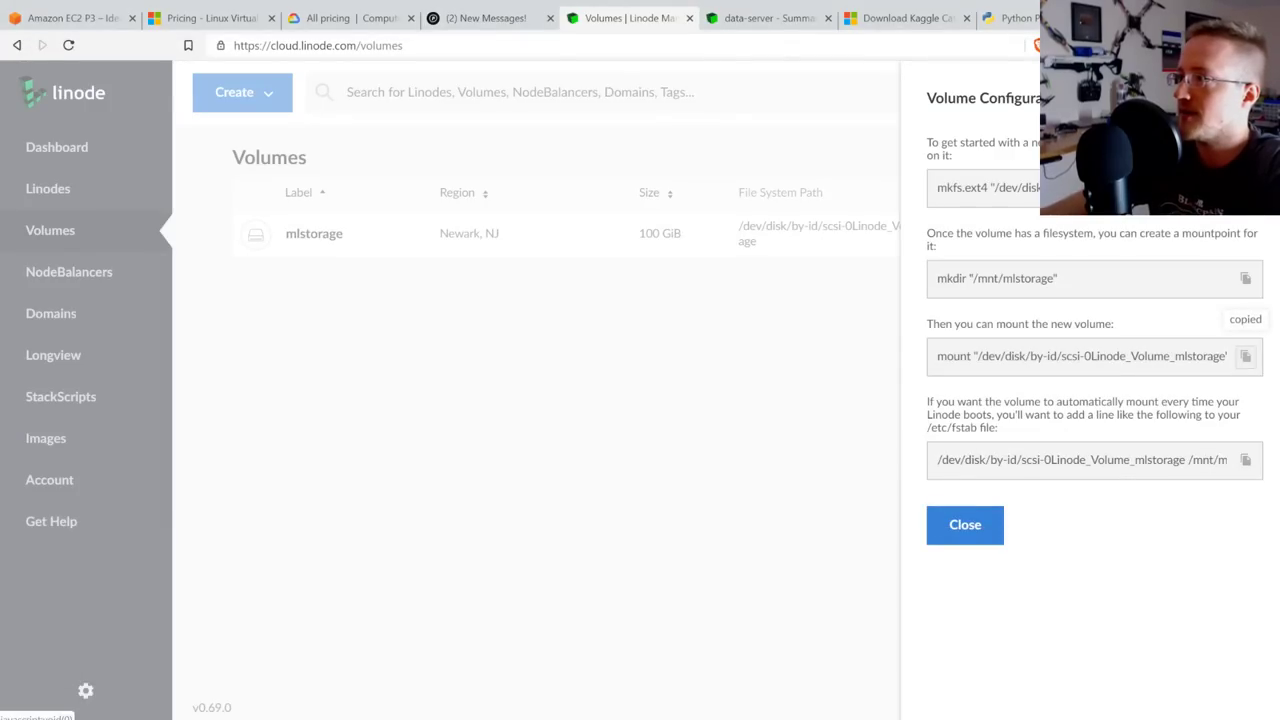
{"action": "key", "text": "alt+Tab"}
{"action": "key", "text": "super+Up"}
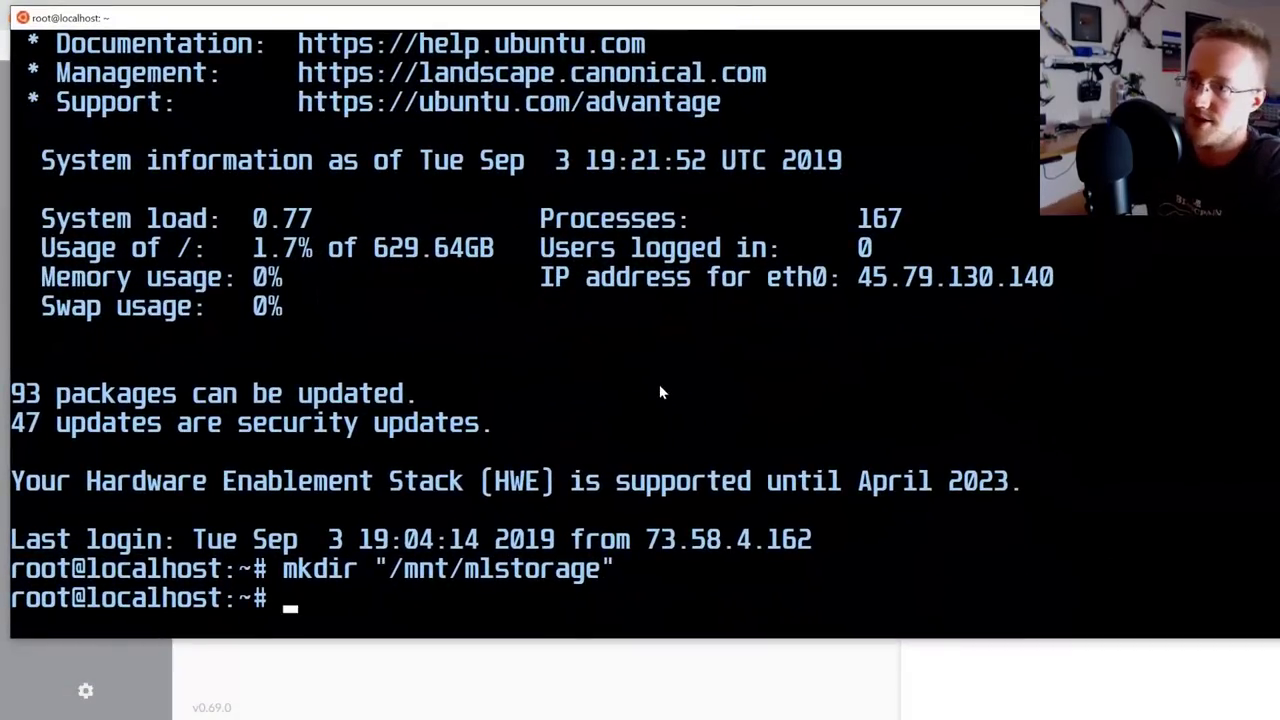
{"action": "right_click", "coordinate": [659, 386]}
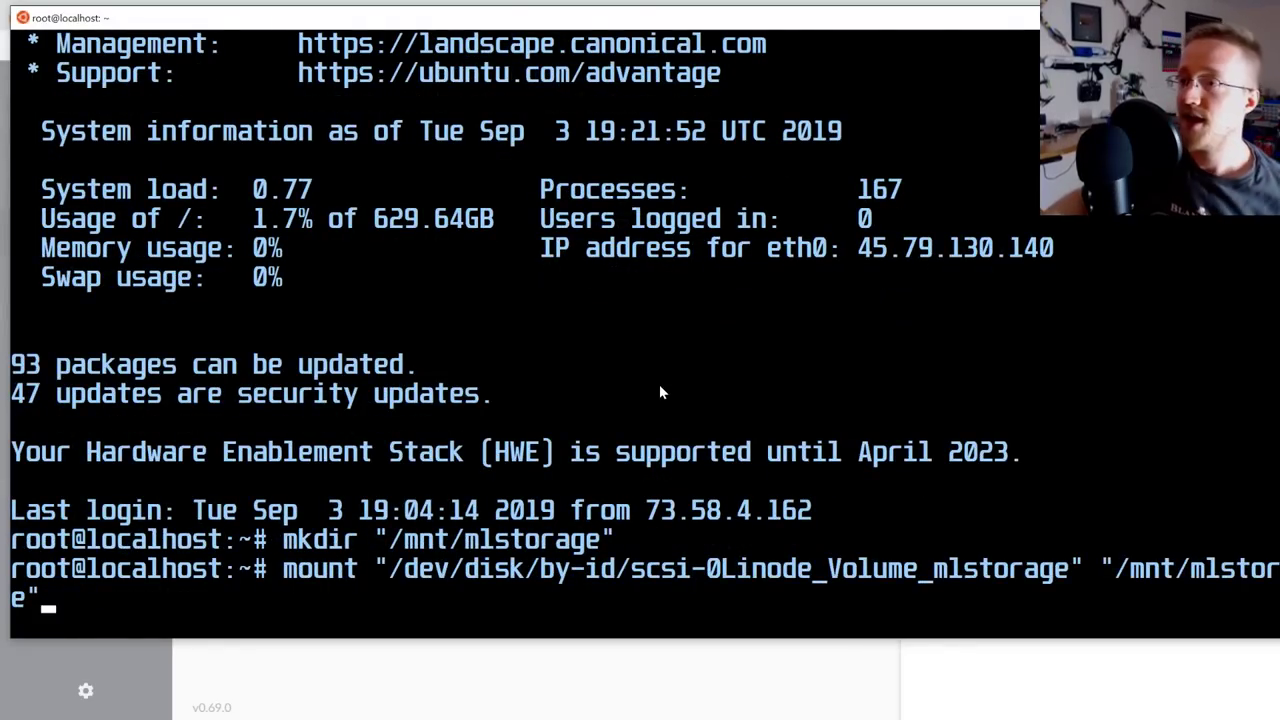
{"action": "key", "text": "Return"}
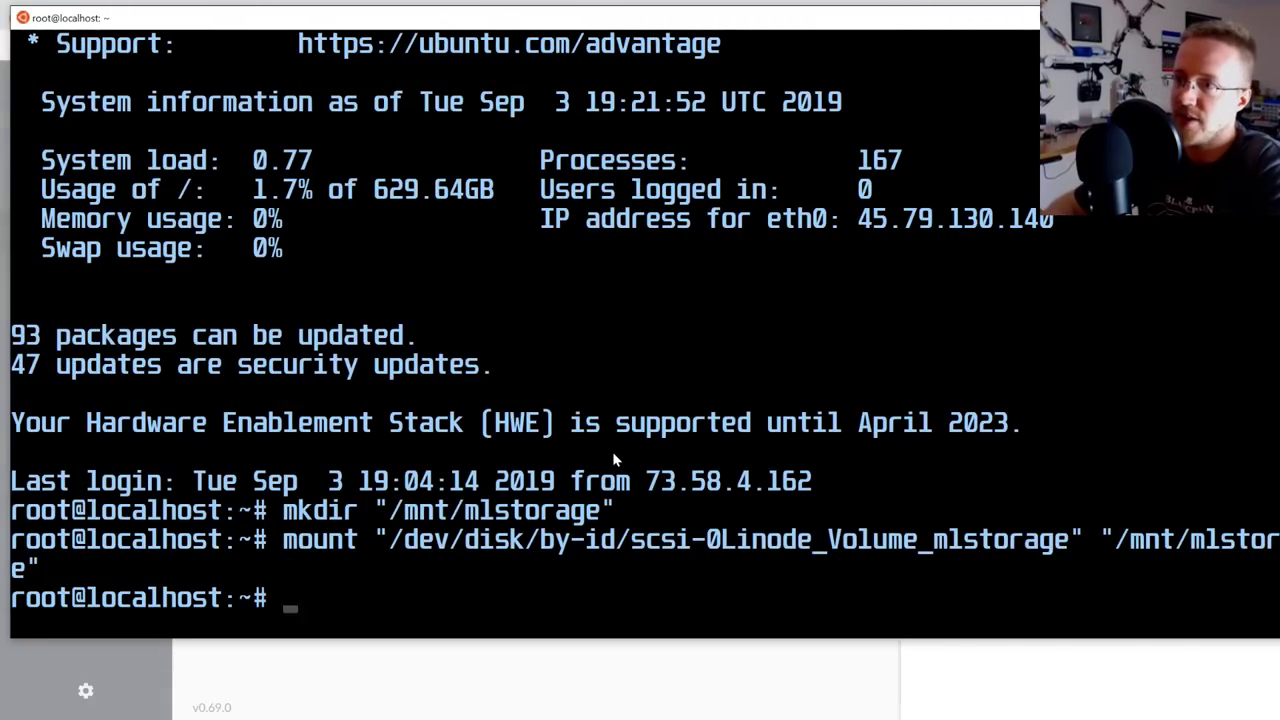
Change into /mnt/mlstorage and list it, showing PetImages and the Kaggle zip.
{"action": "type", "text": "cd /"}
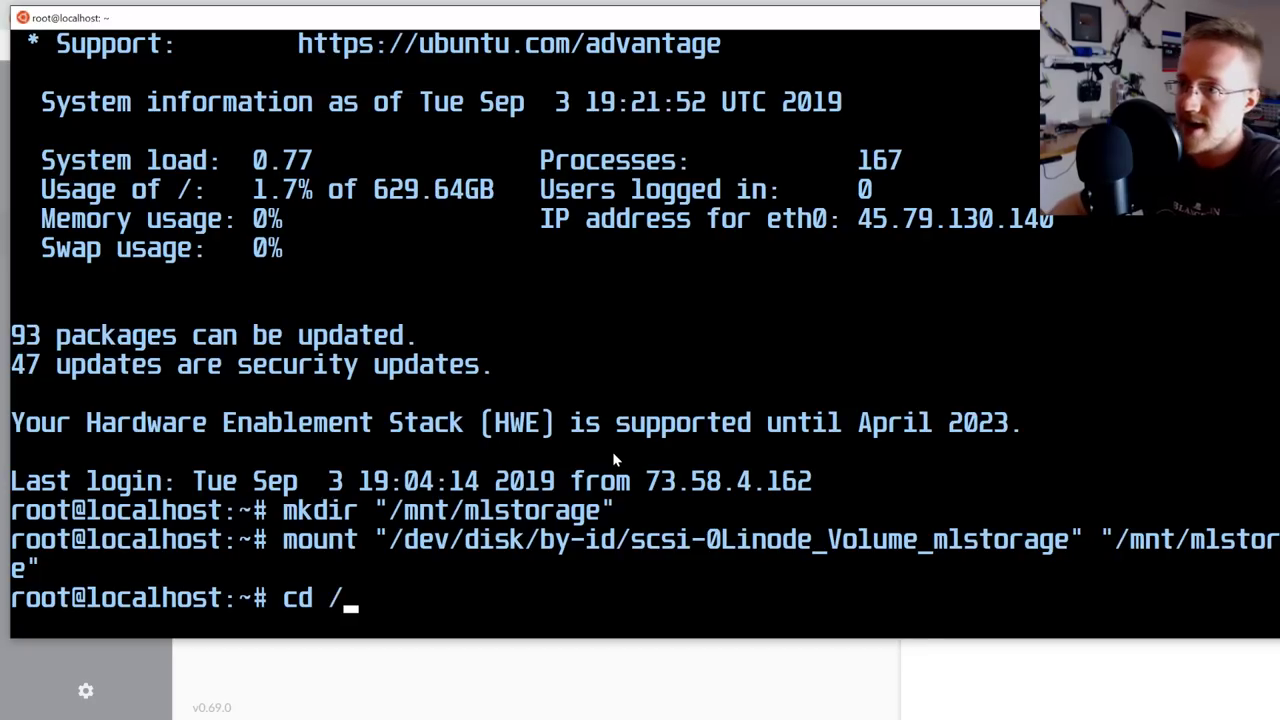
{"action": "type", "text": "mnt/ml"}
{"action": "key", "text": "Tab"}
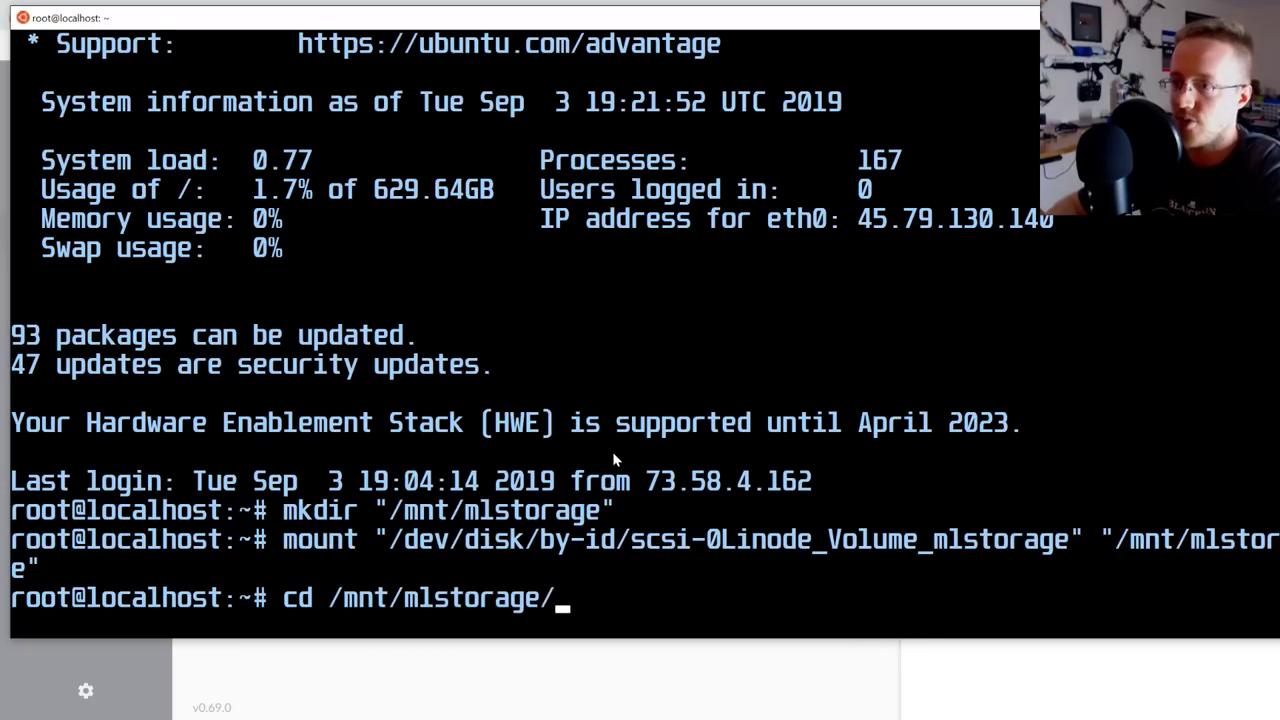
{"action": "key", "text": "Return"}
{"action": "type", "text": "ls"}
{"action": "key", "text": "Return"}
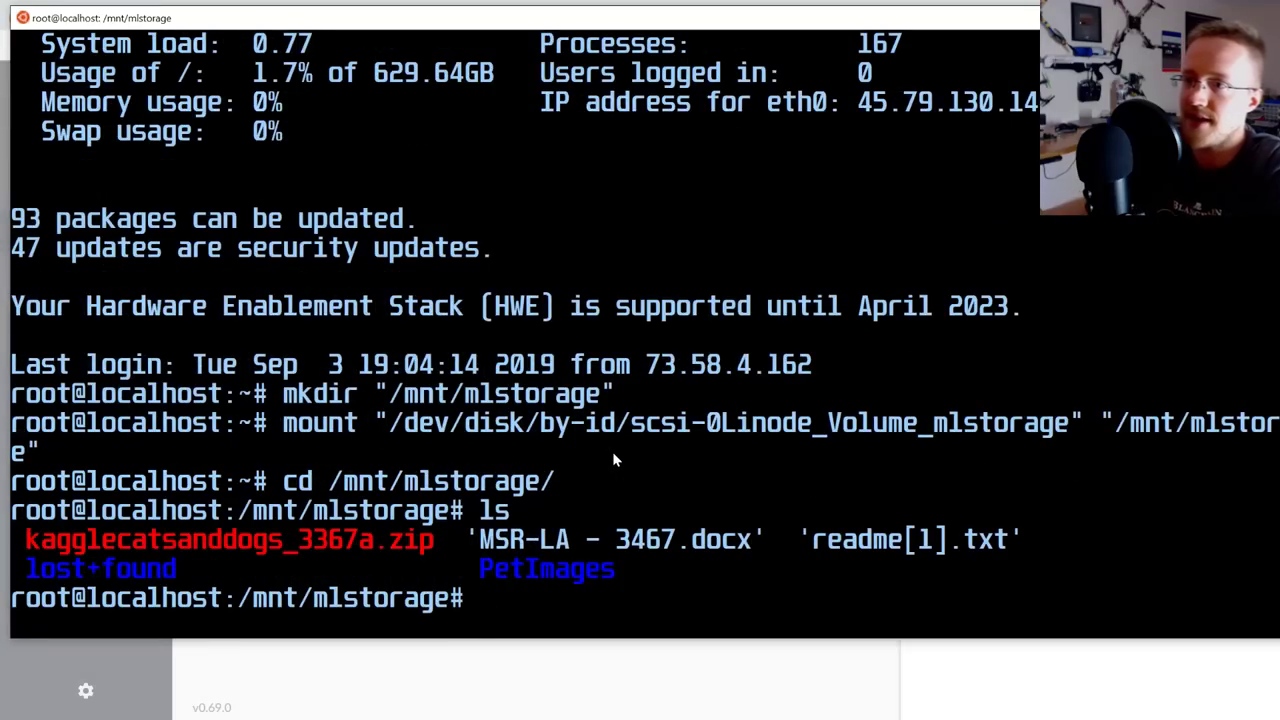
{"action": "left_click_drag", "start_coordinate": [658, 570], "coordinate": [482, 572]}
{"action": "left_click", "coordinate": [568, 605]}
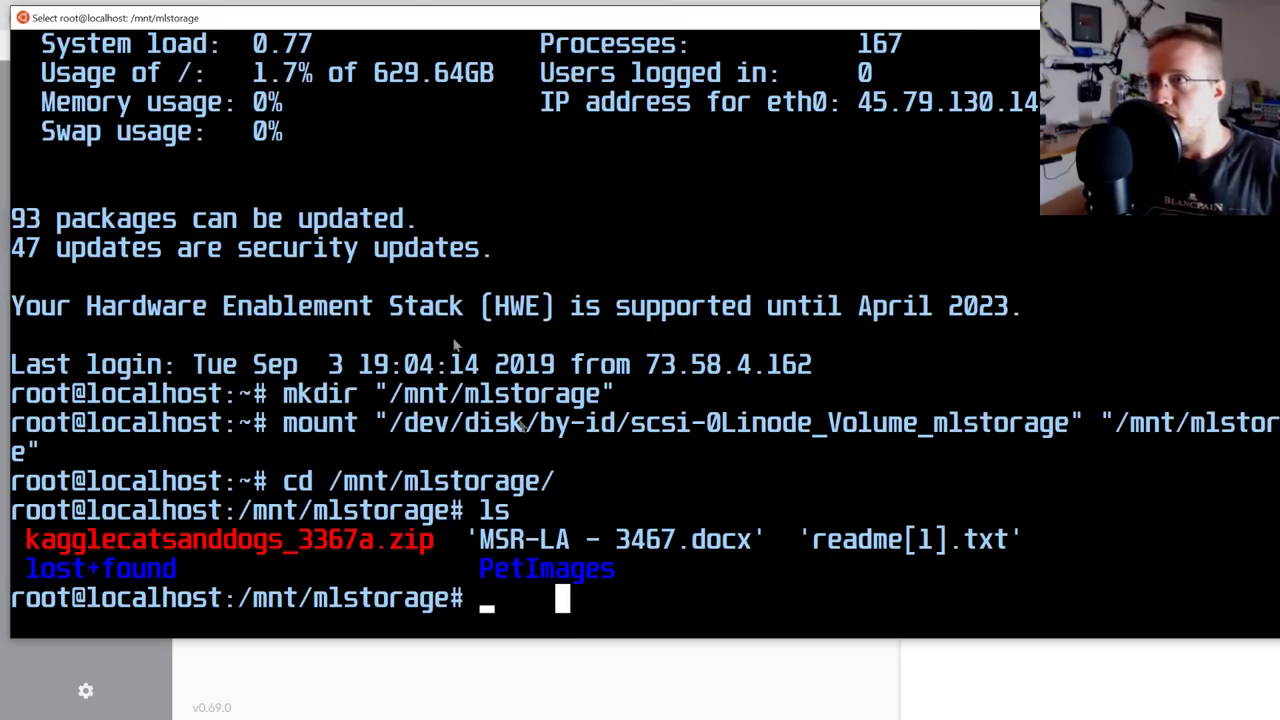
{"action": "left_click_drag", "start_coordinate": [258, 598], "coordinate": [488, 598]}
{"action": "left_click_drag", "start_coordinate": [668, 22], "coordinate": [1233, 719]}
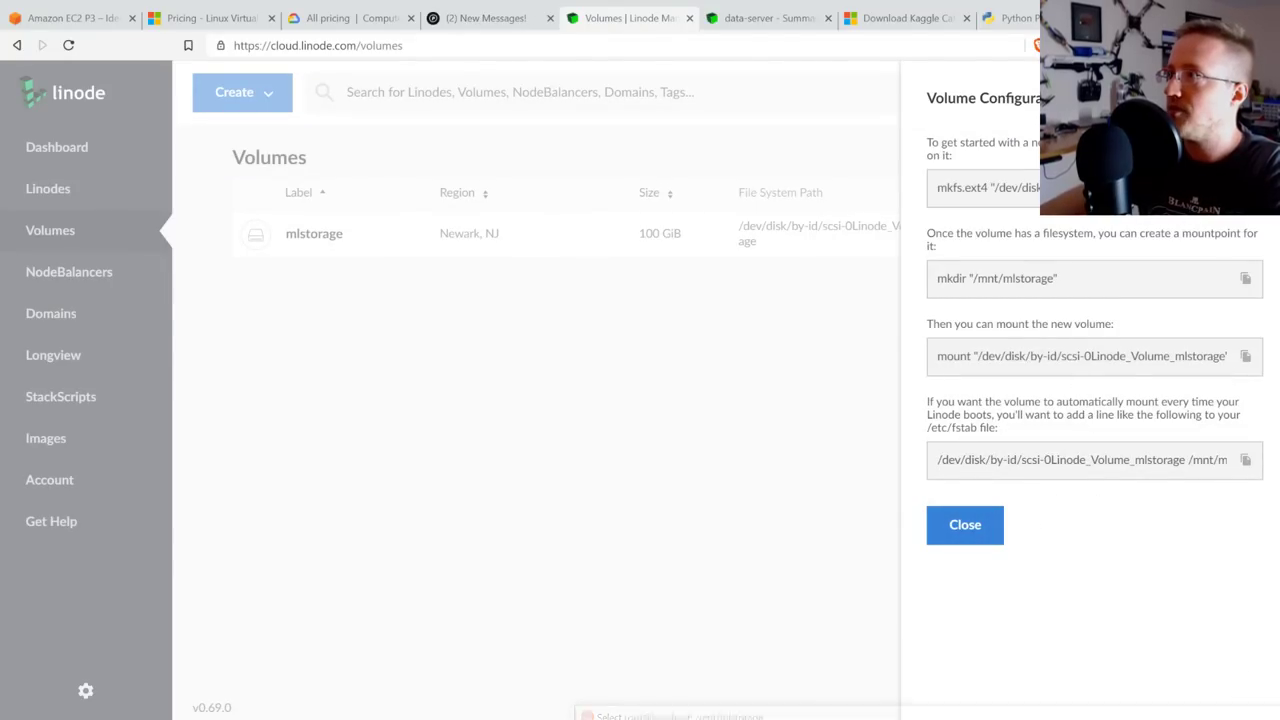
Close the configuration panel, detach mlstorage from rtx6000gpu, and go to the Linodes list.
{"action": "left_click", "coordinate": [706, 400]}
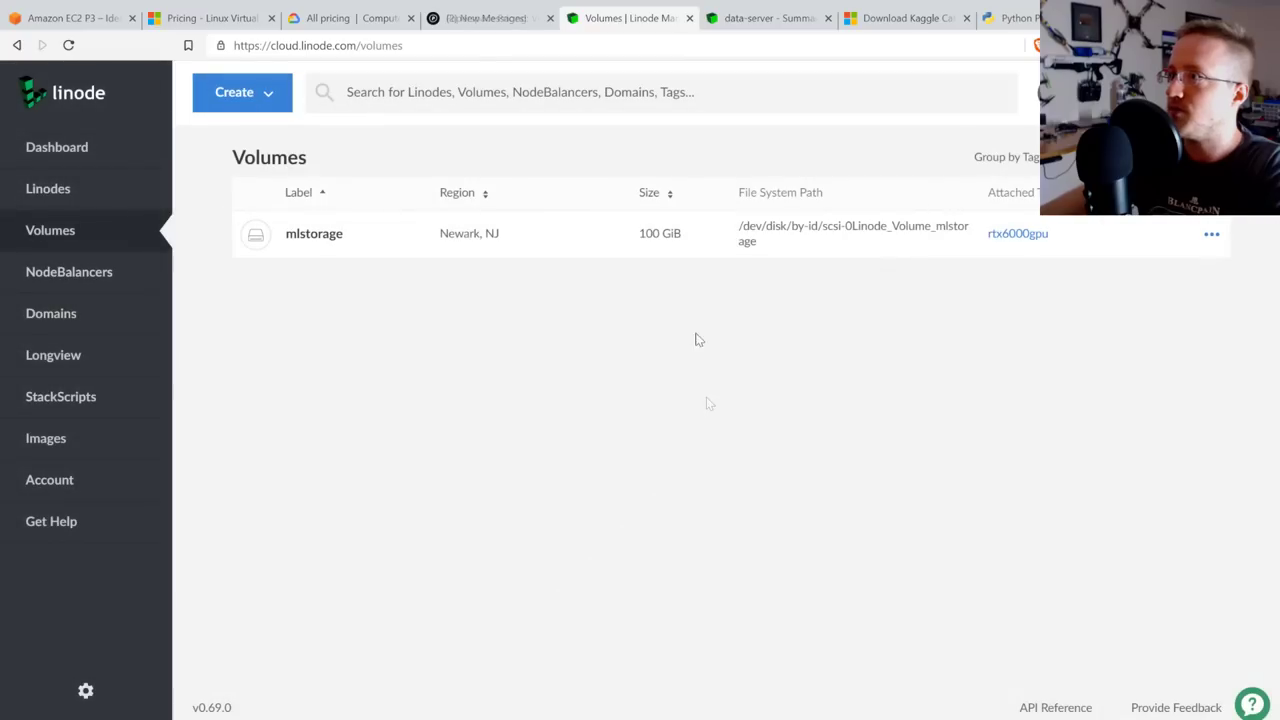
{"action": "left_click", "coordinate": [1212, 237]}
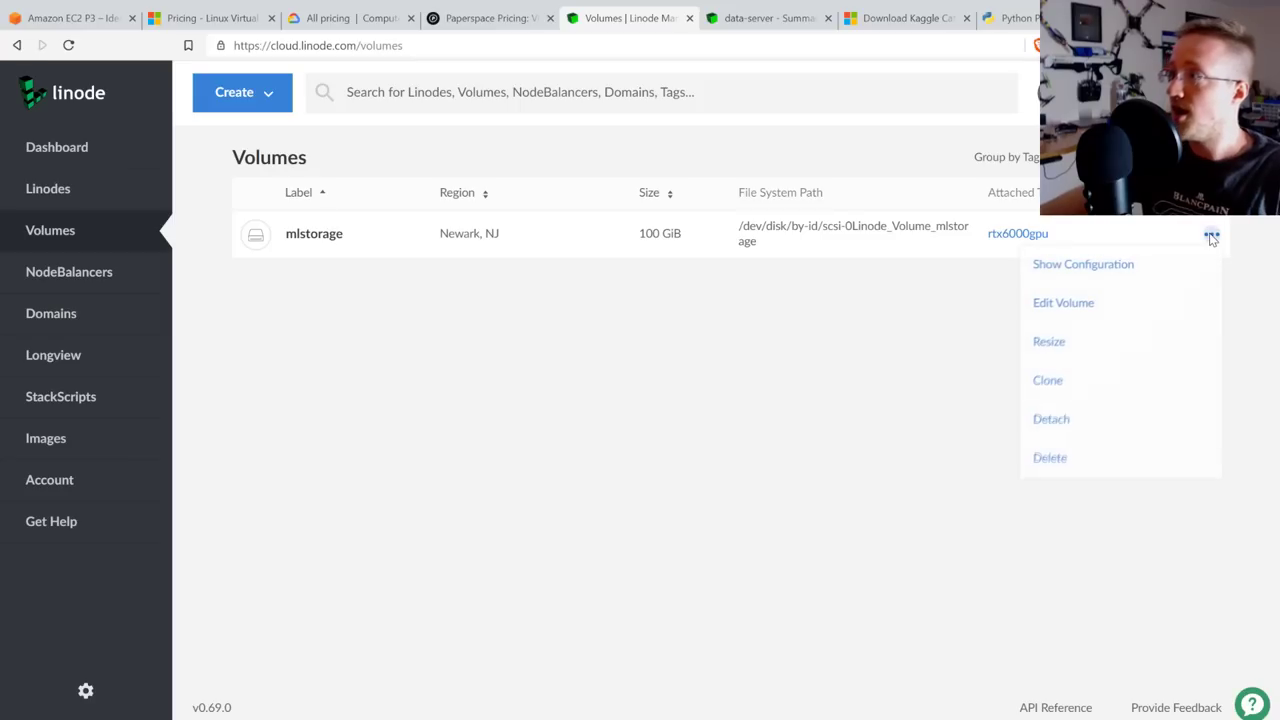
{"action": "left_click", "coordinate": [1063, 433]}
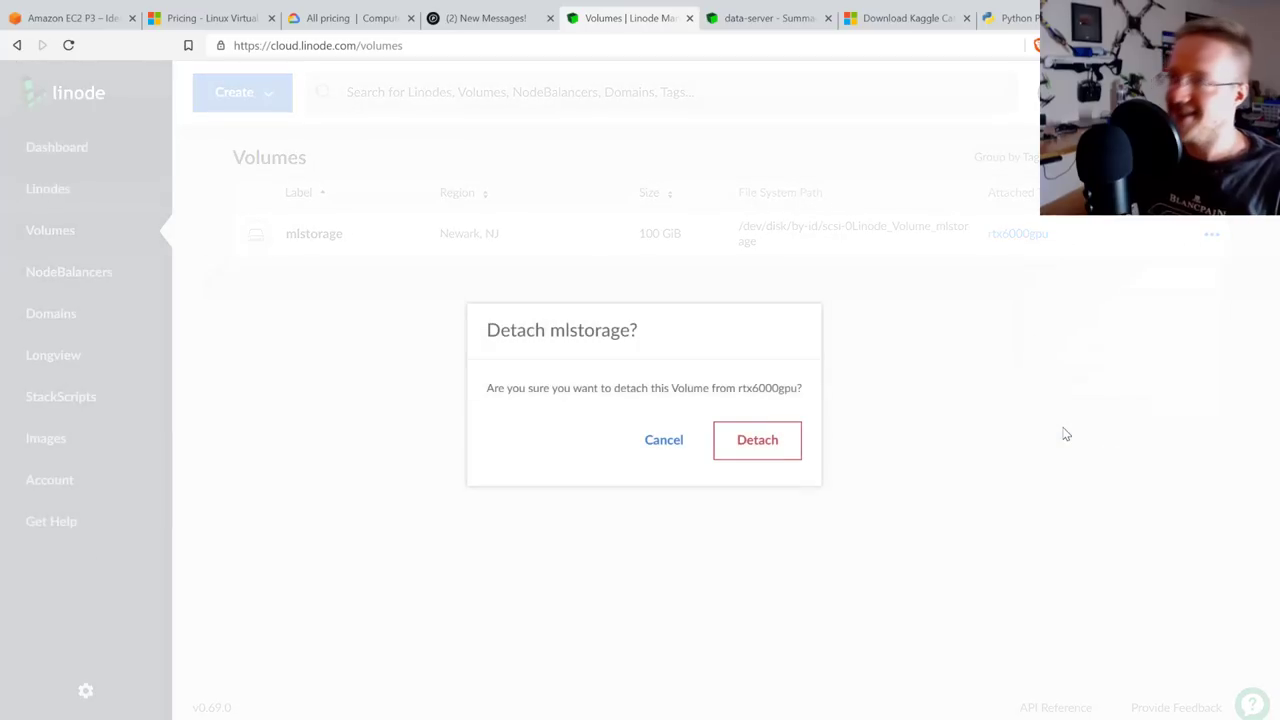
{"action": "left_click", "coordinate": [768, 451]}
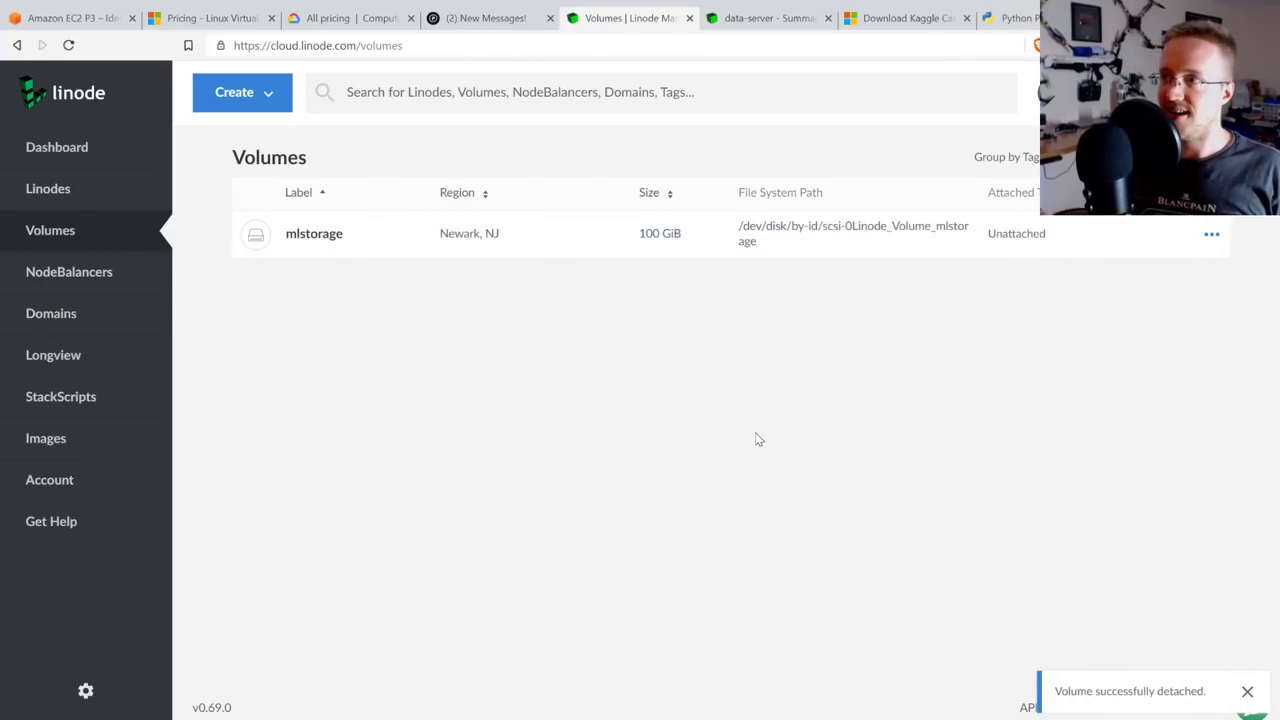
{"action": "left_click", "coordinate": [46, 191]}
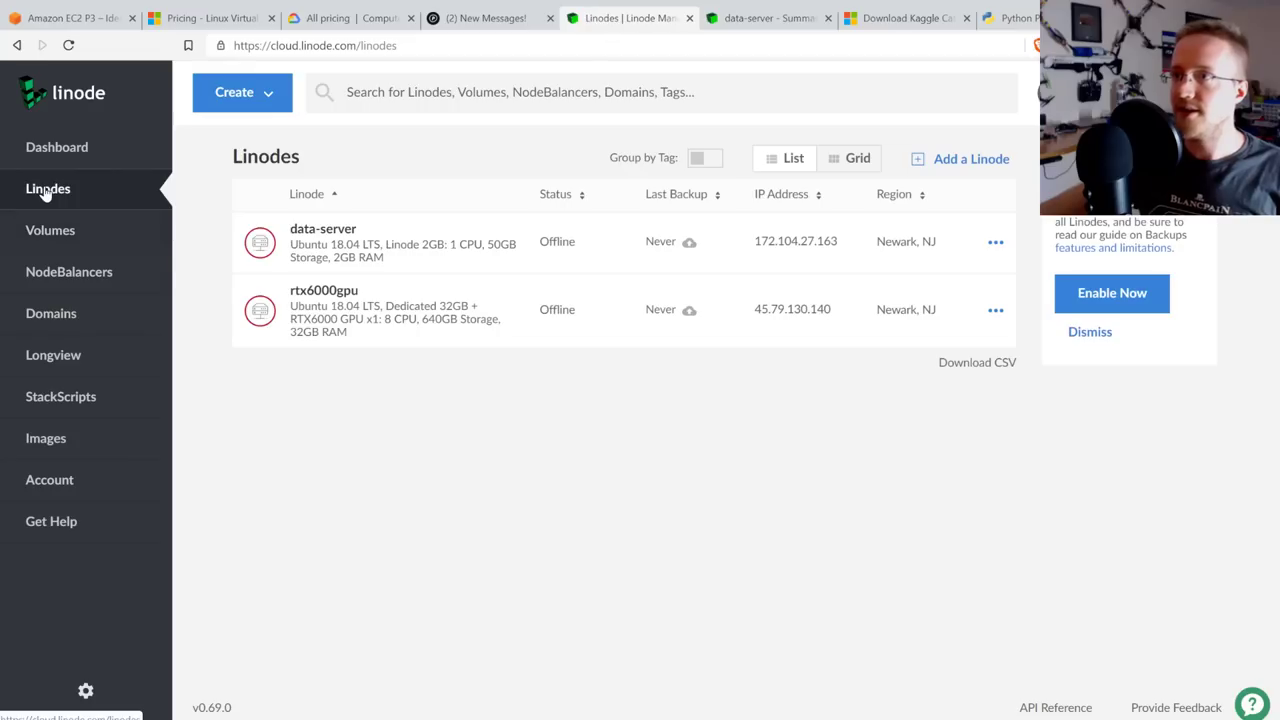
Reload the Linodes list and power off rtx6000gpu, confirming the dialog.
{"action": "left_click", "coordinate": [68, 44]}
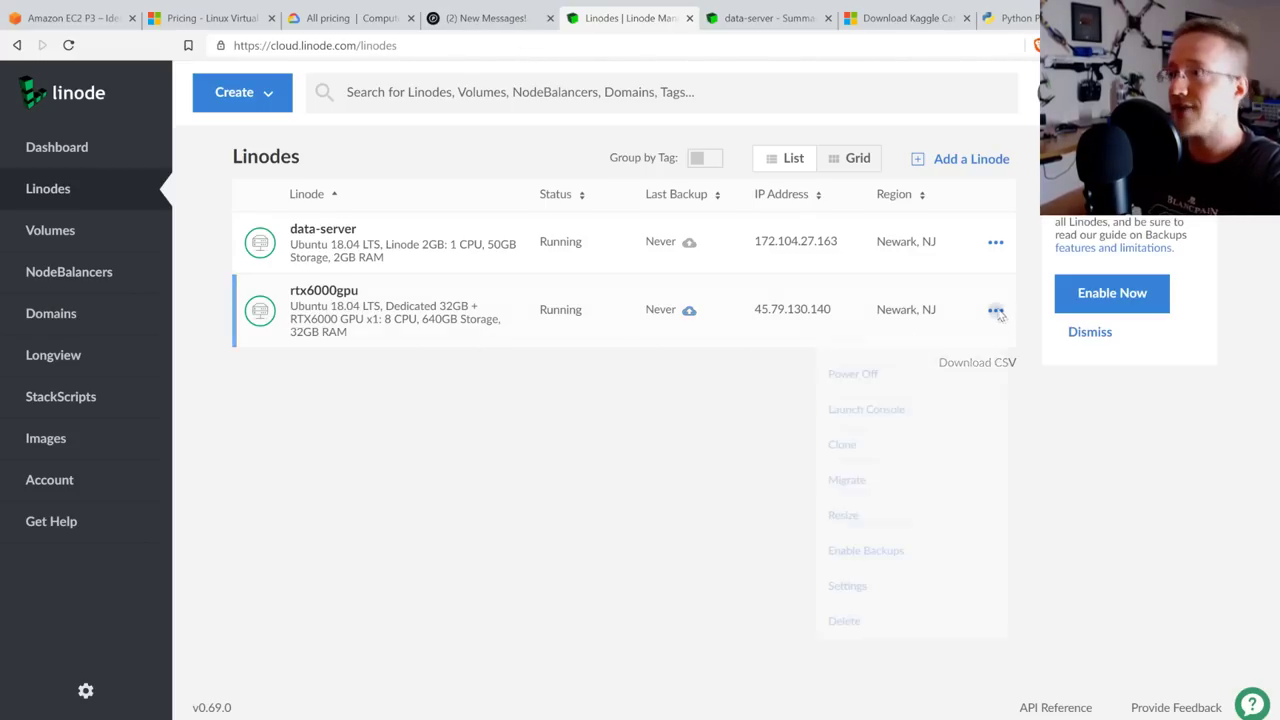
{"action": "left_click", "coordinate": [996, 312]}
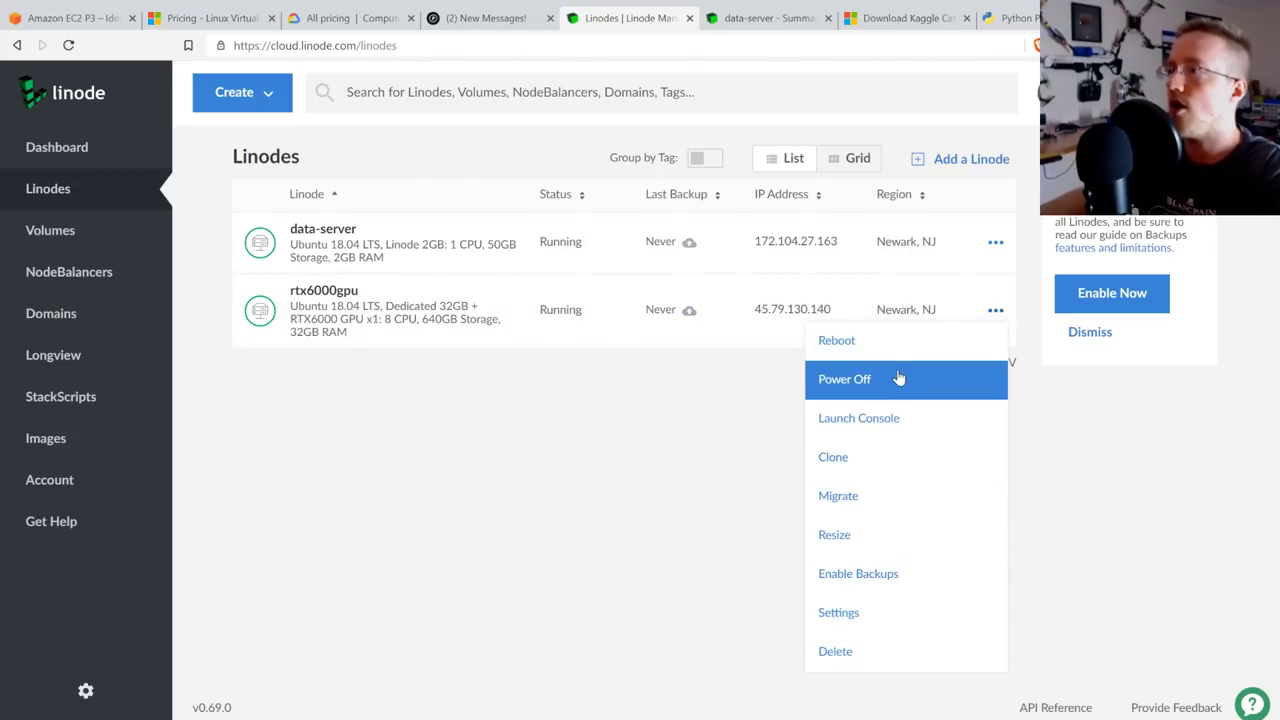
{"action": "left_click", "coordinate": [857, 380]}
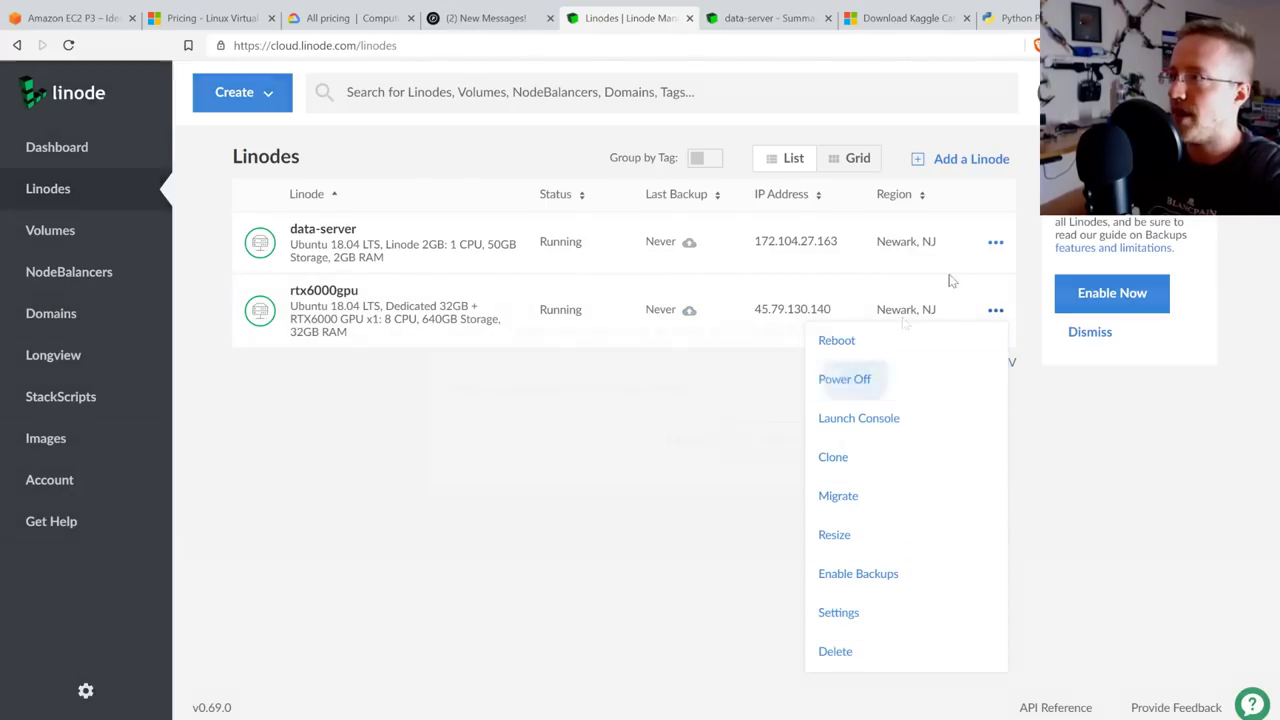
{"action": "left_click", "coordinate": [752, 452]}
Power off data-server and confirm, leaving both Linodes Offline.
{"action": "left_click", "coordinate": [996, 242]}
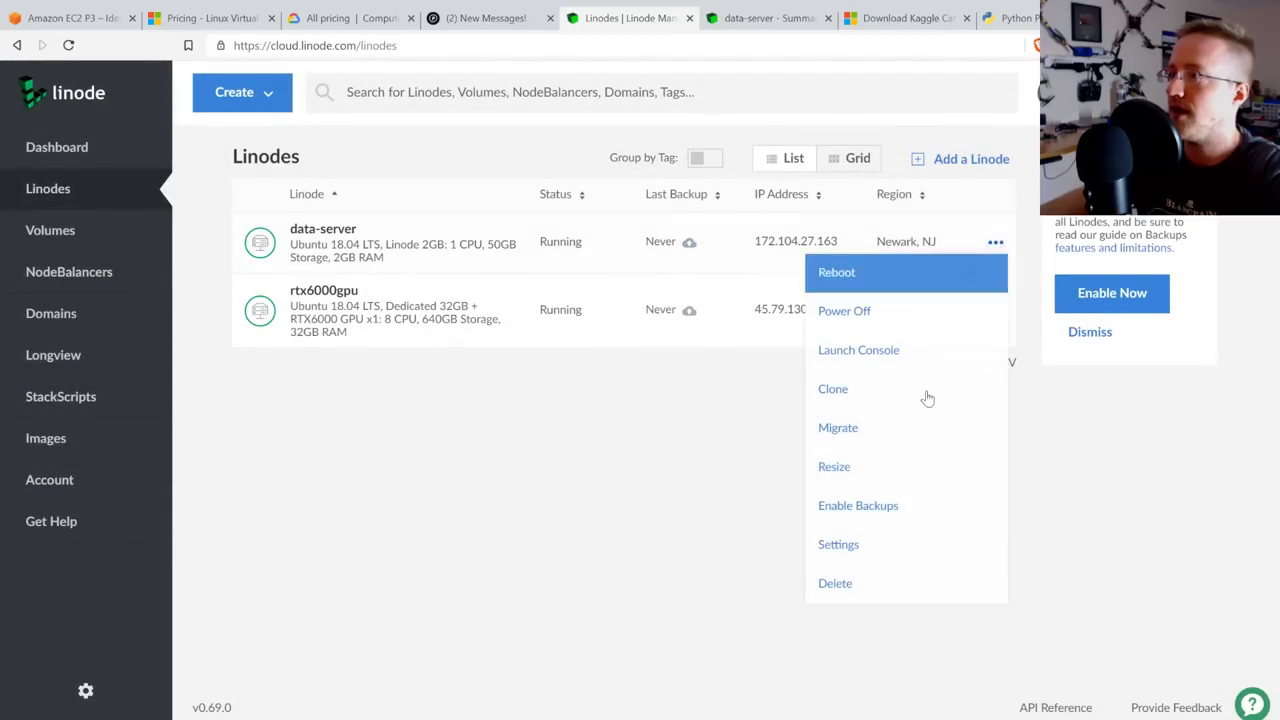
{"action": "left_click", "coordinate": [870, 311]}
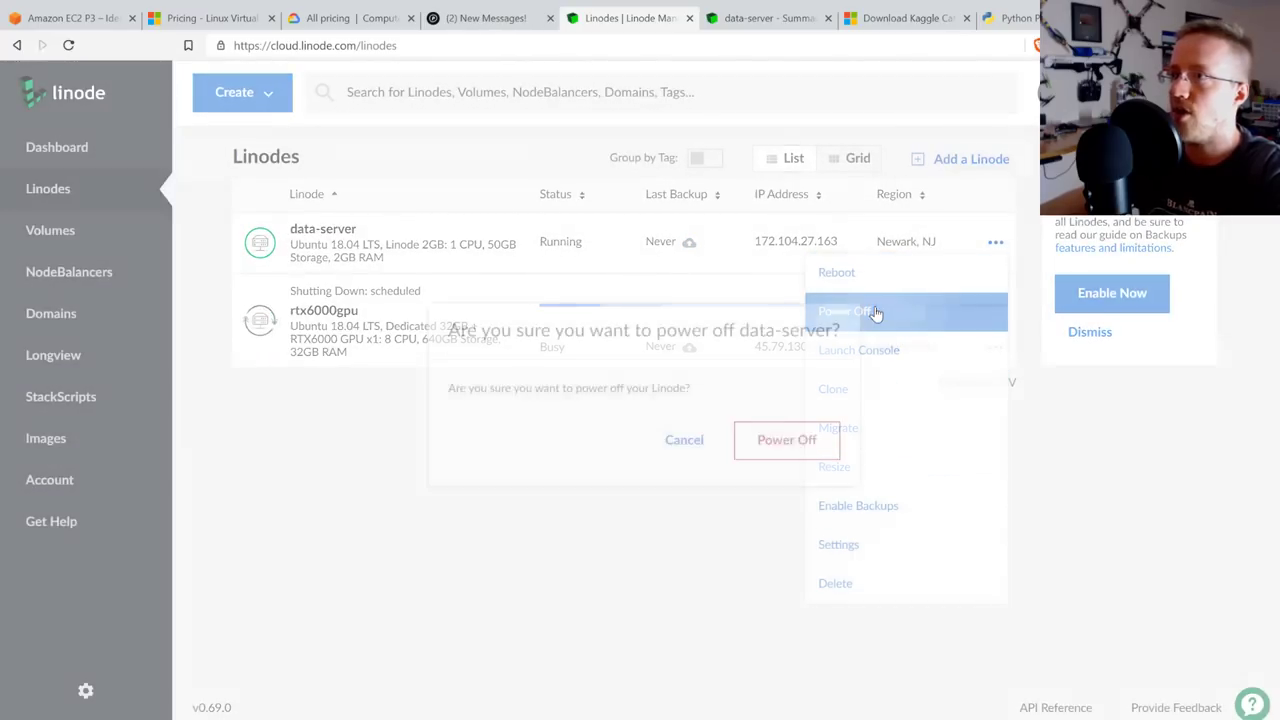
{"action": "left_click", "coordinate": [815, 445]}
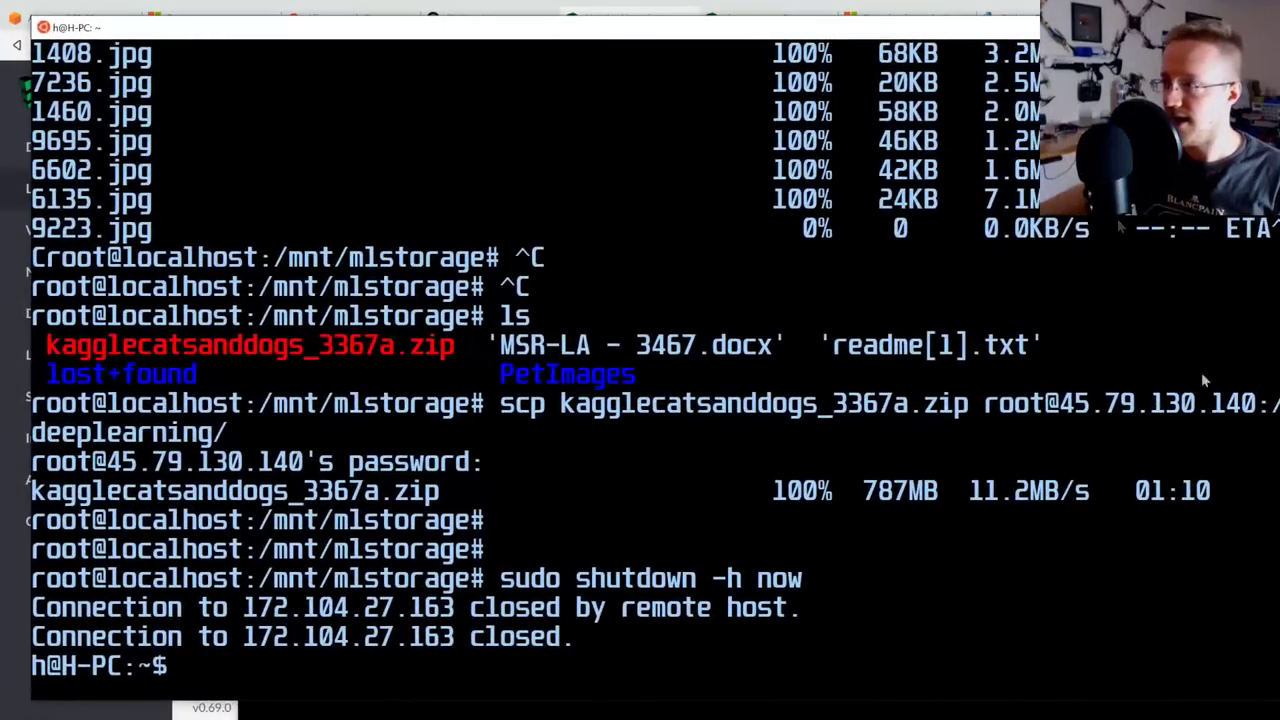
{"action": "left_click_drag", "start_coordinate": [955, 490], "coordinate": [1092, 490]}
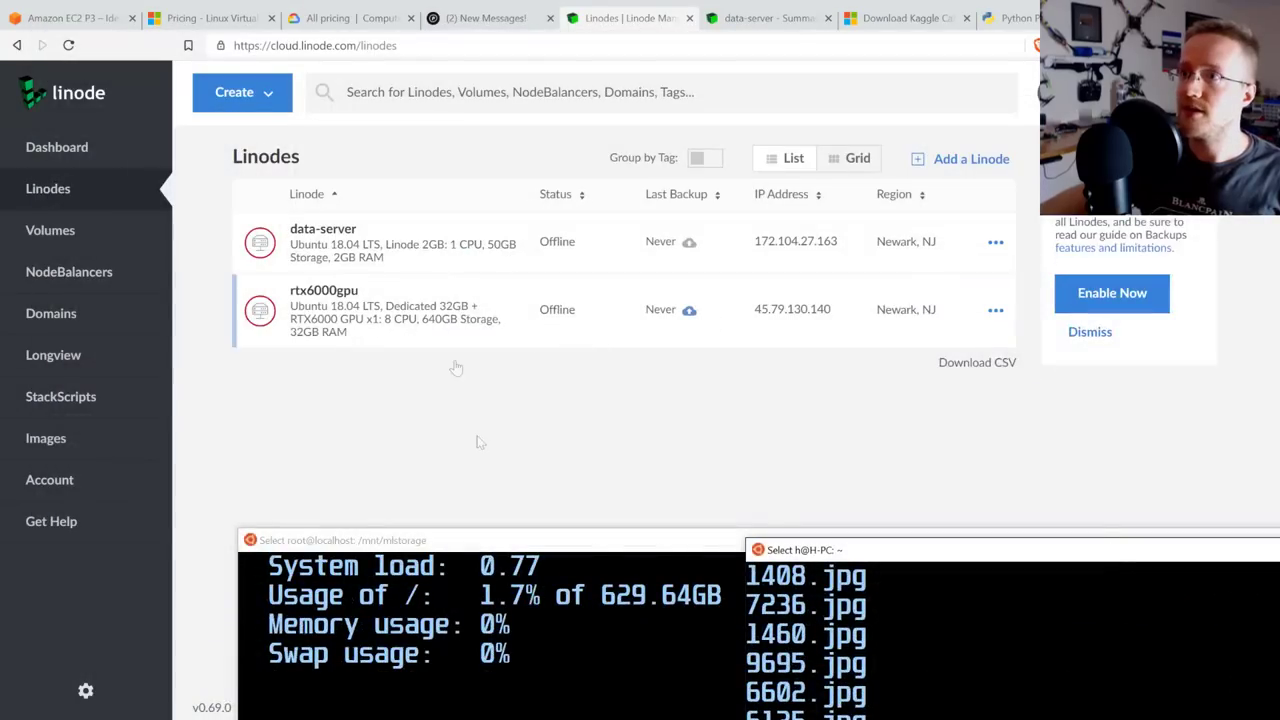
{"action": "left_click", "coordinate": [480, 436]}
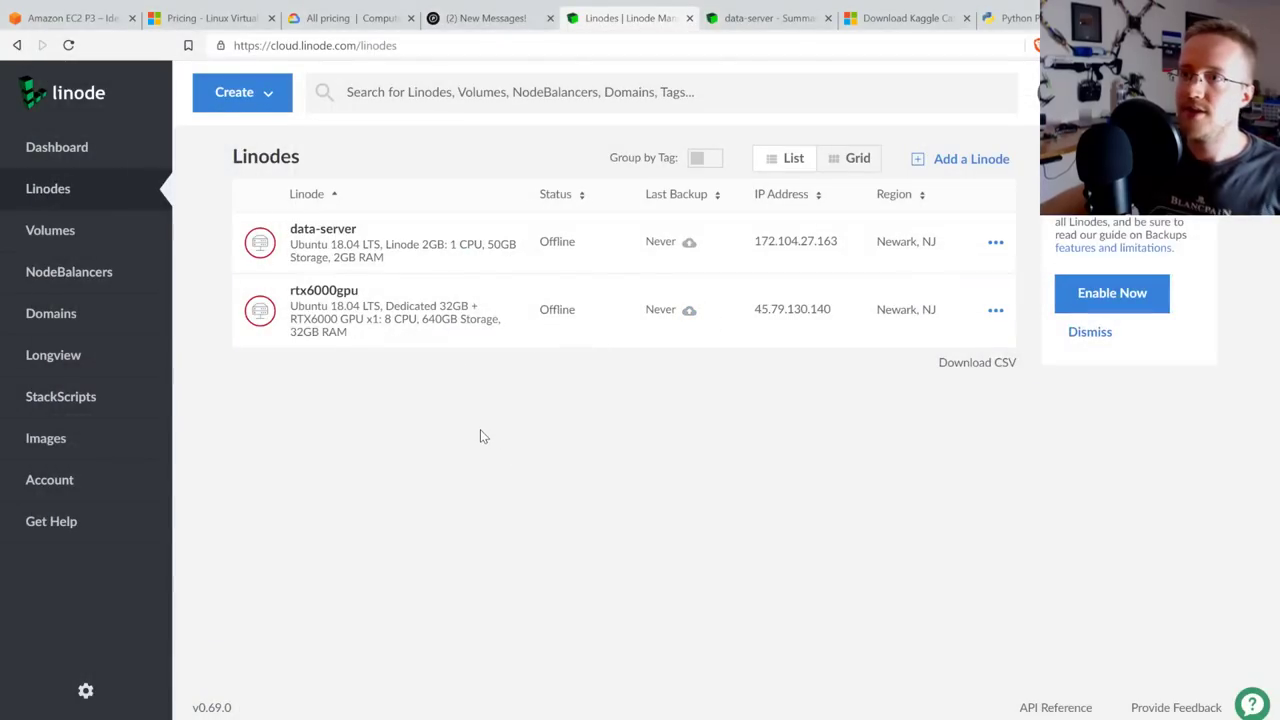